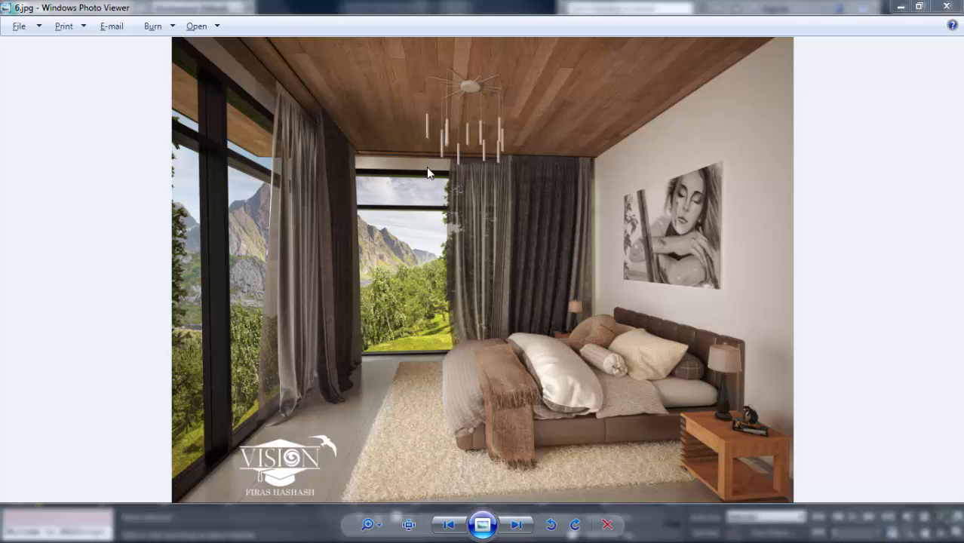
Examine the windows, curtains, ceiling and furniture in the bedroom reference image 6.jpg at closer zoom.
scroll(362, 309, up, 1)
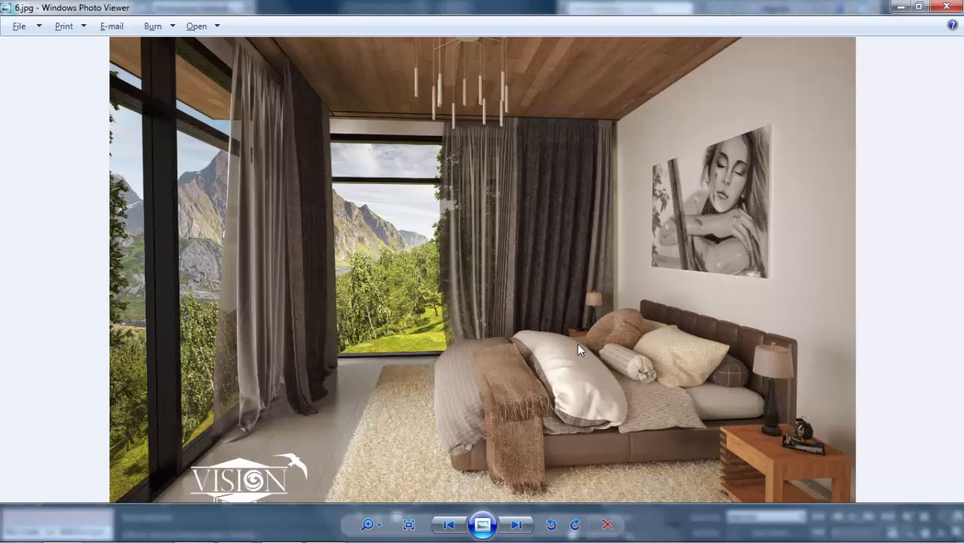
scroll(313, 287, up, 1)
scroll(340, 258, down, 1)
scroll(297, 233, down, 1)
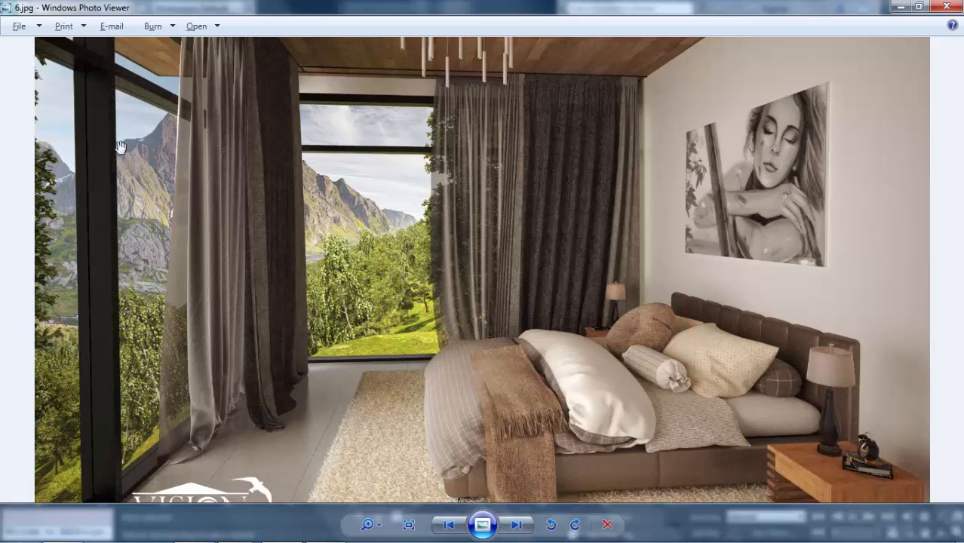
scroll(407, 260, down, 1)
scroll(453, 283, up, 1)
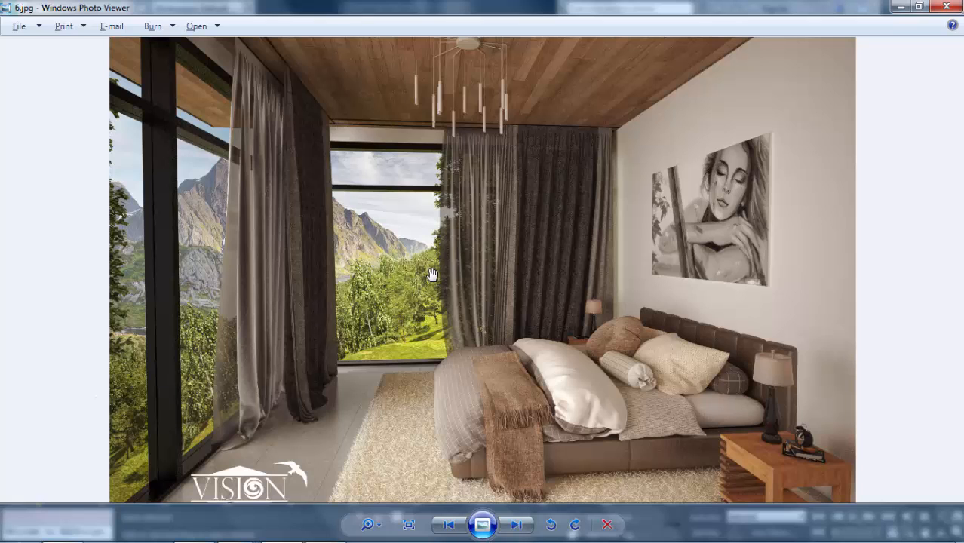
scroll(376, 298, down, 1)
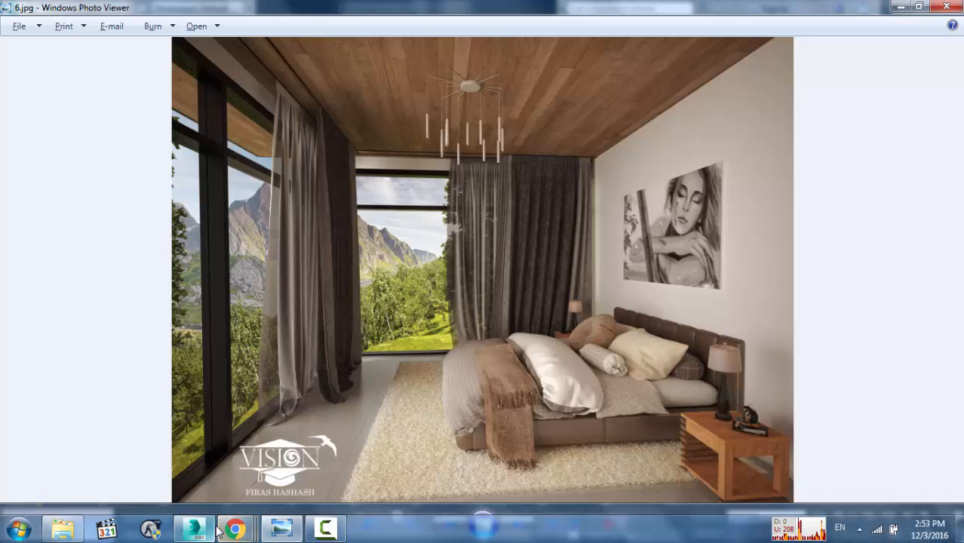
Switch to 3ds Max and check which renderer is assigned in the render setup.
click(197, 530)
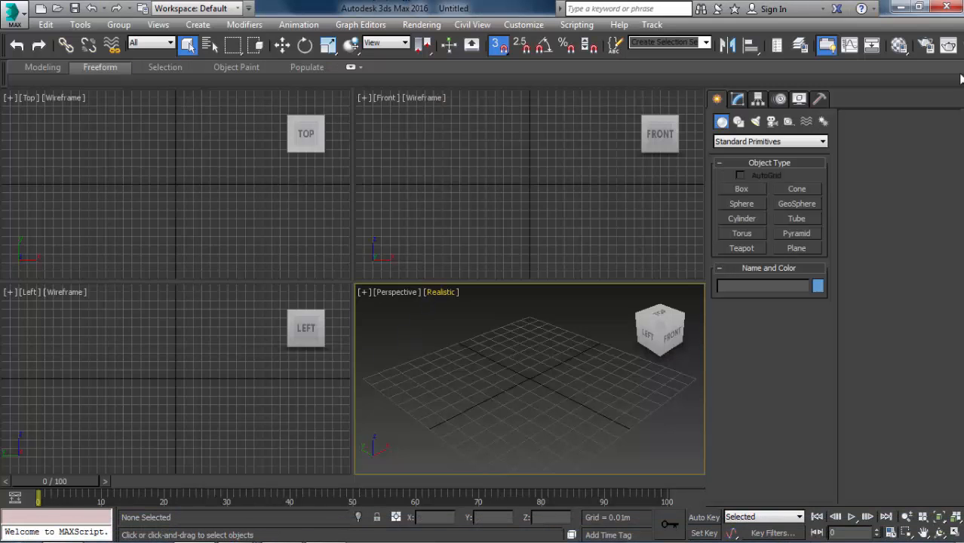
click(926, 45)
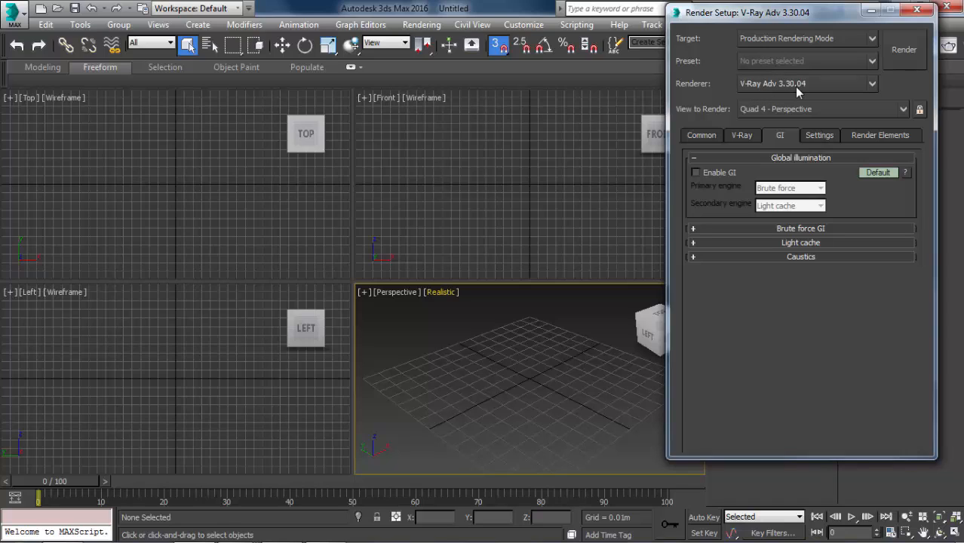
click(918, 12)
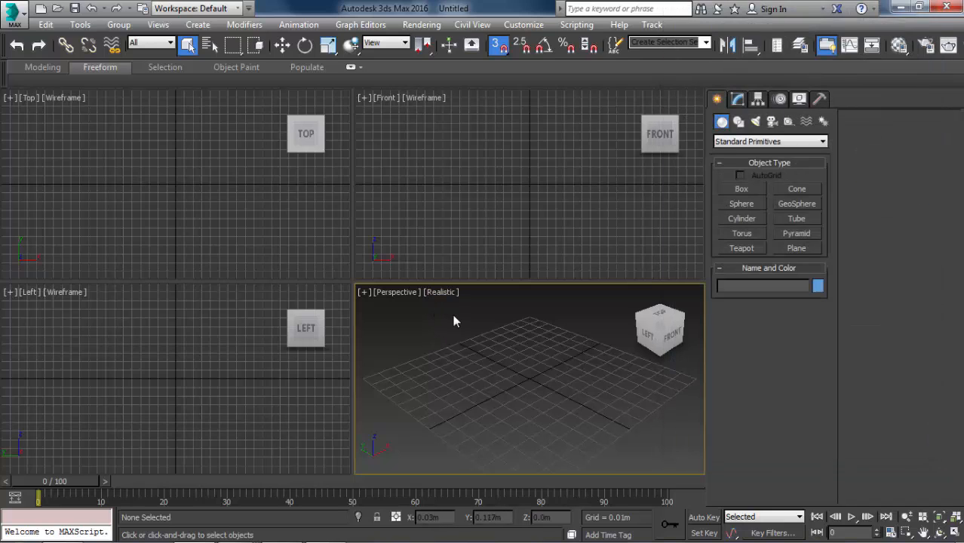
Maximize the Perspective viewport, set its display to Shaded, and change it to the Top view.
key(alt+w)
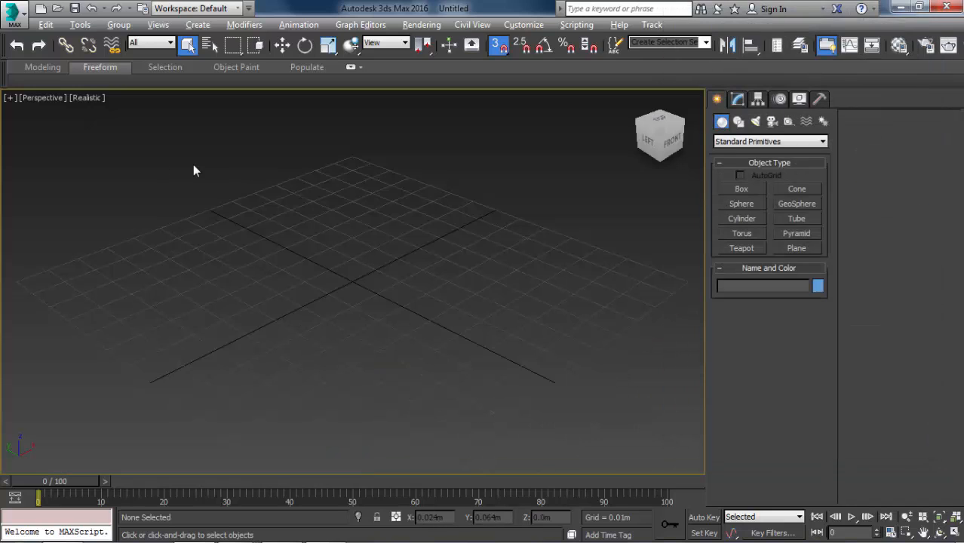
click(88, 98)
click(140, 127)
key(t)
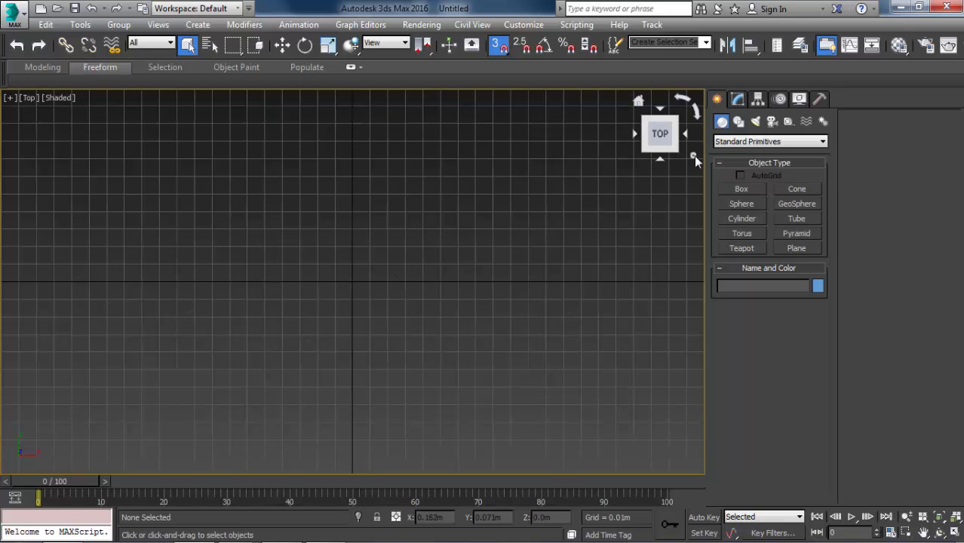
Draw a rectangle spline about 0.19 m long and 0.29 m wide in the Top view.
click(738, 121)
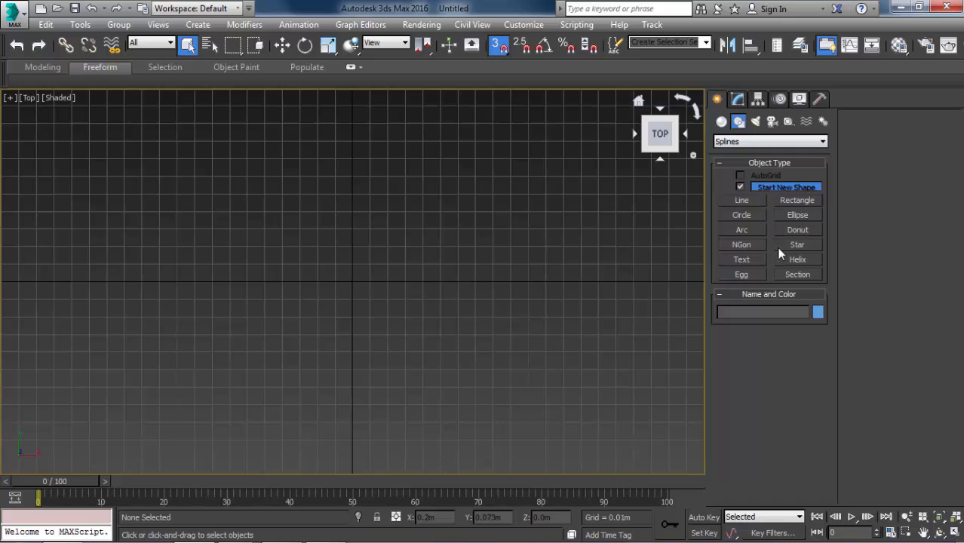
click(796, 200)
scroll(527, 269, down, 3)
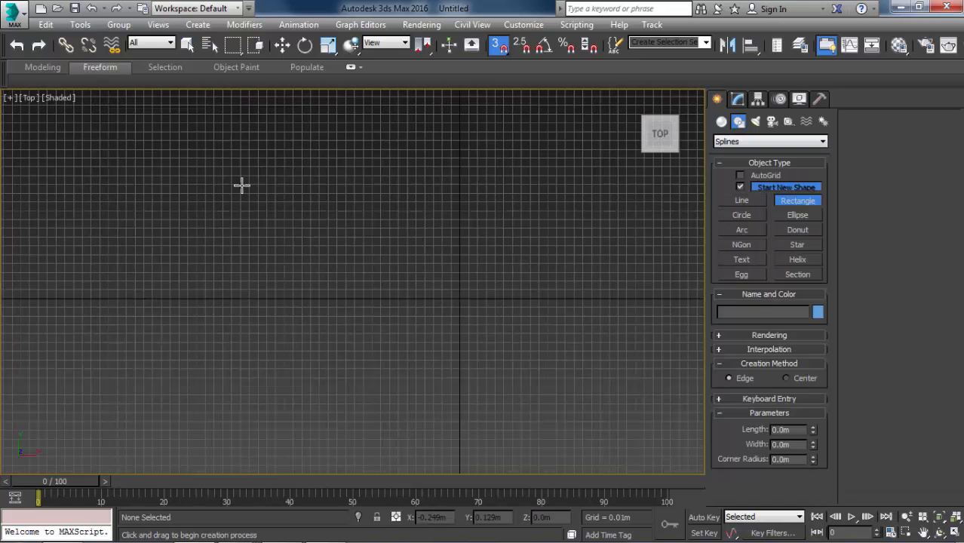
drag(241, 185, 500, 351)
right_click(531, 310)
Check the scene's display unit scale in the units setup and accept the existing settings.
click(737, 99)
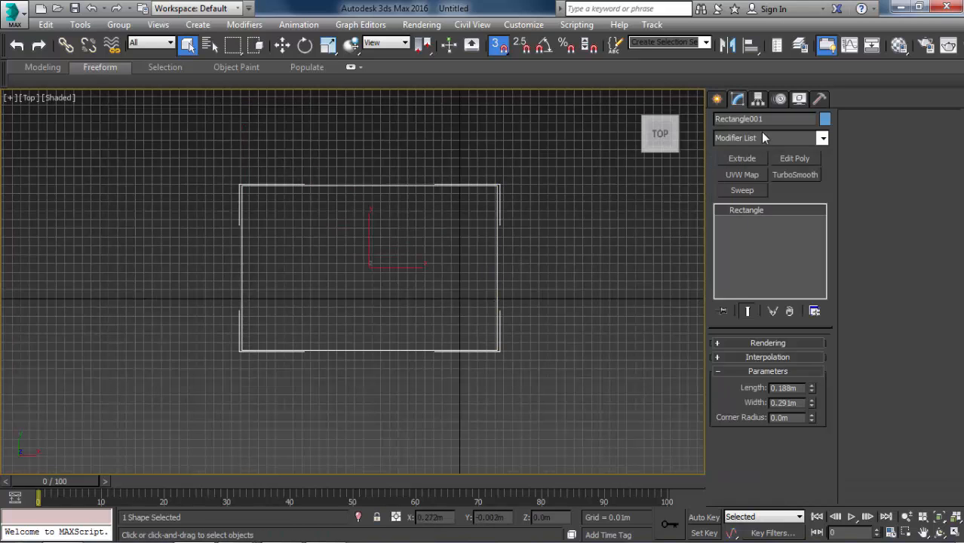
click(537, 25)
click(545, 211)
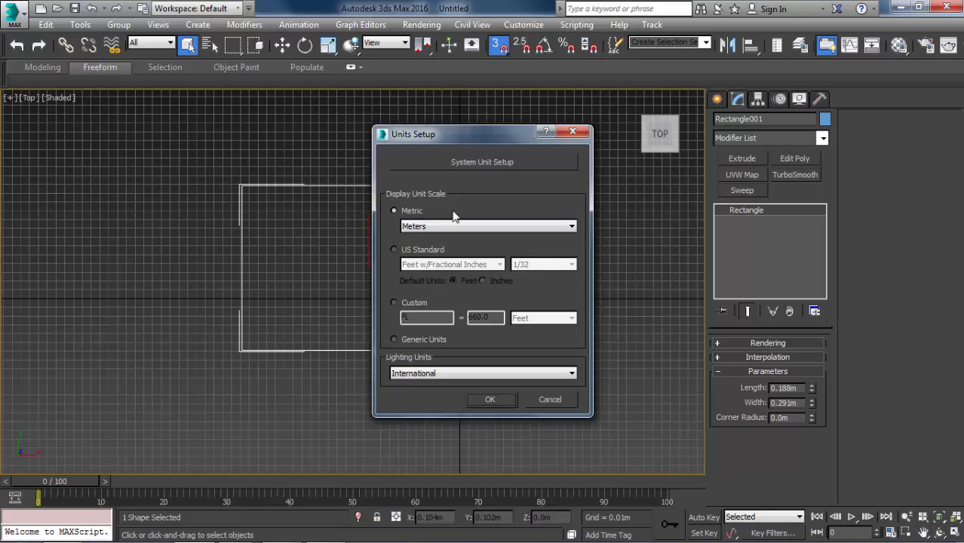
click(491, 399)
Set the rectangle's length to 4 m and its width to 6 m.
click(800, 387)
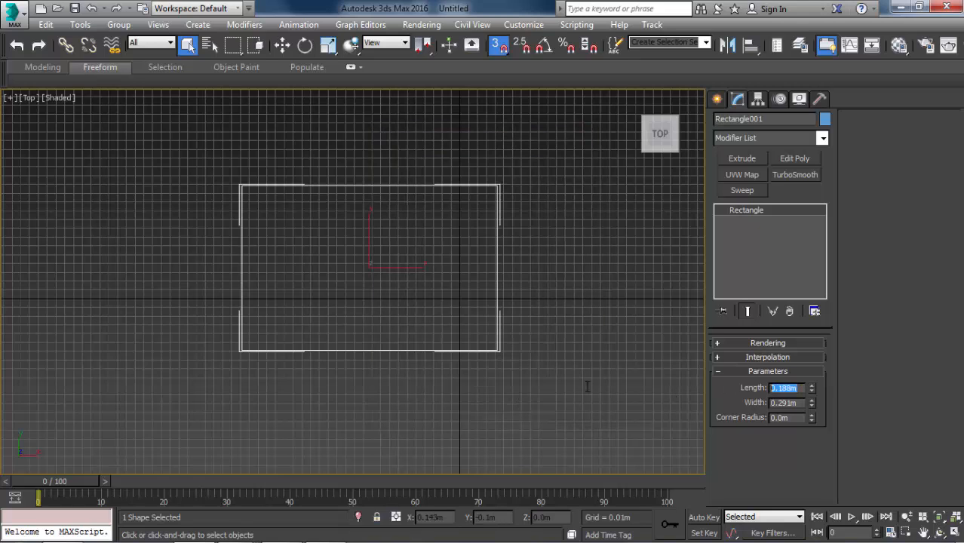
text(4)
key(Return)
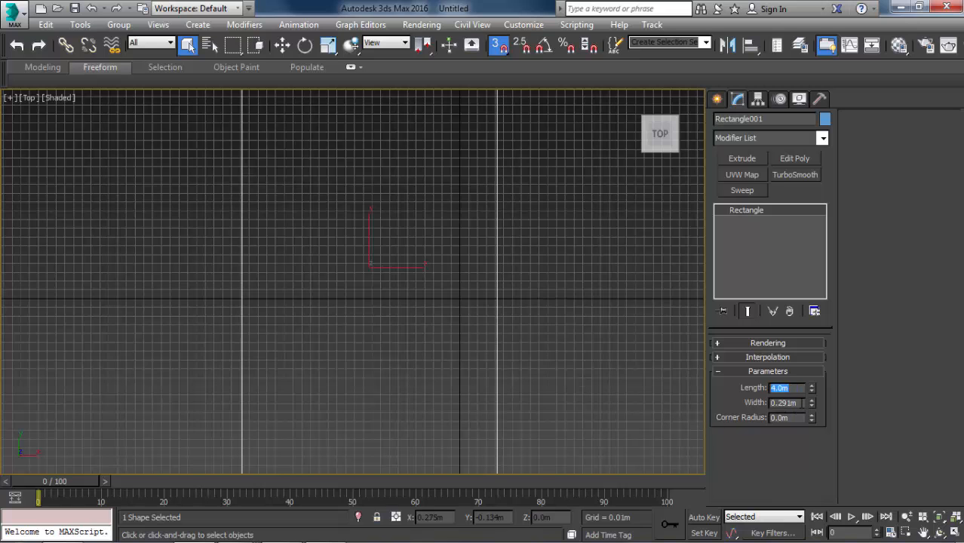
key(Tab)
text(6)
key(Return)
scroll(517, 310, down, 3)
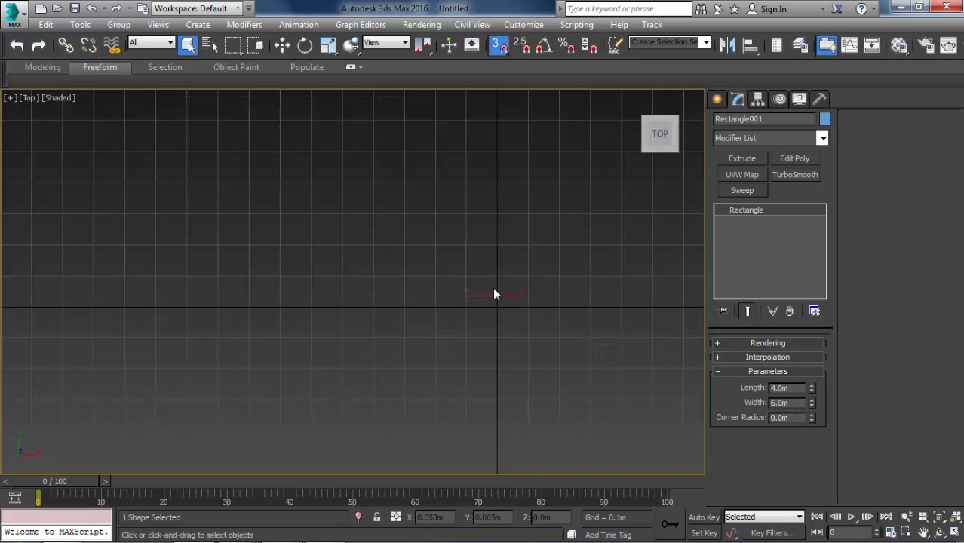
key(z)
Turn snapping off and centre the rectangle on the world origin at X 0 and Y 0.
key(w)
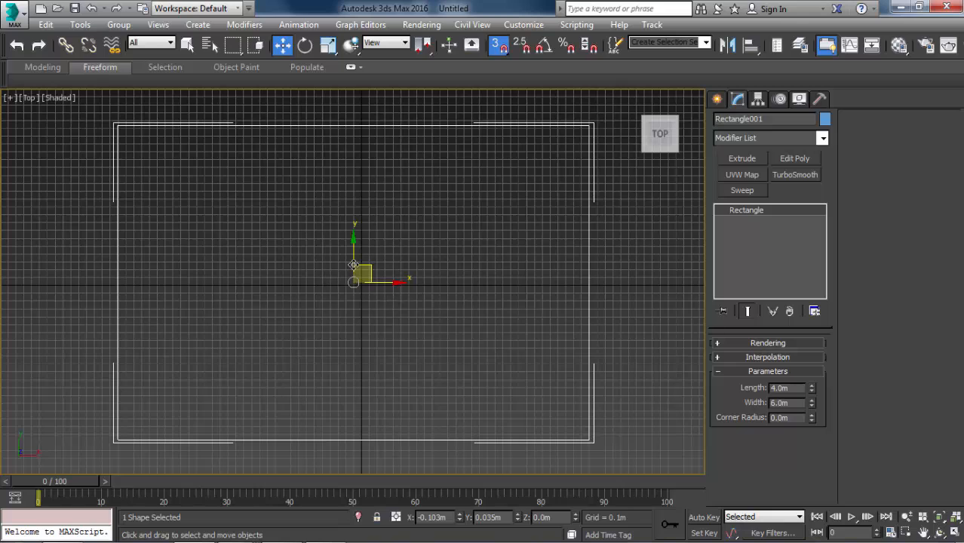
drag(354, 265, 330, 228)
key(s)
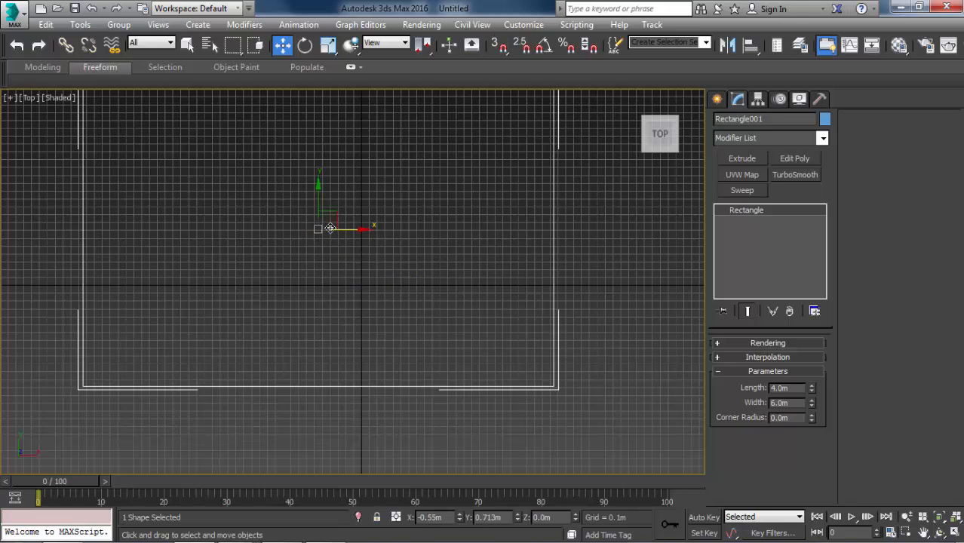
right_click(460, 518)
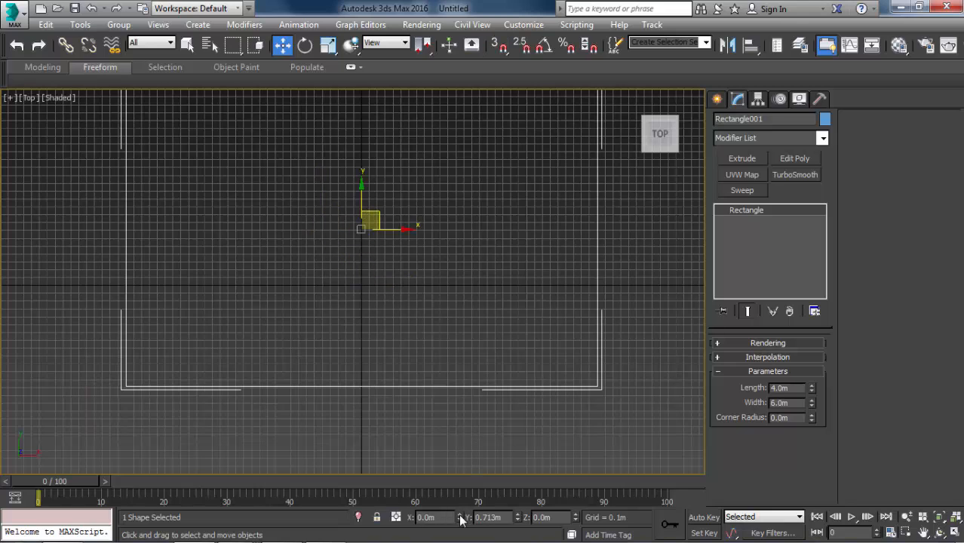
right_click(517, 518)
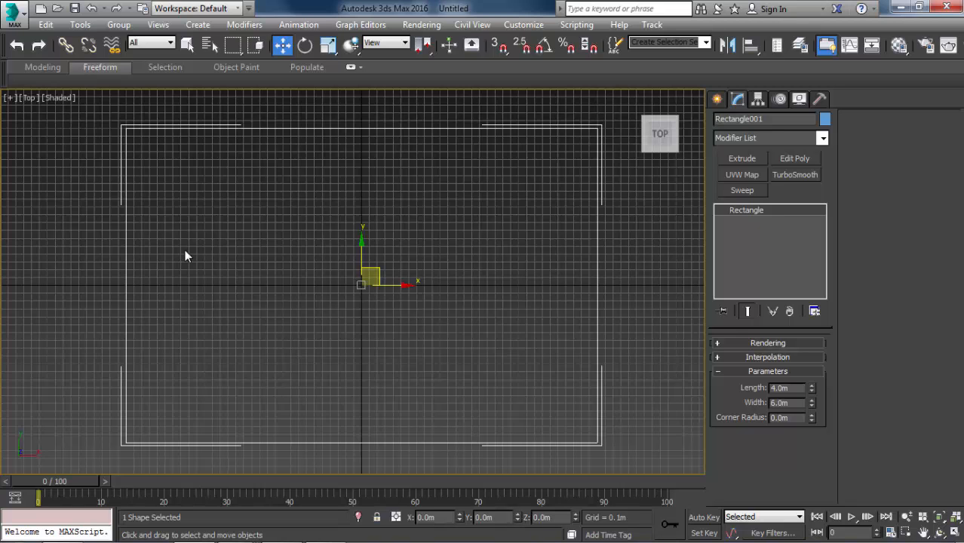
Extrude the rectangle by 0.15 m to form the floor slab, working in the Perspective view.
middle_drag(447, 204, 512, 195)
scroll(505, 212, down, 3)
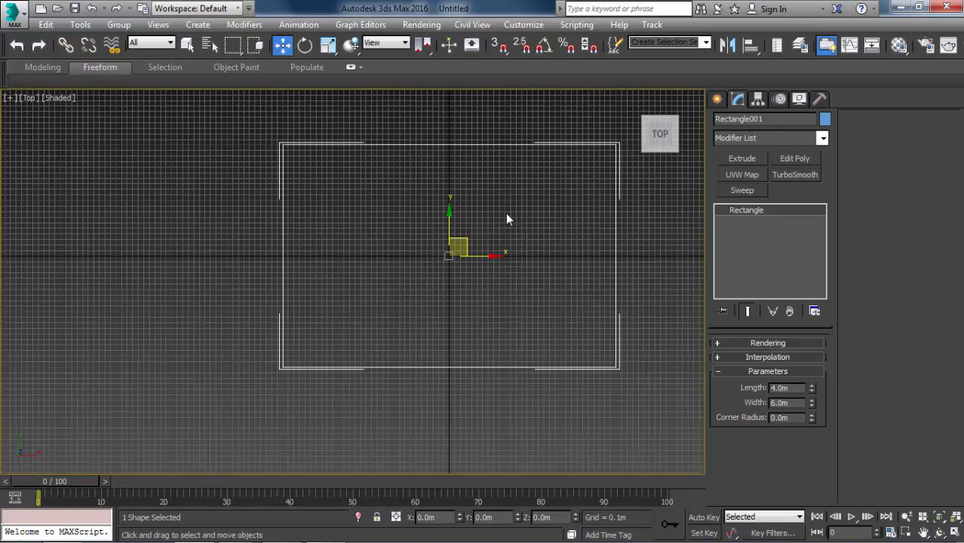
click(742, 159)
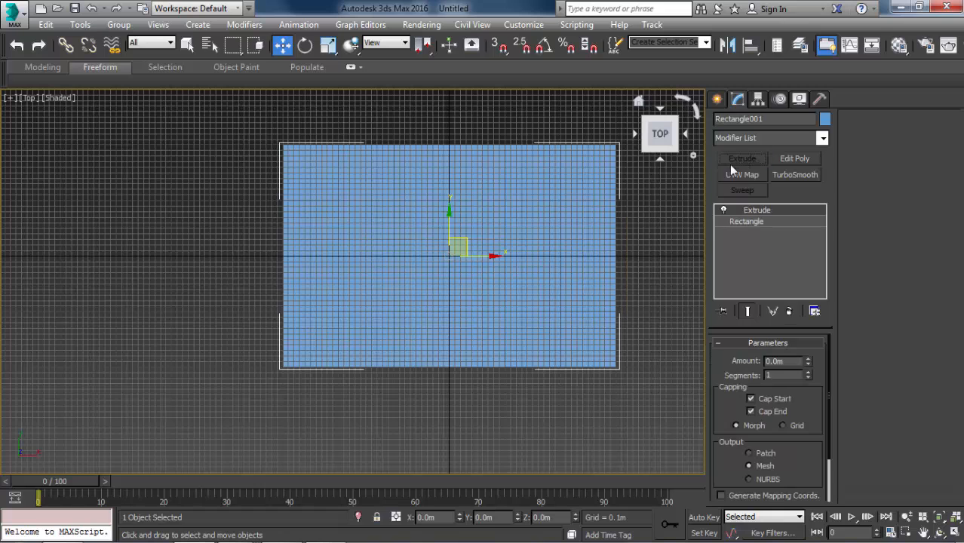
key(p)
middle_drag(522, 218, 512, 155)
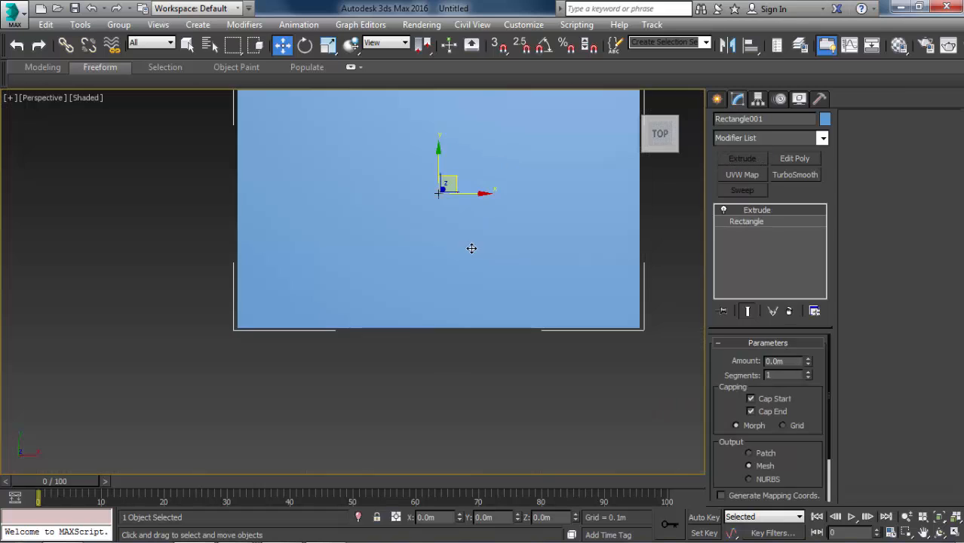
alt+middle_drag(471, 247, 532, 205)
double_click(793, 362)
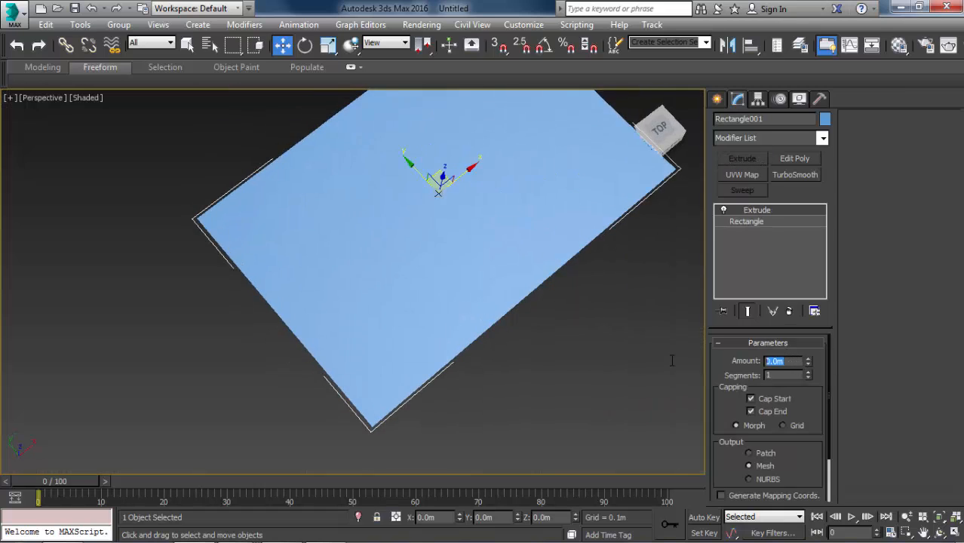
text(0.15)
key(Return)
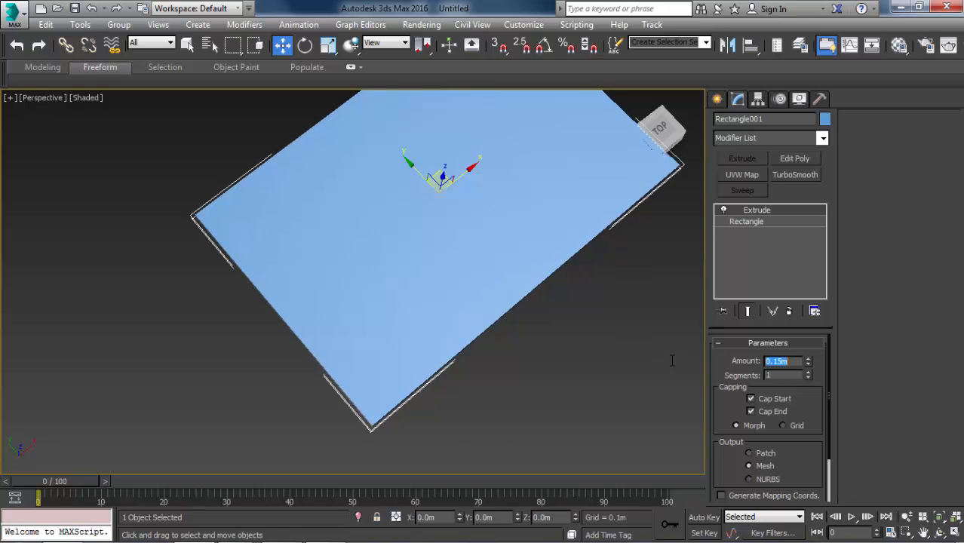
Show edged faces in the shaded Perspective view and select the floor slab.
click(558, 354)
alt+middle_drag(424, 263, 418, 189)
scroll(411, 236, up, 2)
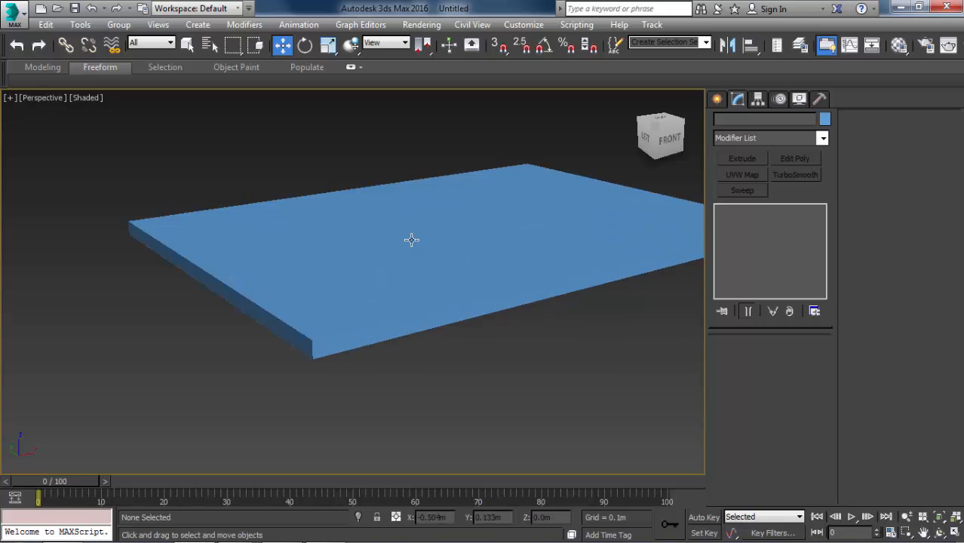
key(F4)
scroll(362, 286, up, 2)
click(362, 286)
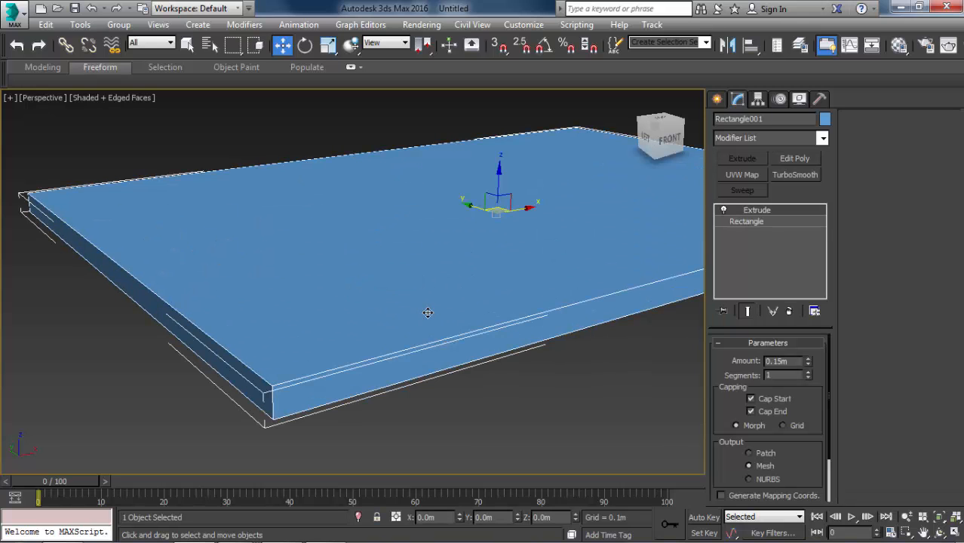
Clone the floor slab in place as an independent copy.
scroll(442, 187, down, 5)
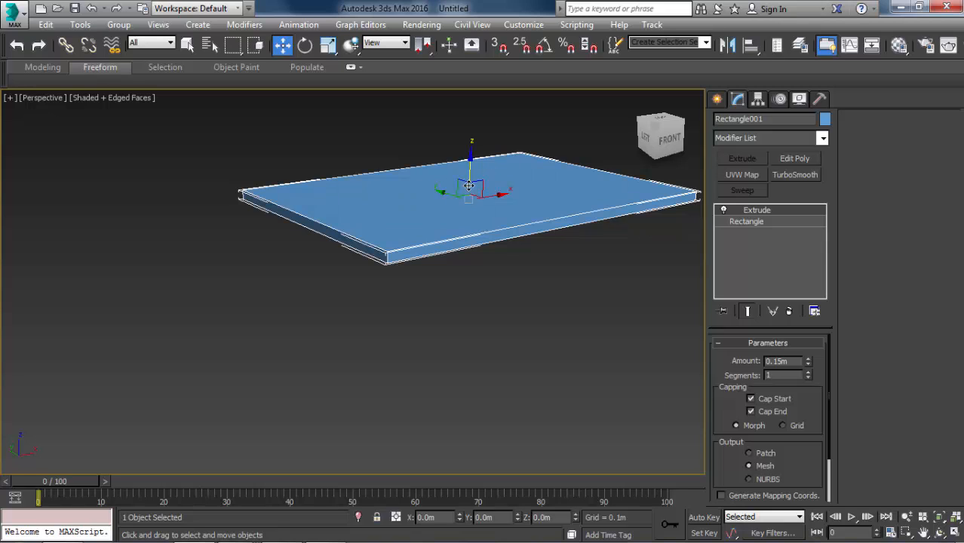
shift+drag(469, 185, 443, 248)
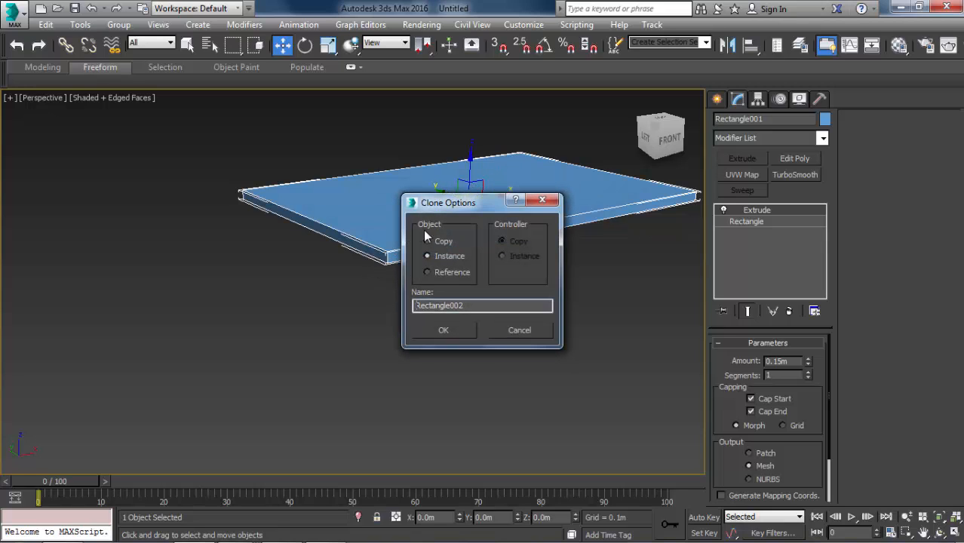
click(445, 241)
click(438, 332)
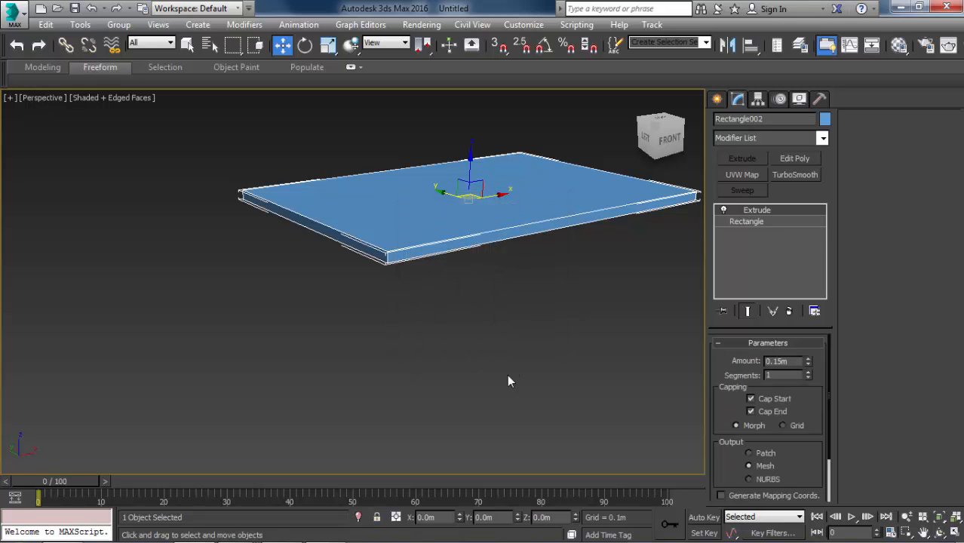
Raise the copied slab to Z 3 m as the ceiling and clear the selection.
click(543, 516)
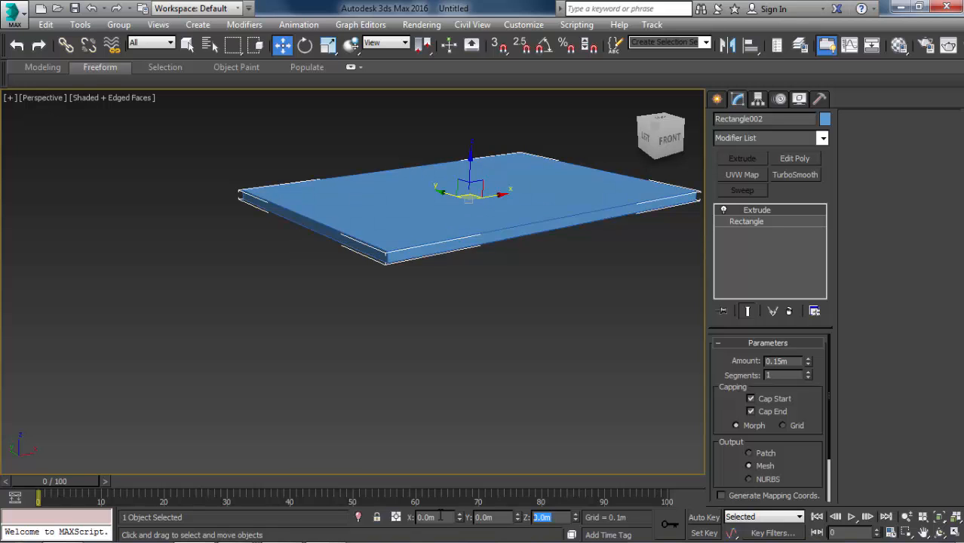
text(3)
key(Return)
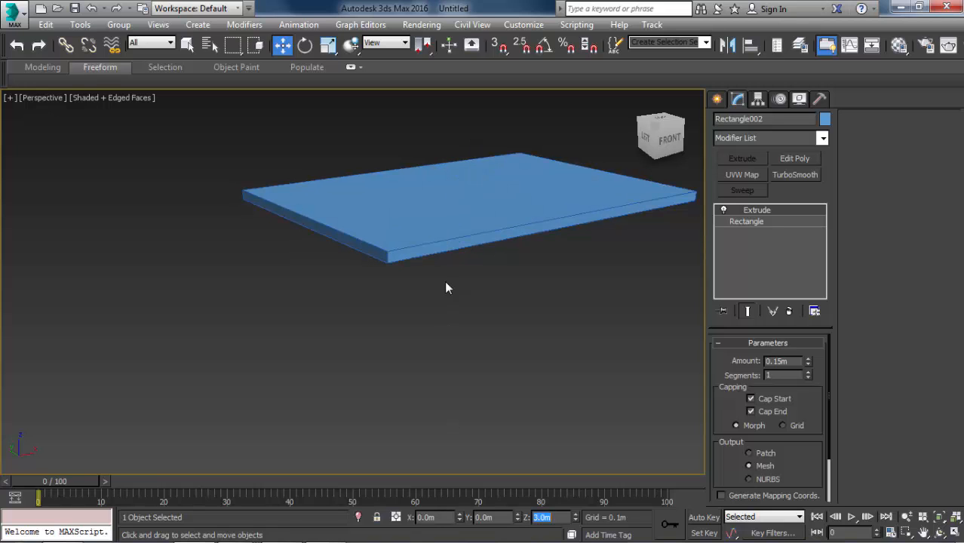
middle_drag(446, 283, 420, 414)
click(420, 414)
scroll(377, 272, down, 2)
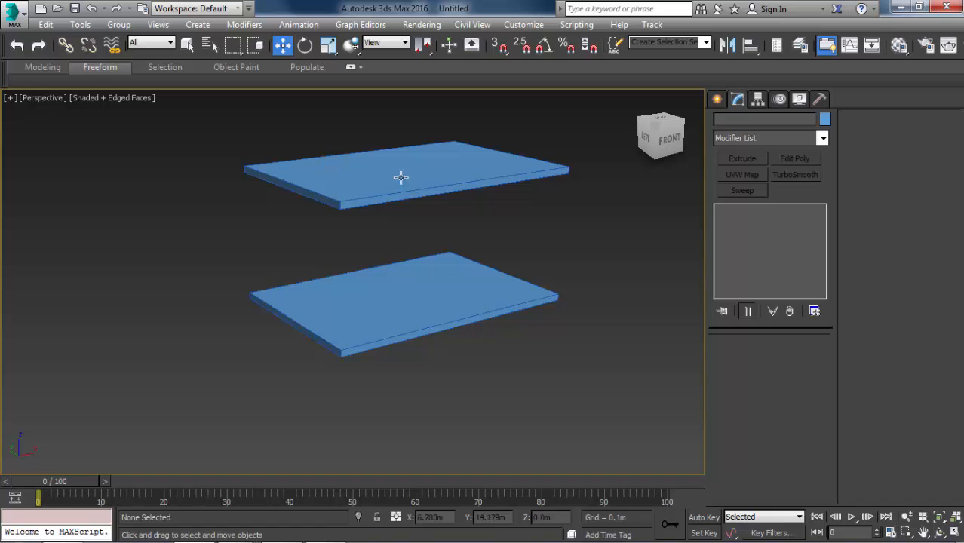
Check the lower slab by selecting it, deselect it, and switch to the bedroom reference image in Windows Photo Viewer.
click(407, 295)
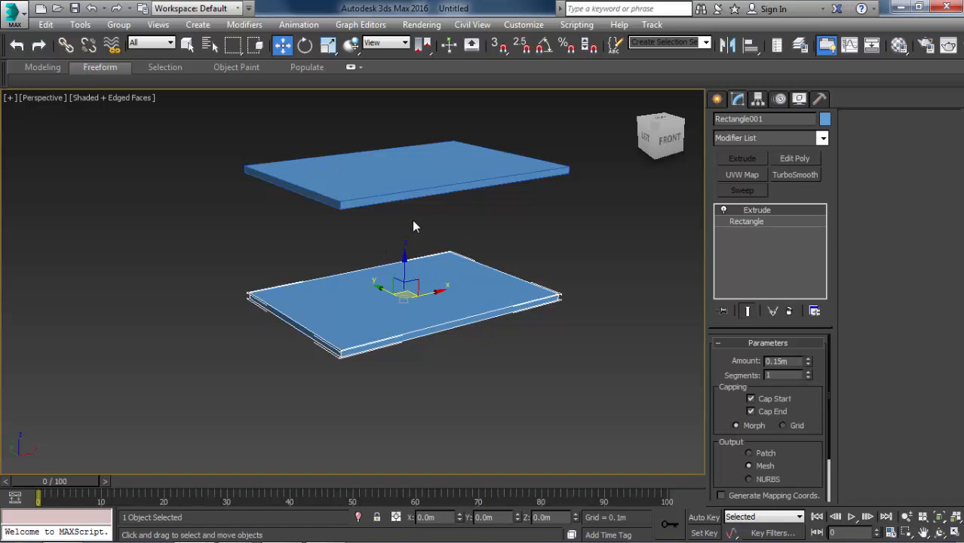
click(498, 239)
key(alt+Tab)
key(Tab)
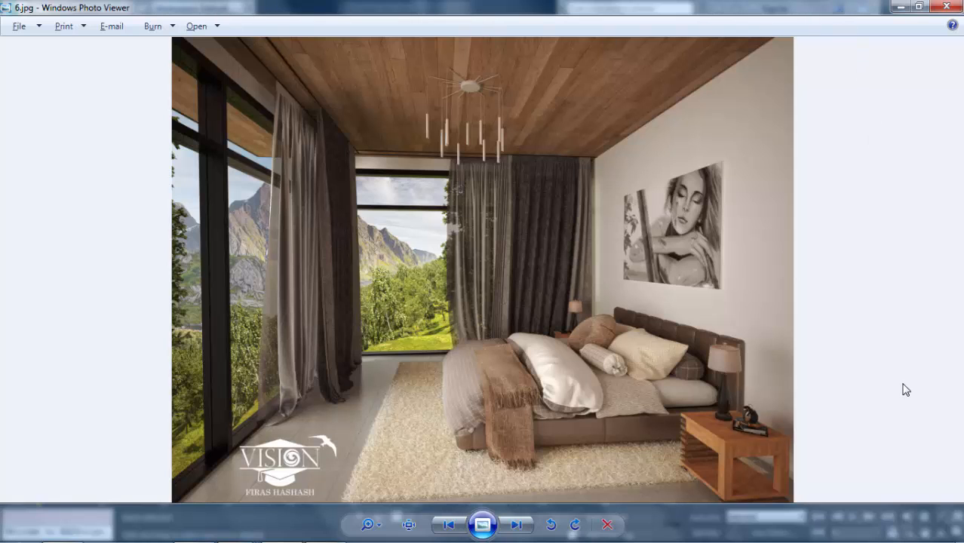
Switch back to 3ds Max and create a copy of the ceiling slab rotated -90 degrees in the Left view with angle snap on.
key(alt+Tab)
click(365, 190)
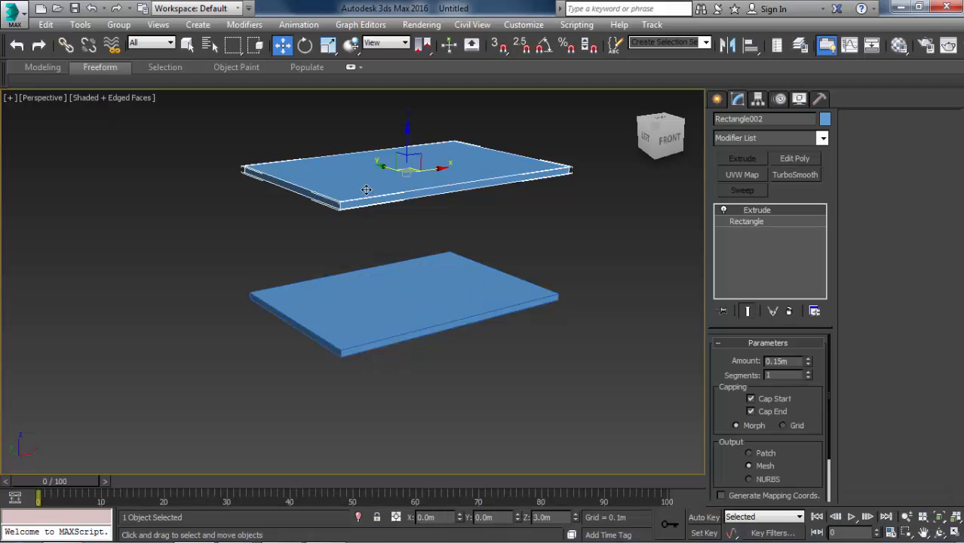
key(e)
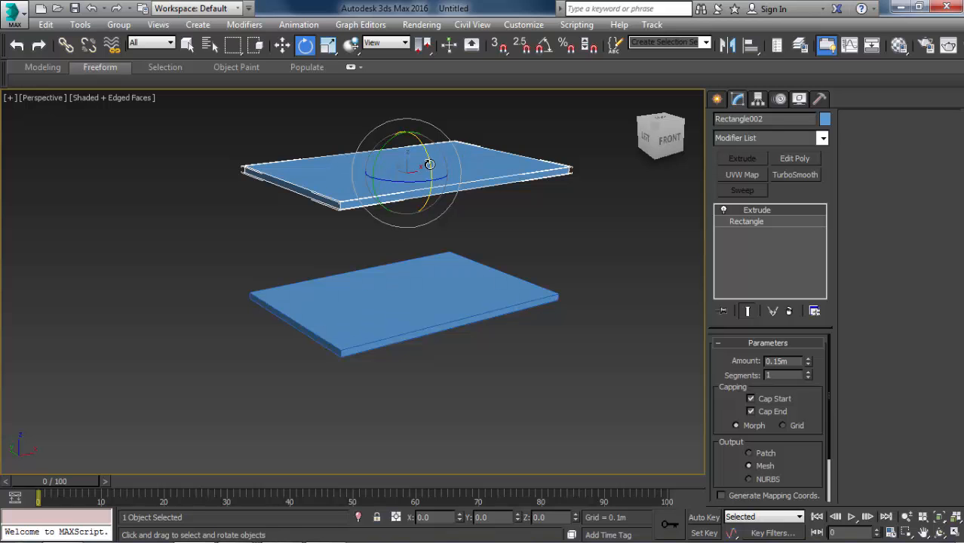
key(l)
scroll(475, 161, down, 5)
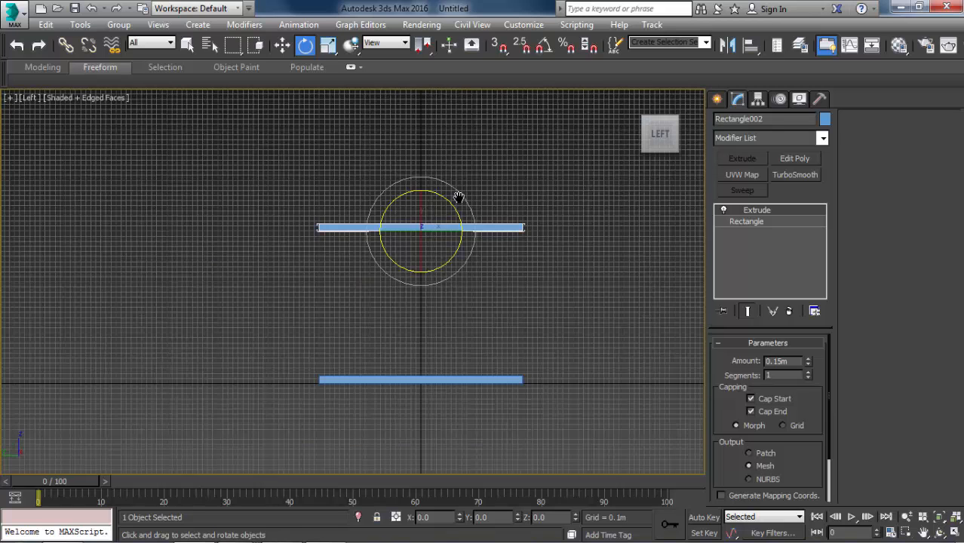
middle_drag(456, 196, 365, 179)
shift+drag(364, 179, 403, 199)
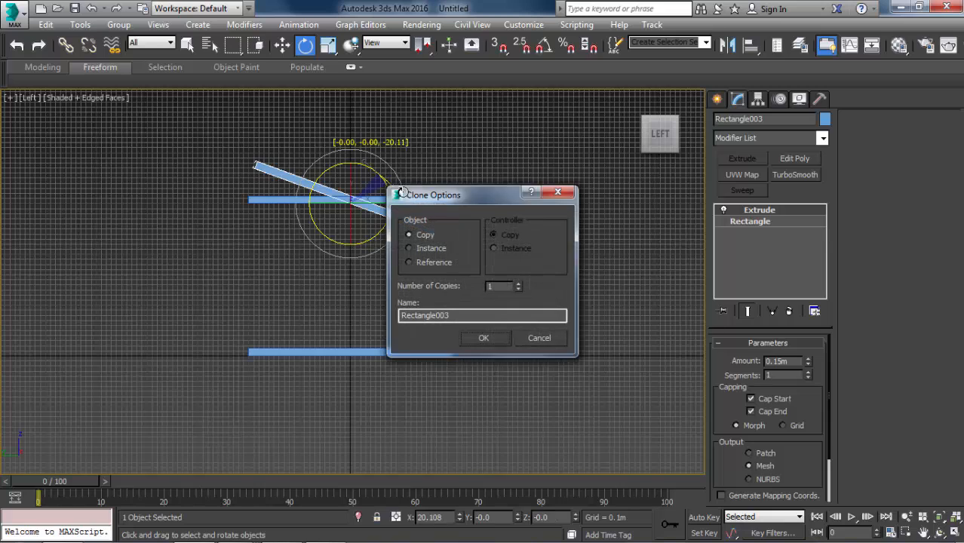
key(Escape)
key(a)
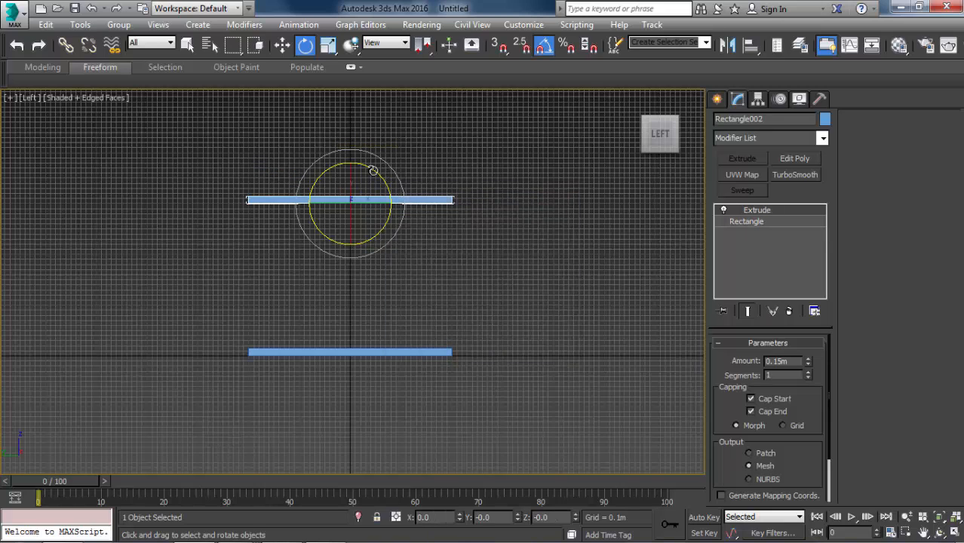
shift+drag(373, 171, 424, 208)
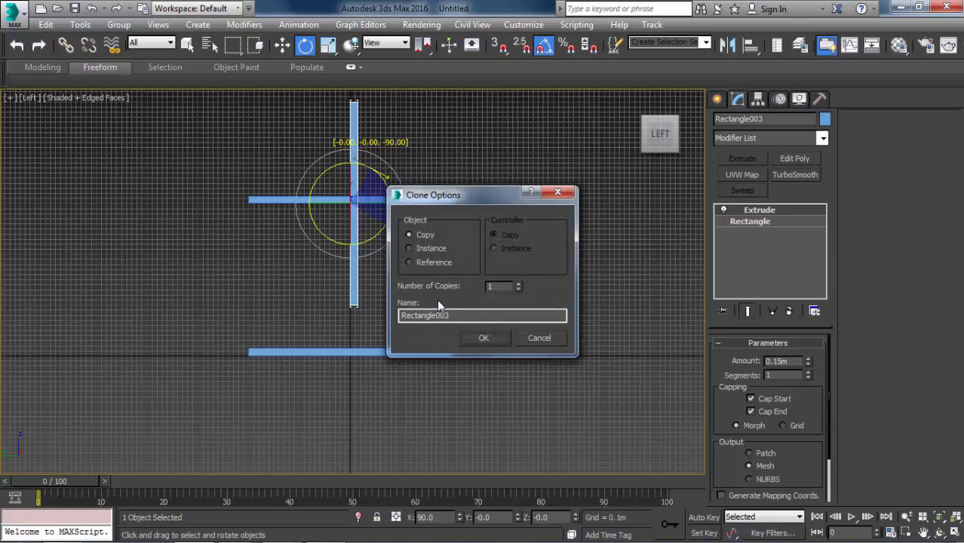
click(496, 341)
Move the upright copy to the end of the slabs, snapping its top corner to the ceiling slab's outer corner with 2.5D snap.
middle_drag(359, 232, 291, 229)
key(w)
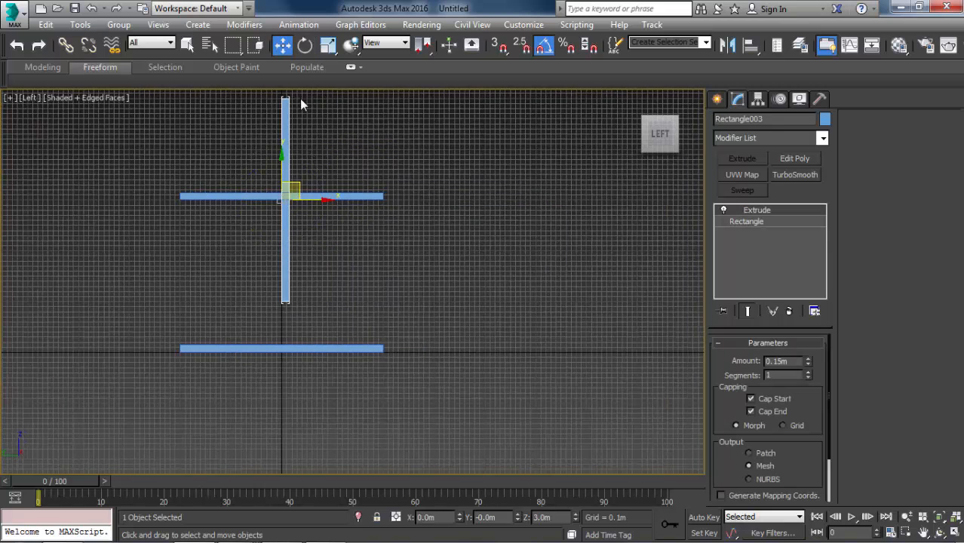
click(299, 186)
click(285, 163)
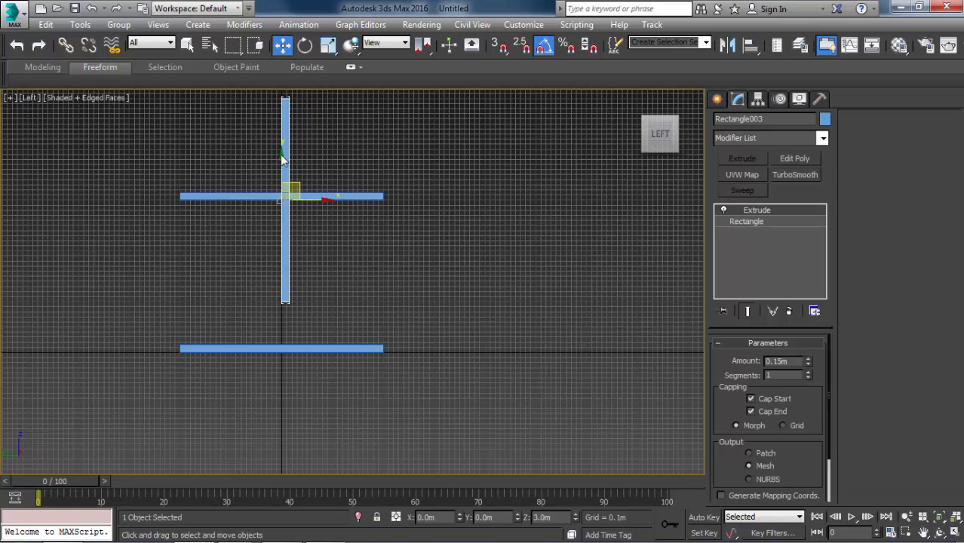
drag(303, 185, 436, 183)
scroll(435, 184, up, 2)
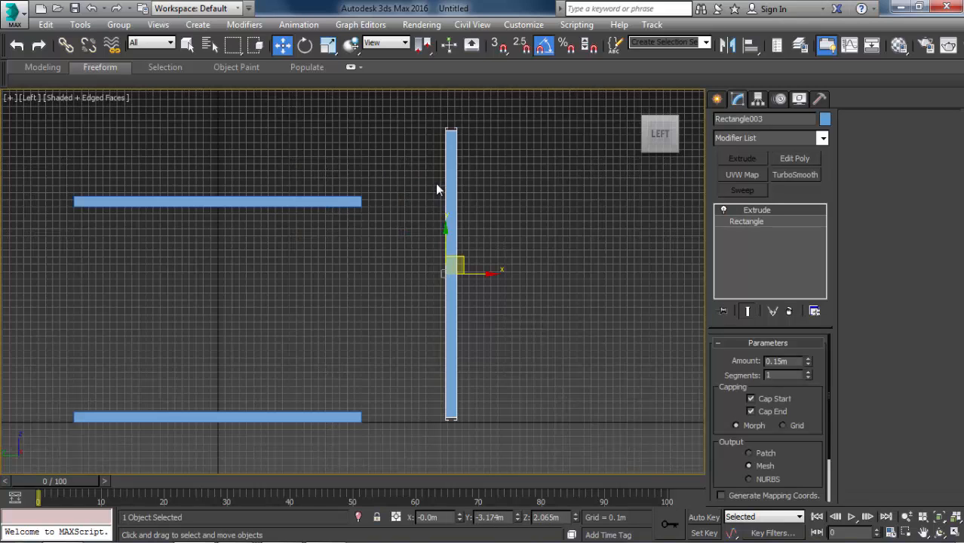
drag(499, 44, 498, 87)
scroll(452, 134, up, 2)
drag(452, 124, 280, 236)
scroll(280, 232, down, 3)
middle_drag(291, 207, 331, 114)
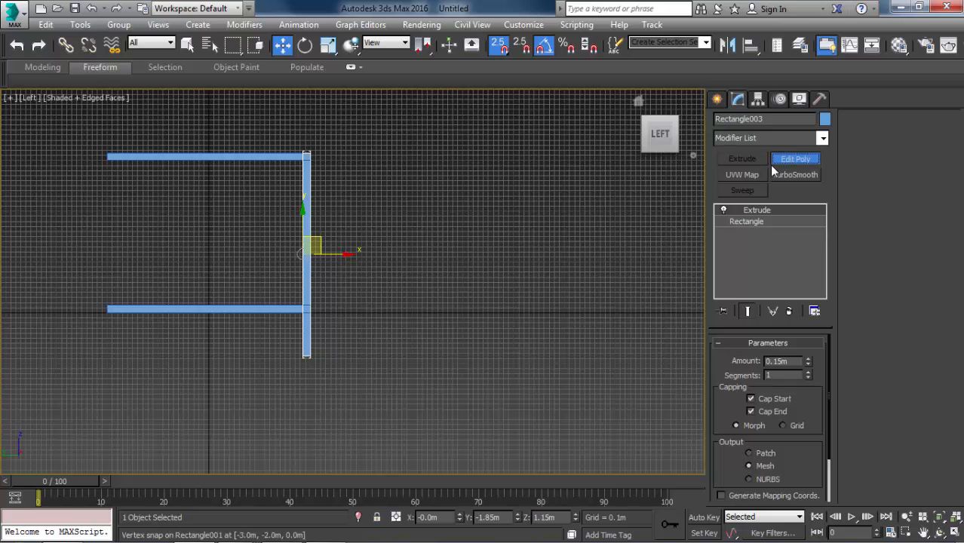
Add Edit Poly to the upright wall and snap its four bottom vertices up to the underside of the floor slab.
click(794, 158)
key(1)
drag(277, 376, 370, 318)
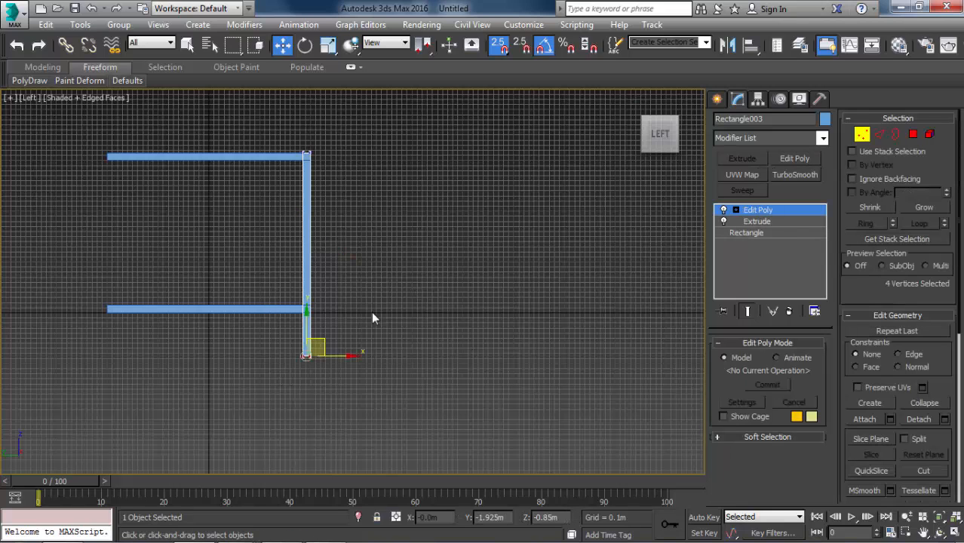
scroll(307, 343, up, 4)
drag(317, 361, 323, 277)
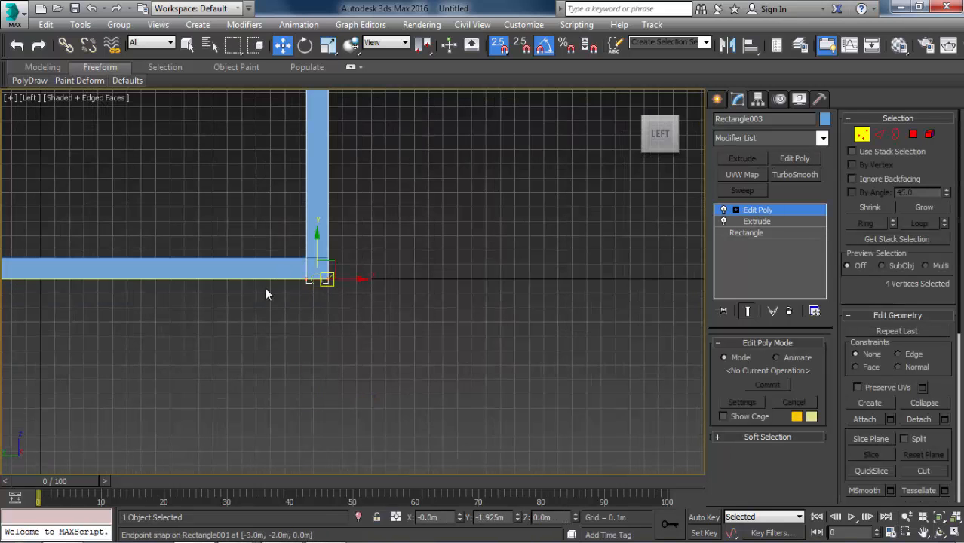
middle_drag(313, 197, 558, 271)
key(1)
middle_drag(408, 248, 422, 283)
scroll(422, 283, down, 5)
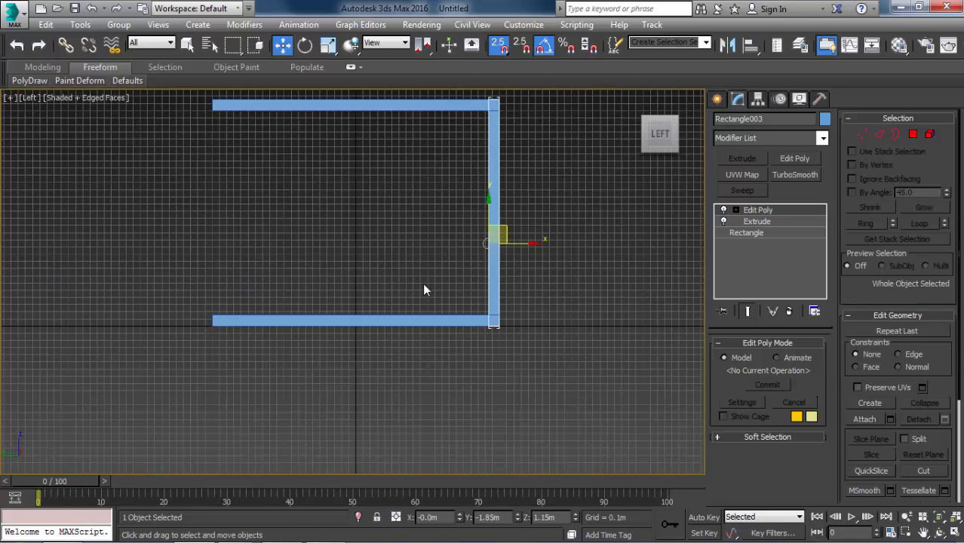
Create a copy of the long wall rotated -90 degrees in the Top view.
key(t)
scroll(435, 261, down, 3)
key(e)
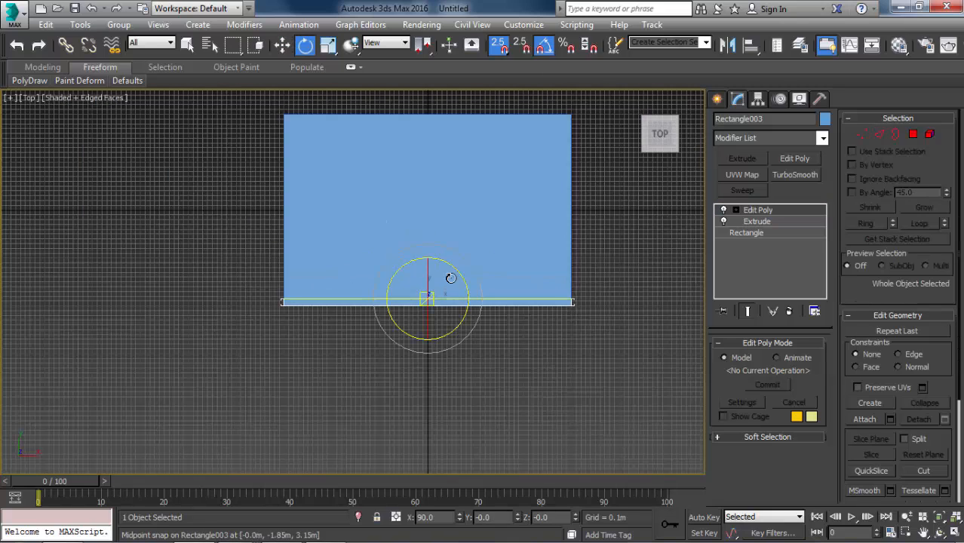
shift+drag(448, 272, 507, 295)
mouse_move(471, 308)
middle_down()
mouse_move(542, 361)
mouse_move(507, 355)
middle_up()
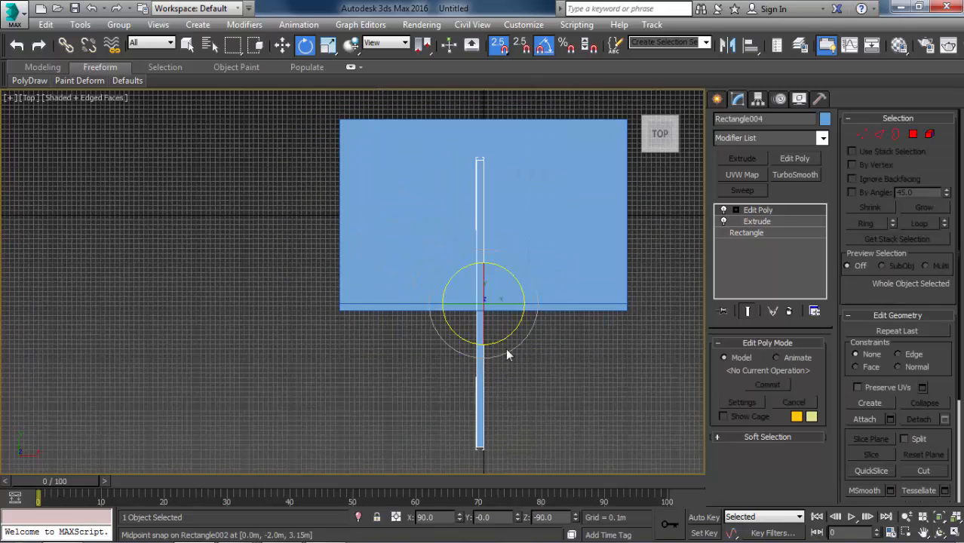
Snap the rotated wall against the slabs' short side at X -3 m, flush with the corner of the long wall, and deselect it.
key(w)
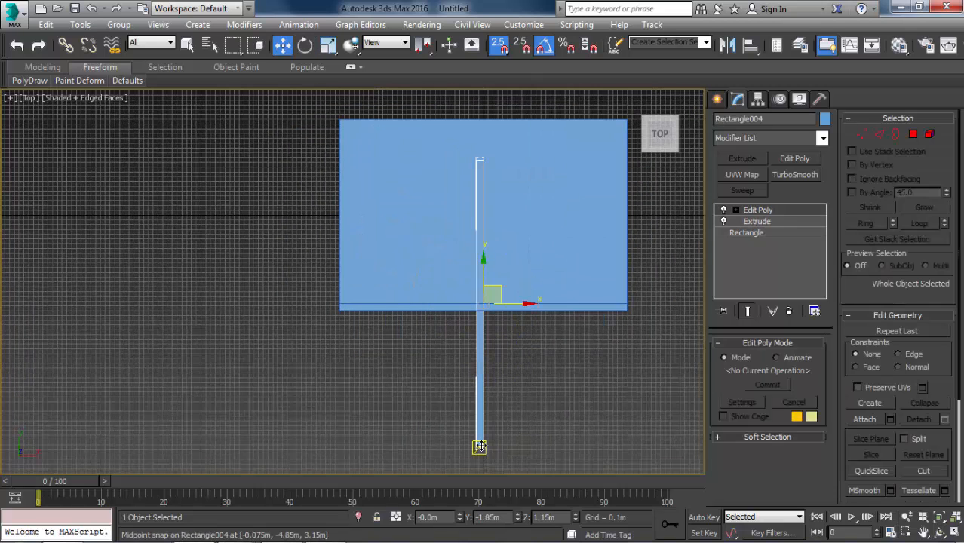
drag(483, 447, 334, 305)
scroll(338, 235, up, 4)
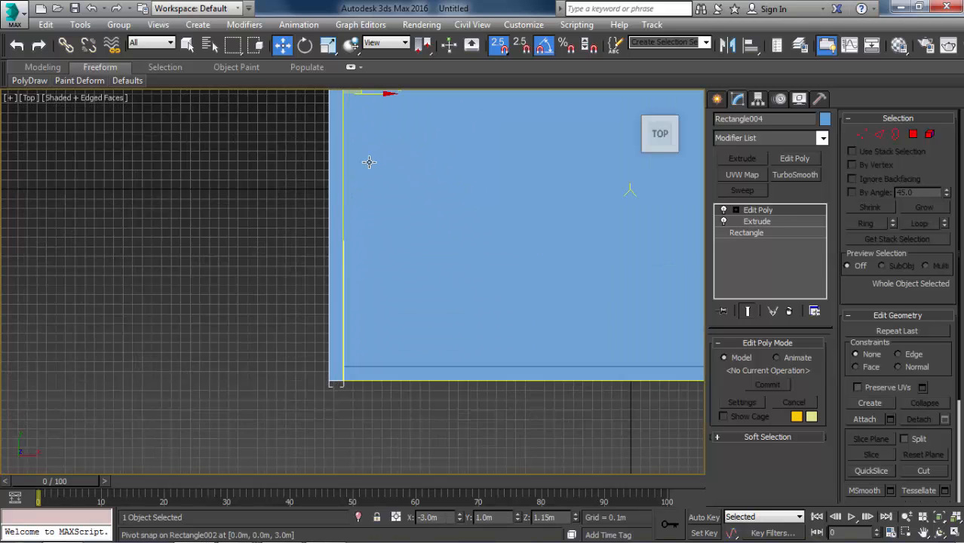
middle_drag(369, 129, 325, 197)
click(196, 237)
key(F3)
scroll(223, 205, down, 2)
mouse_move(224, 206)
middle_down()
mouse_move(226, 227)
mouse_move(271, 263)
middle_up()
key(F3)
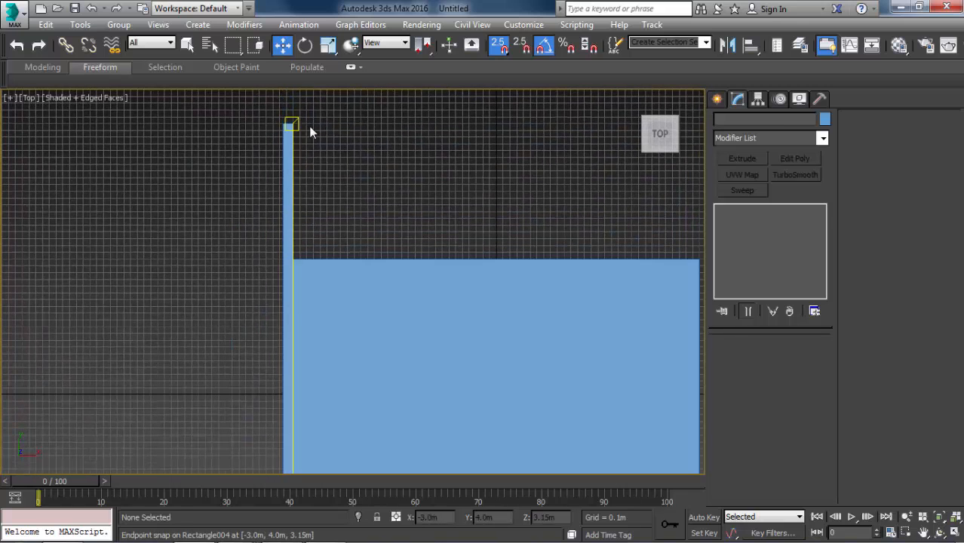
Shorten the side wall by snapping its four far-end vertices to the slab edge at Y 2 m, and clear the selection.
click(289, 136)
key(1)
drag(254, 108, 356, 163)
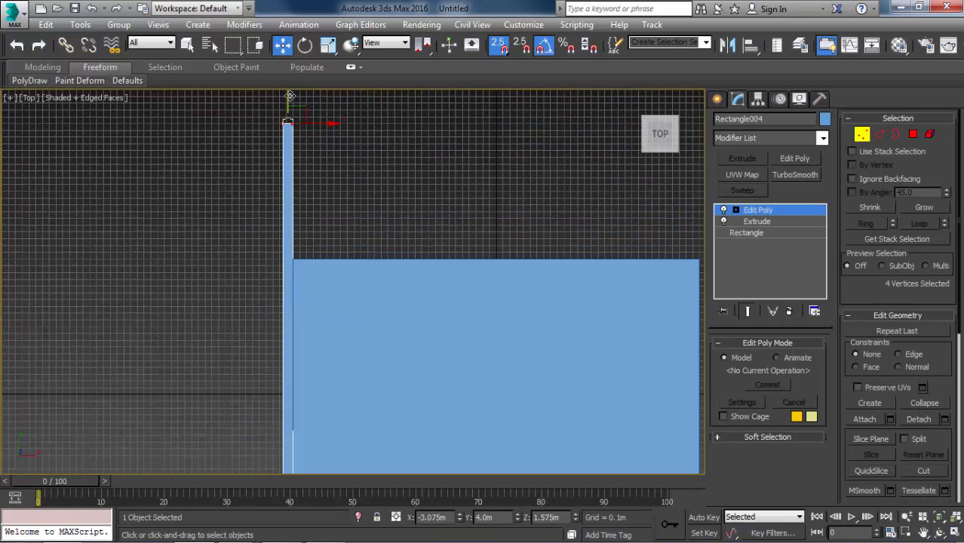
drag(289, 96, 381, 246)
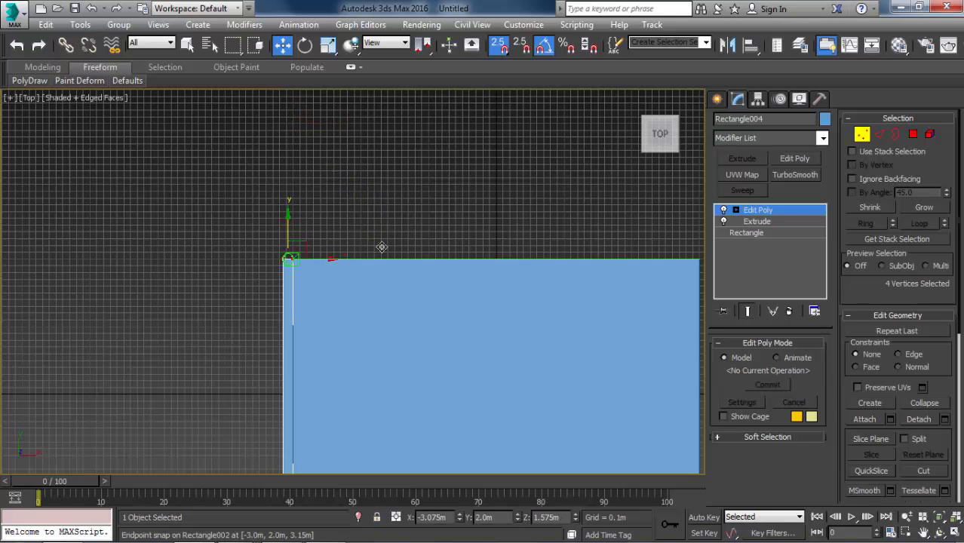
middle_drag(251, 214, 2, 147)
key(1)
click(436, 169)
Add Edit Poly to the ceiling slab and offset its four vertices on the open long side by 1 m in Y.
click(311, 218)
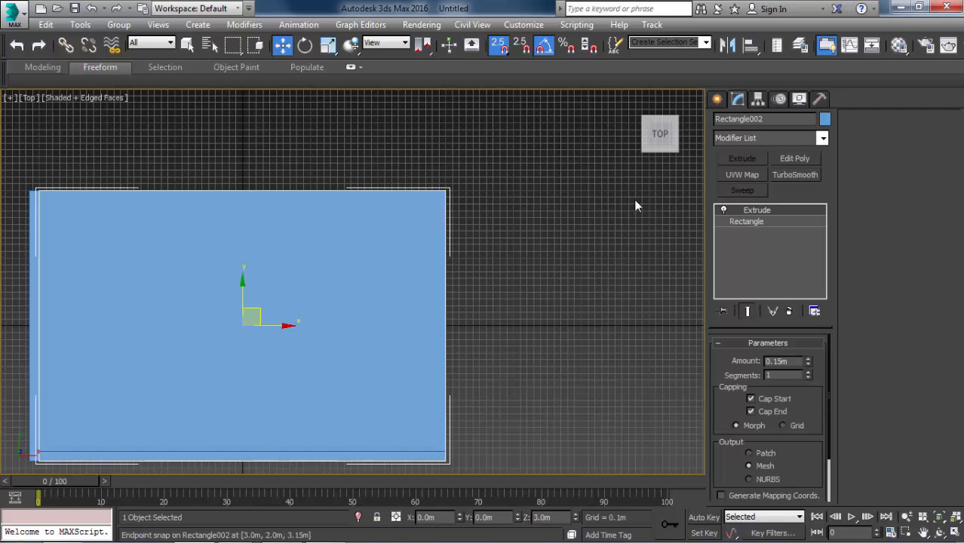
click(795, 158)
middle_drag(194, 208, 305, 216)
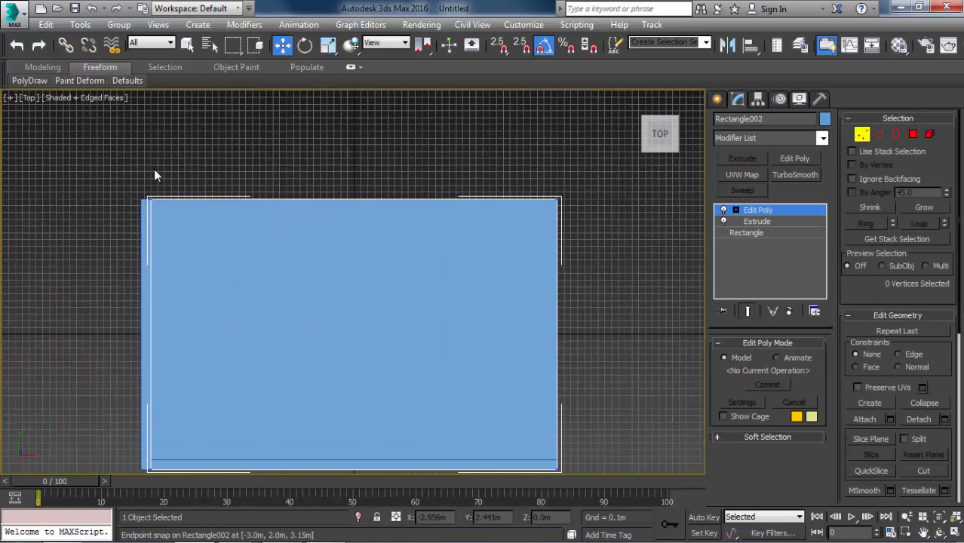
drag(362, 247, 598, 274)
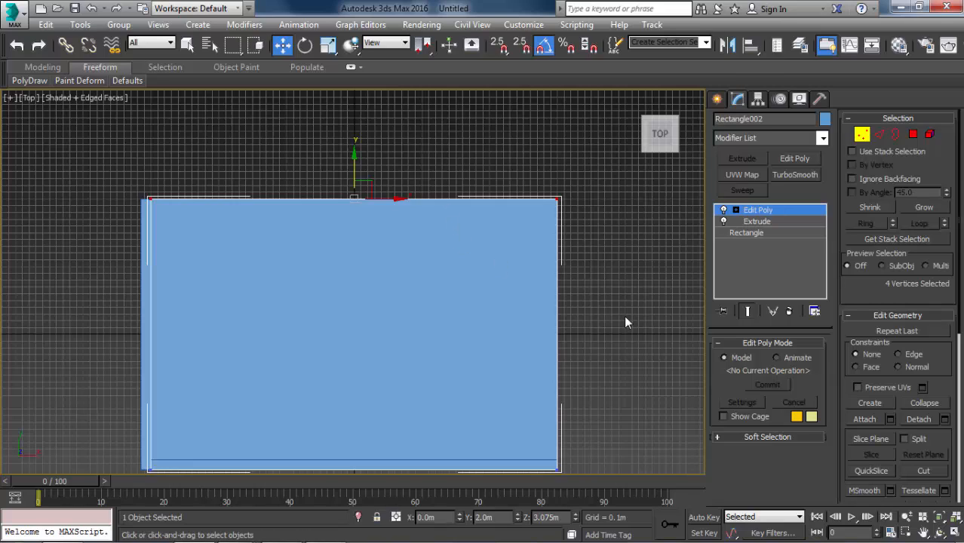
click(398, 517)
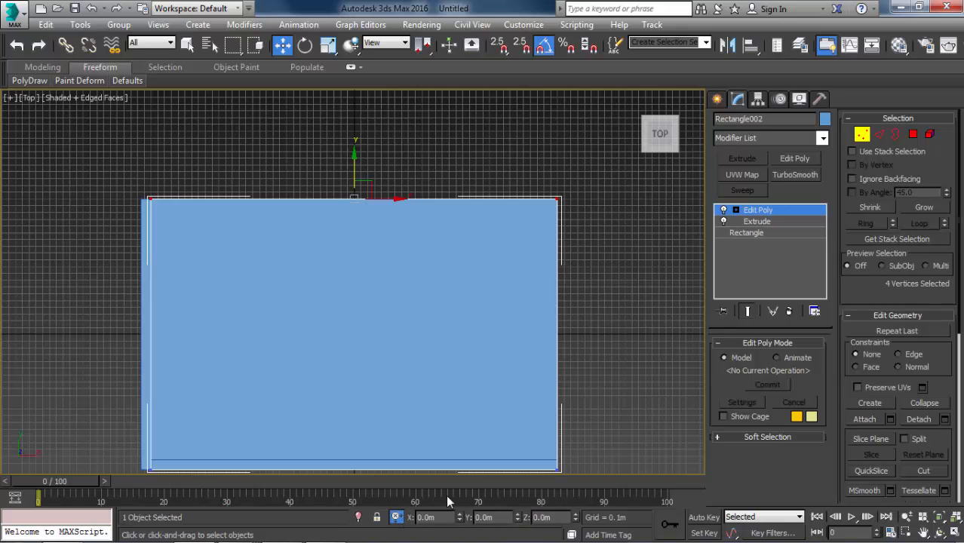
double_click(499, 517)
text(1)
key(Return)
middle_drag(417, 200, 450, 150)
key(1)
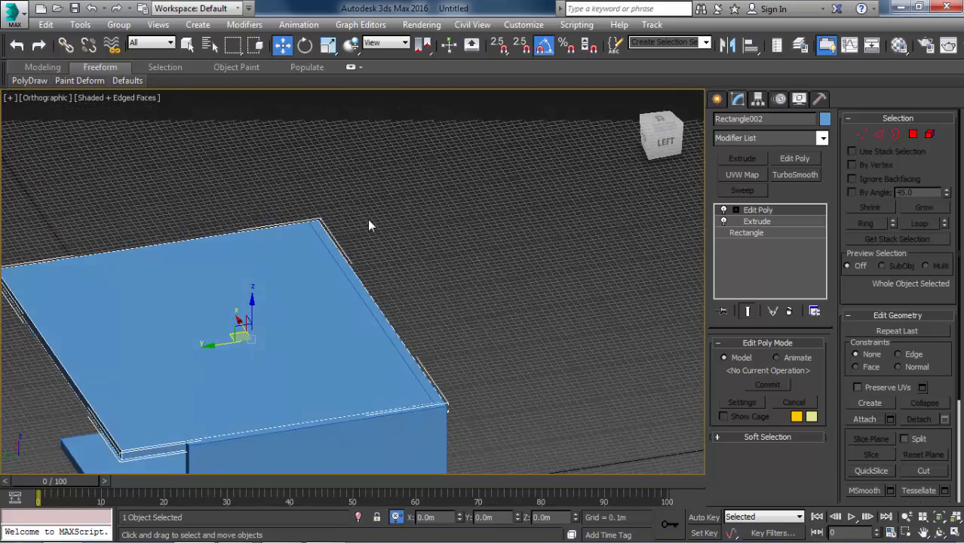
View the extended ceiling from below in Perspective, and switch to the reference image to examine the roof overhang outside the window.
key(p)
scroll(408, 236, down, 4)
middle_drag(285, 306, 240, 202)
key(alt+Tab)
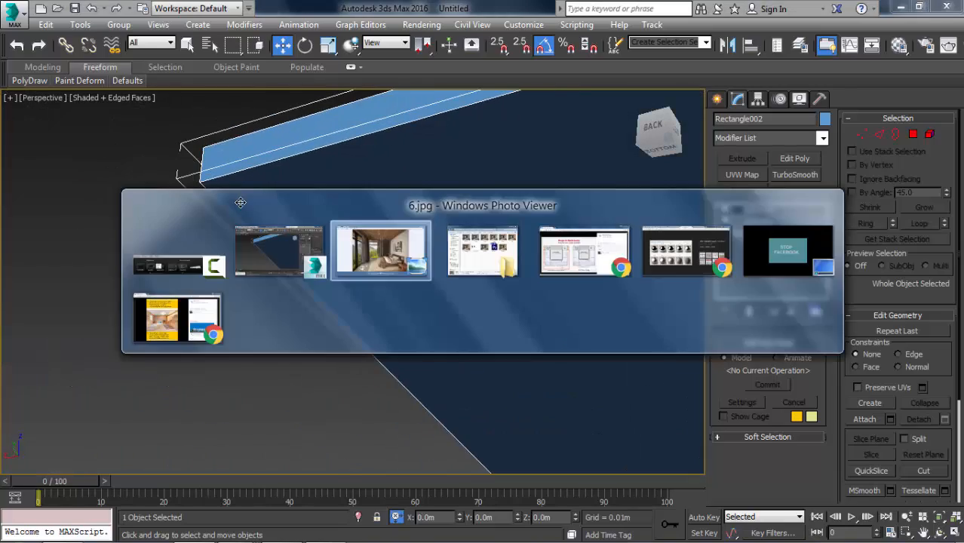
scroll(325, 213, up, 3)
scroll(215, 66, up, 2)
drag(208, 74, 339, 180)
scroll(186, 179, up, 3)
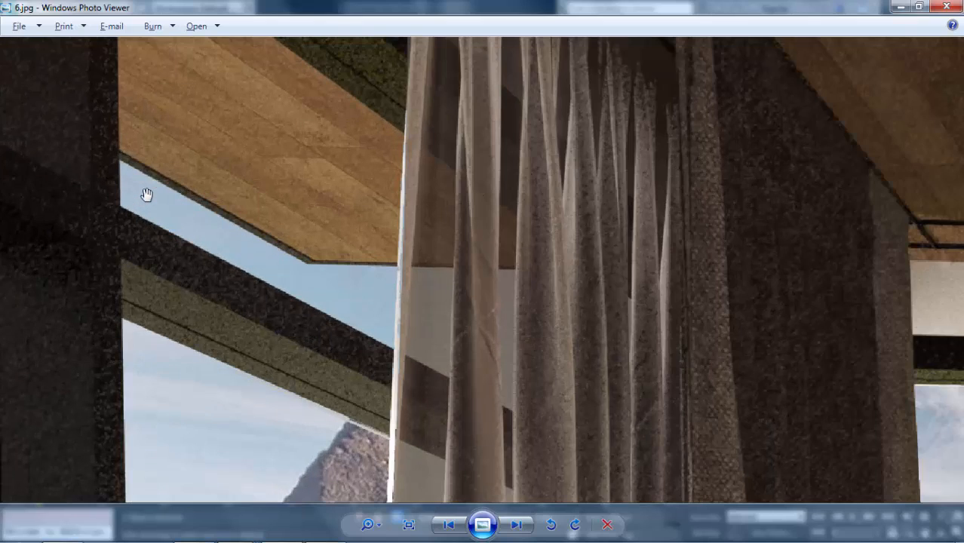
scroll(197, 202, up, 2)
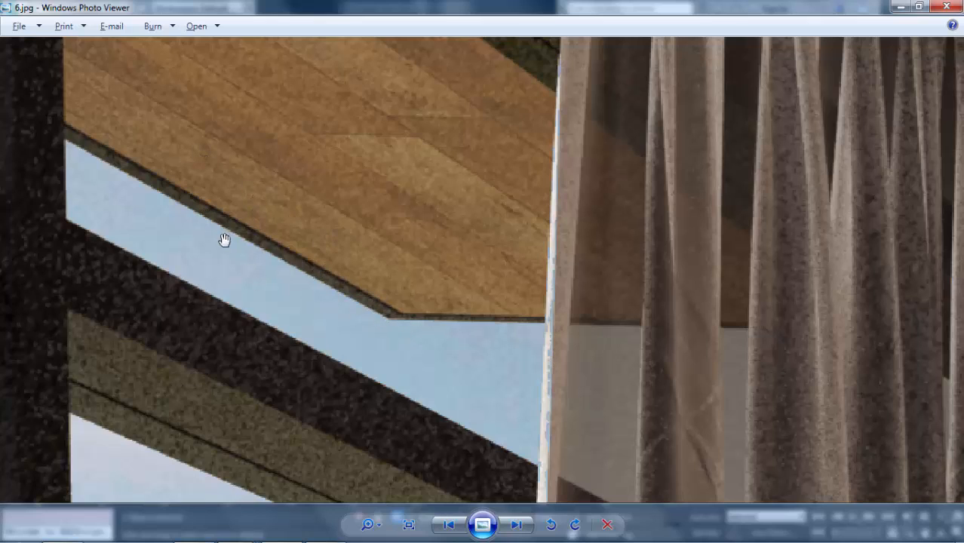
scroll(334, 283, down, 3)
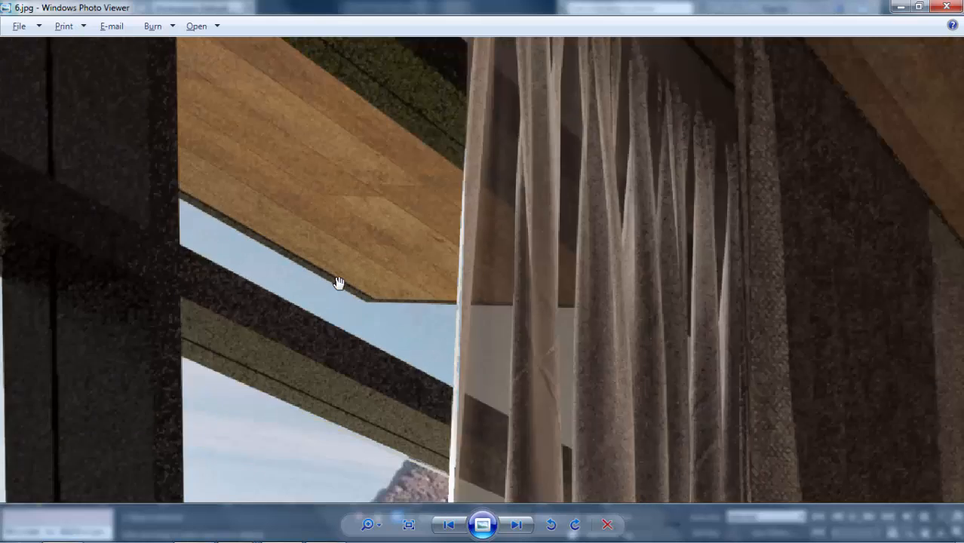
Switch back to 3ds Max and inspect the underside of the ceiling overhang and its junction with the side wall.
key(alt+Tab)
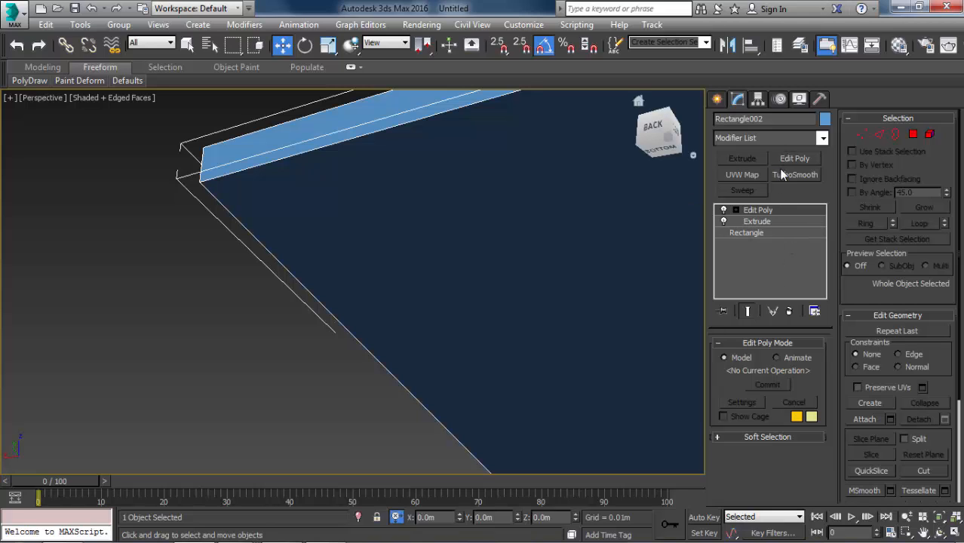
right_click(320, 276)
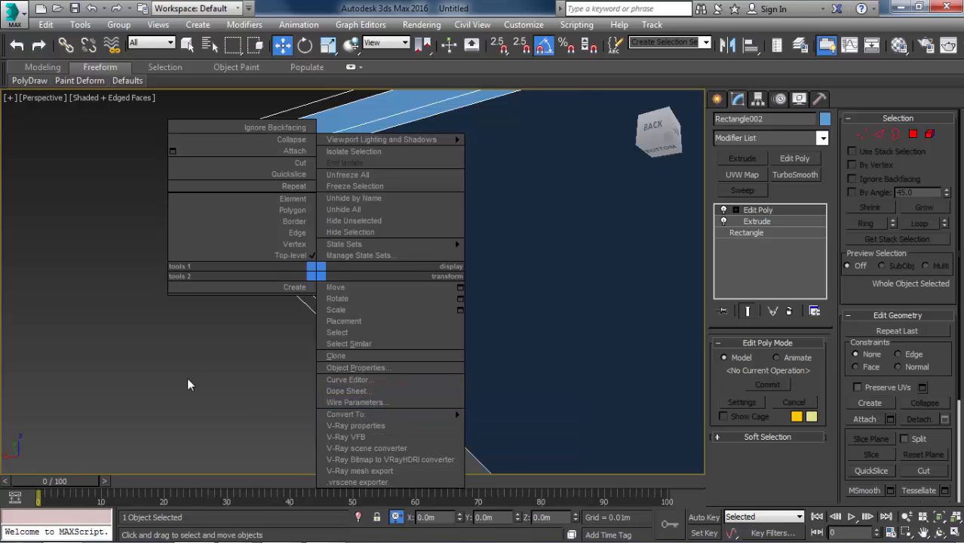
click(286, 300)
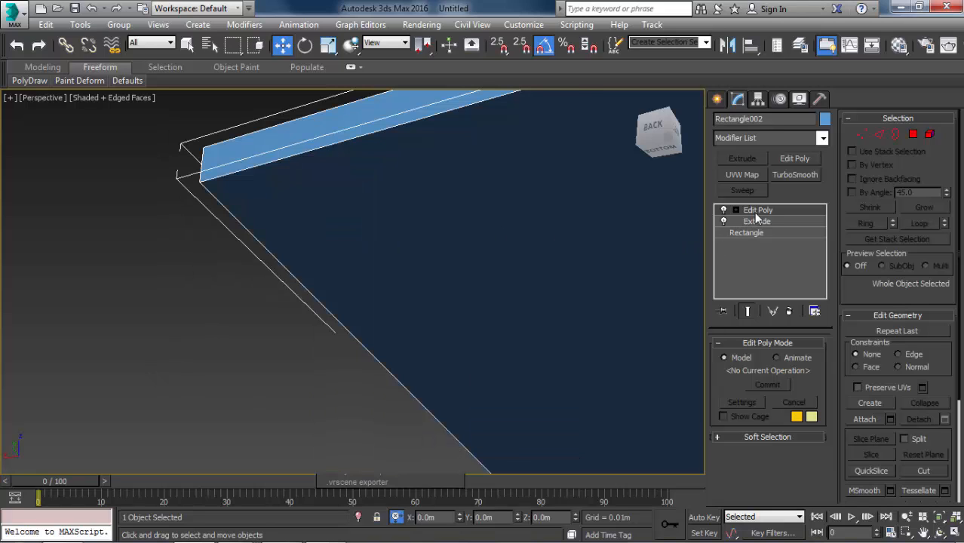
middle_drag(601, 228, 383, 224)
scroll(437, 217, down, 4)
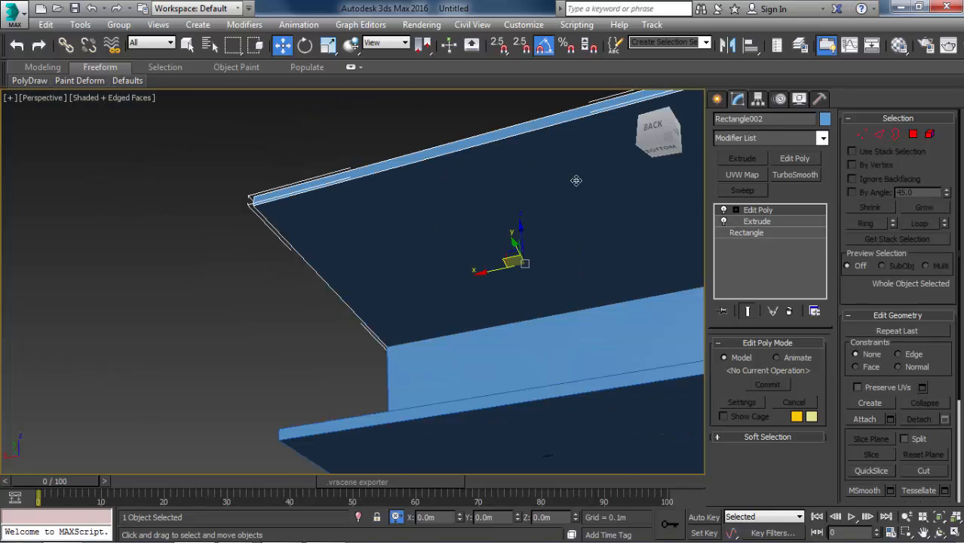
alt+middle_drag(322, 148, 308, 202)
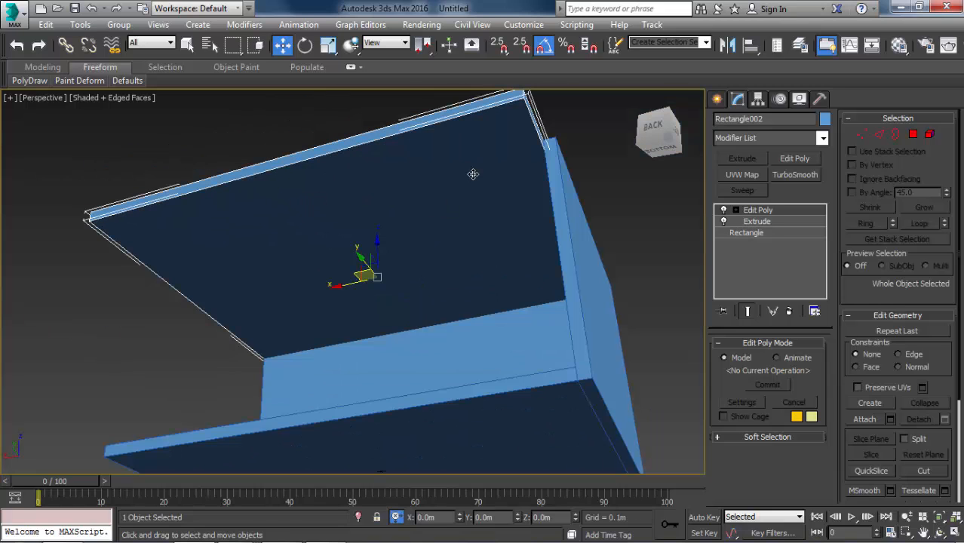
scroll(563, 149, up, 3)
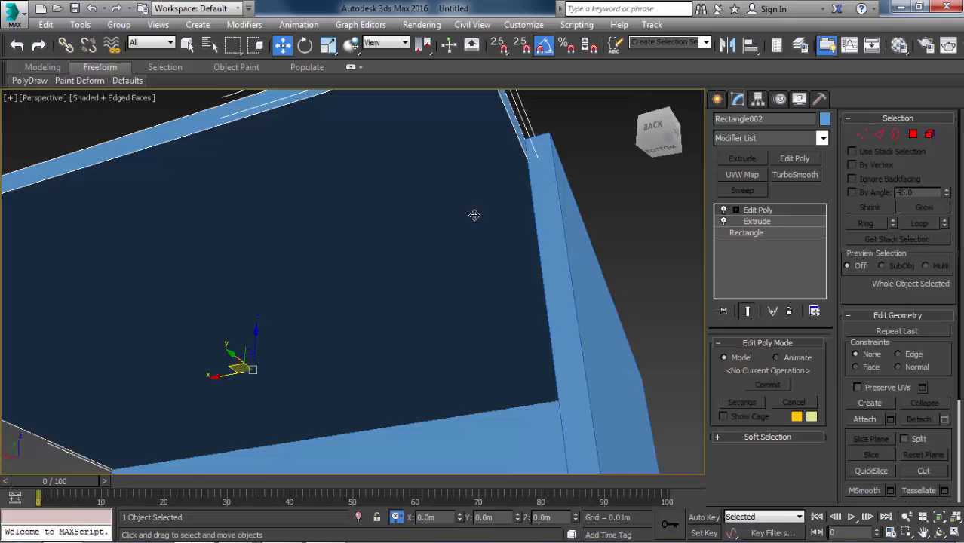
Move the side wall in X in the Top view by its own thickness so its outer face aligns with the ceiling slab's edge.
click(638, 100)
click(532, 213)
key(t)
key(F3)
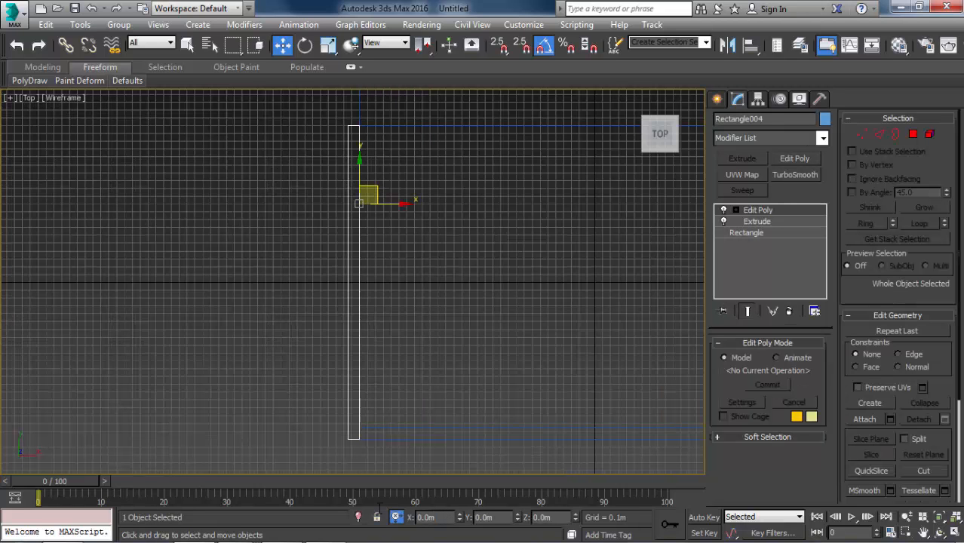
click(426, 517)
text(2)
key(Return)
middle_drag(395, 194, 386, 253)
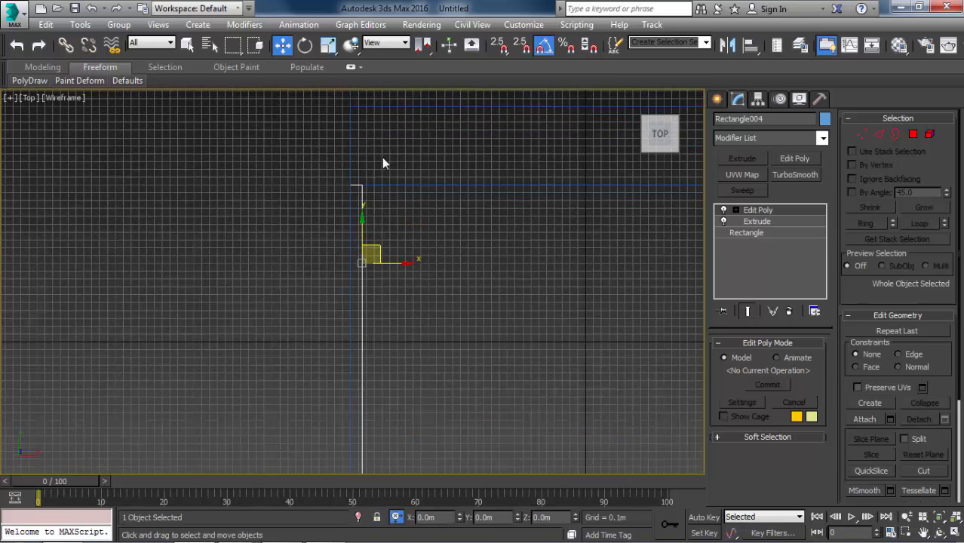
middle_drag(381, 157, 384, 241)
Select the ceiling slab's underside polygon in Perspective and inset it by 0.025 m.
click(422, 212)
drag(361, 130, 360, 131)
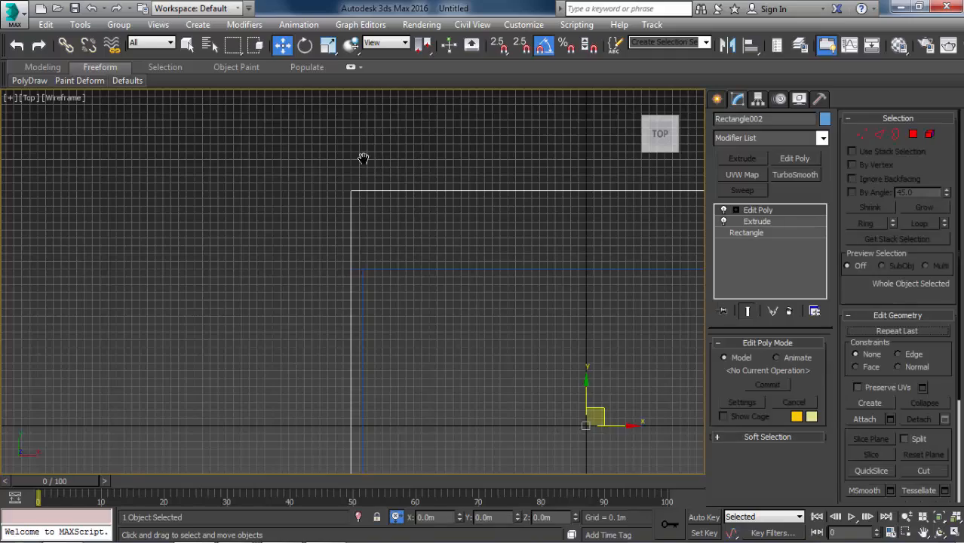
middle_drag(366, 157, 125, 155)
key(F3)
mouse_move(528, 259)
alt+middle_down()
mouse_move(498, 254)
mouse_move(579, 188)
alt+middle_up()
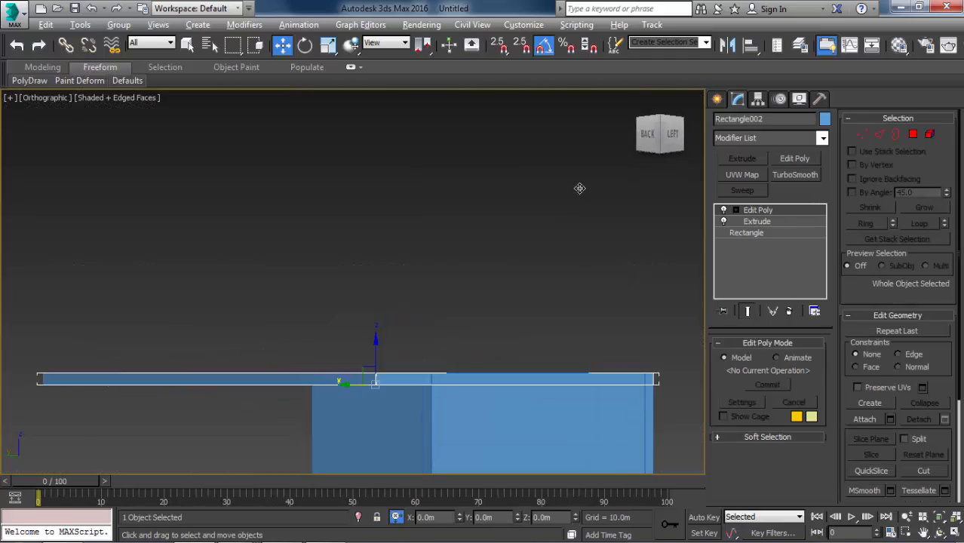
key(p)
alt+middle_drag(375, 303, 475, 219)
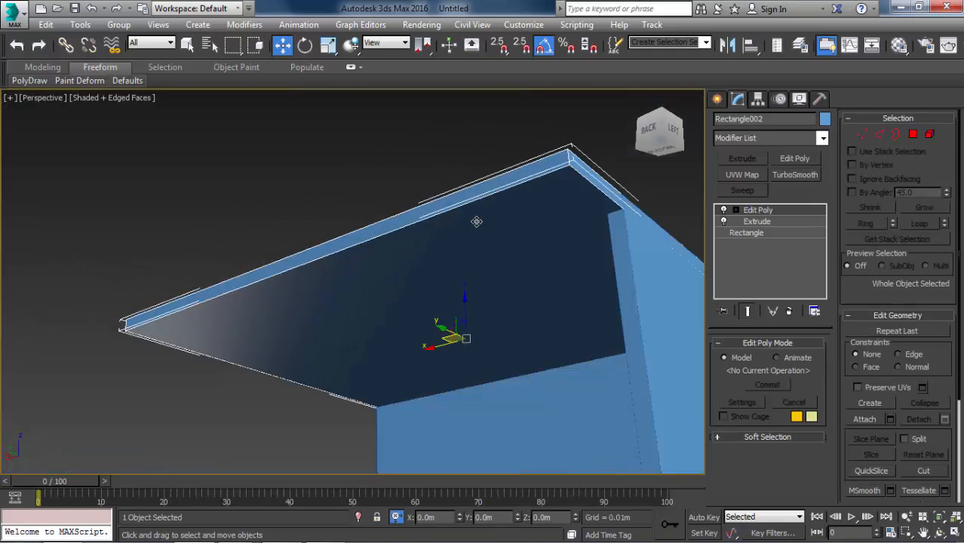
click(915, 136)
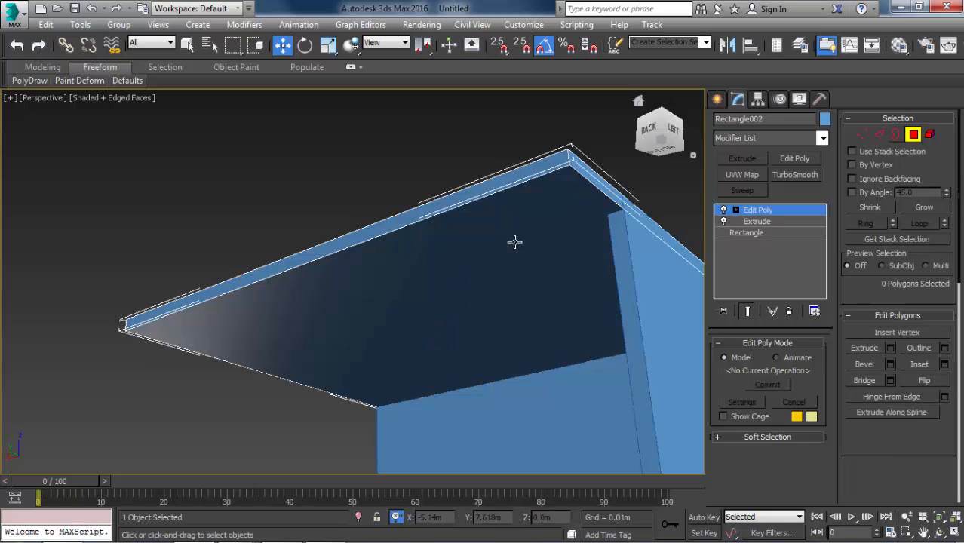
click(441, 277)
key(q)
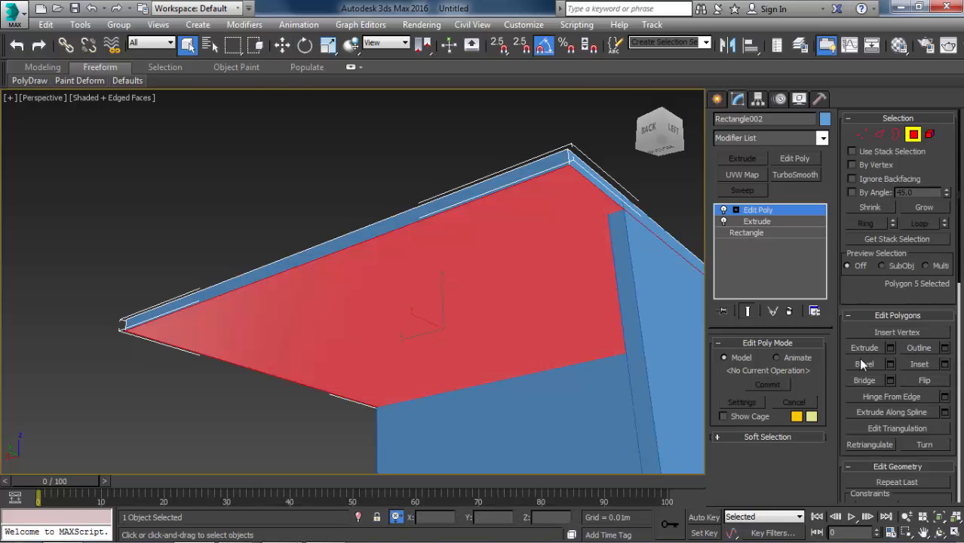
click(944, 364)
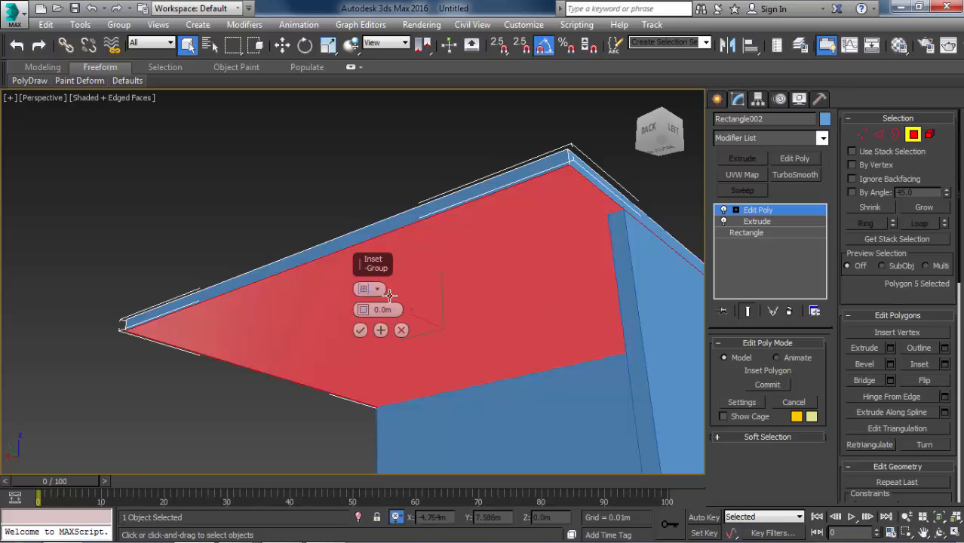
drag(396, 308, 316, 309)
text(2.5)
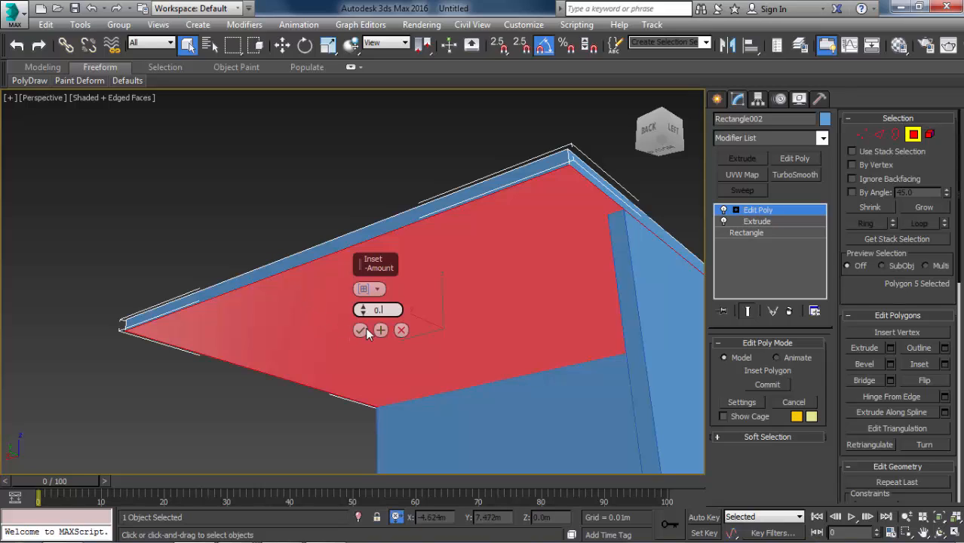
text(25)
click(361, 330)
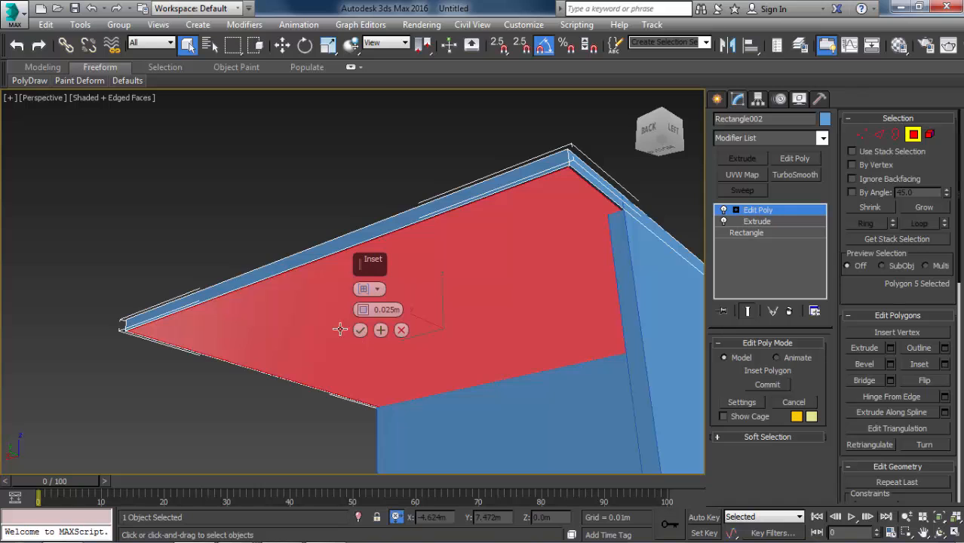
middle_drag(303, 302, 308, 247)
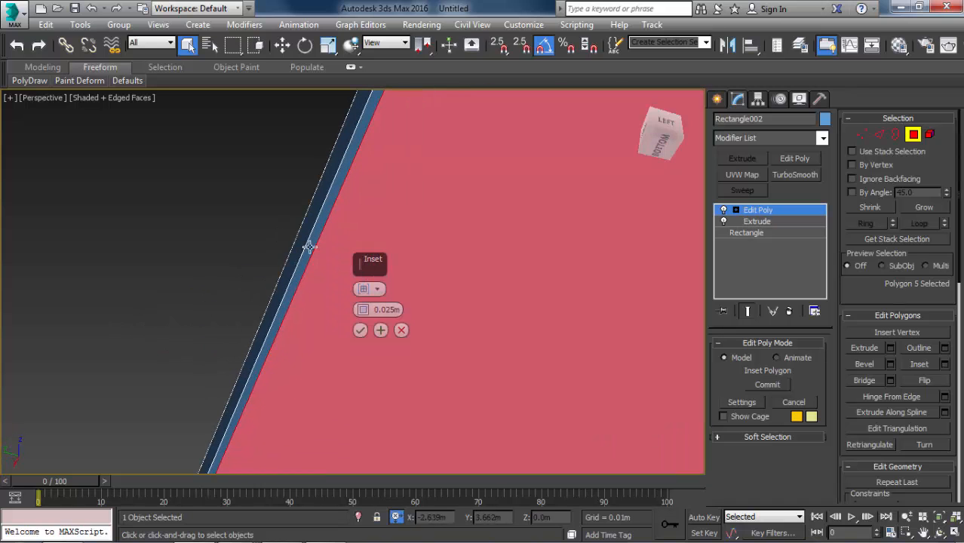
click(360, 331)
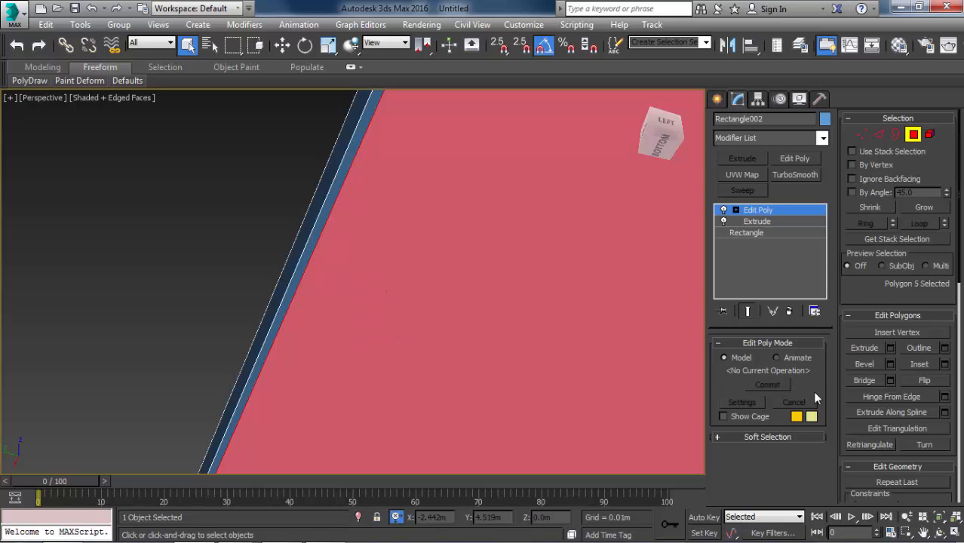
Bevel the inset underside polygon with a height of -0.025 m and an outline of 0, and apply it while continuing the bevel.
click(888, 365)
alt+middle_drag(312, 273, 338, 392)
alt+middle_drag(351, 345, 344, 312)
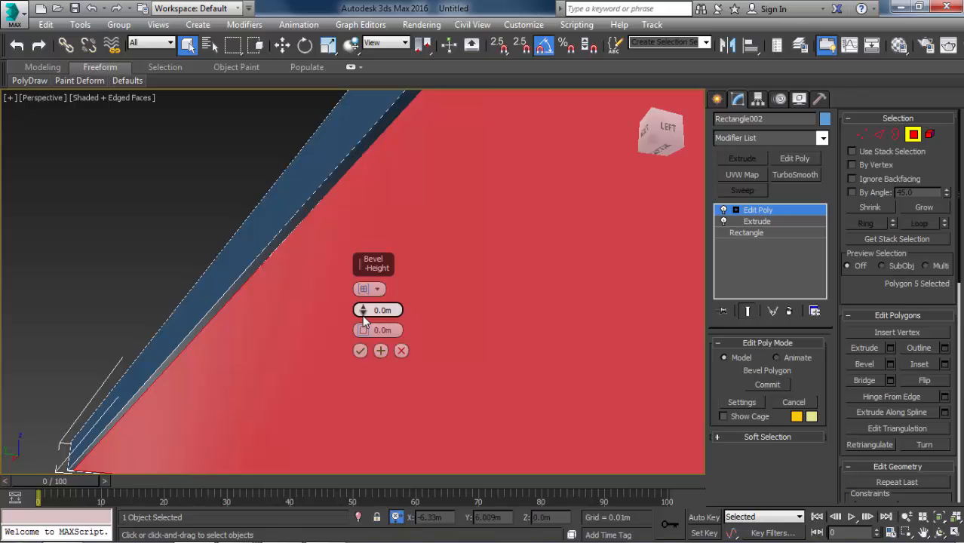
drag(364, 317, 361, 419)
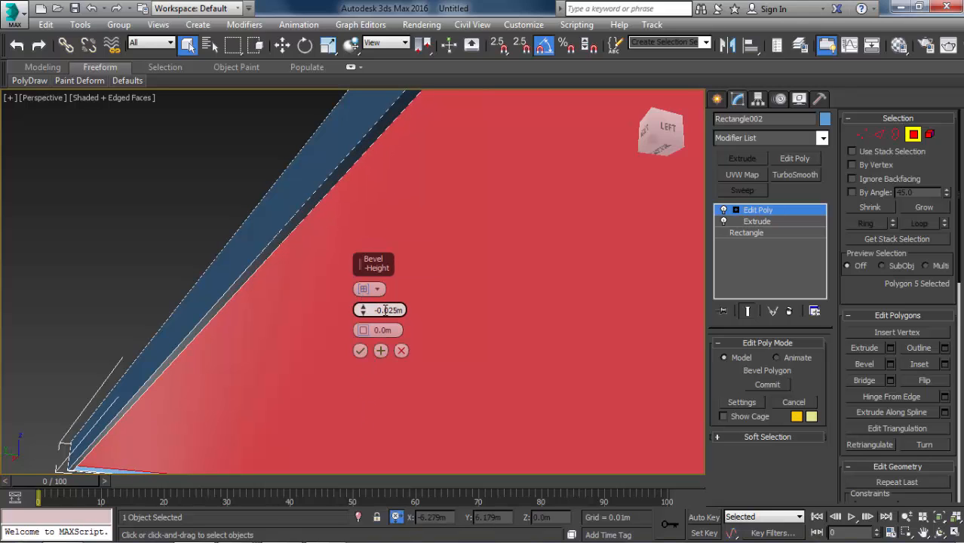
drag(389, 310, 519, 291)
key(Return)
click(380, 351)
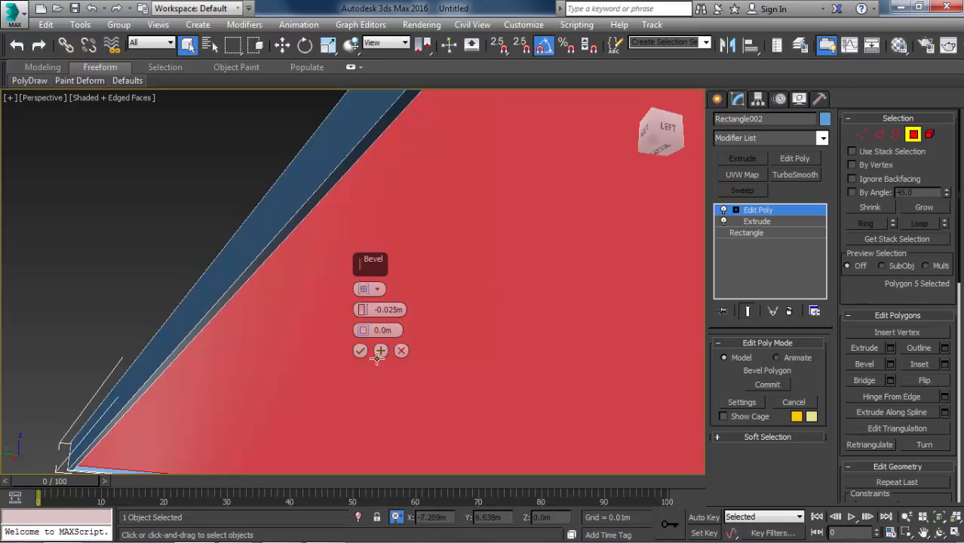
click(383, 350)
Reset the bevel height to 0 m and try outline values of -0.025 m and -0.02 m on the recessed polygon.
alt+middle_drag(258, 349, 269, 341)
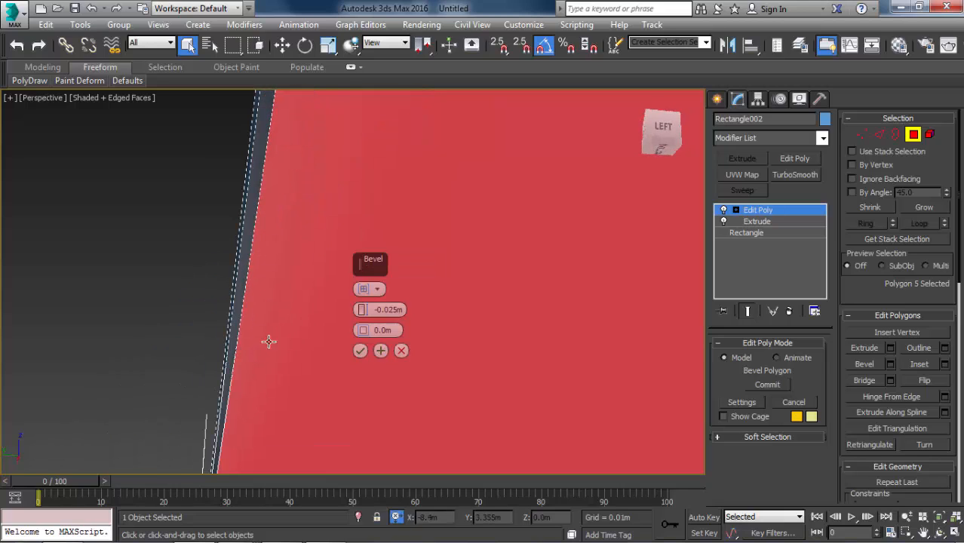
right_click(363, 311)
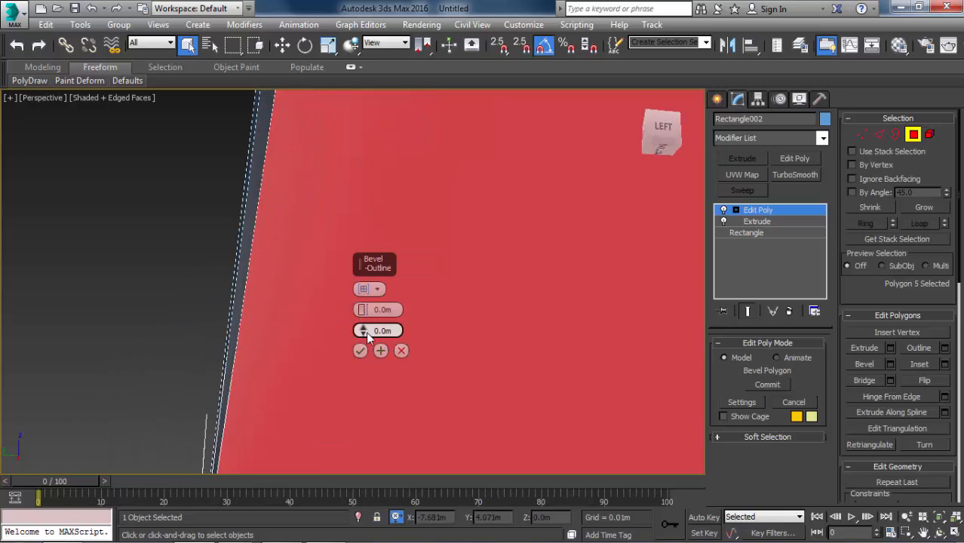
click(375, 332)
text(0.025)
key(Return)
text(-)
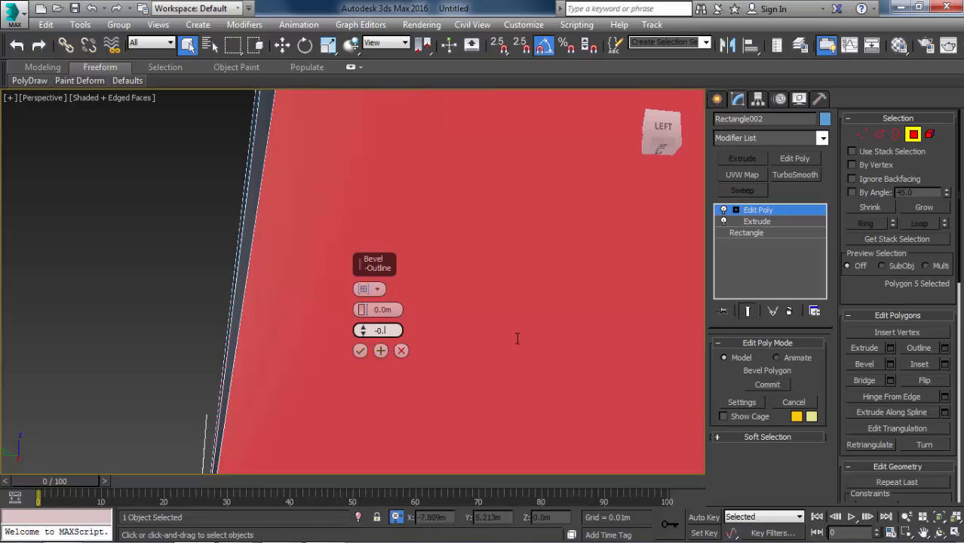
text(0.025)
key(Return)
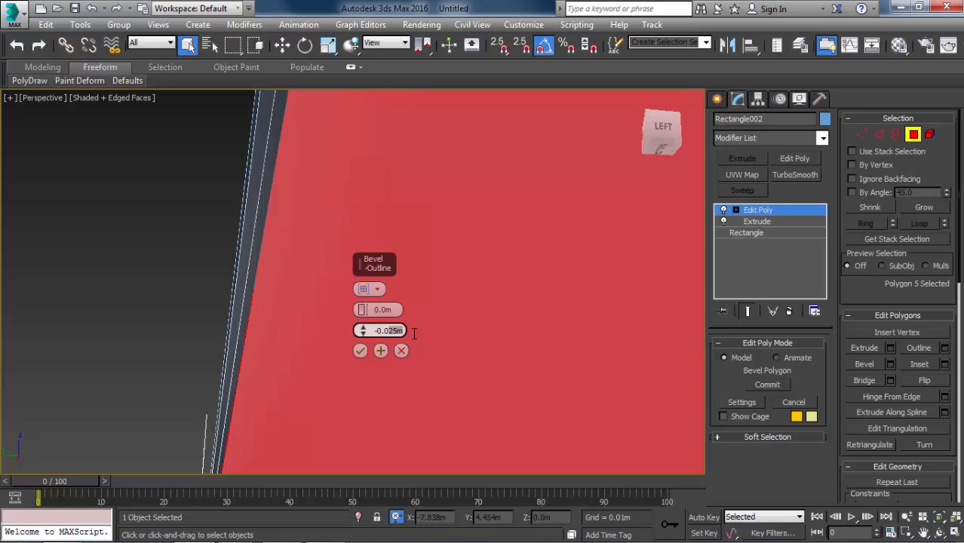
key(Return)
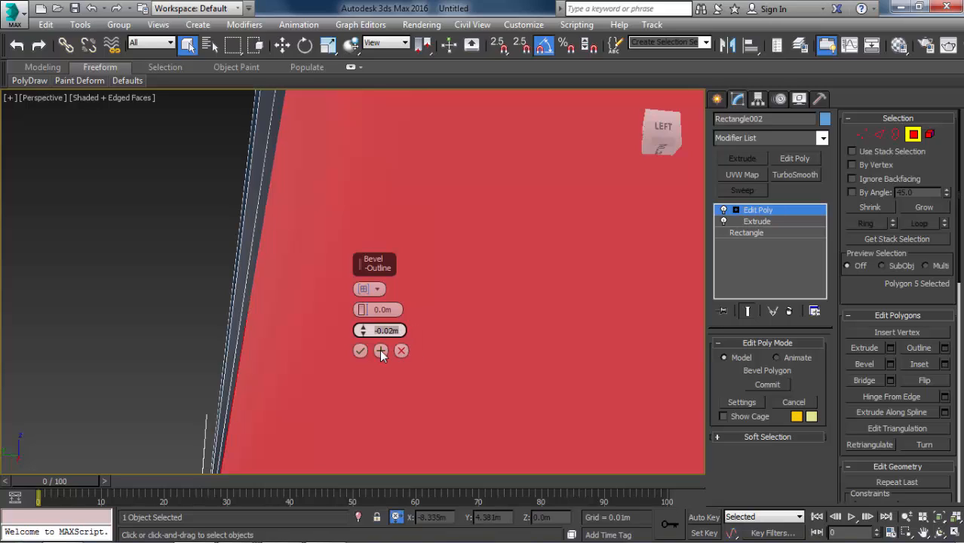
click(381, 352)
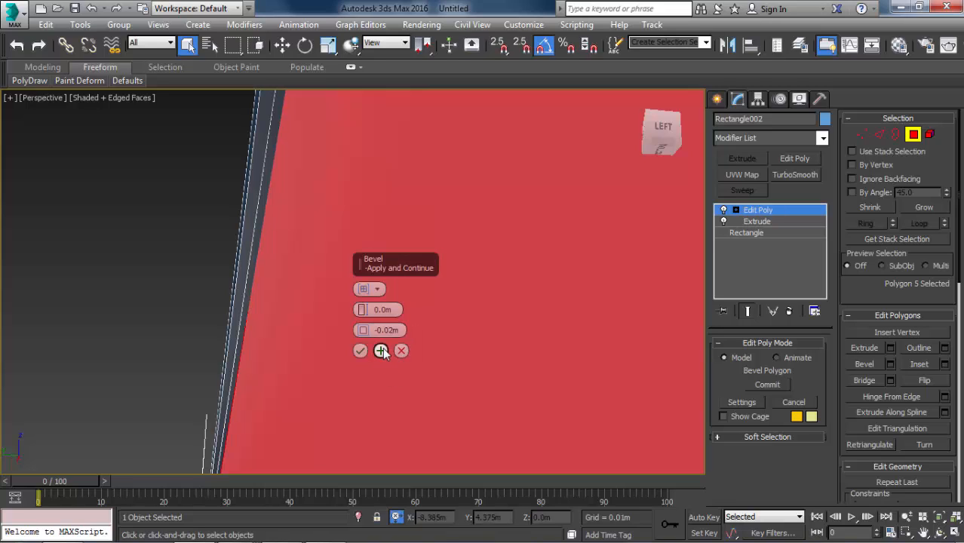
Compare the slab edge with the overhang in the reference image, and apply the bevel with an outline of -0.01 m.
alt+middle_drag(312, 344, 280, 338)
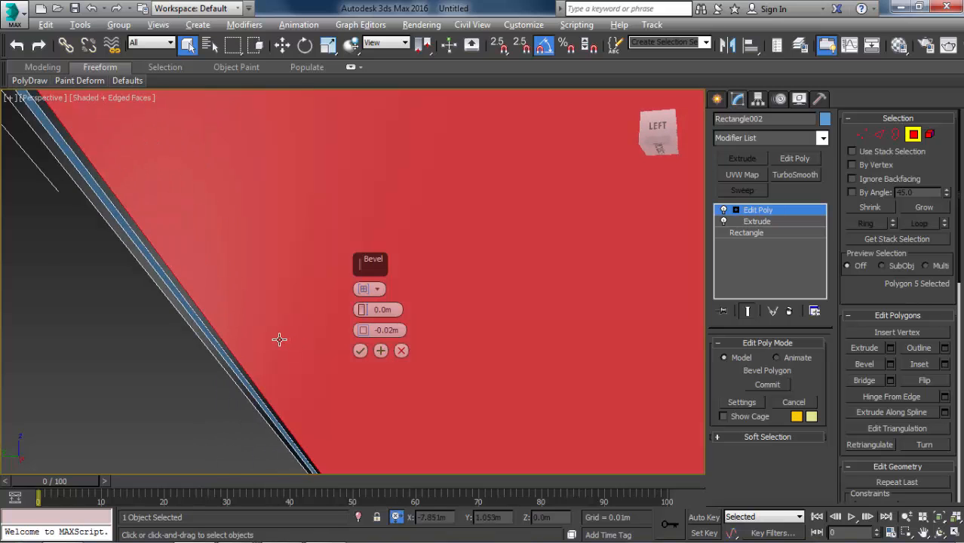
key(alt+Tab)
scroll(243, 275, up, 3)
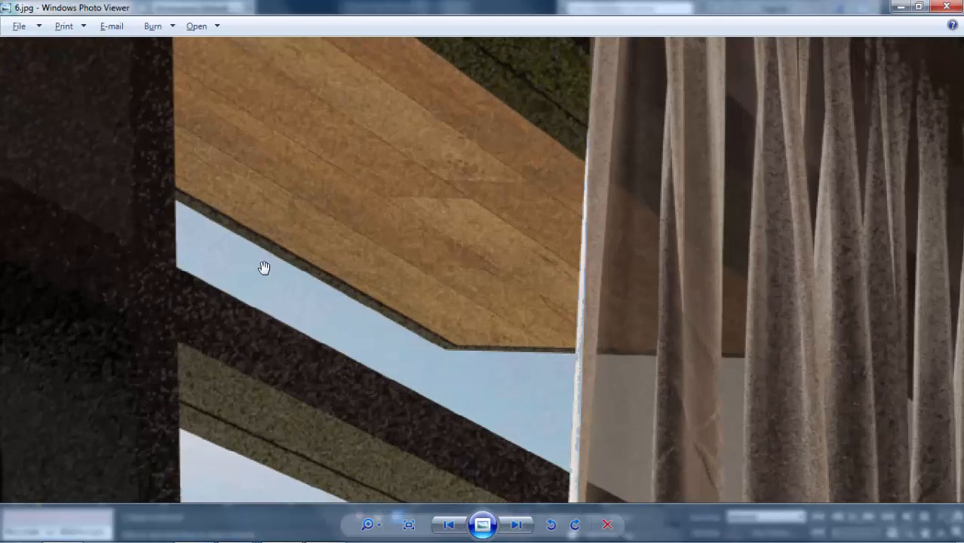
key(alt+Tab)
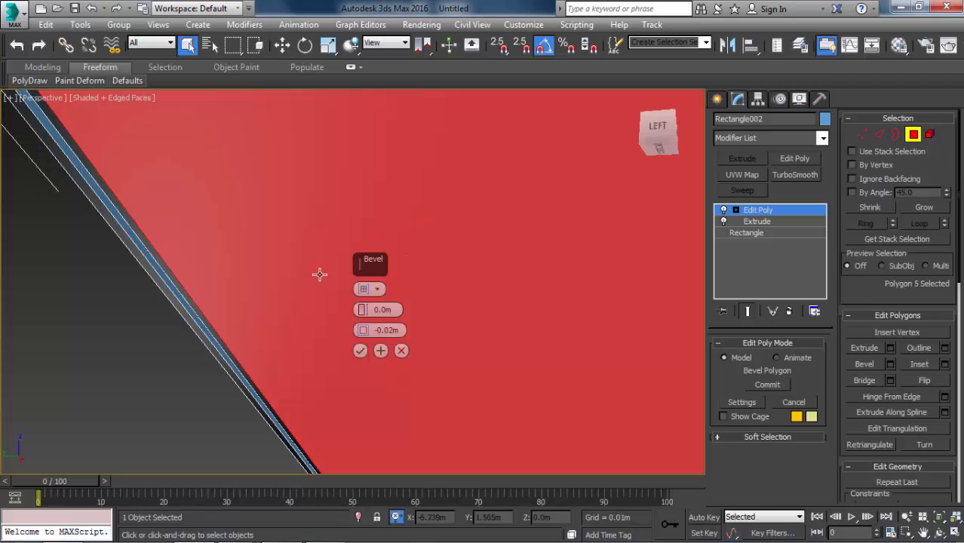
drag(389, 330, 423, 332)
text(1)
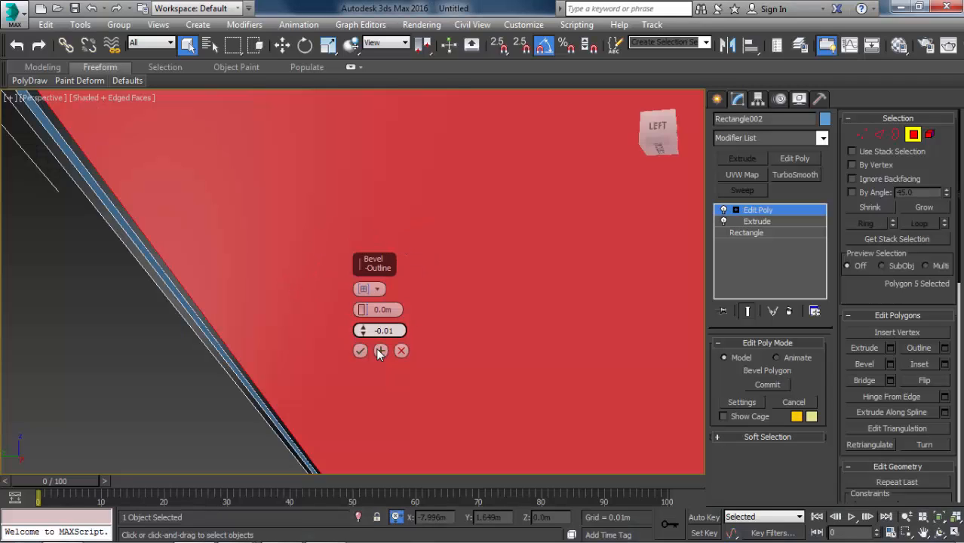
click(374, 350)
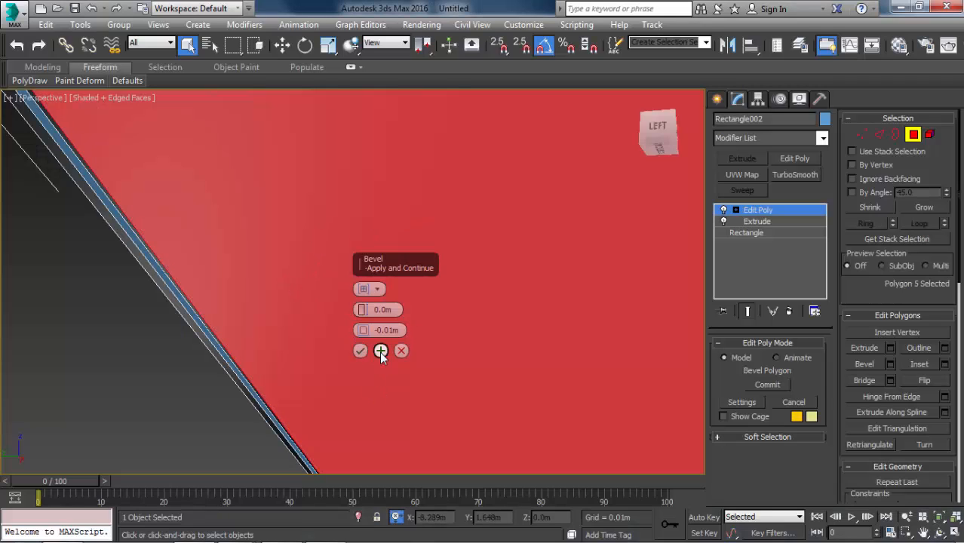
Bevel the polygon back out with a height of 0.025 m and an outline of 0 m to finish the edge groove.
right_click(364, 329)
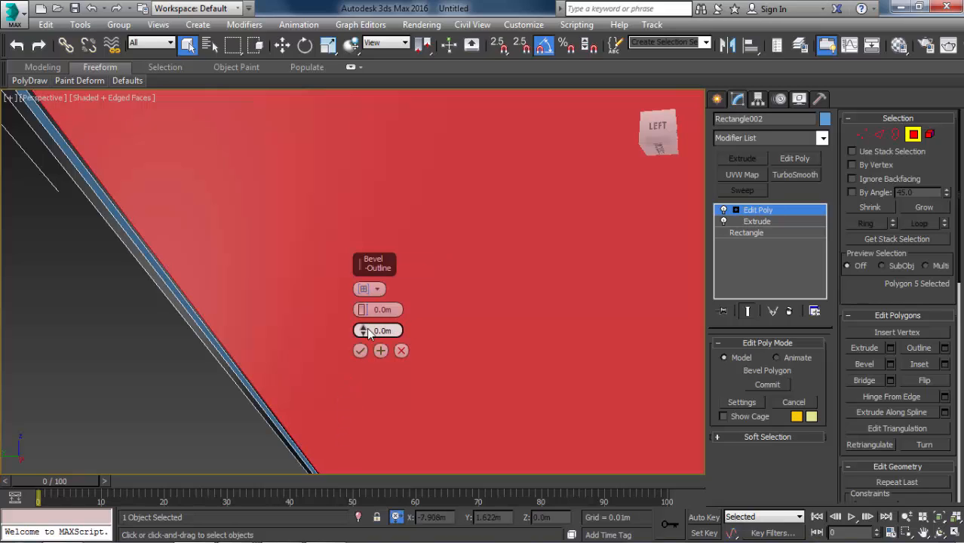
click(378, 309)
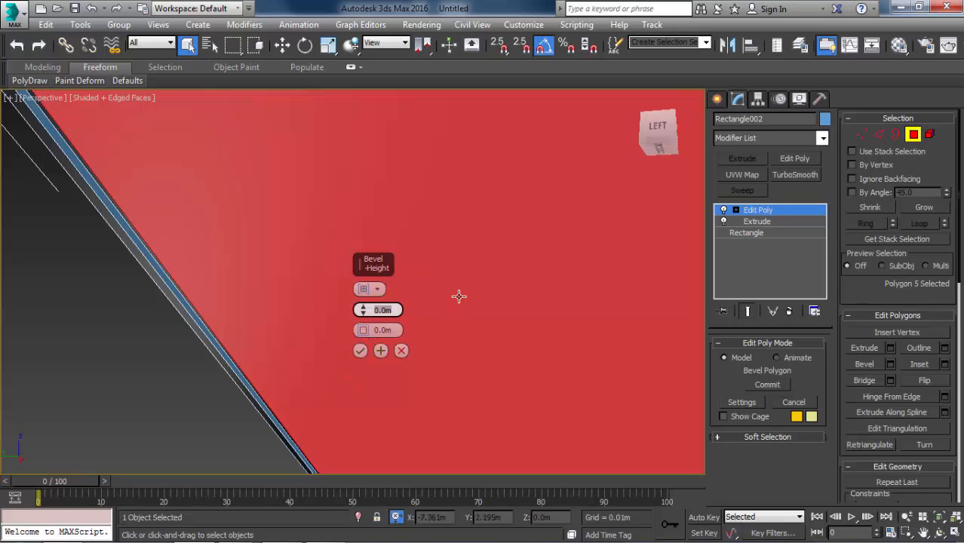
text(0.025)
key(Return)
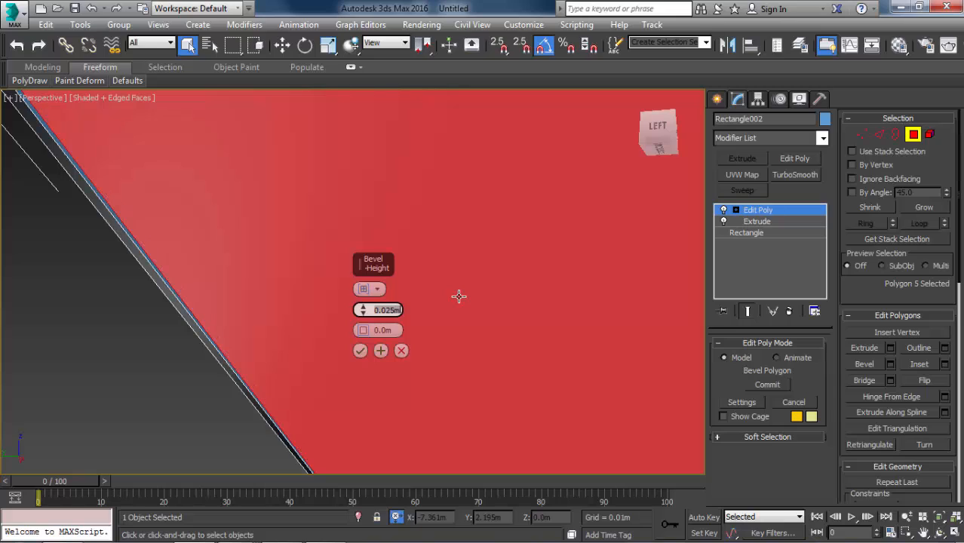
click(361, 351)
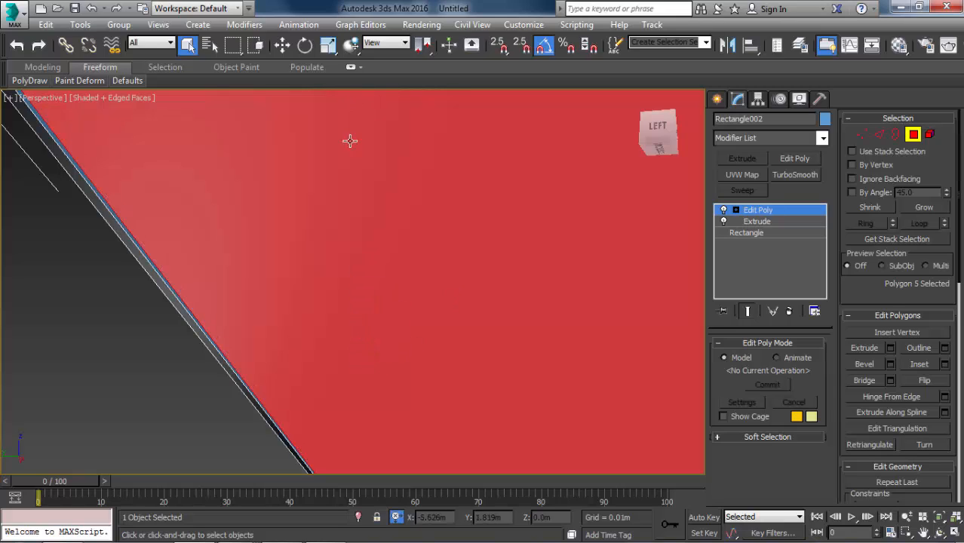
Inspect the groove around the ceiling's underside, and switch to the reference image to examine the ceiling edges beside the curtains.
middle_drag(356, 271, 425, 302)
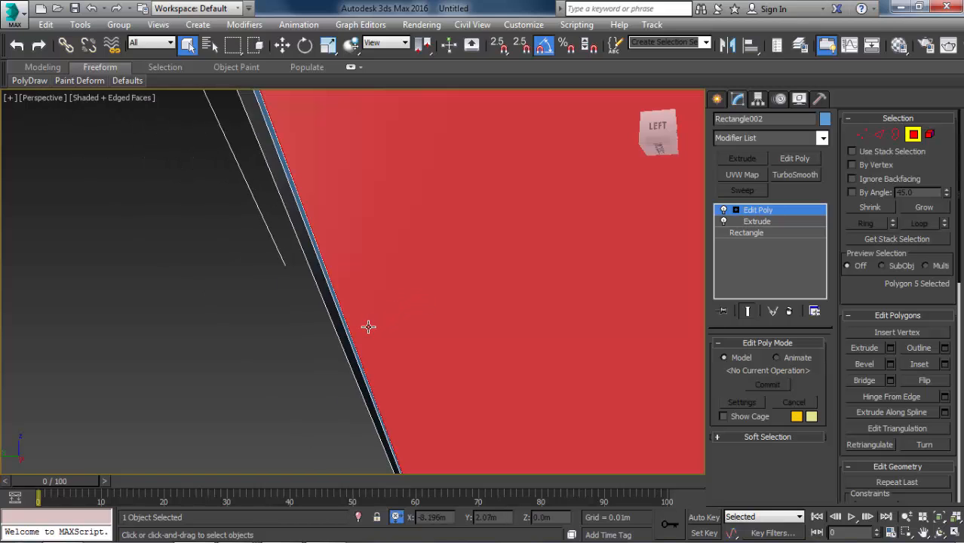
scroll(348, 263, down, 5)
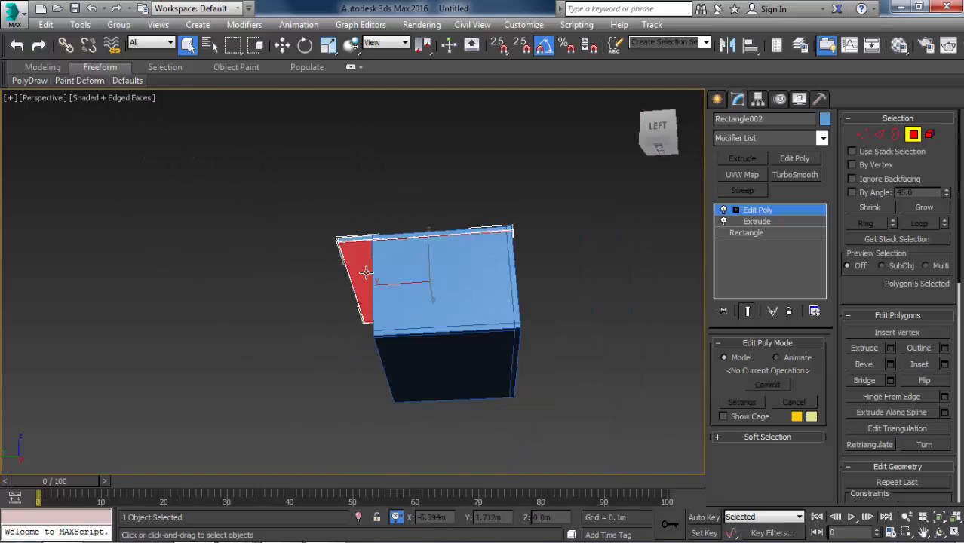
scroll(351, 264, up, 4)
scroll(370, 203, up, 2)
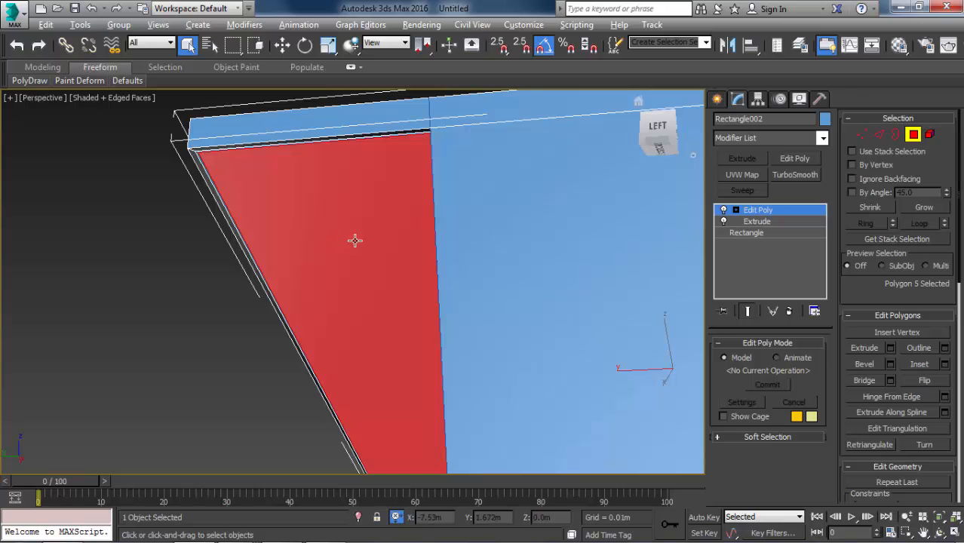
alt+middle_drag(357, 239, 441, 245)
middle_drag(401, 273, 308, 221)
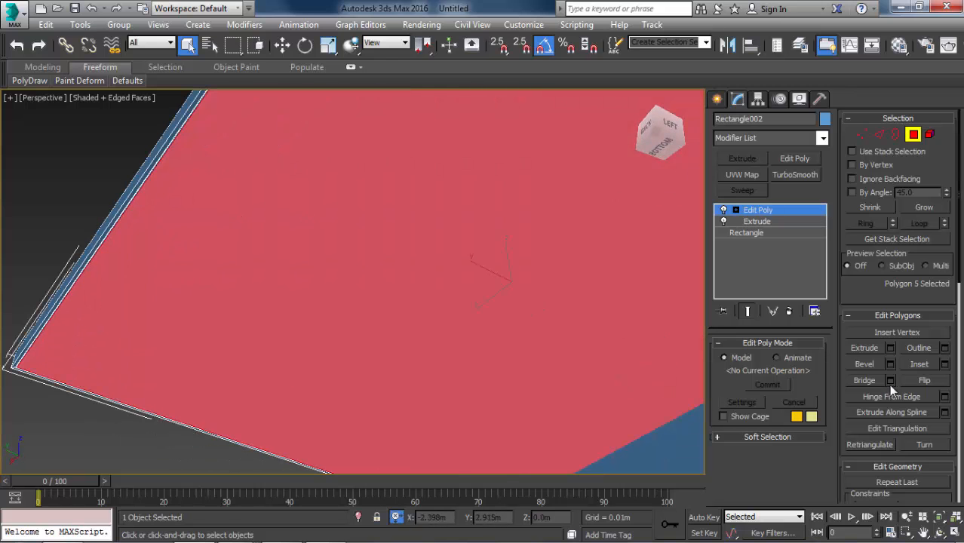
middle_drag(579, 264, 285, 352)
scroll(285, 353, down, 3)
middle_drag(178, 267, 285, 267)
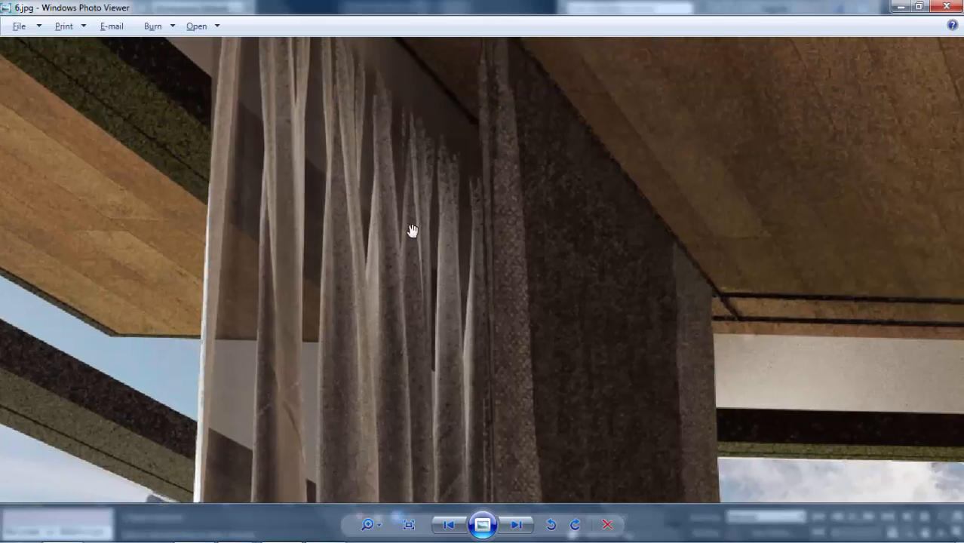
Finish checking the ceiling in the reference image, return to 3ds Max, and detach the ceiling slab's selected underside polygon as a separate object.
scroll(413, 230, down, 3)
drag(626, 117, 478, 232)
scroll(479, 229, down, 3)
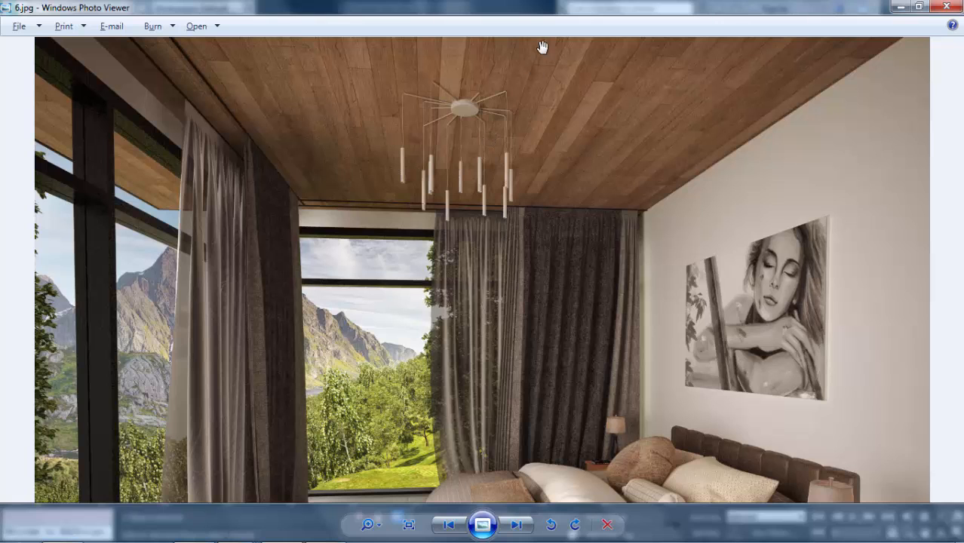
scroll(474, 144, down, 2)
click(900, 7)
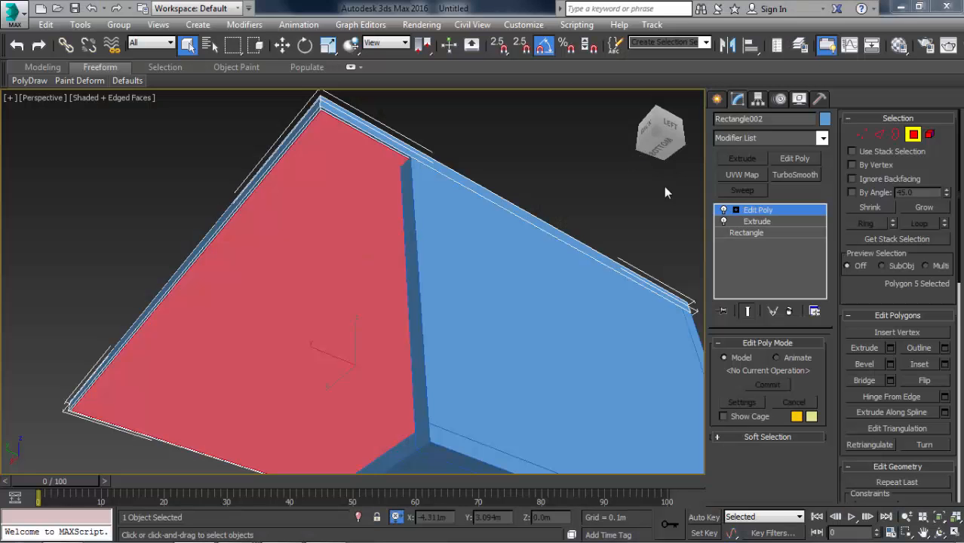
scroll(315, 128, up, 3)
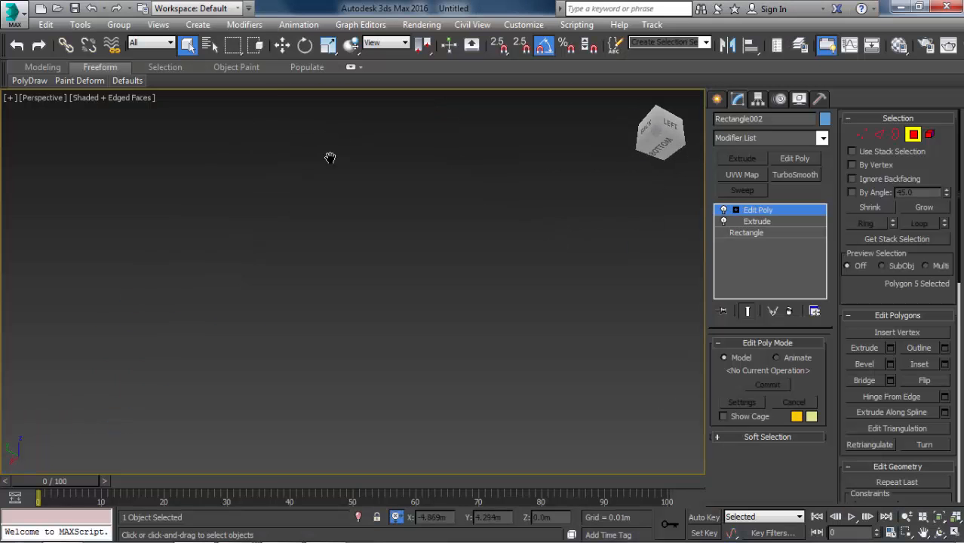
scroll(344, 161, down, 2)
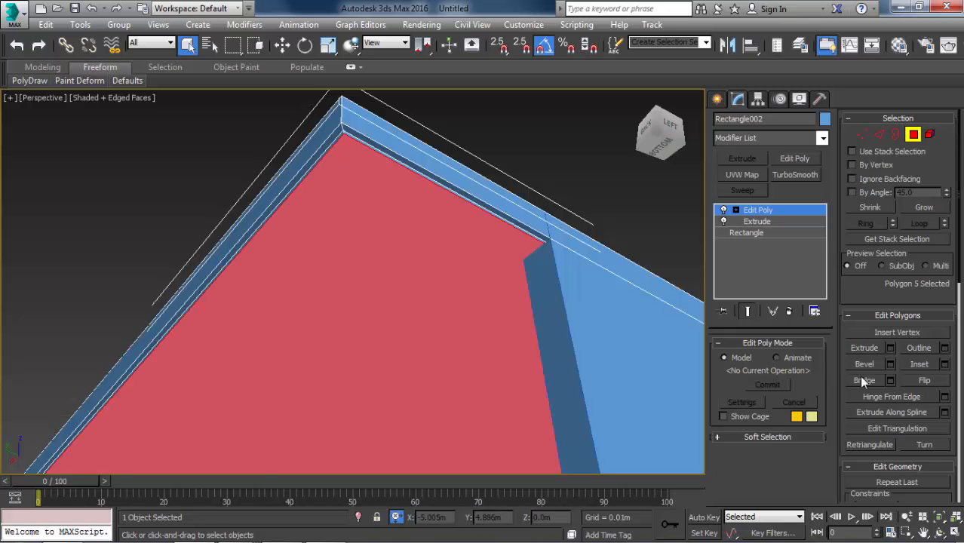
scroll(912, 414, down, 2)
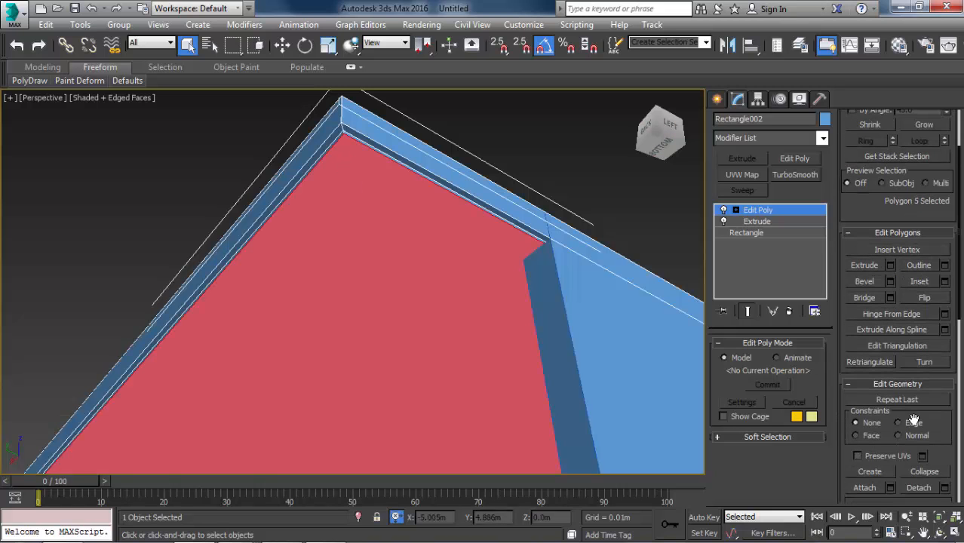
click(916, 492)
key(4)
scroll(456, 261, down, 2)
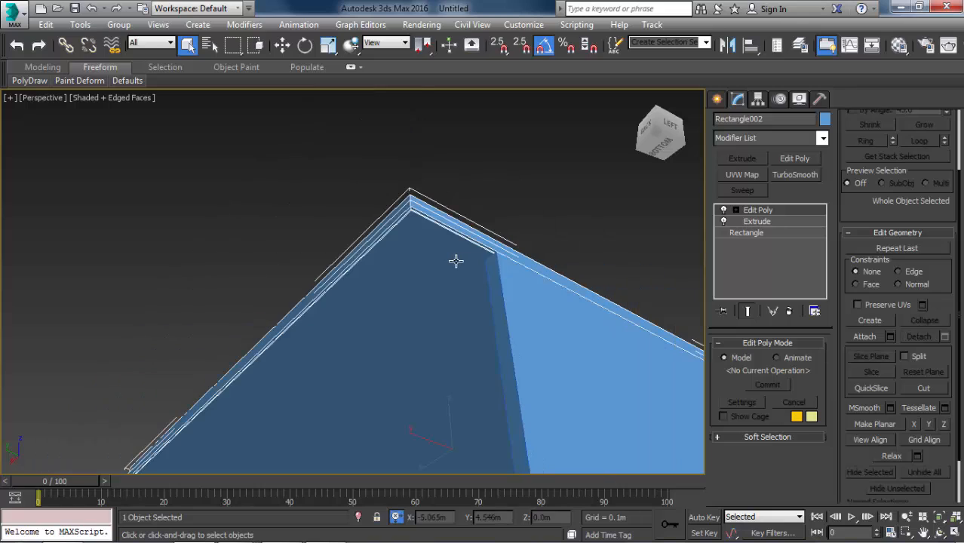
click(510, 209)
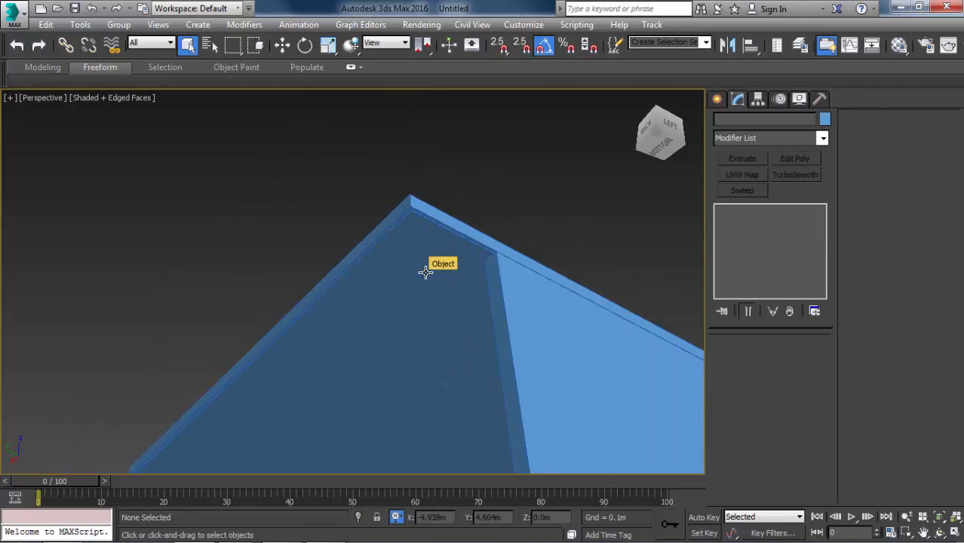
Examine the whole room from outside, selecting the floor slab and a wall in turn, and clear the selection.
scroll(425, 272, down, 5)
alt+middle_drag(460, 287, 446, 381)
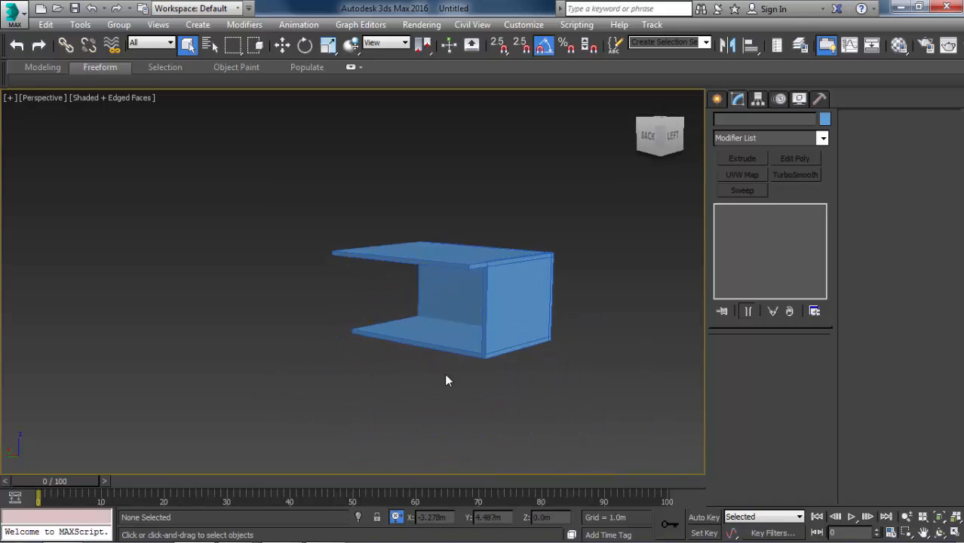
scroll(452, 326, up, 3)
click(452, 302)
middle_drag(459, 273, 439, 331)
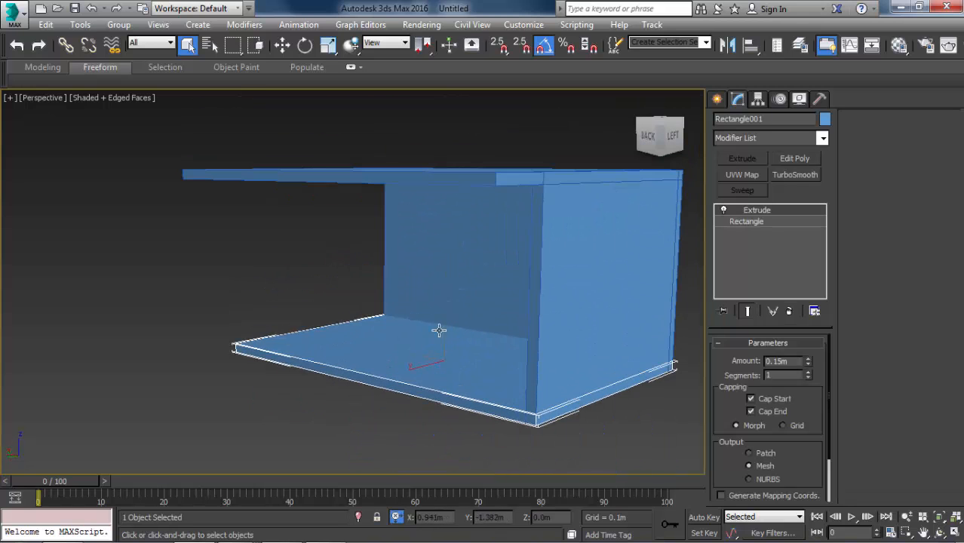
drag(299, 249, 254, 145)
click(436, 272)
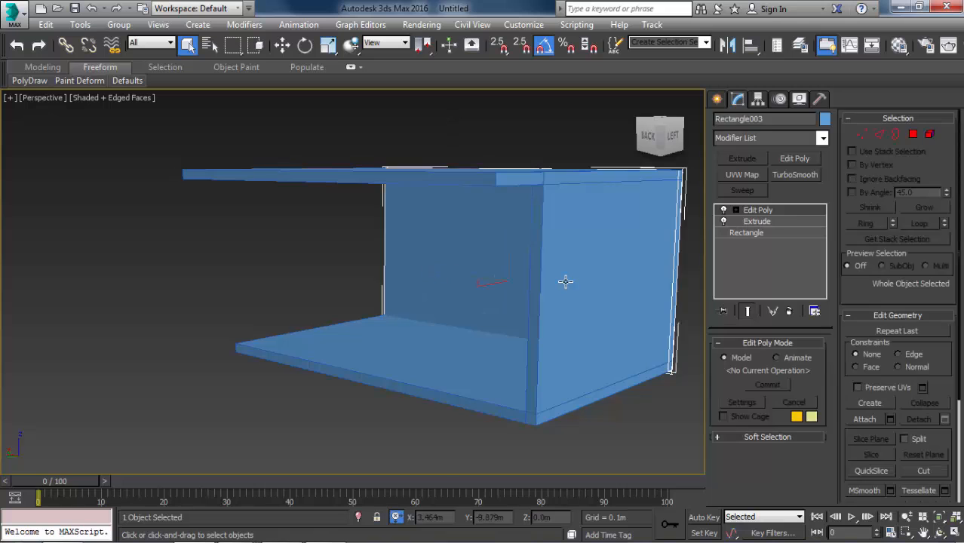
click(638, 405)
Open the Material Editor and set Material #1's diffuse colour to a neutral grey with RGB values of 138.
key(m)
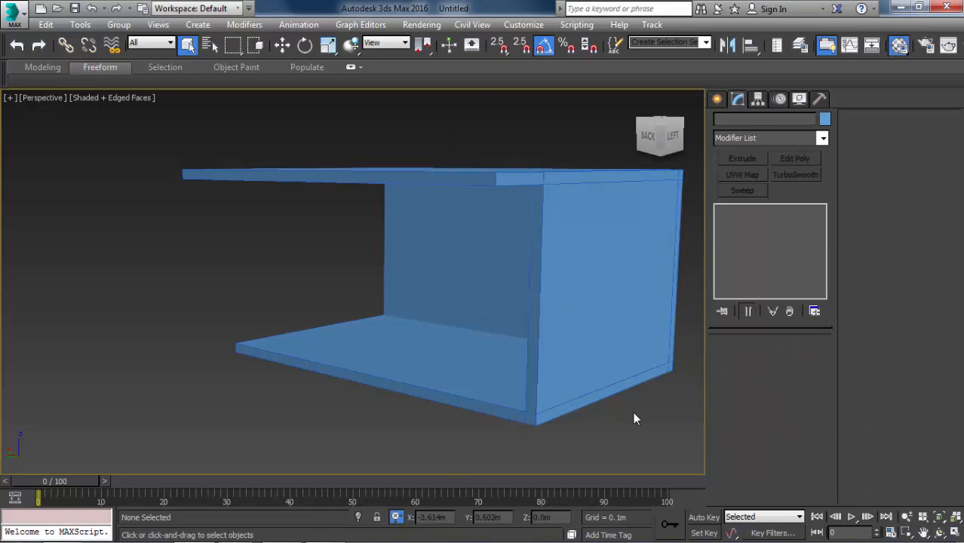
click(308, 327)
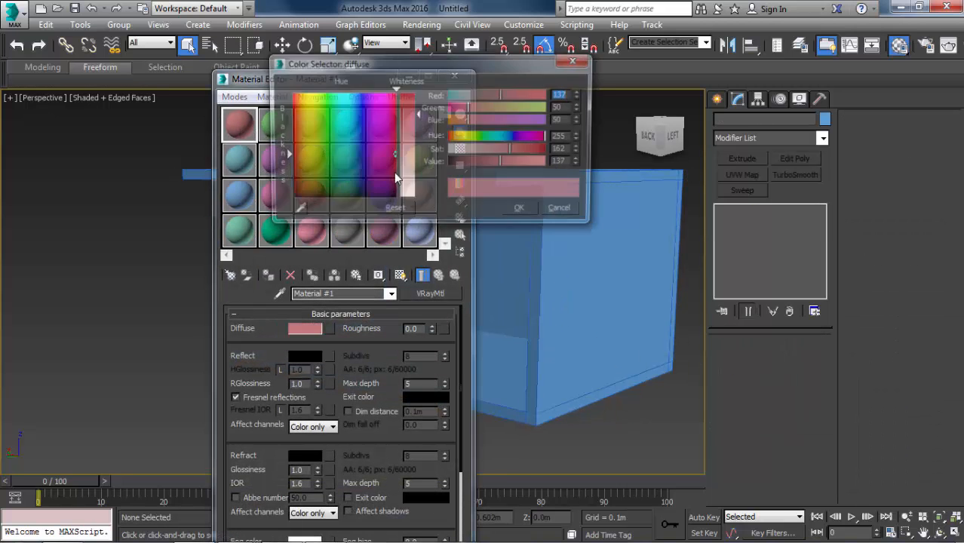
drag(388, 156, 394, 200)
click(404, 112)
drag(406, 112, 406, 141)
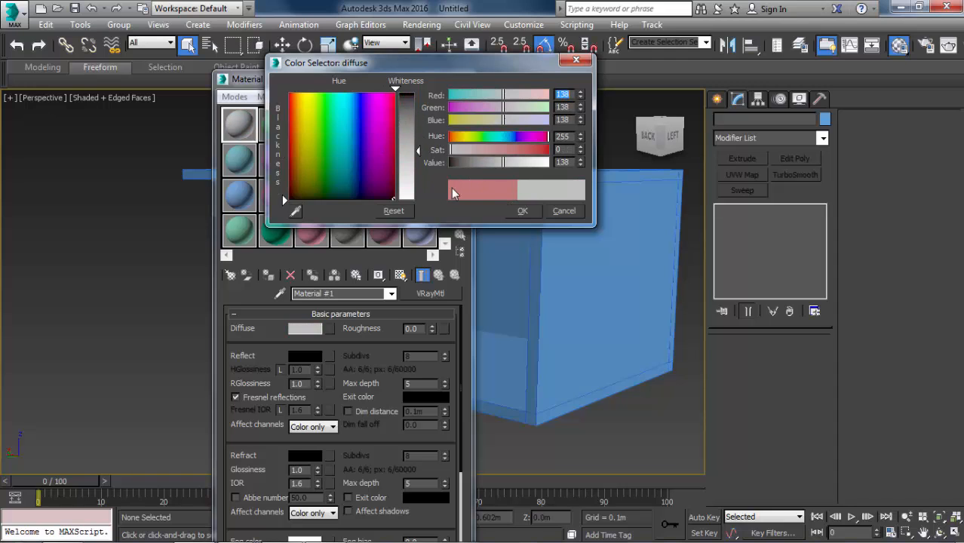
click(559, 211)
Select all the room objects, assign Material #1 to them, close the Material Editor and clear the selection.
scroll(542, 264, down, 2)
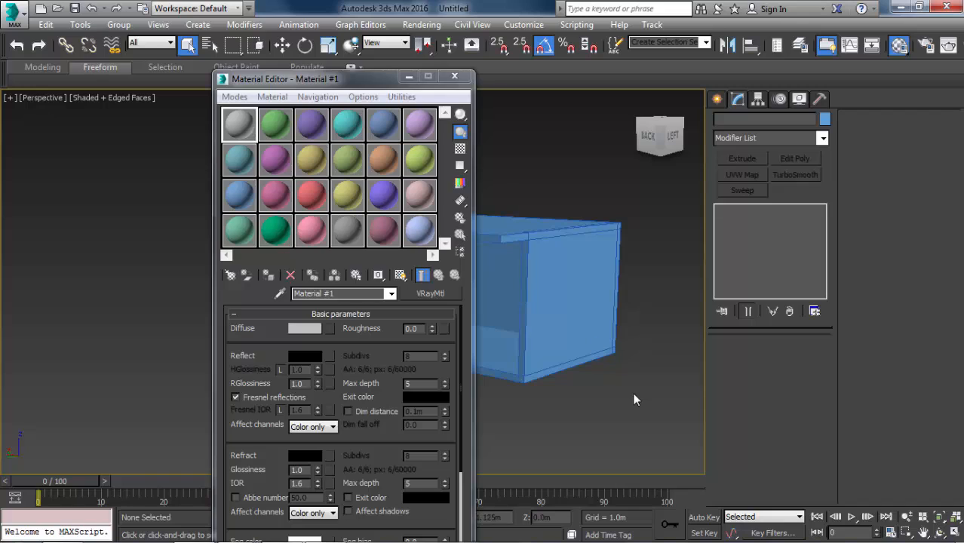
drag(634, 399, 502, 159)
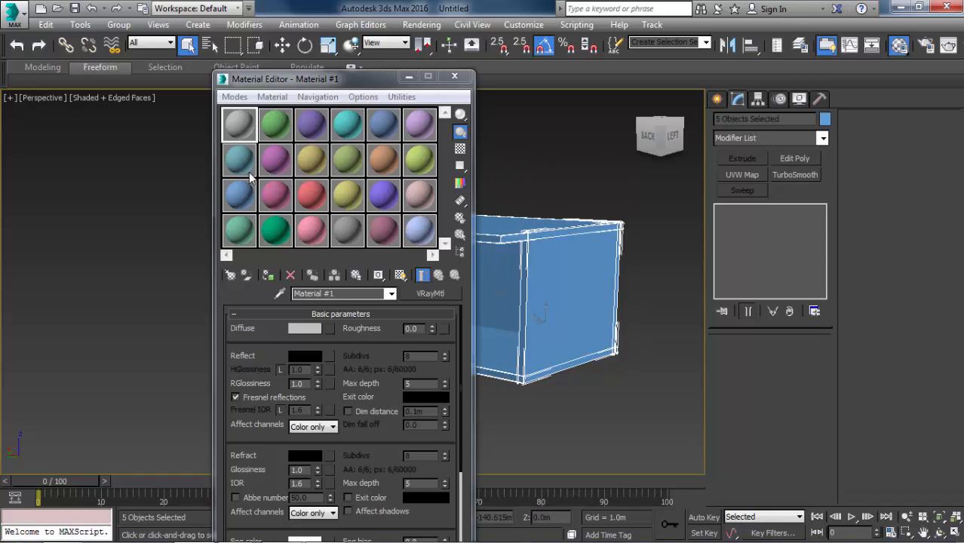
click(268, 274)
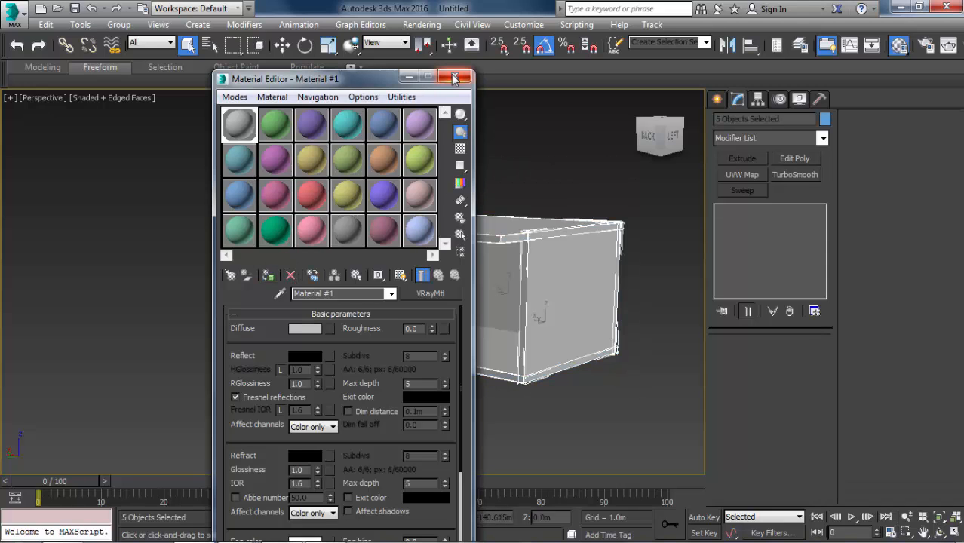
click(454, 78)
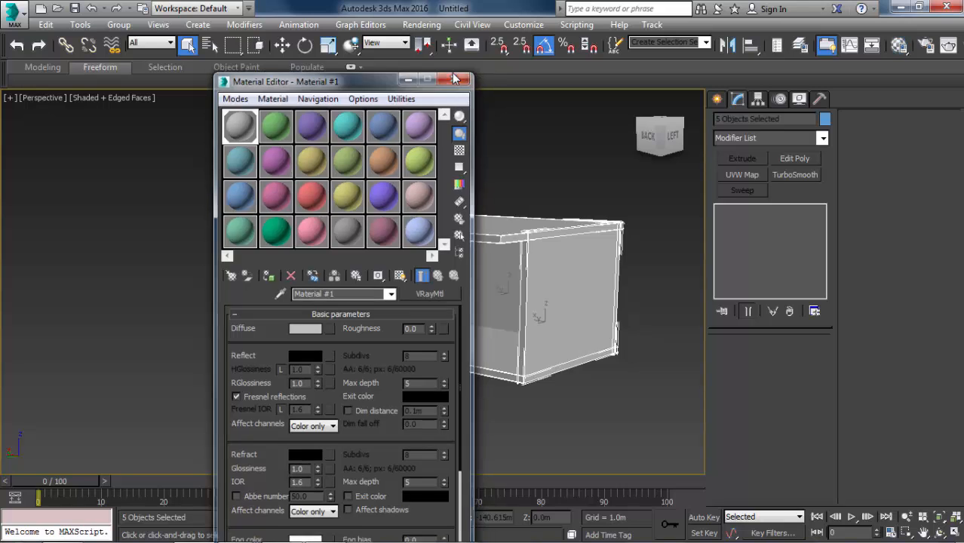
click(489, 141)
Switch to a wireframe top view framing the whole room.
key(t)
key(z)
key(F3)
middle_drag(387, 268, 467, 268)
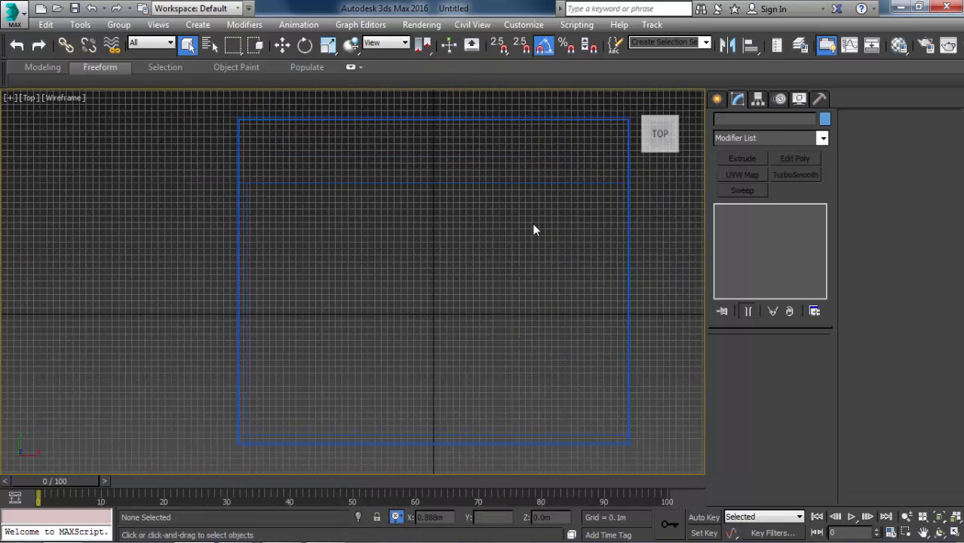
Look for a physical camera among the VRay camera types and return to the Standard camera types.
click(720, 102)
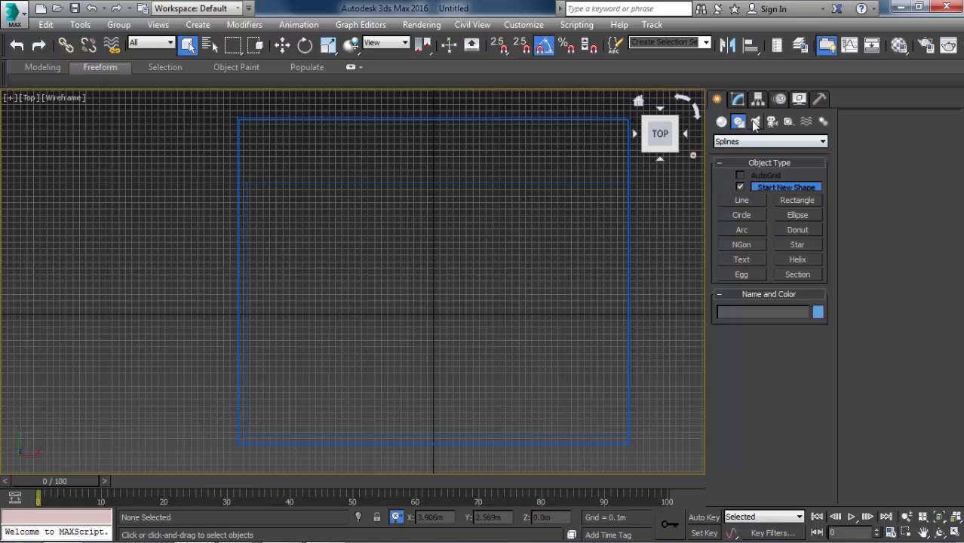
click(755, 122)
click(771, 121)
click(761, 142)
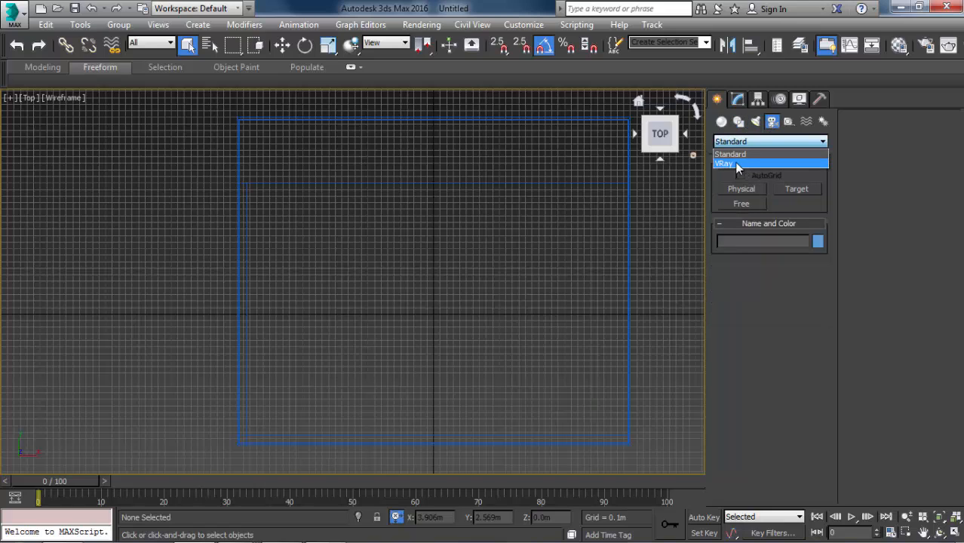
click(734, 163)
middle_drag(543, 246, 534, 244)
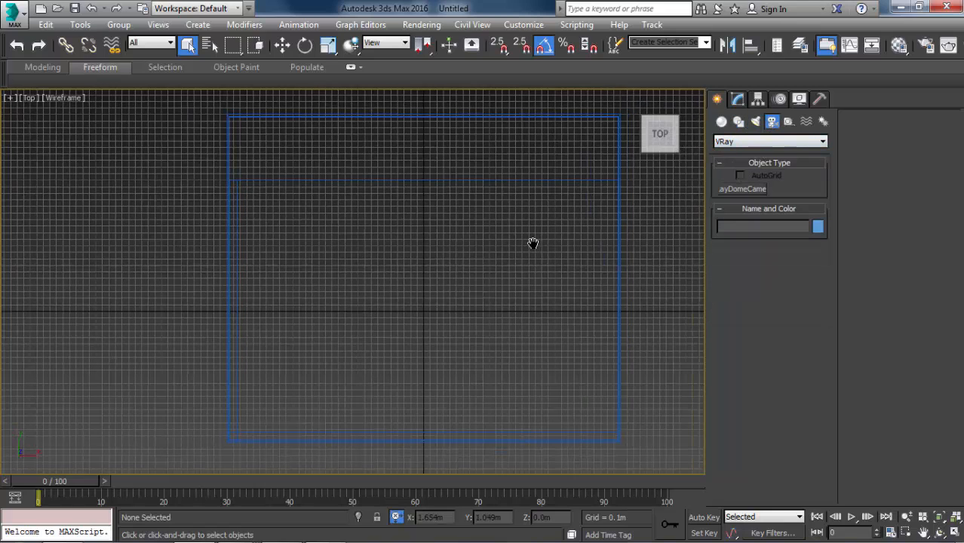
click(761, 142)
click(747, 154)
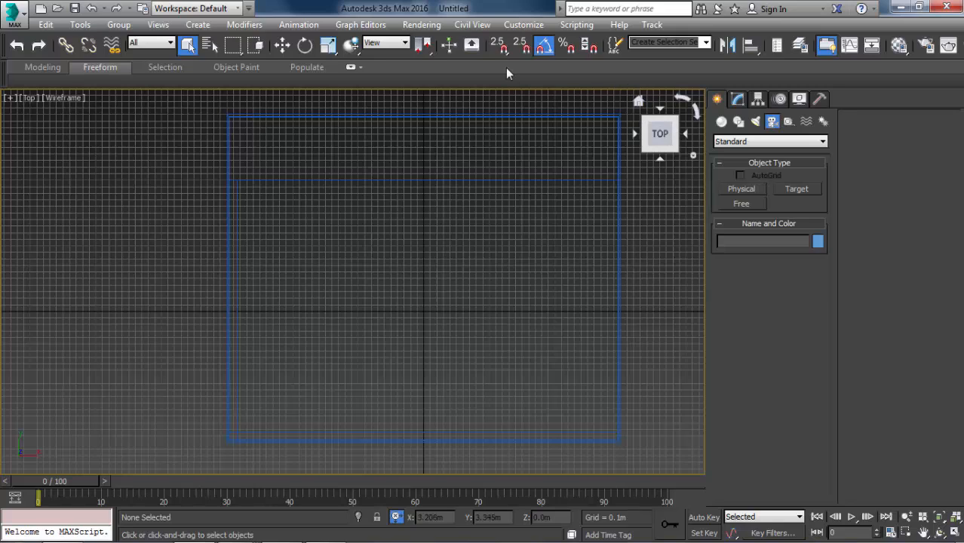
Run the physical Camera.ms script to create a V-Ray physical camera at the origin.
click(523, 24)
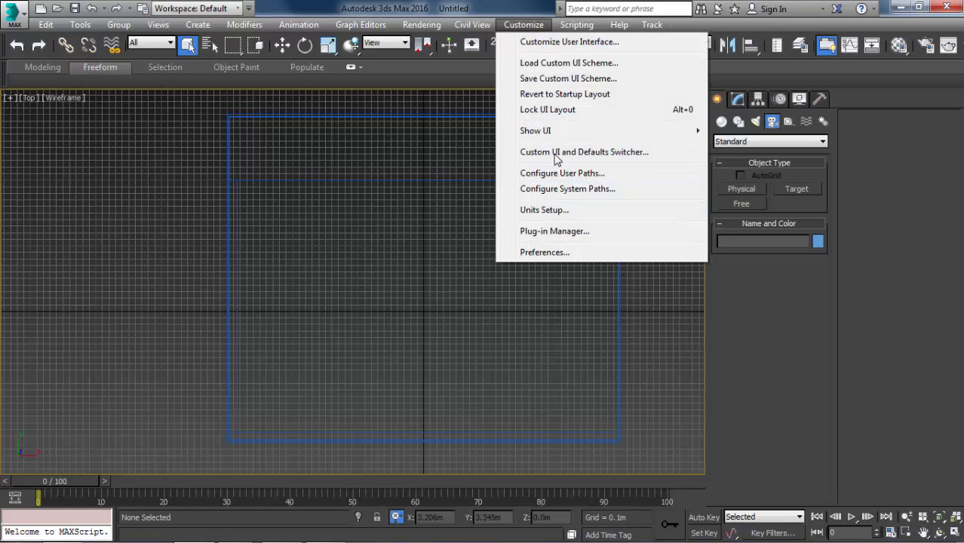
click(608, 149)
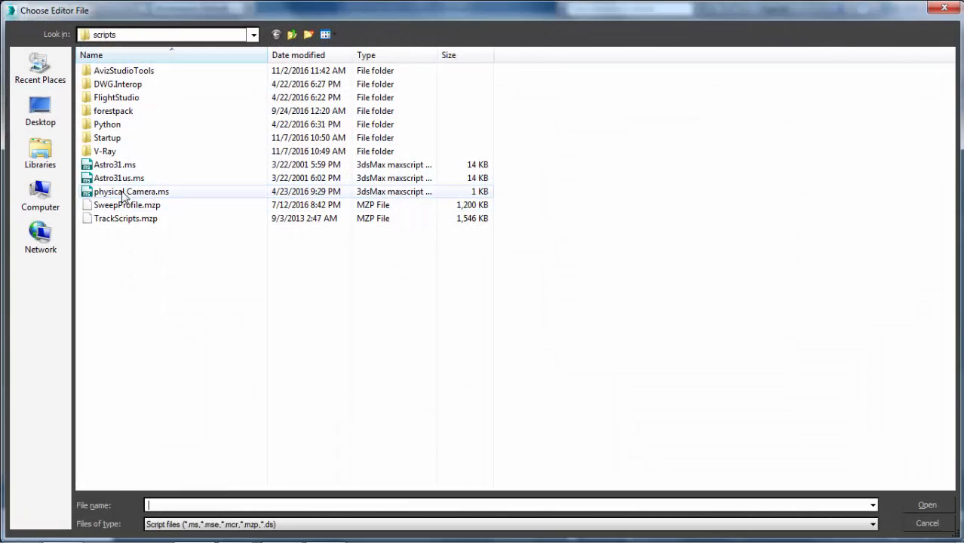
click(123, 193)
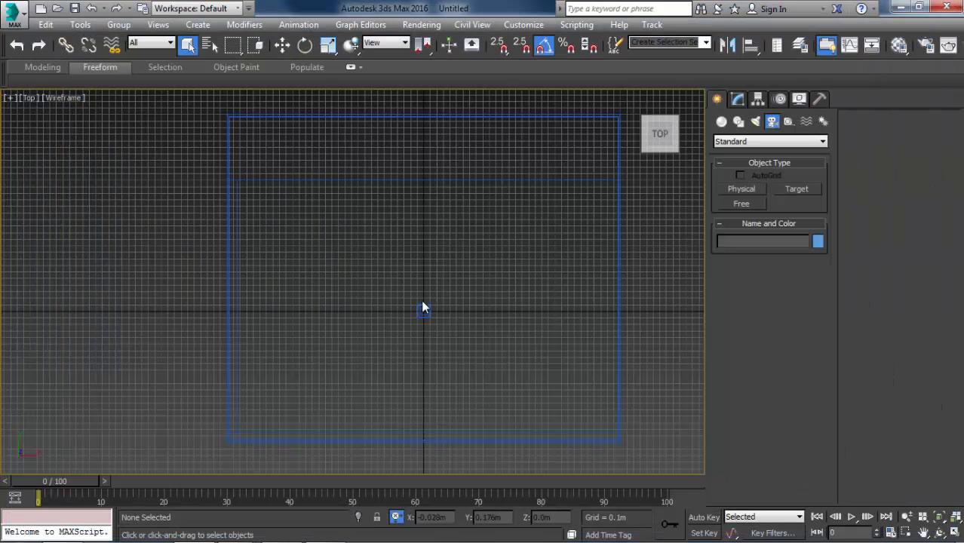
drag(383, 285, 451, 324)
Rotate the new camera to face along the positive X axis, and turn its targeted option off and on again.
key(e)
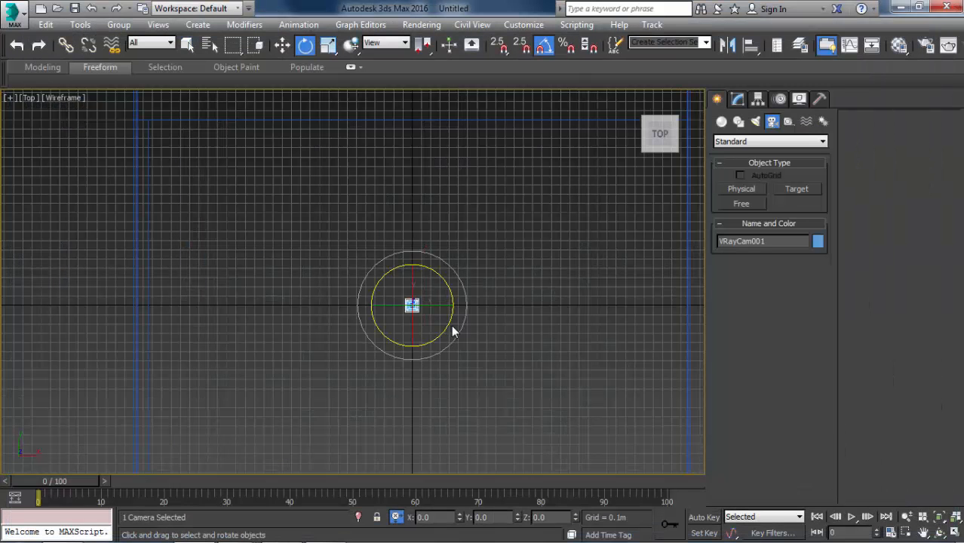
drag(443, 274, 374, 313)
scroll(434, 312, up, 6)
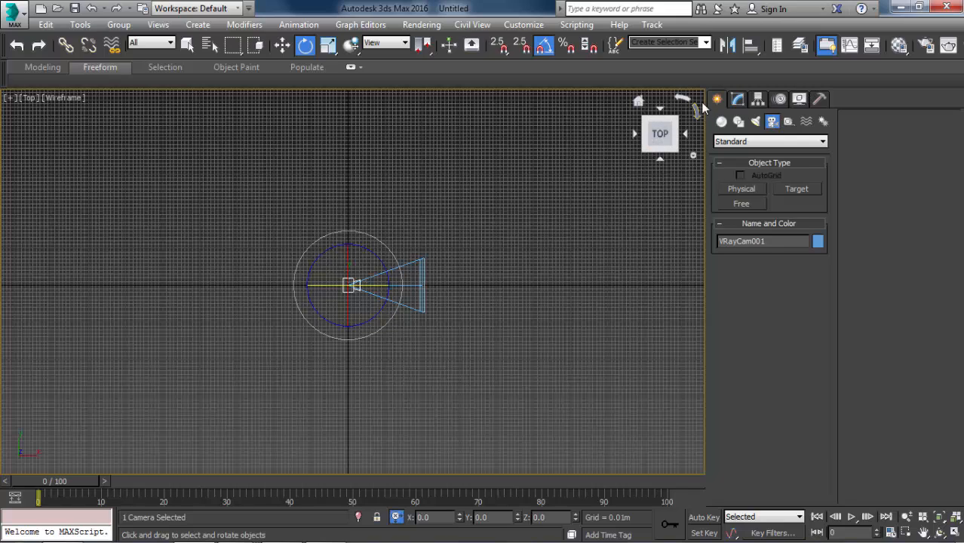
click(737, 100)
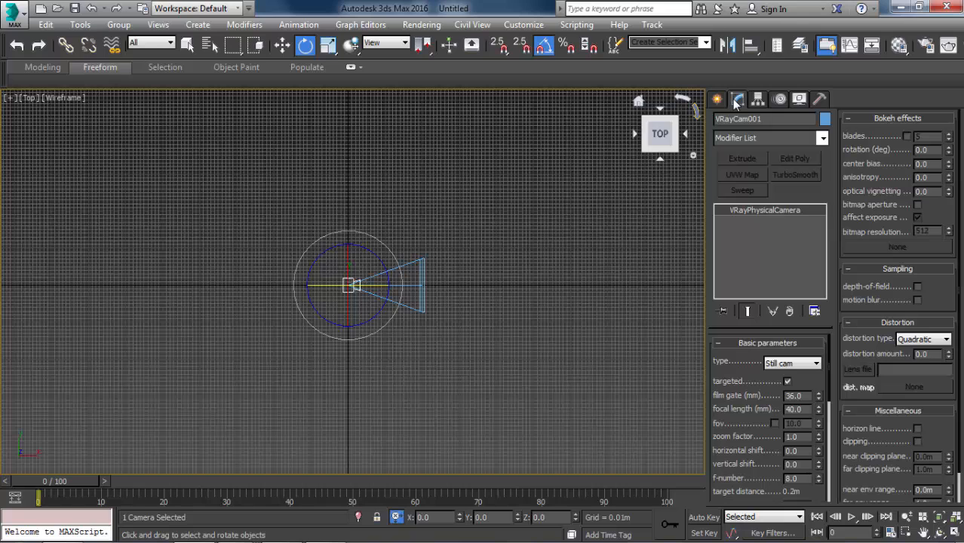
click(788, 382)
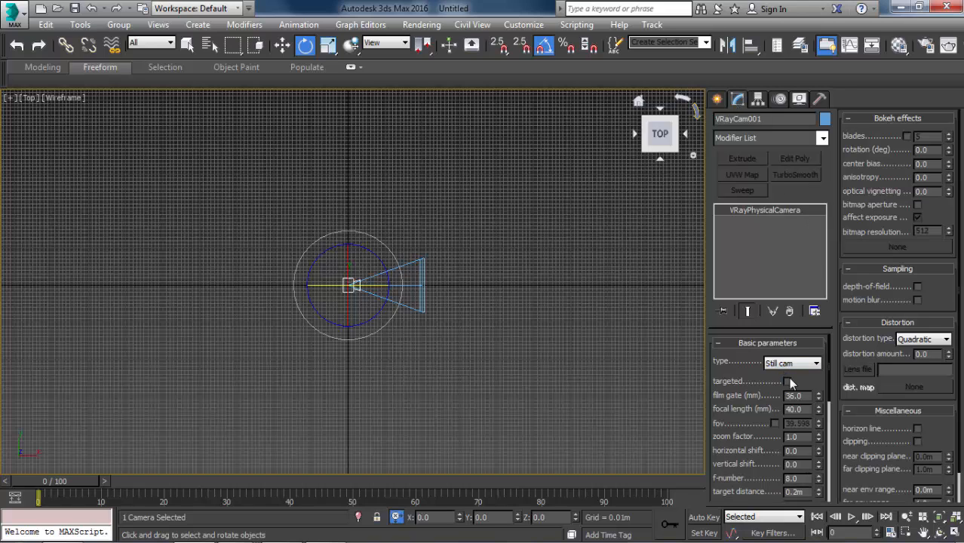
click(788, 382)
Move the camera about 2.5 m in negative X toward the room's side wall, keeping its target near the origin.
key(w)
scroll(416, 258, down, 3)
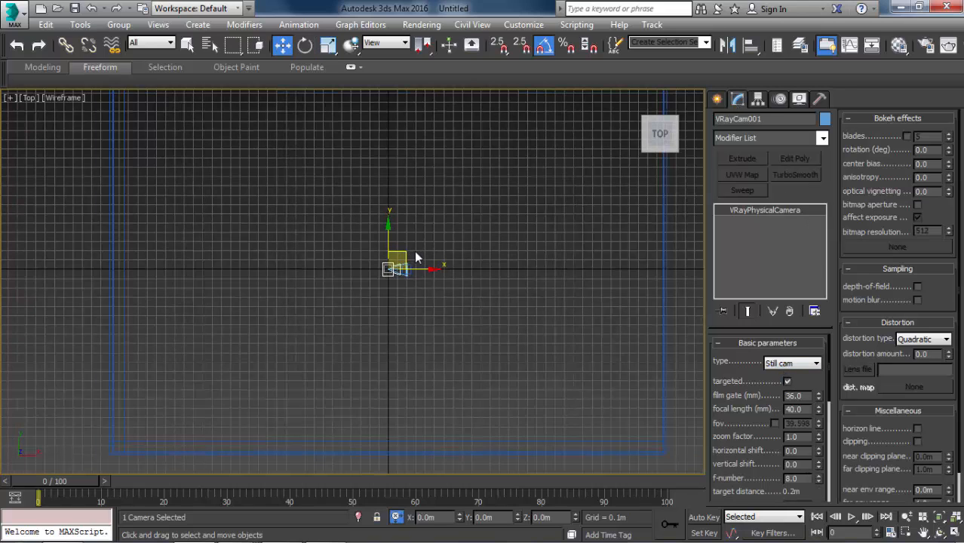
drag(417, 258, 184, 258)
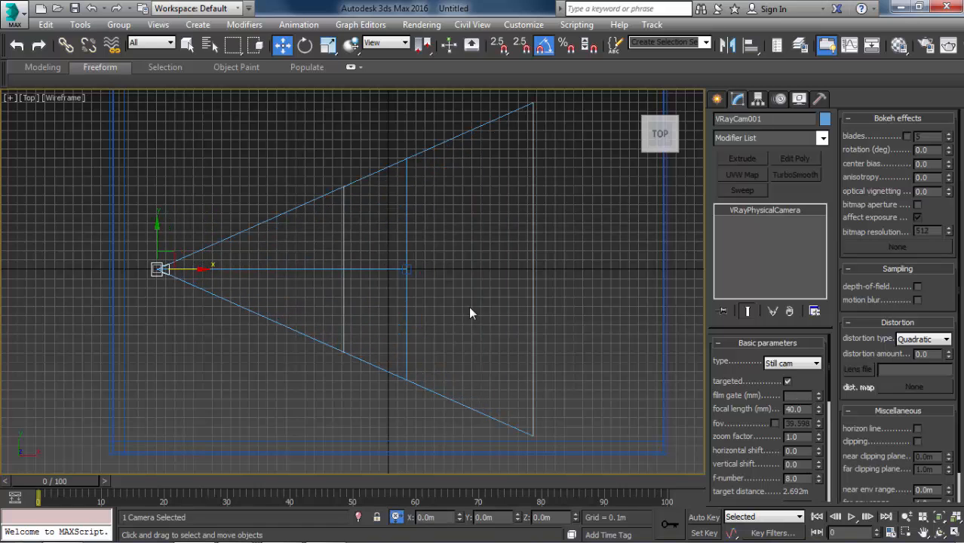
middle_drag(305, 262, 364, 291)
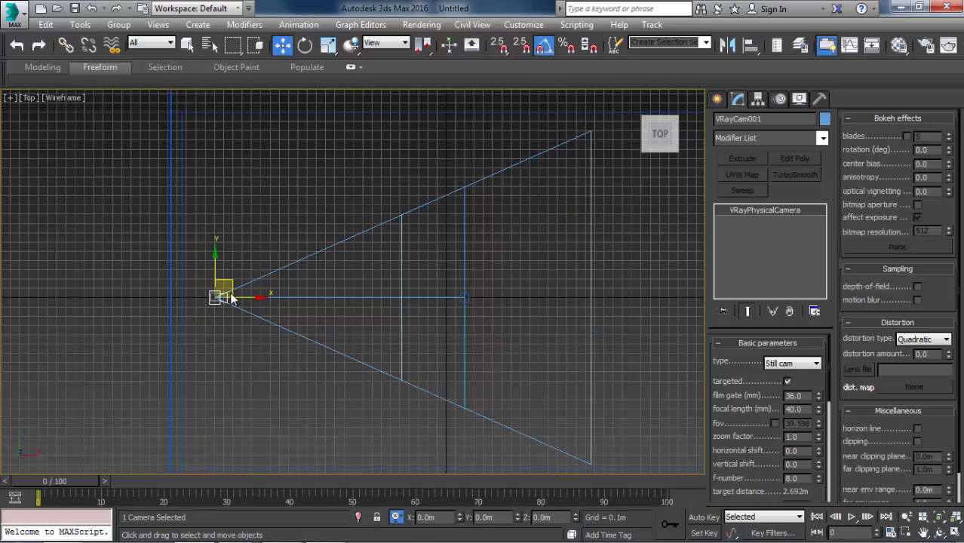
Offset the camera by 0.3 m in Y.
double_click(500, 517)
text(0)
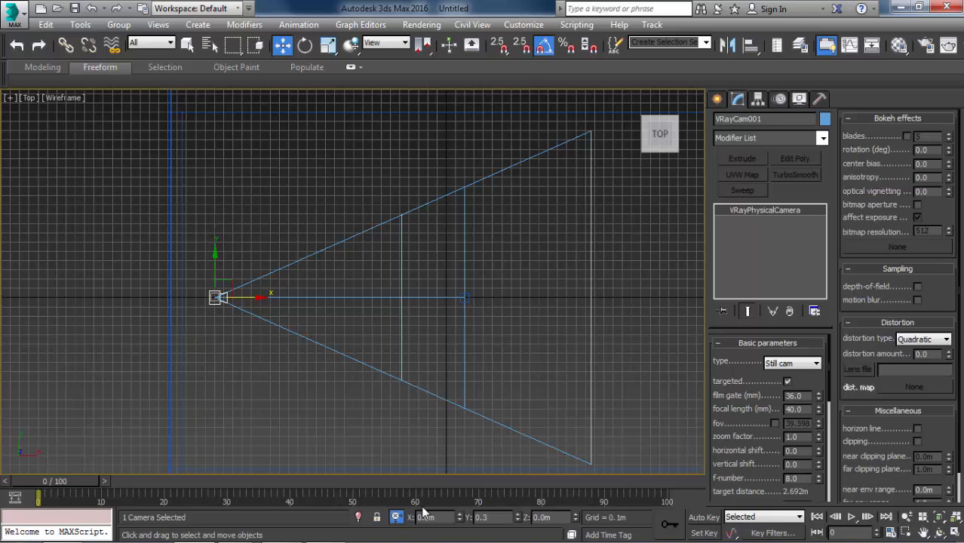
text(.3)
key(Return)
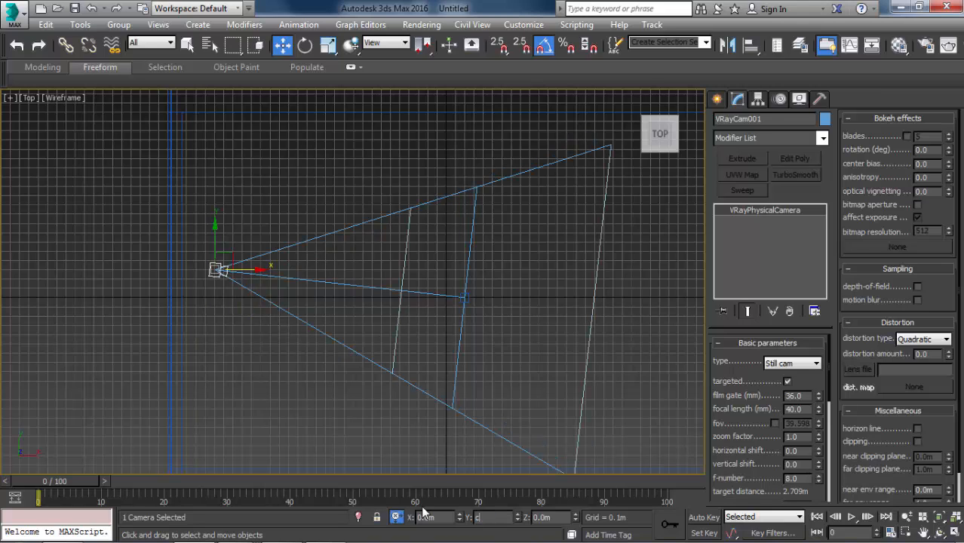
Preview the shaded room through the V-Ray camera and return to the wireframe top view.
click(407, 411)
drag(257, 241, 219, 278)
key(c)
key(F3)
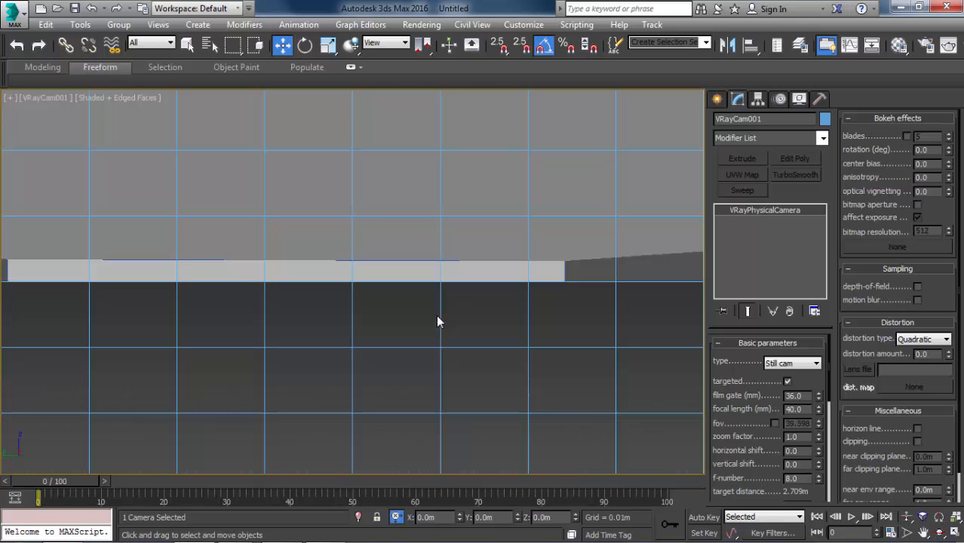
key(F3)
key(t)
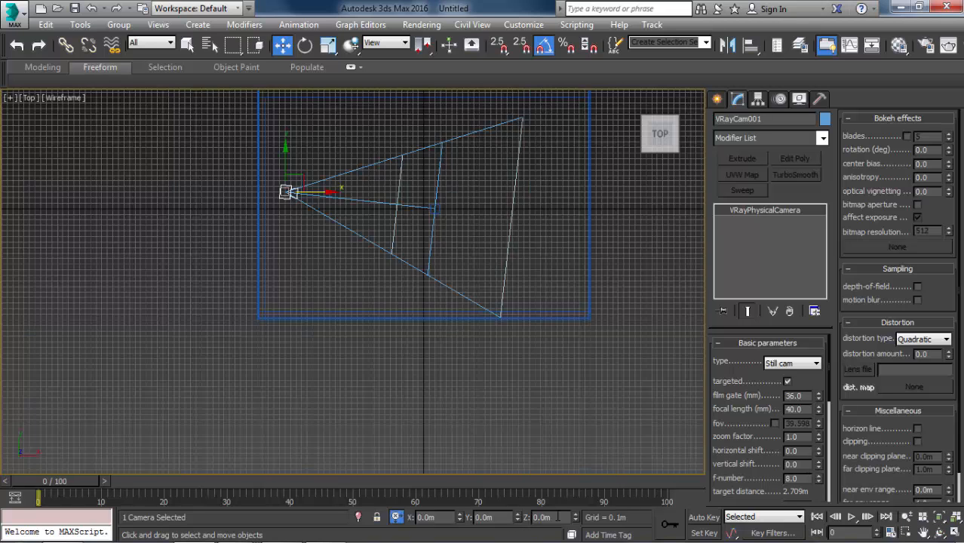
Select the V-Ray camera together with its target and raise both by about 1.5 m in Z.
key(z)
click(411, 334)
click(370, 264)
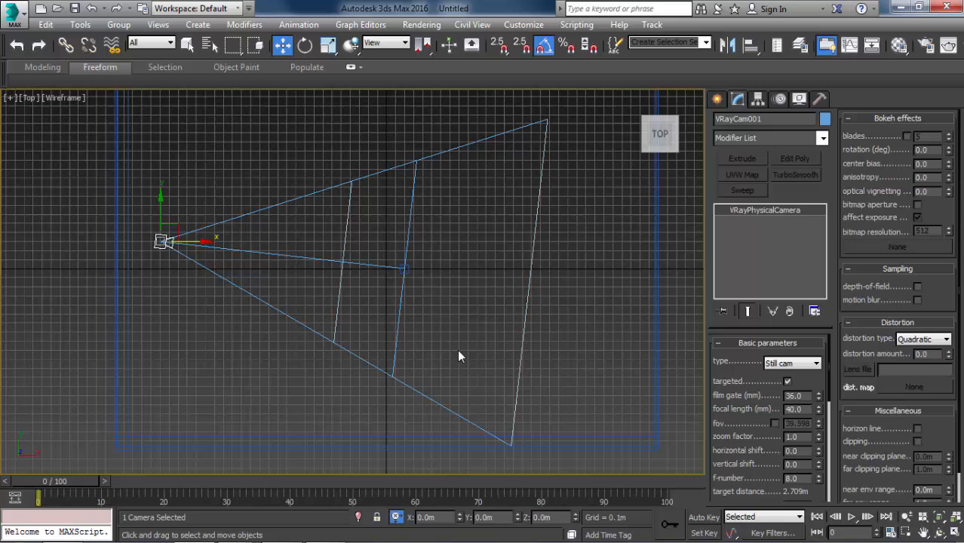
click(402, 268)
click(565, 517)
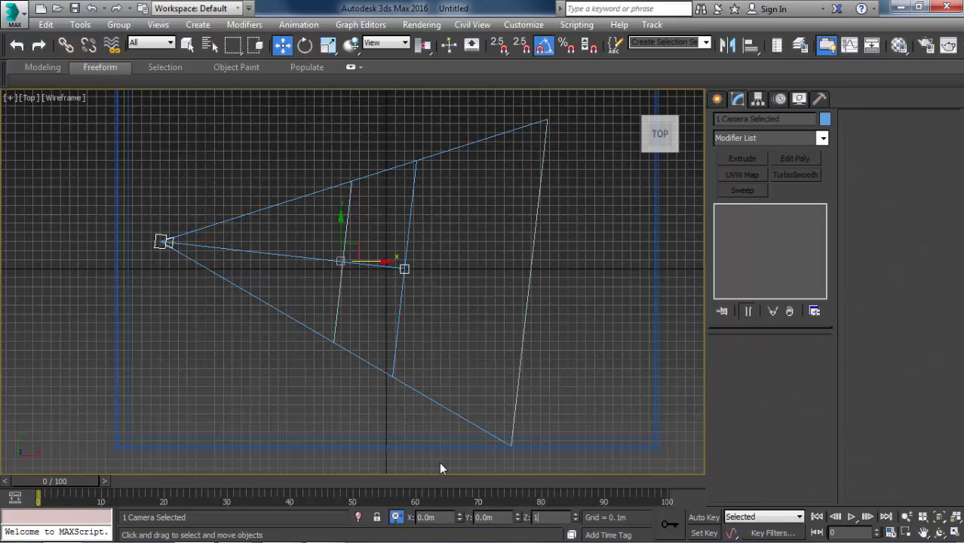
click(505, 341)
key(ctrl+z)
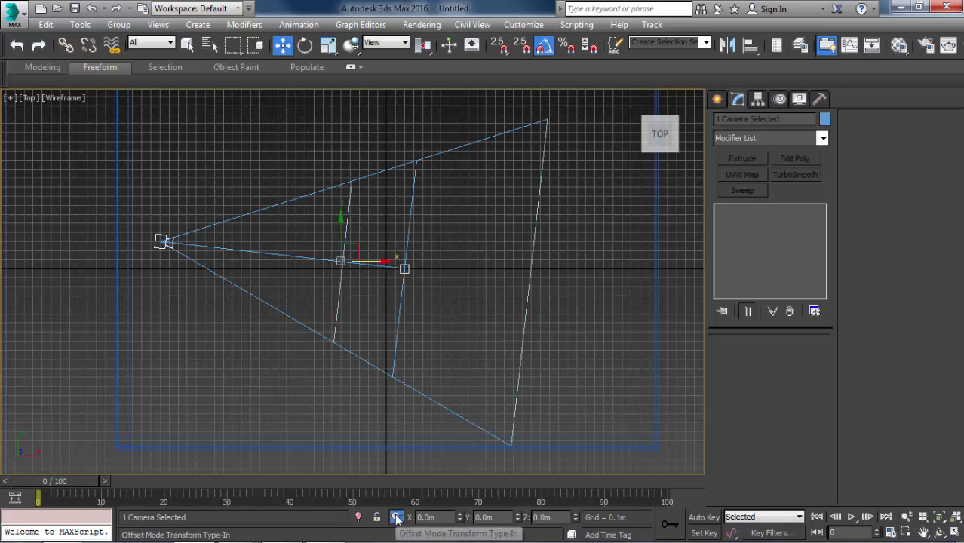
click(559, 517)
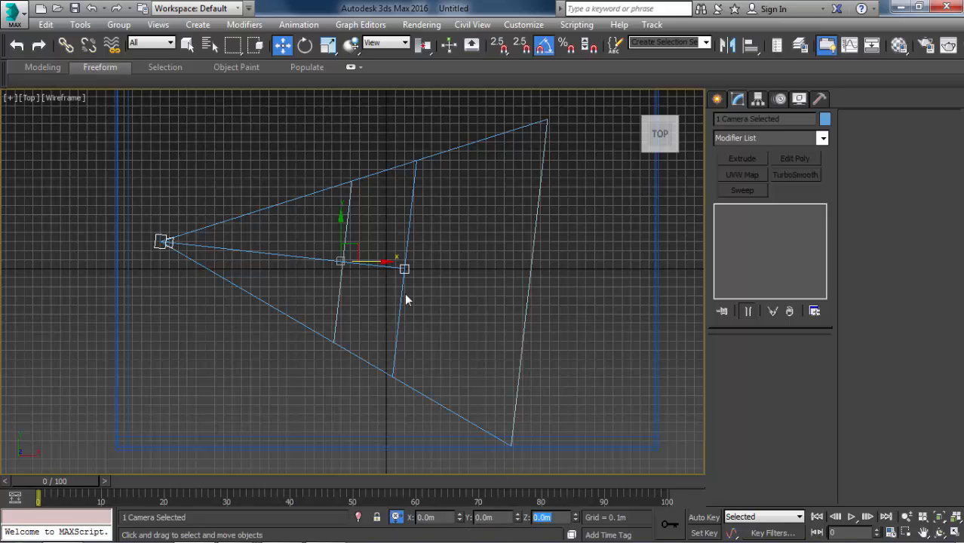
alt+middle_drag(287, 248, 435, 339)
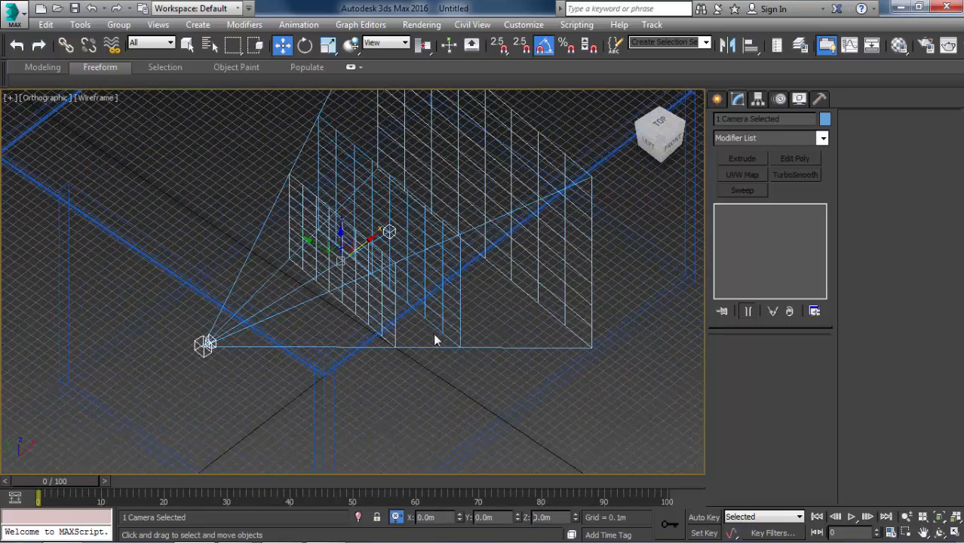
click(561, 517)
alt+middle_drag(430, 402, 443, 339)
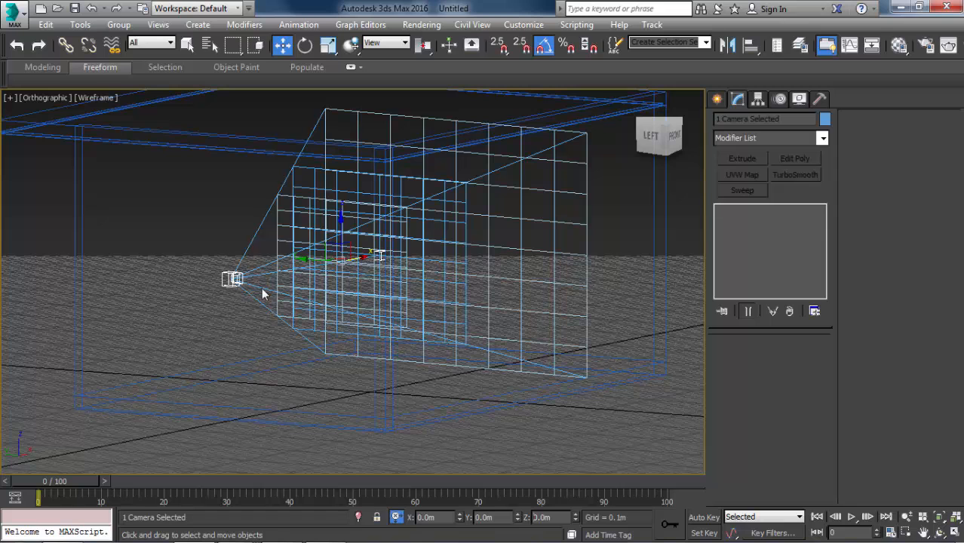
Look through the V-Ray camera in shaded mode with nothing selected, and show safe frames in the view.
key(c)
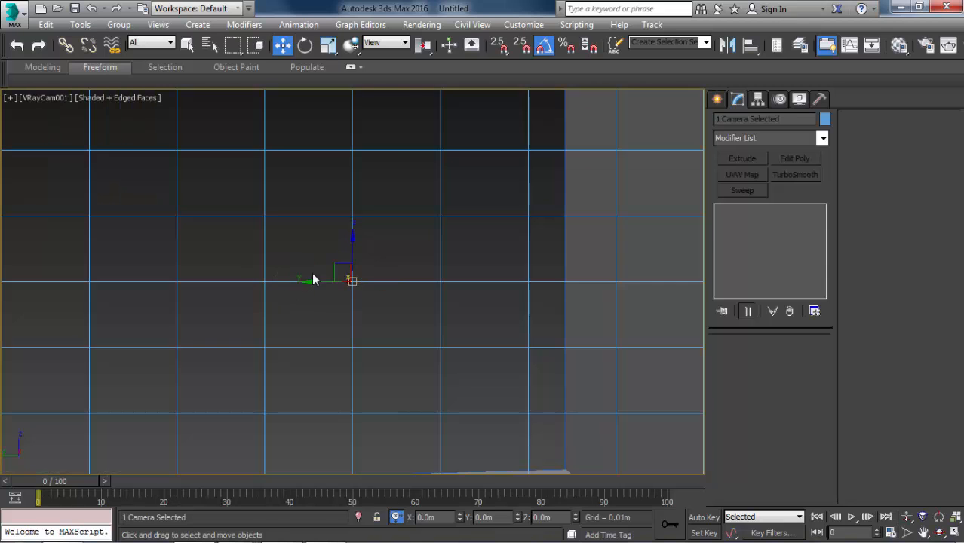
click(328, 266)
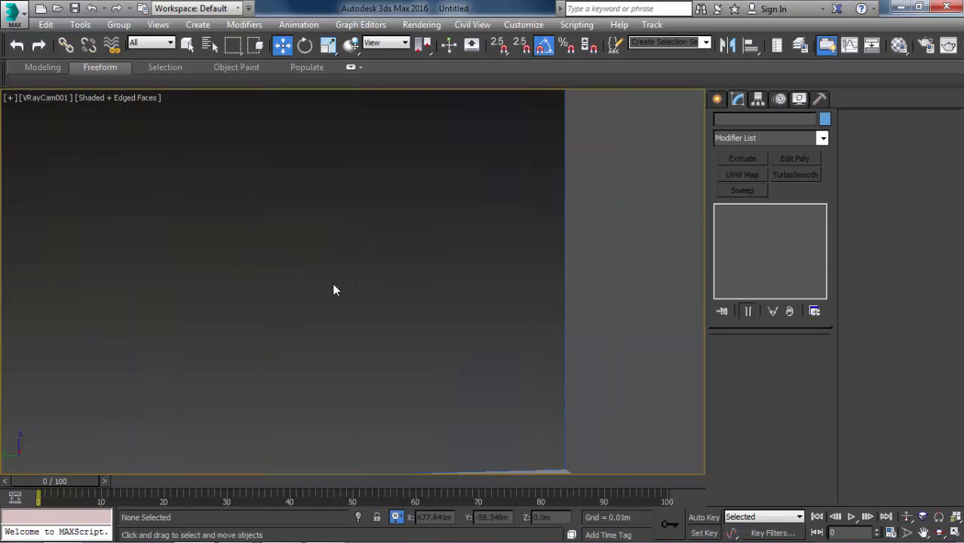
key(shift+f)
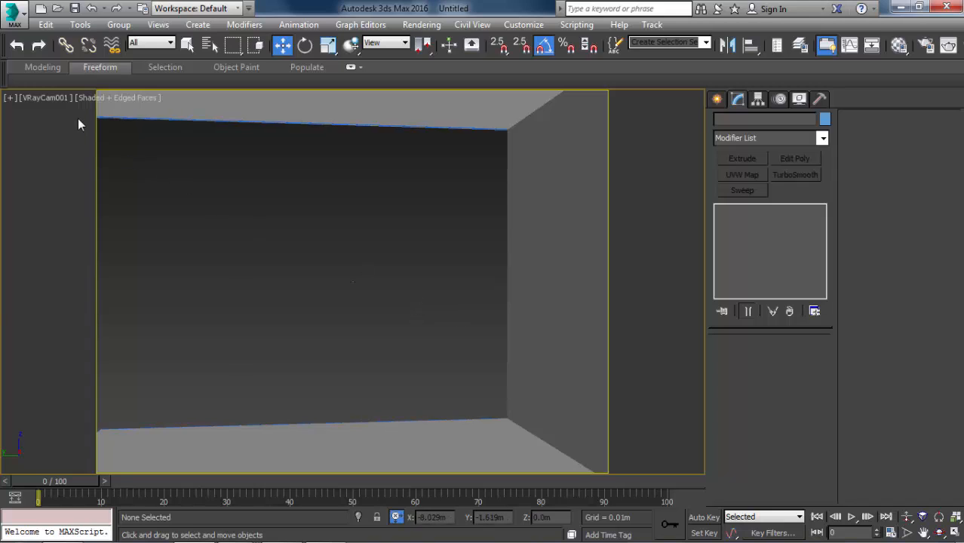
key(shift+f)
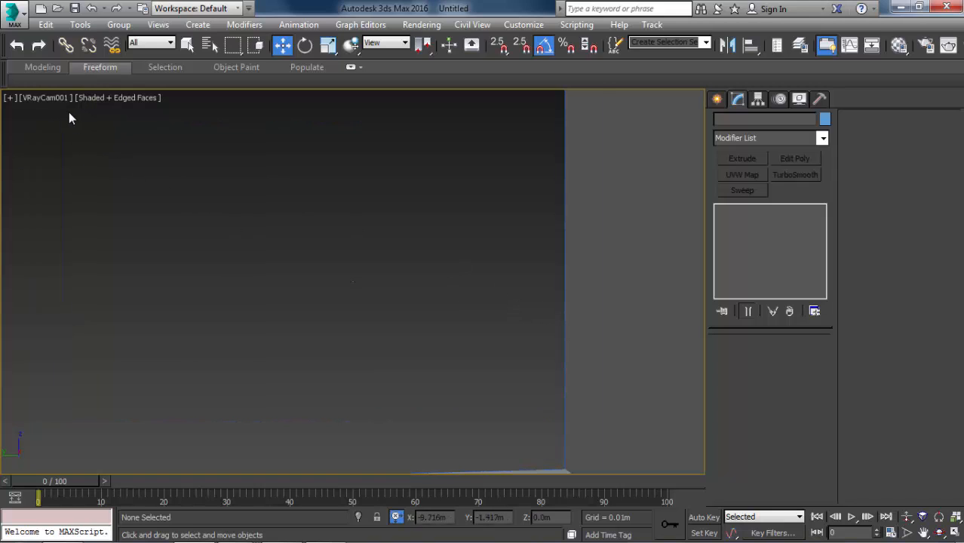
key(shift+f)
click(9, 98)
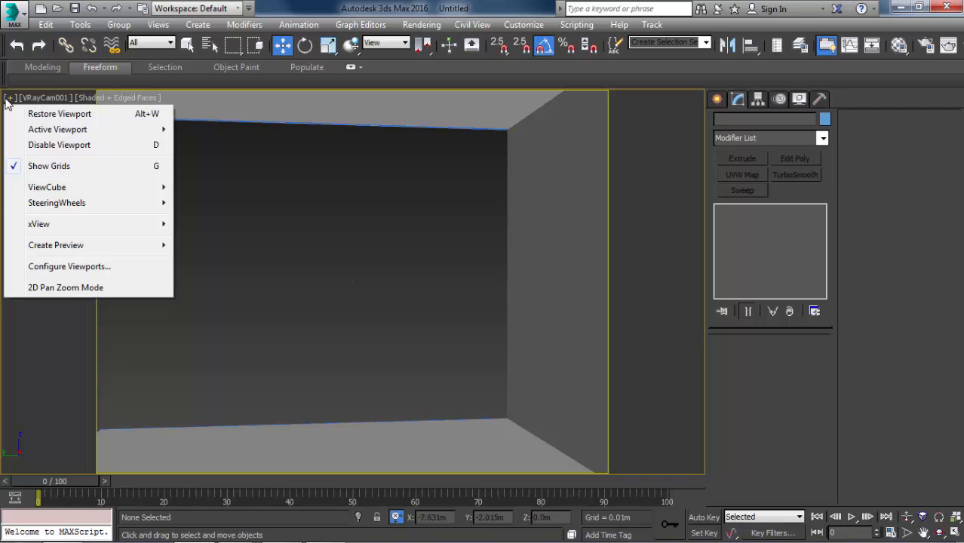
click(56, 101)
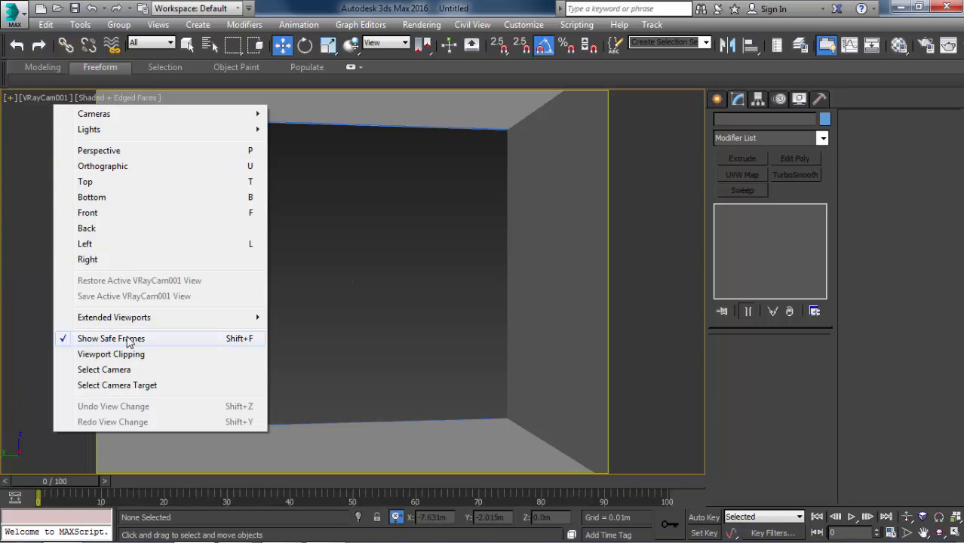
click(271, 323)
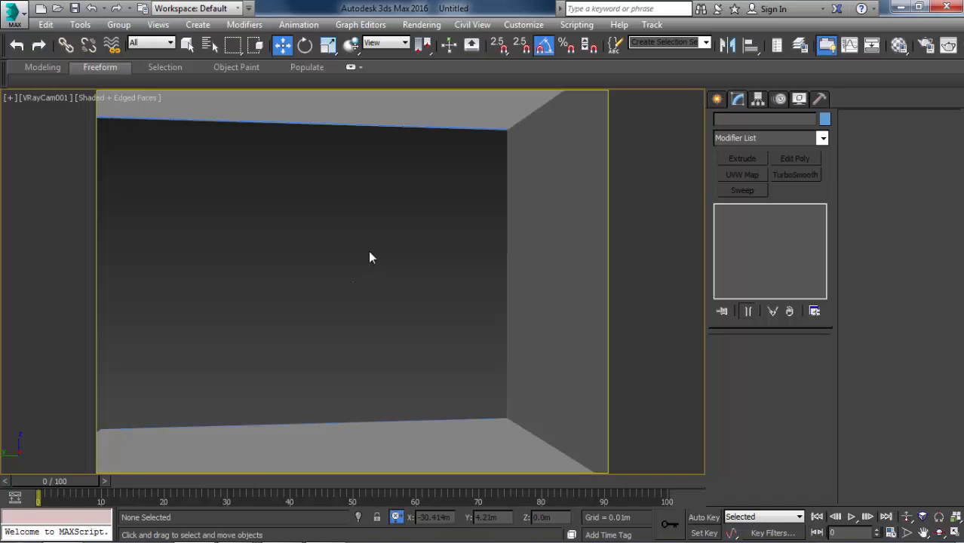
Select the view's camera and widen its framing by raising the film gate to about 77.3 mm.
click(30, 99)
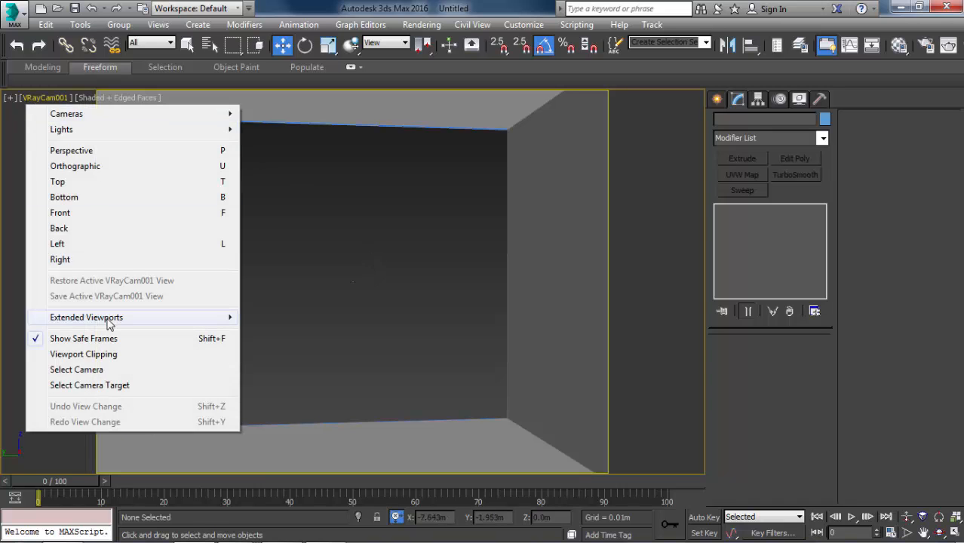
click(76, 369)
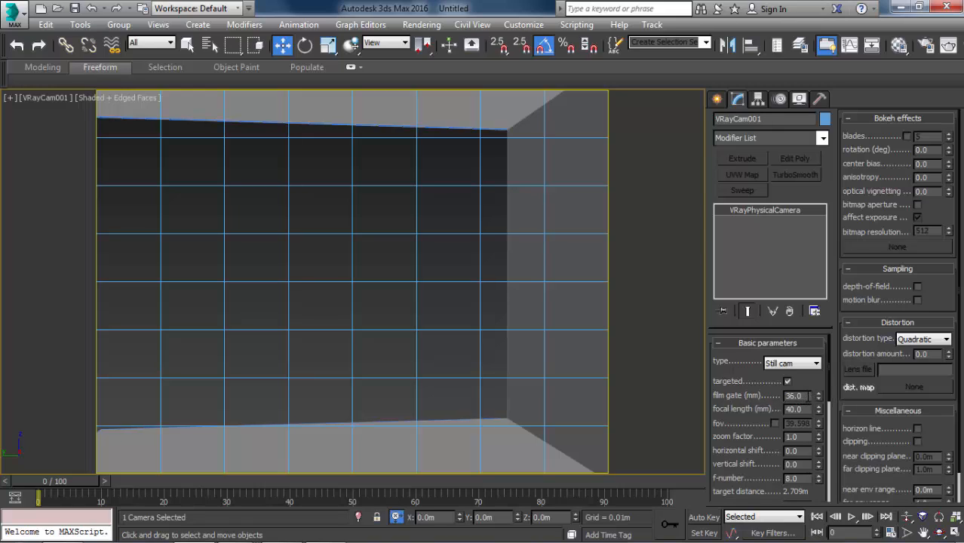
drag(818, 396, 792, 312)
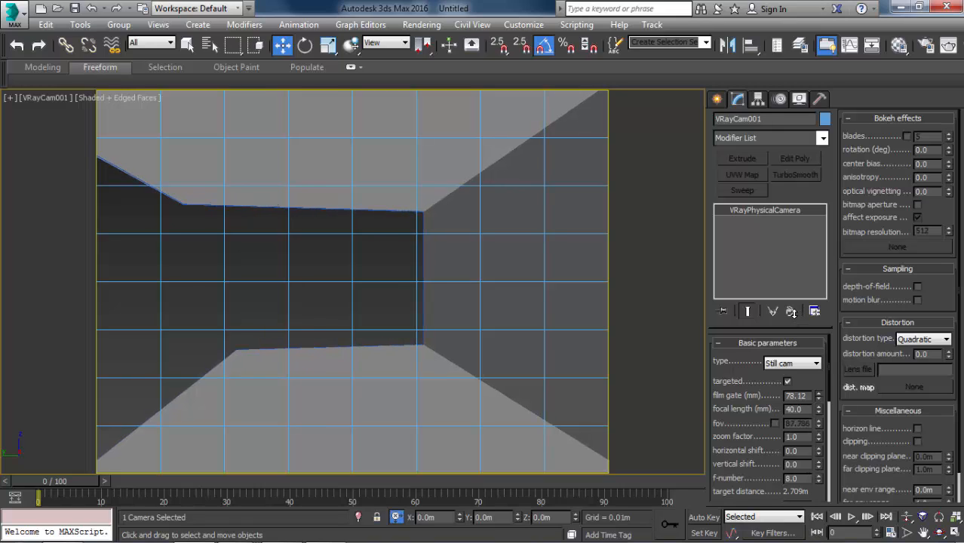
click(820, 399)
click(820, 399)
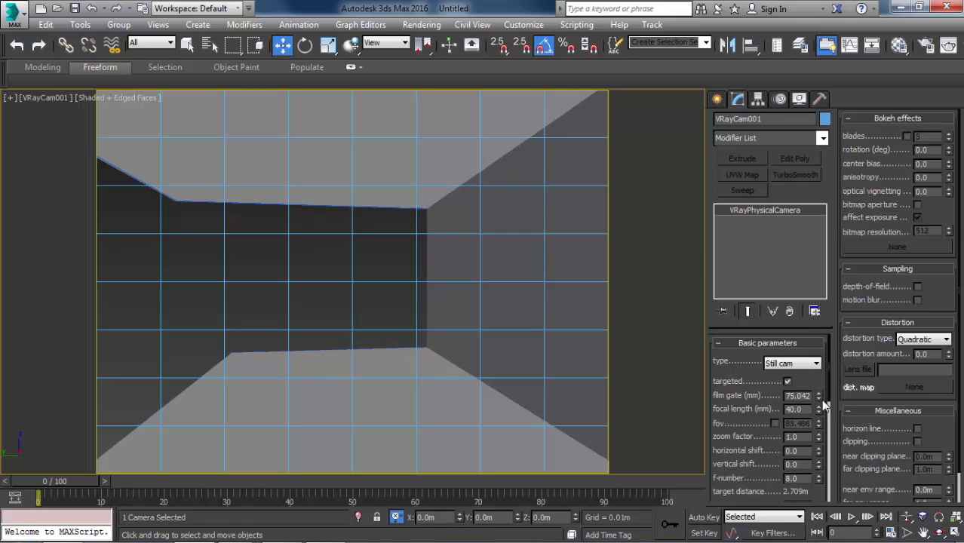
click(819, 393)
click(818, 393)
click(818, 393)
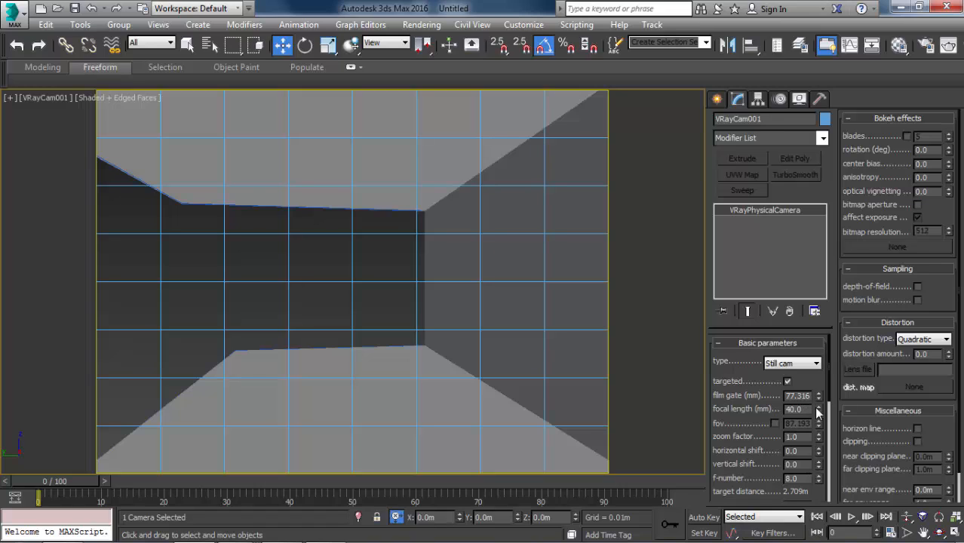
Set the camera's focal length to about 46.4 mm and its f-number to 6, and deselect the camera.
drag(818, 411, 812, 395)
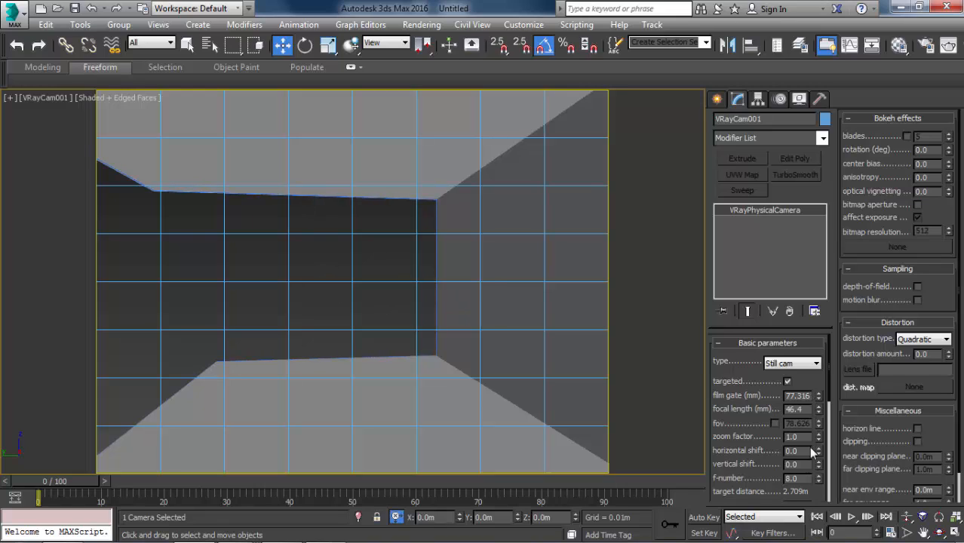
scroll(769, 442, down, 3)
double_click(797, 419)
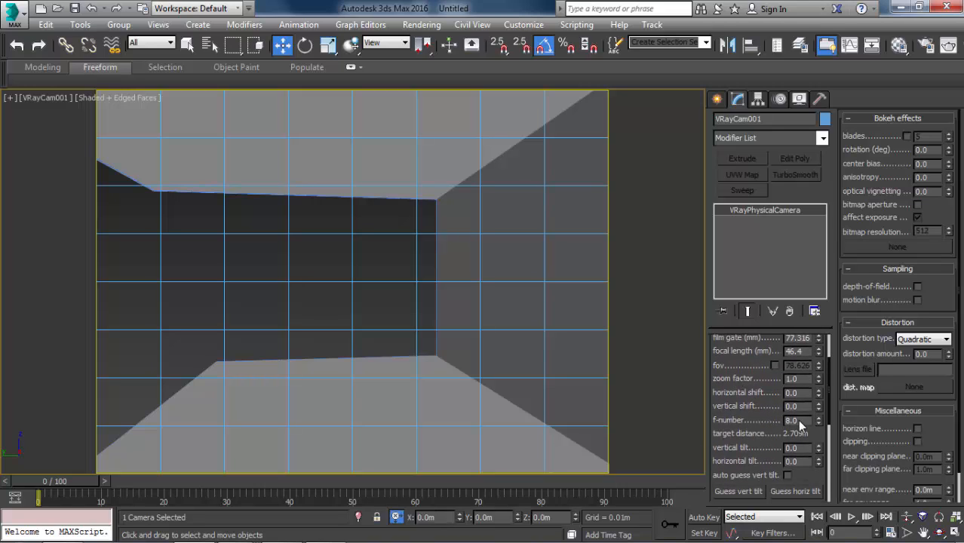
text(6)
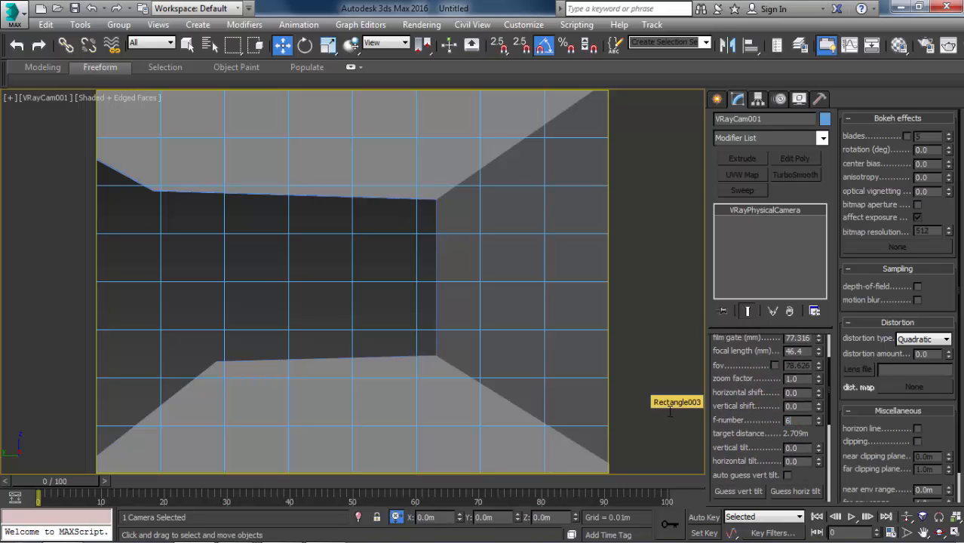
key(Return)
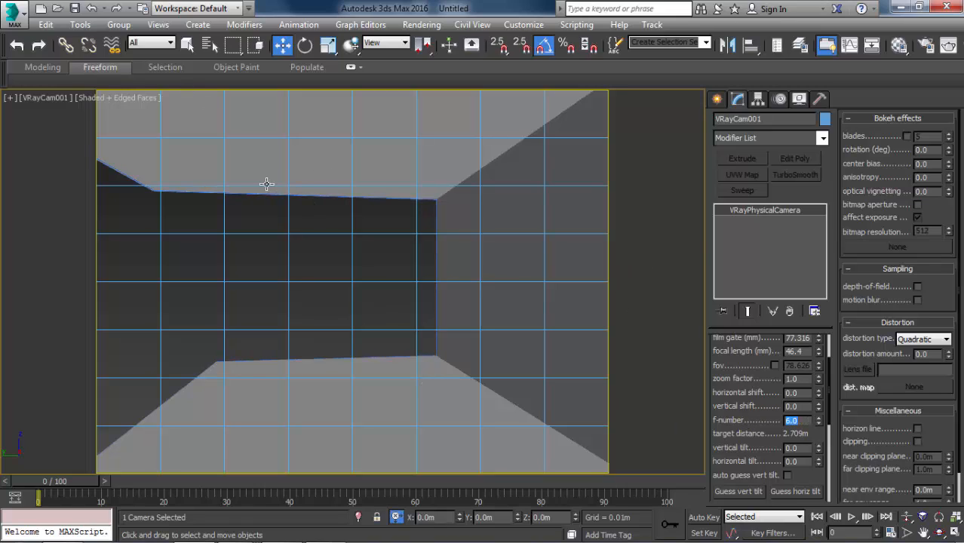
click(397, 256)
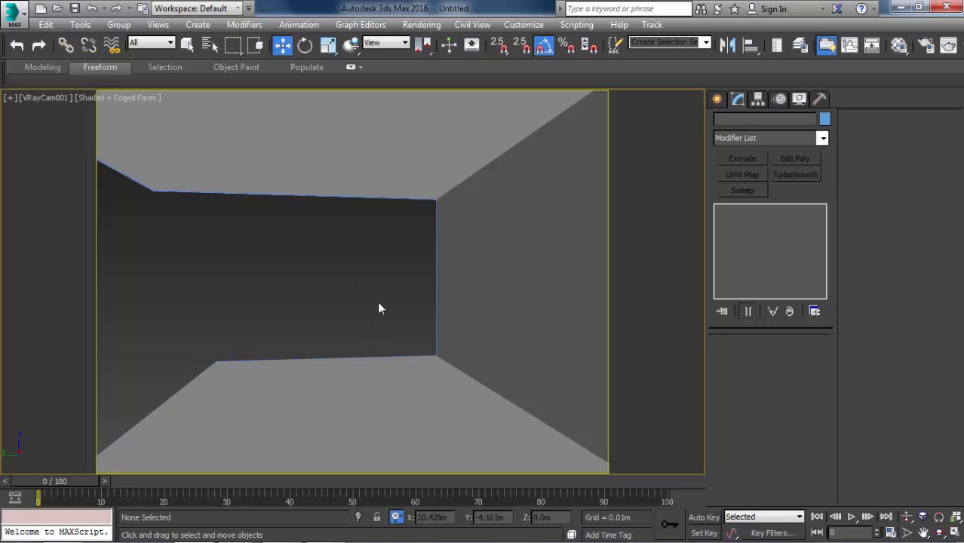
Check the bedroom layout in the reference image 6.jpg, and show the room in the front view without the grid.
key(alt+Tab)
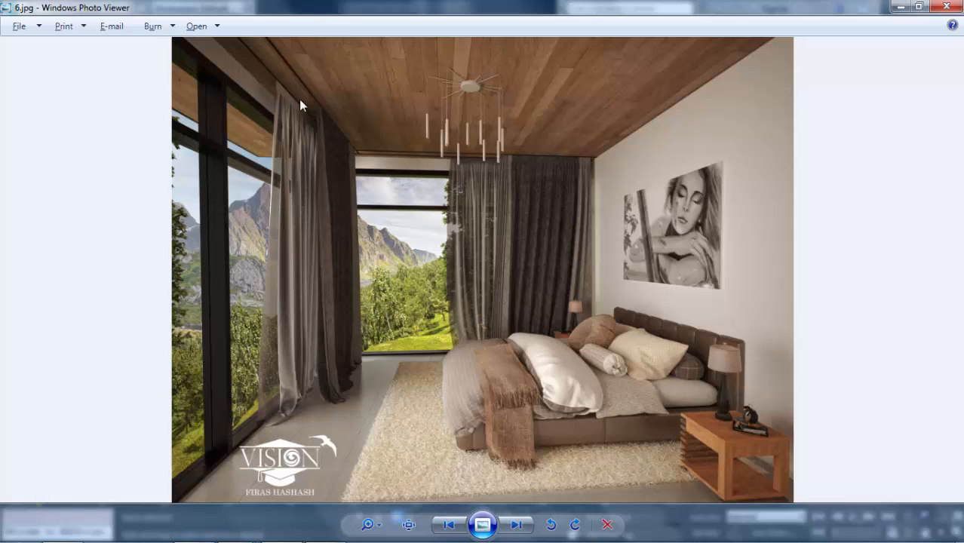
key(alt+Tab)
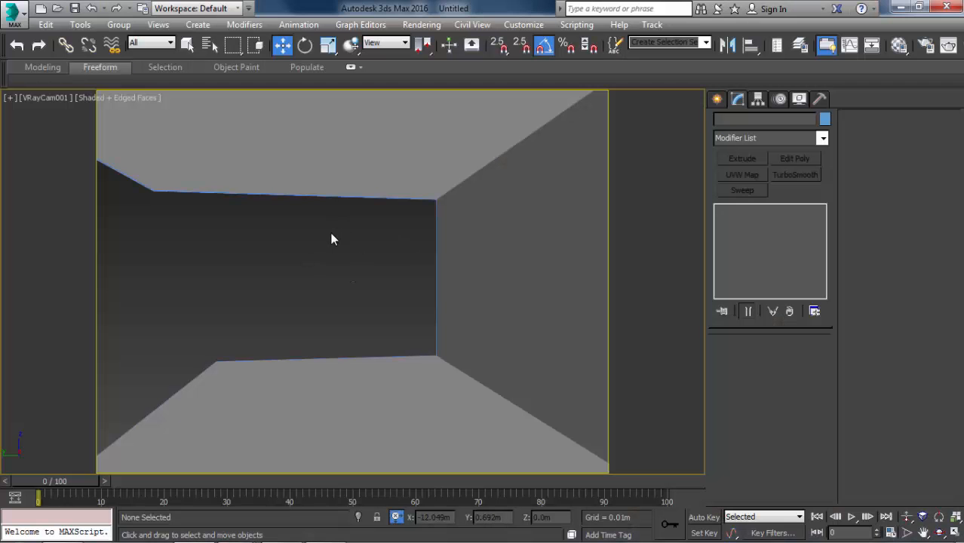
key(t)
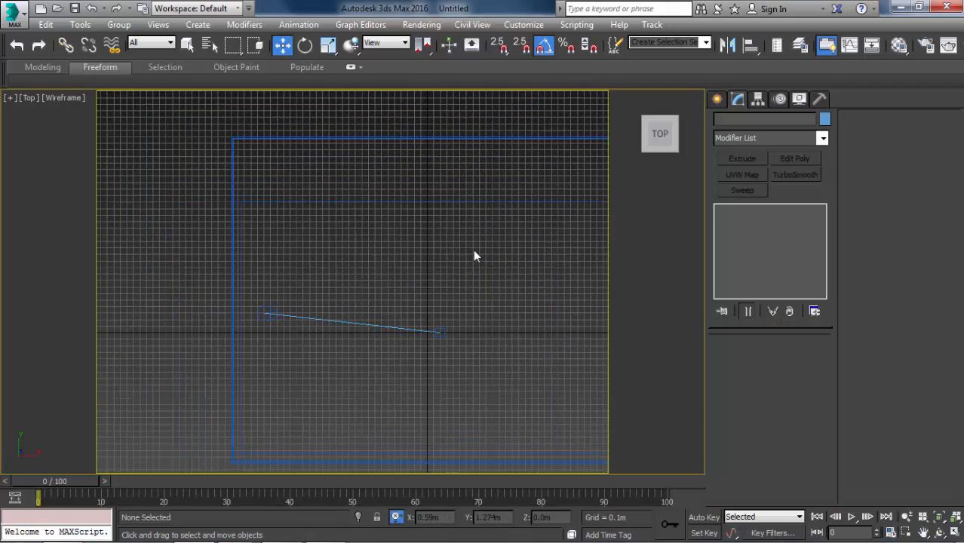
key(f)
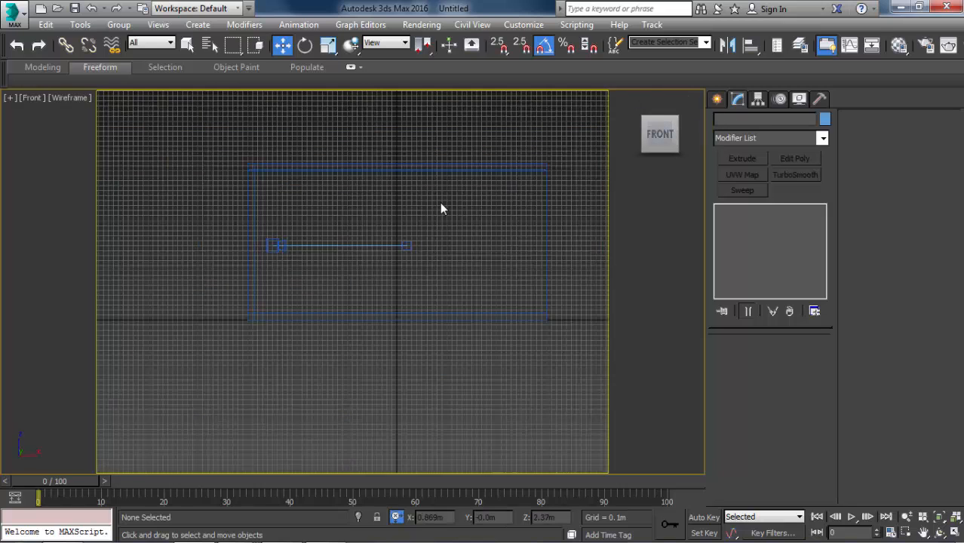
key(g)
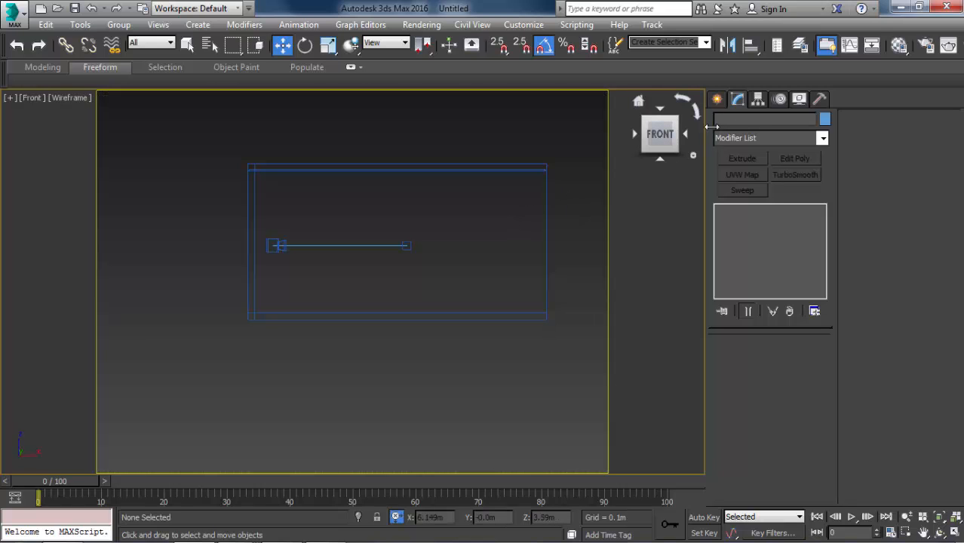
Create a plane 3 m long and 5.85 m wide in the front view, snapped to opposite corners of the room's interior.
click(717, 101)
click(721, 120)
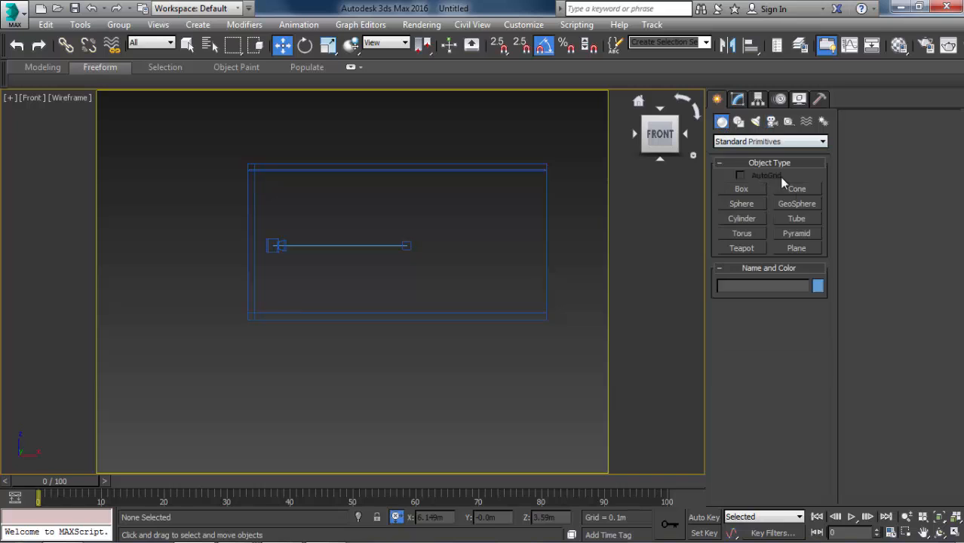
click(787, 251)
middle_drag(464, 247, 404, 308)
scroll(277, 245, up, 2)
scroll(138, 217, up, 4)
scroll(172, 236, up, 3)
key(s)
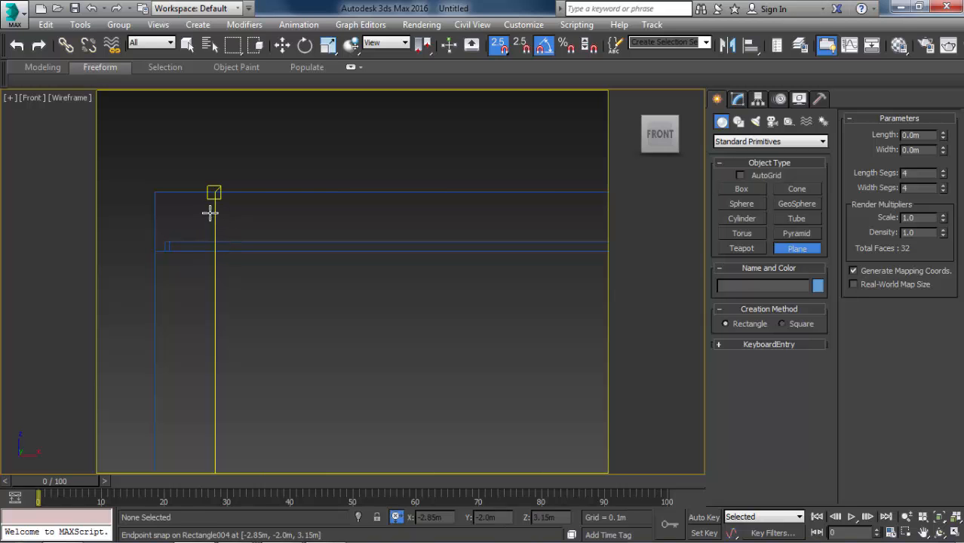
mouse_move(212, 205)
mouse_down()
mouse_move(224, 146)
mouse_move(372, 138)
mouse_move(394, 209)
mouse_move(185, 146)
mouse_up()
scroll(372, 143, down, 6)
middle_drag(515, 270, 185, 146)
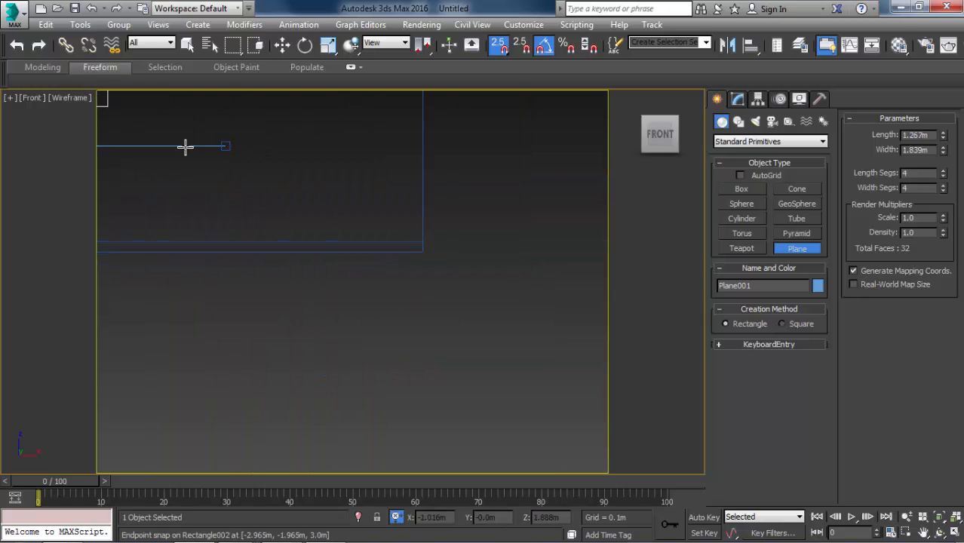
mouse_move(185, 146)
mouse_down()
mouse_move(411, 241)
mouse_move(440, 233)
mouse_move(421, 239)
mouse_up()
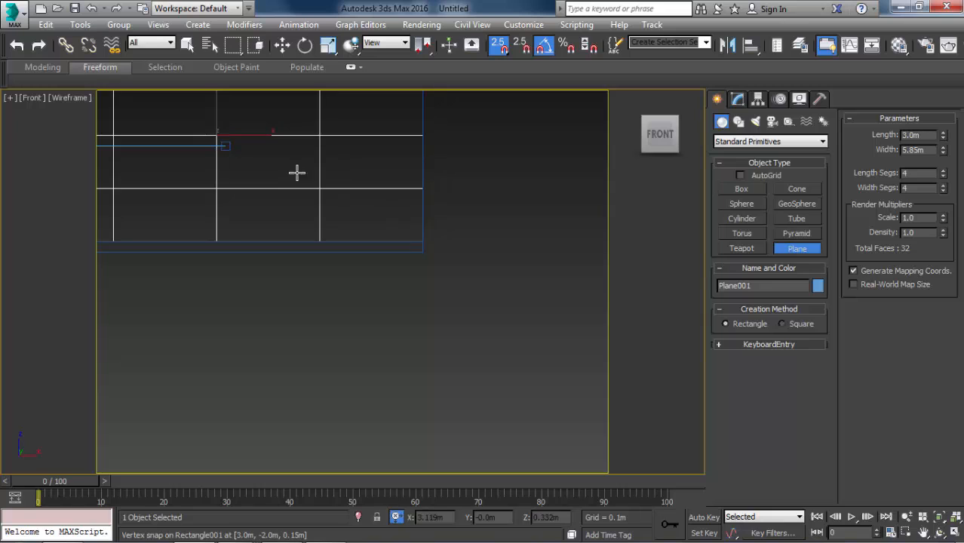
middle_drag(297, 172, 459, 276)
key(w)
Reduce the plane's length and width segments to 1 each.
click(738, 100)
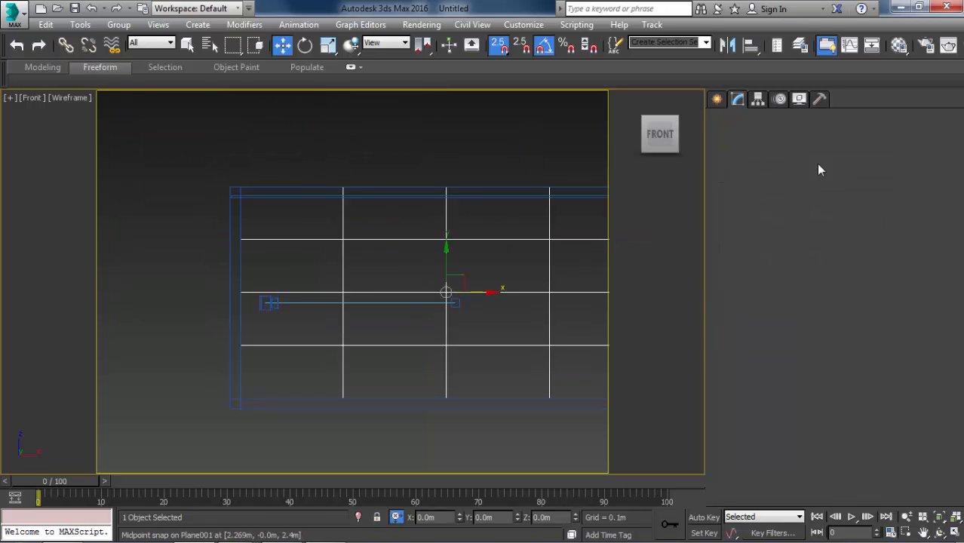
right_click(812, 399)
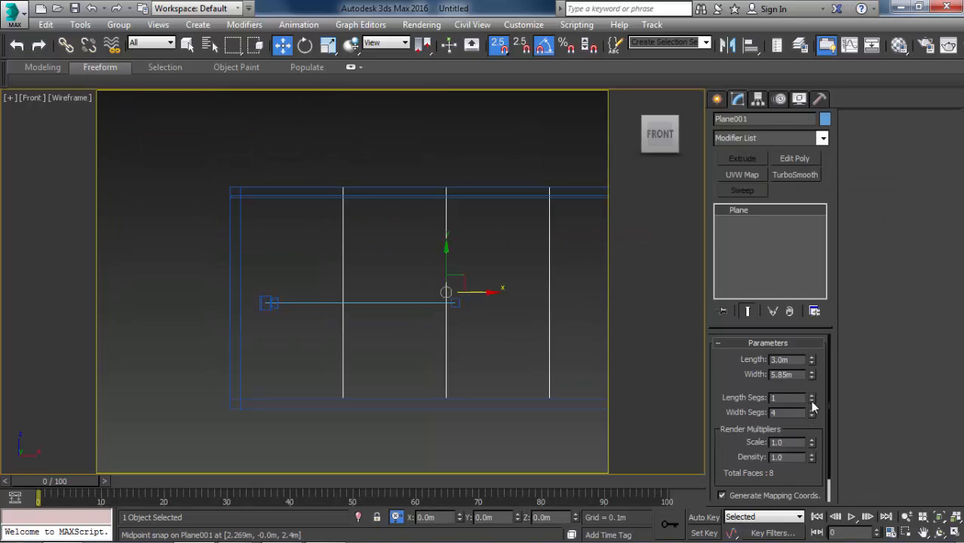
right_click(811, 412)
middle_drag(479, 252, 400, 242)
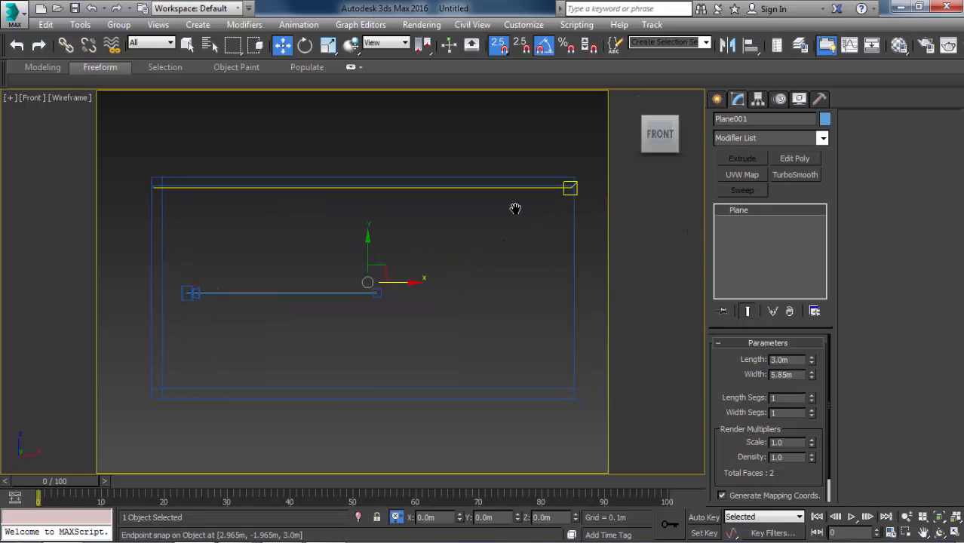
middle_drag(516, 205, 458, 205)
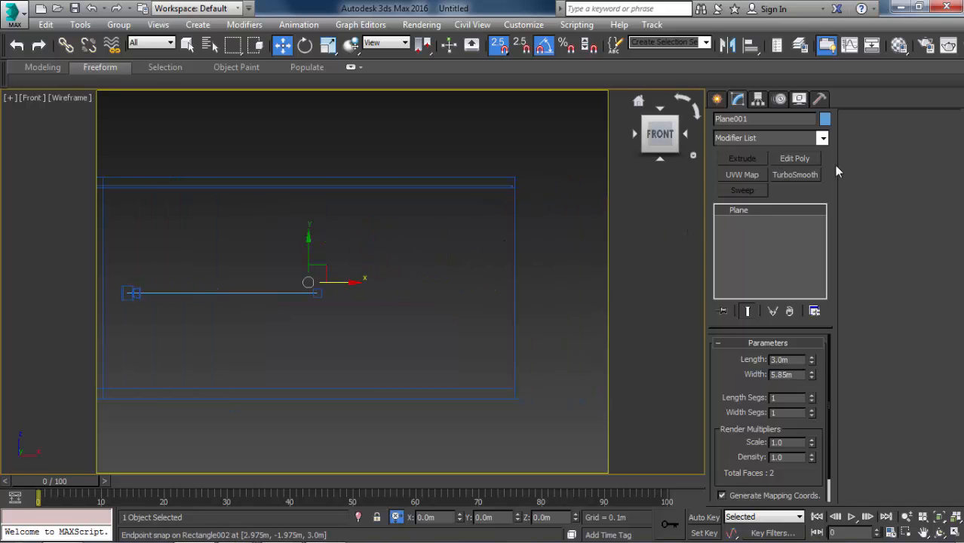
Add an Edit Poly modifier to the plane and enter vertex editing.
click(790, 159)
scroll(406, 209, down, 2)
middle_drag(406, 209, 548, 234)
key(1)
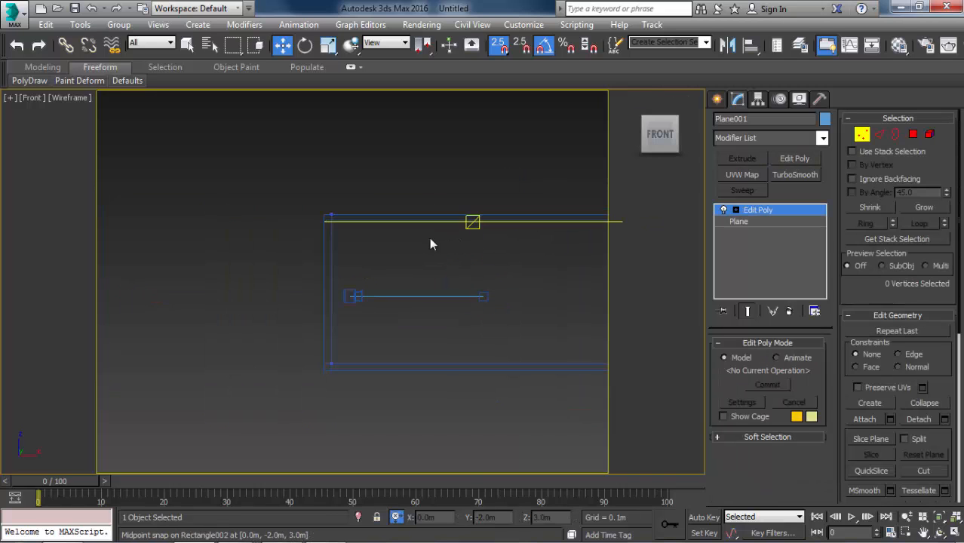
Select the two top vertices of the plane in the front view.
middle_drag(429, 238, 362, 215)
drag(182, 140, 512, 226)
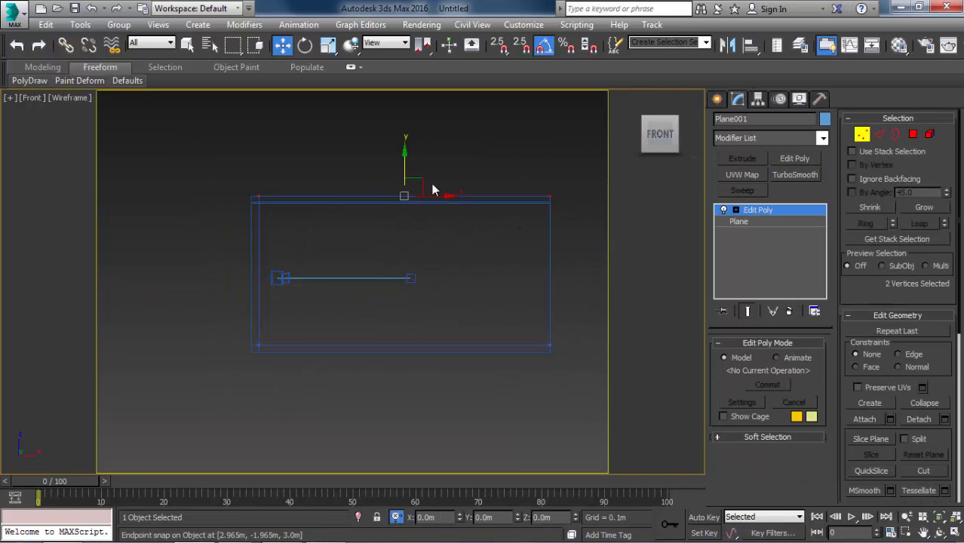
scroll(445, 208, up, 5)
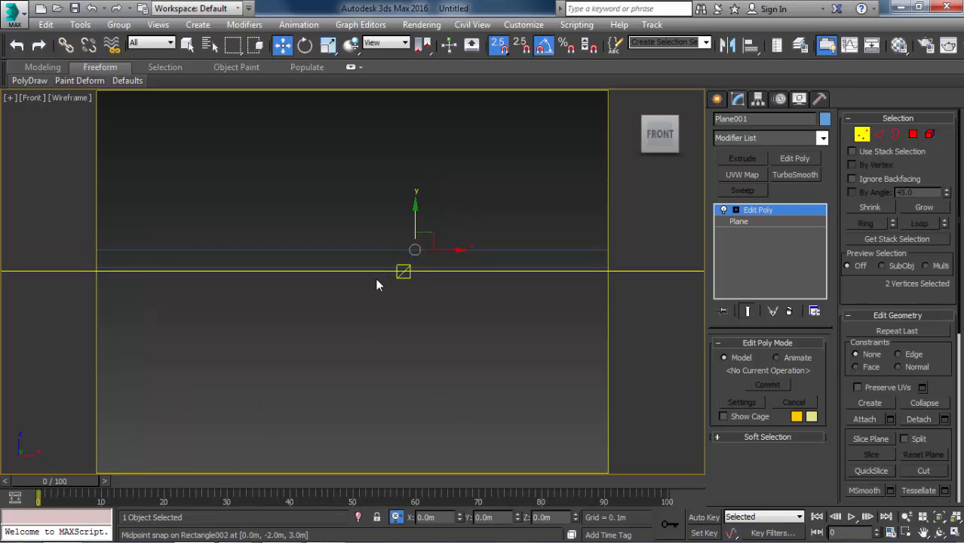
mouse_move(375, 278)
middle_down()
mouse_move(589, 250)
mouse_move(422, 223)
middle_up()
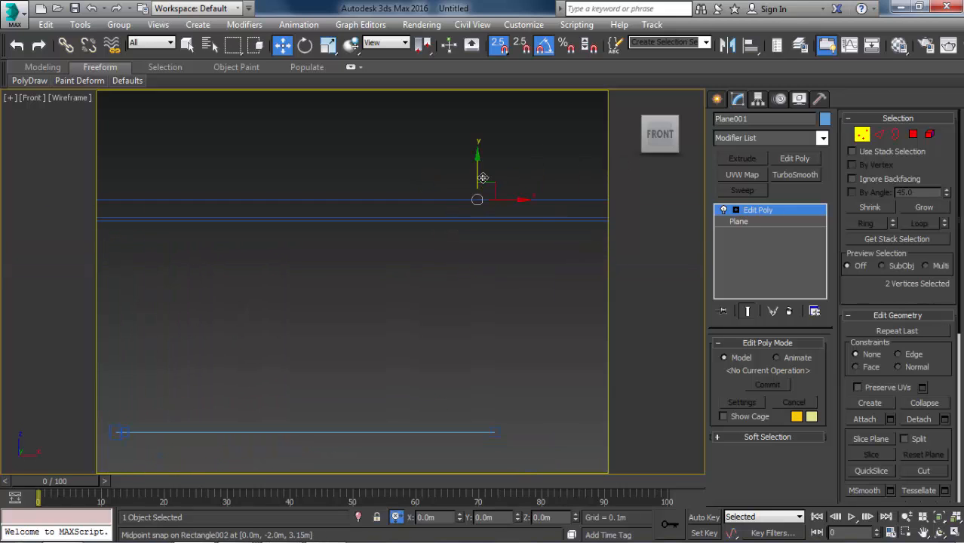
Try to snap the plane's two top vertices down to the ceiling's underside, and undo the moves.
drag(477, 200, 480, 212)
drag(458, 238, 525, 172)
scroll(448, 249, up, 4)
key(ctrl+z)
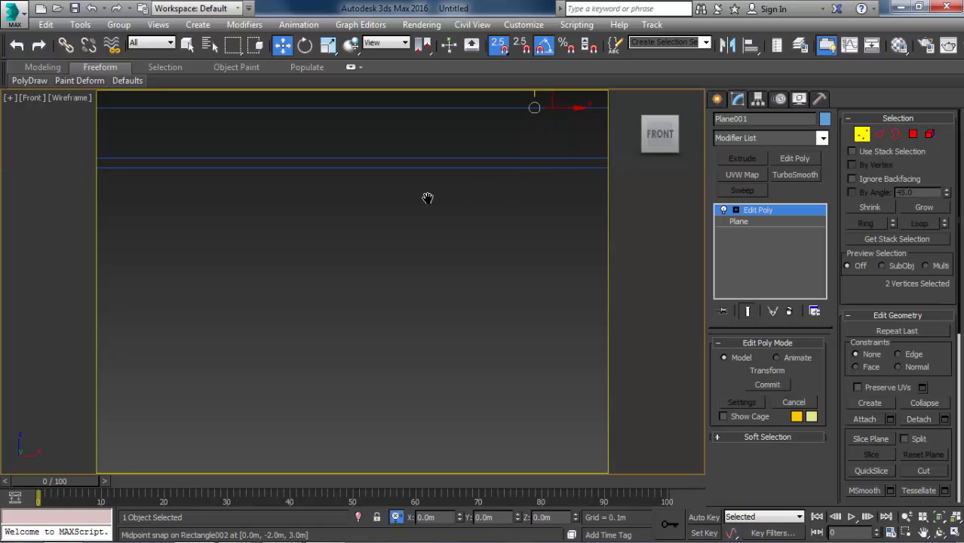
middle_drag(429, 198, 306, 240)
drag(416, 118, 412, 213)
middle_drag(425, 203, 406, 208)
key(ctrl+z)
Lower the plane's two top vertices by a typed Y offset to the ceiling's underside at 3 m height.
scroll(403, 197, down, 8)
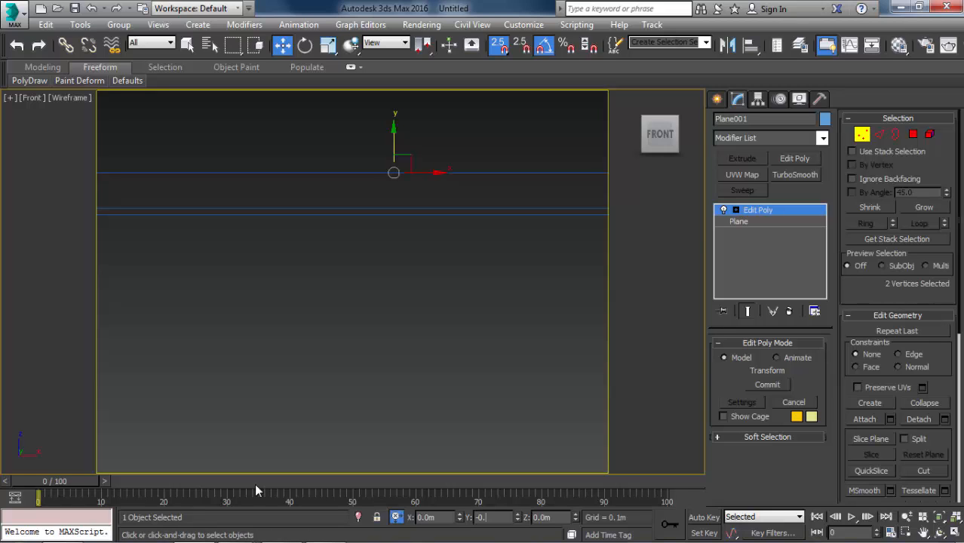
key(Return)
scroll(368, 258, down, 6)
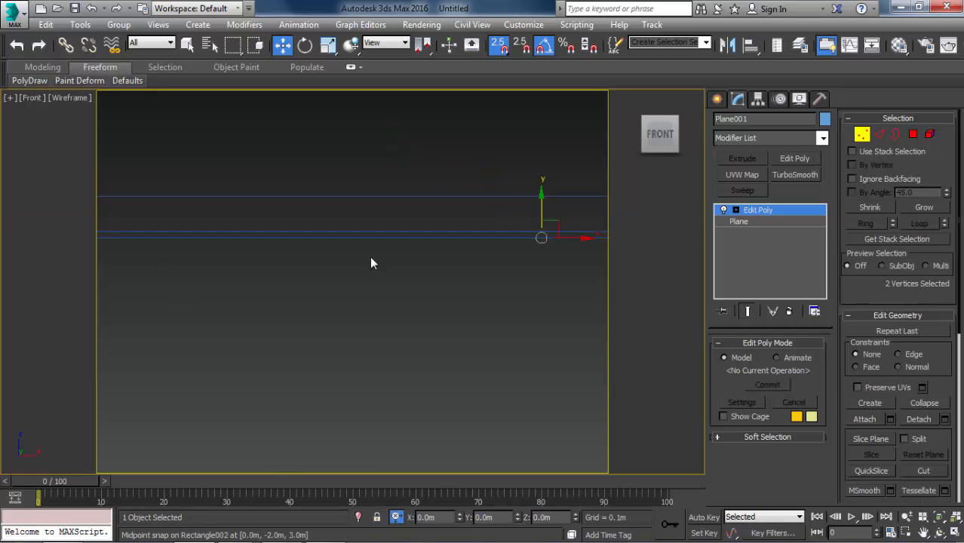
Connect the plane's top and bottom edges with a vertical edge, and connect the three vertical edges with a horizontal row.
key(p)
alt+middle_drag(367, 276, 427, 232)
key(1)
key(2)
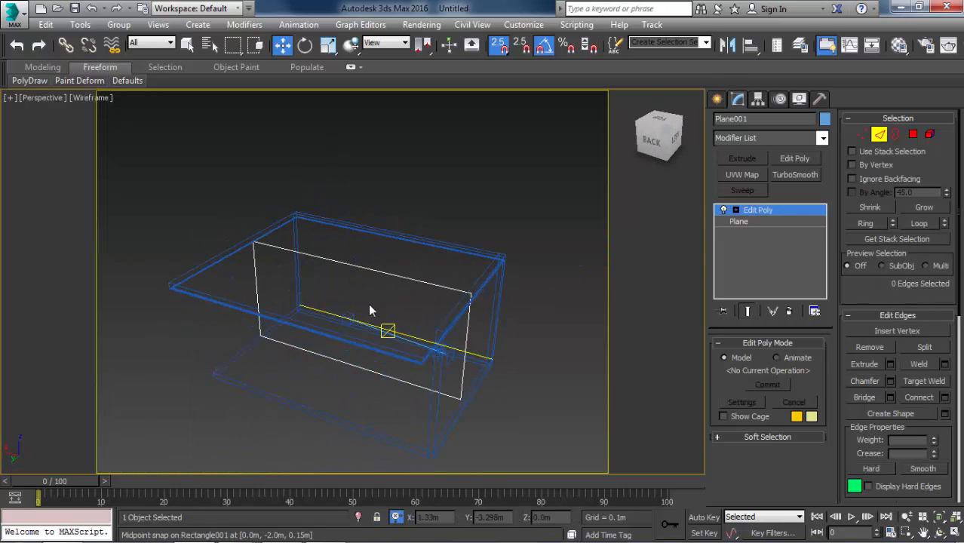
alt+middle_drag(368, 303, 376, 273)
drag(377, 202, 325, 445)
click(922, 397)
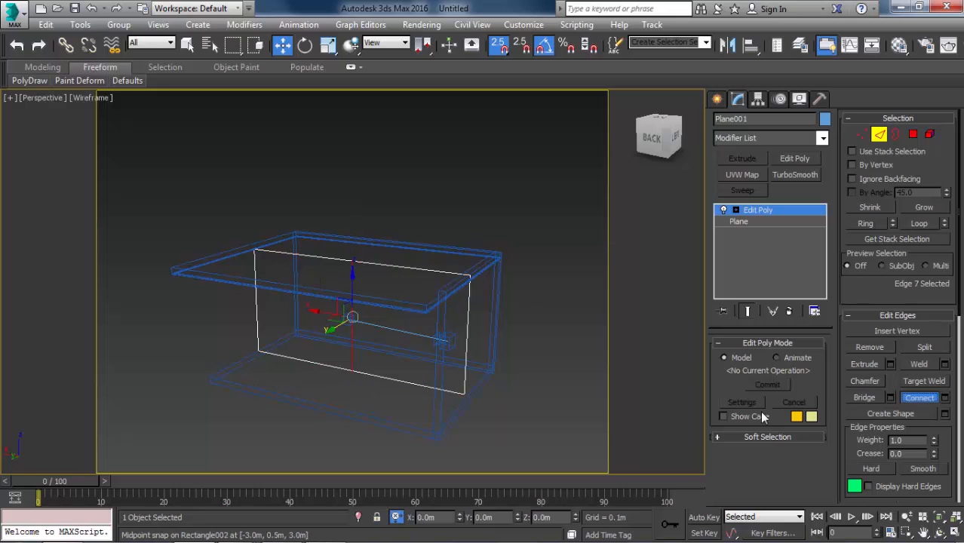
drag(568, 333, 172, 301)
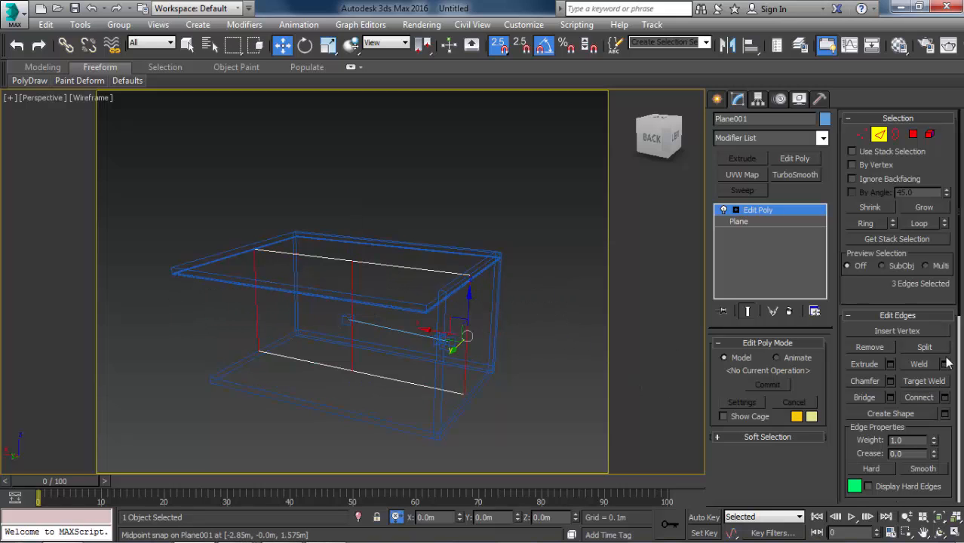
click(917, 397)
Raise the horizontal edge row into the upper part of the plane with snapping off, using Y offsets in the front view.
key(l)
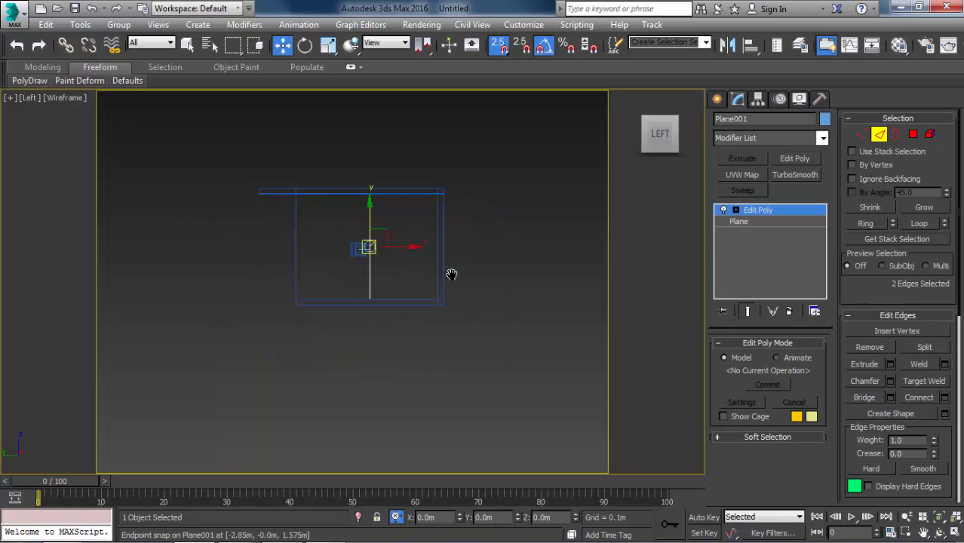
key(f)
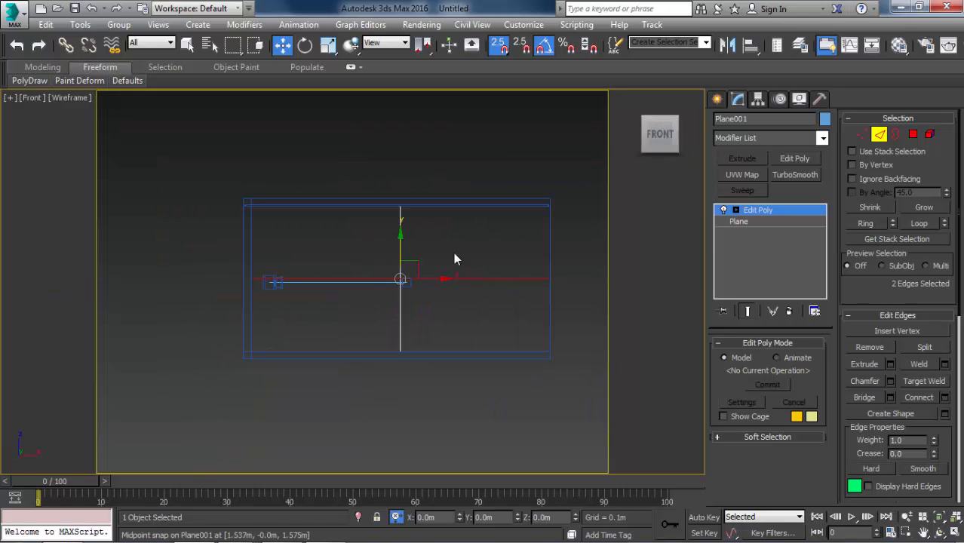
key(s)
click(550, 517)
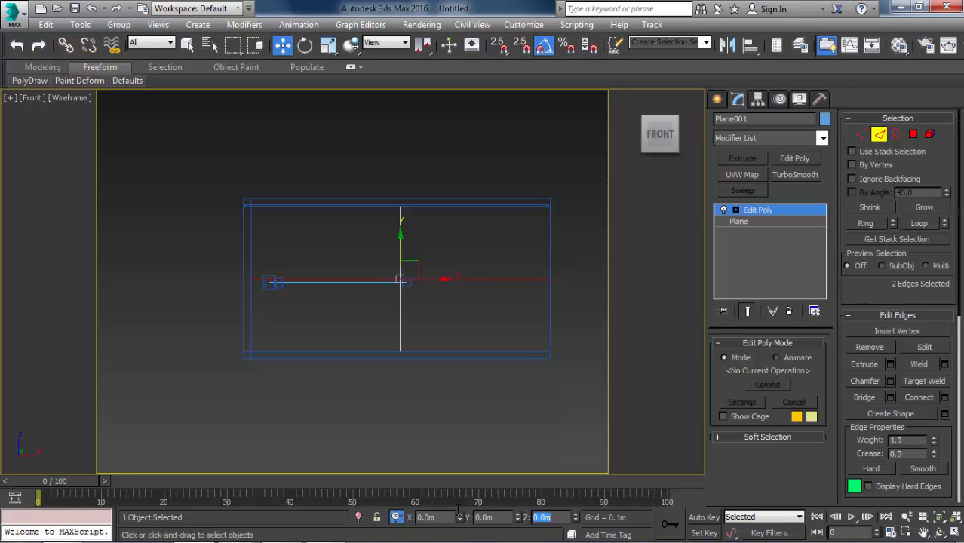
middle_drag(457, 352, 534, 369)
key(f)
key(z)
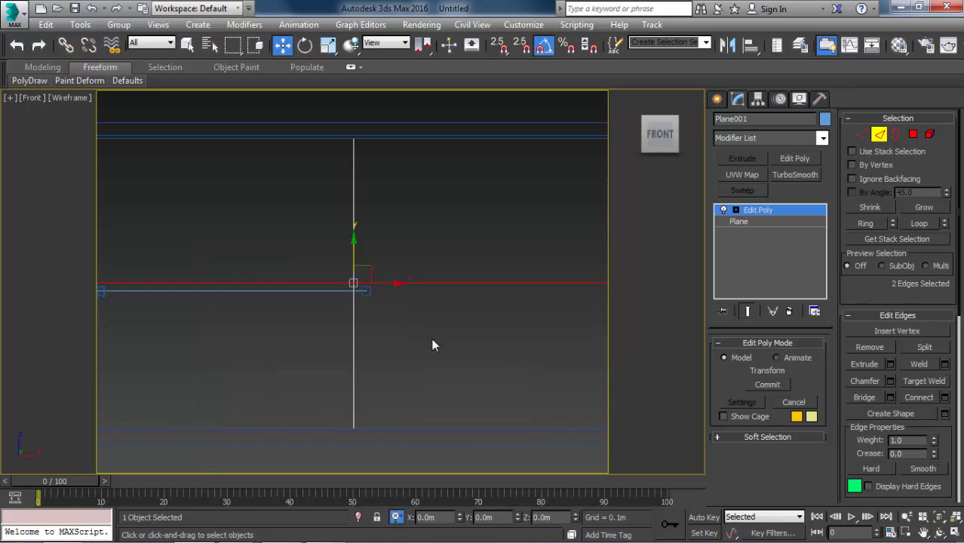
key(ctrl+z)
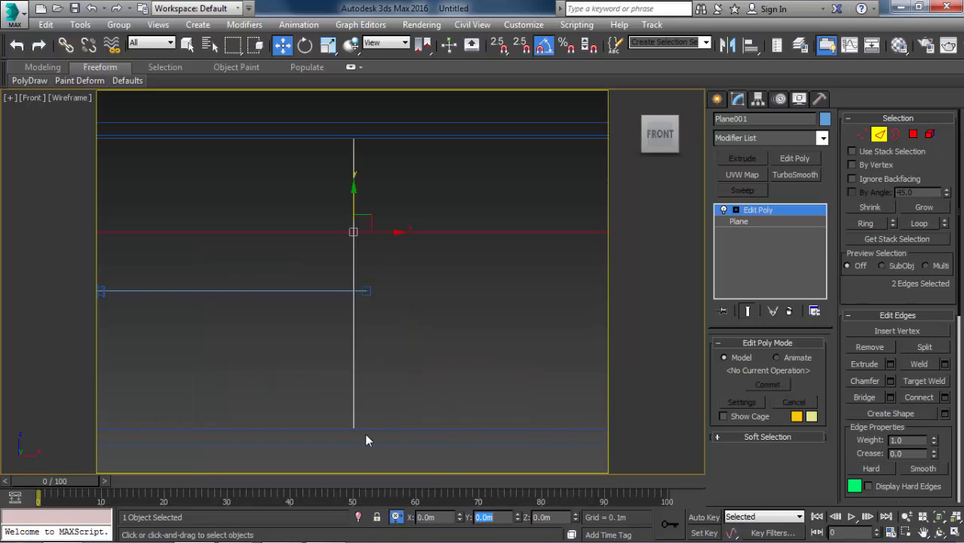
middle_drag(343, 268, 403, 285)
scroll(403, 285, down, 2)
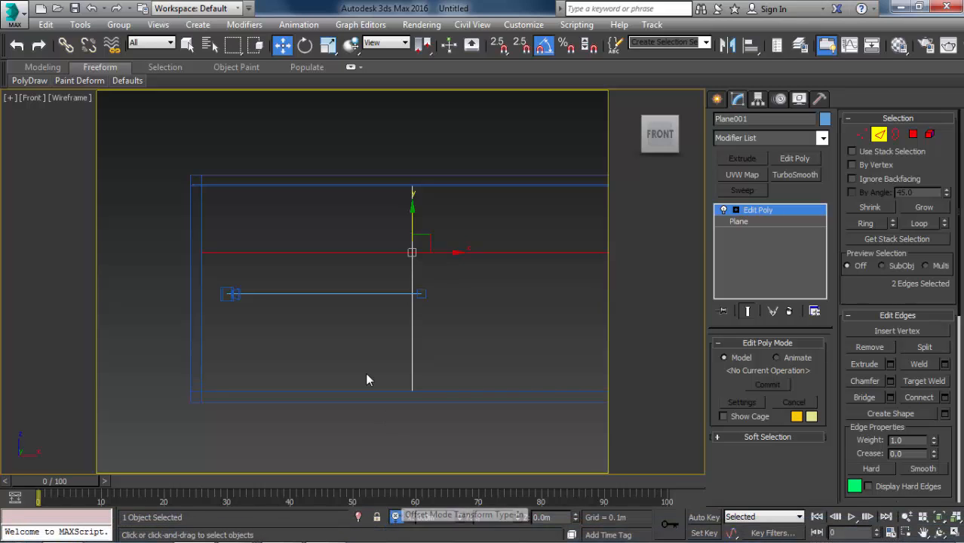
key(Return)
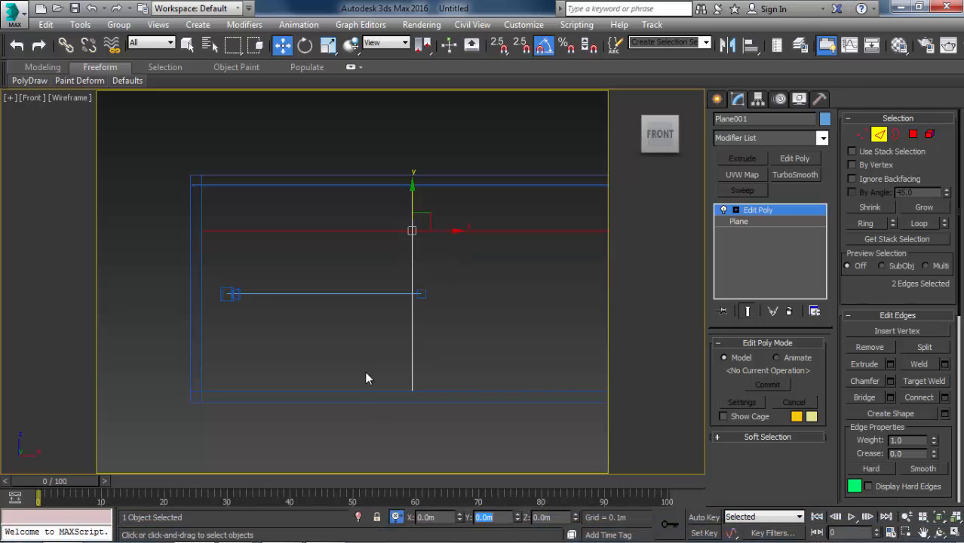
Lower the horizontal edge row by 0.1 m in the front view.
middle_drag(467, 243, 440, 244)
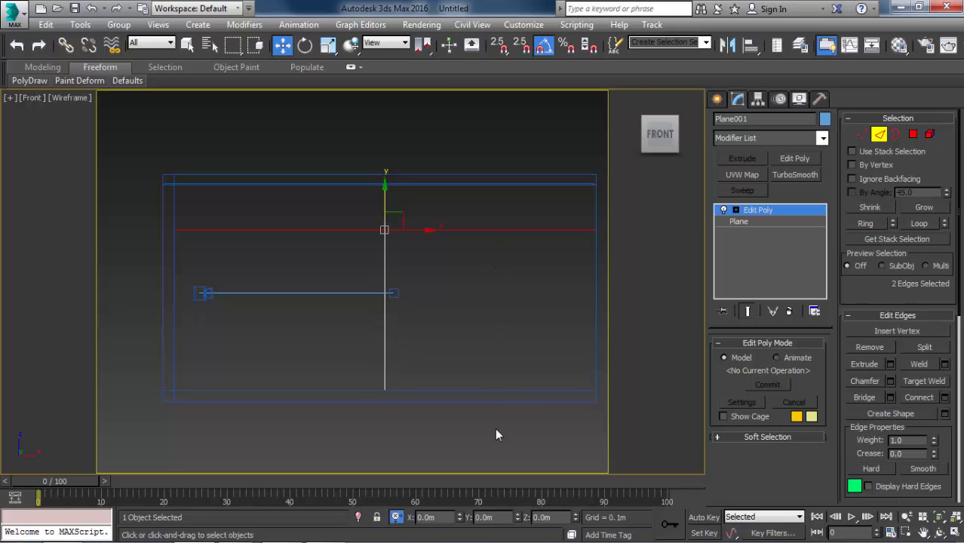
double_click(494, 517)
text(-)
text(.)
text(2)
key(BackSpace)
text(1)
key(Return)
middle_drag(360, 371, 340, 352)
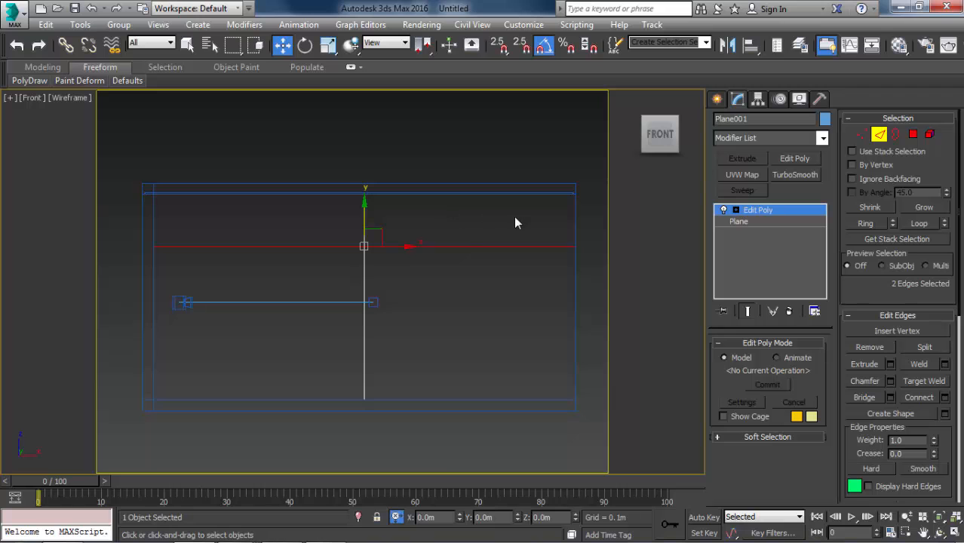
Select all four polygons of the plane in a shaded view, and leave polygon editing with the edged faces hidden.
alt+middle_drag(468, 276, 383, 297)
key(4)
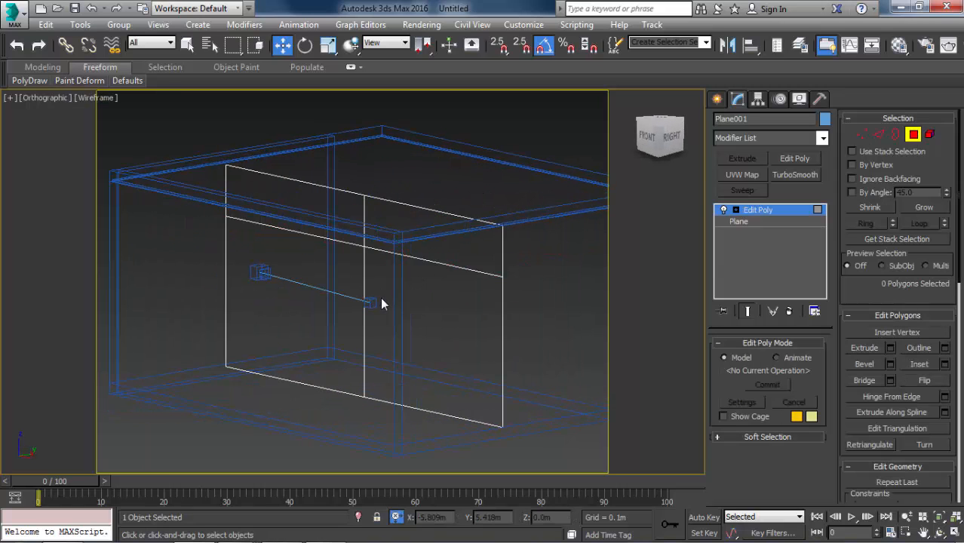
key(F3)
alt+middle_drag(432, 329, 329, 336)
click(328, 336)
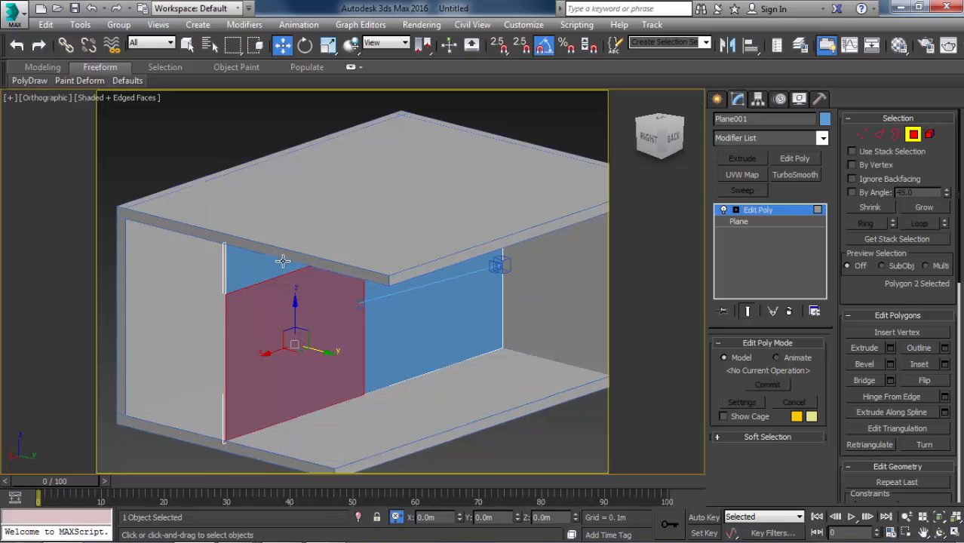
alt+middle_drag(350, 269, 363, 237)
ctrl+click(394, 242)
ctrl+click(400, 292)
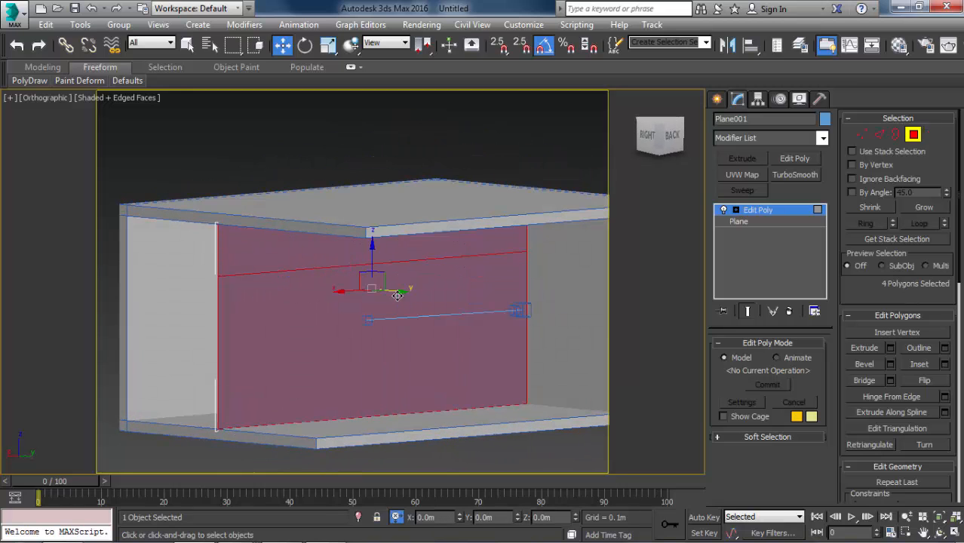
key(q)
mouse_move(379, 304)
alt+middle_down()
mouse_move(343, 279)
mouse_move(365, 312)
mouse_move(356, 305)
alt+middle_up()
key(F4)
key(4)
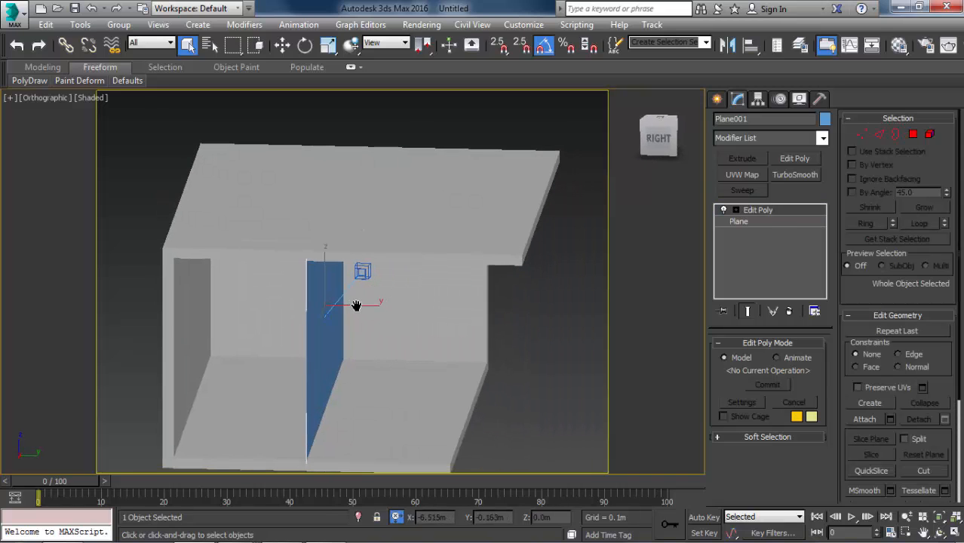
Move the whole plane along Y in the wireframe top view, snapped to the floor's edge at Y 2 m.
key(w)
key(t)
key(F3)
scroll(377, 327, down, 3)
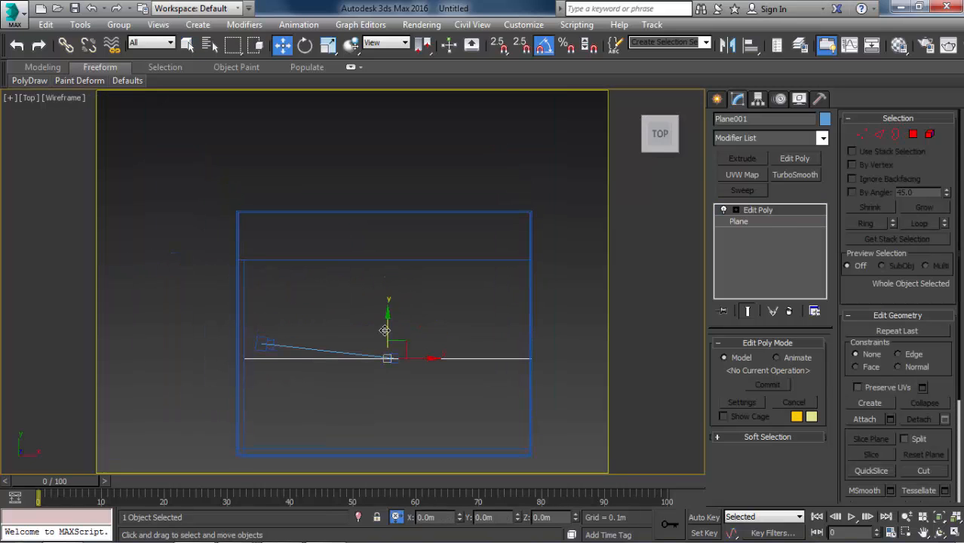
key(s)
drag(389, 293, 386, 258)
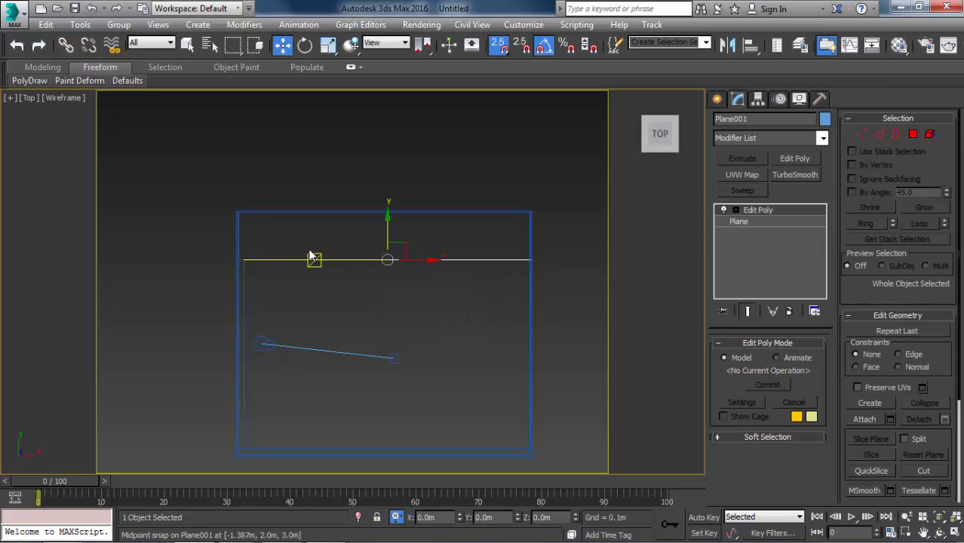
Examine how the plane's ends align with the side wall and the floor's edge in the top view.
scroll(312, 250, up, 3)
middle_drag(393, 256, 312, 250)
scroll(224, 250, down, 2)
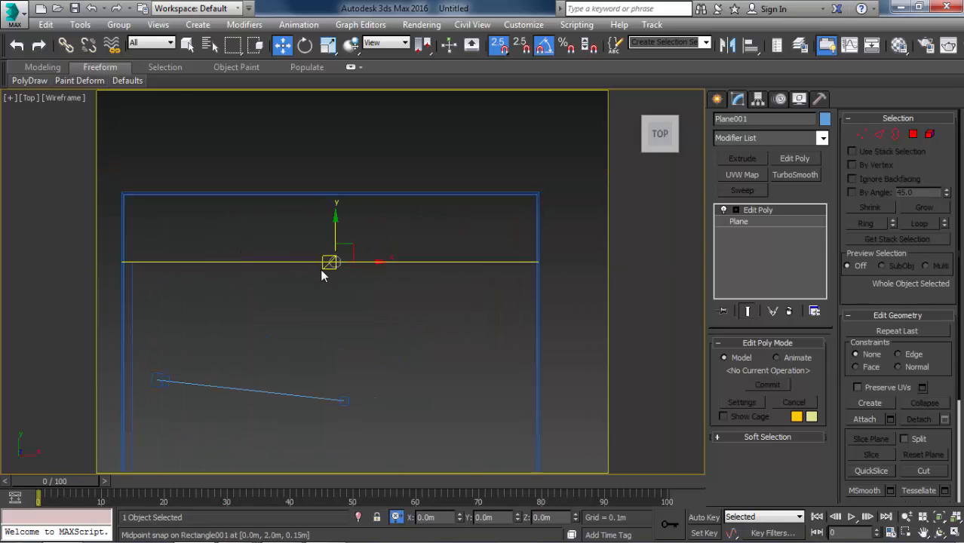
scroll(234, 264, up, 2)
middle_drag(233, 264, 191, 260)
scroll(28, 254, up, 3)
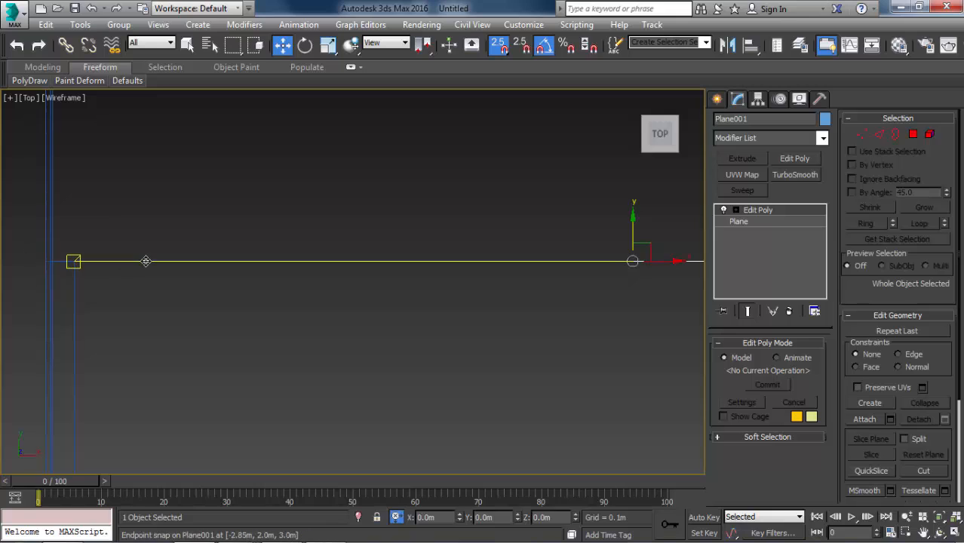
scroll(252, 288, down, 3)
scroll(274, 281, down, 2)
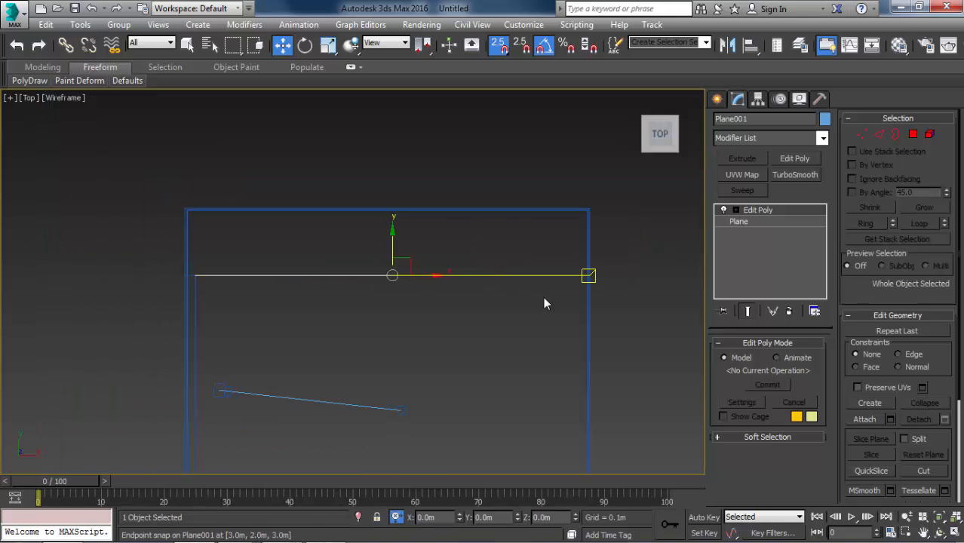
Offset the plane by -0.175 m along Y, inward from the floor's edge.
scroll(428, 298, up, 4)
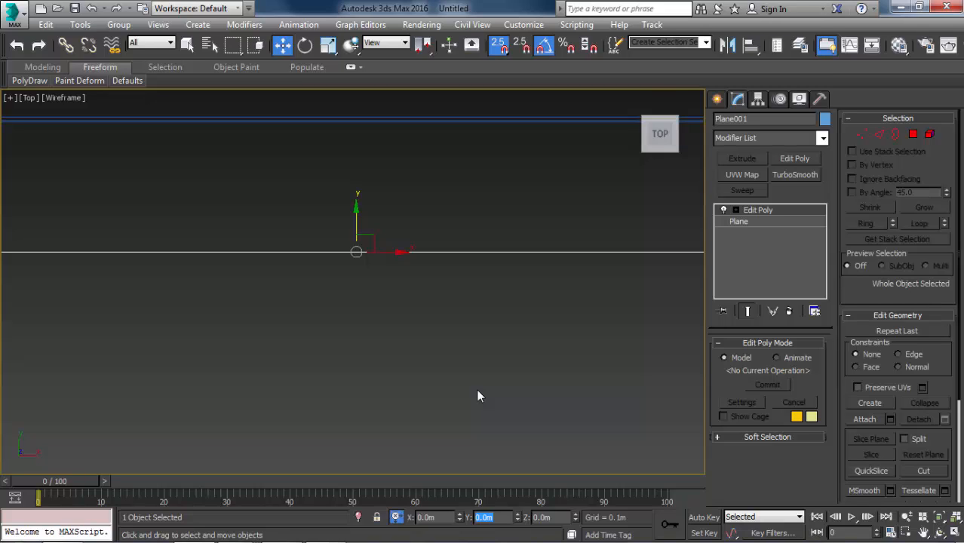
text(-0.175)
key(Return)
scroll(421, 254, down, 3)
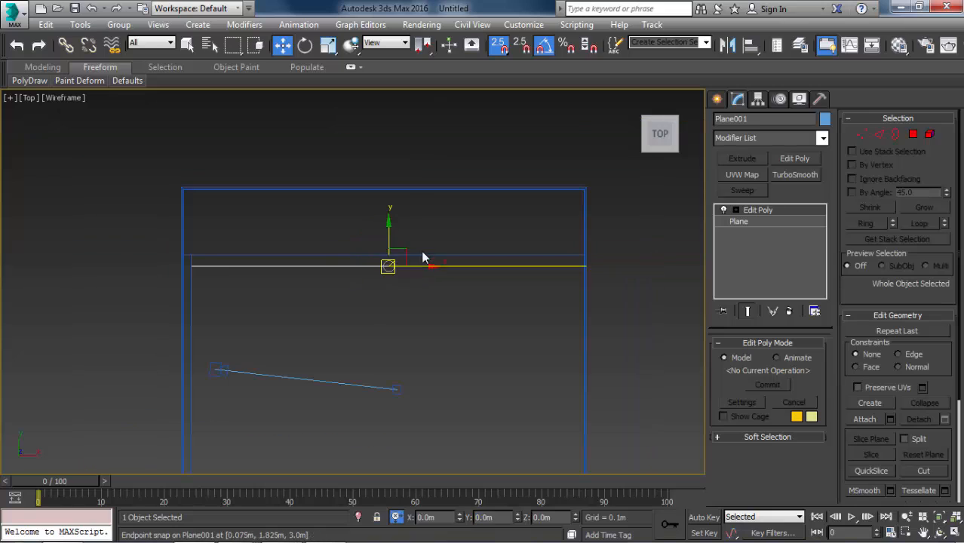
scroll(299, 266, up, 2)
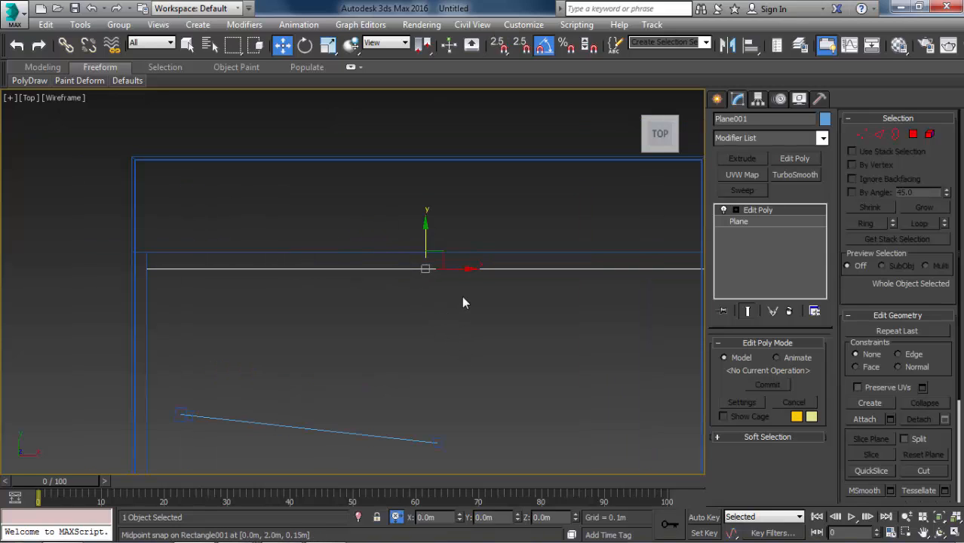
scroll(460, 220, up, 2)
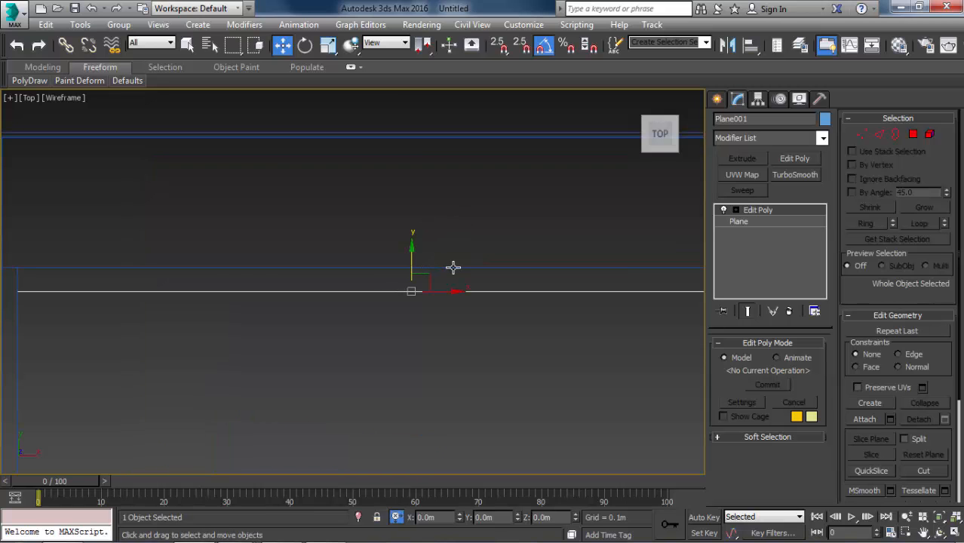
Check the window layout in the reference image 6.jpg in Windows Photo Viewer, and return to 3ds Max.
key(alt+Tab)
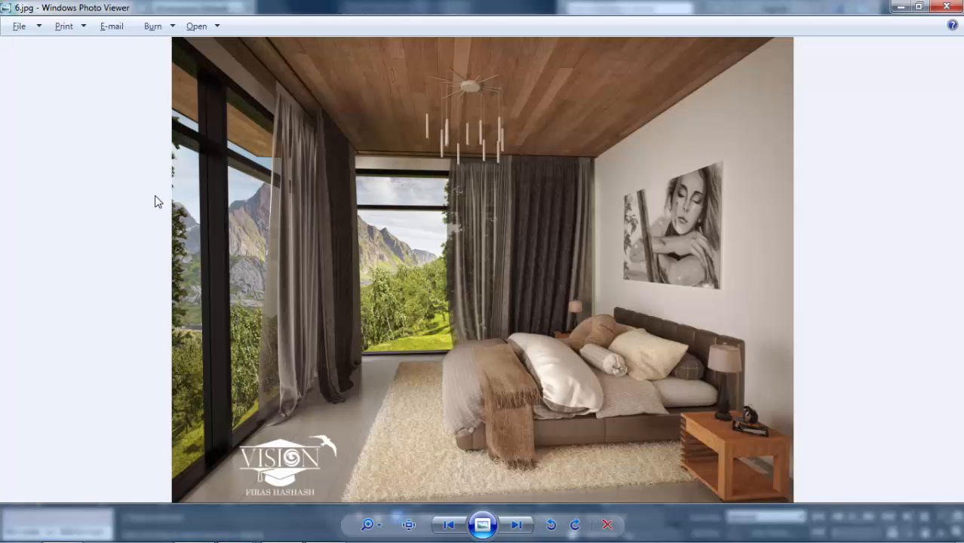
scroll(153, 196, up, 3)
drag(108, 219, 402, 233)
key(alt+Tab)
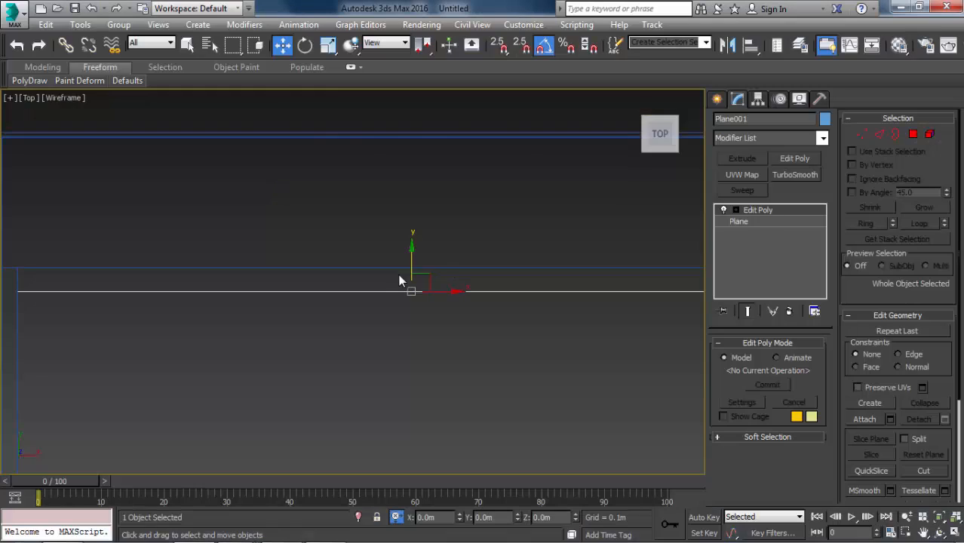
Switch to polygon level on the plane and show its four panels in a shaded perspective view from inside the room.
alt+middle_drag(400, 278, 507, 248)
key(4)
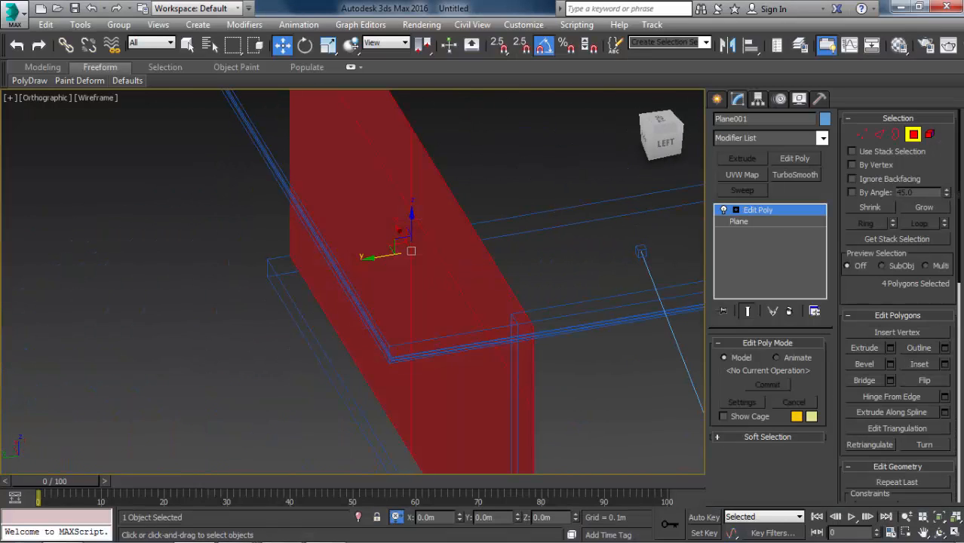
mouse_move(436, 207)
alt+middle_down()
mouse_move(452, 199)
mouse_move(335, 237)
alt+middle_up()
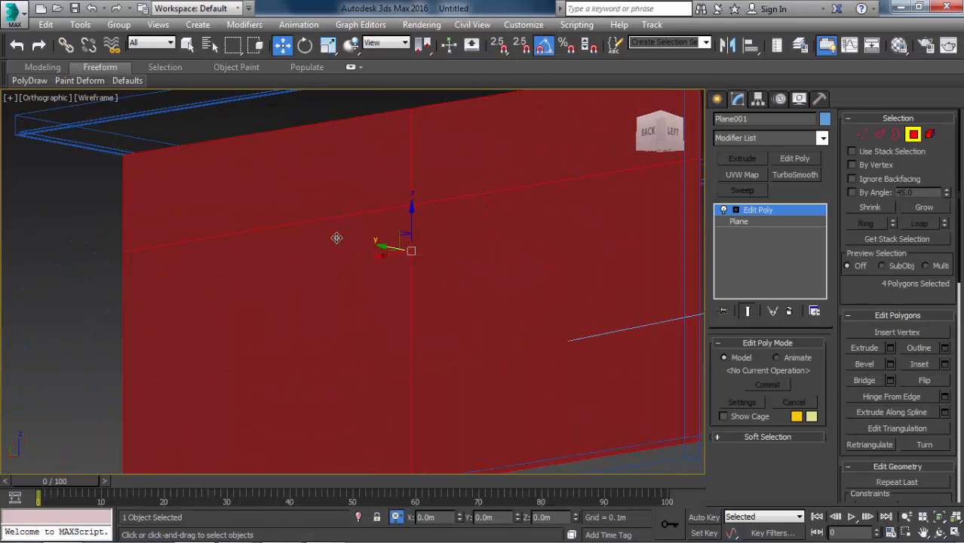
key(F3)
key(p)
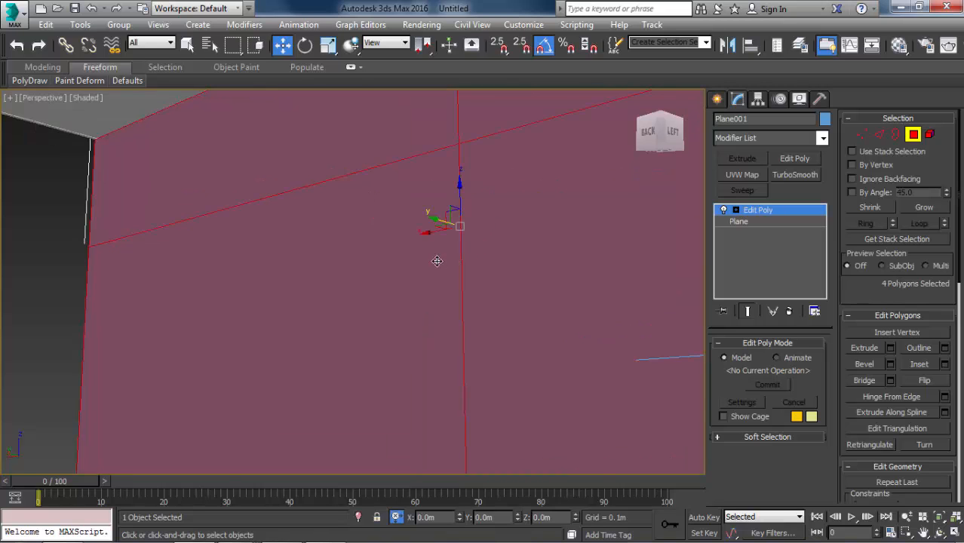
scroll(437, 260, down, 3)
middle_drag(437, 260, 476, 299)
alt+middle_drag(403, 285, 626, 314)
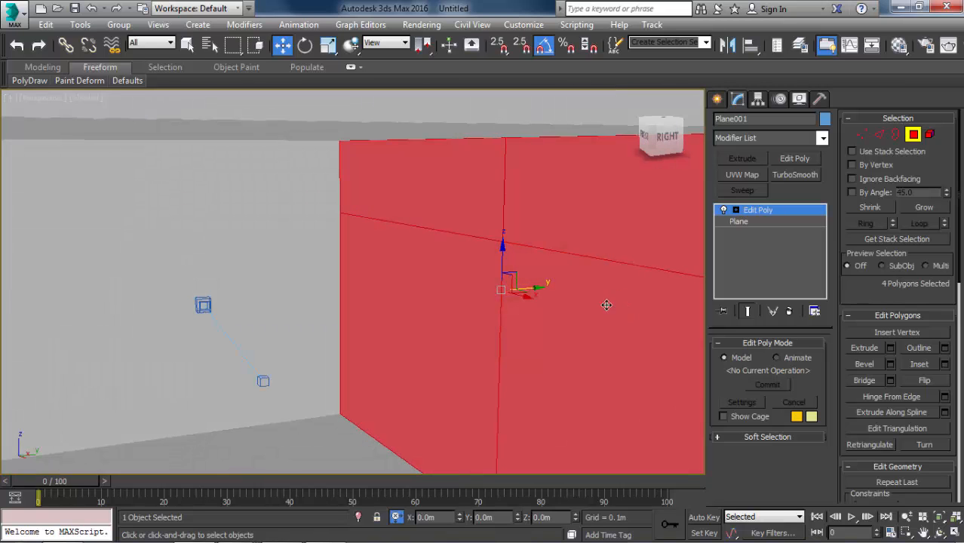
Inset the four selected polygons individually, using the By Polygon option with an amount of 0.03 m.
click(945, 363)
click(376, 289)
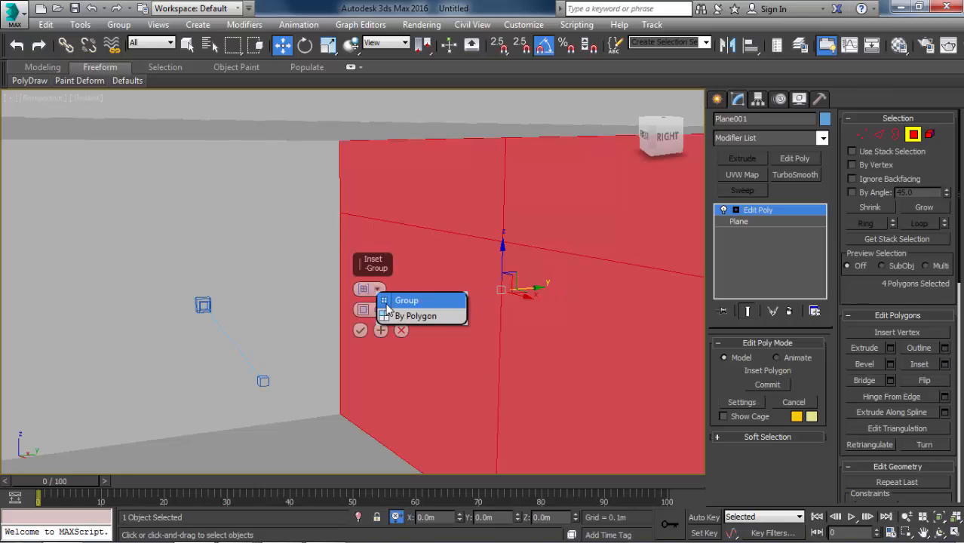
click(411, 314)
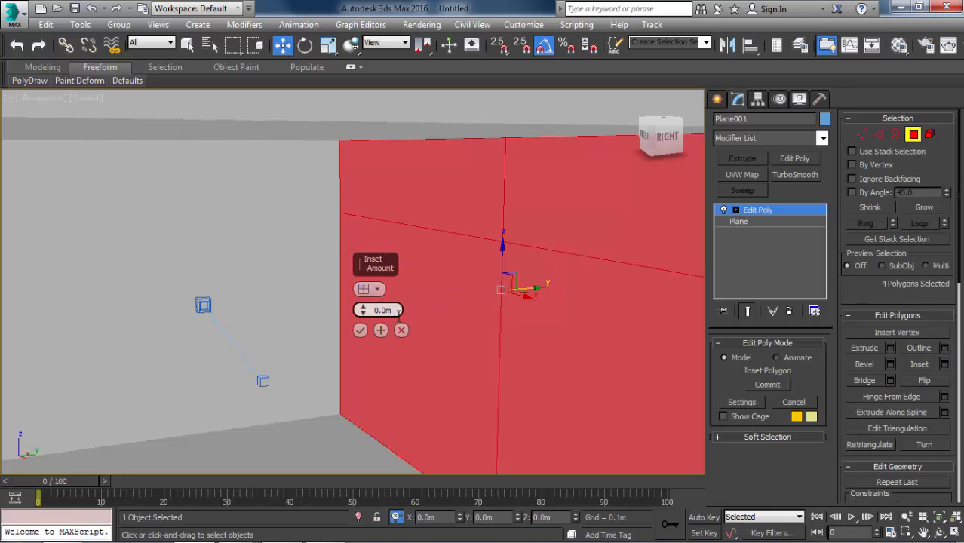
double_click(397, 312)
text(0.03)
key(Return)
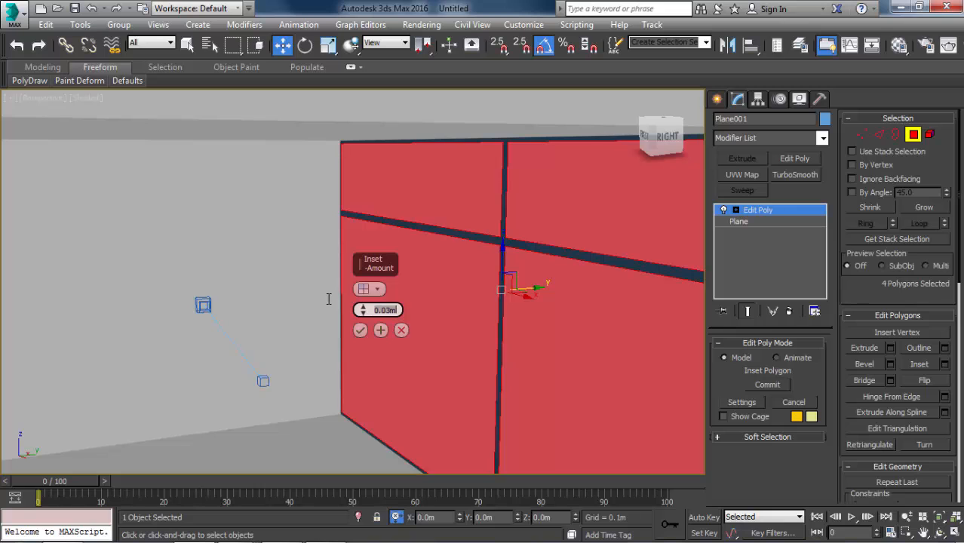
click(362, 333)
Bevel the four inset window panels with a height of -0.1 m and an outline of 0 m.
alt+middle_drag(428, 272, 512, 267)
scroll(466, 272, up, 3)
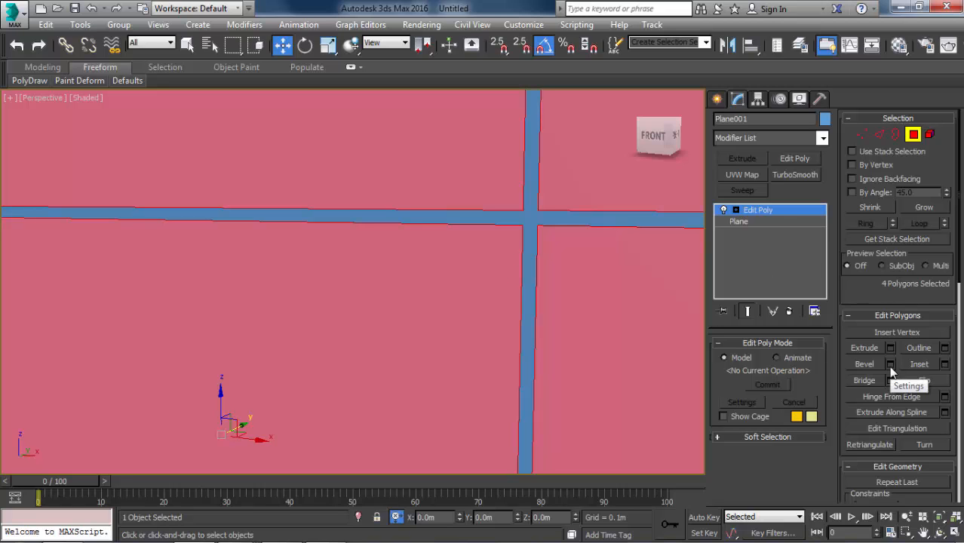
click(891, 365)
alt+middle_drag(585, 324, 671, 326)
drag(362, 309, 379, 420)
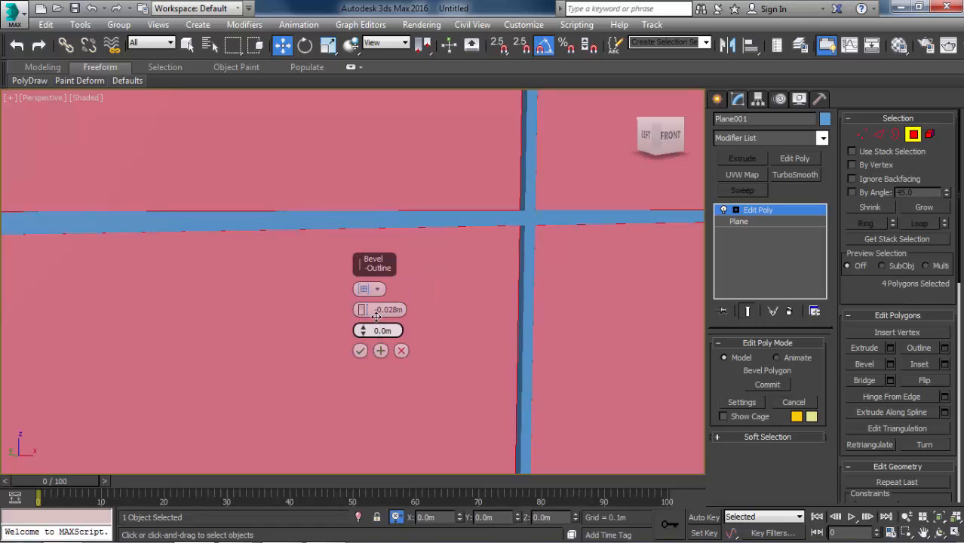
drag(388, 313, 500, 312)
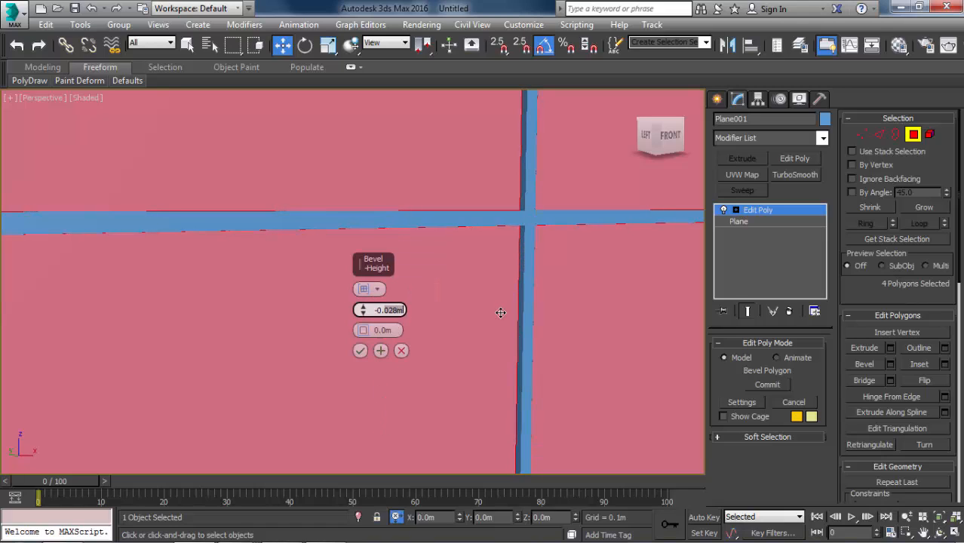
text(1)
key(Return)
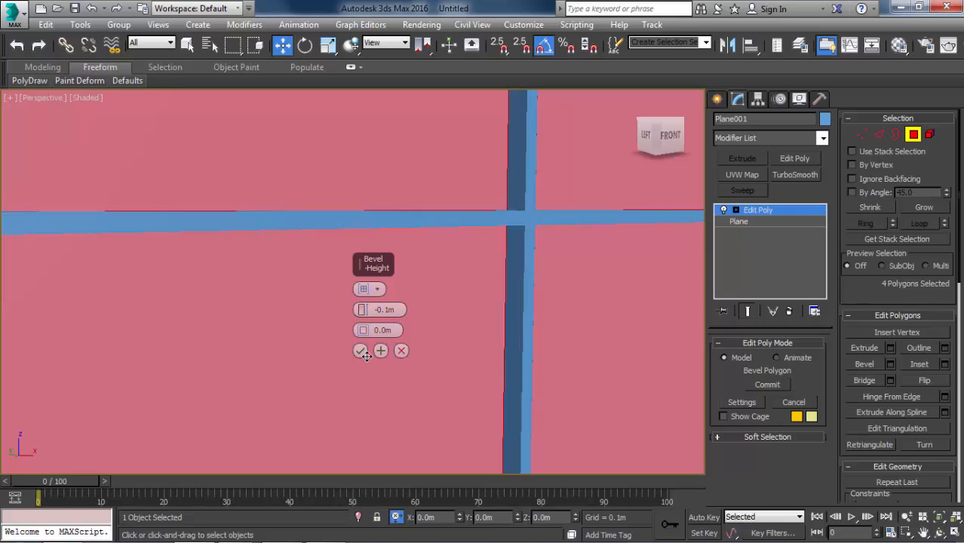
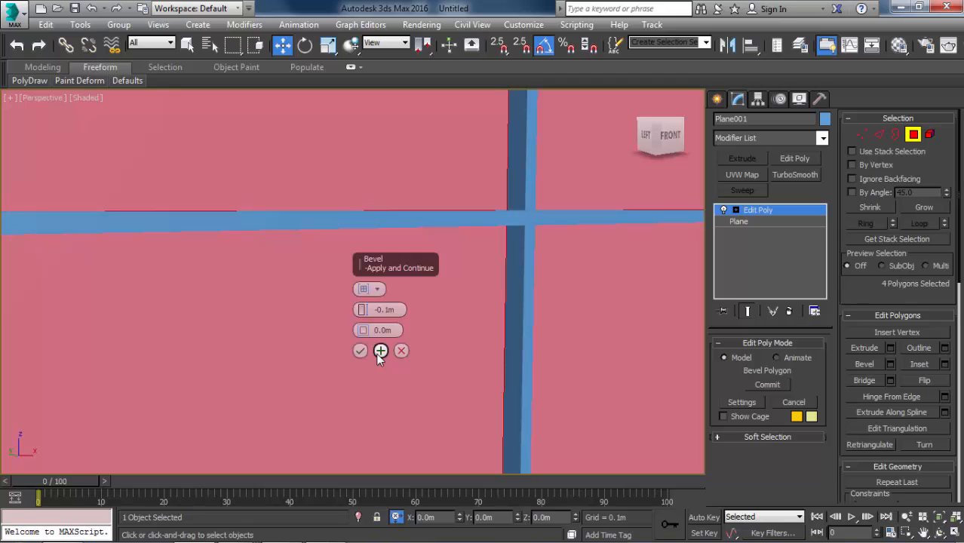
Add another bevel to the four window panels with a height of 0 m and an outline of 0.025 m.
click(380, 351)
right_click(360, 310)
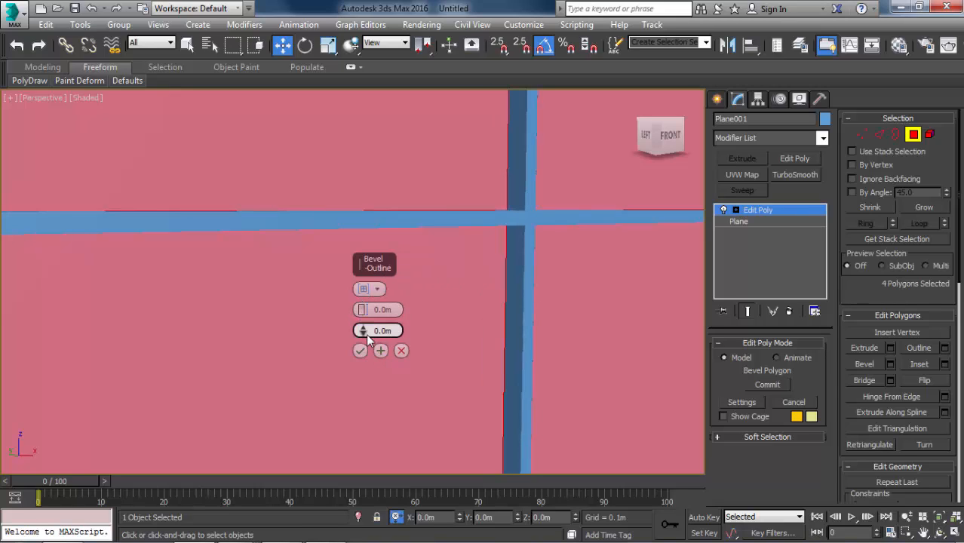
mouse_move(366, 334)
mouse_down()
mouse_move(366, 405)
mouse_move(362, 323)
mouse_up()
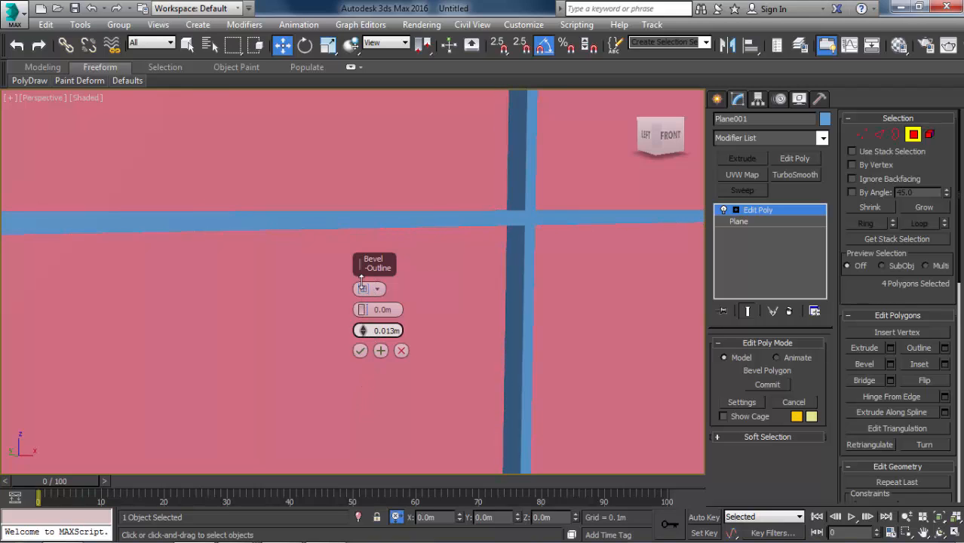
double_click(372, 331)
text(0.025)
key(Return)
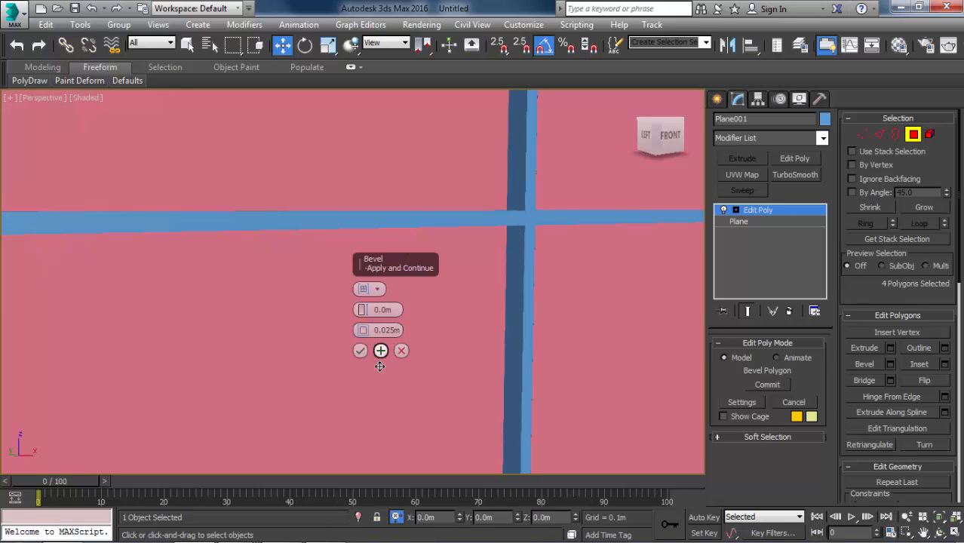
Bevel the four panels deeper with a height of -0.025 m and an outline of 0 m.
click(373, 310)
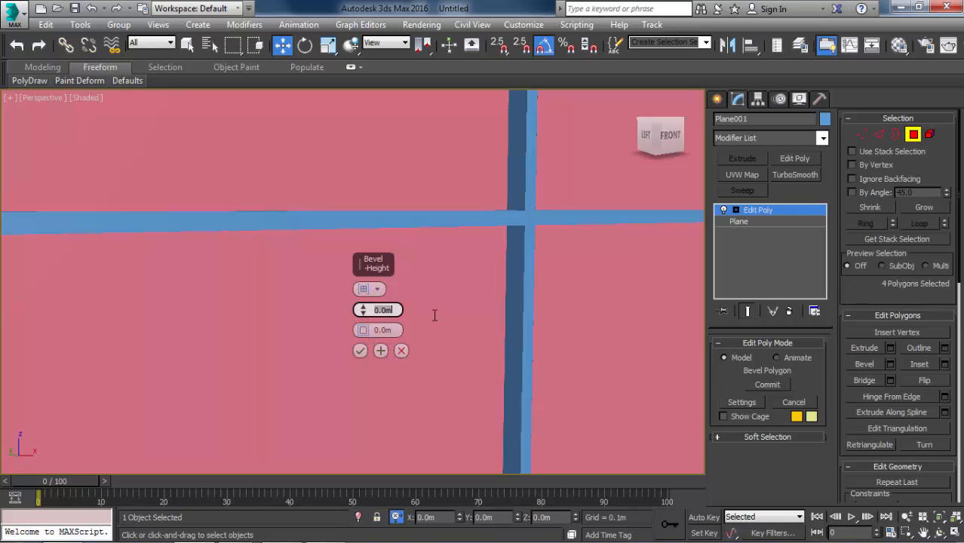
text(0.025)
key(Return)
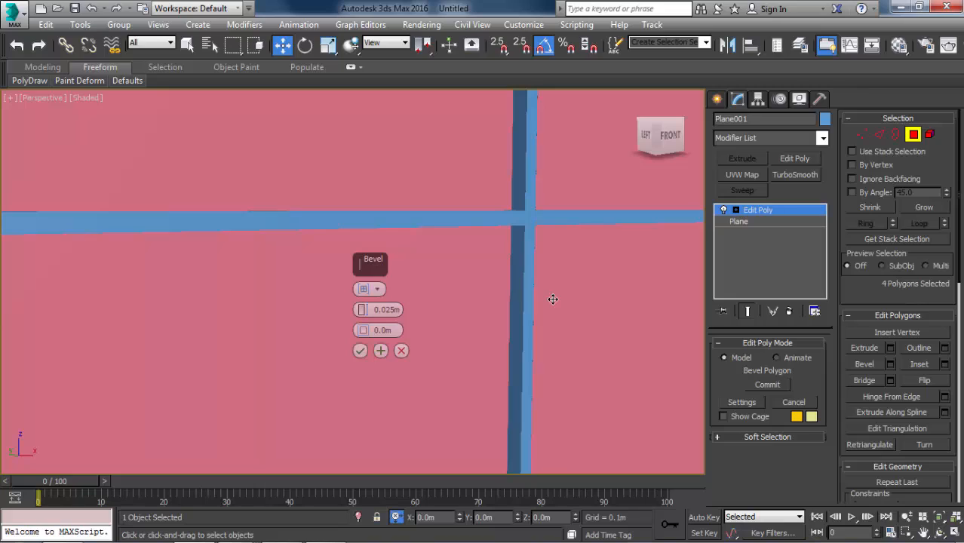
text(-)
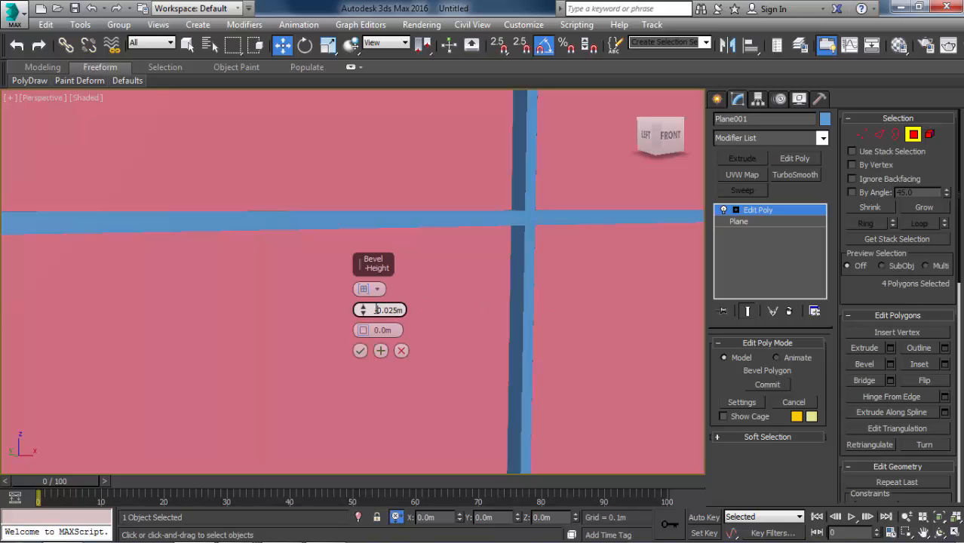
key(Return)
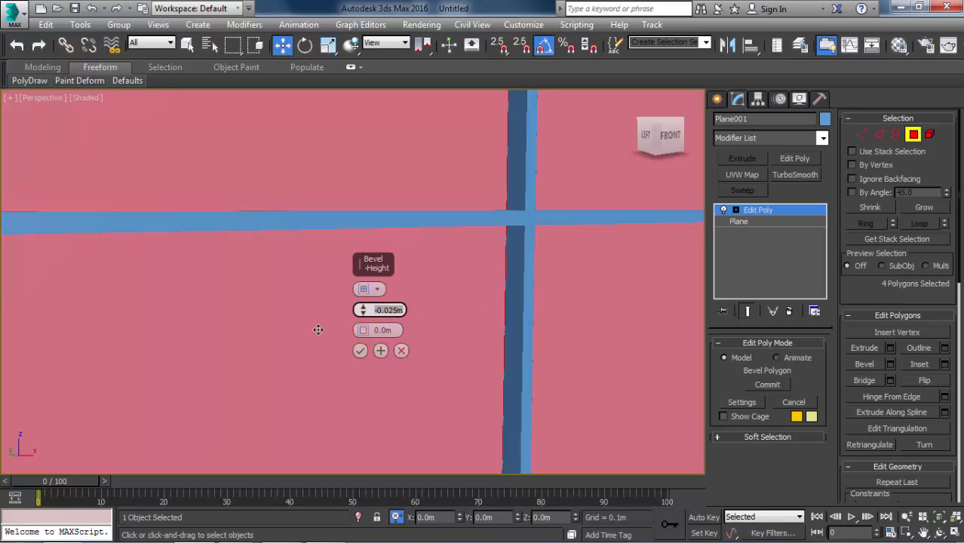
click(381, 351)
Bevel the four panels inward with an outline of -0.025 m and a height of 0 m.
click(381, 331)
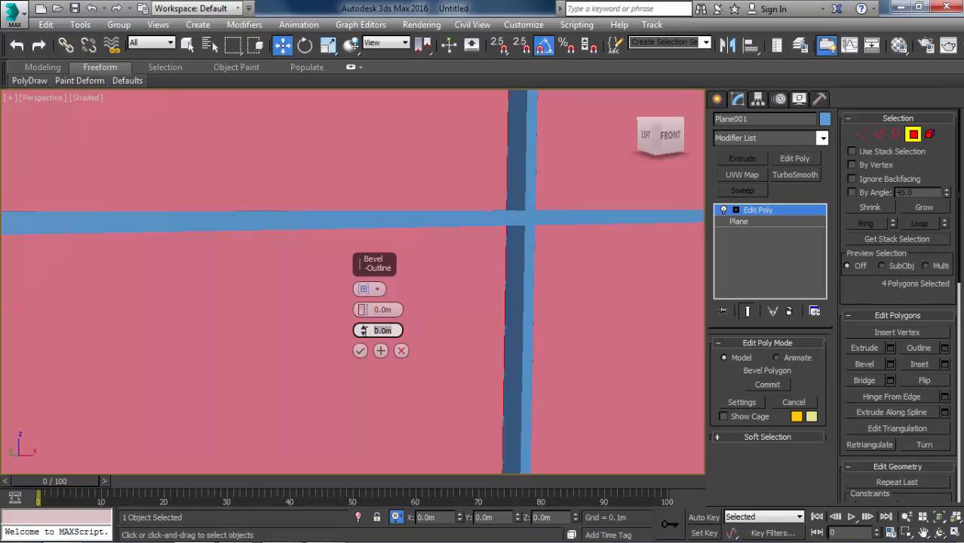
text(0.0)
key(Return)
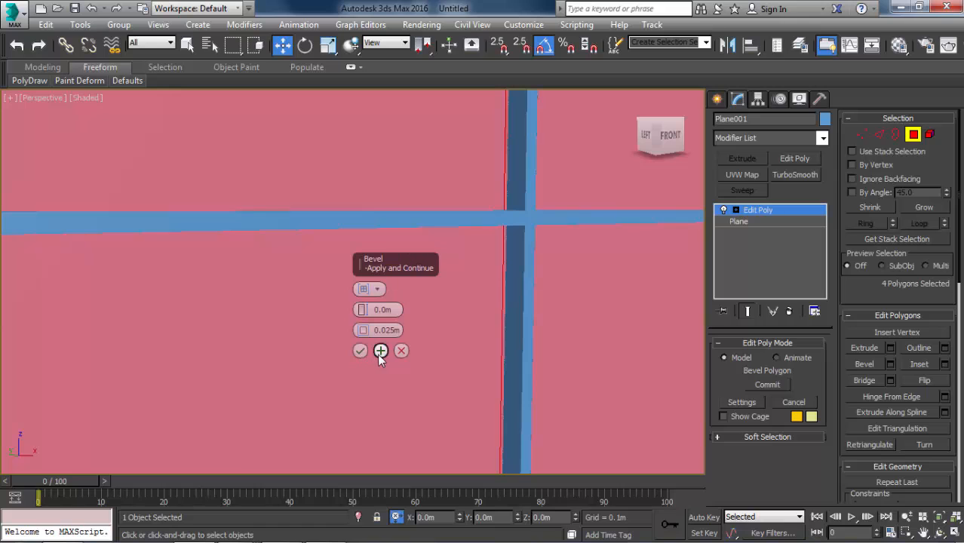
alt+middle_drag(456, 313, 570, 313)
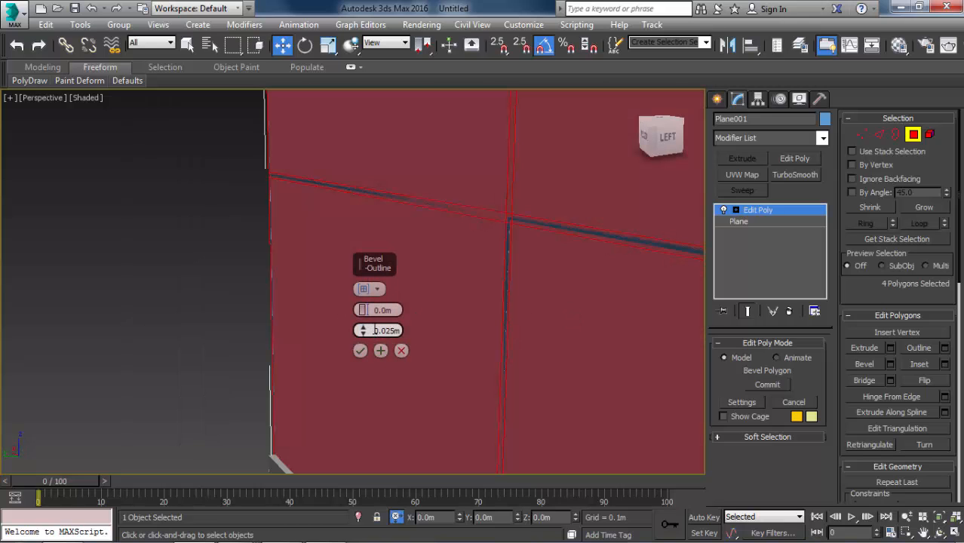
drag(368, 336, 354, 517)
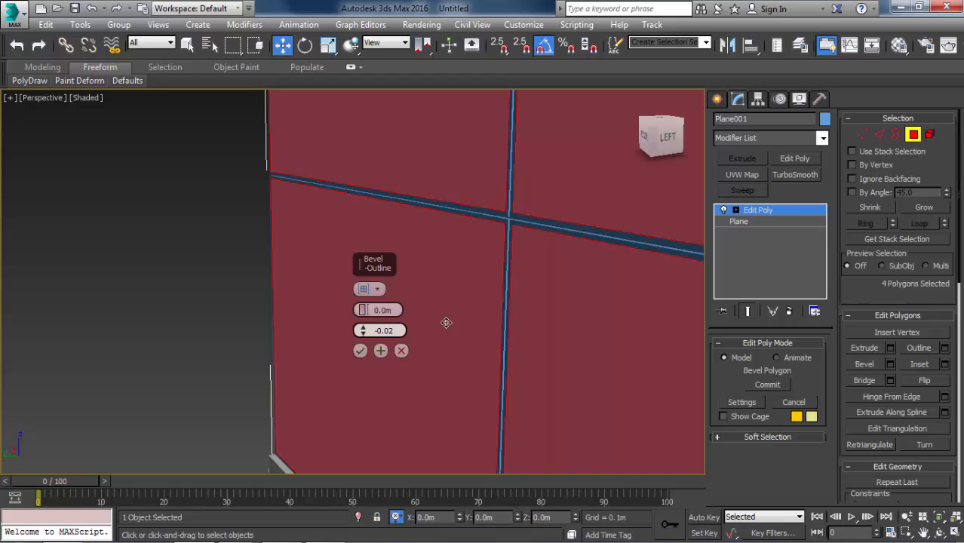
key(Return)
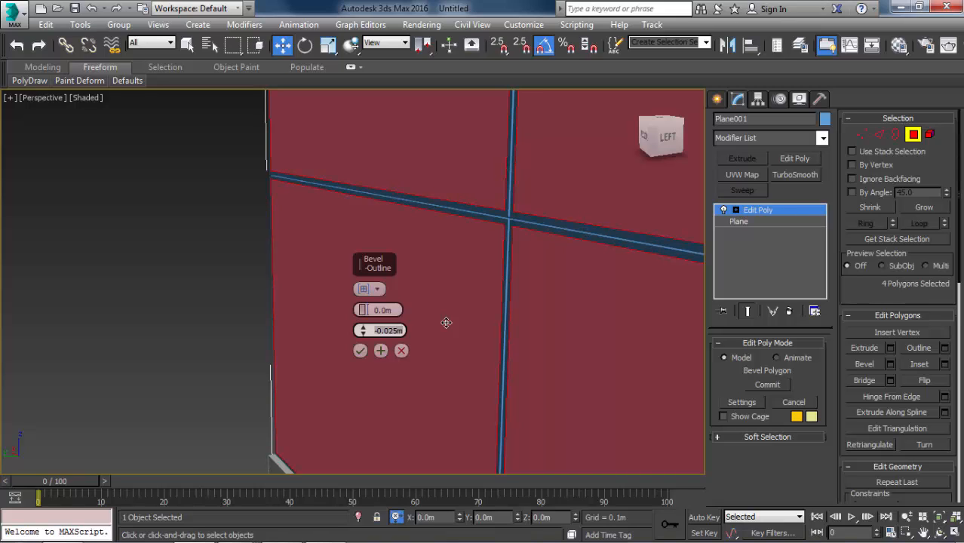
click(381, 351)
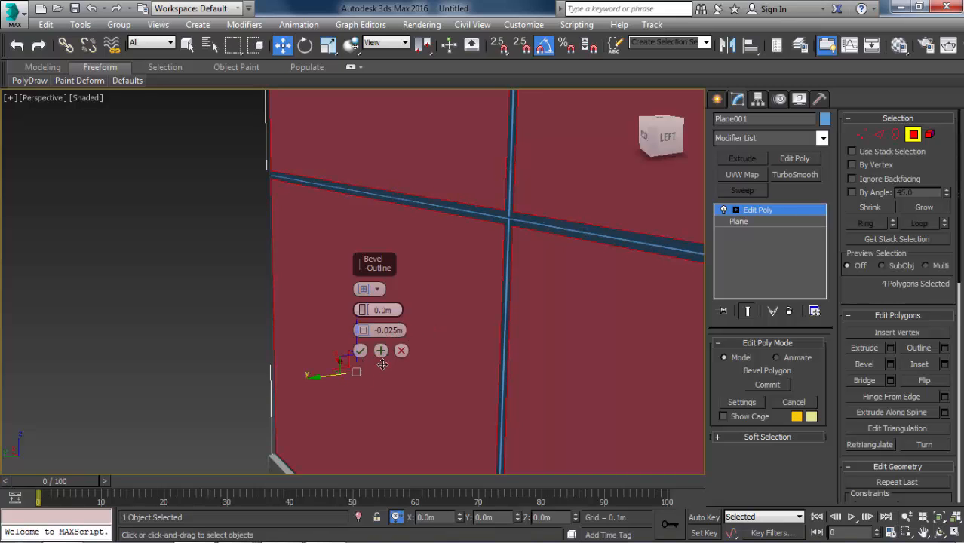
click(381, 351)
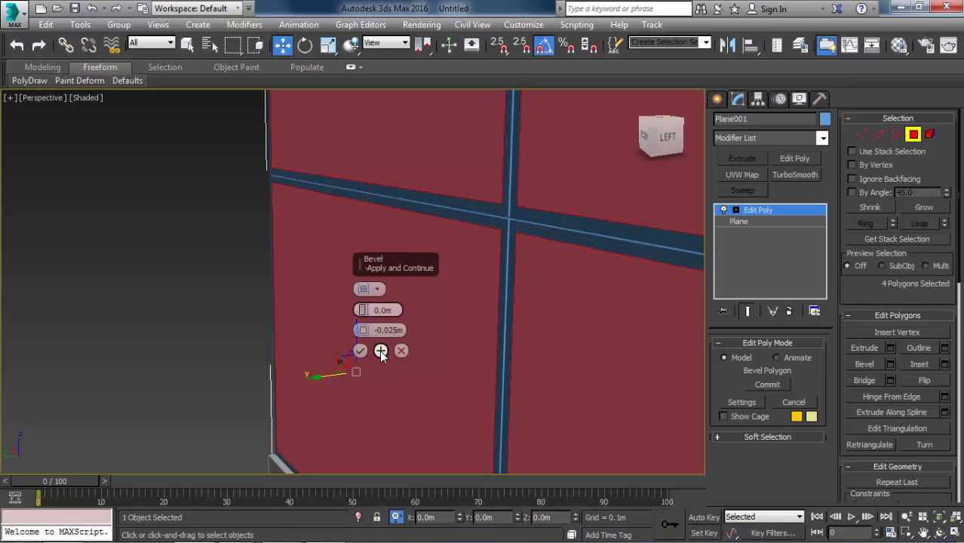
Finish the frame profile with one more bevel of the panels, using a negative height and an outline of 0 m.
right_click(361, 328)
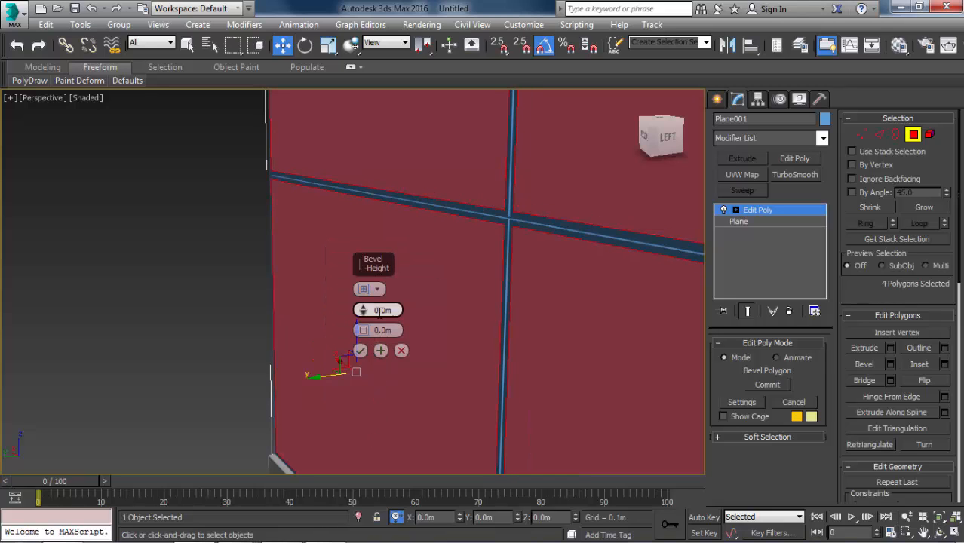
drag(363, 317, 389, 317)
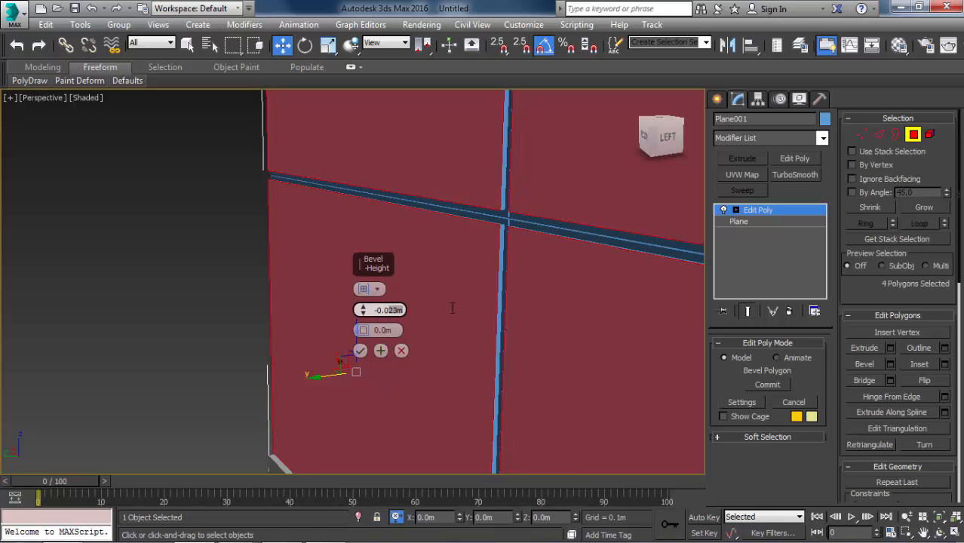
click(361, 350)
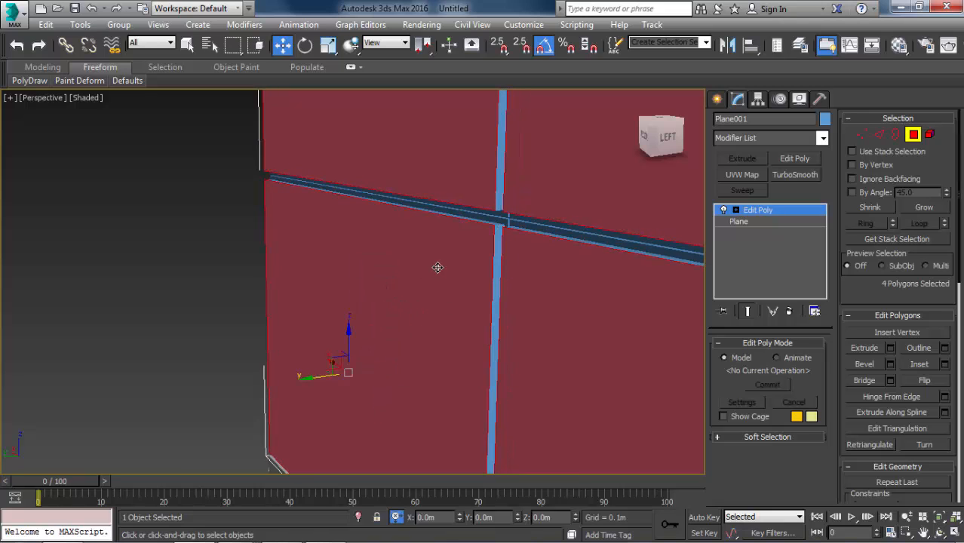
Turn on edged faces and examine the stepped profile of the window frame from inside and outside the room.
alt+middle_drag(374, 300, 270, 362)
scroll(280, 244, down, 2)
middle_drag(419, 360, 209, 276)
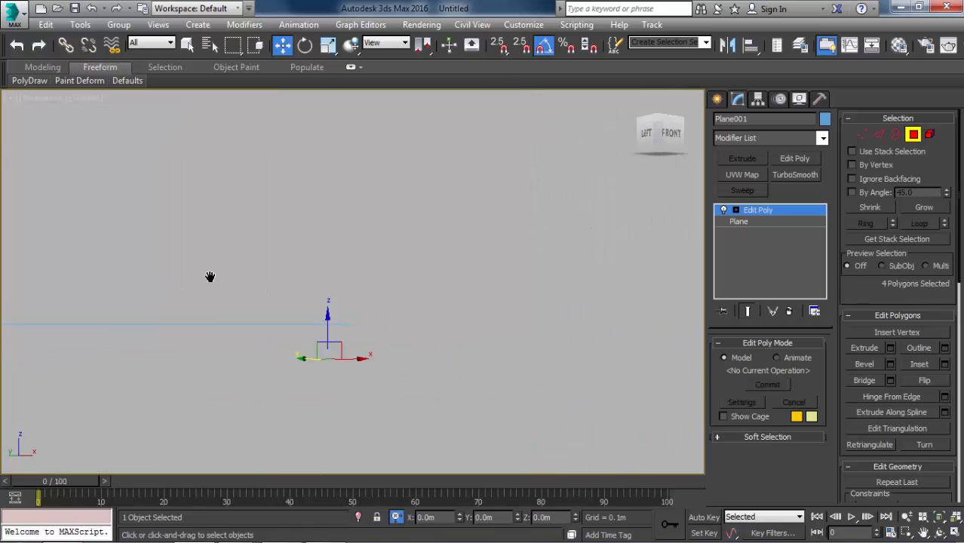
key(c)
key(p)
scroll(270, 285, up, 1)
middle_drag(270, 275, 509, 303)
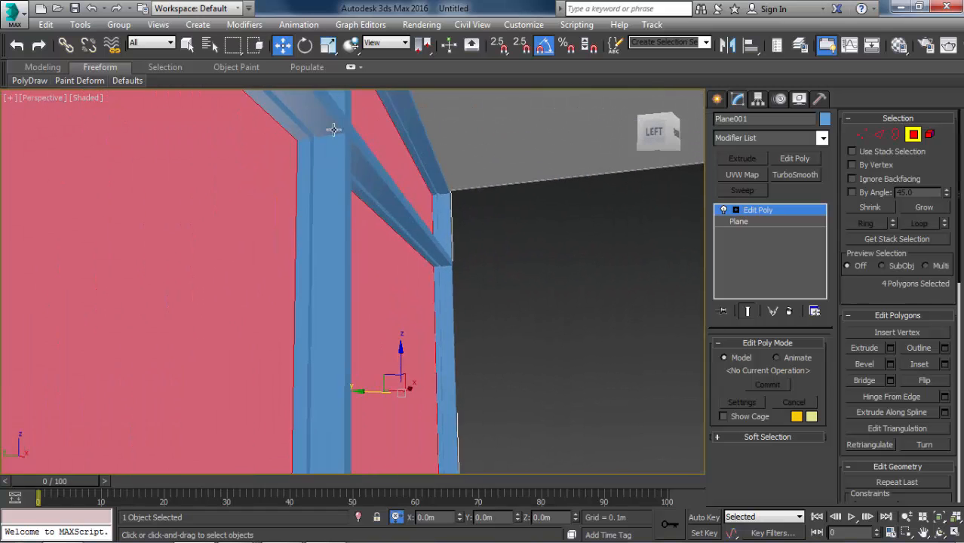
alt+middle_drag(291, 225, 370, 224)
scroll(288, 243, down, 2)
key(F4)
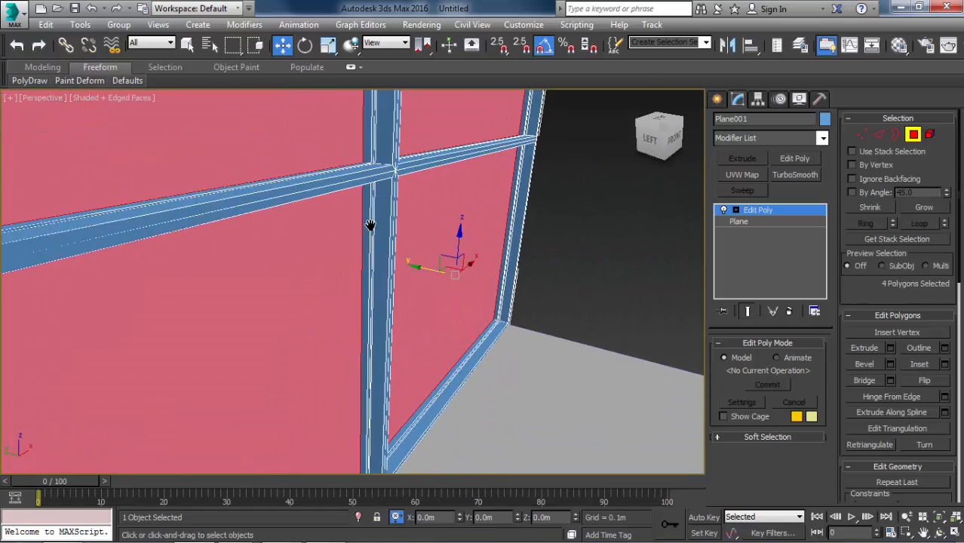
scroll(360, 157, up, 2)
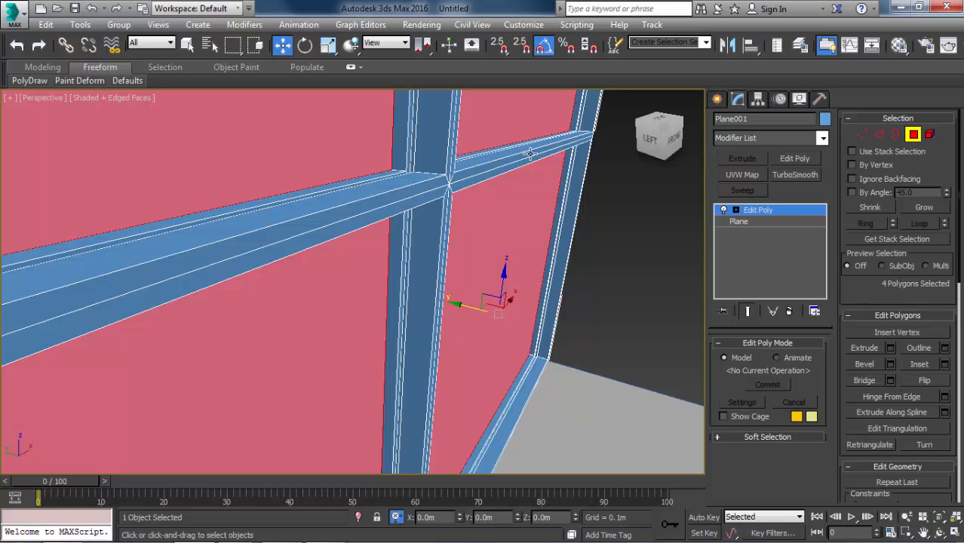
alt+middle_drag(405, 159, 399, 218)
key(Delete)
key(3)
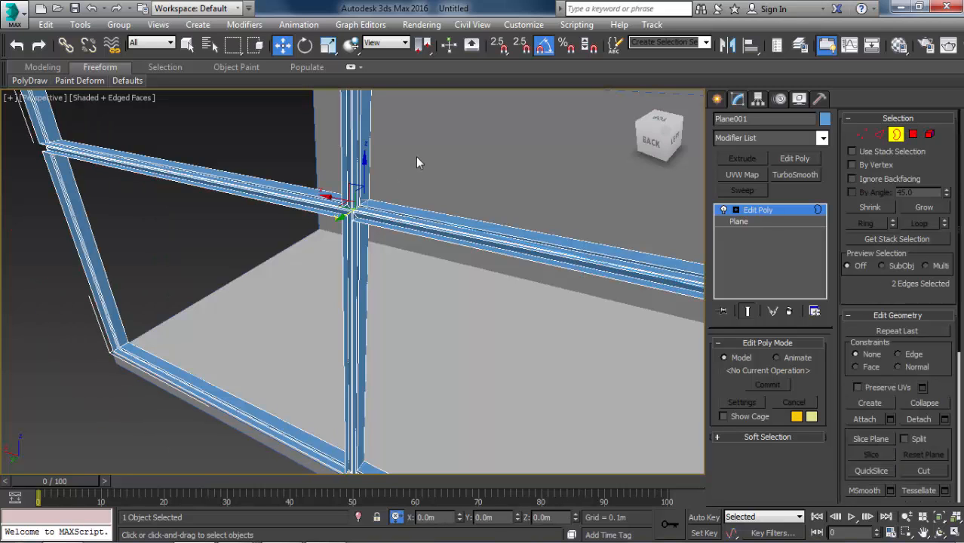
click(342, 169)
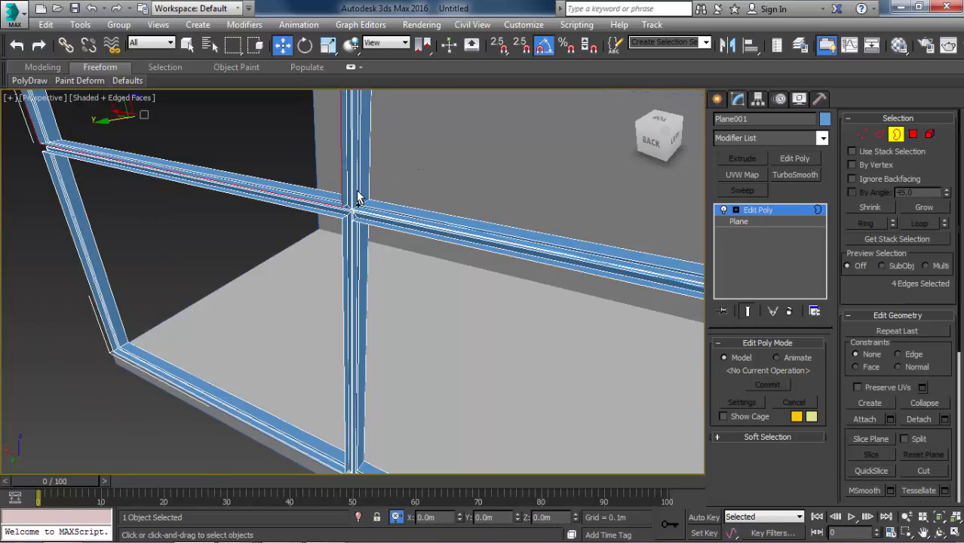
alt+middle_drag(358, 177, 322, 146)
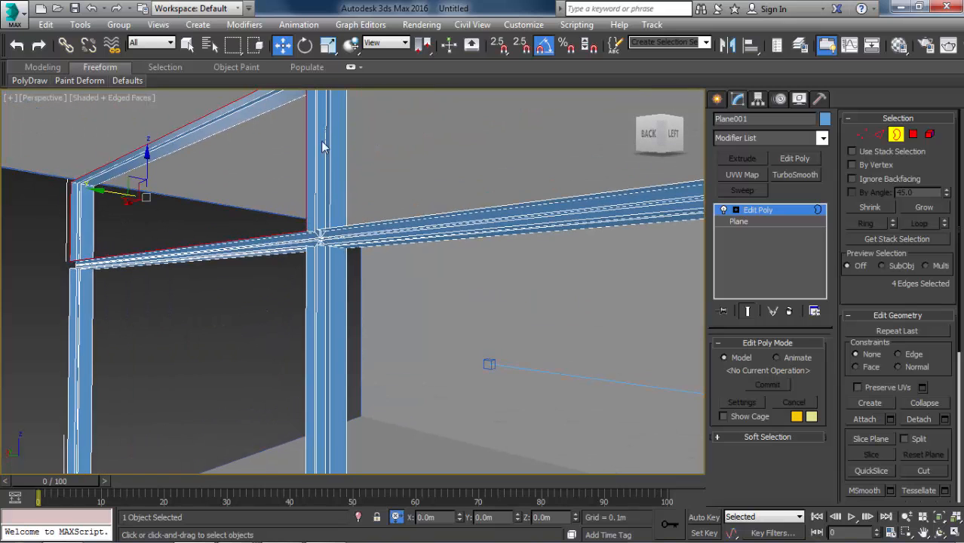
key(ctrl+z)
key(ctrl+z)
key(ctrl+z)
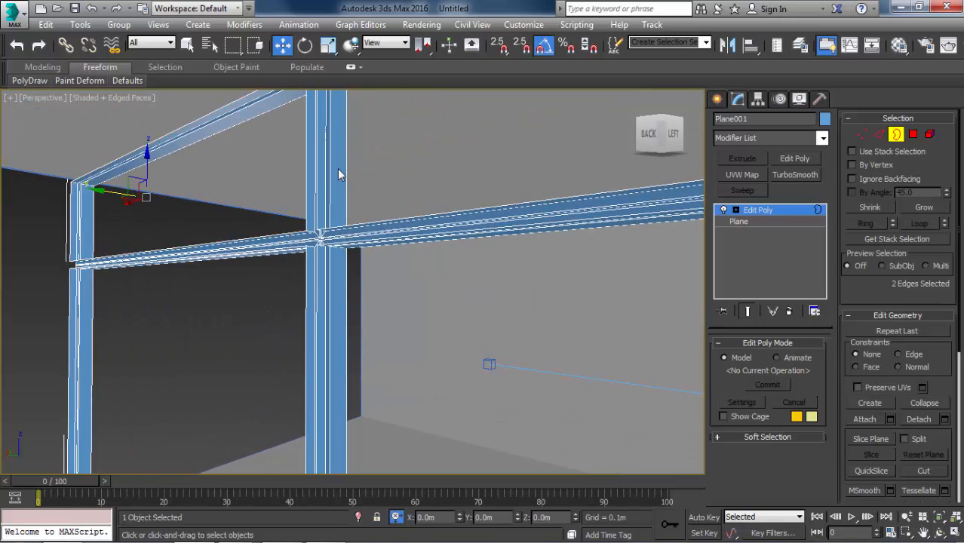
Delete the four selected panel polygons and select the outer borders of all four window openings at border level.
key(4)
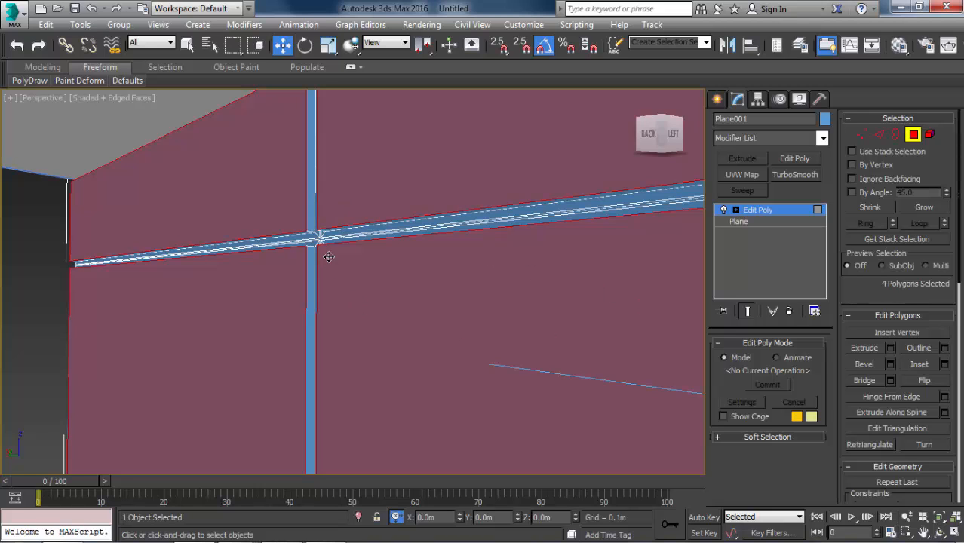
key(Delete)
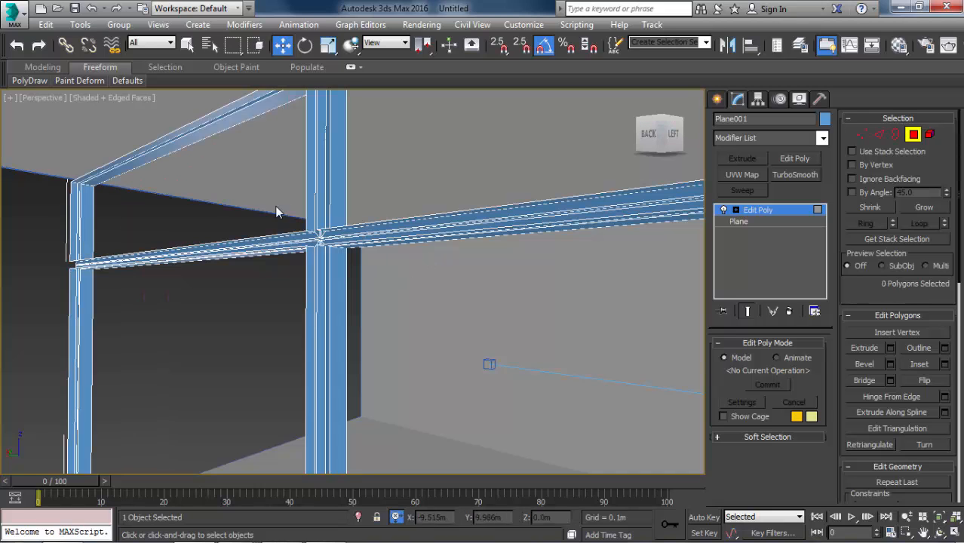
key(3)
click(312, 214)
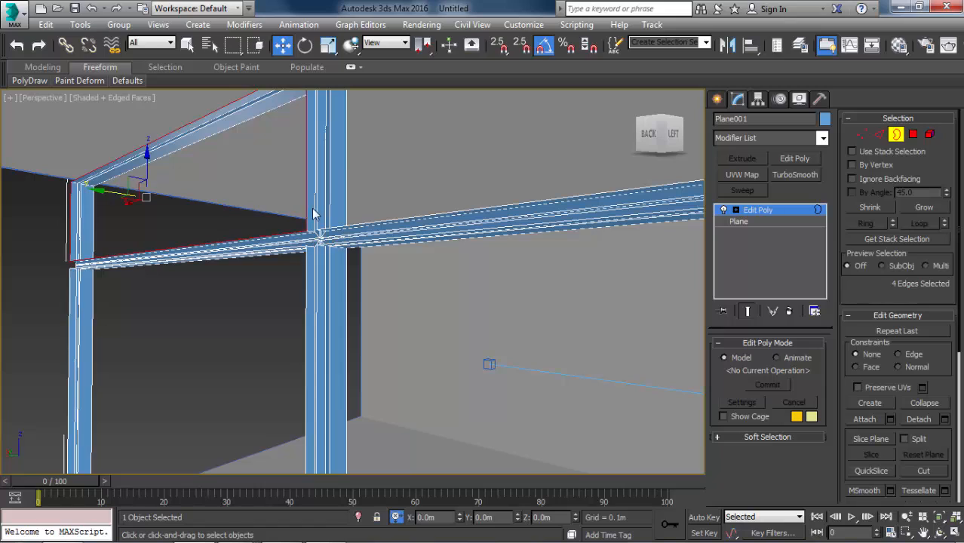
ctrl+click(355, 230)
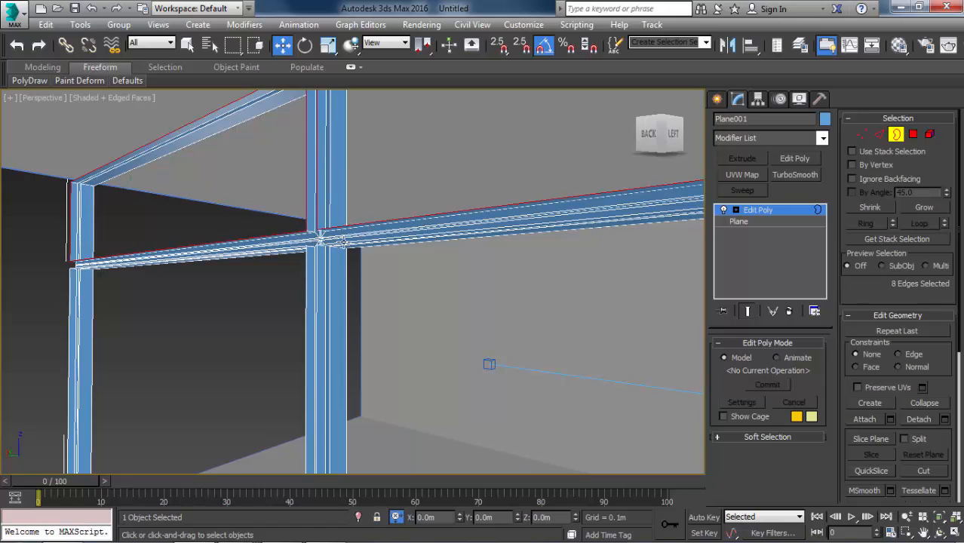
ctrl+click(314, 263)
ctrl+click(308, 265)
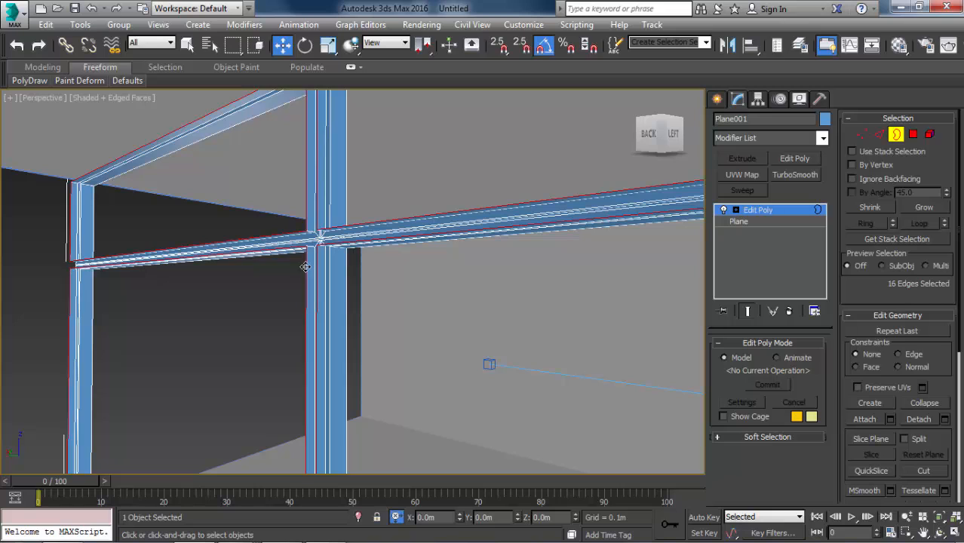
alt+middle_drag(301, 264, 320, 287)
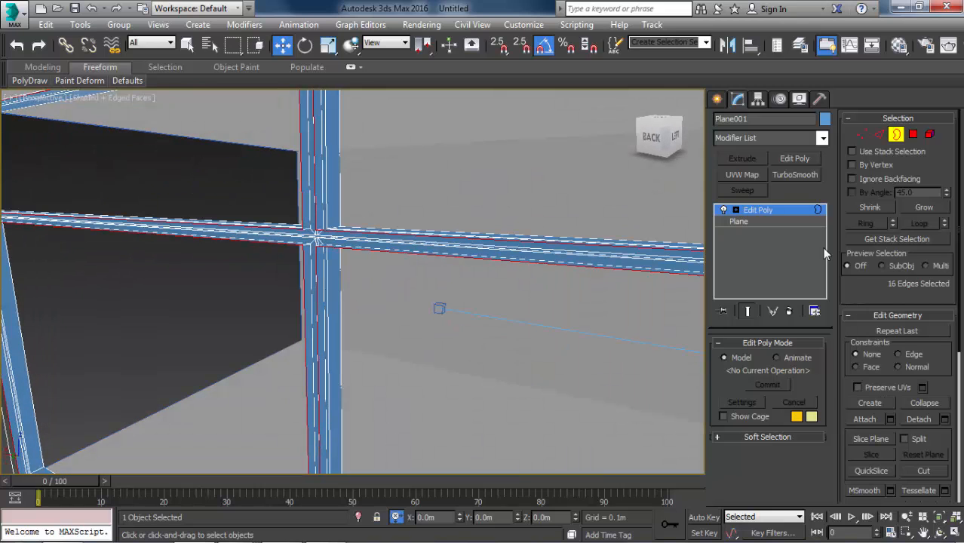
Extrude the selected window-opening borders with a height of -0.053 m and a width of 0 m.
click(875, 315)
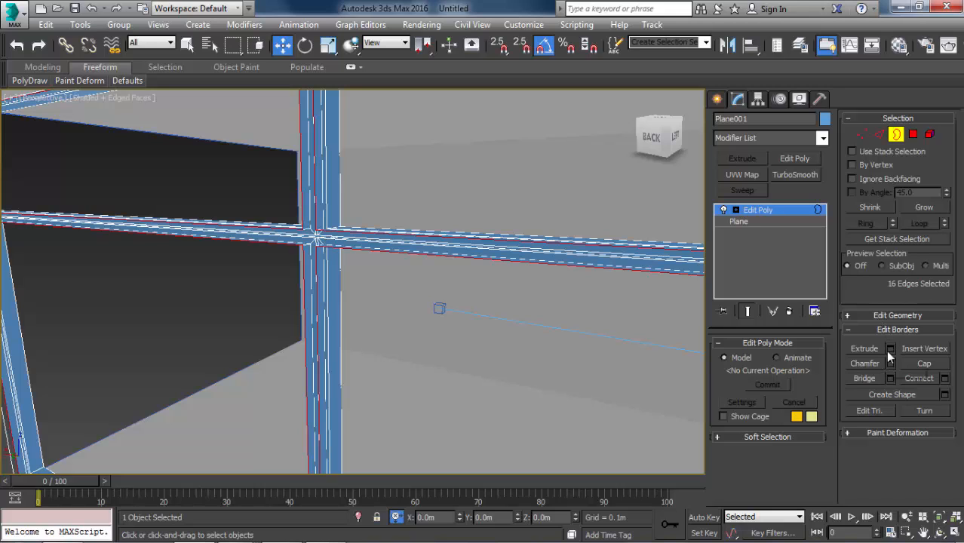
click(890, 348)
alt+middle_drag(241, 248, 390, 265)
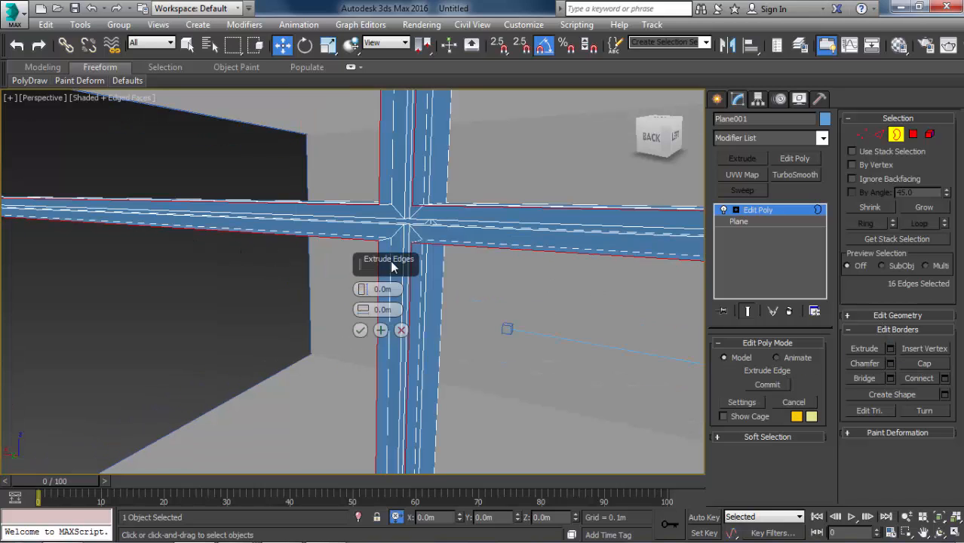
drag(362, 289, 377, 370)
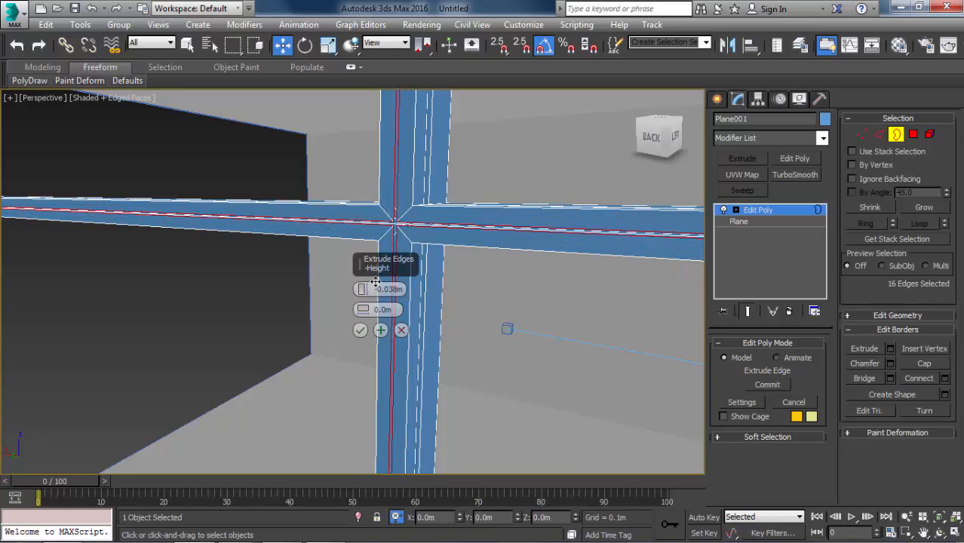
click(364, 293)
mouse_move(366, 296)
mouse_down()
mouse_move(375, 322)
mouse_move(363, 288)
mouse_move(370, 300)
mouse_up()
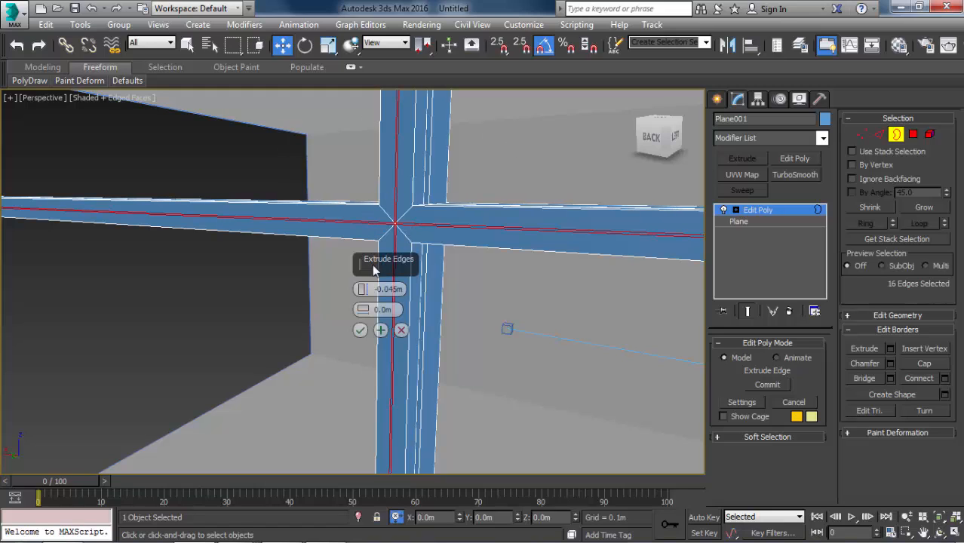
drag(366, 287, 364, 299)
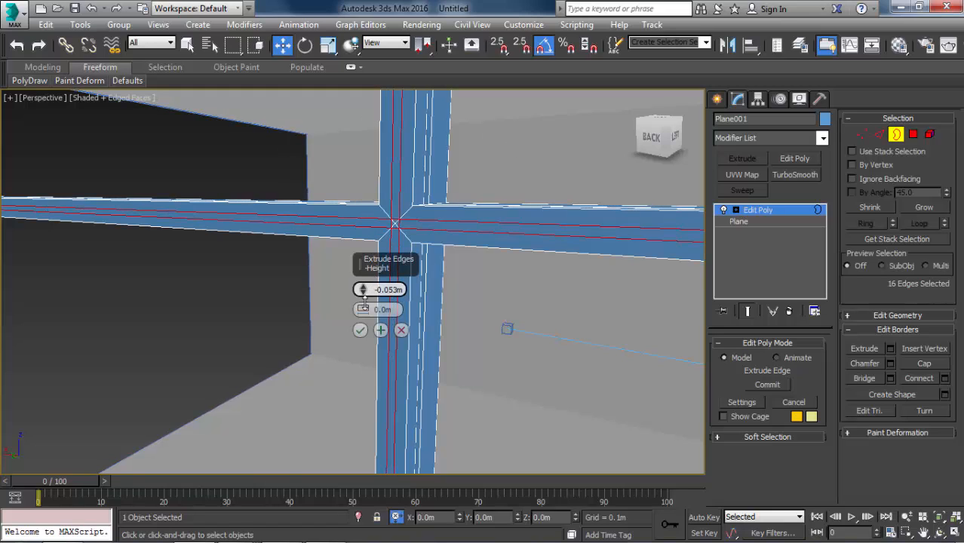
click(360, 330)
Isolate the window frame, leave its border level and show it deselected and shaded without edged faces.
scroll(367, 296, down, 8)
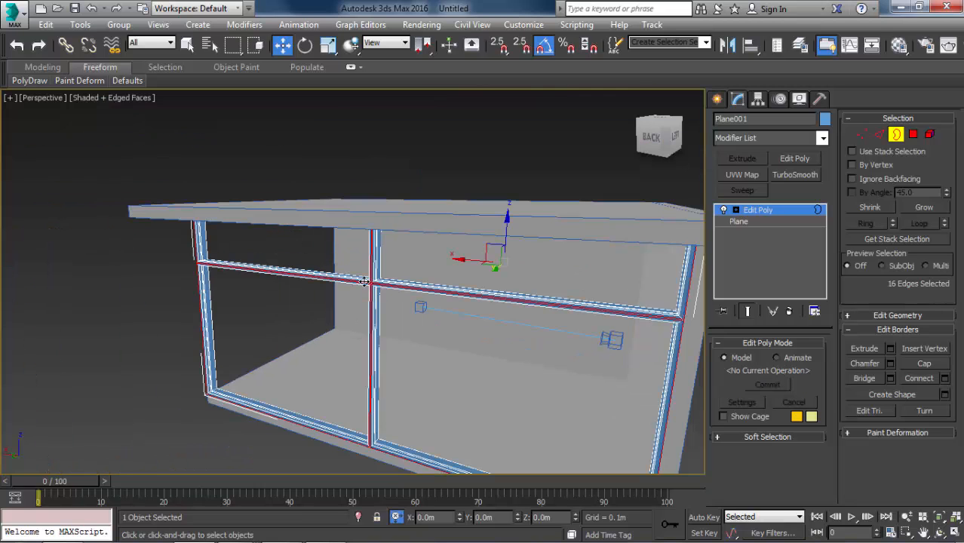
middle_drag(364, 280, 339, 280)
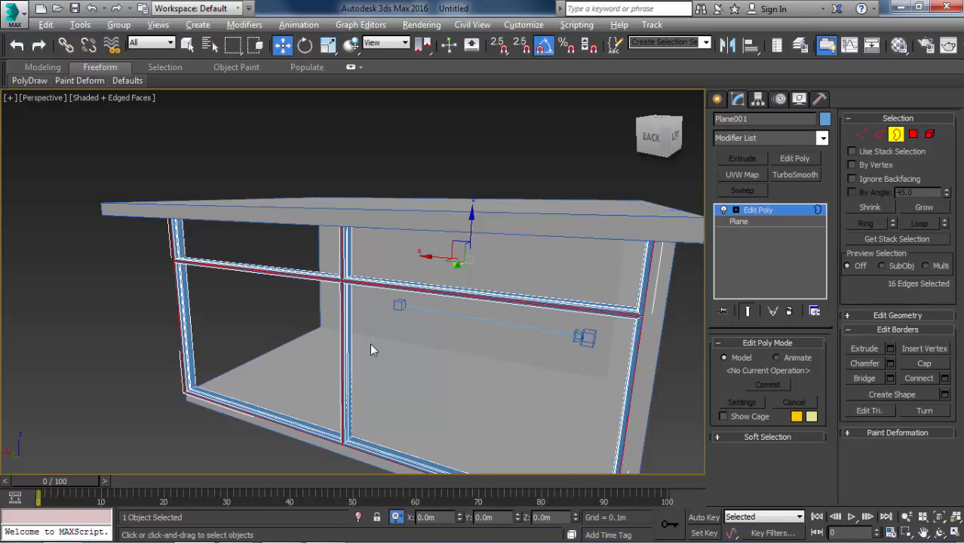
key(alt+q)
scroll(369, 343, up, 2)
middle_drag(369, 343, 395, 287)
alt+middle_drag(386, 226, 389, 248)
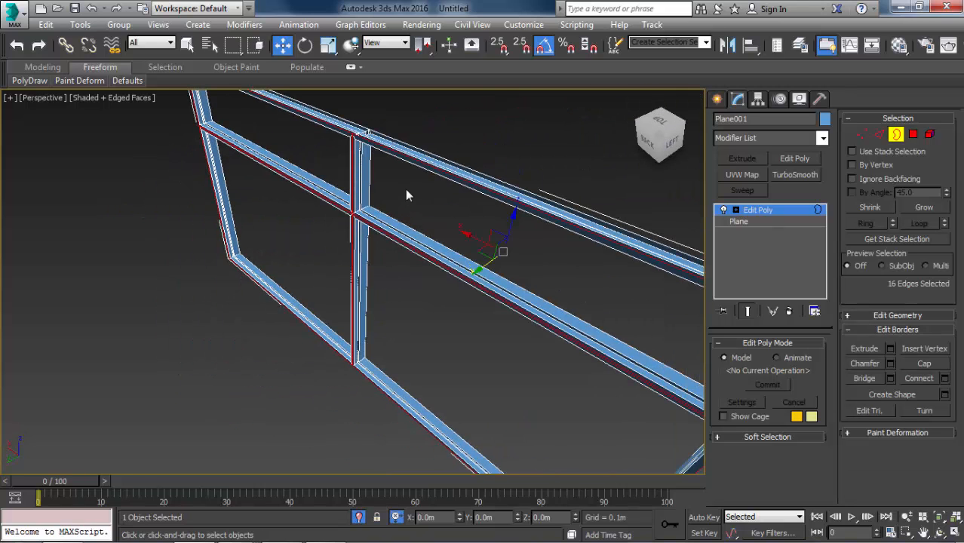
key(3)
click(437, 132)
scroll(329, 105, up, 2)
key(F4)
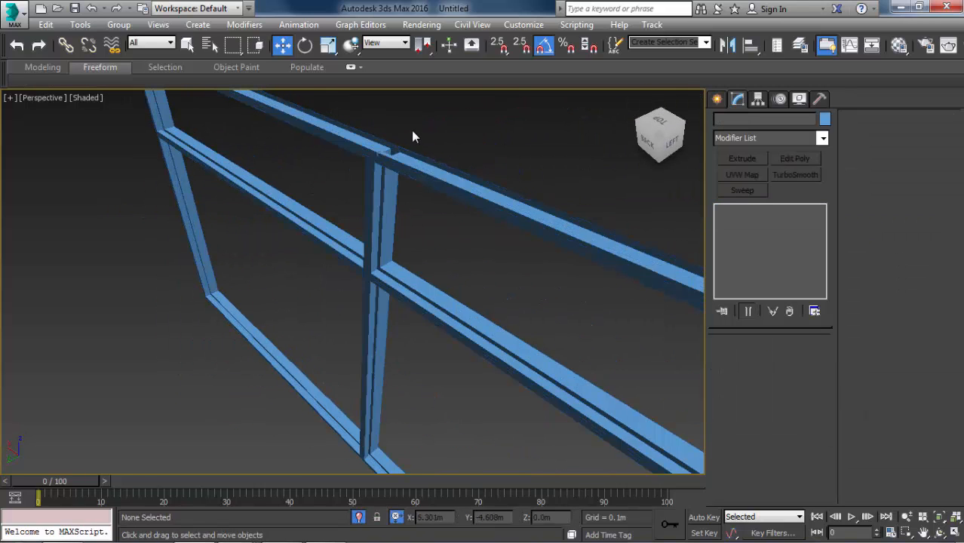
scroll(412, 138, up, 4)
middle_drag(412, 137, 393, 151)
scroll(259, 229, down, 3)
Assign a plain grey material to the whole window frame and deselect it.
click(286, 292)
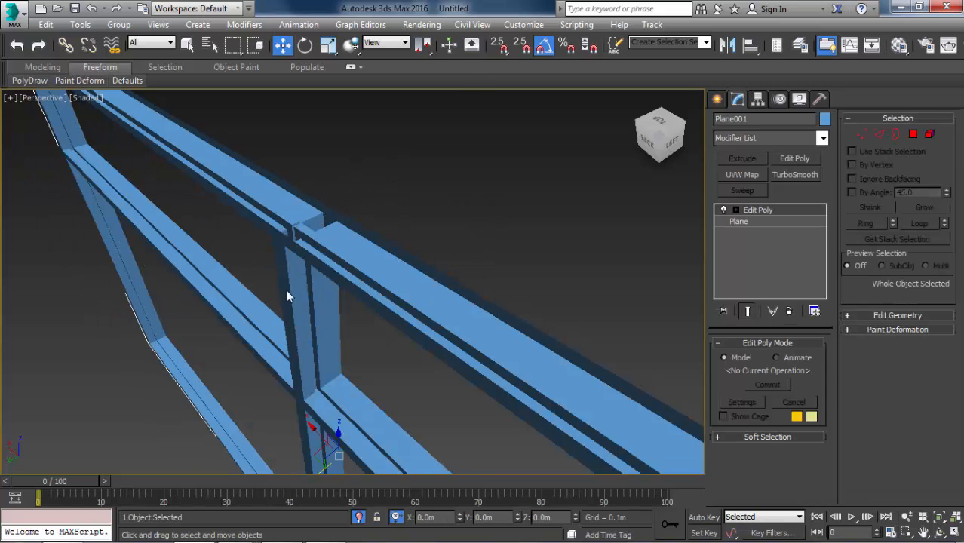
key(m)
click(268, 276)
key(m)
click(469, 238)
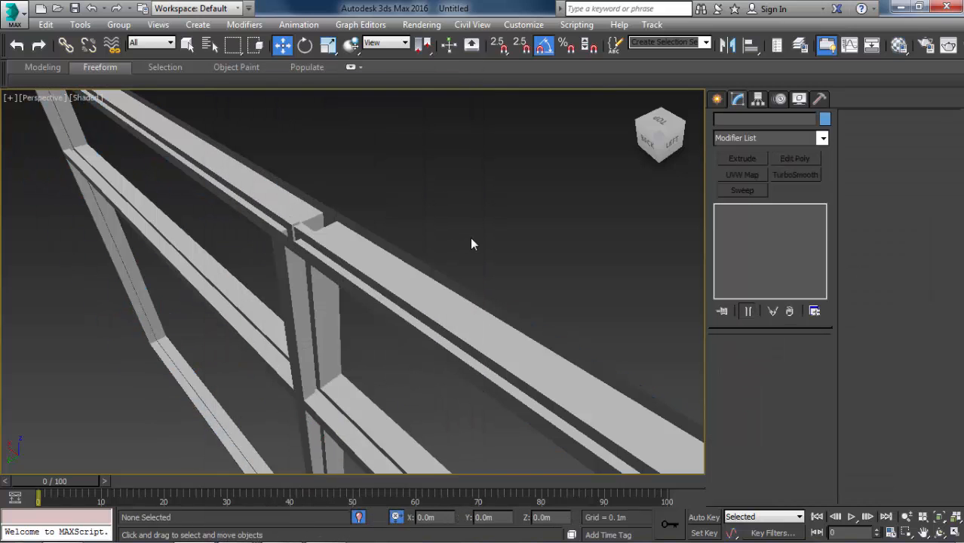
Turn edged faces back on and examine the upper outer corners and open edges of the window frame.
scroll(411, 226, down, 3)
key(F4)
middle_drag(536, 320, 411, 258)
scroll(392, 226, up, 3)
scroll(318, 222, up, 5)
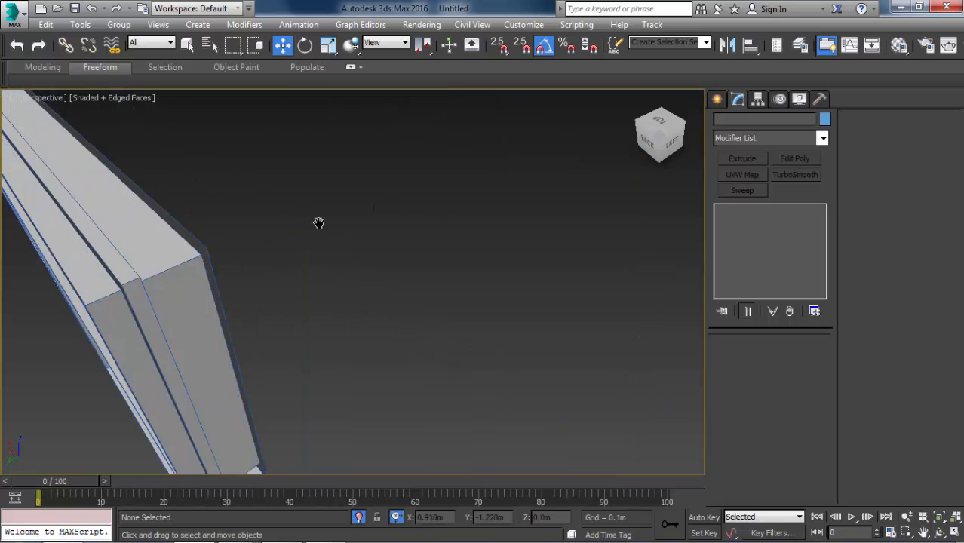
scroll(314, 282, down, 8)
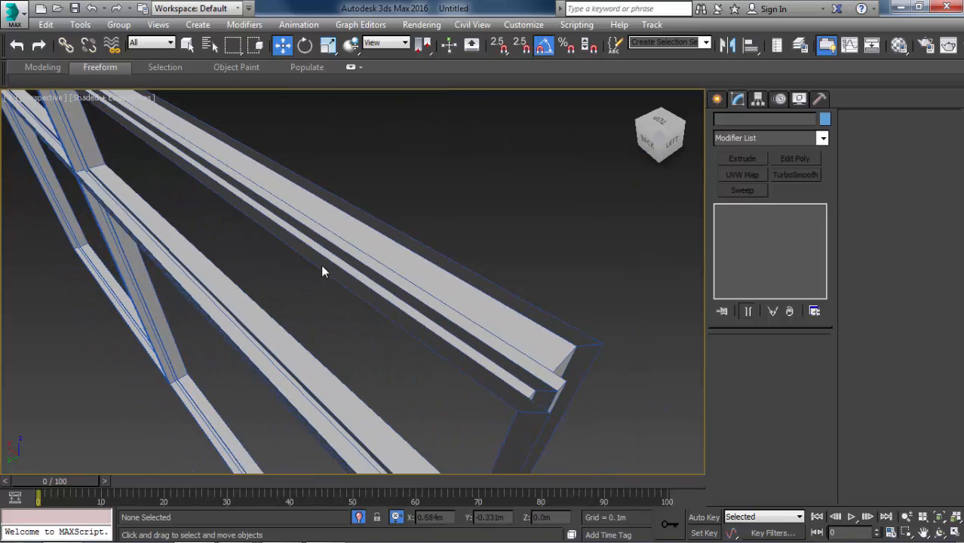
Draw a plane in the top view in wireframe, snapping to the frame's corners so that it covers its full length and depth.
click(715, 98)
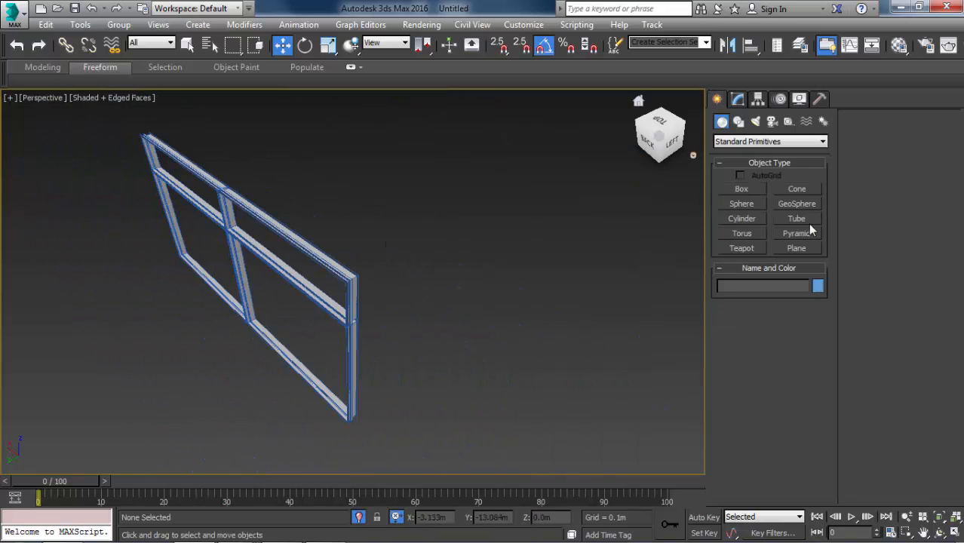
click(797, 247)
key(t)
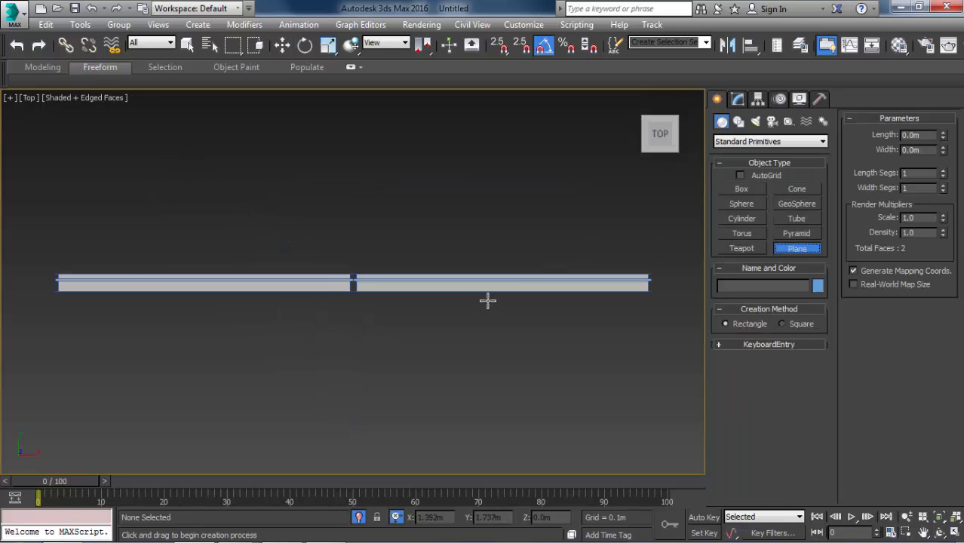
key(s)
key(F3)
drag(55, 274, 662, 296)
alt+middle_drag(514, 316, 591, 239)
Move the new plane up in the front view and snap it to the window frame's bottom edge.
key(w)
key(f)
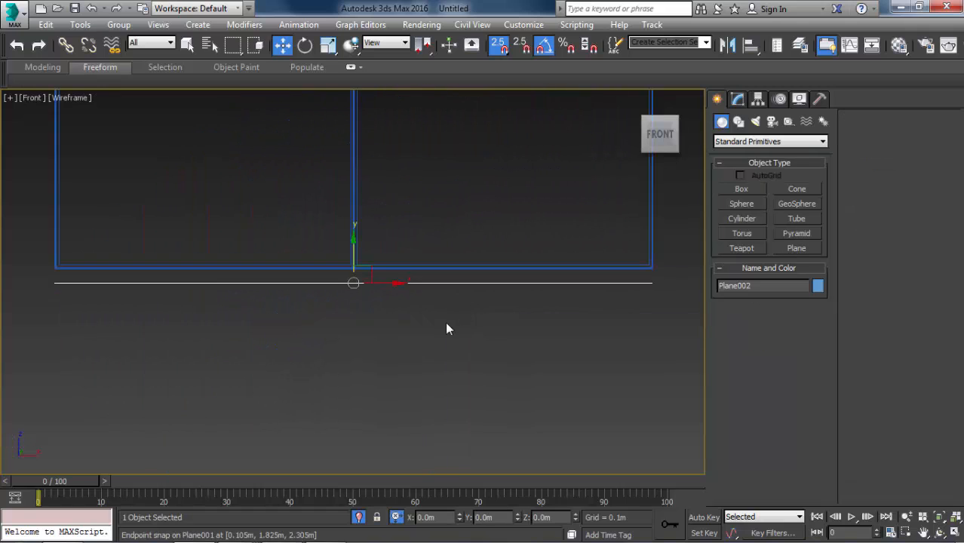
scroll(351, 266, up, 5)
scroll(359, 272, up, 2)
key(s)
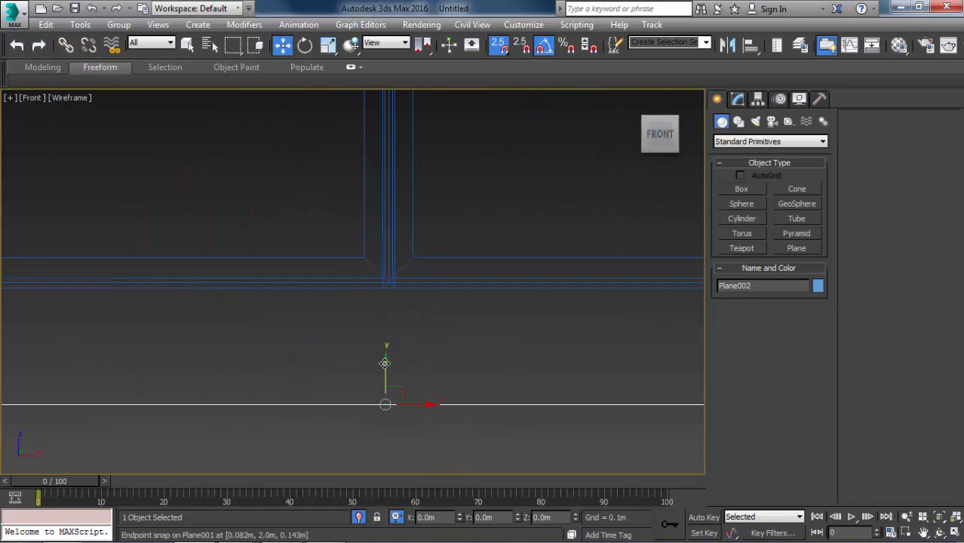
mouse_move(385, 364)
mouse_down()
mouse_move(357, 304)
mouse_move(280, 280)
mouse_move(308, 99)
mouse_up()
Copy the plane upward and snap the copy onto the window frame's top edge.
scroll(280, 281, down, 5)
key(s)
key(Return)
scroll(302, 106, up, 5)
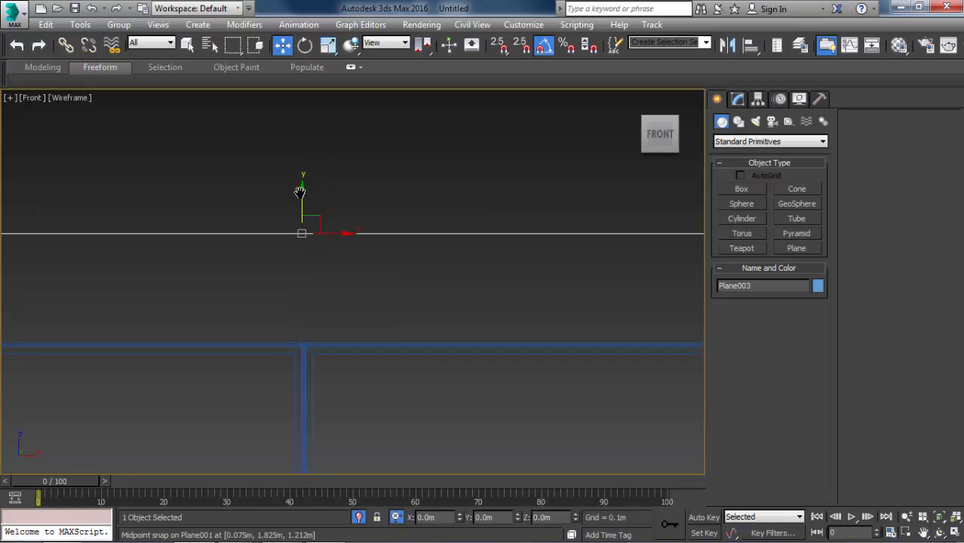
middle_drag(300, 192, 316, 144)
scroll(316, 144, up, 3)
key(s)
drag(316, 190, 314, 423)
middle_drag(315, 394, 304, 346)
scroll(304, 346, down, 5)
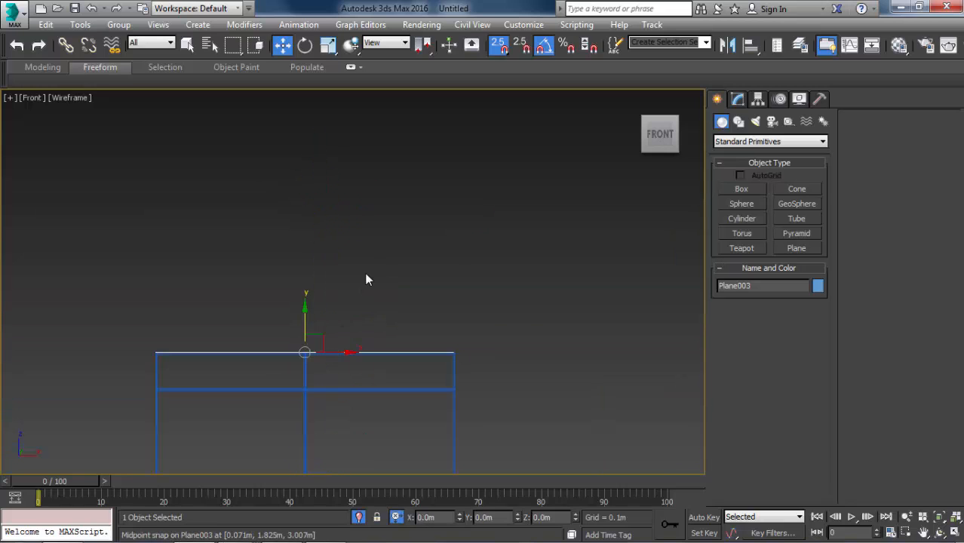
In the left view, snap the three vertices at the frame's lower-set top corner up to the top plane's height.
key(l)
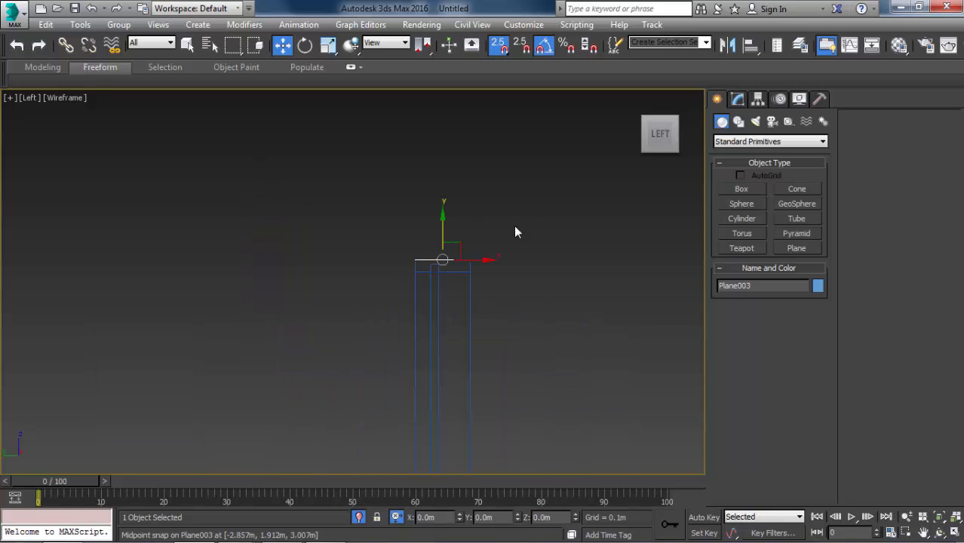
click(528, 221)
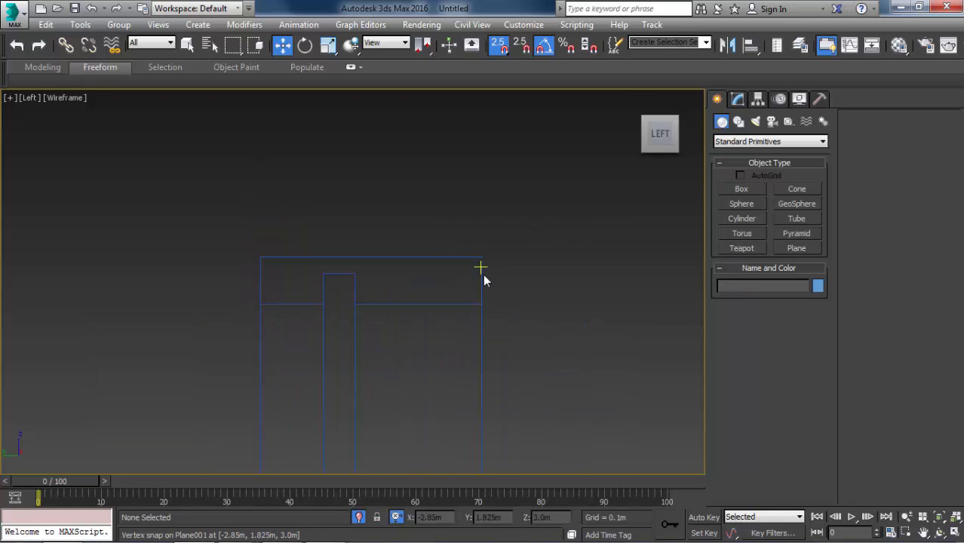
click(443, 304)
scroll(490, 270, up, 3)
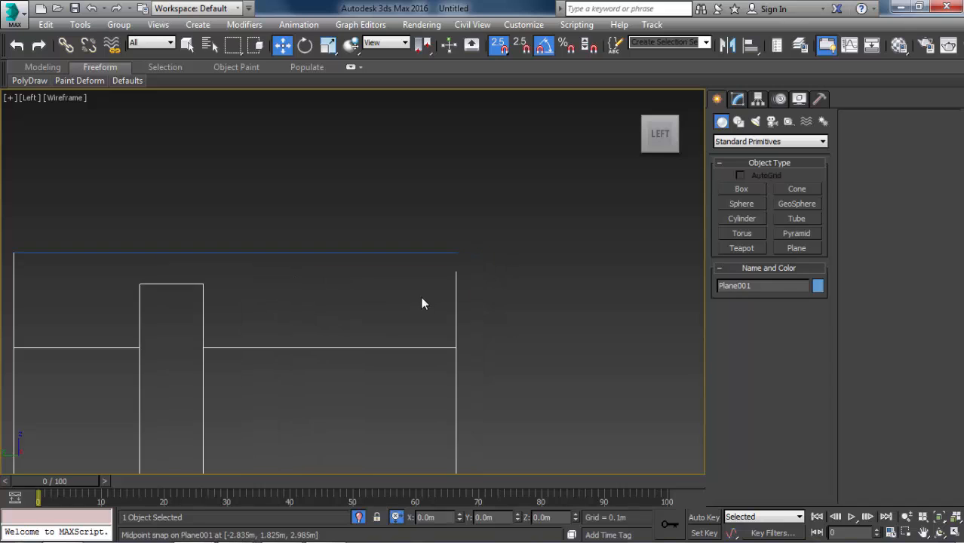
click(737, 99)
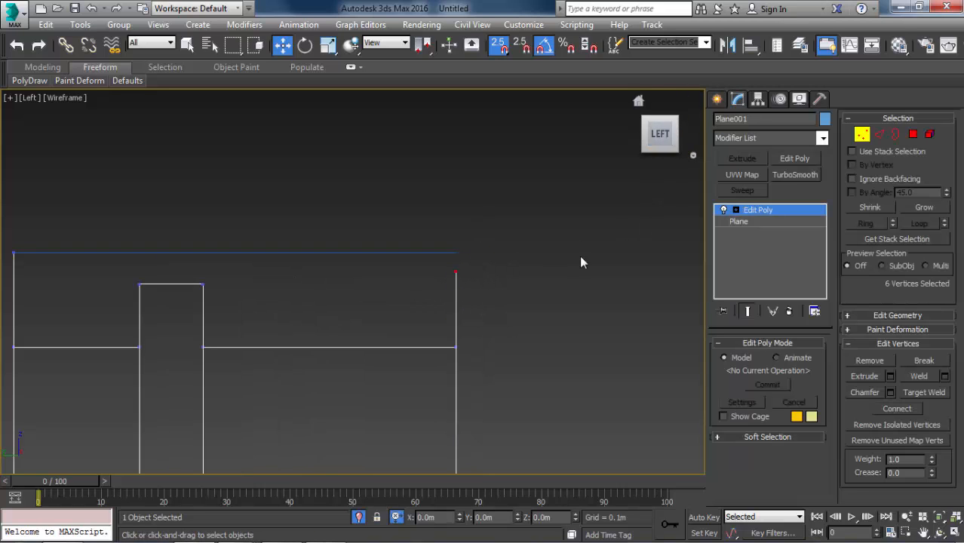
drag(540, 308, 540, 306)
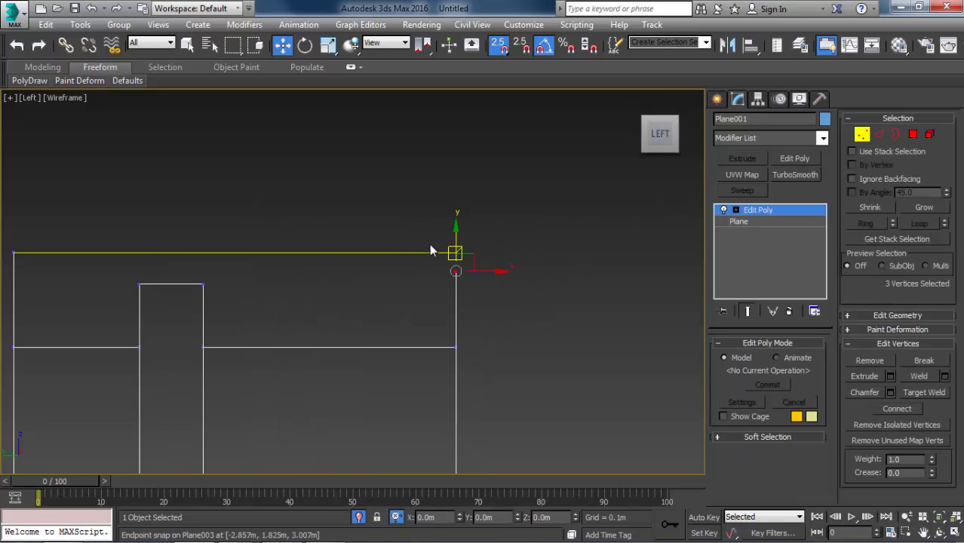
drag(456, 233, 411, 258)
Snap the three matching vertices at the frame's bottom corner down to the bottom plane, and leave vertex level.
scroll(398, 171, down, 10)
middle_drag(394, 403, 383, 322)
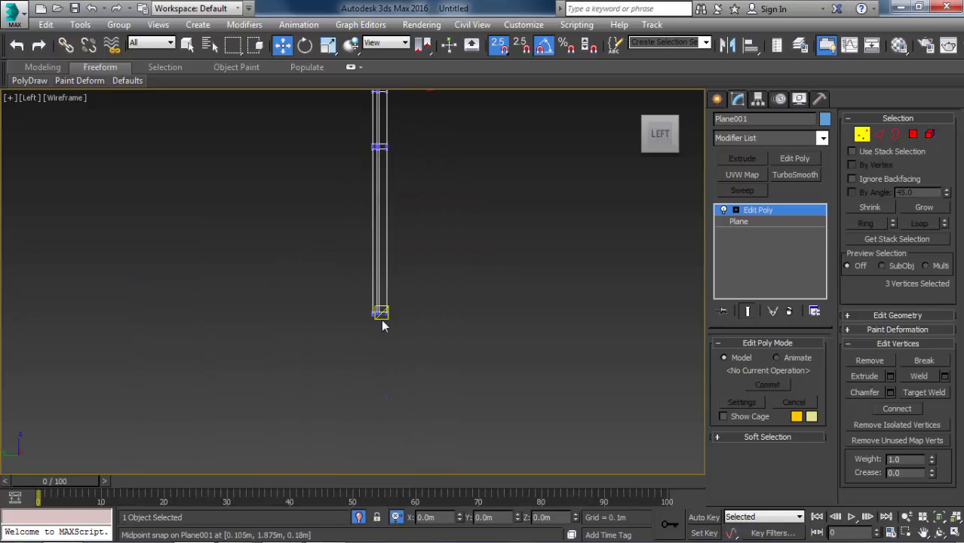
scroll(383, 315, up, 7)
scroll(409, 298, up, 3)
scroll(411, 264, up, 5)
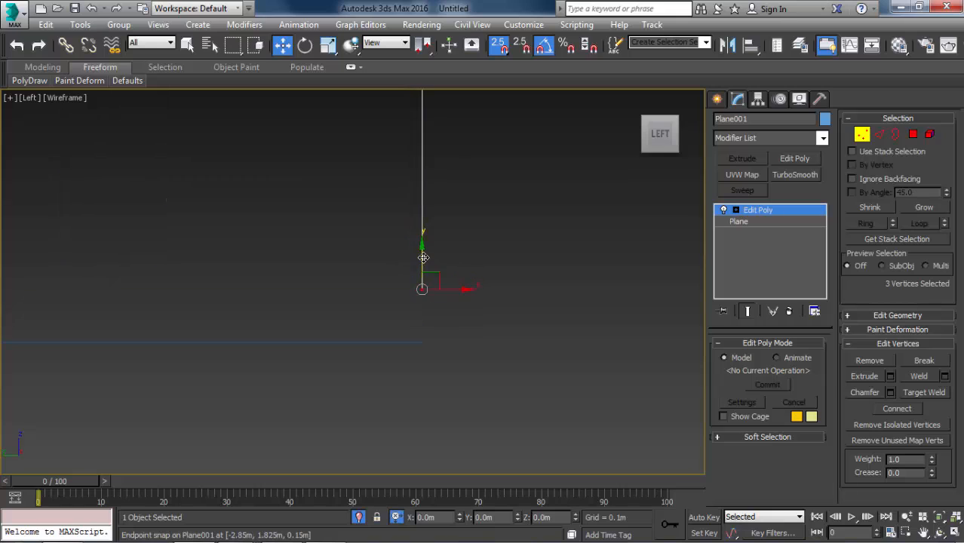
drag(422, 257, 382, 334)
scroll(402, 261, down, 10)
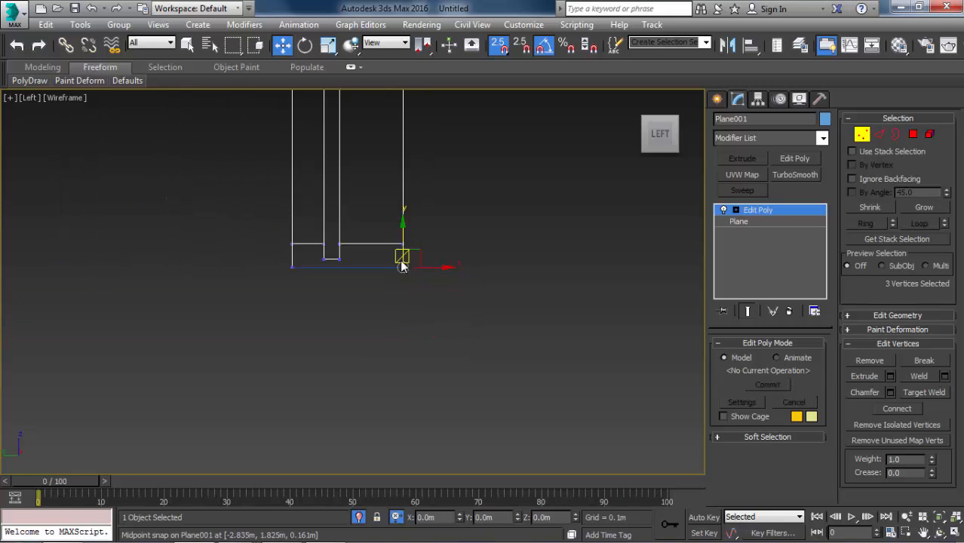
key(1)
Examine both top corners of the frame in the left view for alignment with the top plane.
middle_drag(405, 228, 413, 418)
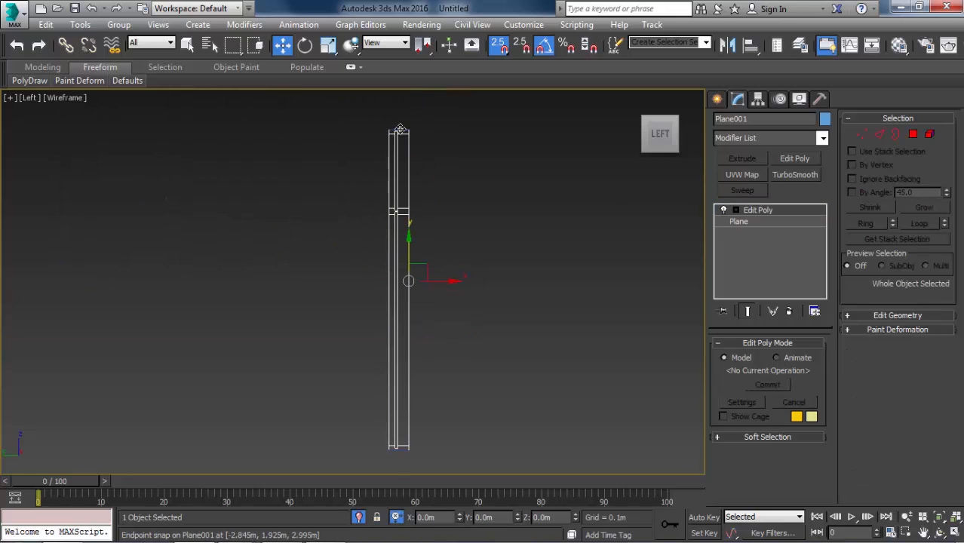
scroll(400, 129, up, 5)
middle_drag(401, 129, 399, 183)
scroll(373, 181, up, 6)
scroll(351, 201, up, 4)
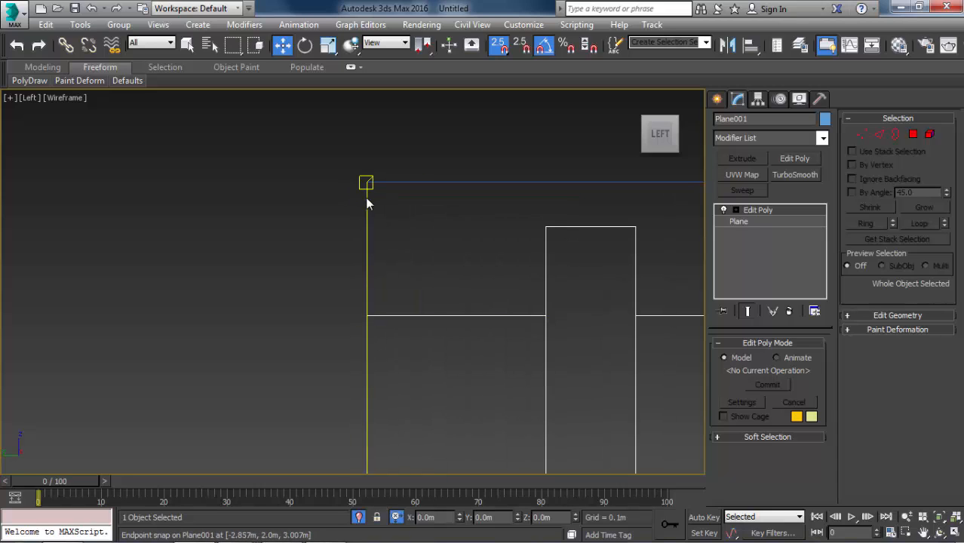
scroll(367, 200, down, 5)
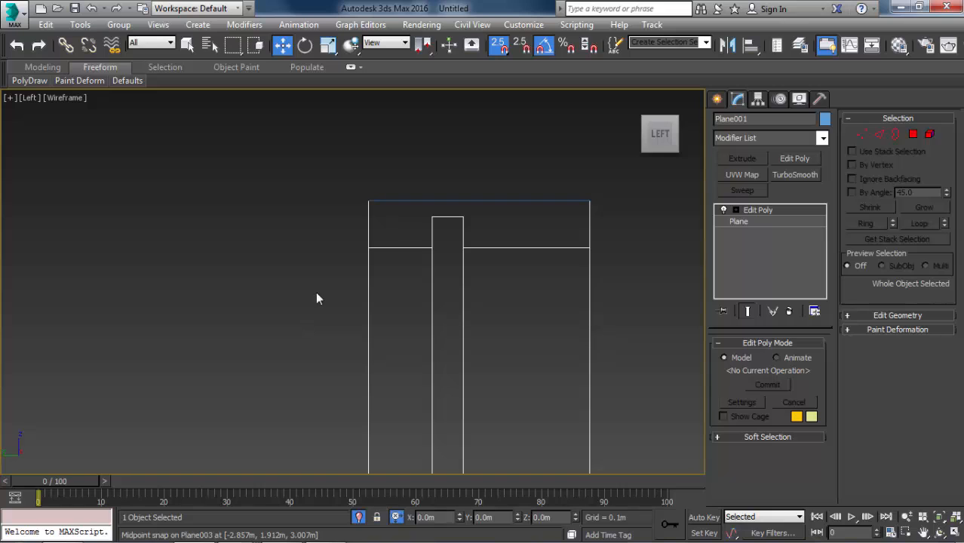
scroll(577, 199, up, 3)
scroll(607, 227, up, 5)
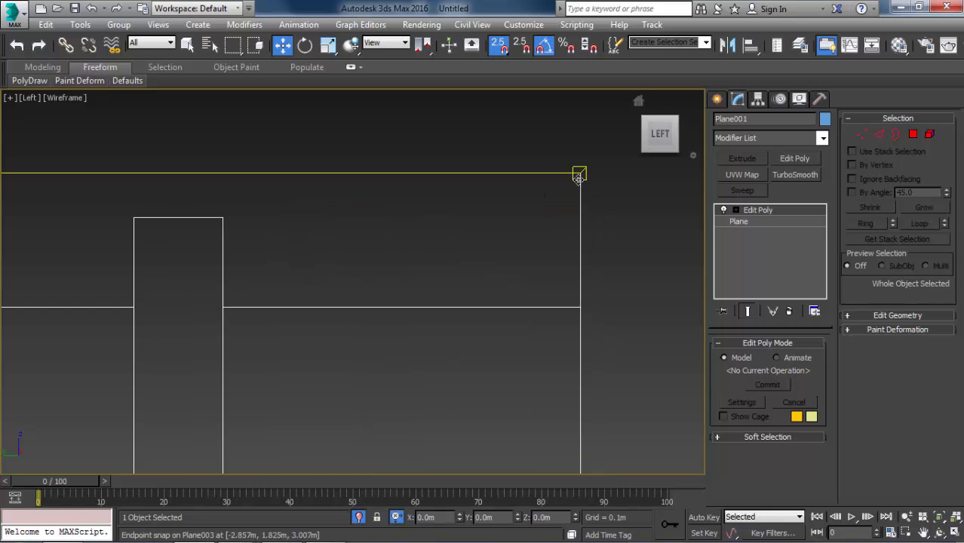
scroll(589, 176, down, 3)
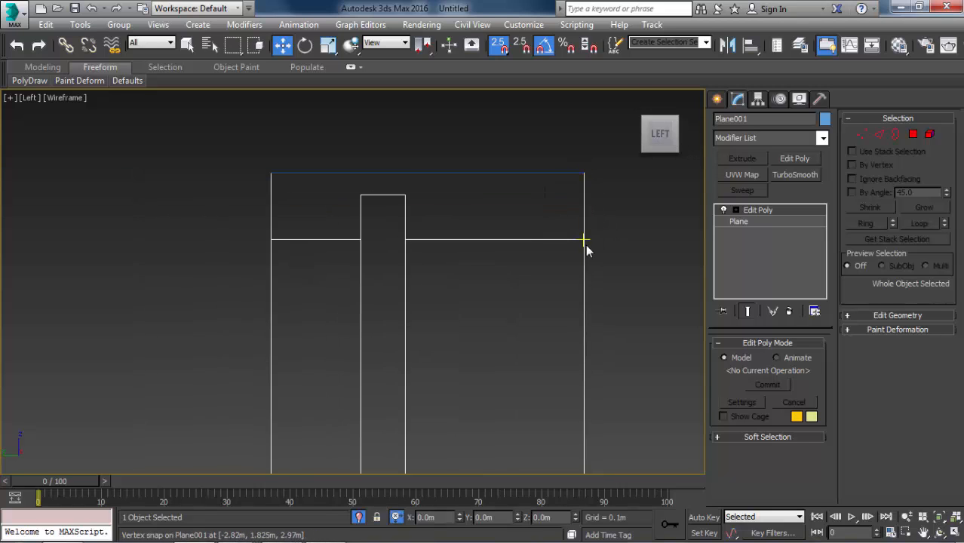
Switch to the reference image 6.jpg in Windows Photo Viewer and examine the wall and ceiling above the window frames.
key(alt+Tab)
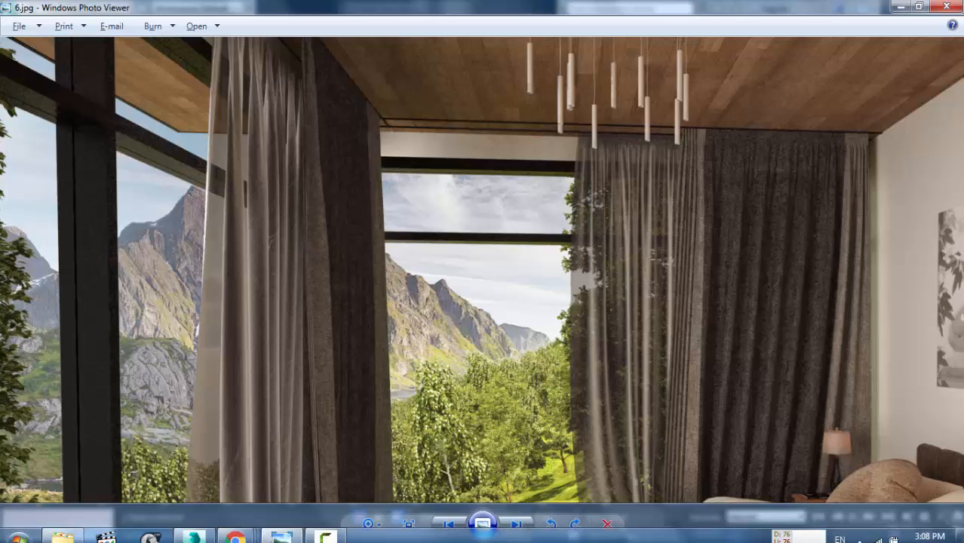
scroll(351, 185, down, 3)
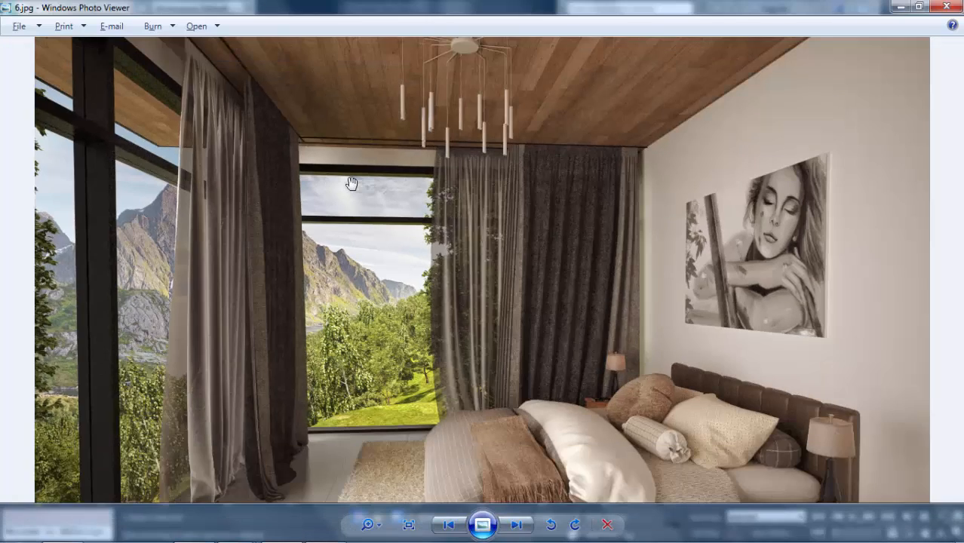
scroll(143, 106, up, 4)
drag(125, 120, 250, 220)
scroll(135, 153, up, 3)
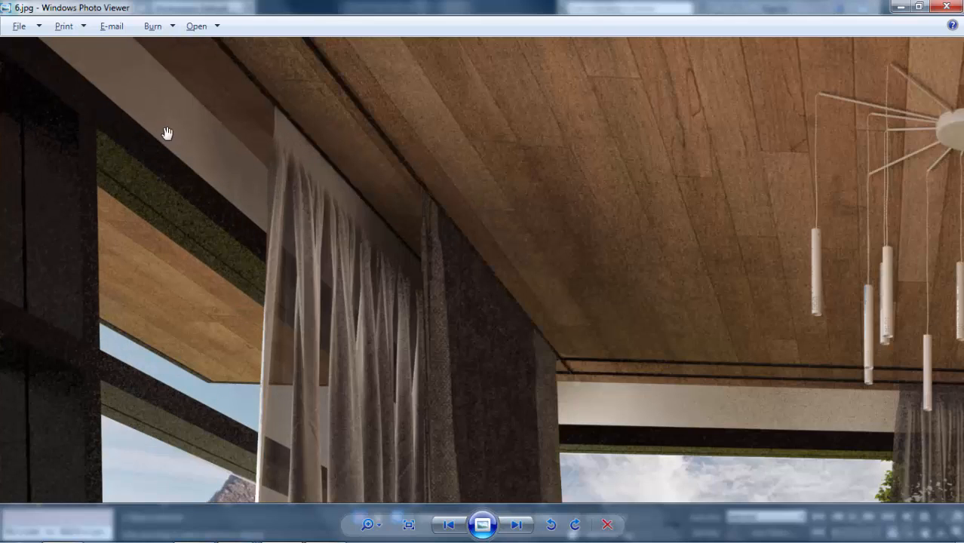
In the left view, draw a plane covering the frame's full side, about 2.865 m by 0.175 m, snapped to its corners.
scroll(171, 166, down, 1)
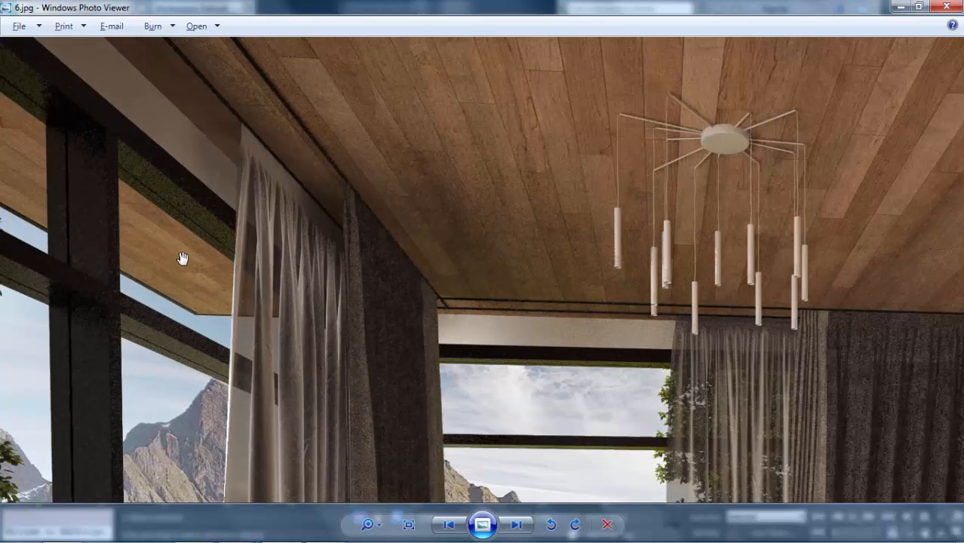
scroll(466, 300, down, 1)
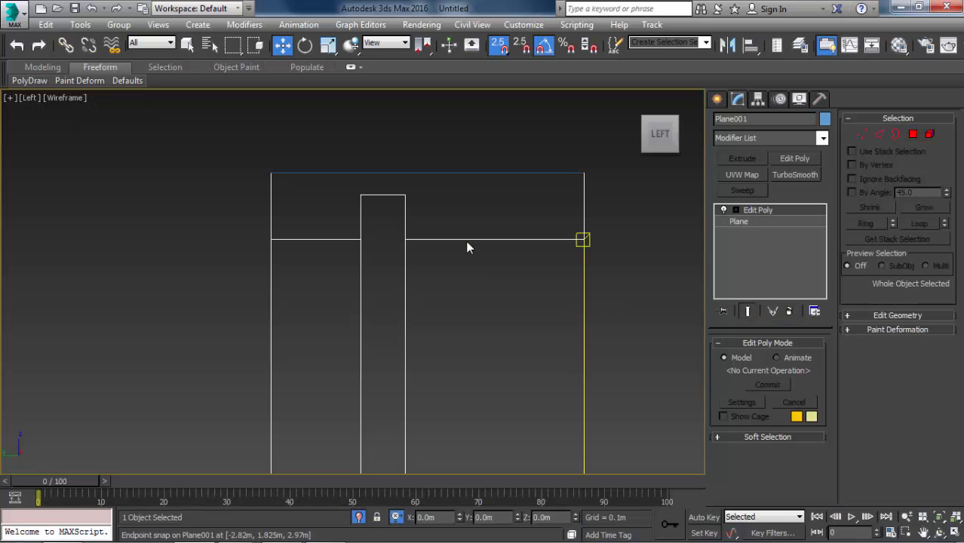
scroll(512, 167, down, 3)
scroll(512, 167, down, 5)
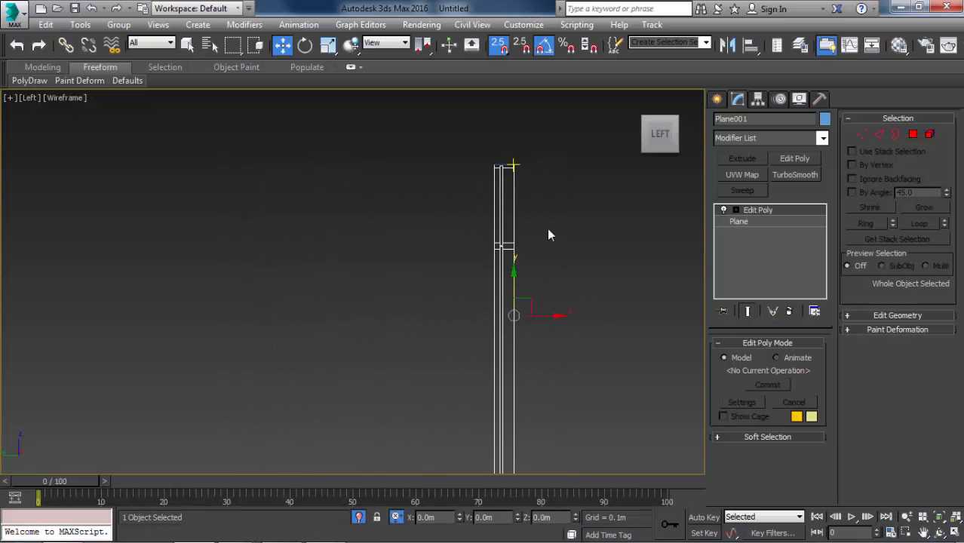
scroll(527, 166, up, 2)
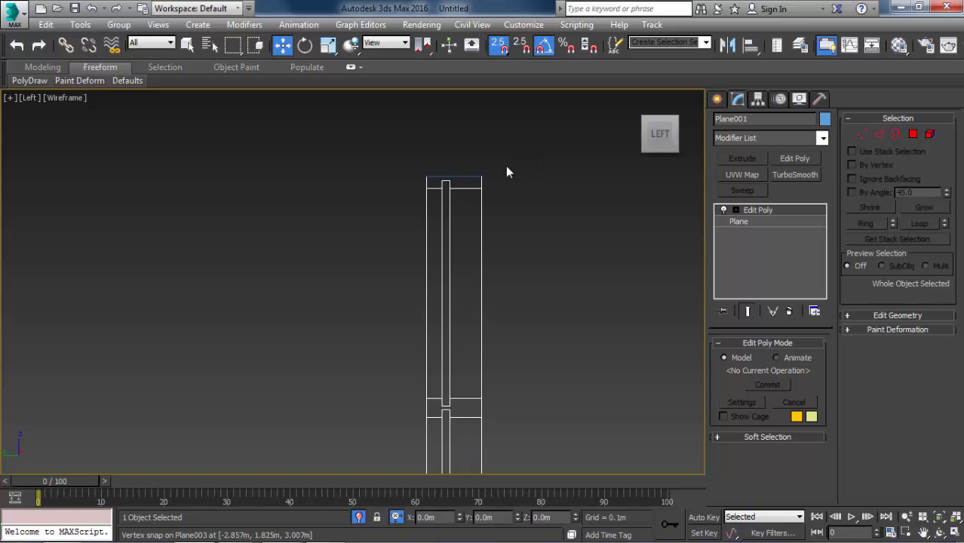
click(717, 99)
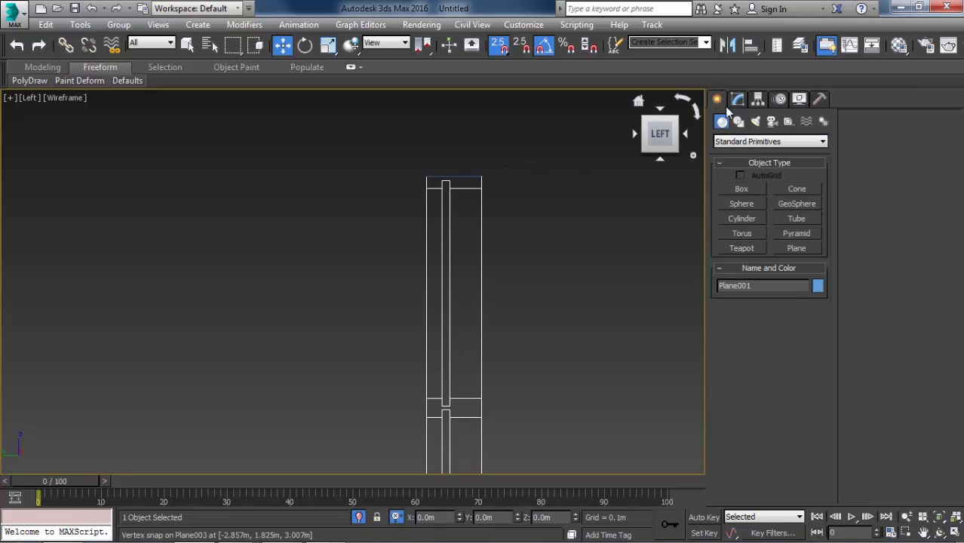
click(805, 249)
drag(432, 162, 541, 361)
scroll(544, 164, down, 5)
scroll(527, 317, up, 8)
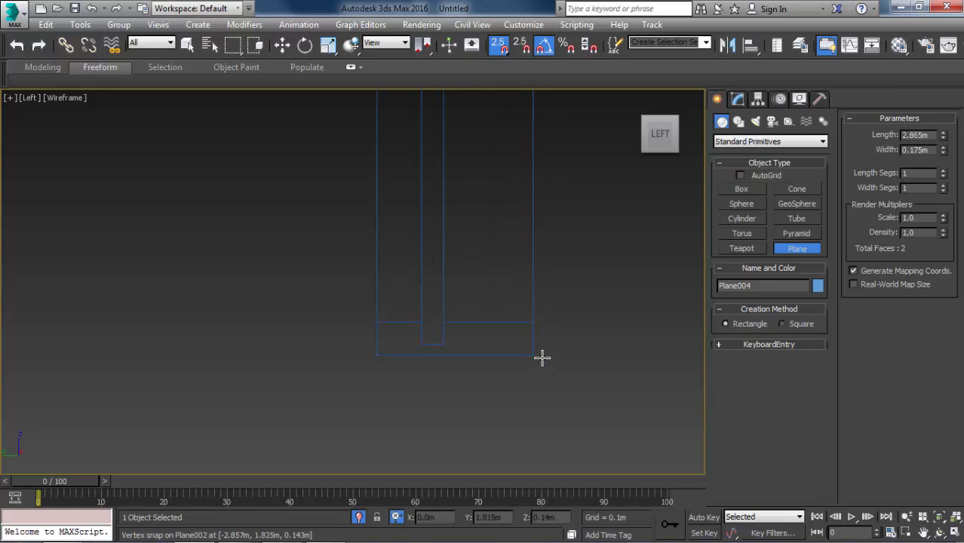
scroll(529, 279, down, 4)
In the top view, move the new side plane along X and snap it to the frame's left end.
key(w)
alt+middle_drag(529, 277, 452, 283)
key(t)
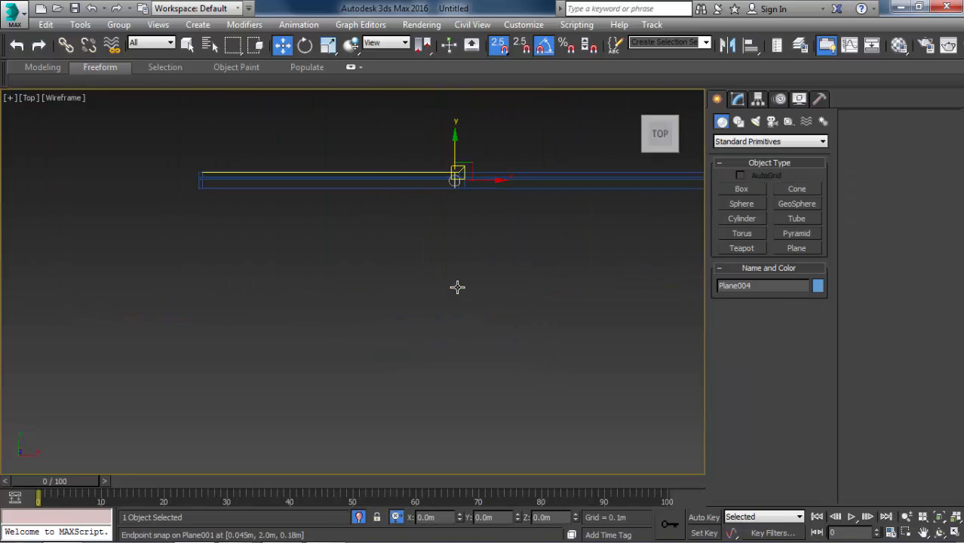
key(z)
middle_drag(512, 250, 589, 273)
scroll(589, 273, down, 4)
scroll(525, 257, down, 4)
scroll(545, 263, down, 3)
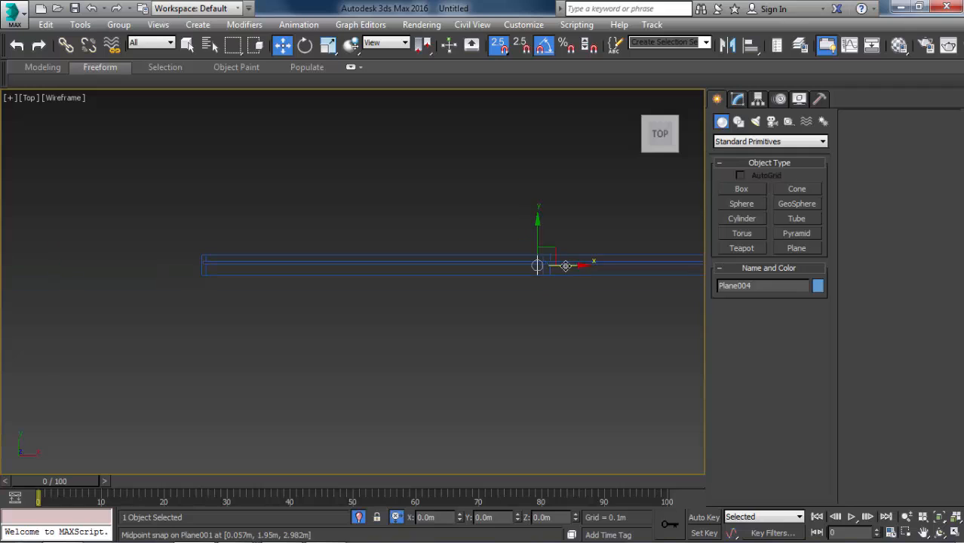
drag(565, 266, 204, 261)
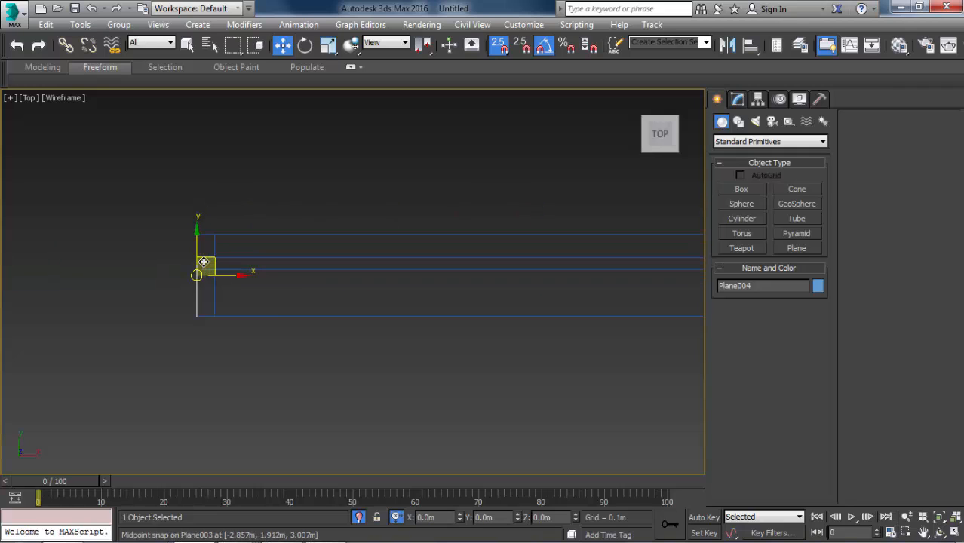
scroll(212, 287, down, 6)
middle_drag(222, 280, 171, 274)
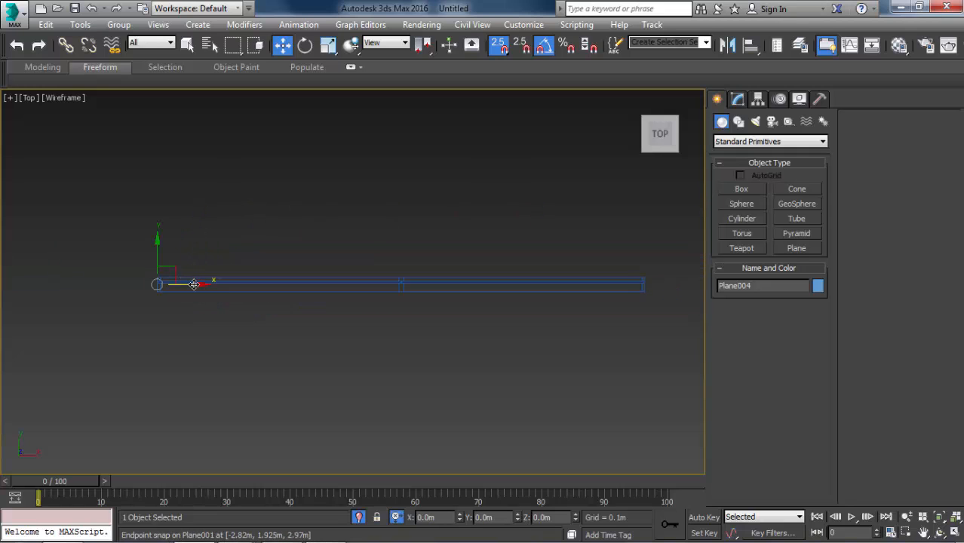
Clone the side plane along X to the frame's right end and snap it to the top plane's outer corner.
mouse_move(193, 285)
shift+mouse_down()
mouse_move(553, 321)
mouse_move(644, 285)
shift+mouse_up()
key(Return)
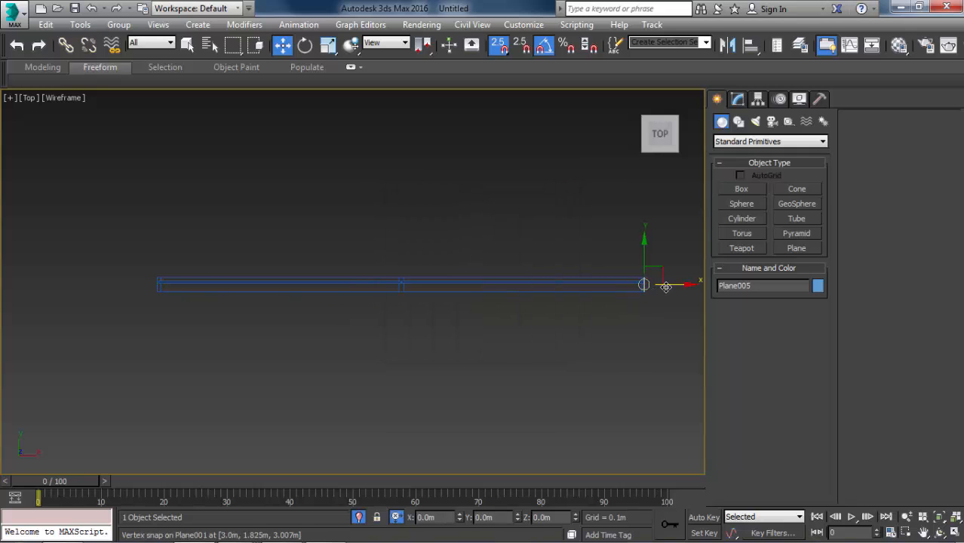
scroll(662, 285, up, 6)
drag(405, 240, 461, 241)
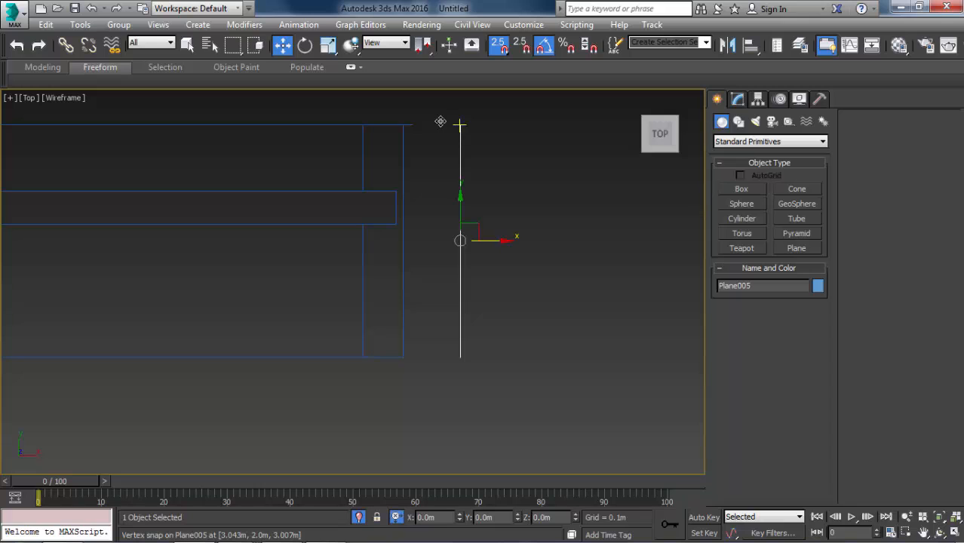
drag(441, 122, 414, 123)
click(379, 258)
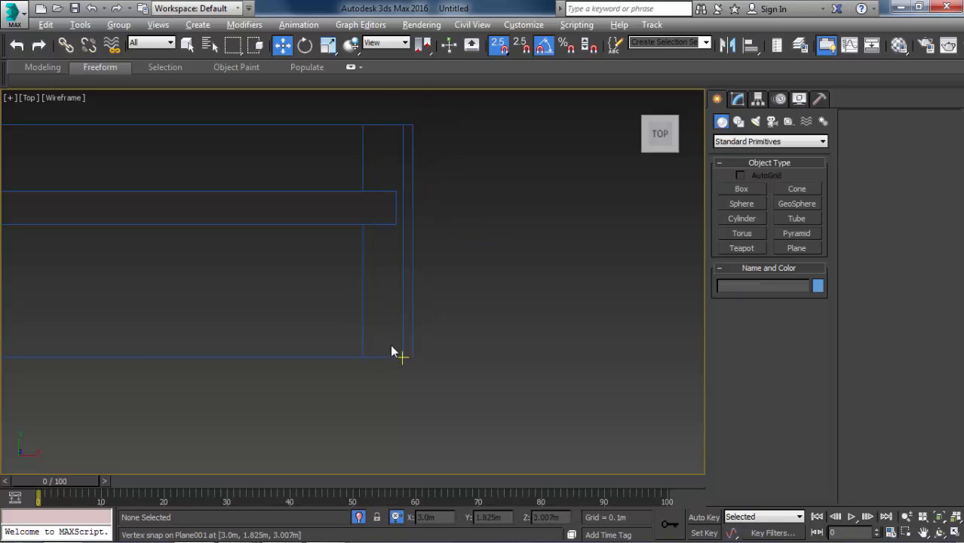
Move the right side plane inward along X in the top view to meet the frame's front corner.
alt+middle_drag(391, 346, 356, 305)
scroll(354, 251, down, 3)
key(F3)
mouse_move(354, 252)
middle_down()
mouse_move(371, 314)
mouse_move(389, 305)
mouse_move(396, 341)
middle_up()
scroll(467, 338, up, 2)
click(410, 309)
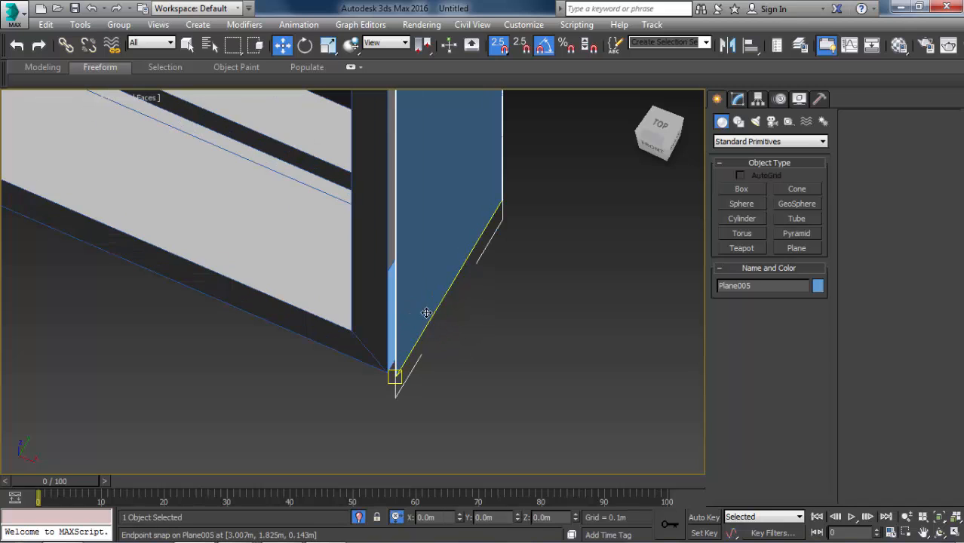
key(t)
key(F3)
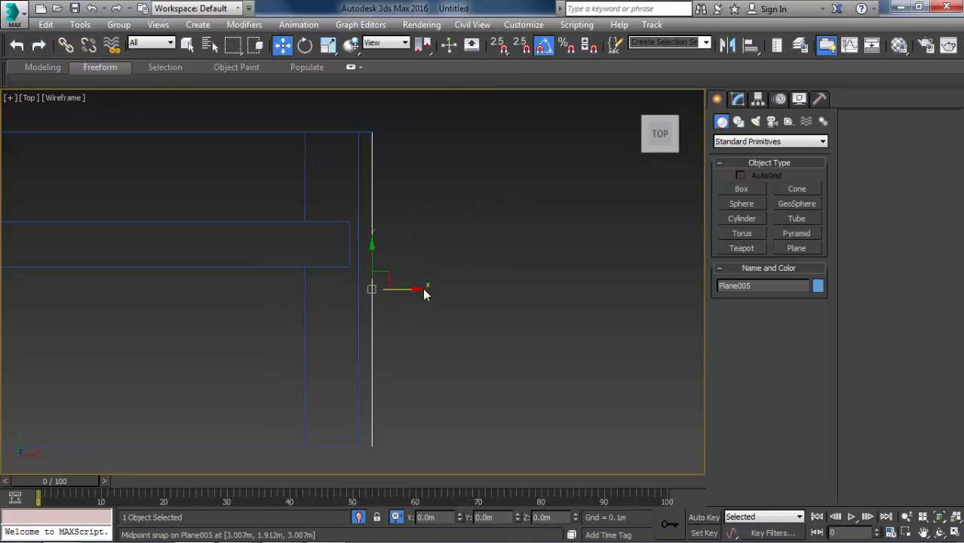
drag(420, 291, 360, 321)
alt+middle_drag(372, 184, 265, 127)
key(F3)
scroll(400, 209, down, 3)
middle_drag(400, 209, 359, 394)
scroll(382, 301, down, 3)
middle_drag(401, 233, 401, 311)
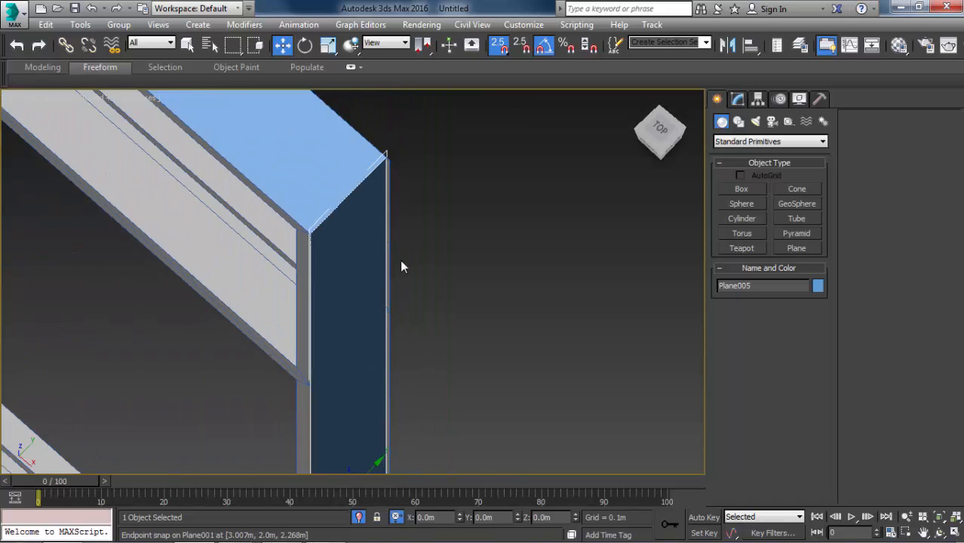
In the top view, snap the frame's four protruding back vertices at the right end to the side plane.
scroll(388, 160, up, 5)
key(1)
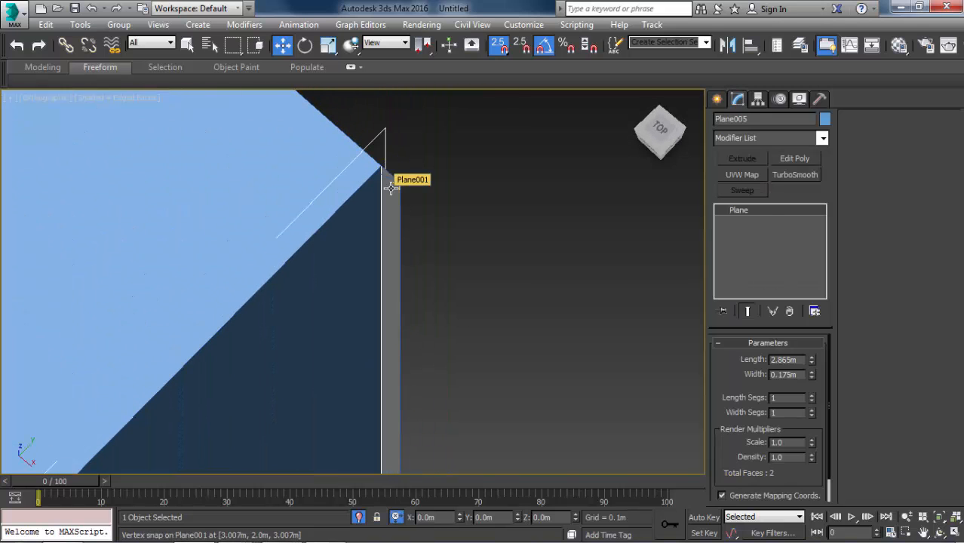
click(391, 187)
key(1)
key(t)
key(z)
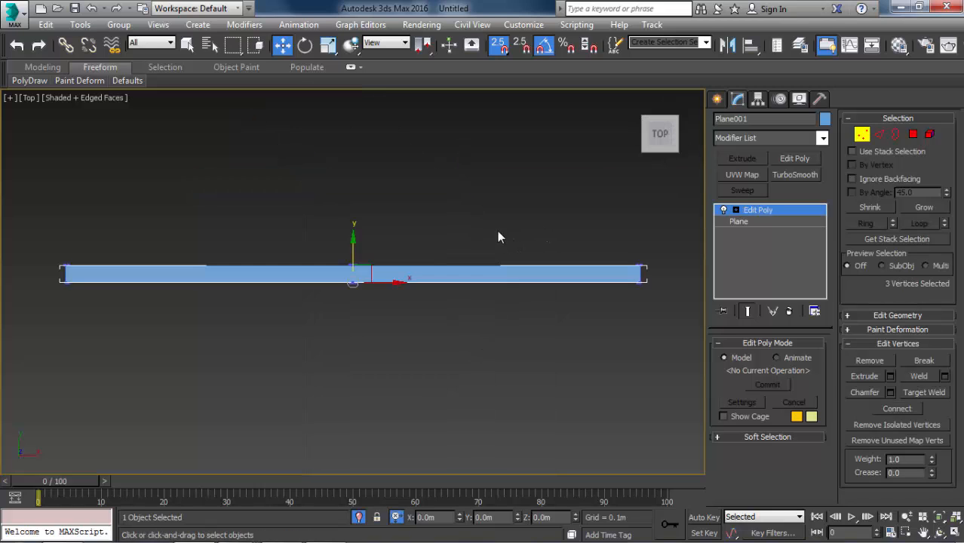
middle_drag(497, 231, 353, 223)
key(F3)
scroll(628, 254, up, 4)
scroll(276, 249, up, 5)
scroll(294, 274, up, 4)
drag(269, 240, 324, 329)
scroll(327, 301, up, 1)
drag(322, 286, 285, 296)
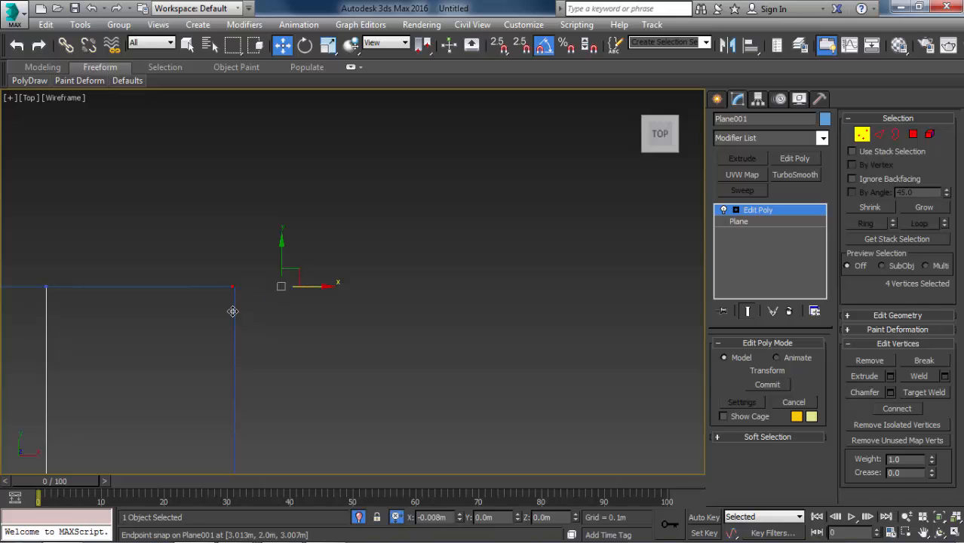
key(s)
mouse_move(233, 311)
mouse_down()
mouse_move(258, 320)
mouse_move(235, 294)
mouse_up()
scroll(270, 230, down, 10)
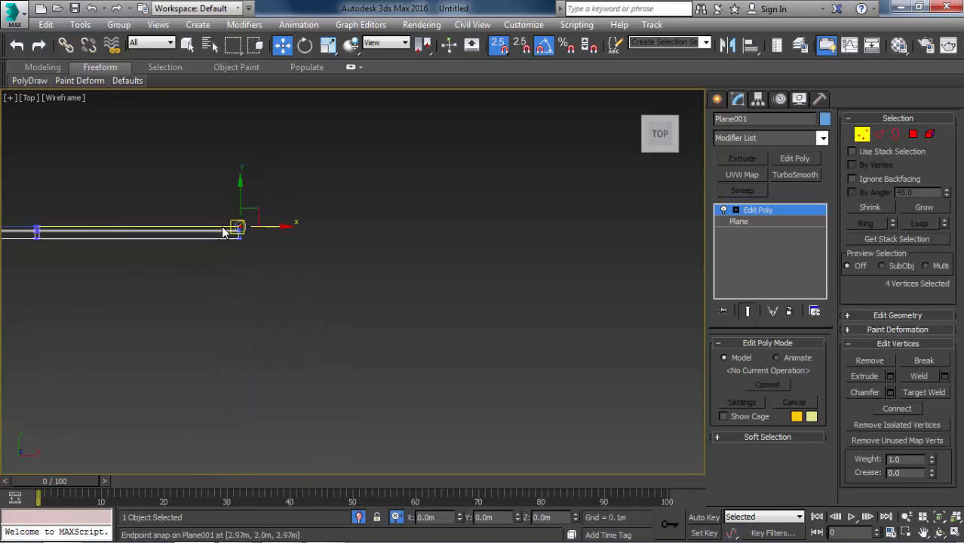
Snap the frame's front corner vertices at the left end outward to the left side plane, and leave vertex level.
middle_drag(218, 229, 640, 294)
scroll(249, 293, up, 7)
scroll(353, 271, up, 2)
drag(290, 205, 329, 256)
scroll(327, 230, down, 3)
scroll(350, 448, up, 5)
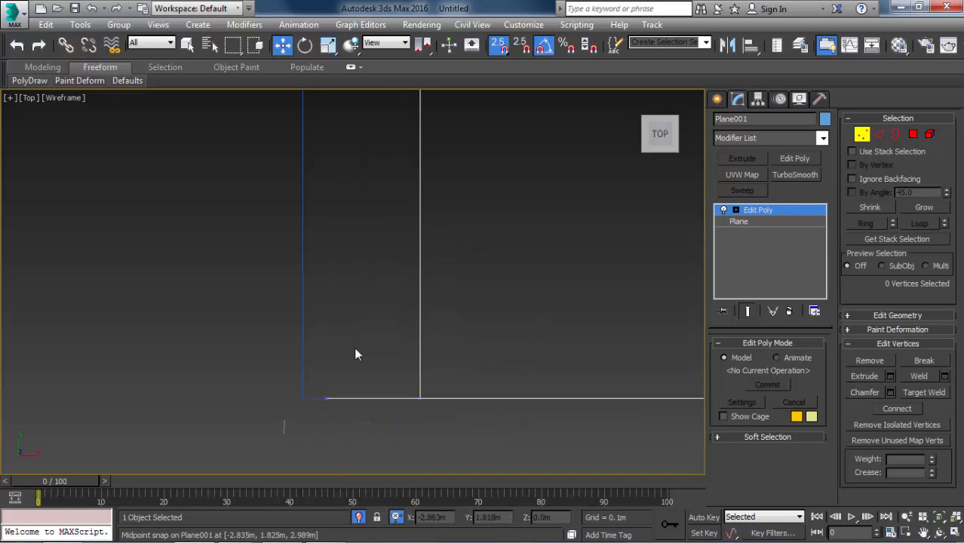
drag(285, 424, 355, 350)
drag(355, 401, 306, 365)
key(1)
scroll(314, 326, down, 5)
Attach the top plane and the left side plane to the window frame object.
alt+middle_drag(314, 325, 415, 264)
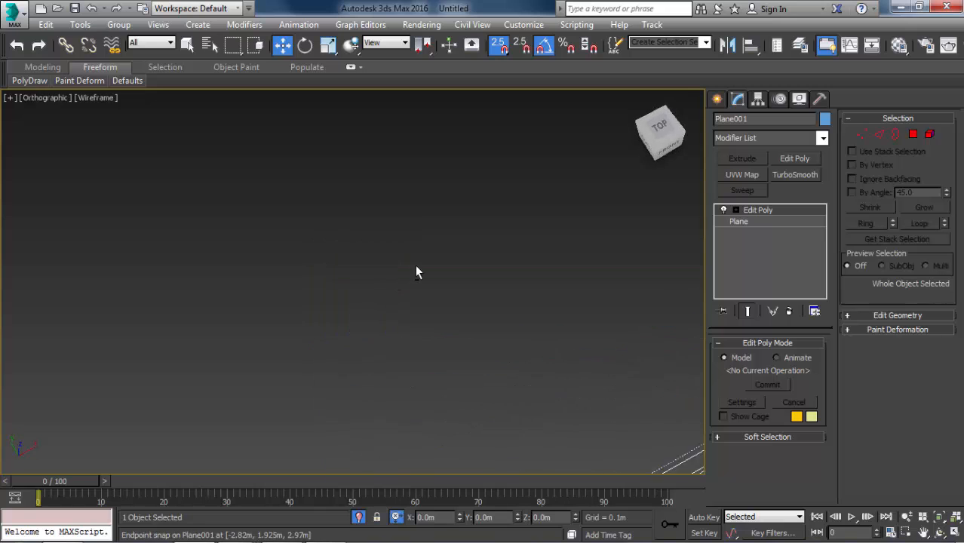
key(F3)
scroll(356, 178, down, 5)
scroll(430, 398, up, 2)
scroll(430, 397, up, 1)
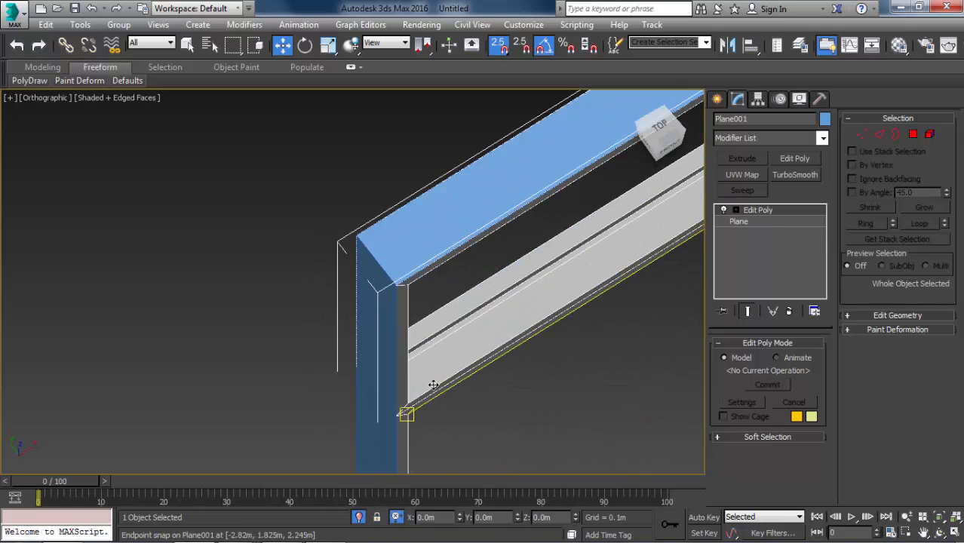
key(1)
key(1)
click(557, 386)
click(554, 287)
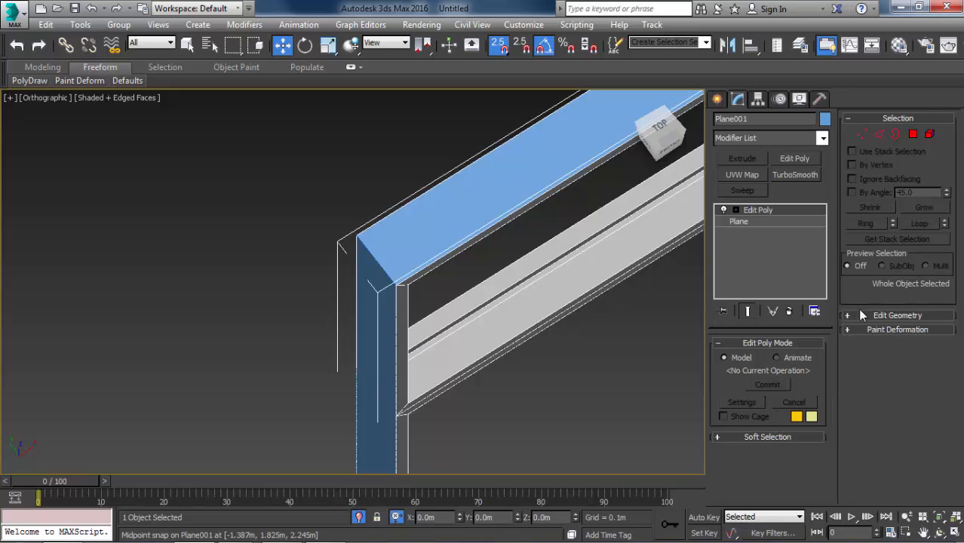
click(862, 316)
click(865, 299)
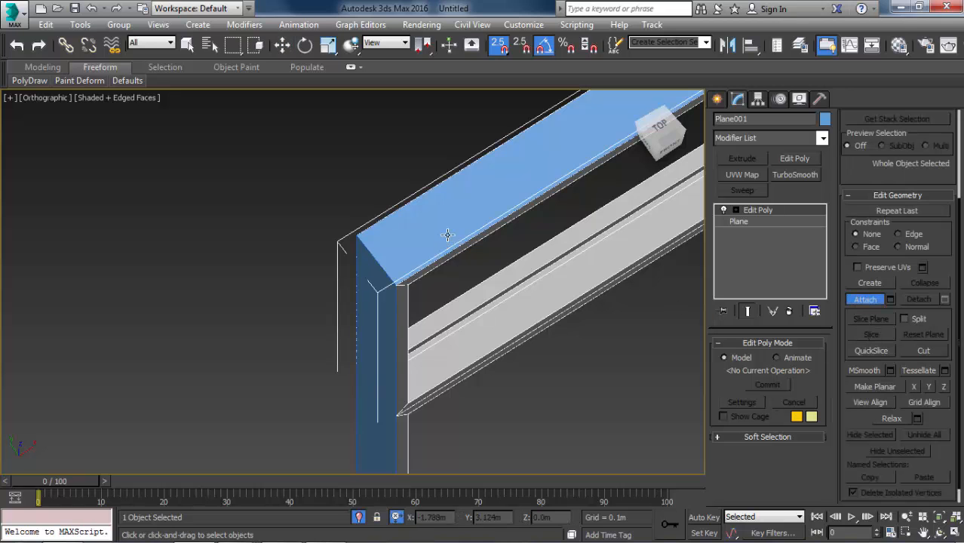
click(383, 299)
scroll(384, 296, down, 5)
Attach the right side plane and the bottom plane to the window frame object.
alt+middle_drag(476, 274, 1, 230)
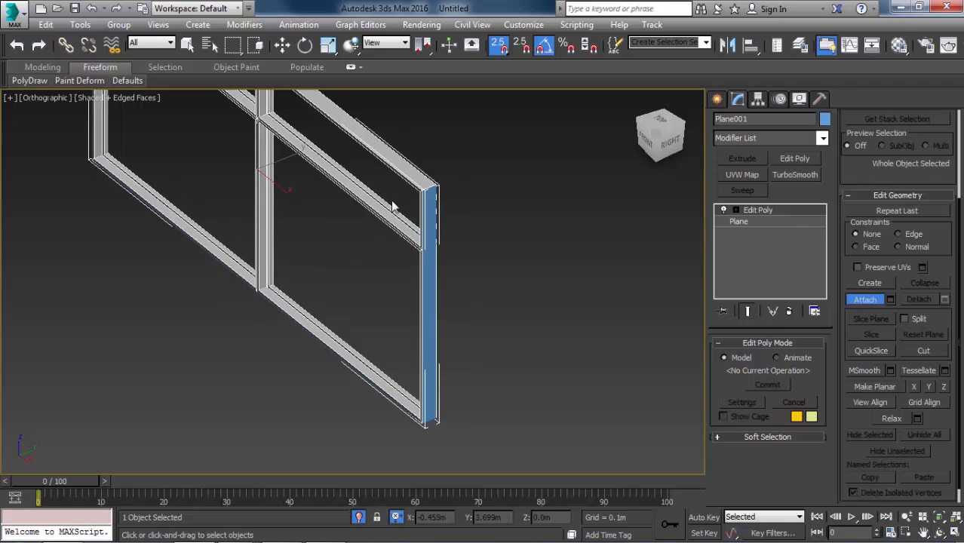
click(424, 197)
alt+middle_drag(386, 288, 370, 163)
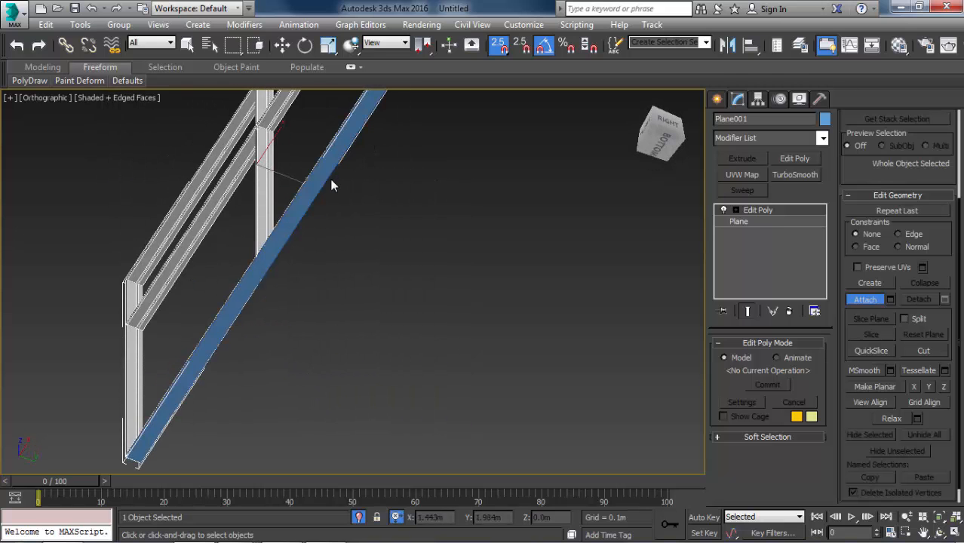
click(274, 235)
Examine the attached frame and its top right corner in the perspective and front views.
scroll(324, 202, down, 2)
middle_drag(326, 202, 321, 282)
scroll(380, 97, up, 6)
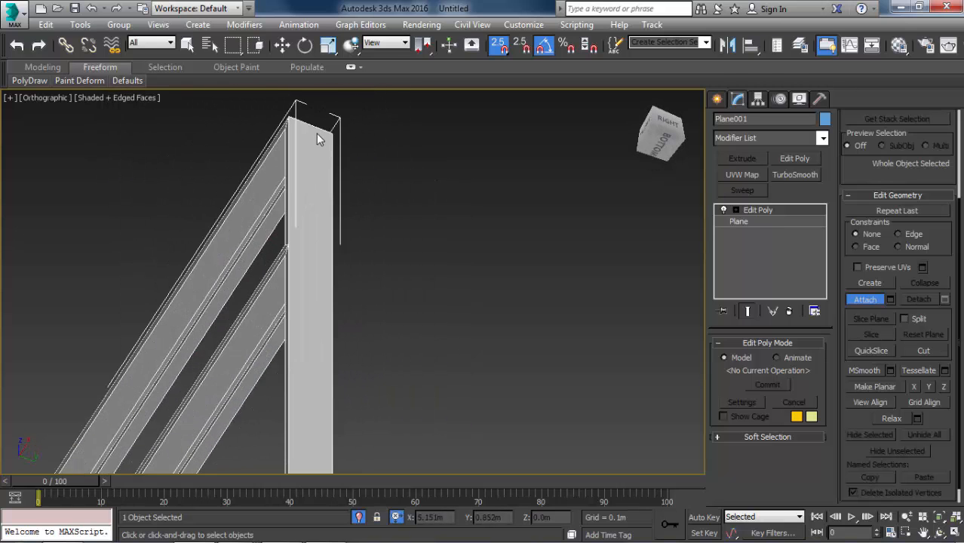
alt+middle_drag(316, 133, 390, 254)
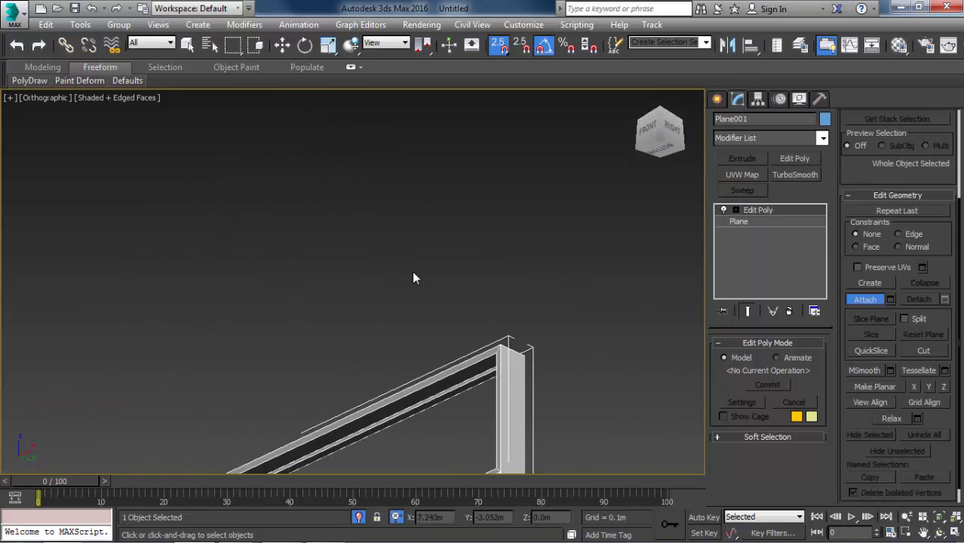
key(p)
key(z)
alt+middle_drag(400, 287, 436, 325)
scroll(553, 168, up, 4)
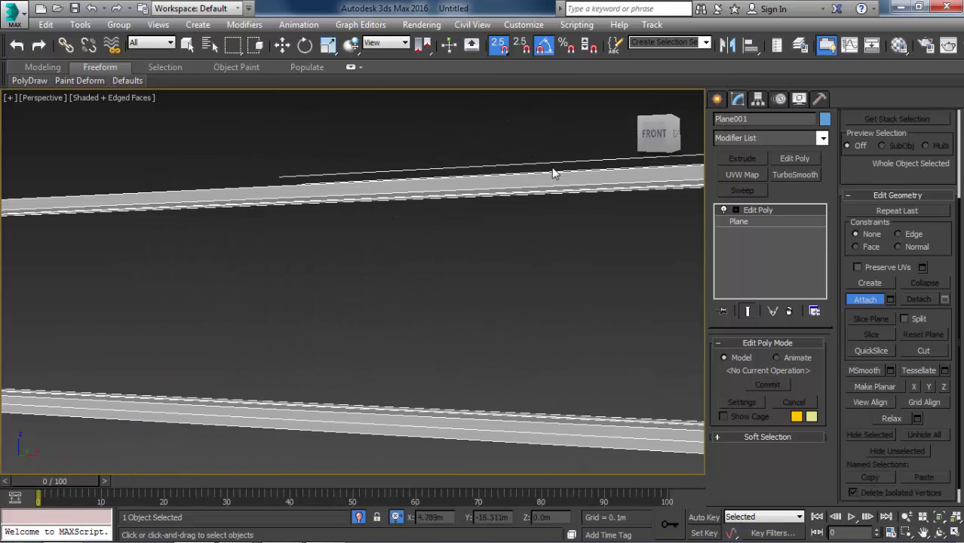
middle_drag(553, 168, 320, 159)
scroll(464, 156, up, 4)
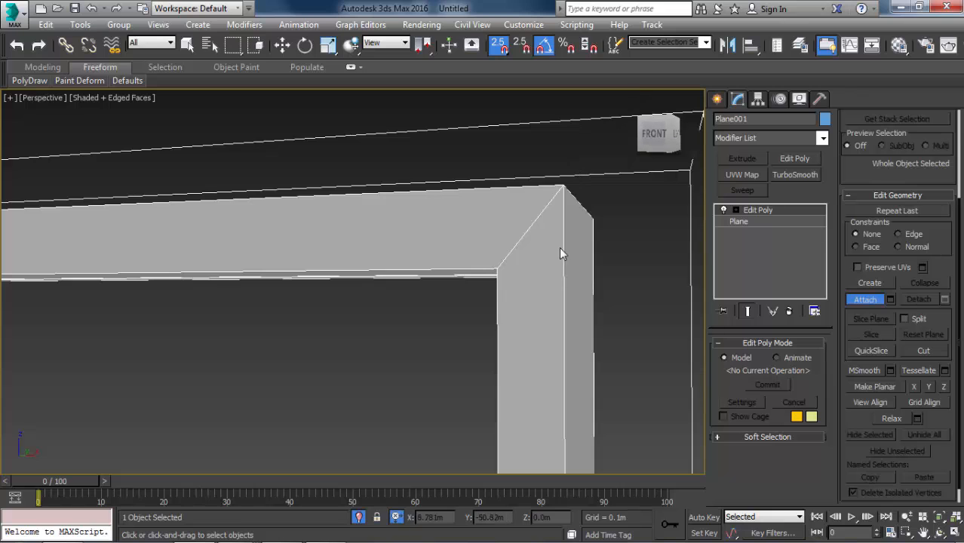
scroll(559, 246, down, 6)
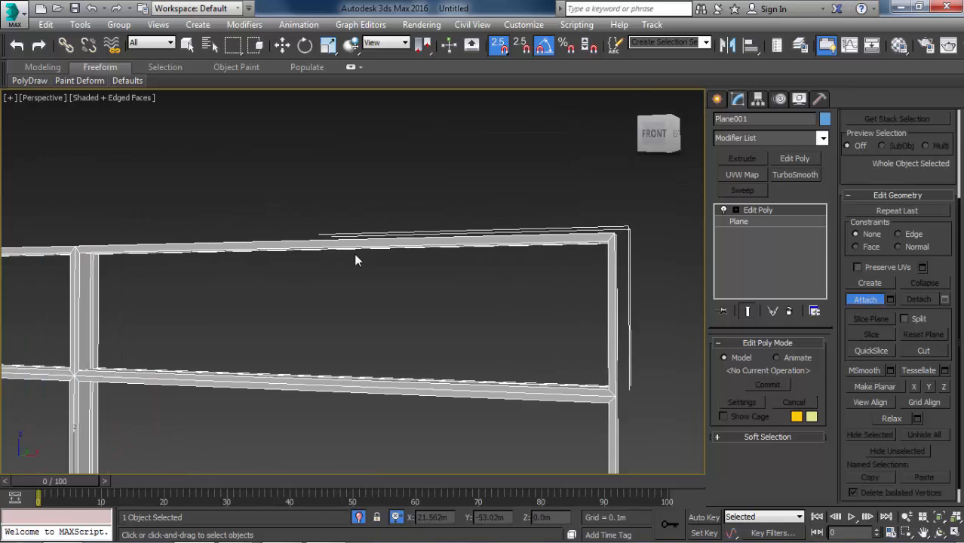
key(f)
key(z)
scroll(626, 127, up, 3)
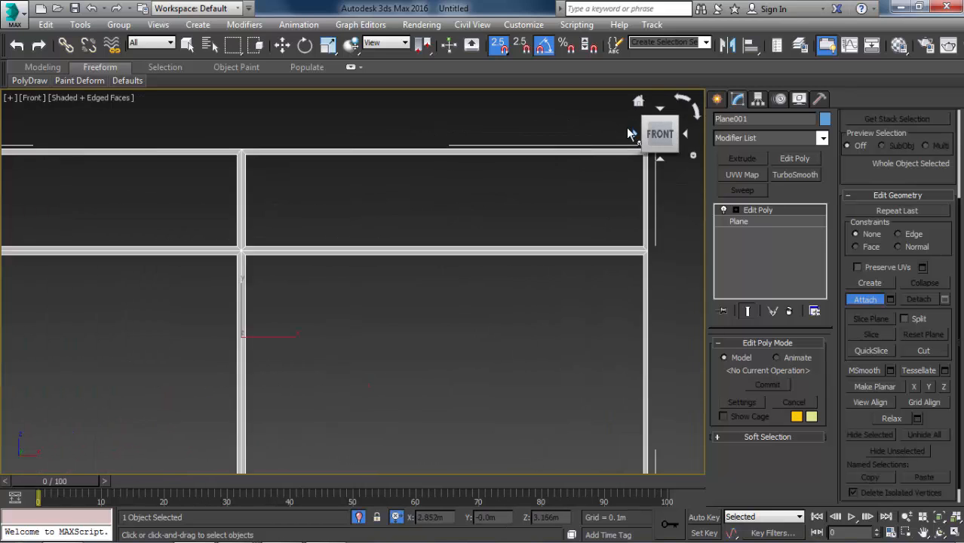
scroll(635, 148, up, 3)
scroll(678, 229, up, 2)
middle_drag(635, 163, 553, 193)
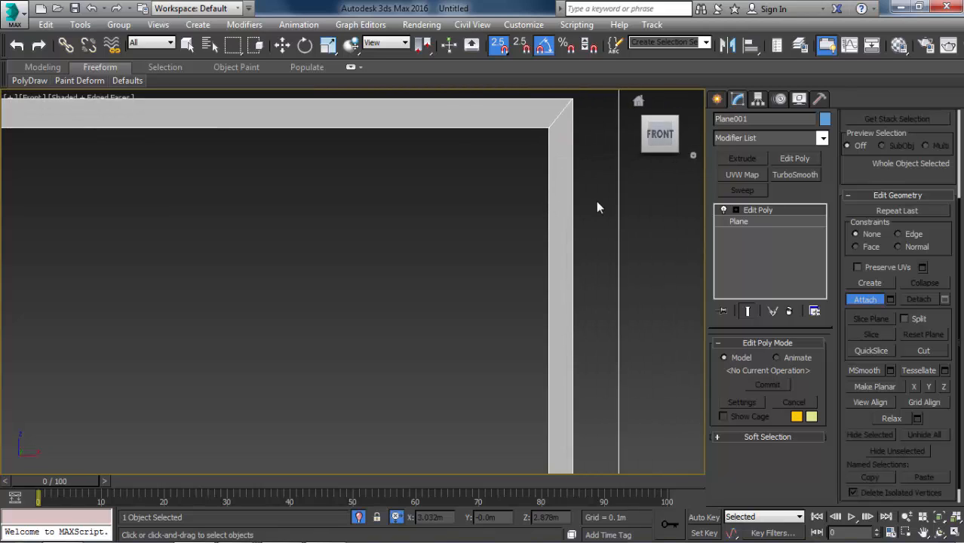
scroll(567, 194, down, 5)
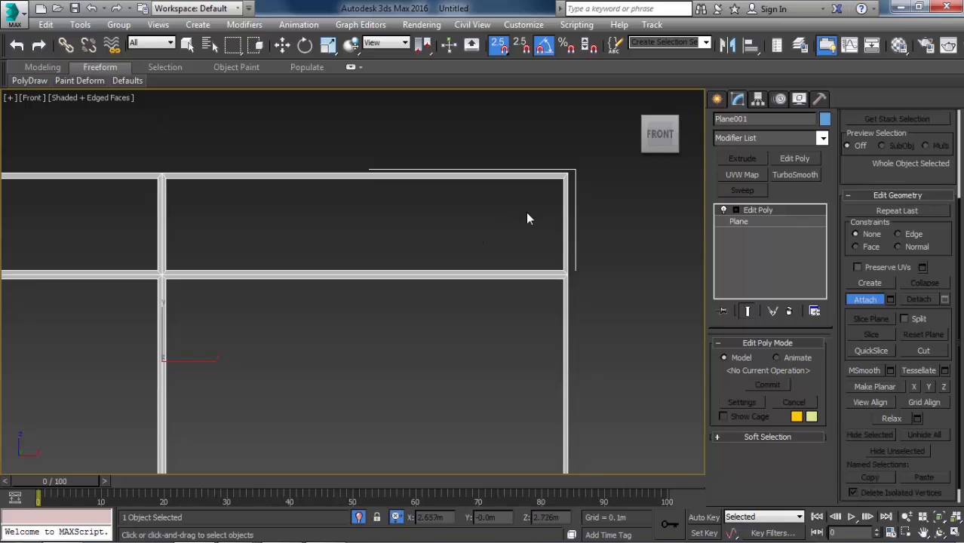
Exit isolation of the window frame and compare the camera view with the reference bedroom image.
scroll(545, 237, down, 4)
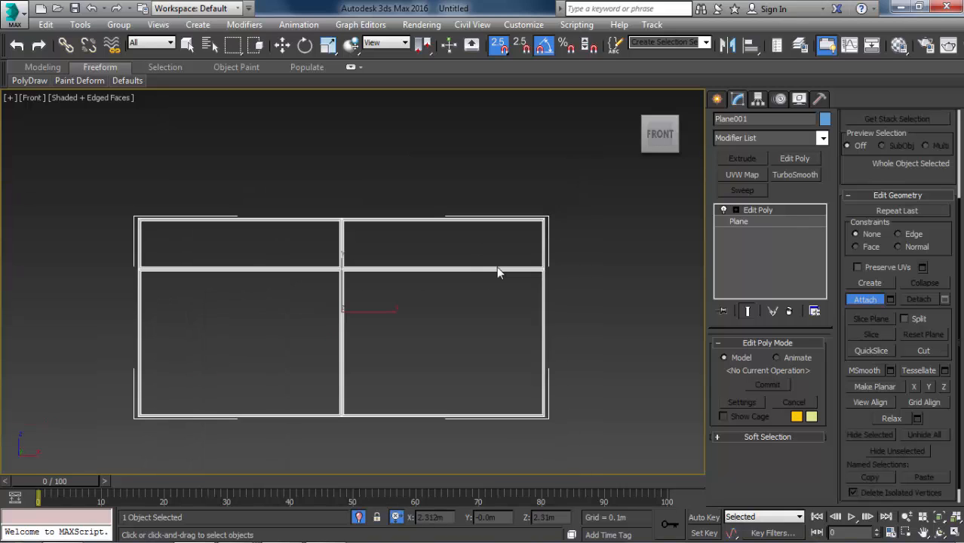
click(358, 517)
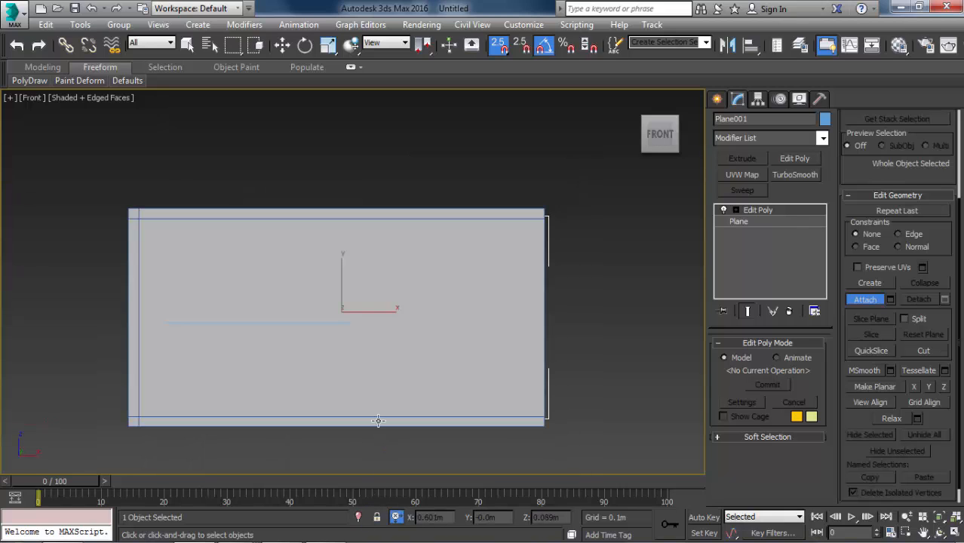
key(c)
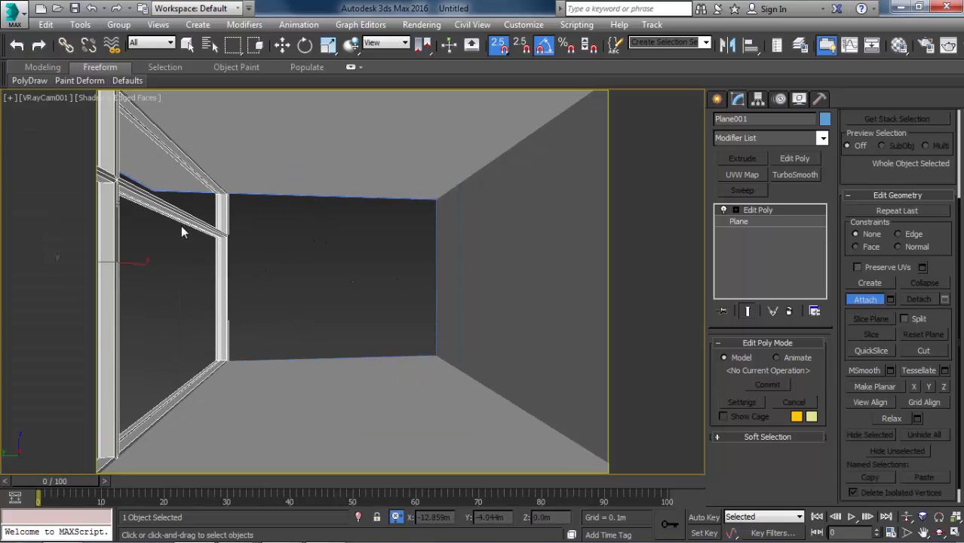
key(alt+Tab)
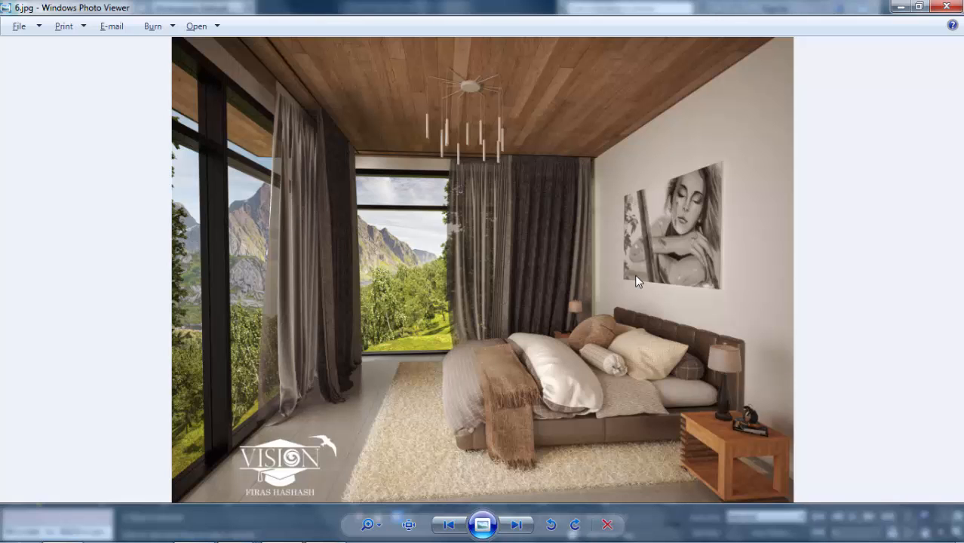
key(alt+Tab)
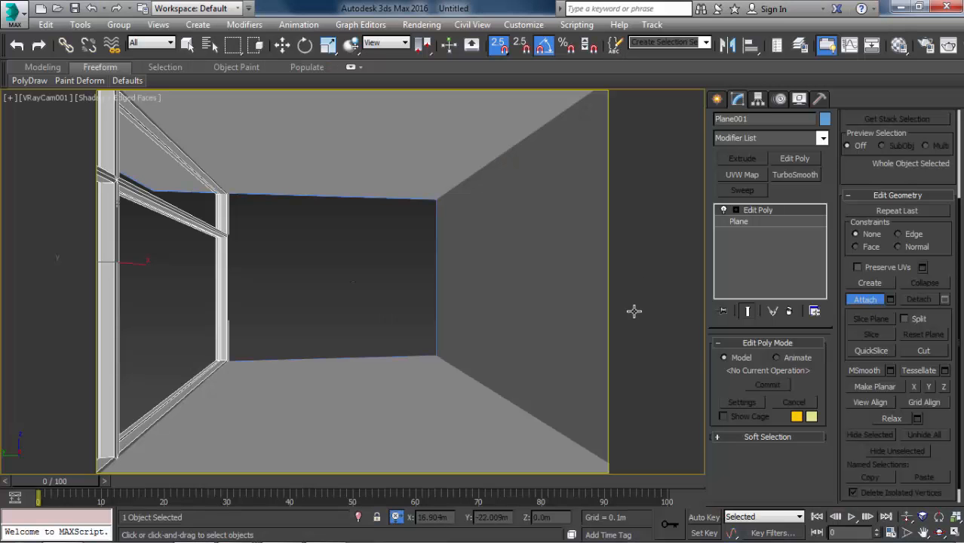
key(alt+Tab)
key(alt+Tab)
Select the camera's target and shift it toward the window wall so the camera frames more of the window.
click(48, 96)
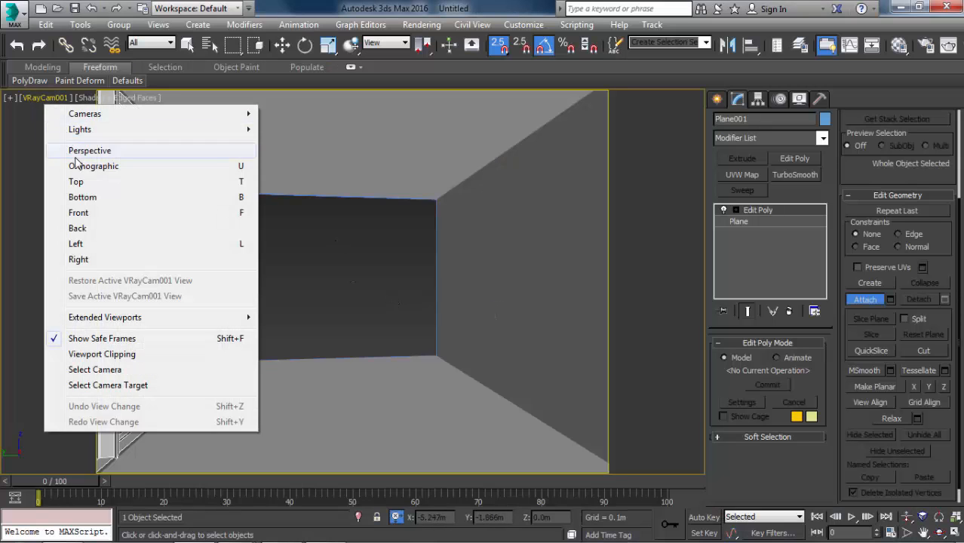
click(108, 384)
mouse_move(307, 282)
mouse_down()
mouse_move(331, 283)
mouse_move(301, 279)
mouse_up()
click(340, 244)
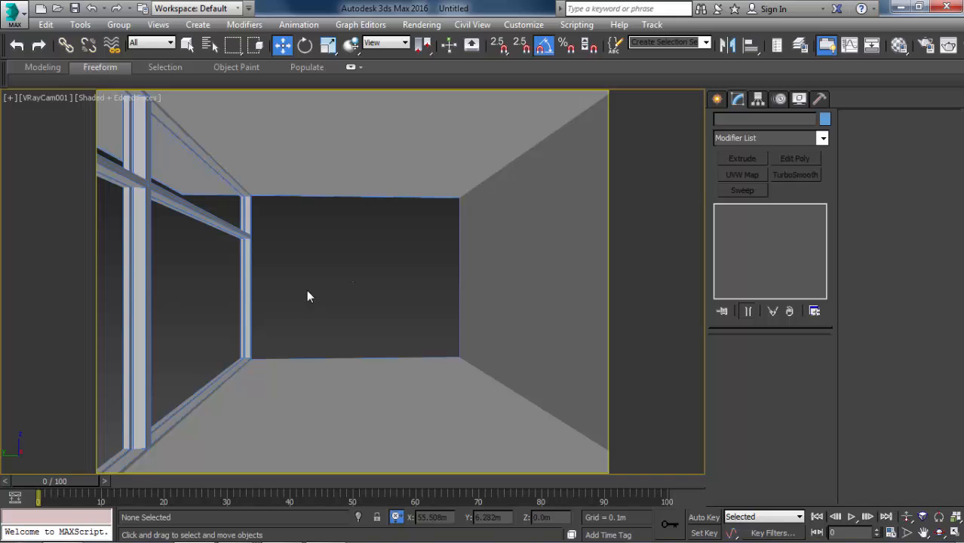
Display the window frame in a wireframe top view and leave it deselected.
key(p)
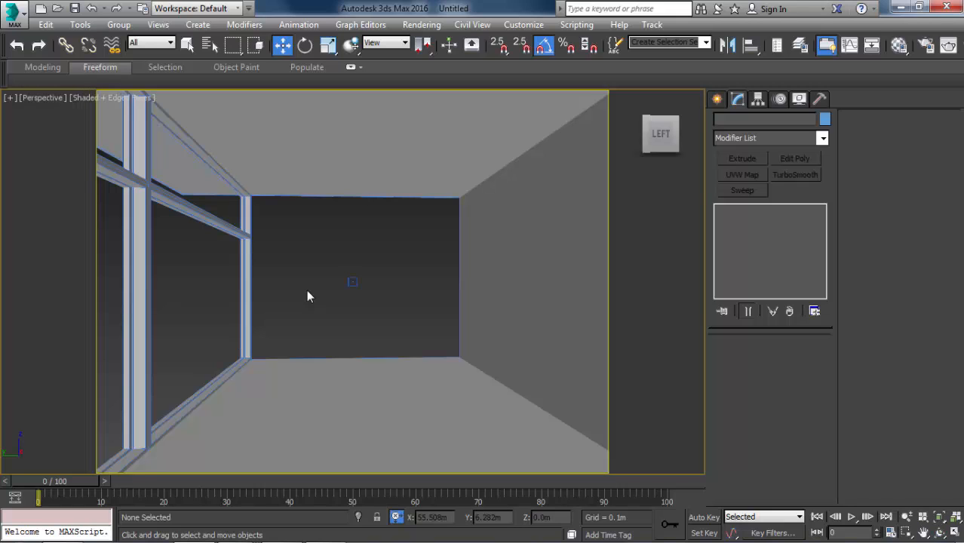
click(240, 256)
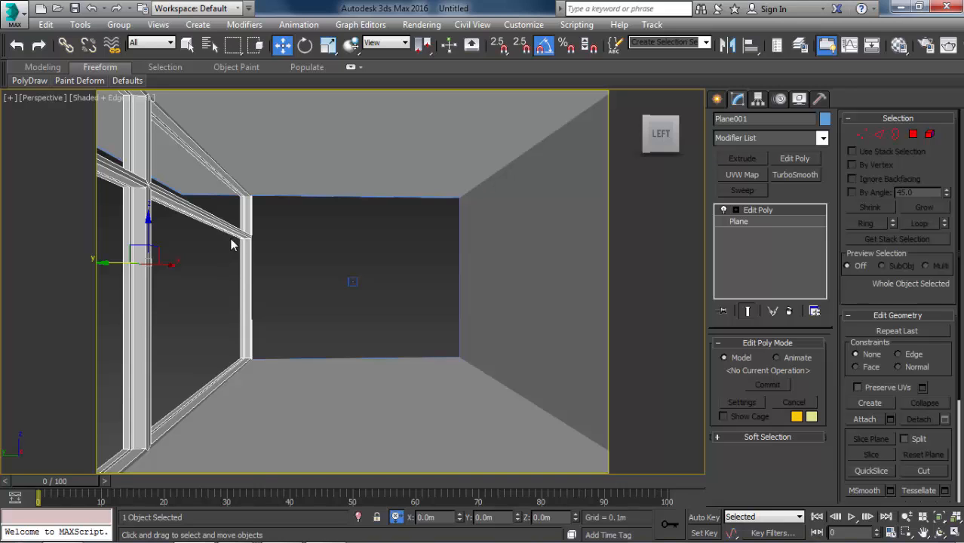
key(t)
key(z)
key(F3)
click(325, 156)
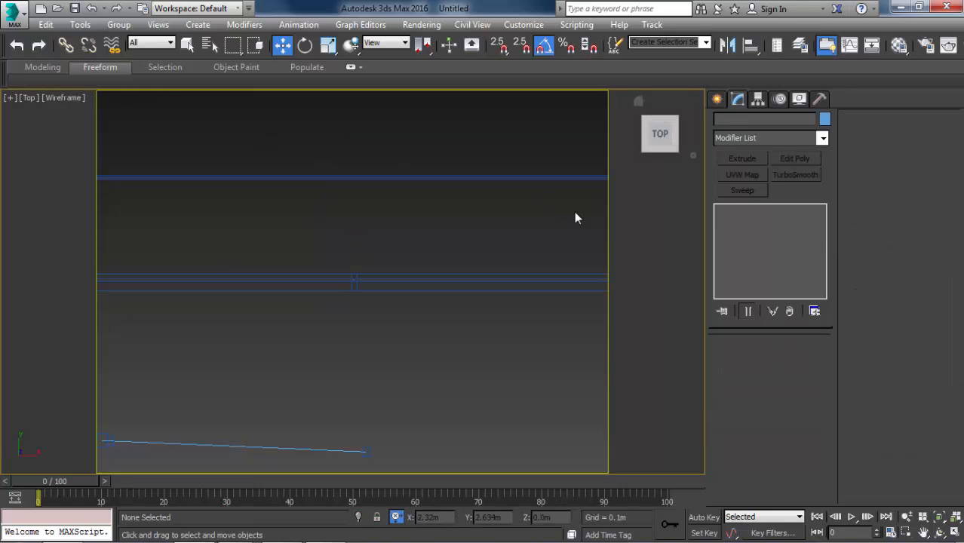
Draw a flat box about 5.84 m wide and 0.025 m long inside the window frame, snapped to its inner corners at both ends.
scroll(575, 213, down, 2)
click(717, 99)
click(742, 190)
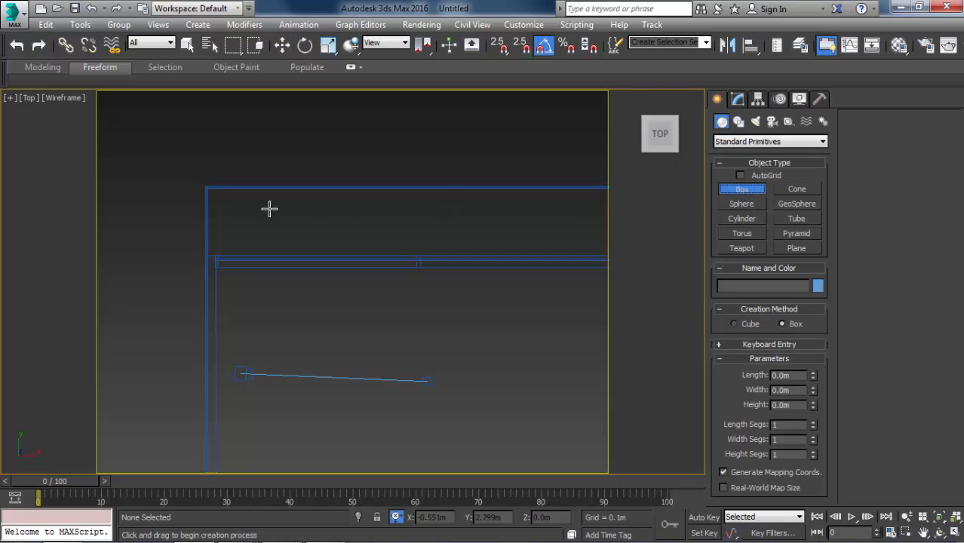
scroll(234, 246, up, 3)
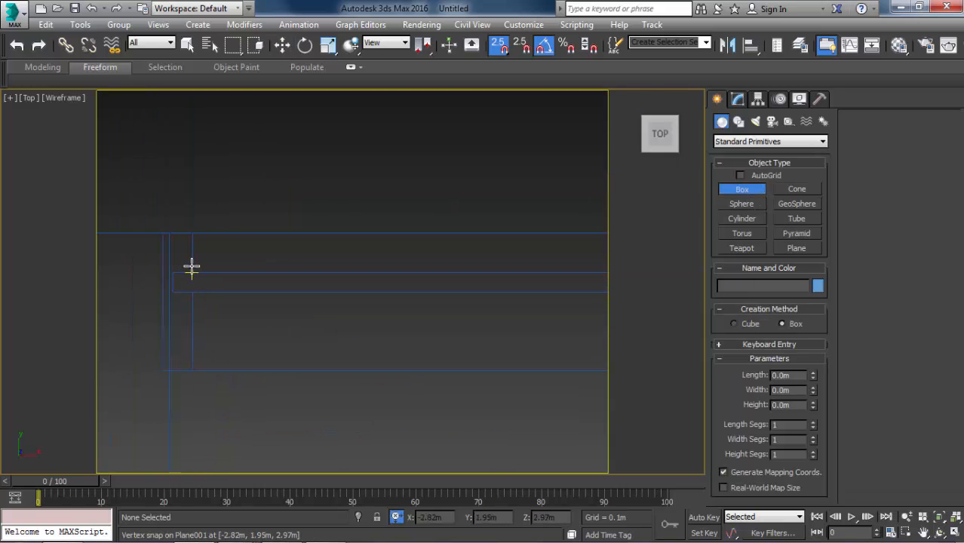
drag(174, 272, 88, 342)
scroll(267, 275, down, 5)
middle_drag(480, 347, 912, 332)
drag(88, 342, 522, 332)
middle_drag(533, 332, 522, 332)
drag(522, 332, 7, 304)
middle_drag(522, 332, 933, 300)
drag(7, 304, 383, 267)
scroll(207, 166, up, 4)
scroll(411, 346, up, 1)
scroll(414, 343, up, 3)
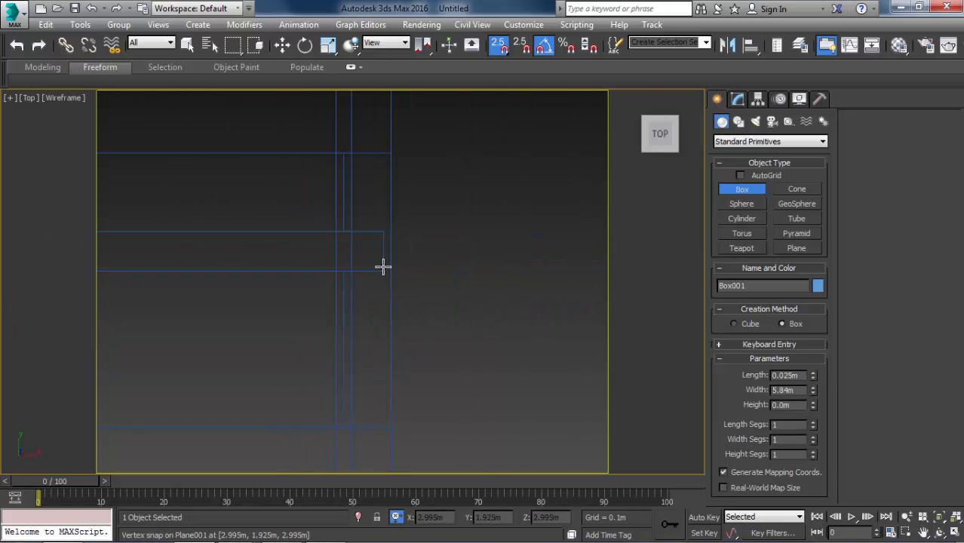
click(383, 266)
right_click(351, 130)
Raise the box by 0.15 m in the front view to lift it onto the frame's bottom rail.
key(f)
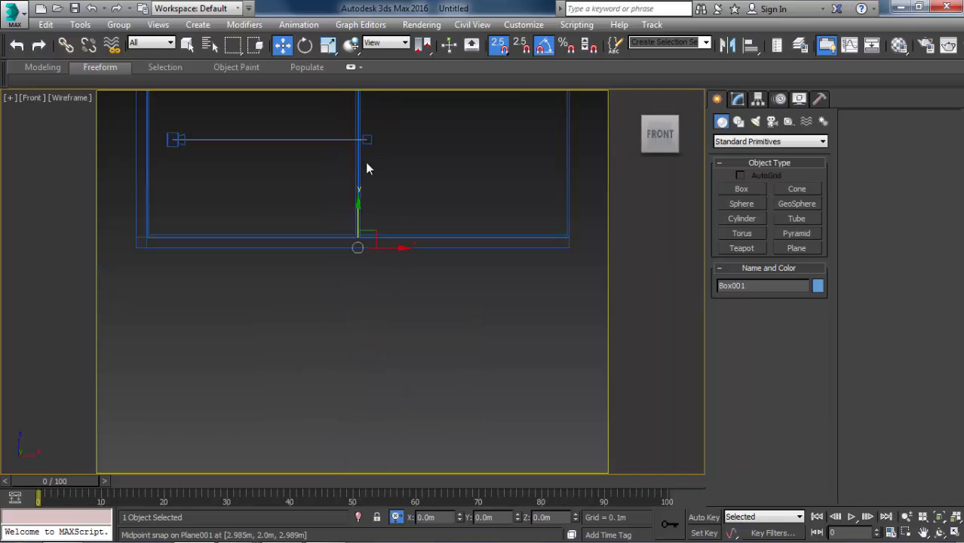
scroll(365, 165, up, 5)
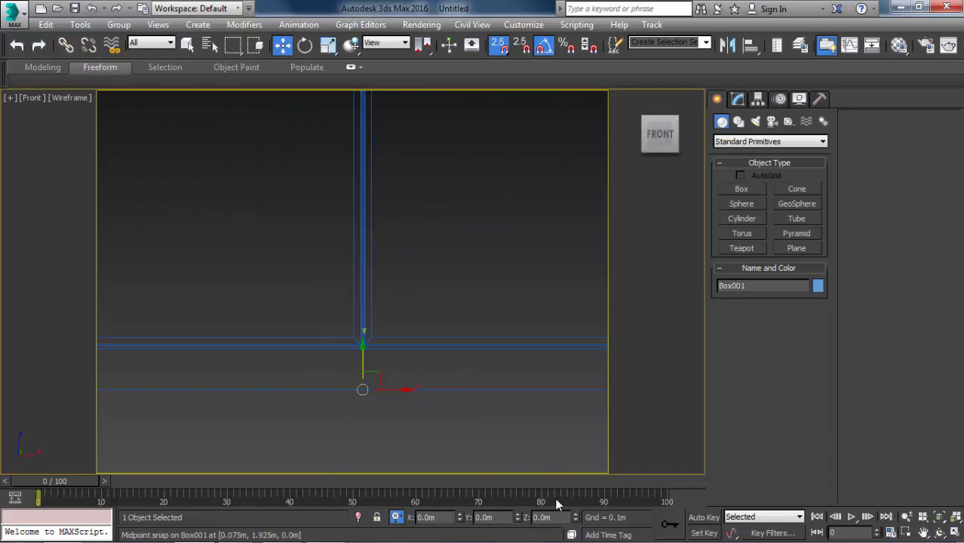
text(0)
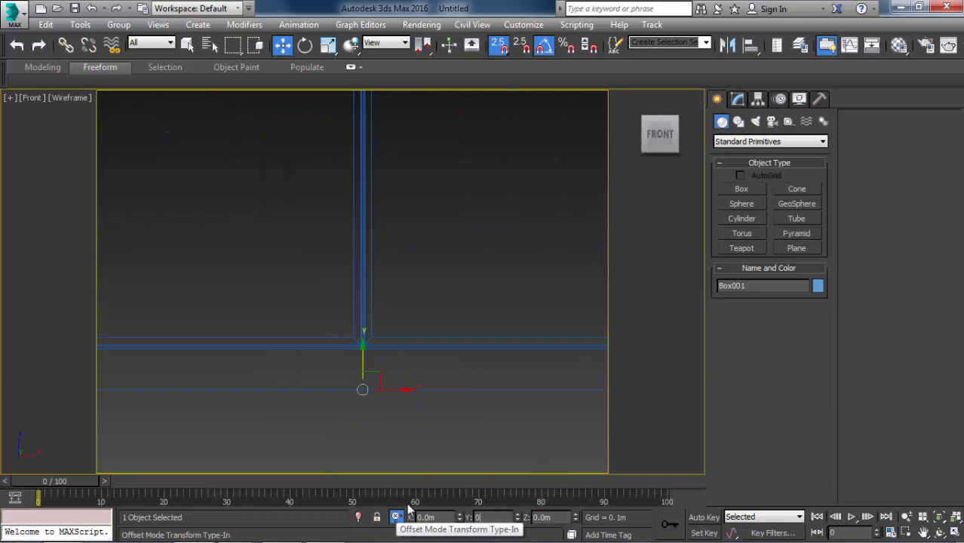
text(.15)
key(Return)
scroll(426, 412, down, 2)
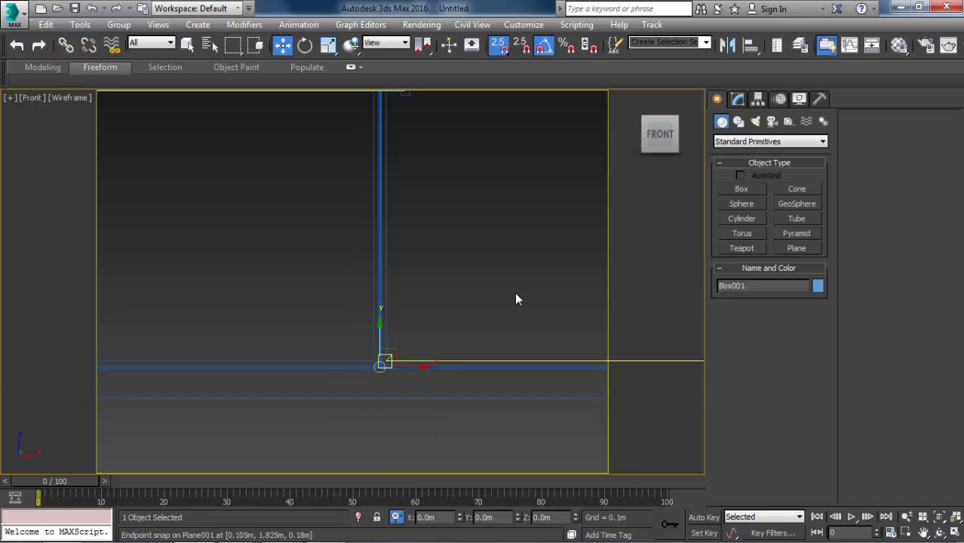
Set the box's height to 2.875 m to reach the frame's top rail.
click(738, 100)
drag(812, 389, 570, 437)
text(3)
key(Return)
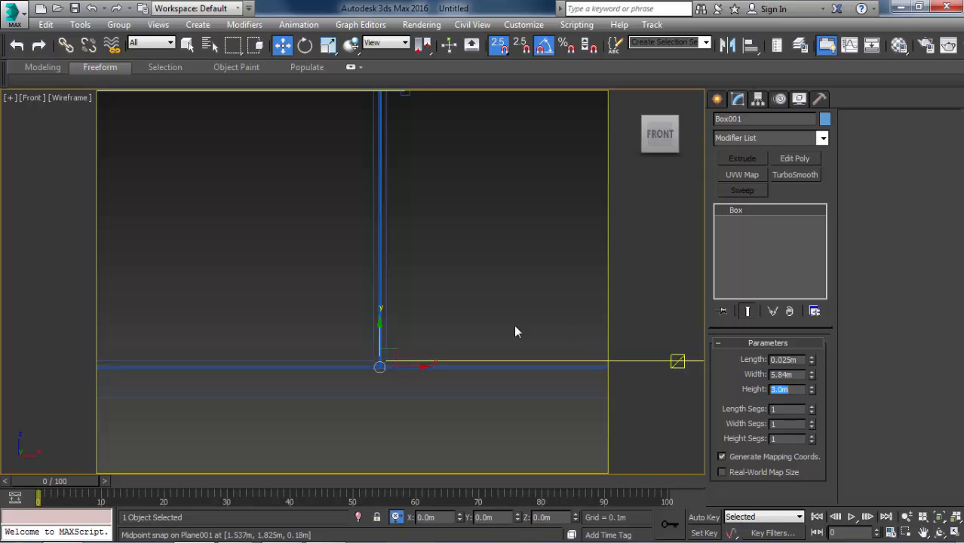
scroll(466, 350, down, 5)
scroll(465, 332, up, 3)
middle_drag(578, 394, 488, 342)
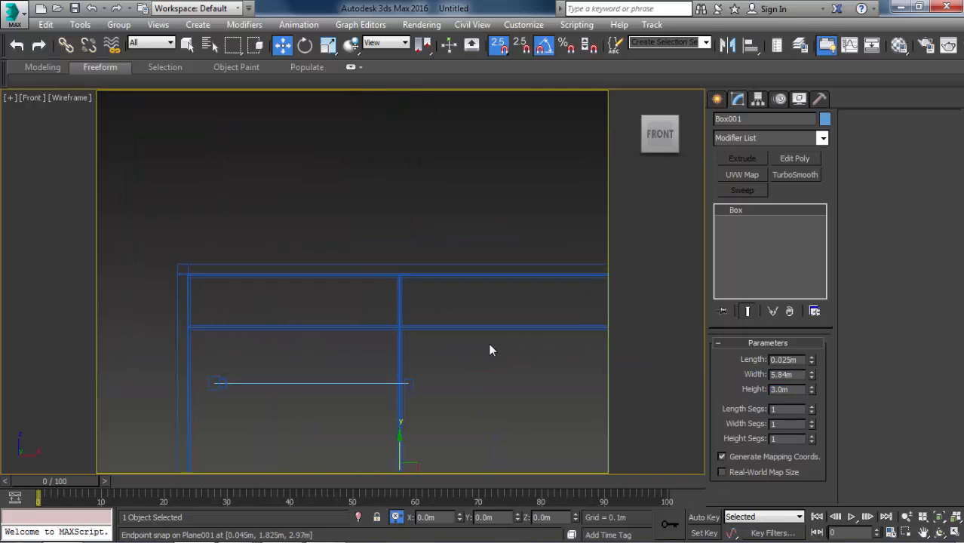
mouse_move(811, 389)
mouse_down()
mouse_move(808, 408)
mouse_move(806, 389)
mouse_up()
scroll(422, 290, up, 3)
scroll(457, 217, up, 2)
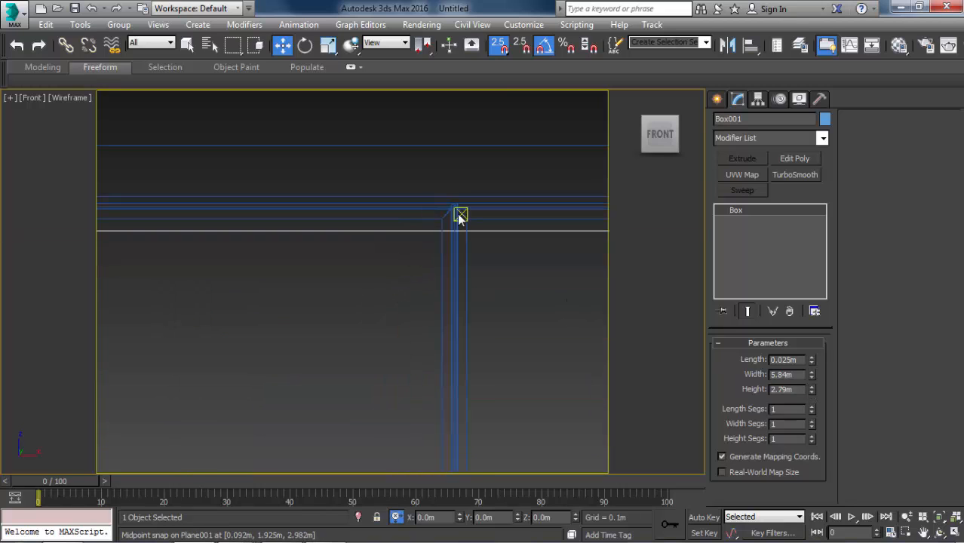
scroll(449, 205, up, 2)
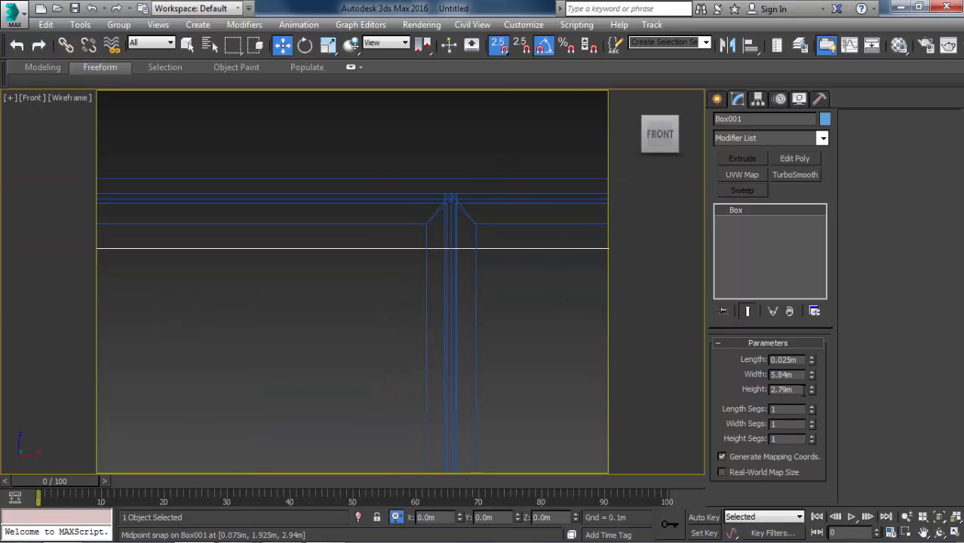
drag(811, 389, 811, 384)
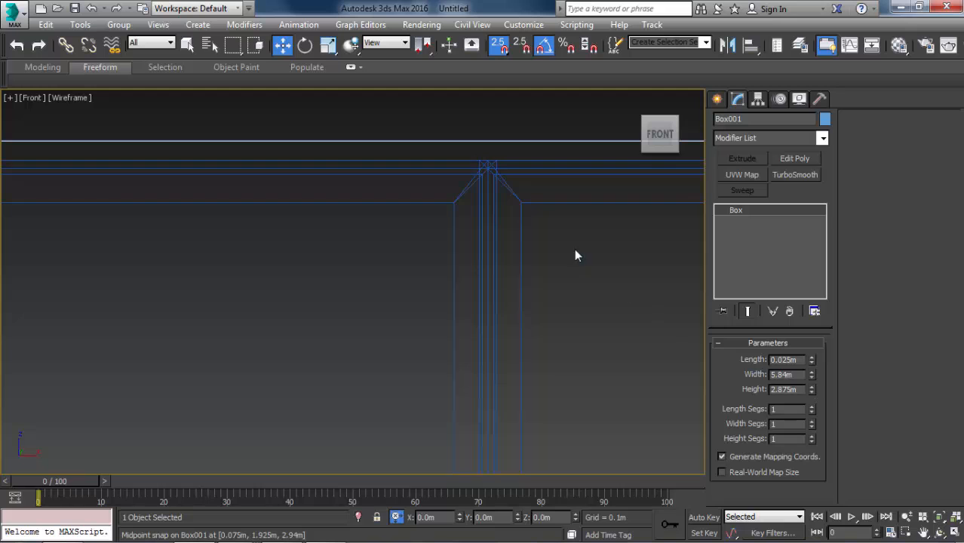
Return to the shaded camera view with nothing selected and name the second sample material Glass.
key(c)
key(F3)
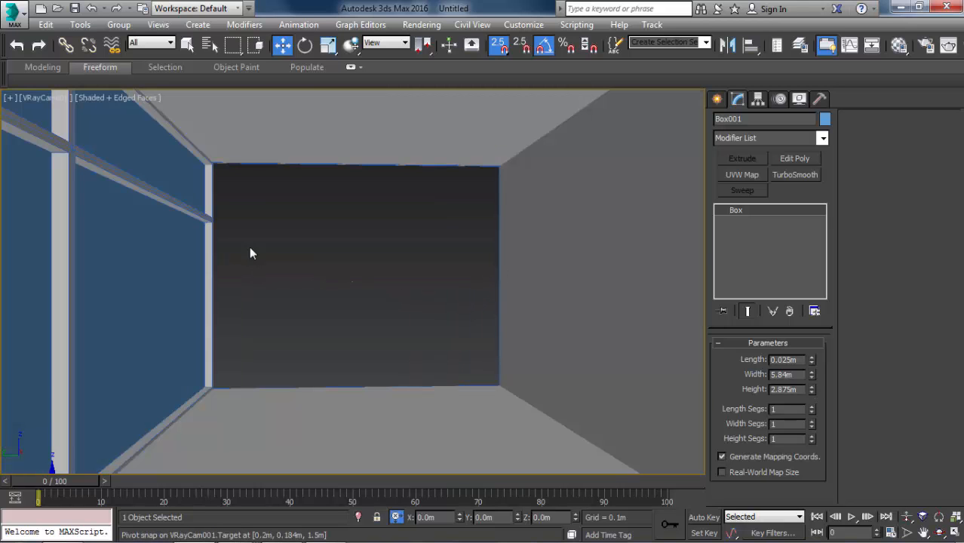
click(234, 230)
key(m)
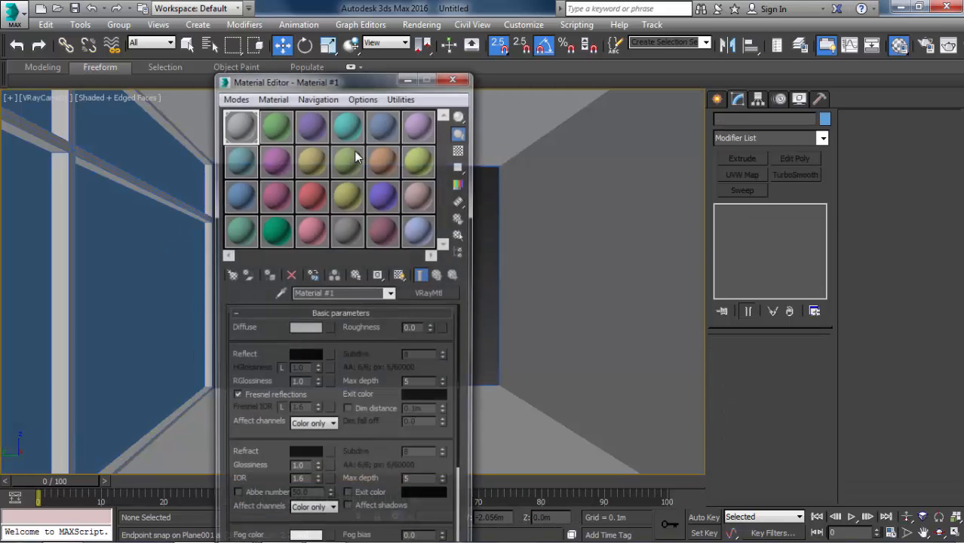
key(ctrl+a)
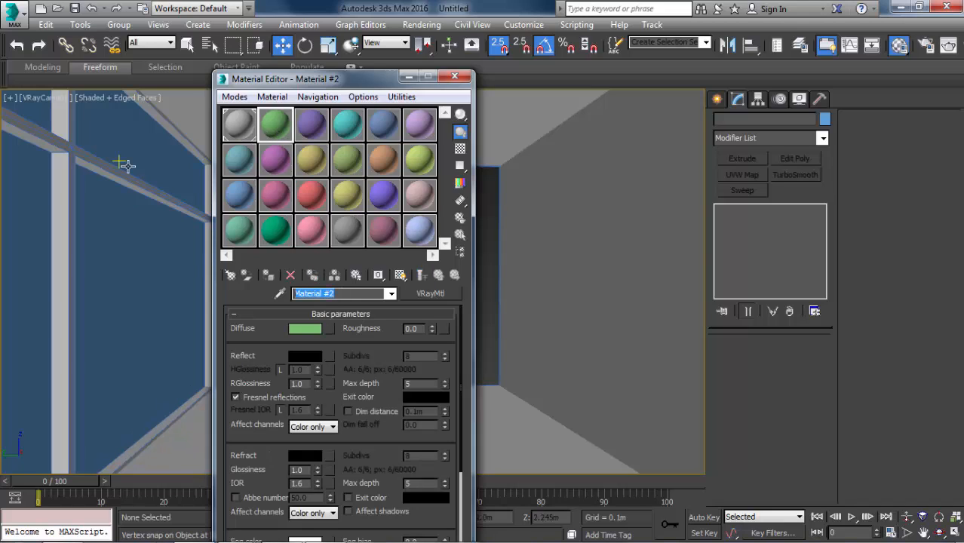
text(GI)
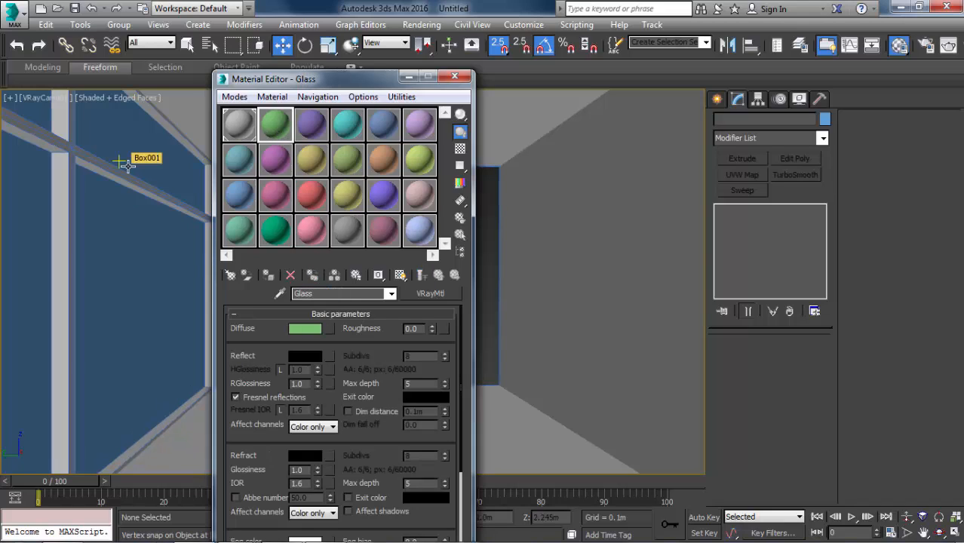
Set the Glass material's diffuse colour to black and its refraction colour to a light grey with value 210.
click(294, 326)
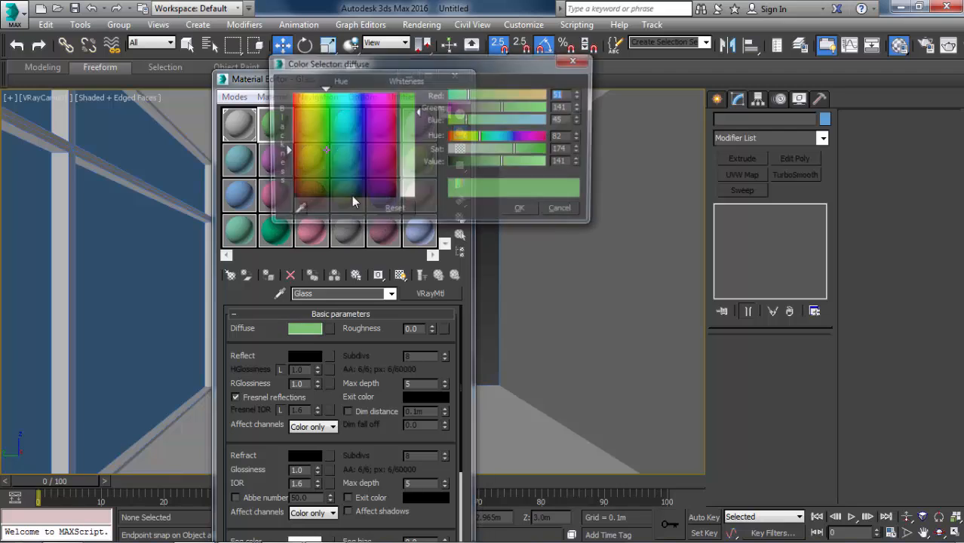
click(393, 109)
click(407, 89)
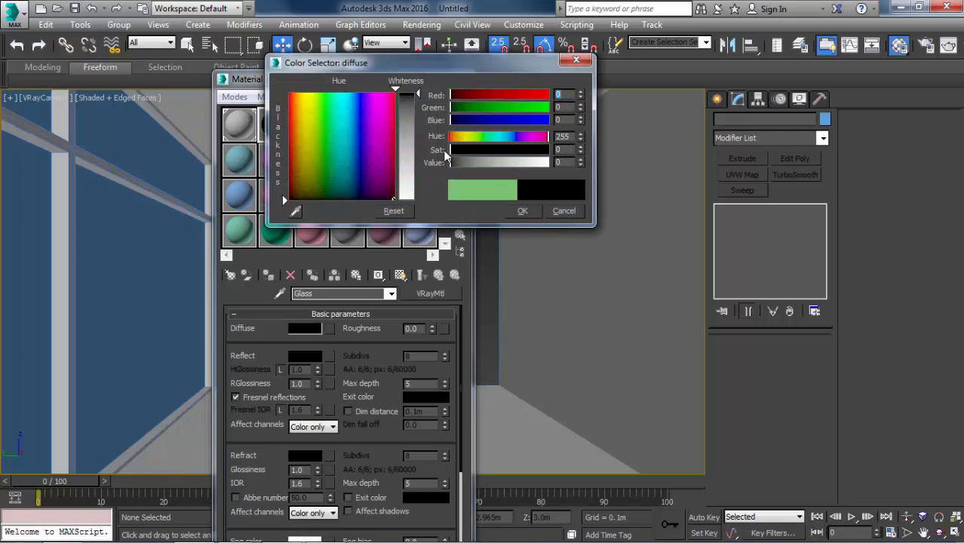
click(521, 212)
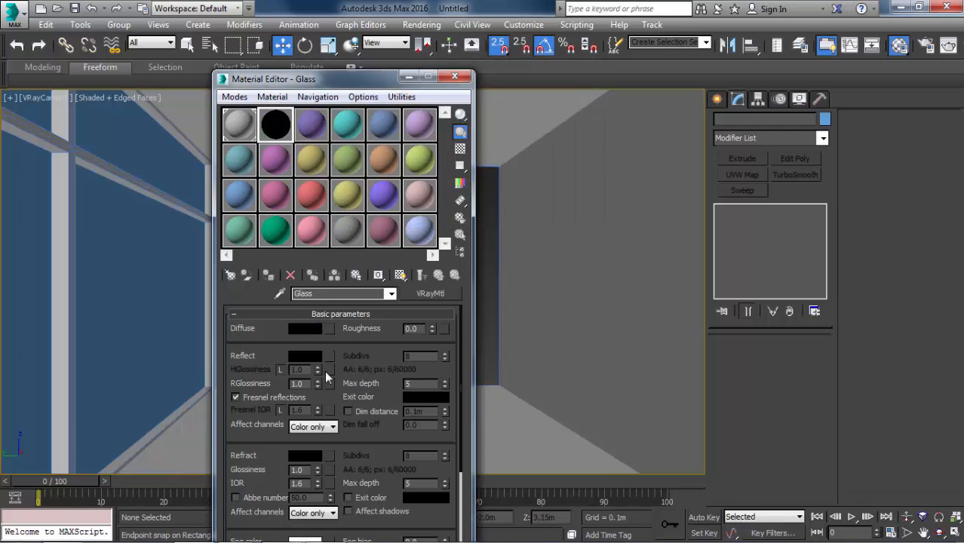
click(301, 356)
click(558, 211)
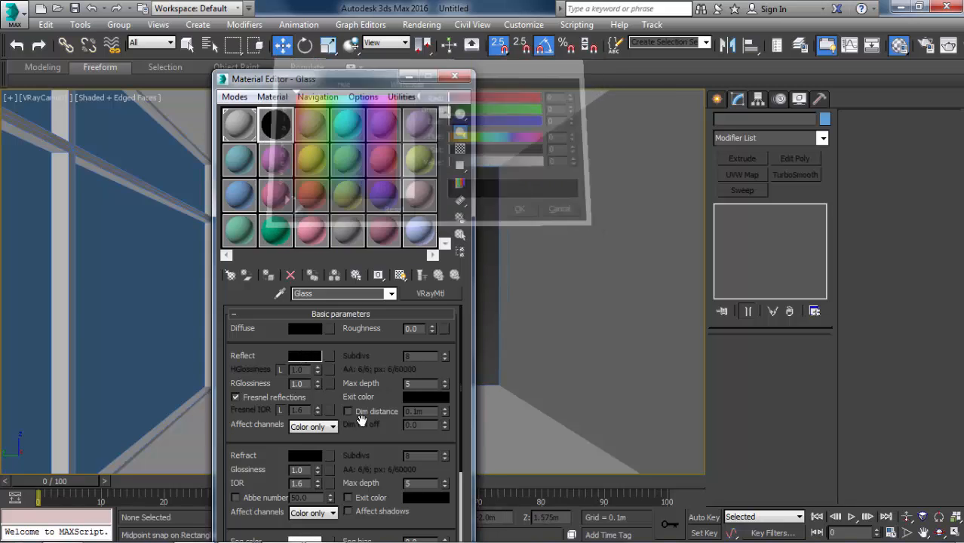
click(312, 454)
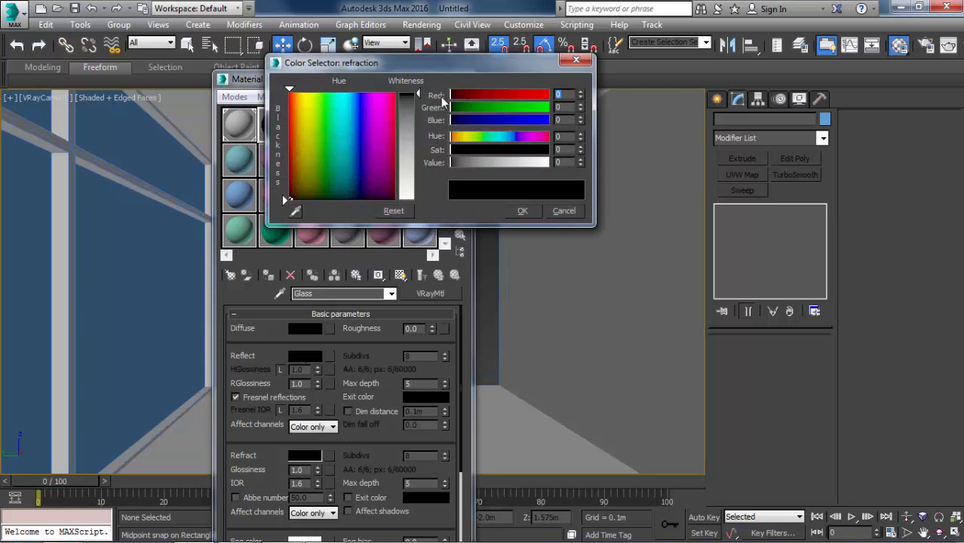
drag(407, 143, 407, 181)
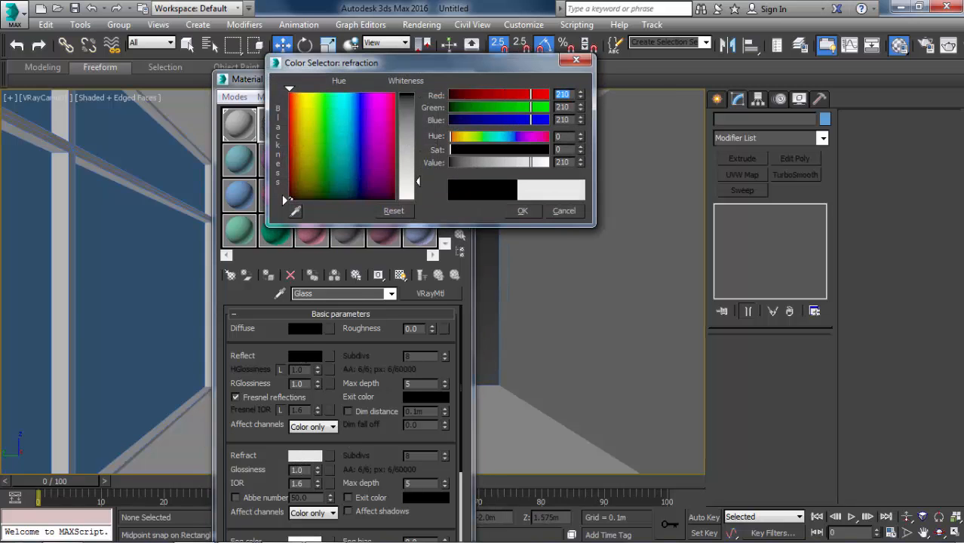
click(513, 210)
Apply the Glass material to the window pane box and close the material editor.
drag(228, 161, 147, 235)
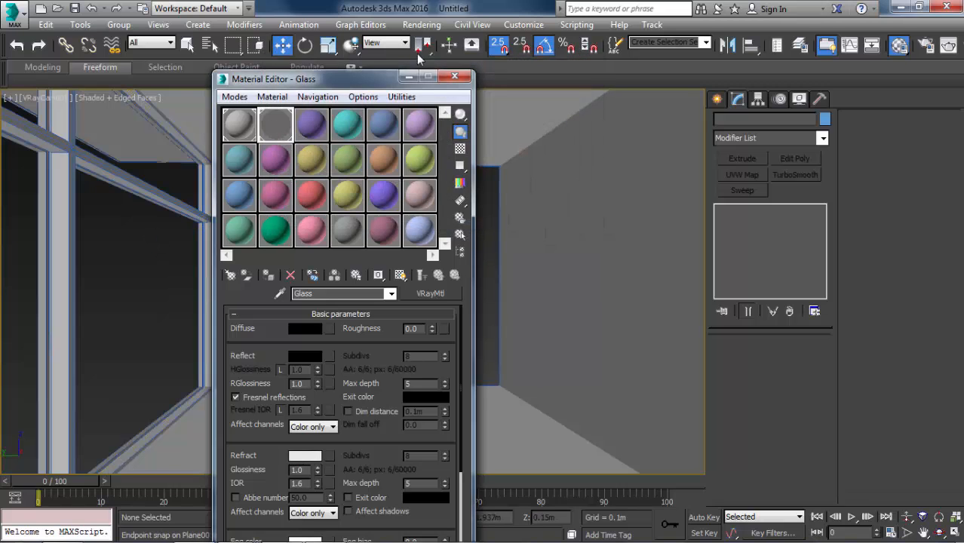
click(454, 78)
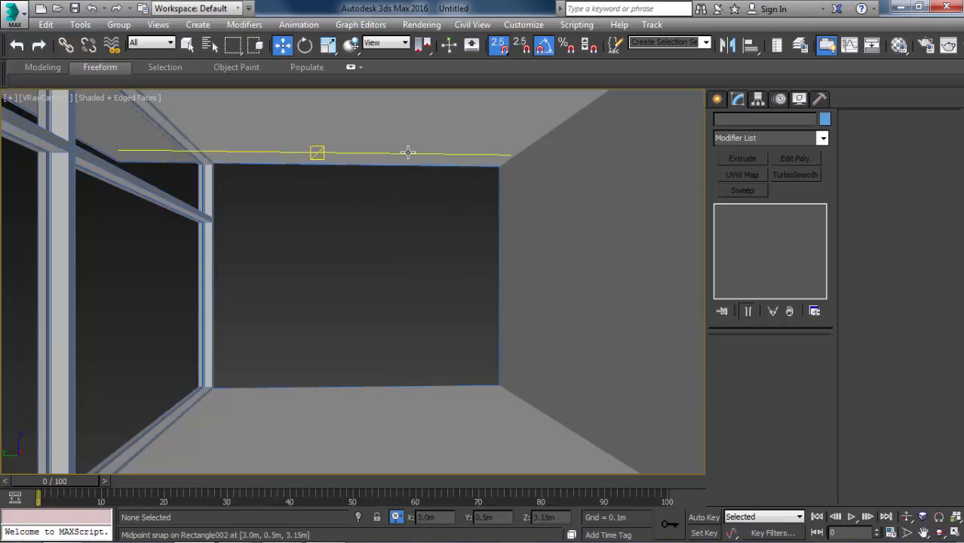
Copy the side window's frame and glass pane together over to the room's open end wall in a wireframe top view.
drag(280, 211, 112, 267)
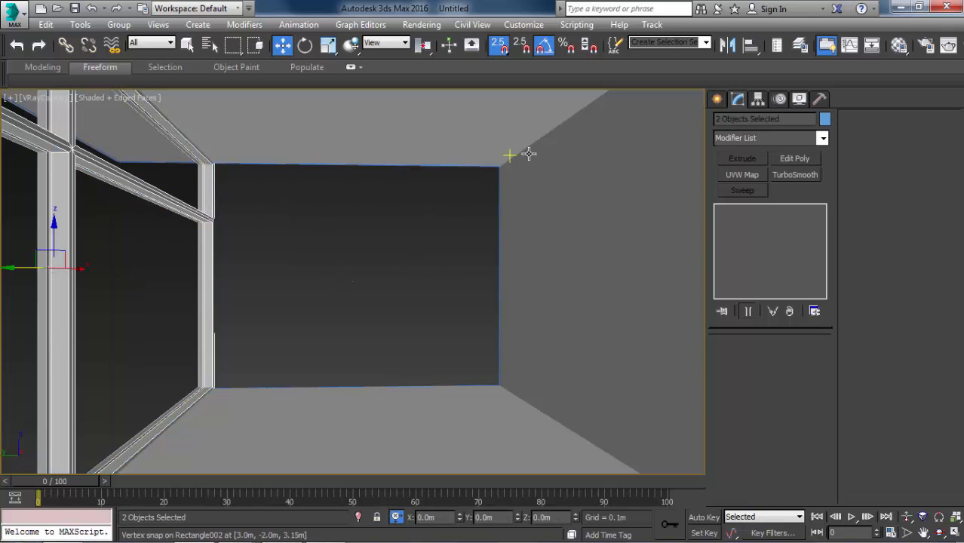
key(alt+Tab)
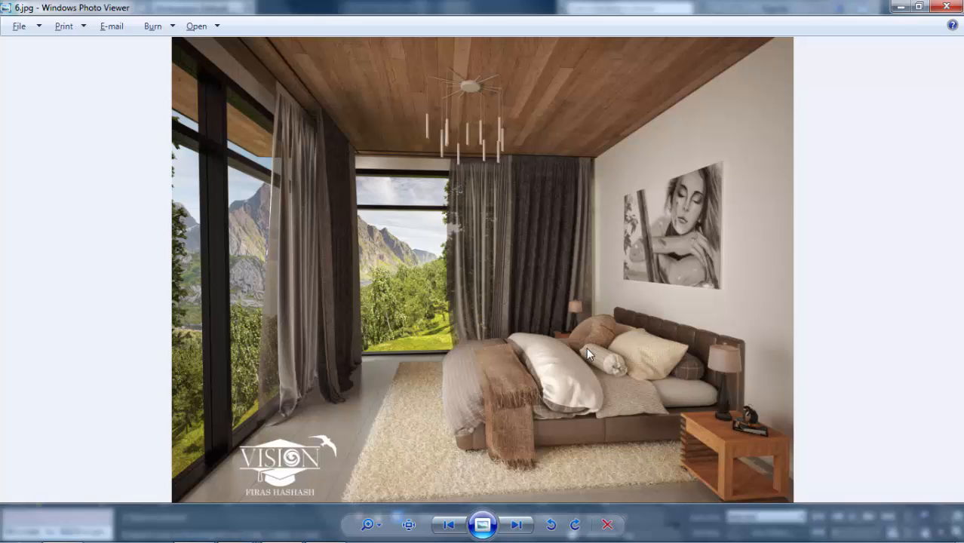
key(alt+Tab)
key(t)
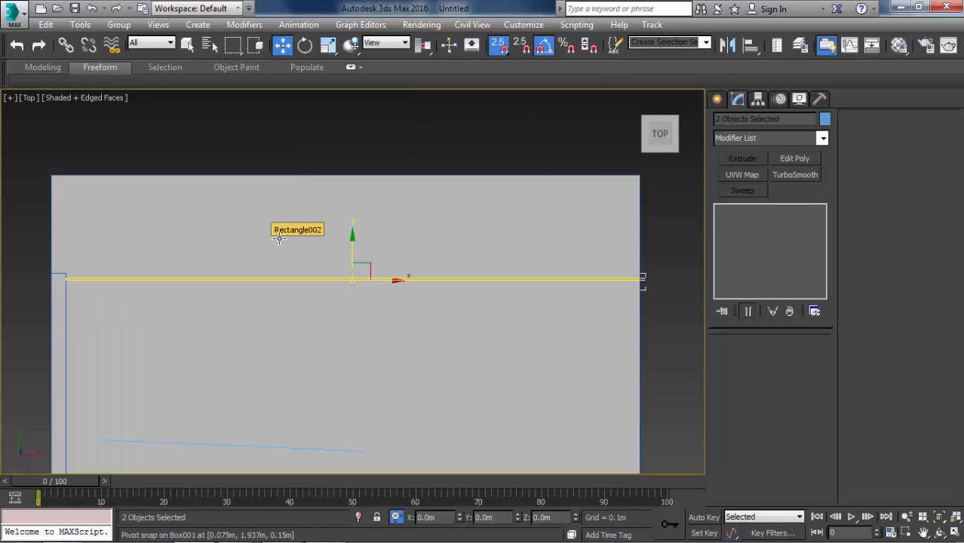
scroll(279, 144, down, 6)
key(F3)
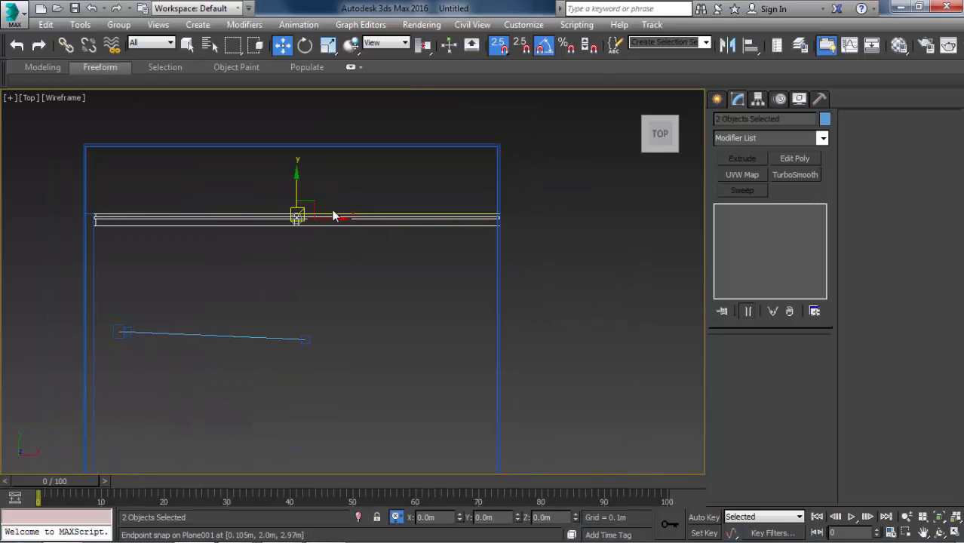
mouse_move(312, 207)
shift+mouse_down()
mouse_move(436, 296)
mouse_move(507, 323)
shift+mouse_up()
key(Return)
middle_drag(513, 340, 437, 310)
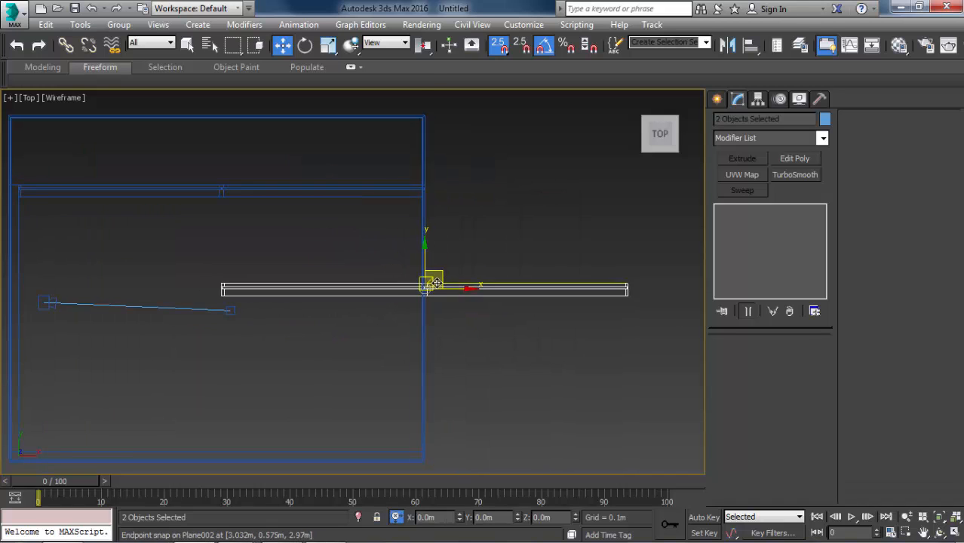
Rotate the copied frame and glass -90 degrees about Z so they run along the end wall.
scroll(435, 279, up, 2)
key(e)
drag(451, 268, 499, 305)
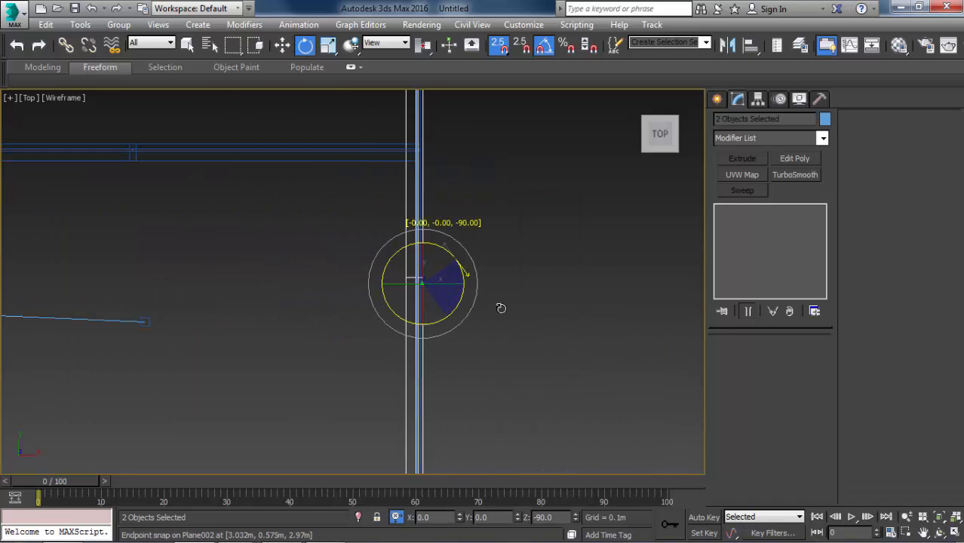
middle_drag(499, 306, 447, 370)
Snap the outer corner of the rotated frame and glass to the corner where the original window meets the end wall.
scroll(447, 371, down, 4)
key(w)
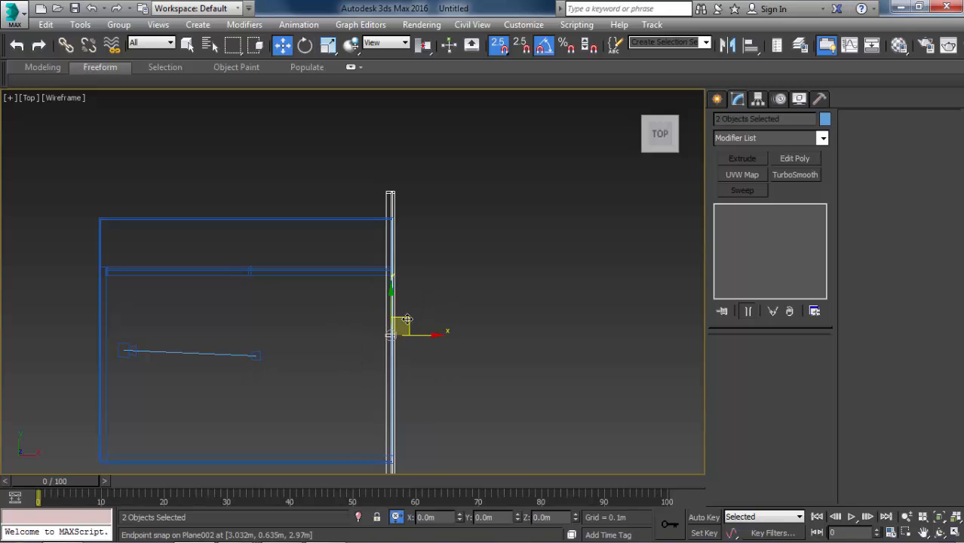
drag(392, 332, 430, 359)
scroll(430, 359, up, 5)
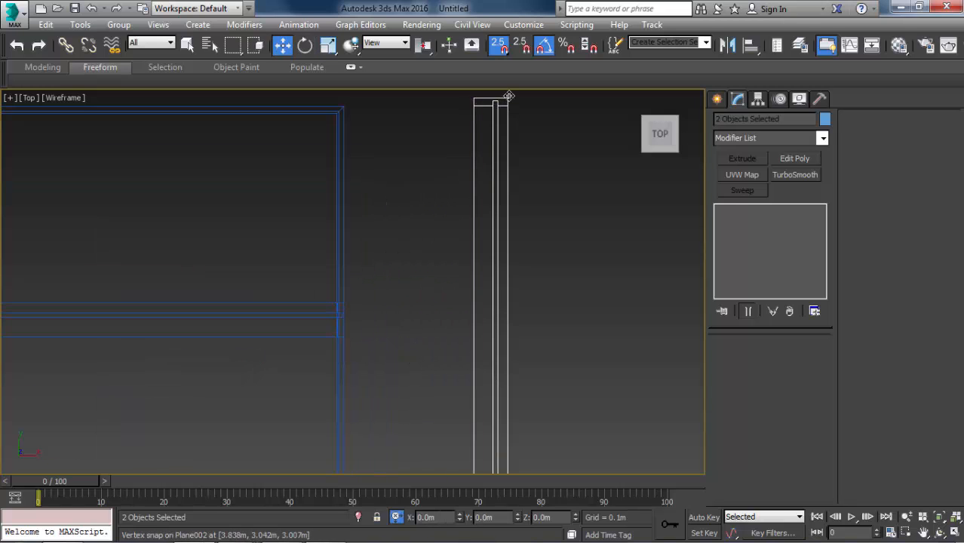
drag(507, 99, 342, 300)
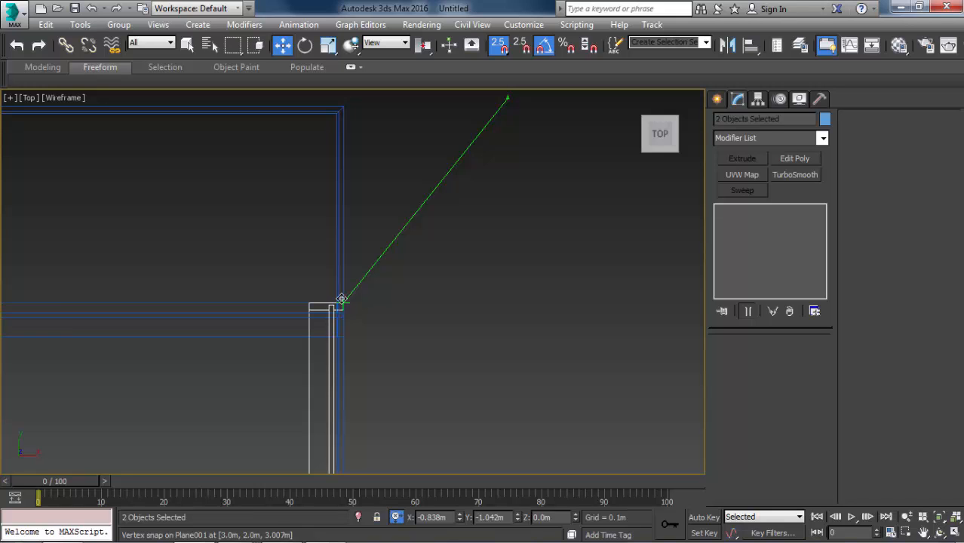
drag(342, 299, 341, 299)
scroll(350, 301, down, 6)
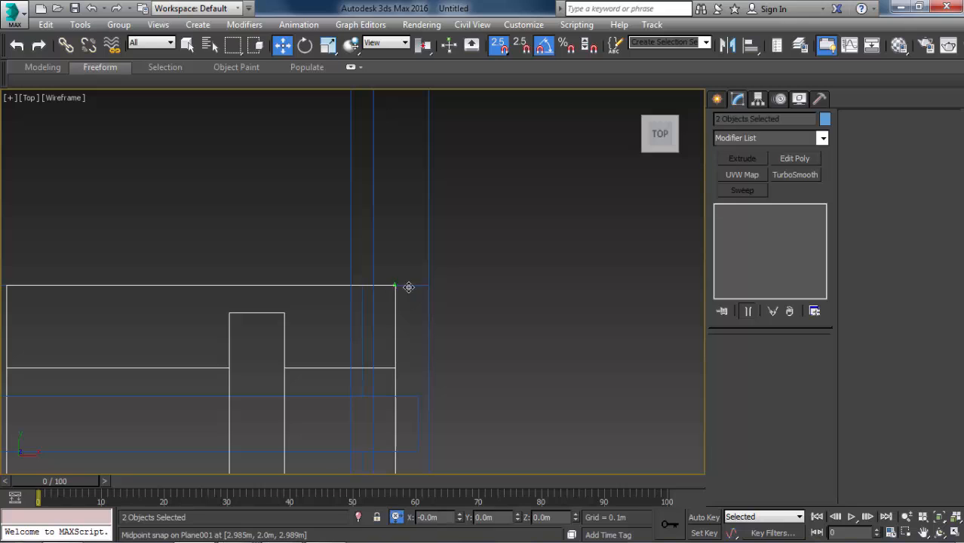
drag(408, 286, 423, 284)
scroll(419, 220, down, 5)
scroll(417, 211, down, 10)
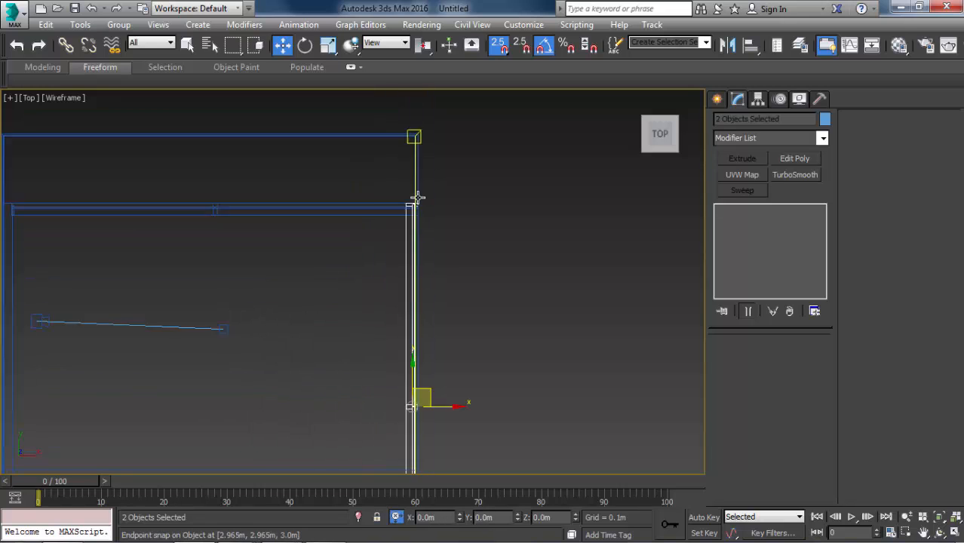
Select the middle mullion's vertices on the copied frame and move them about 0.85 m along Y towards the solid side wall.
scroll(432, 328, up, 3)
click(432, 341)
scroll(399, 288, up, 3)
scroll(400, 290, up, 2)
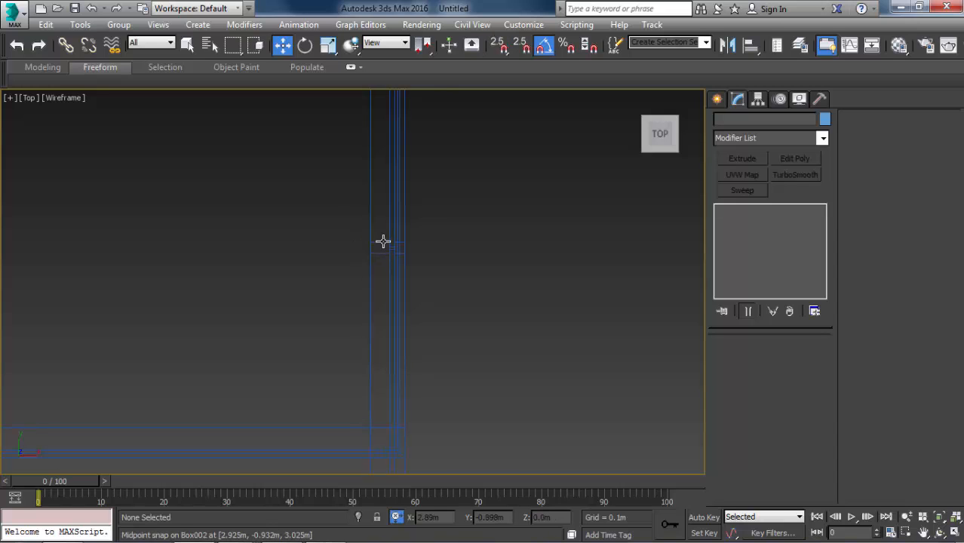
scroll(383, 243, up, 4)
click(383, 243)
key(1)
drag(287, 198, 502, 336)
scroll(511, 308, down, 3)
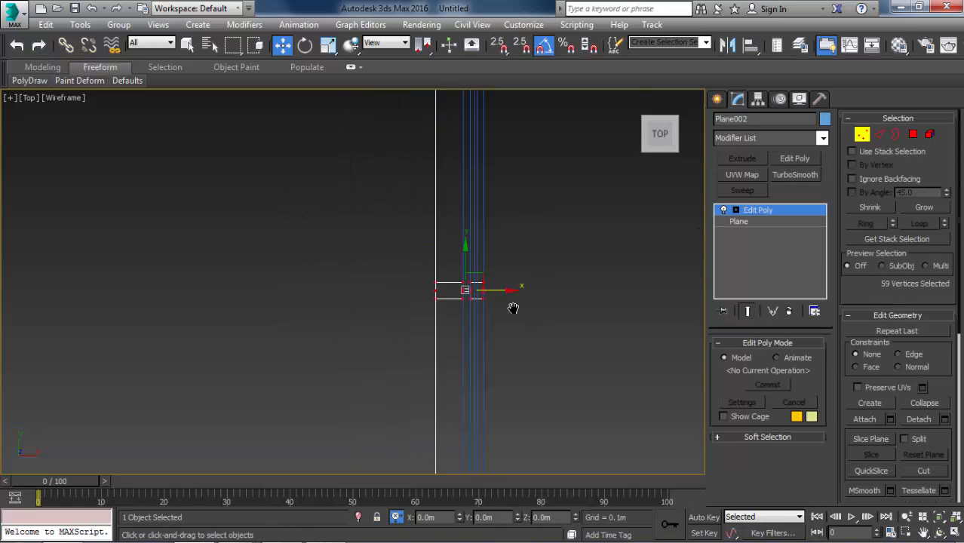
middle_drag(512, 308, 493, 243)
scroll(493, 243, down, 1)
drag(448, 192, 480, 354)
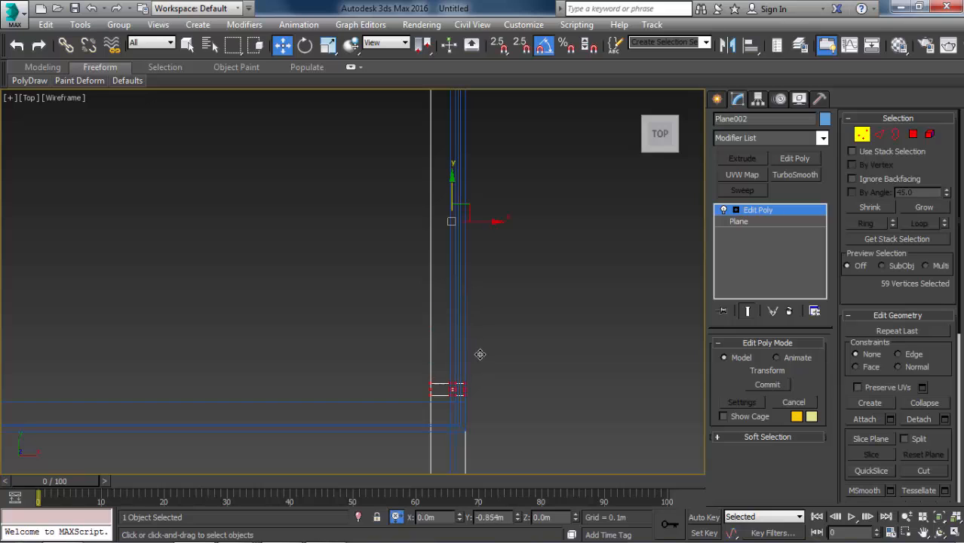
Snap the mullion's vertices flush with the side wall's inner face and return to the shaded camera view with nothing selected.
scroll(389, 444, up, 3)
scroll(274, 291, up, 3)
key(s)
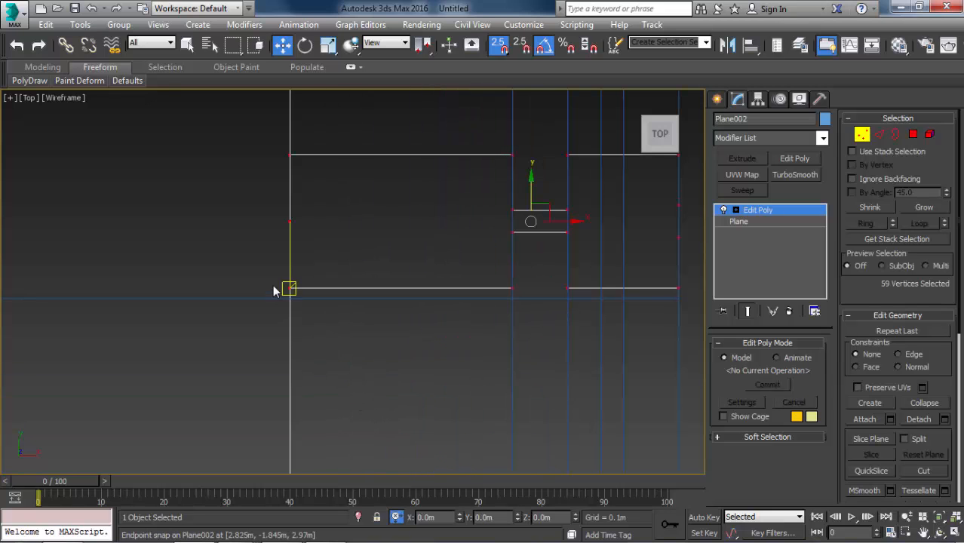
drag(289, 289, 196, 296)
scroll(240, 247, down, 6)
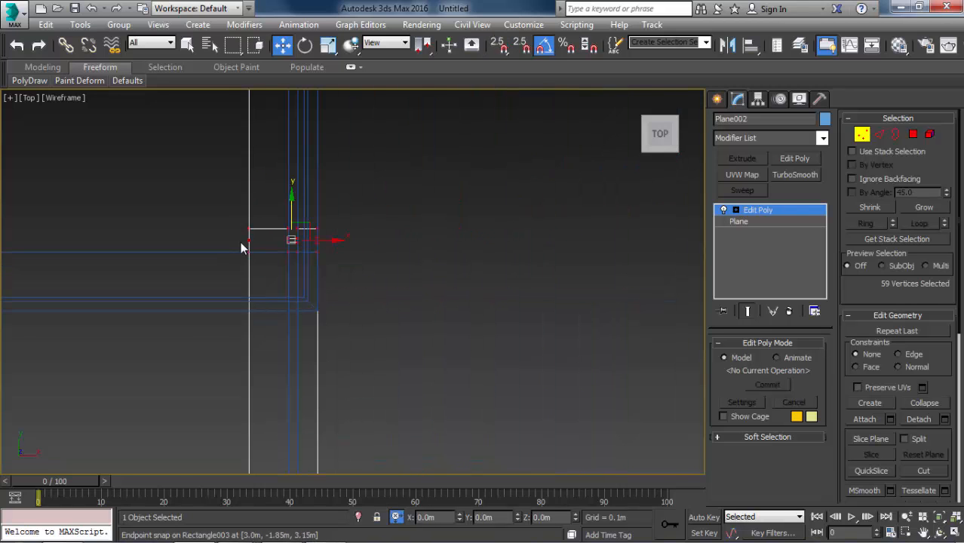
click(362, 266)
alt+middle_drag(362, 265, 397, 206)
key(F3)
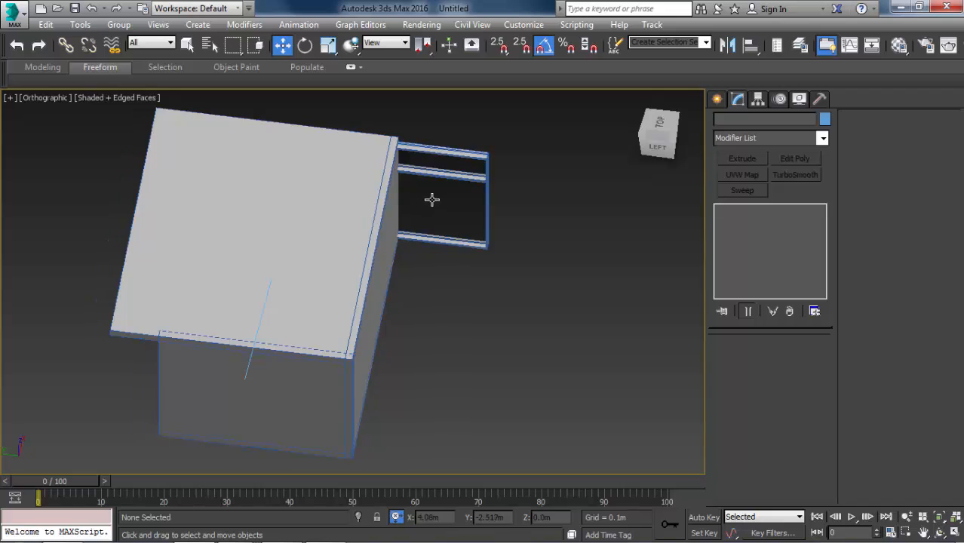
key(c)
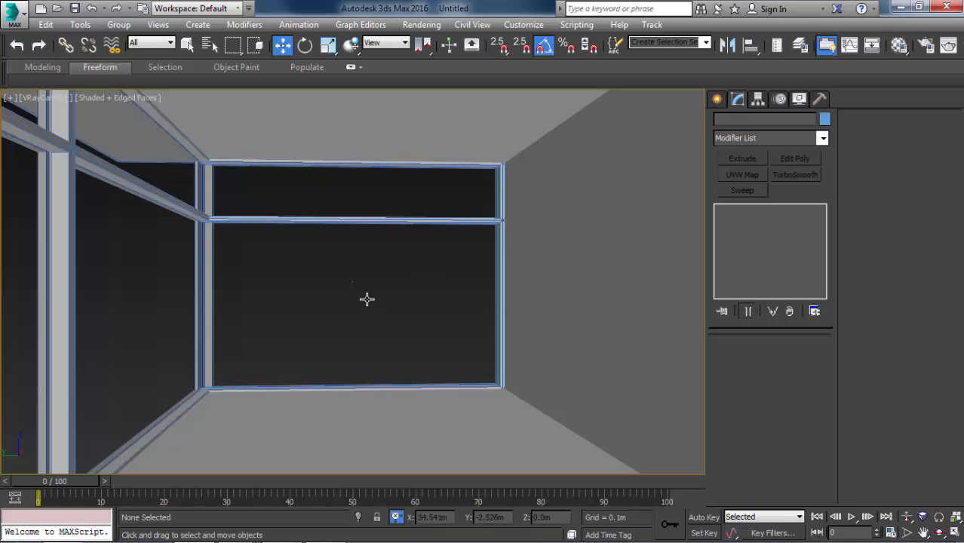
key(p)
scroll(392, 297, down, 6)
key(f)
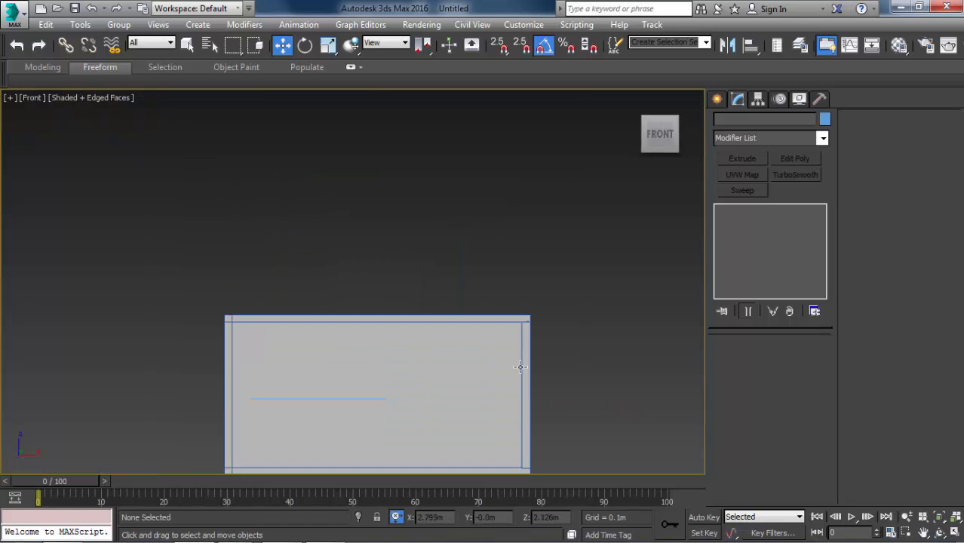
key(z)
scroll(580, 310, down, 5)
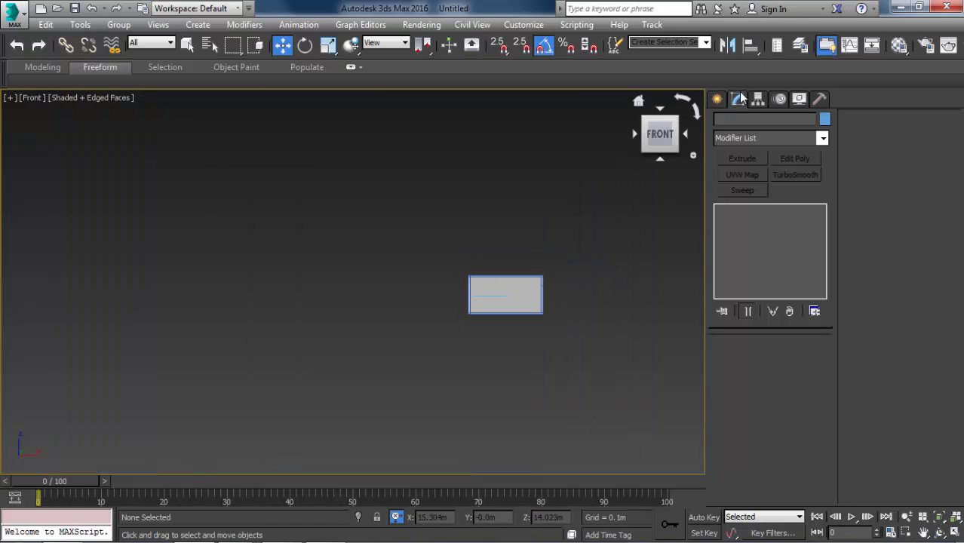
Create a V-Ray Sun in the left view, high beyond the solid side wall and aimed beside the room, with a VRaySky environment map.
click(716, 99)
key(t)
key(z)
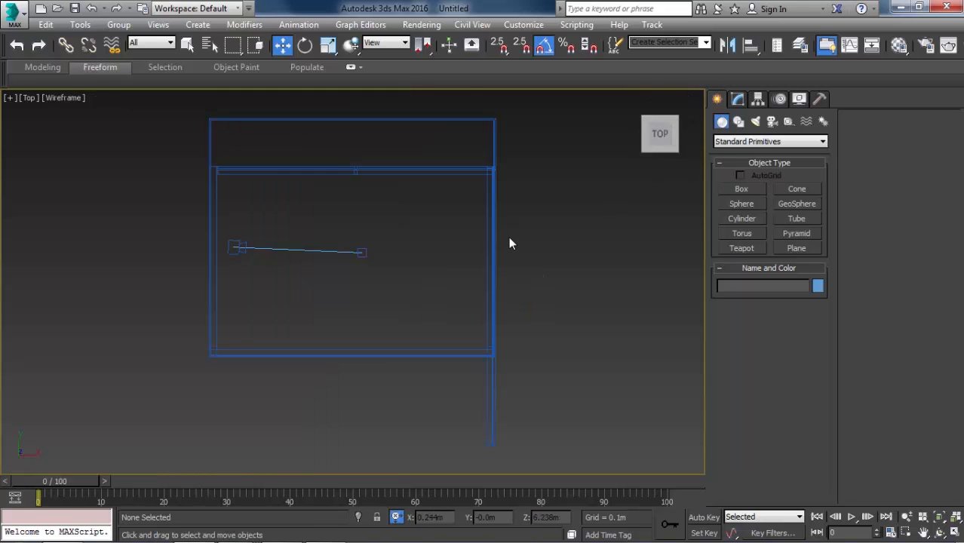
alt+middle_drag(486, 252, 566, 176)
key(l)
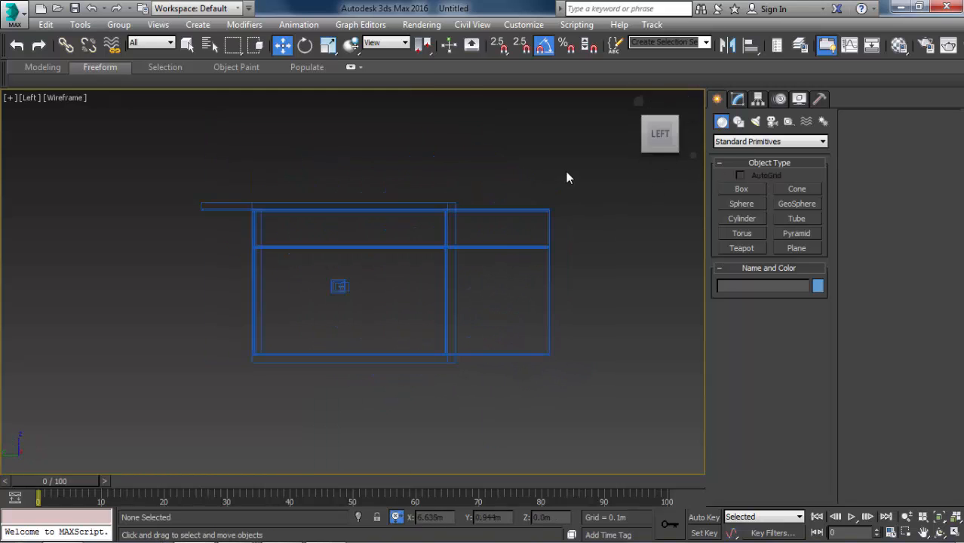
scroll(588, 204, down, 6)
key(F3)
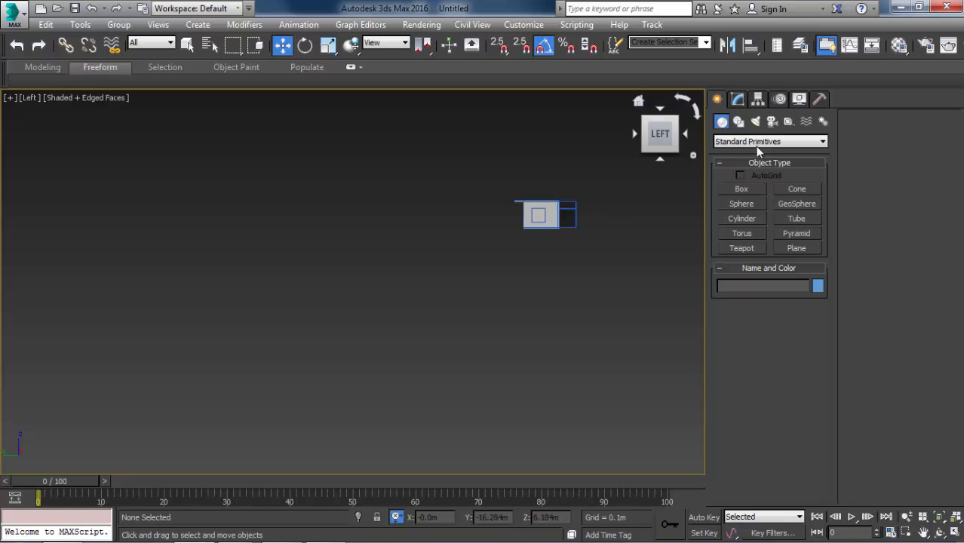
click(742, 122)
click(757, 142)
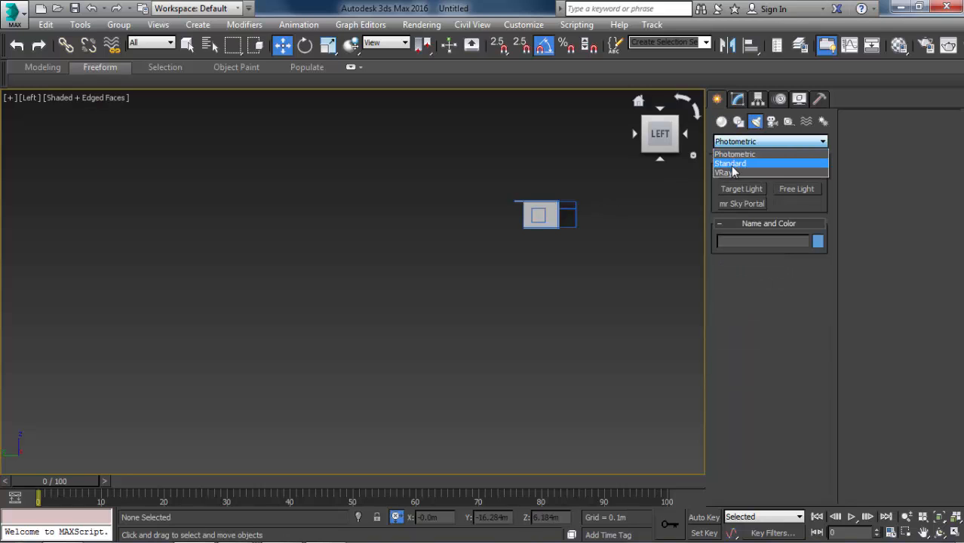
click(736, 174)
click(800, 203)
scroll(565, 225, down, 4)
middle_drag(566, 226, 457, 369)
scroll(457, 370, down, 3)
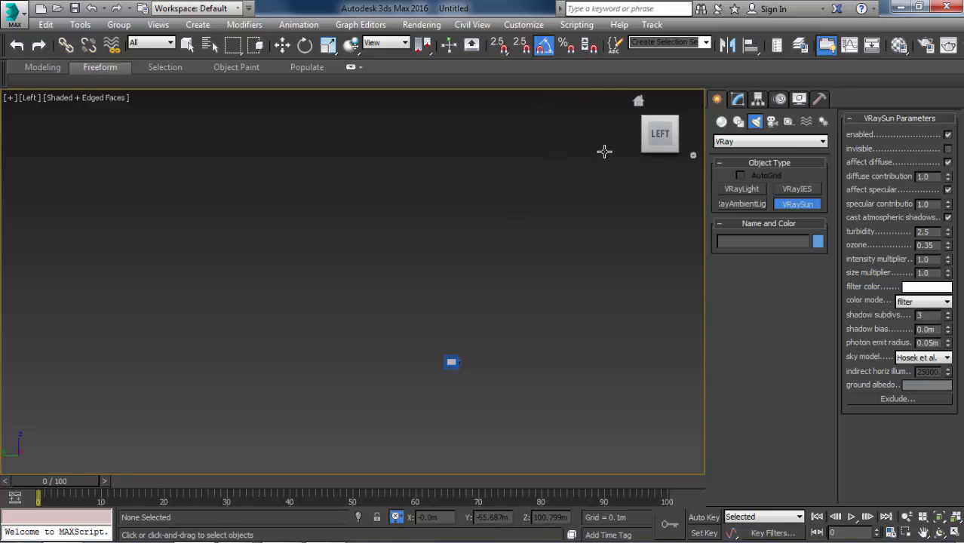
middle_drag(605, 154, 546, 153)
drag(555, 130, 405, 363)
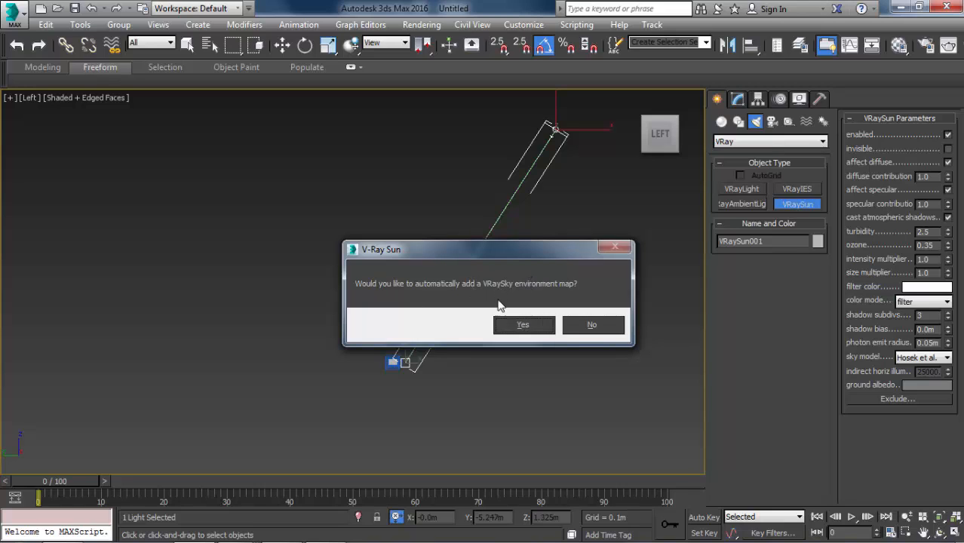
click(541, 326)
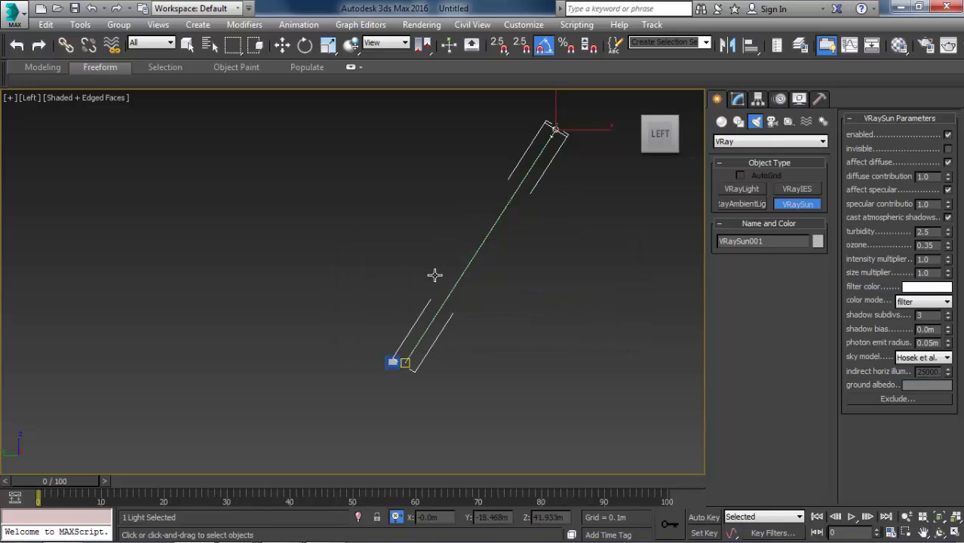
Leave the sun creation, deselect the light and return to the V-Ray camera view.
key(w)
scroll(417, 380, up, 3)
click(396, 386)
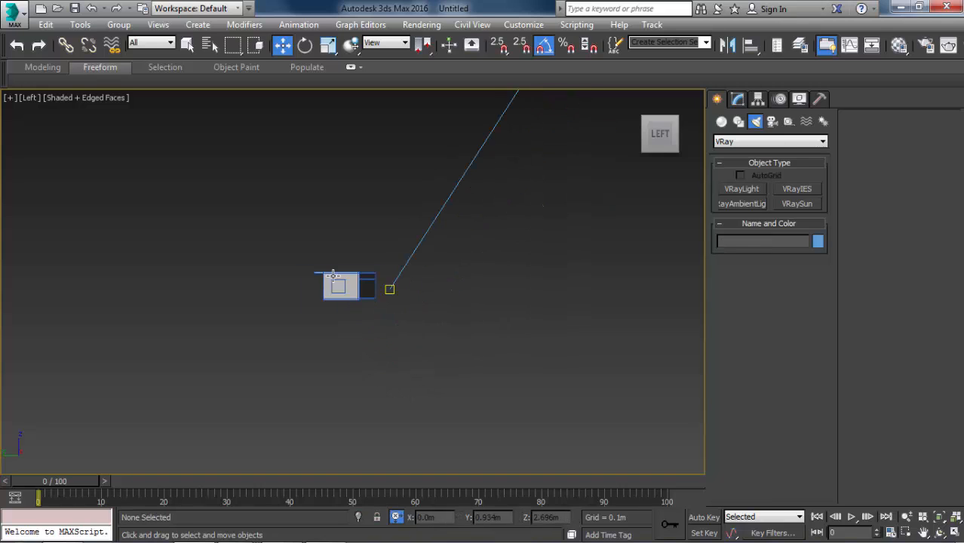
scroll(336, 283, up, 6)
key(c)
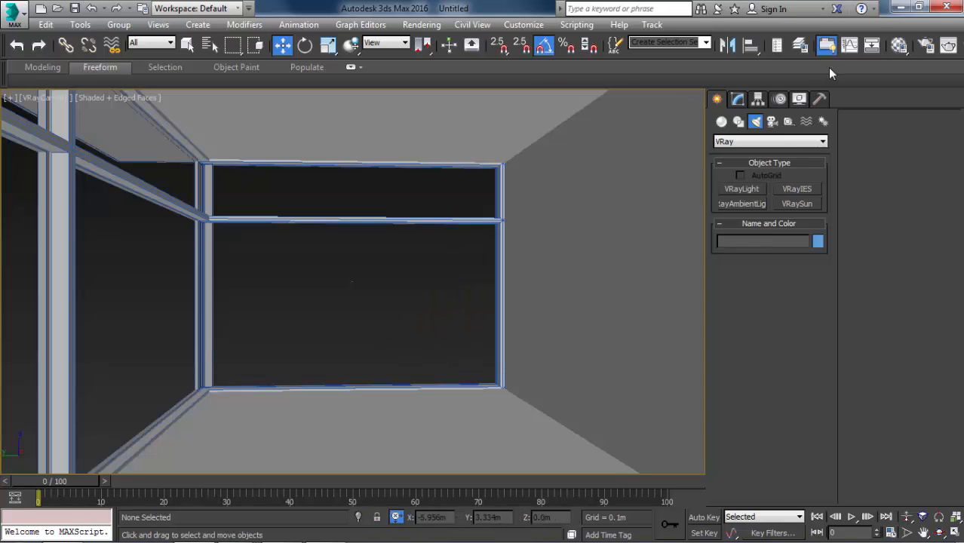
Enable global illumination with Irradiance map as primary and Light cache as secondary engine, and expand the Light cache settings.
click(925, 46)
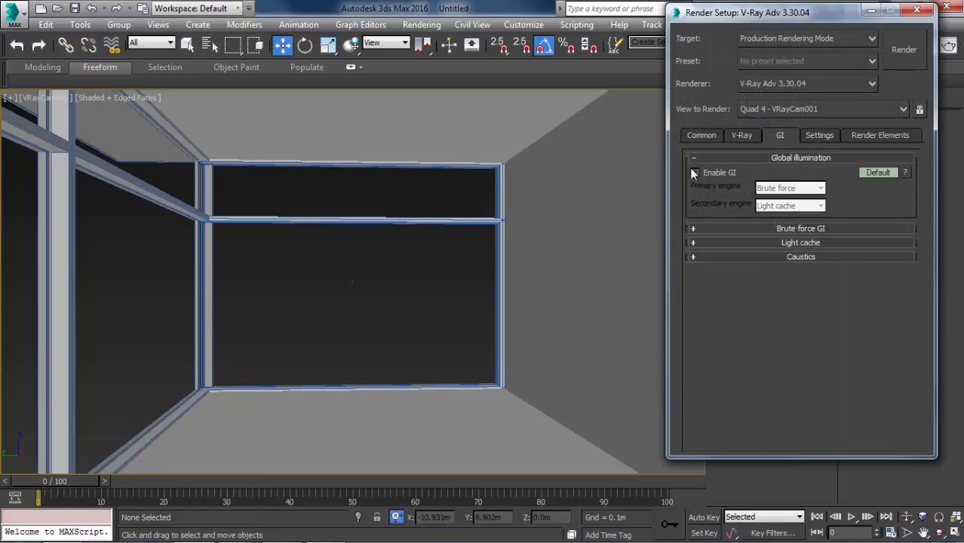
click(701, 135)
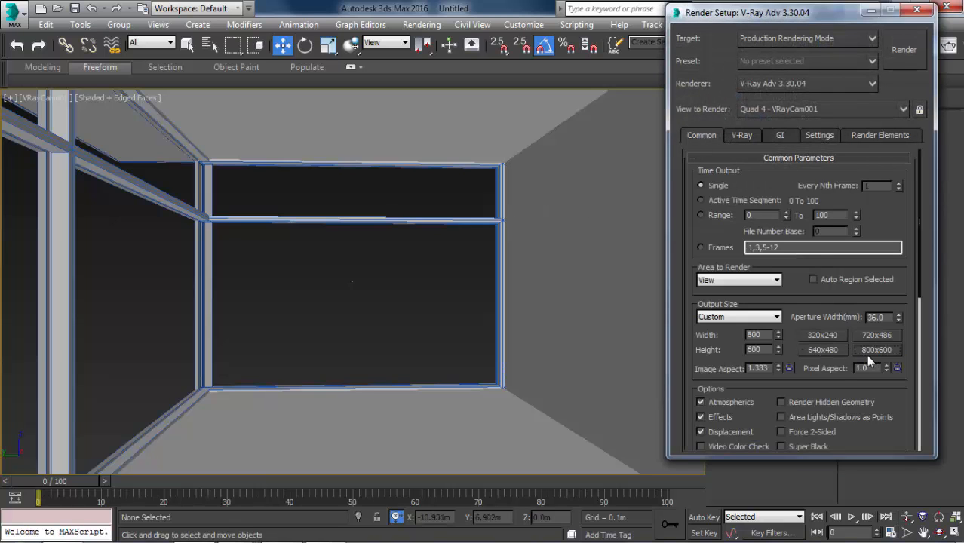
click(771, 135)
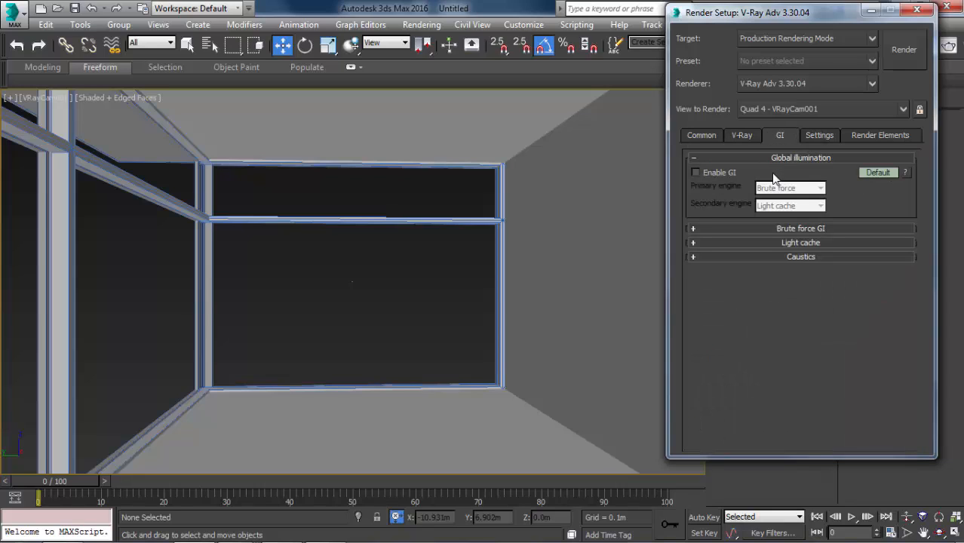
click(724, 173)
click(820, 189)
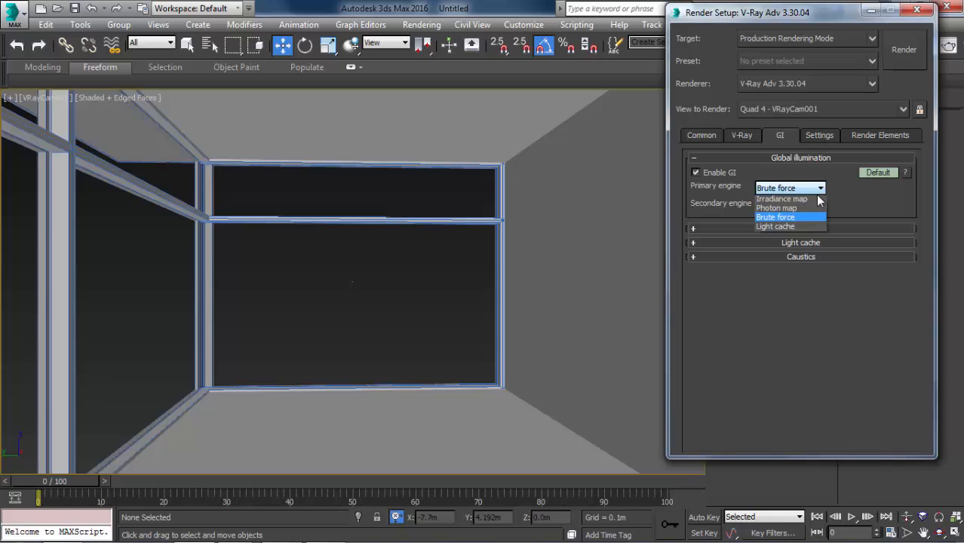
click(802, 205)
click(801, 207)
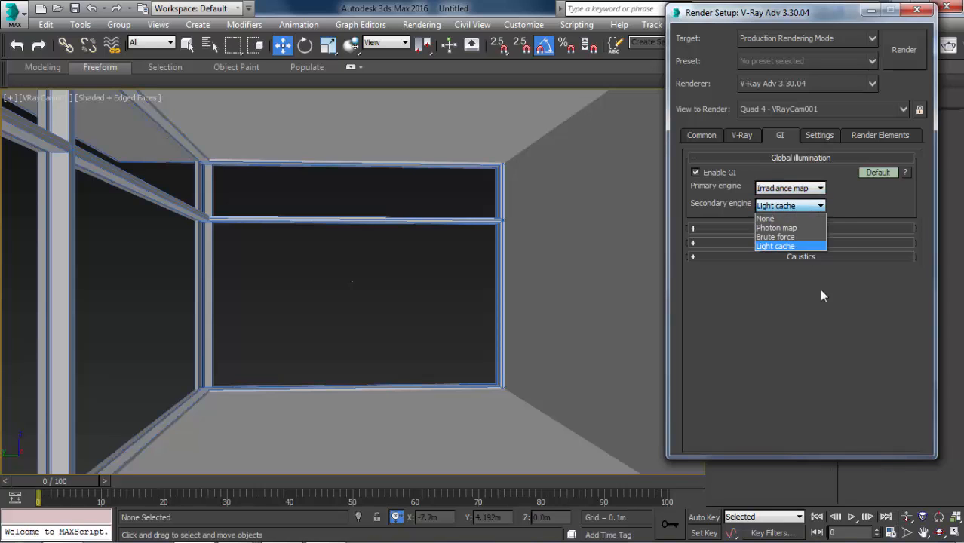
click(812, 246)
click(810, 249)
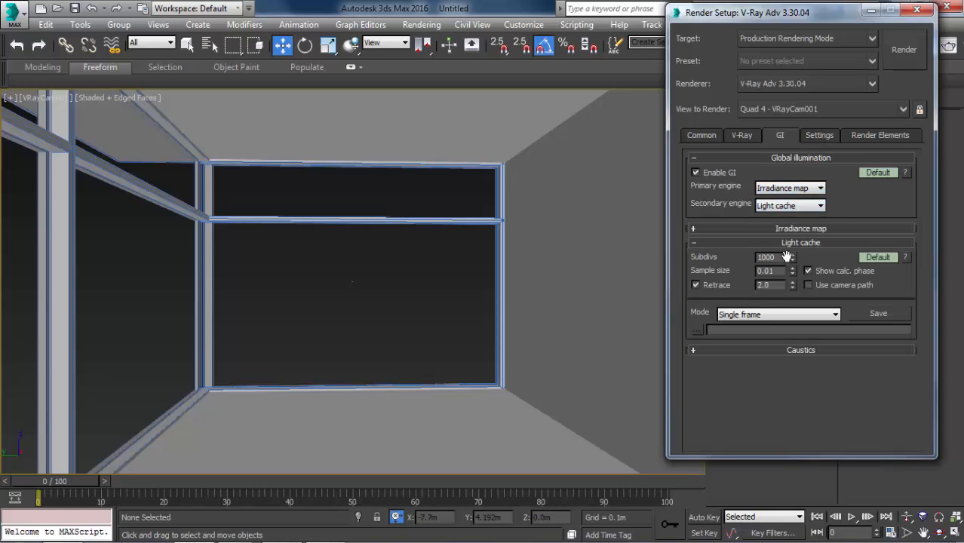
Set the Light cache subdivs to 500 and the Irradiance map to the Low preset with 20 subdivs.
double_click(785, 257)
text(50)
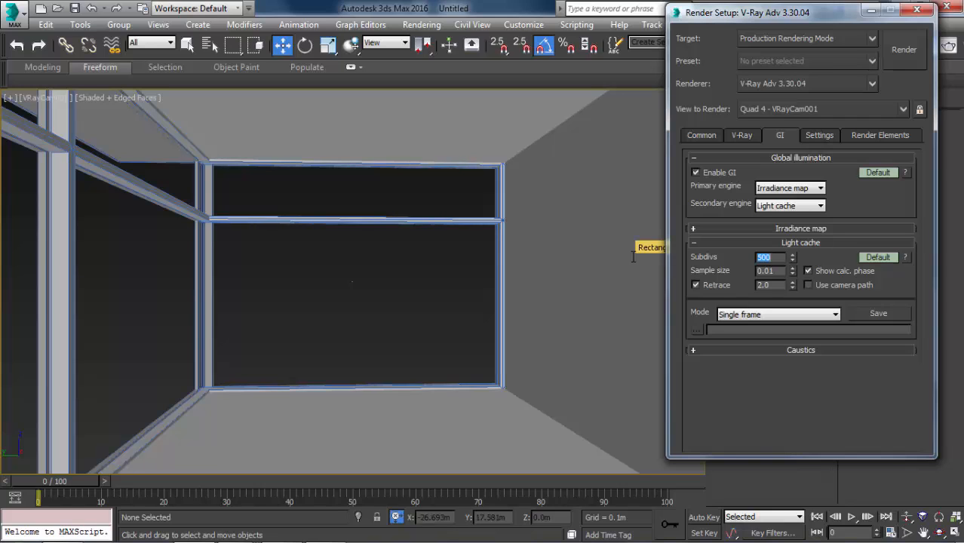
click(714, 228)
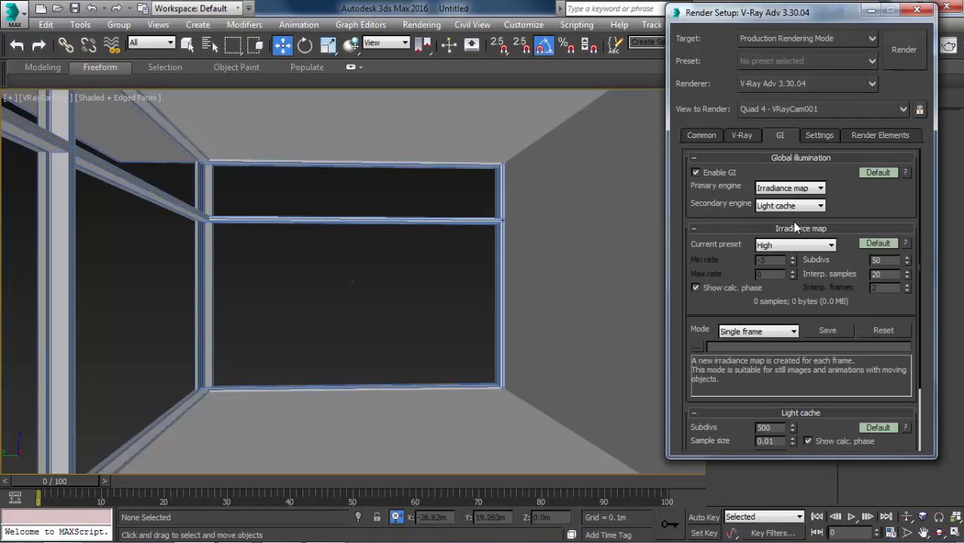
click(784, 248)
click(775, 277)
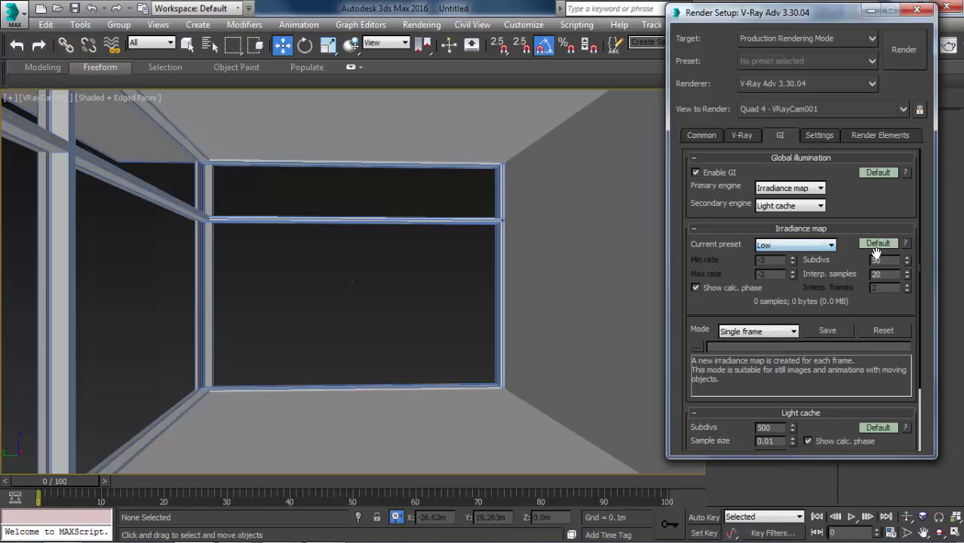
text(20)
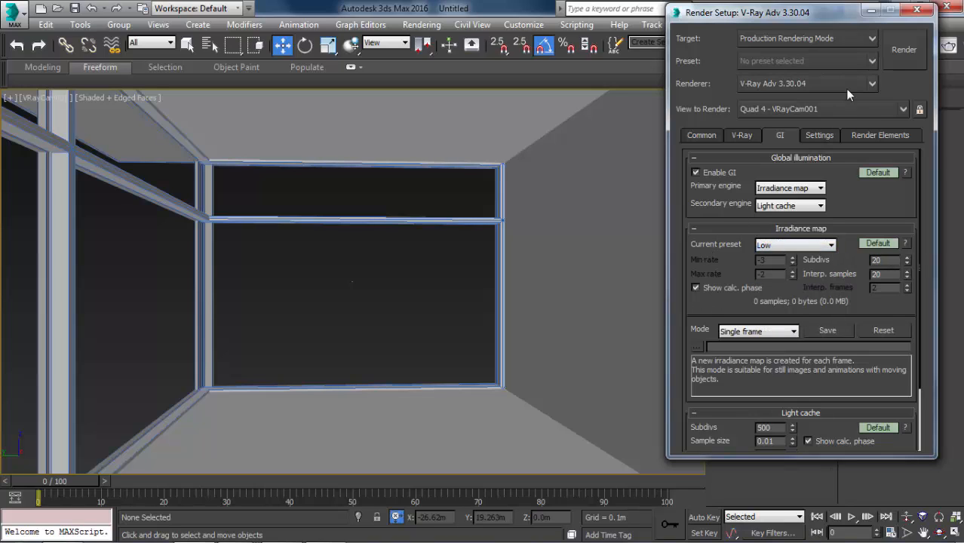
Start a test render of the camera view, cancel it, and change the image sampler type to Adaptive subdivision.
click(887, 63)
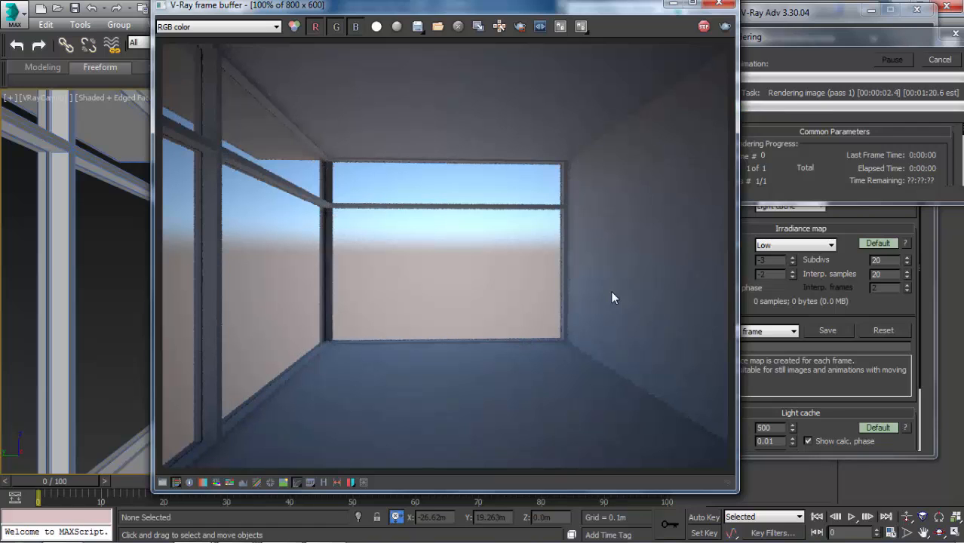
click(939, 60)
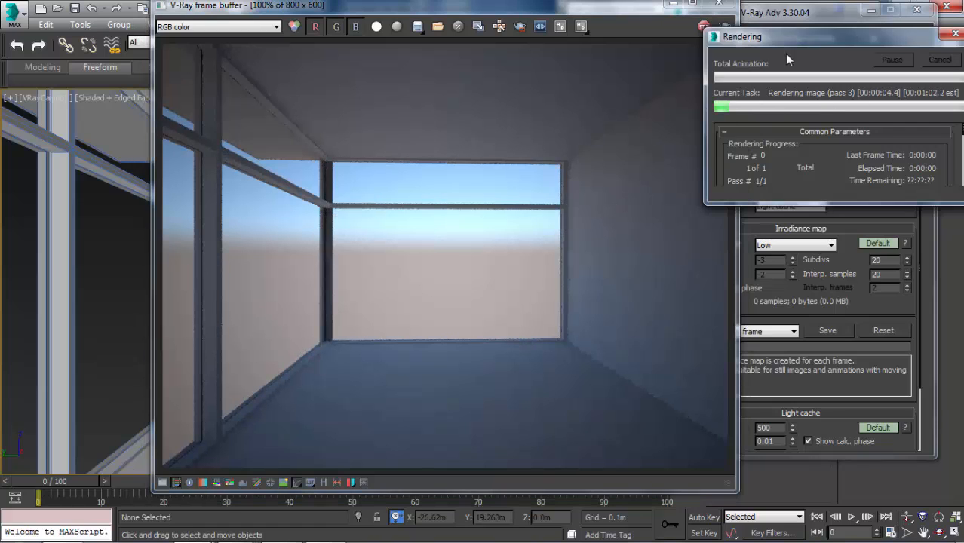
click(736, 134)
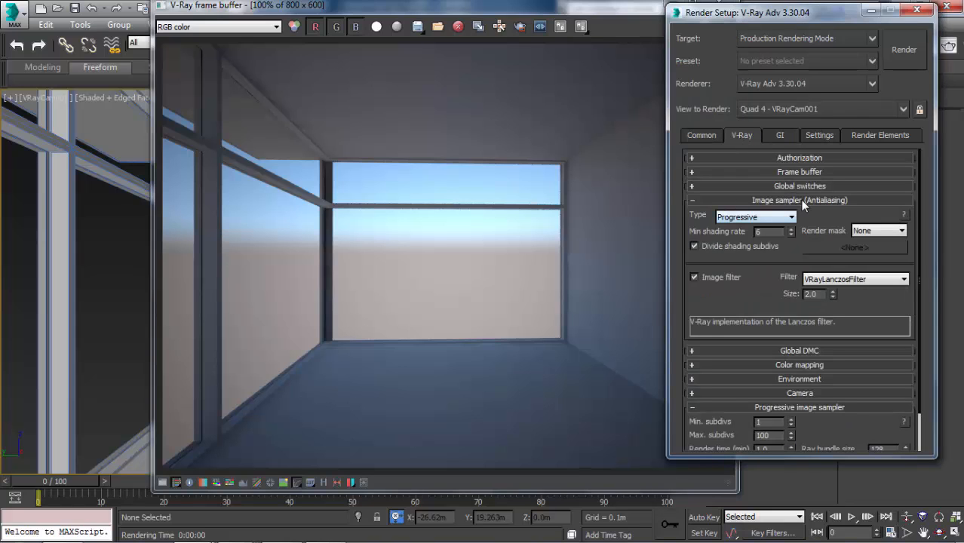
click(783, 216)
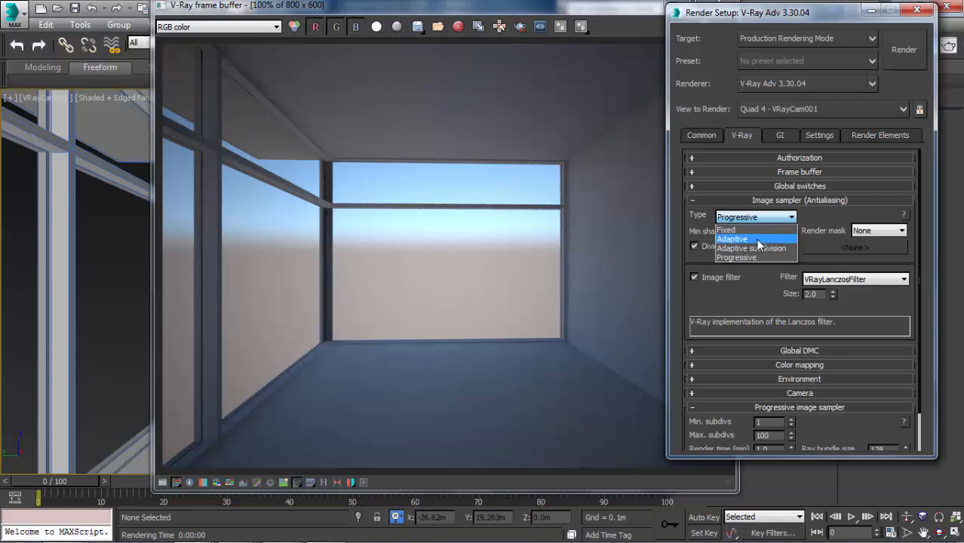
click(752, 248)
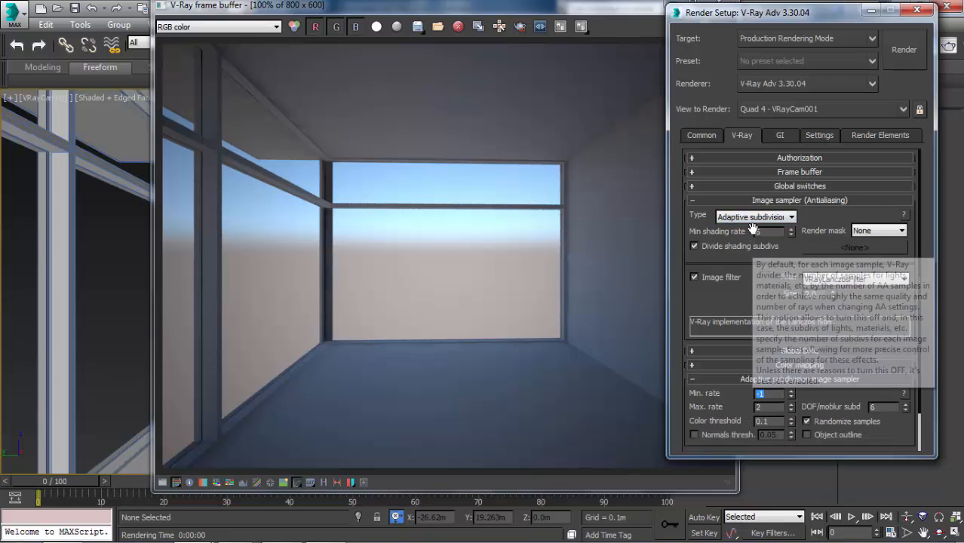
click(757, 219)
click(731, 257)
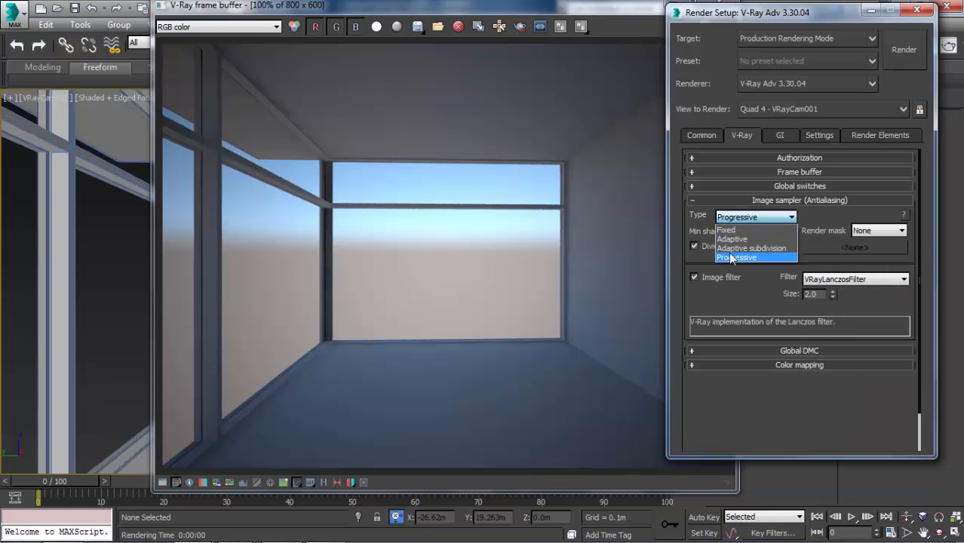
click(744, 221)
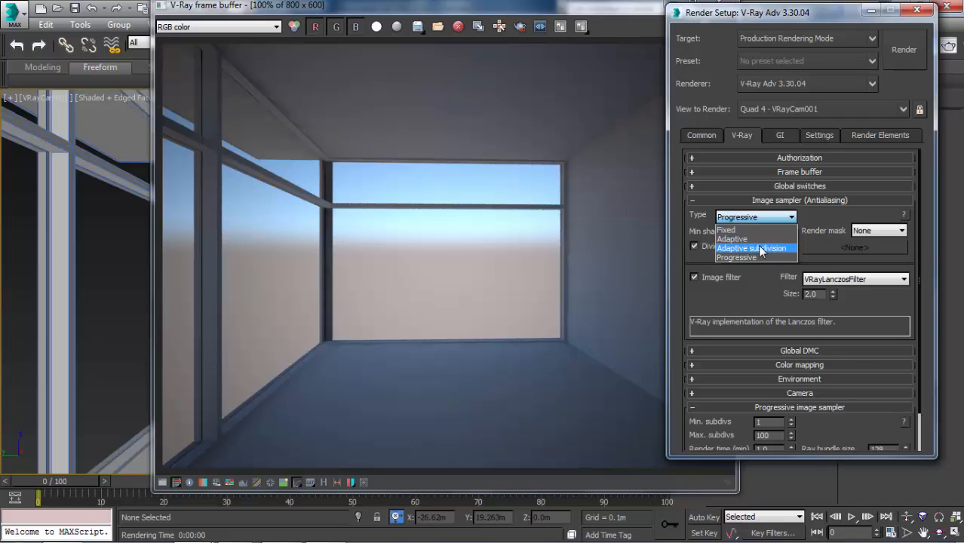
click(745, 249)
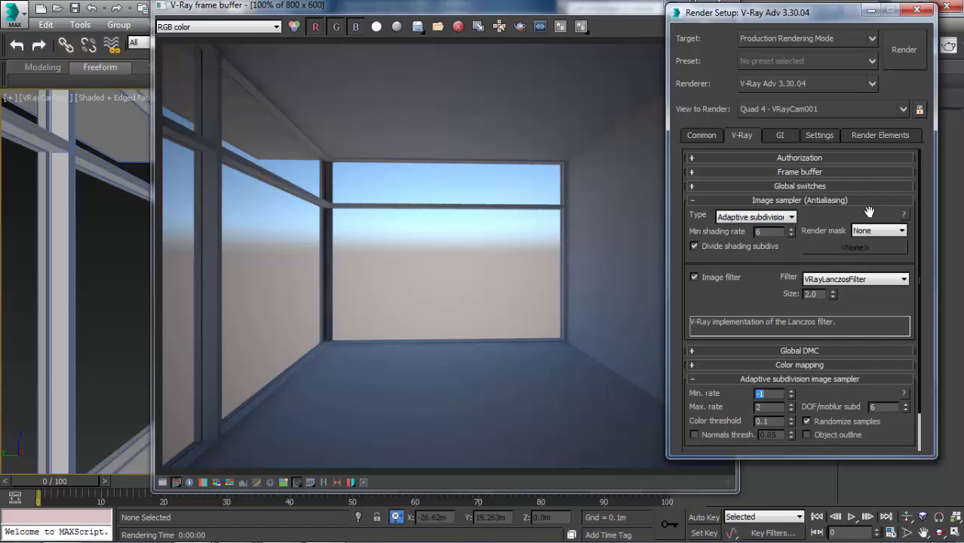
Check the Global DMC settings in Advanced mode and collapse them again.
scroll(788, 311, down, 1)
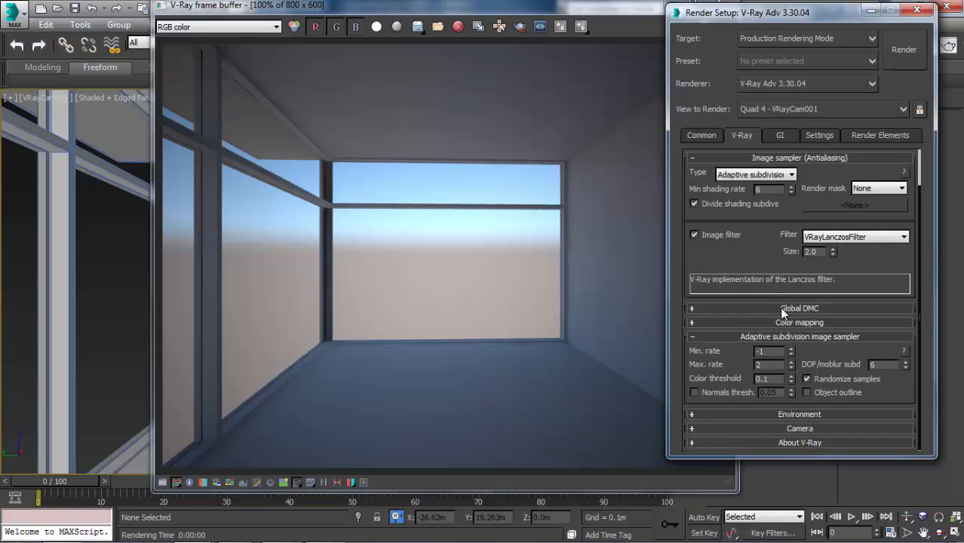
click(779, 307)
click(874, 322)
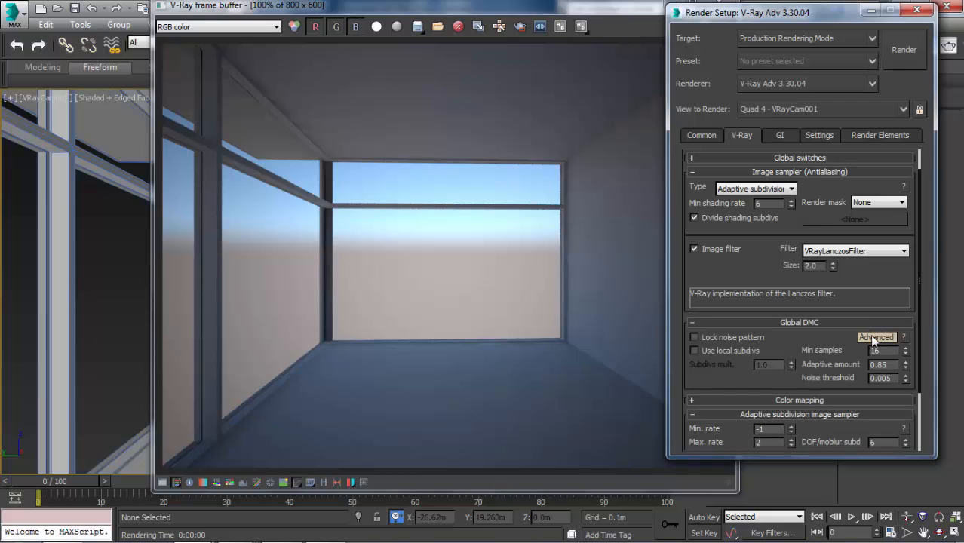
click(831, 320)
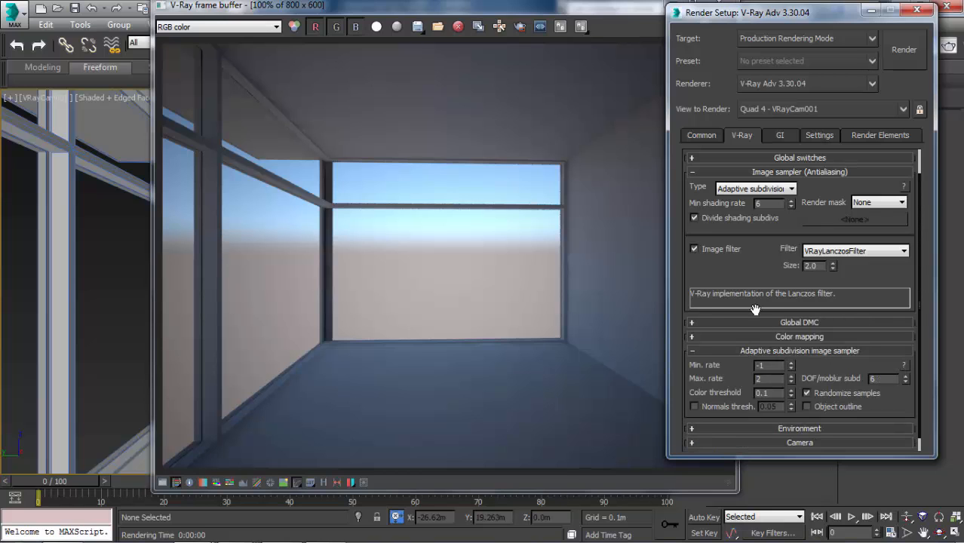
scroll(750, 252, down, 1)
Render the camera view again, inspect the window frames up close, and close the frame buffer and render settings.
click(456, 89)
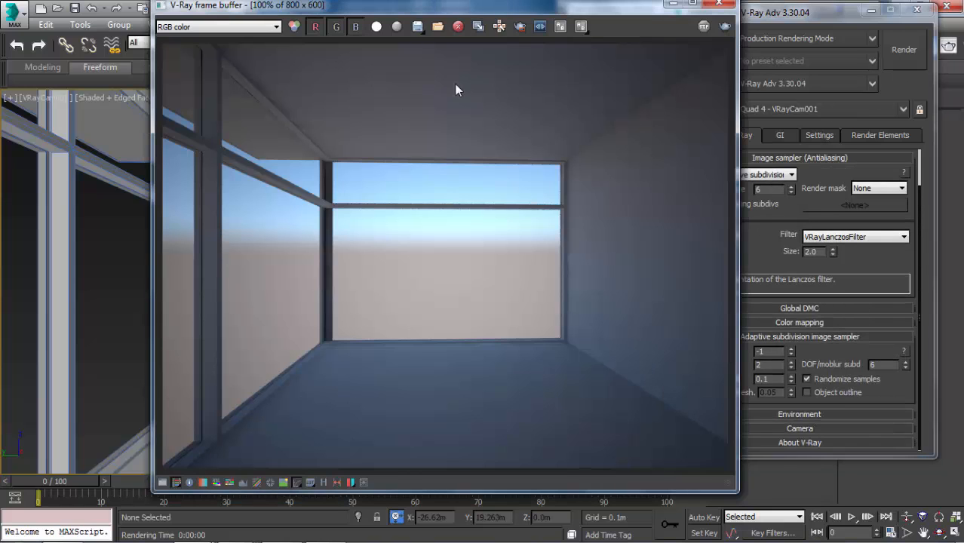
click(726, 27)
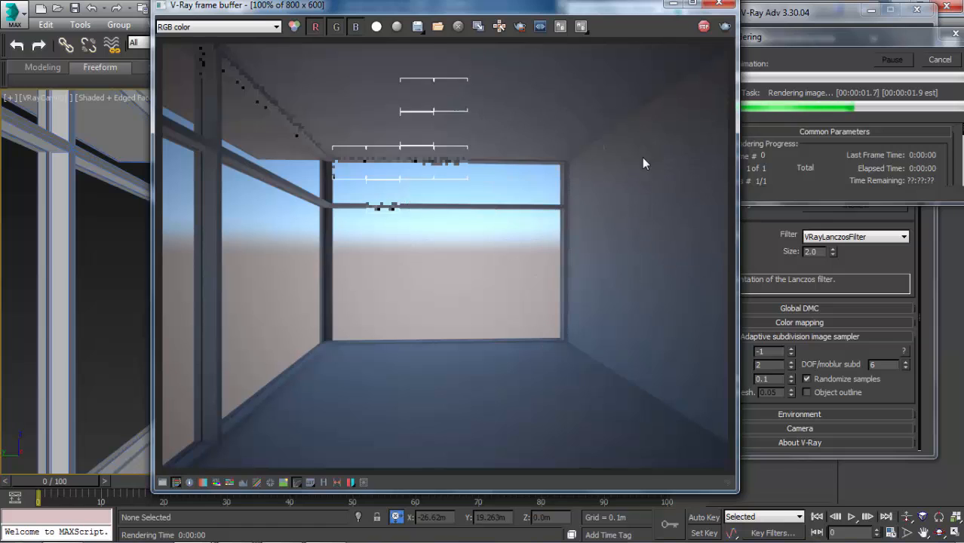
scroll(332, 258, up, 1)
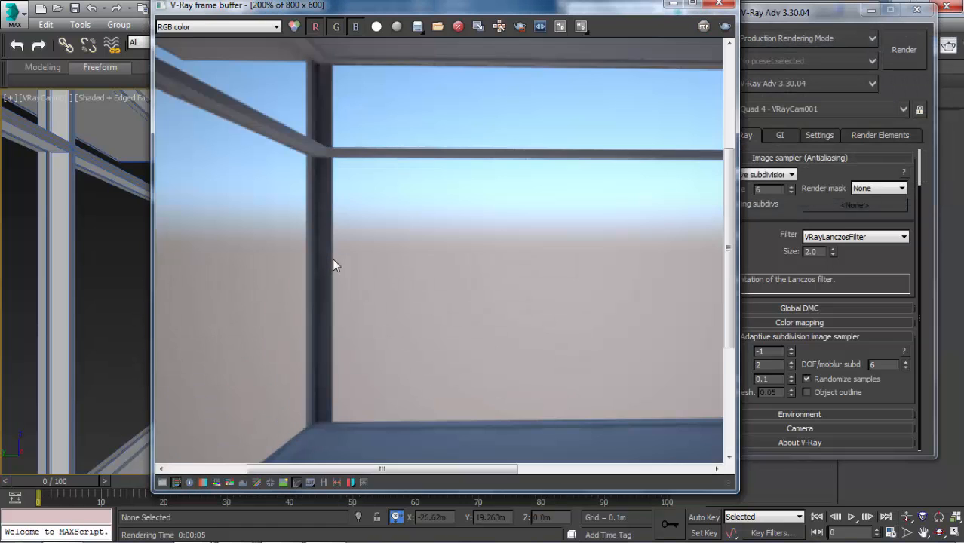
scroll(332, 258, down, 1)
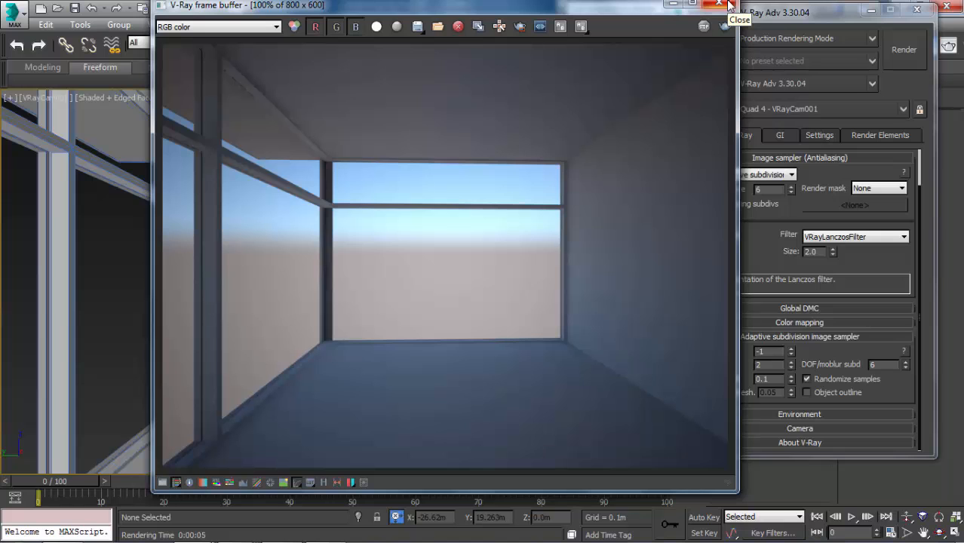
click(728, 6)
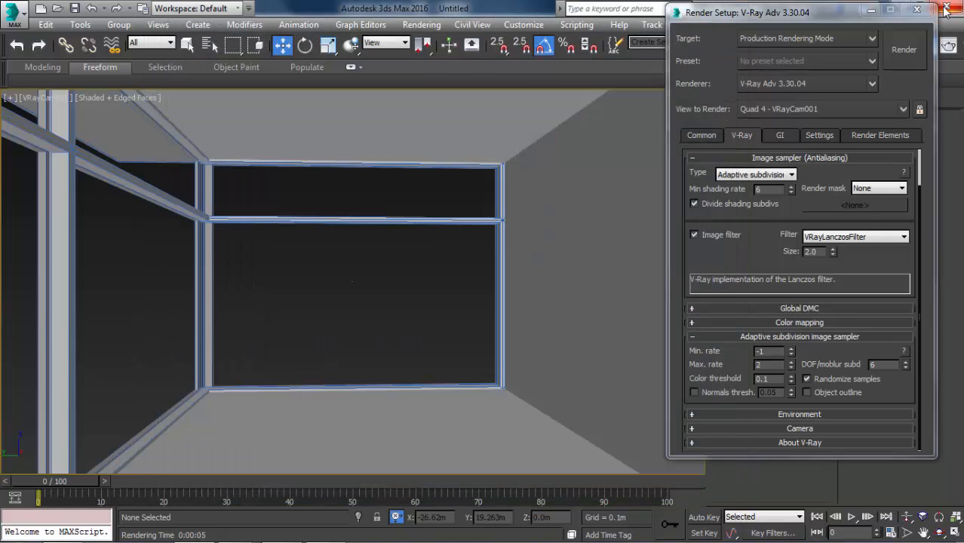
click(916, 9)
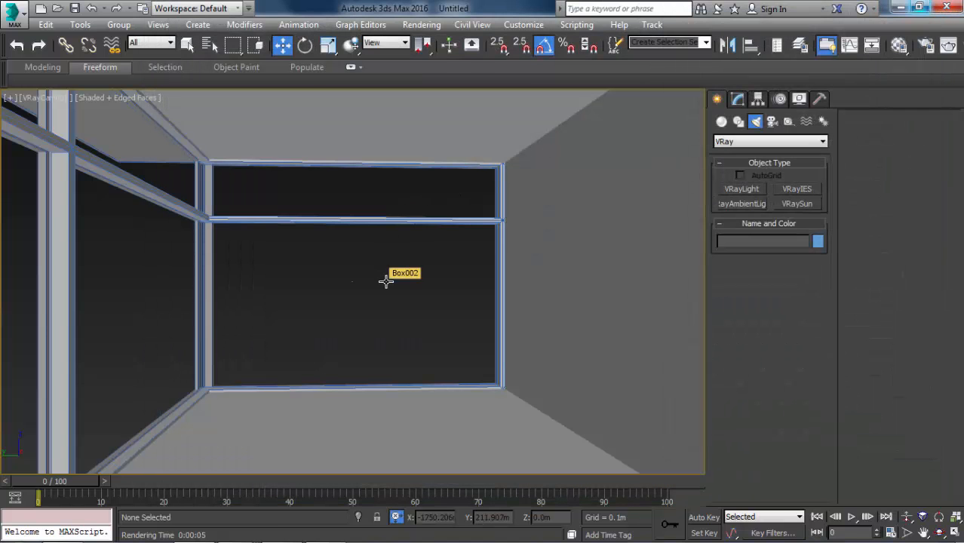
Switch to Windows Photo Viewer, examine the curtains and outdoor scenery in the reference render 6.jpg, and return to 3ds Max.
key(alt+Tab)
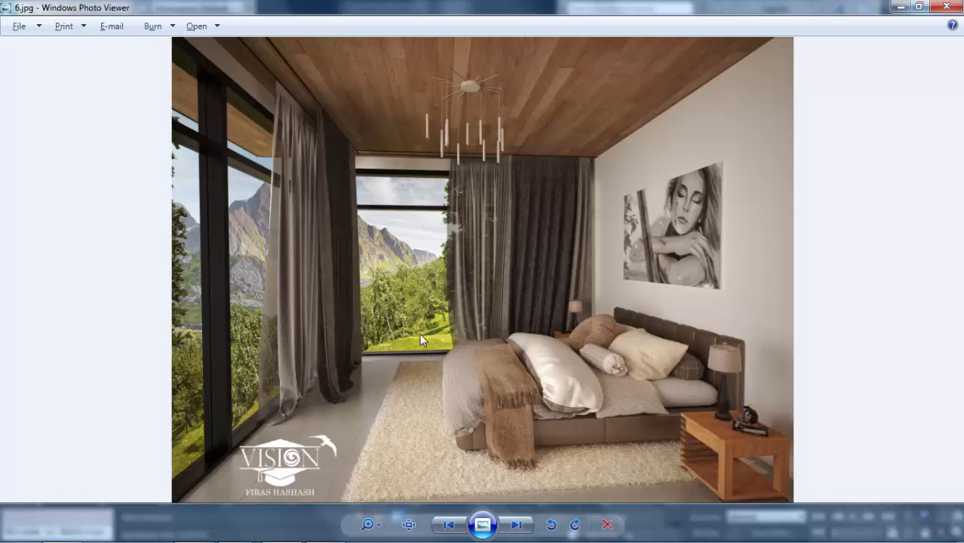
scroll(420, 338, up, 1)
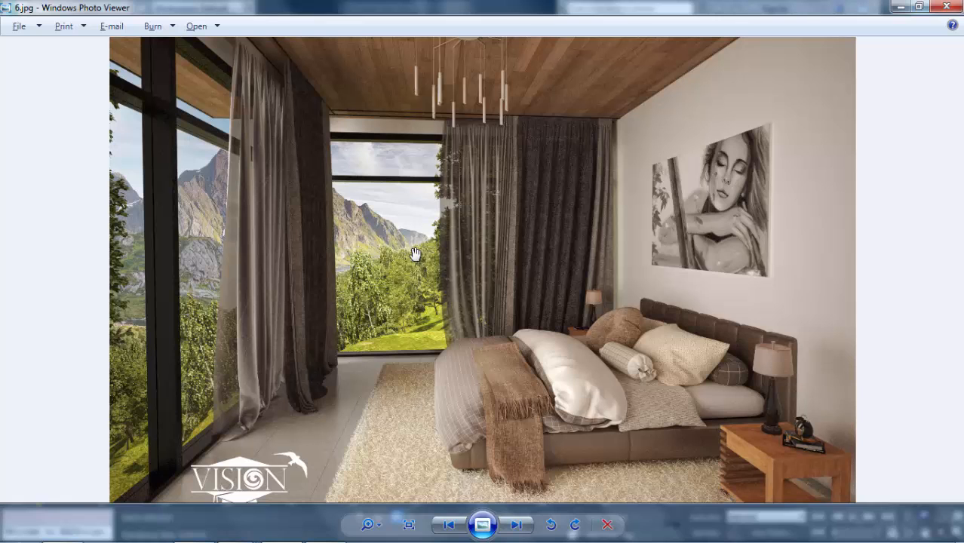
scroll(419, 279, up, 2)
scroll(398, 320, down, 3)
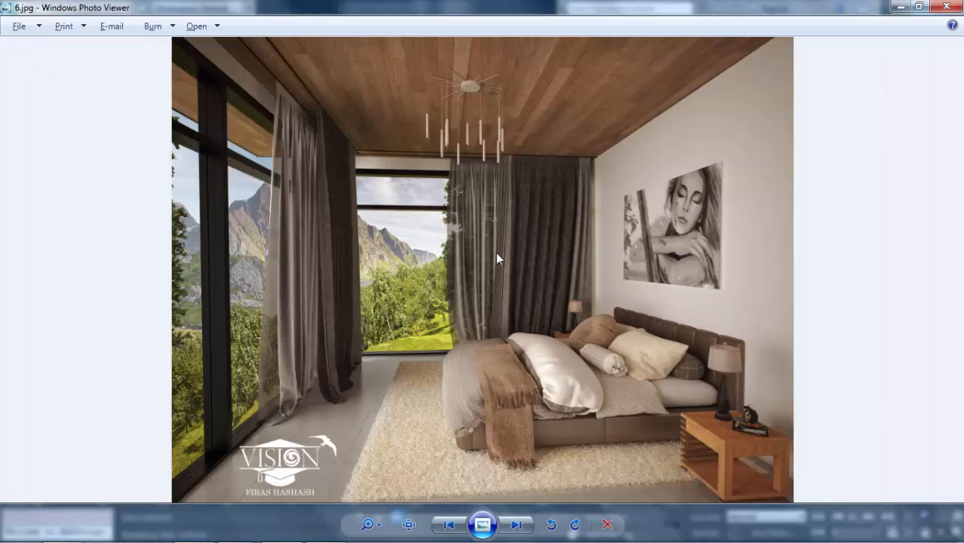
scroll(423, 281, up, 1)
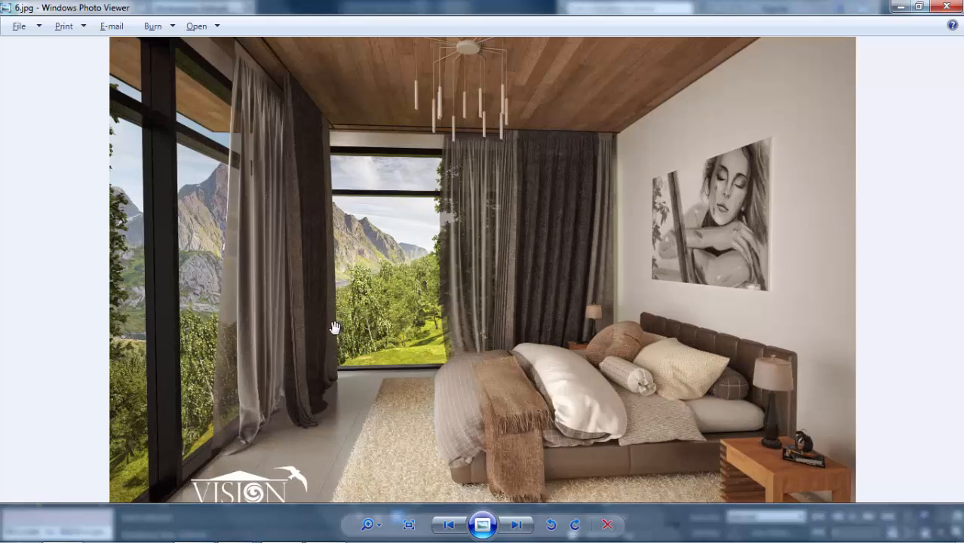
scroll(367, 306, up, 3)
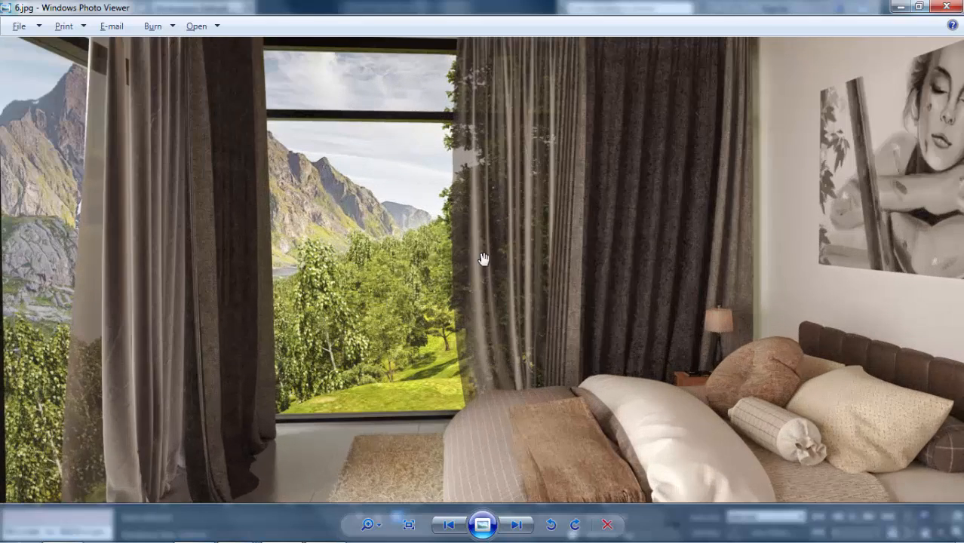
scroll(484, 258, down, 2)
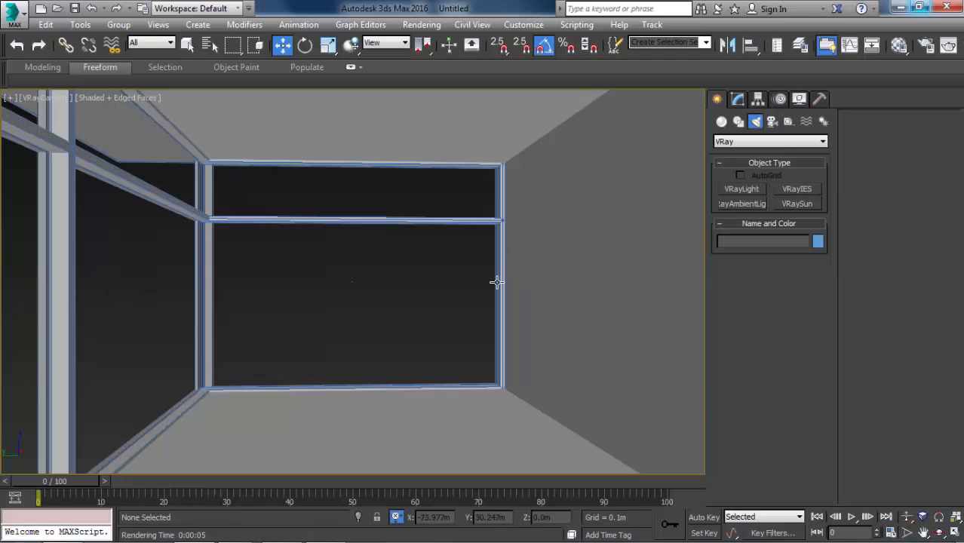
Create a large plane around the room in the top view, about 130 m long and 353 m wide.
key(t)
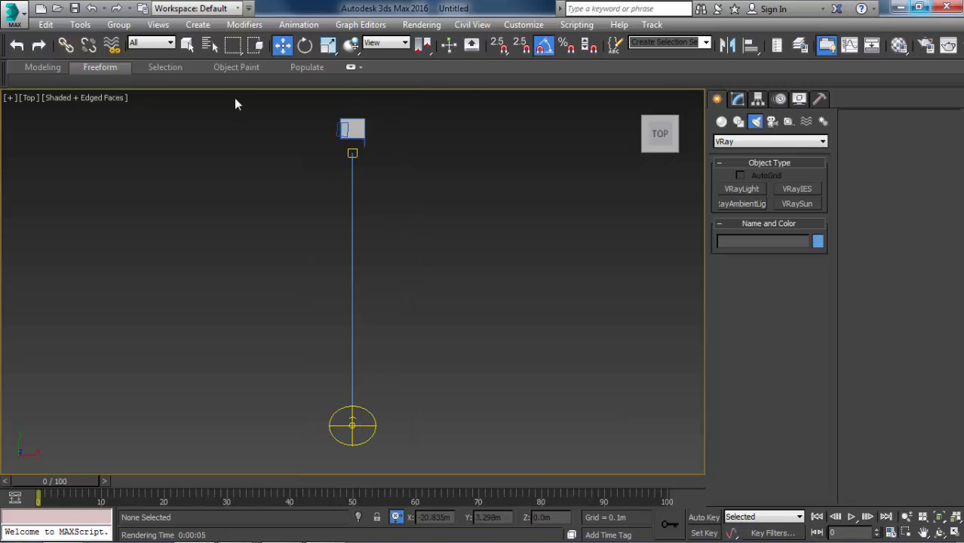
middle_drag(421, 146, 421, 240)
click(737, 122)
click(721, 121)
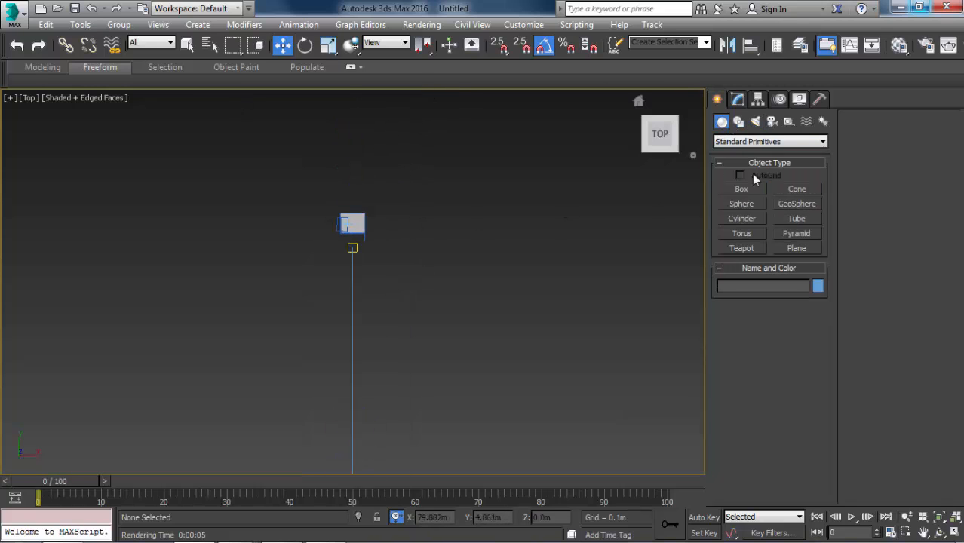
click(736, 143)
click(760, 151)
click(795, 249)
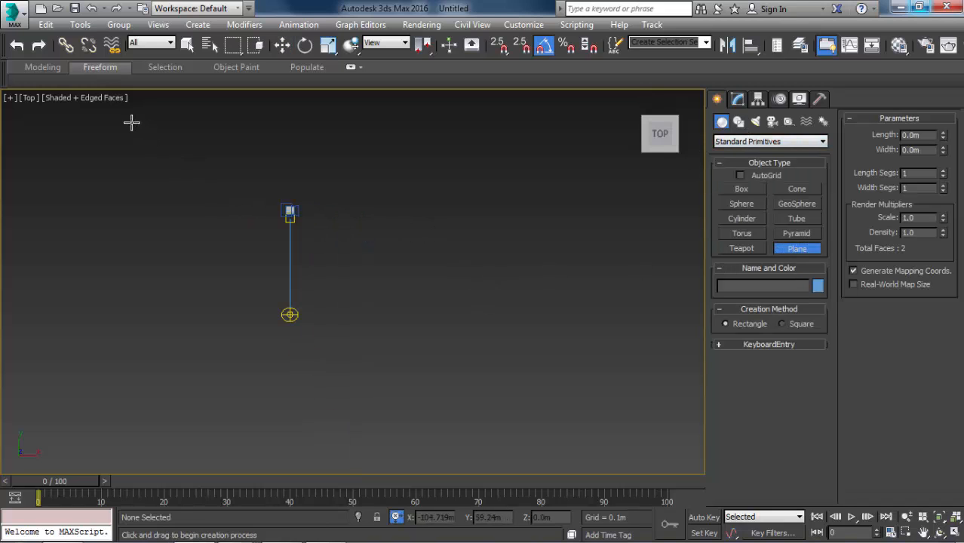
drag(80, 120, 592, 307)
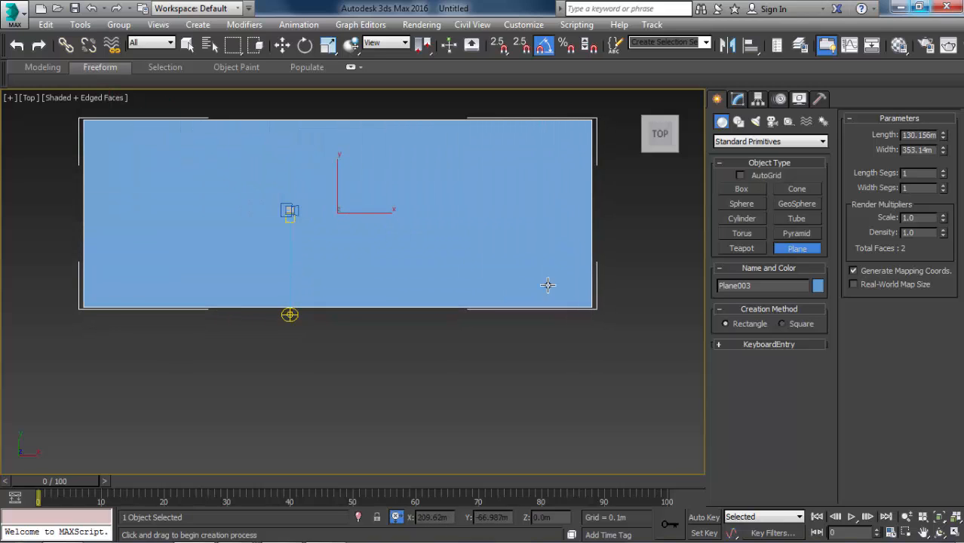
key(w)
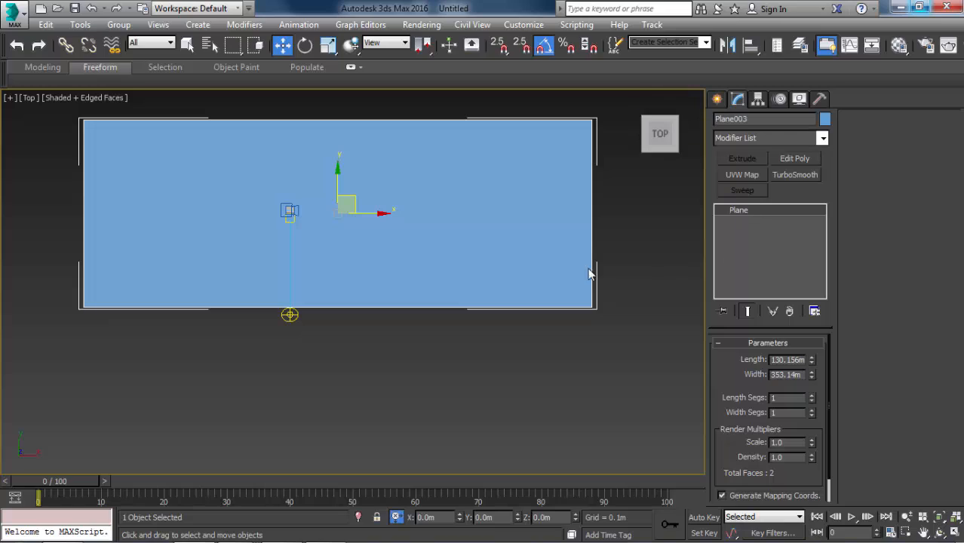
Set the plane's length to 110 m and its width to 135 m.
double_click(771, 360)
text(110)
key(Return)
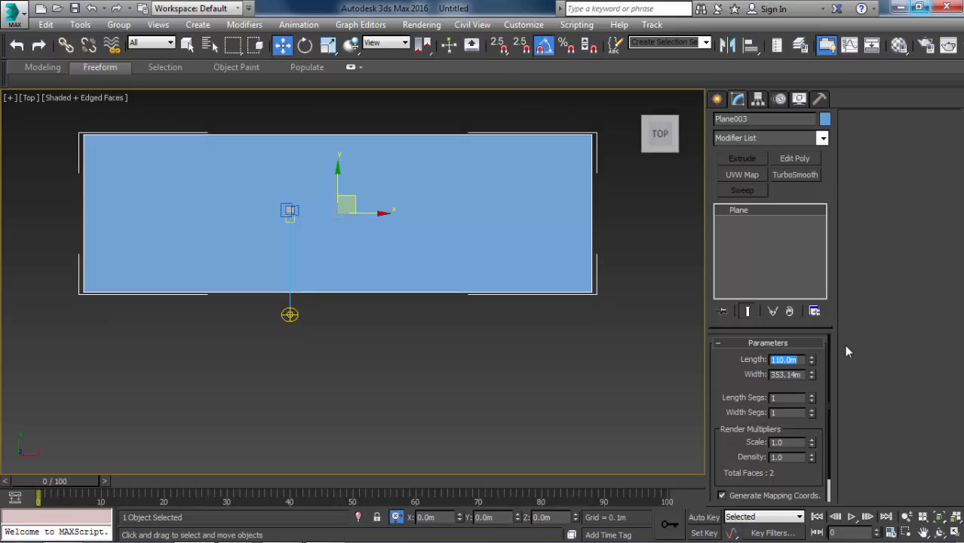
key(Tab)
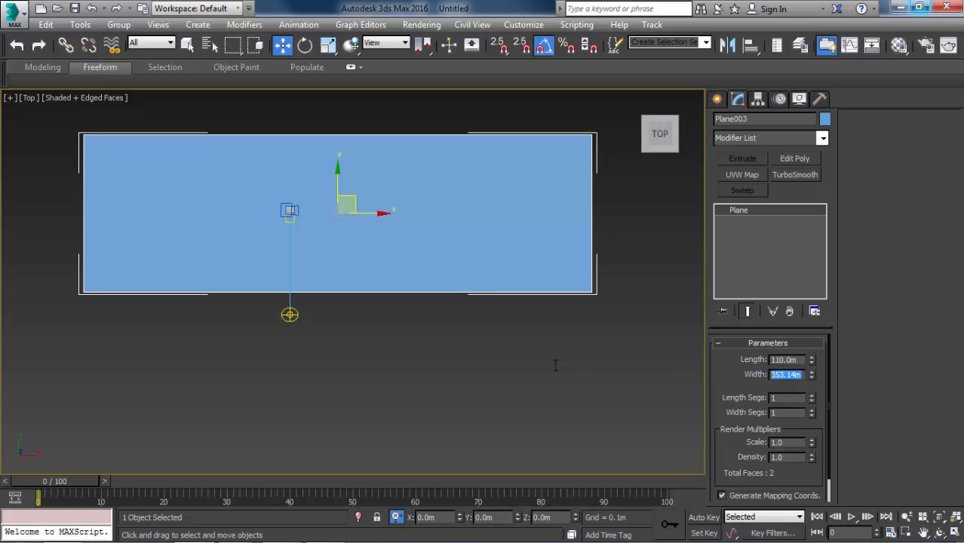
text(135)
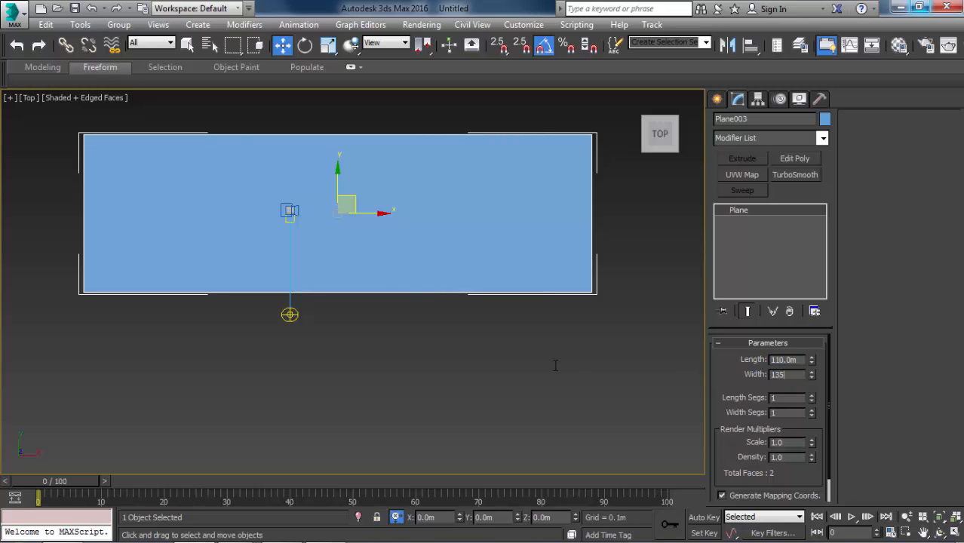
key(Return)
middle_drag(388, 223, 458, 237)
scroll(409, 213, up, 3)
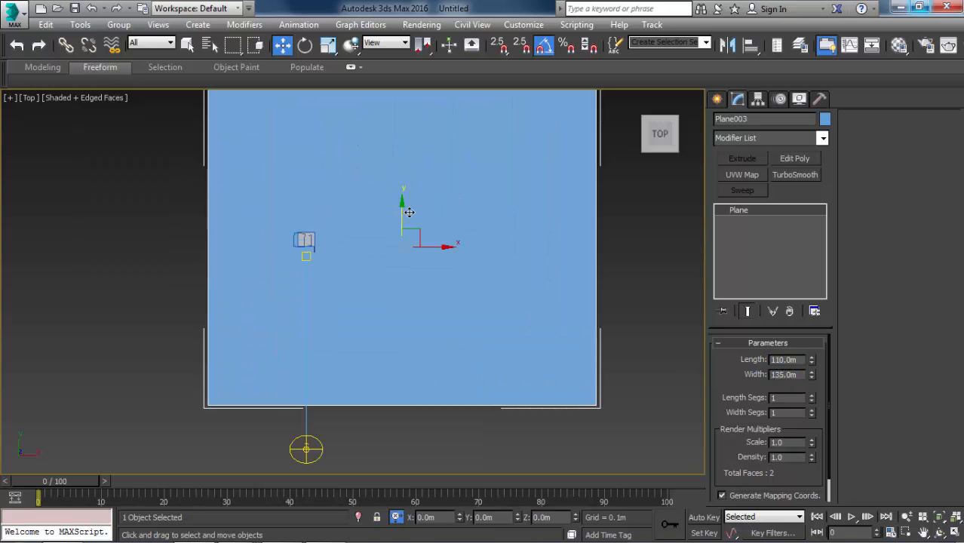
scroll(415, 252, up, 2)
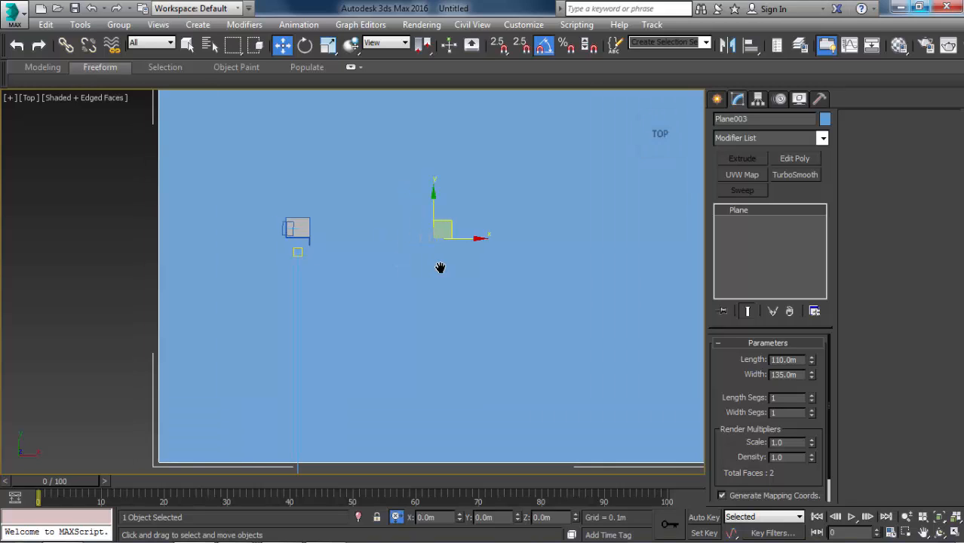
scroll(445, 233, down, 4)
scroll(407, 230, up, 2)
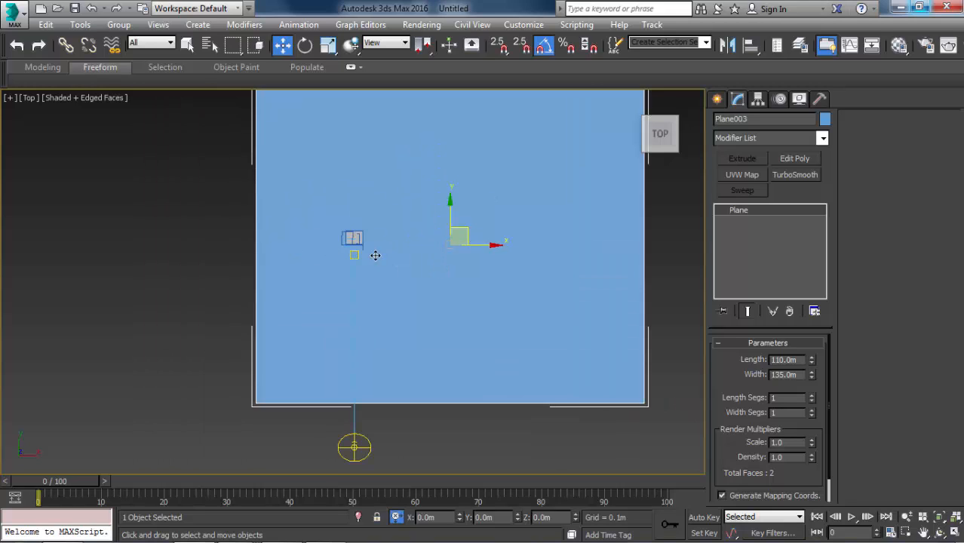
Rotate the plane in the left view into an incline rising toward the sun.
alt+middle_drag(586, 179, 648, 137)
click(649, 136)
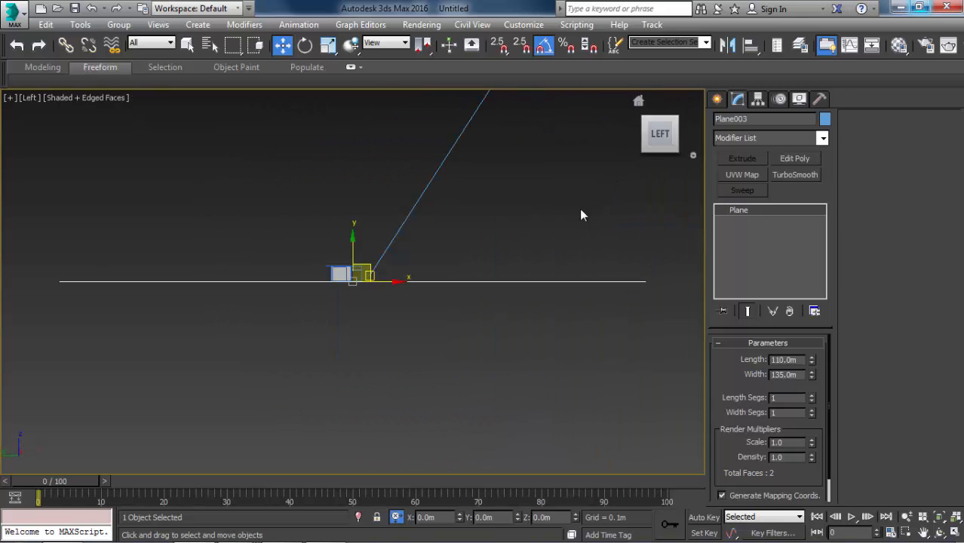
key(e)
mouse_move(376, 241)
mouse_down()
mouse_move(377, 212)
mouse_move(376, 241)
mouse_move(366, 235)
mouse_up()
middle_drag(403, 298, 452, 295)
key(w)
drag(411, 260, 421, 271)
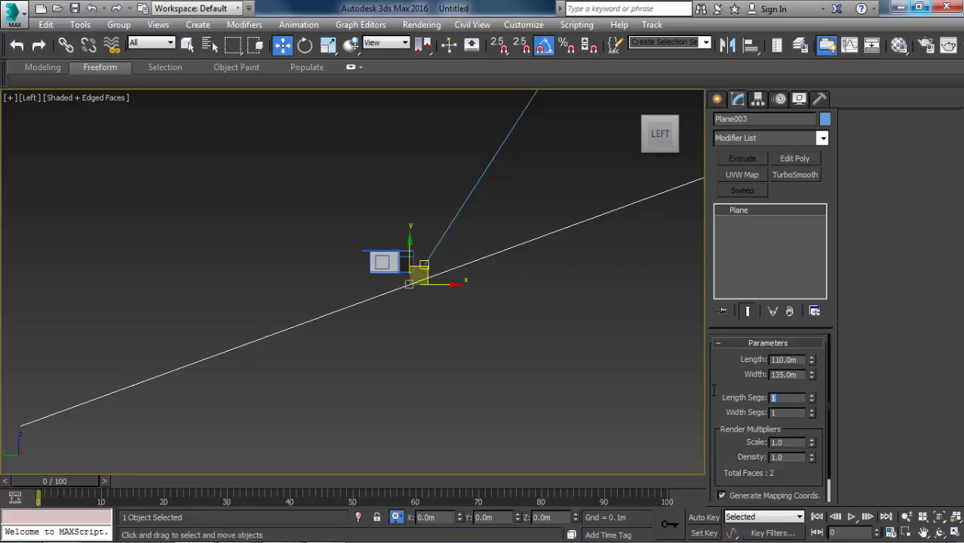
Set the plane's length segments to 30 and width segments to 40, and add an Edit Poly modifier.
text(30)
key(Return)
text(40)
key(Return)
click(793, 158)
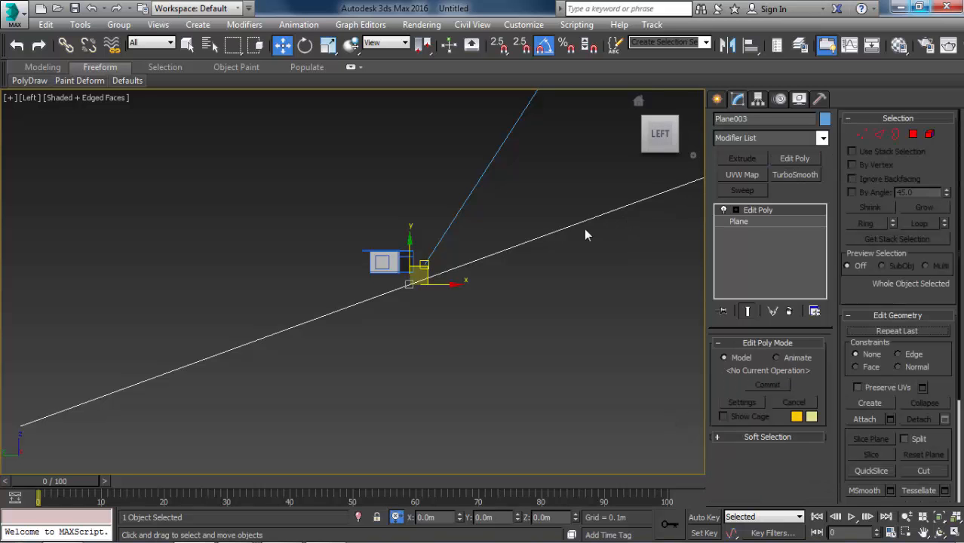
Sculpt uneven hills across the inclined plane around the room in perspective with the Shift paint deform brush.
alt+middle_drag(427, 277, 414, 301)
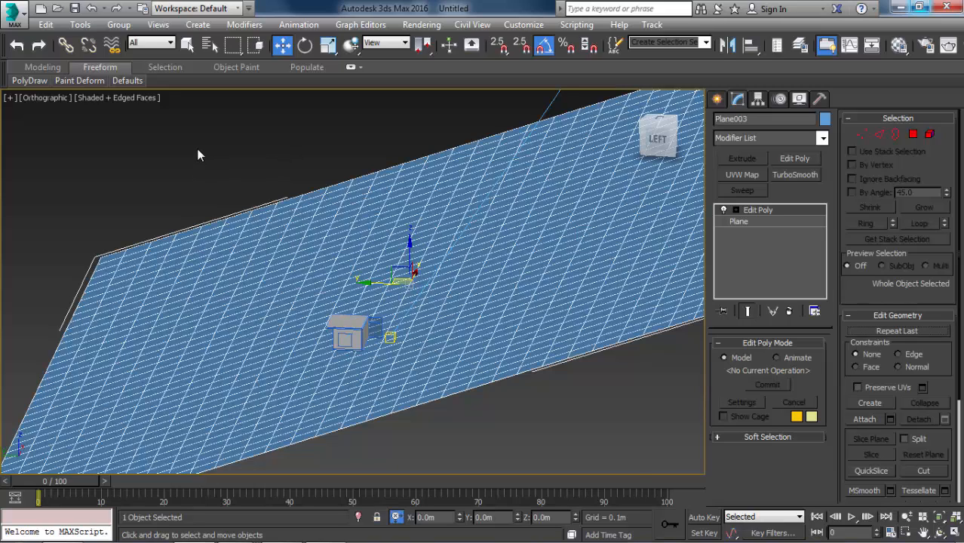
key(p)
mouse_move(79, 81)
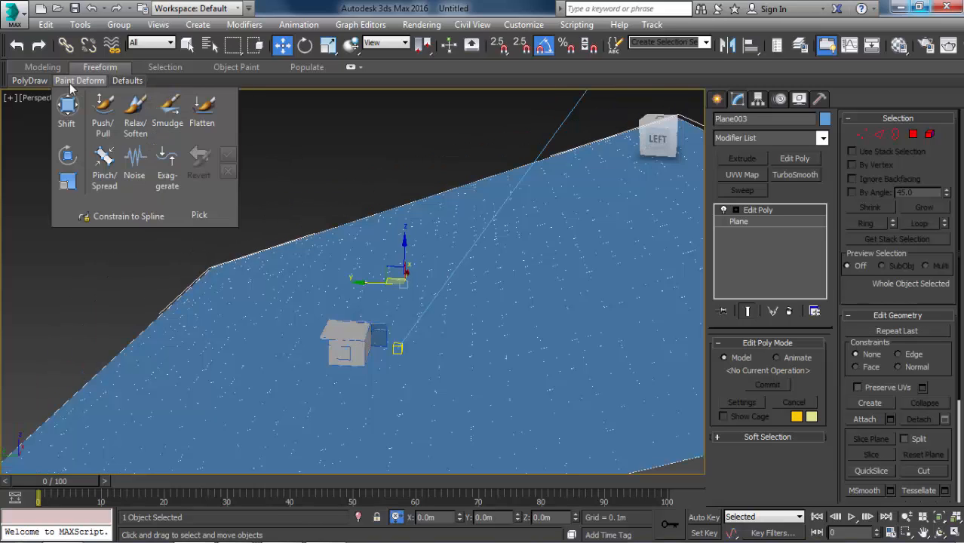
click(68, 125)
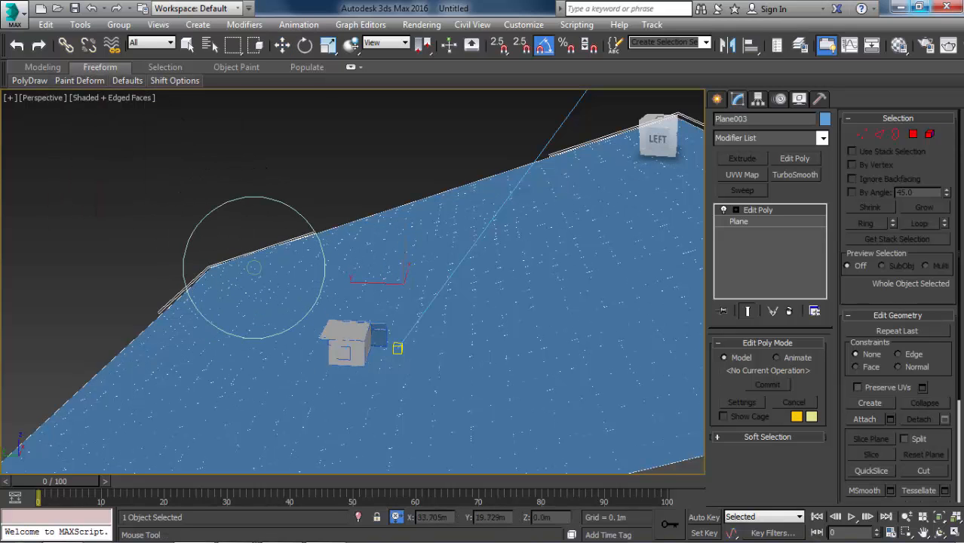
mouse_move(254, 268)
alt+middle_down()
mouse_move(249, 239)
mouse_move(282, 278)
alt+middle_up()
key(F4)
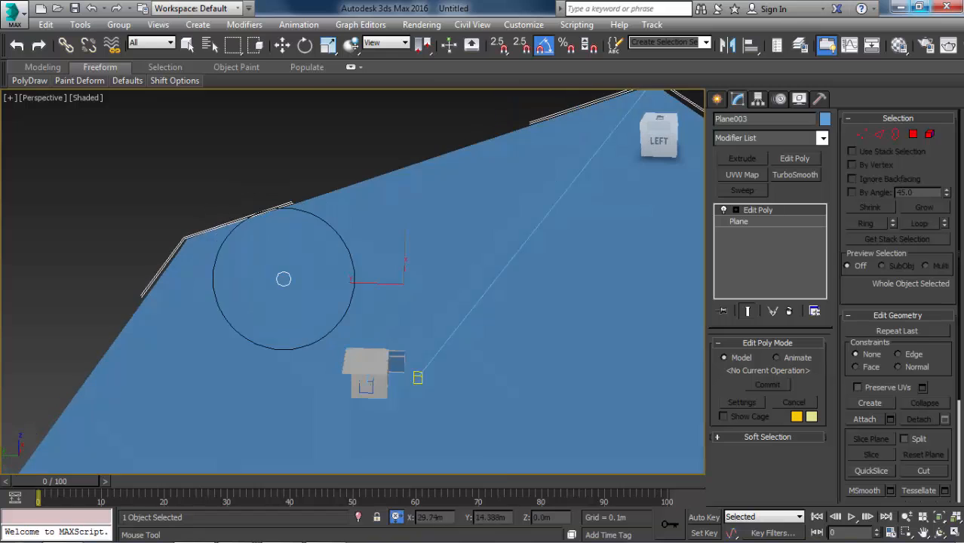
drag(261, 255, 254, 250)
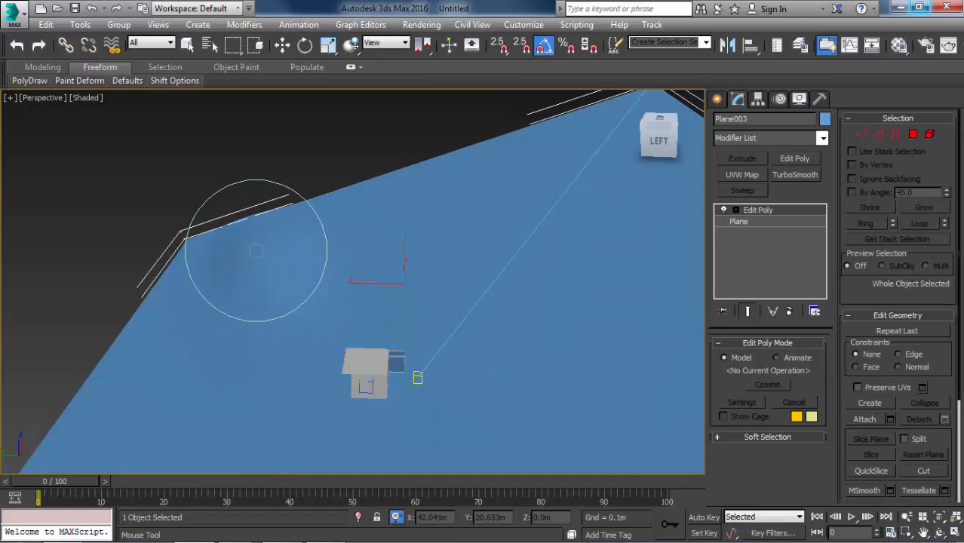
alt+middle_drag(339, 281, 312, 280)
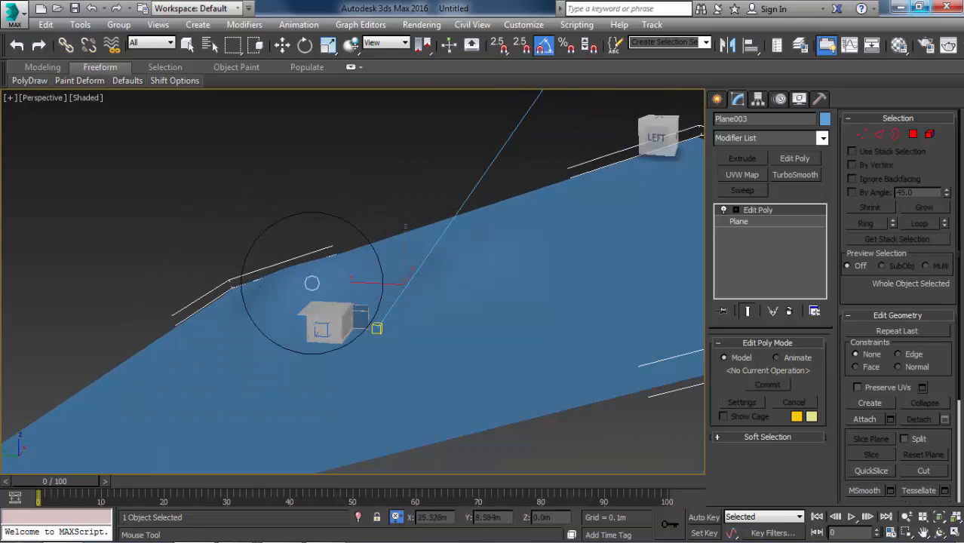
drag(164, 347, 164, 343)
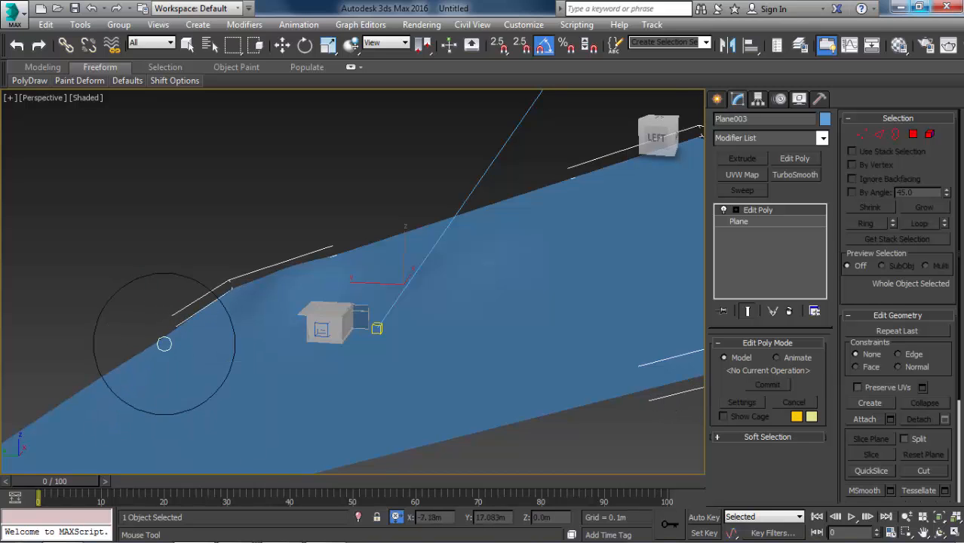
drag(196, 433, 185, 424)
drag(257, 353, 254, 351)
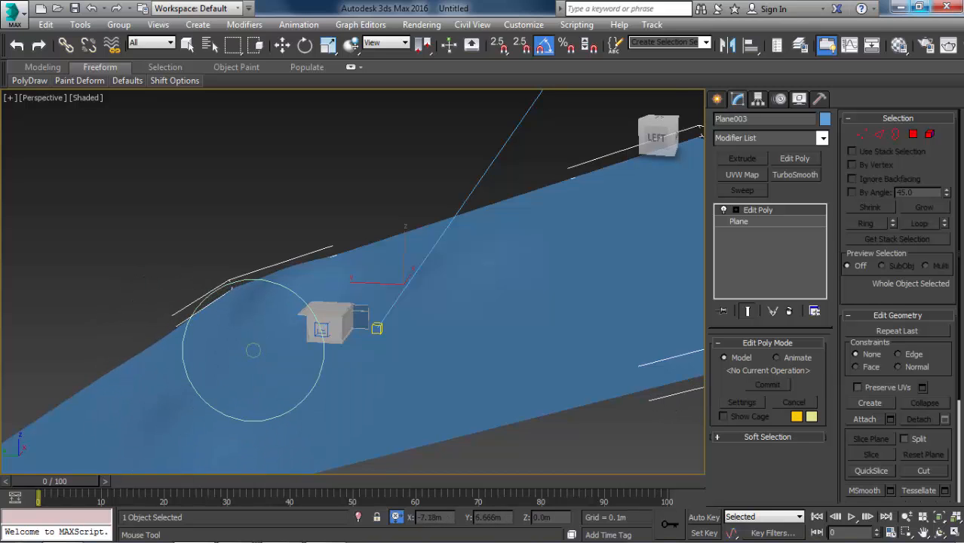
drag(396, 250, 390, 248)
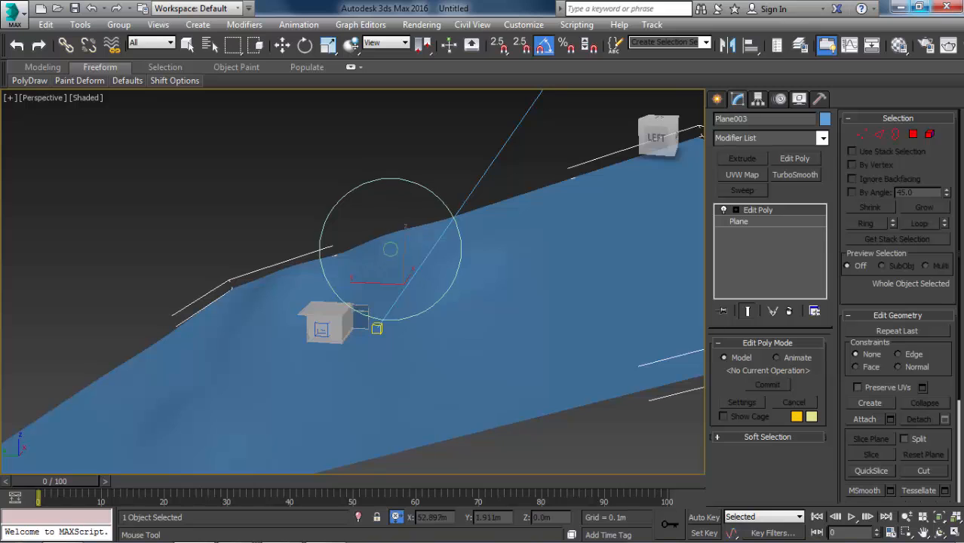
drag(529, 203, 523, 201)
drag(479, 215, 483, 219)
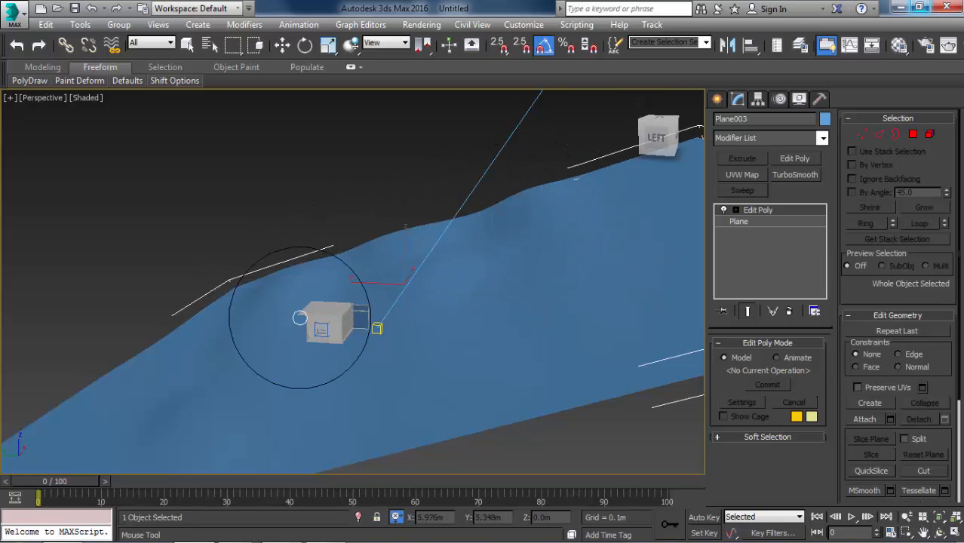
alt+middle_drag(307, 325, 316, 290)
Check the sculpted terrain through the V-Ray camera, return to perspective and leave the Shift brush.
key(c)
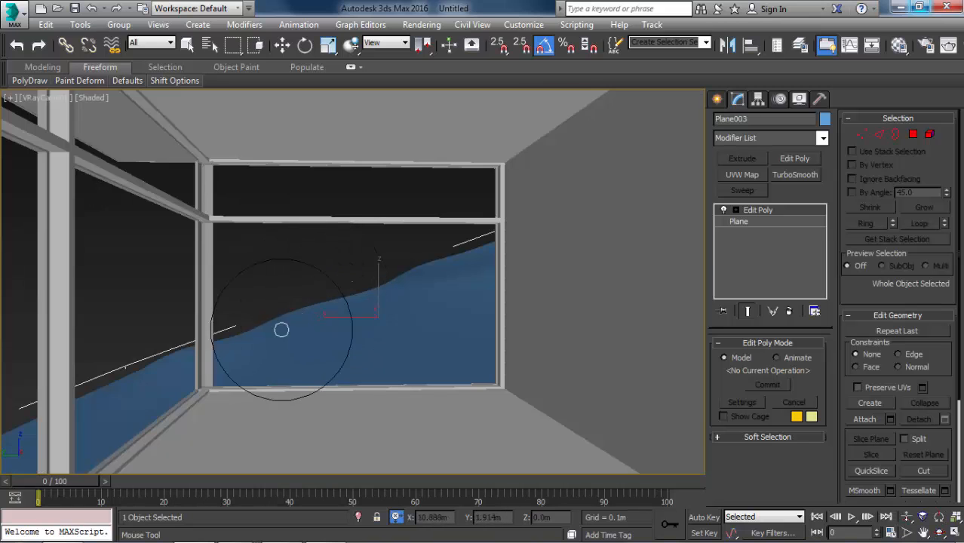
key(p)
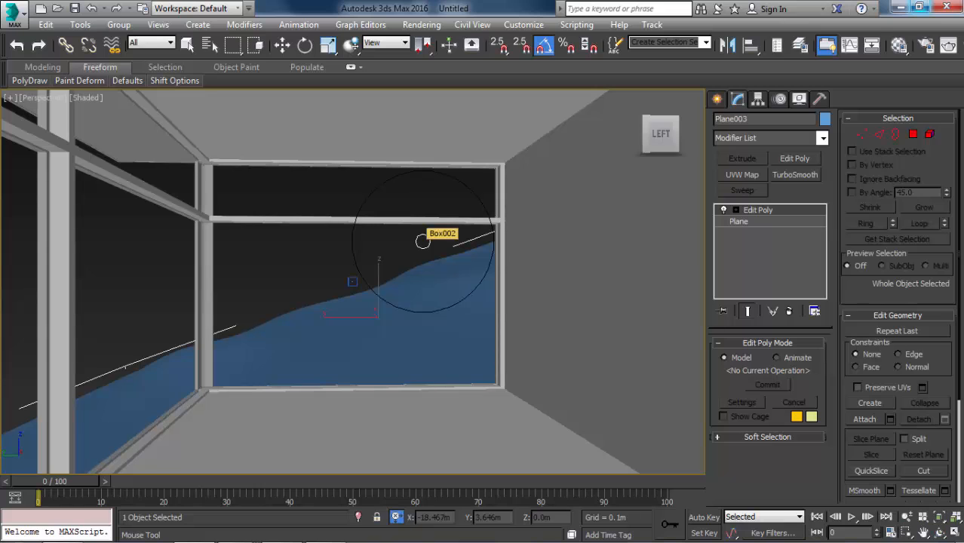
key(w)
Add a Noise modifier to the terrain plane with its scale set to 10000.
click(767, 141)
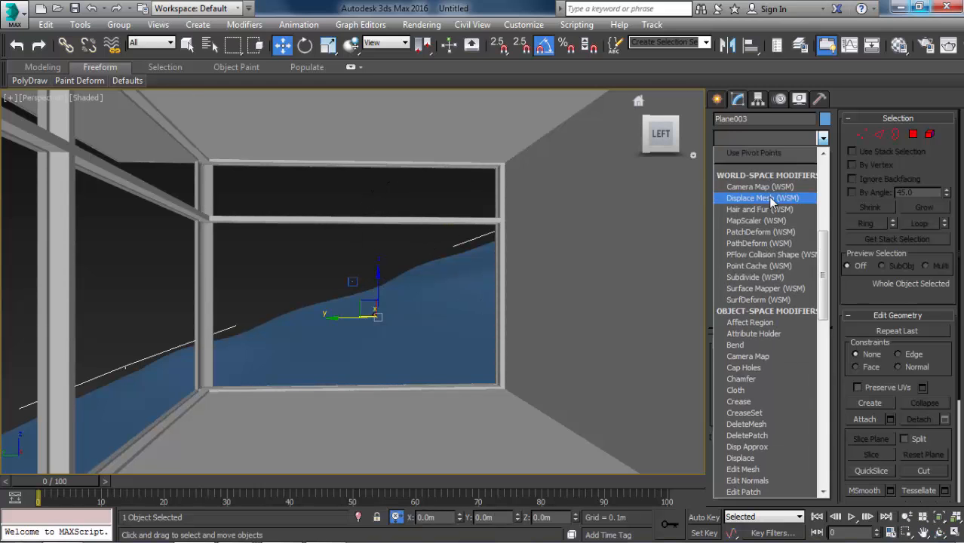
key(n)
click(754, 155)
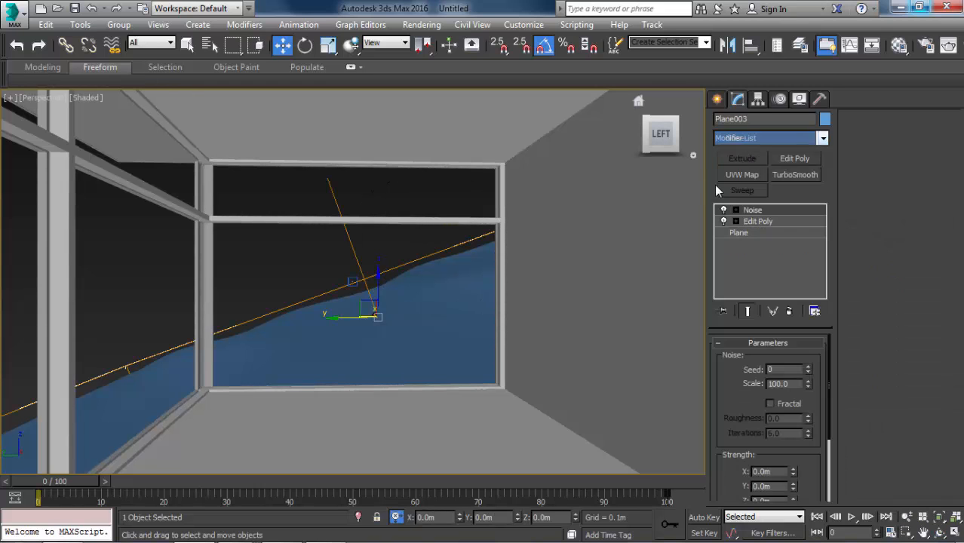
double_click(792, 383)
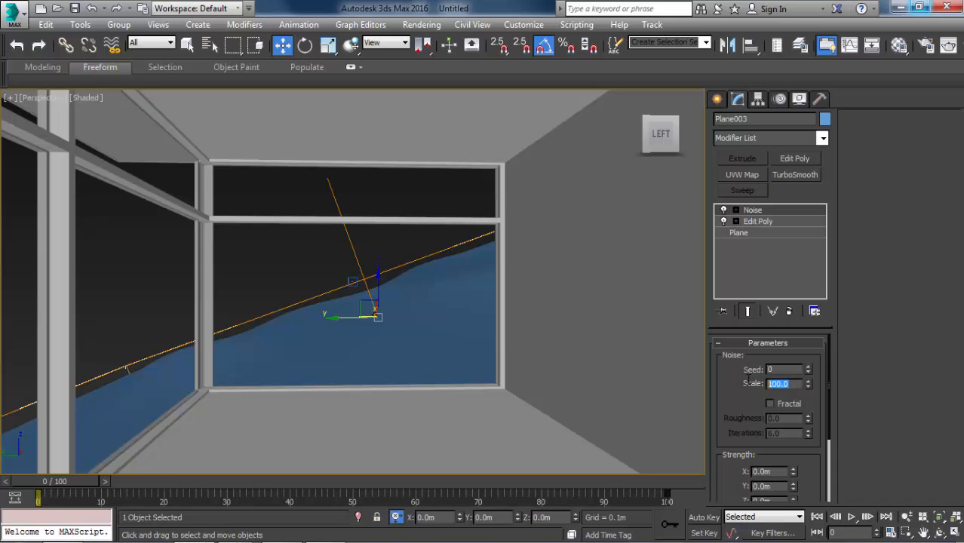
text(1)
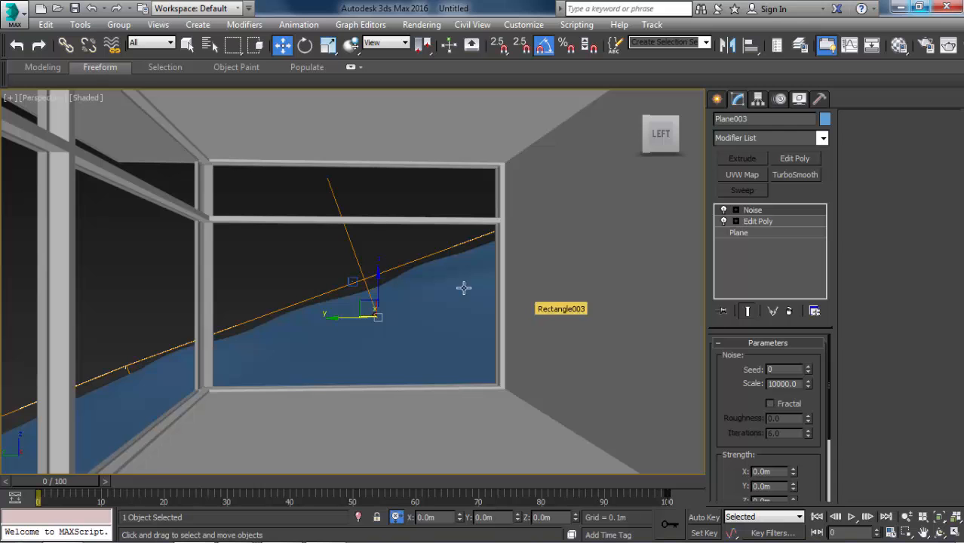
text(z)
Set the Noise modifier's Z strength to 5 m, with the terrain's wireframe edges shown.
key(F4)
scroll(442, 276, down, 3)
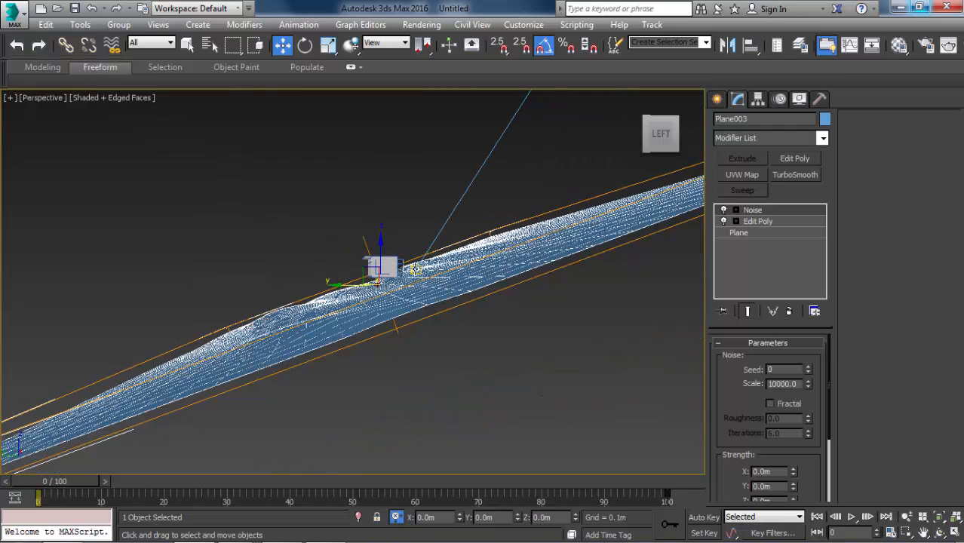
key(F4)
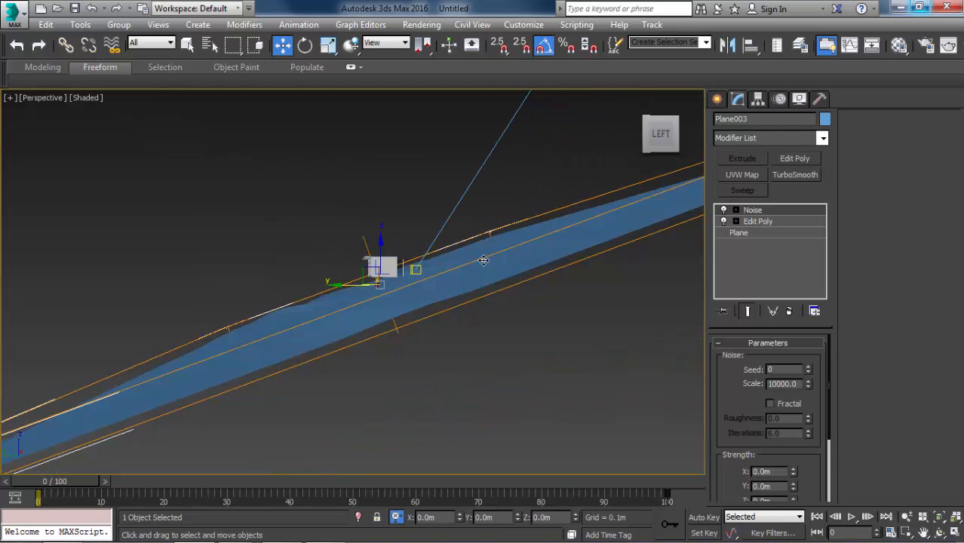
scroll(433, 270, up, 4)
key(F4)
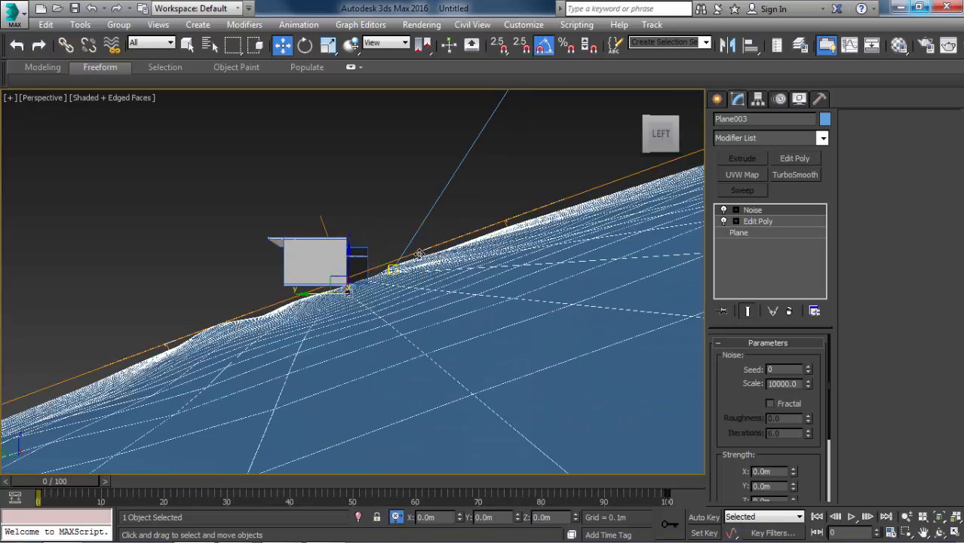
scroll(408, 257, up, 4)
scroll(404, 260, down, 2)
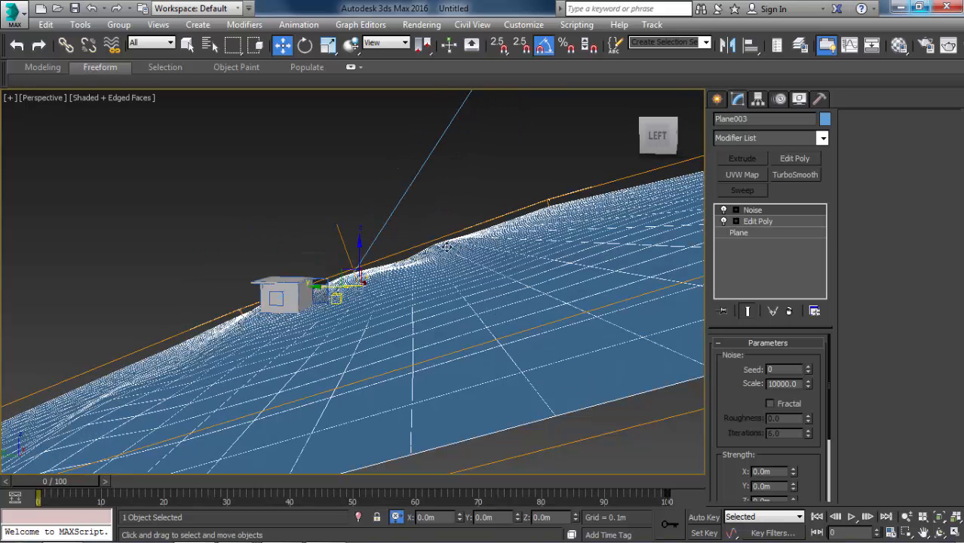
scroll(758, 429, down, 2)
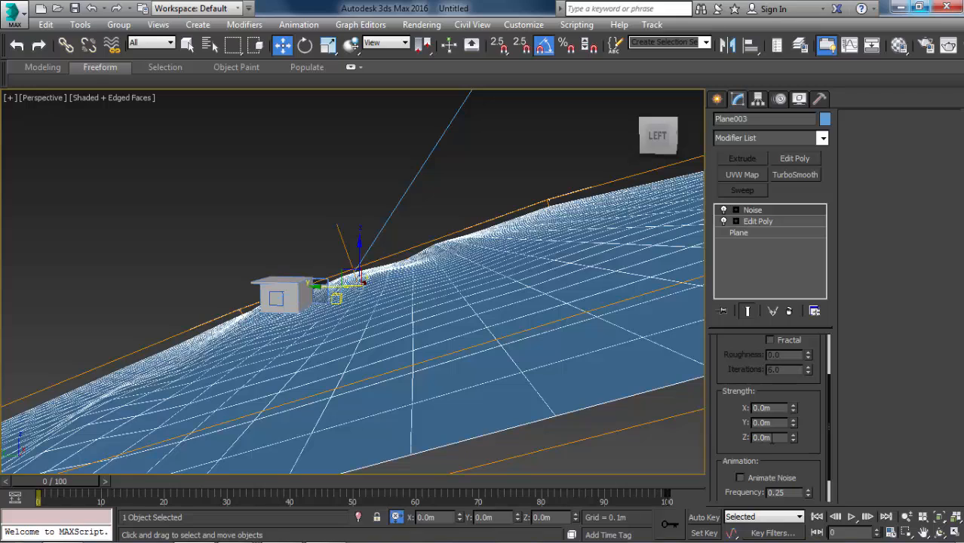
double_click(773, 438)
text(5)
key(Return)
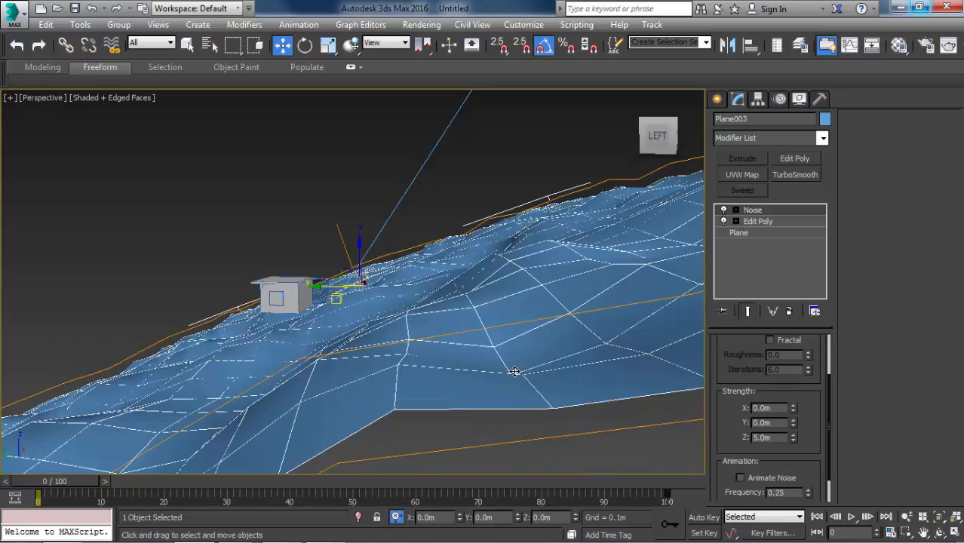
middle_drag(514, 371, 539, 359)
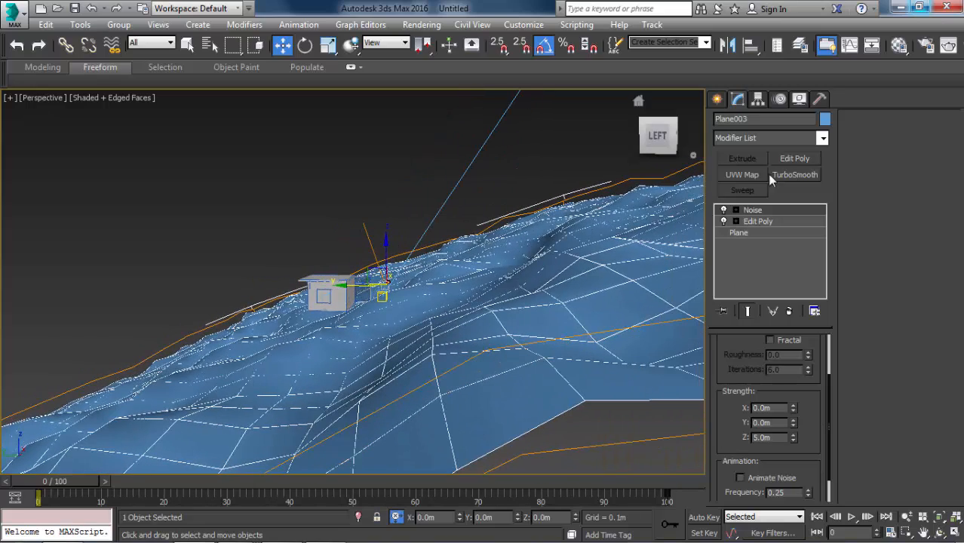
Add a second Noise modifier on top of the terrain plane's modifier stack.
click(799, 138)
scroll(764, 332, down, 4)
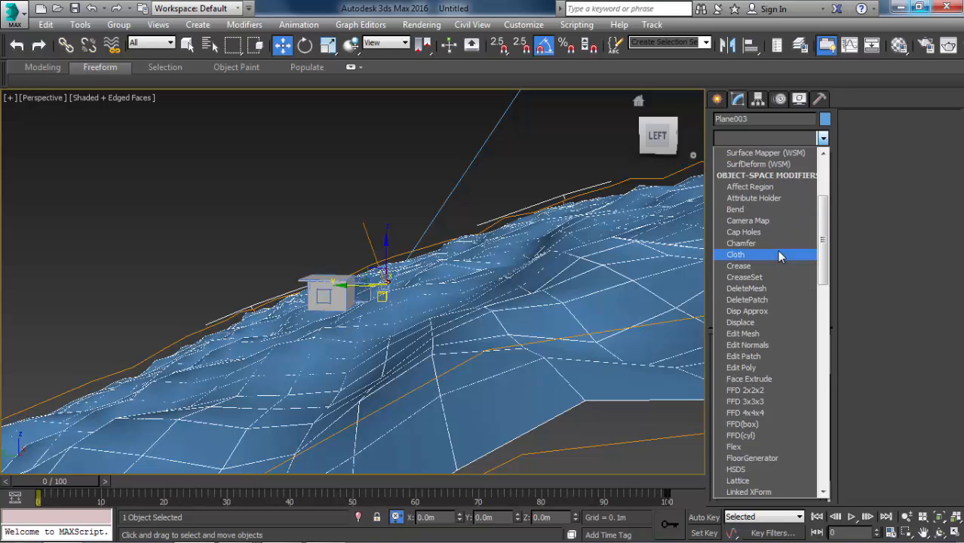
scroll(764, 332, down, 6)
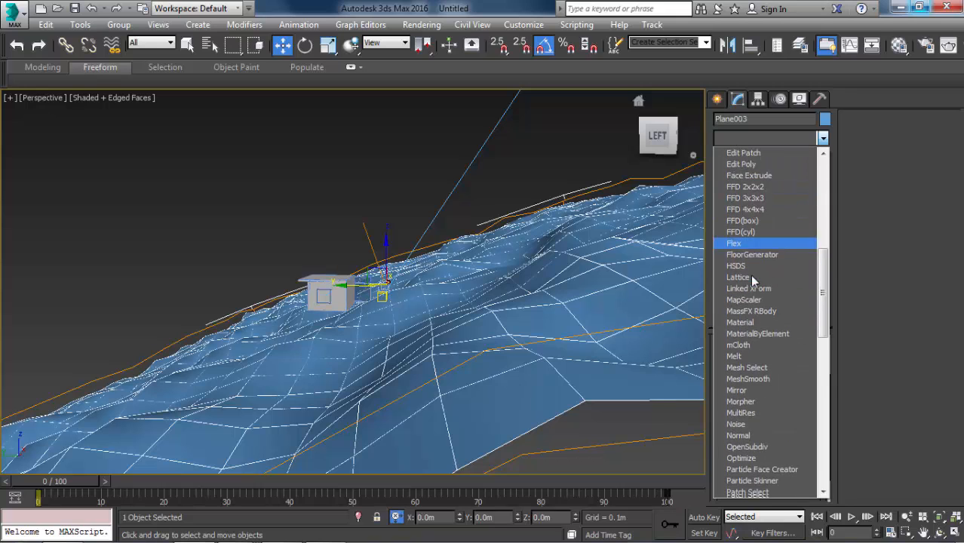
scroll(752, 279, down, 2)
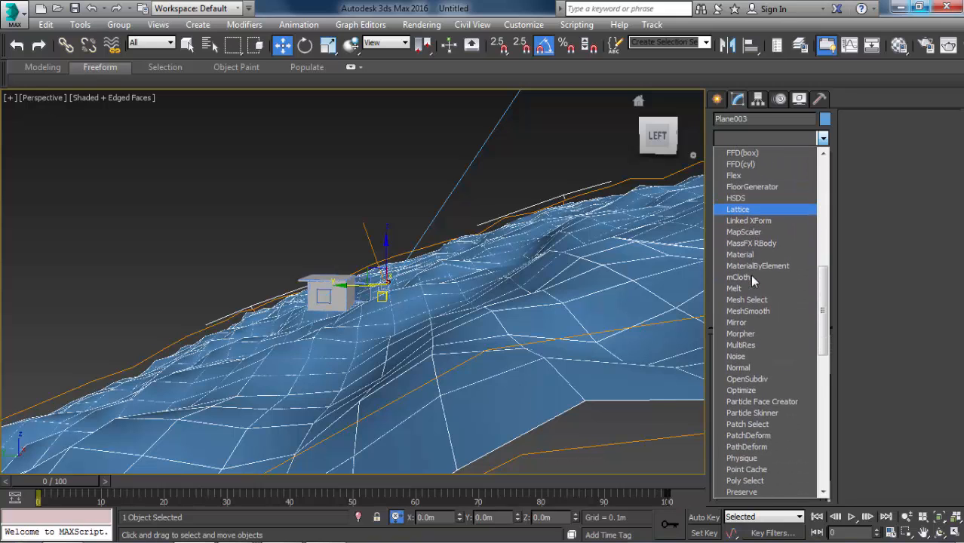
scroll(749, 274, down, 3)
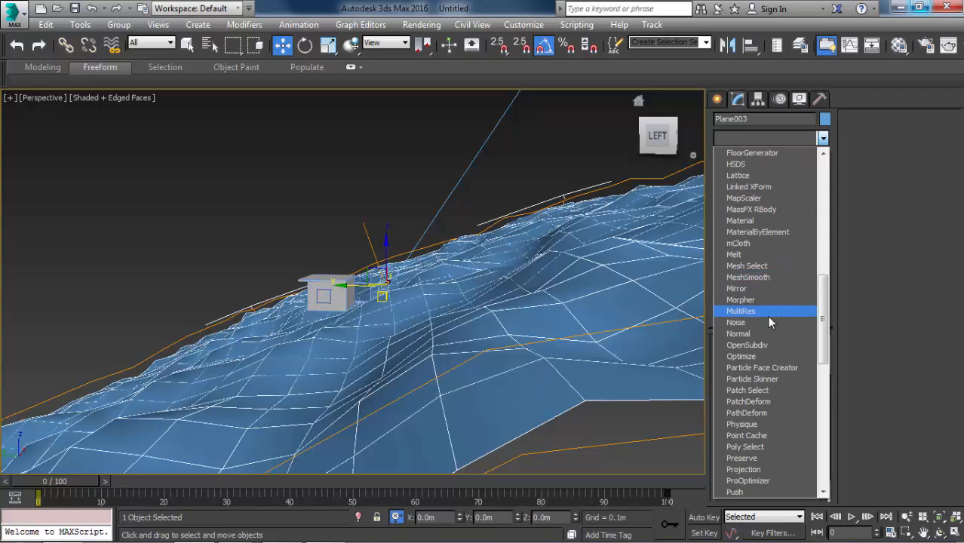
click(755, 256)
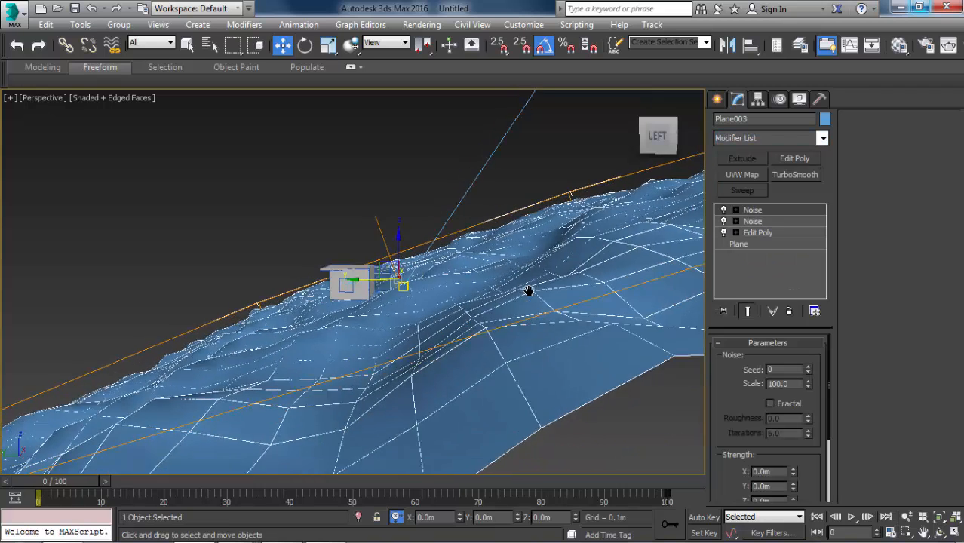
Try Z strengths of 0.5, 5 and 2 m on the upper Noise modifier and settle on 1 m.
drag(746, 384, 746, 346)
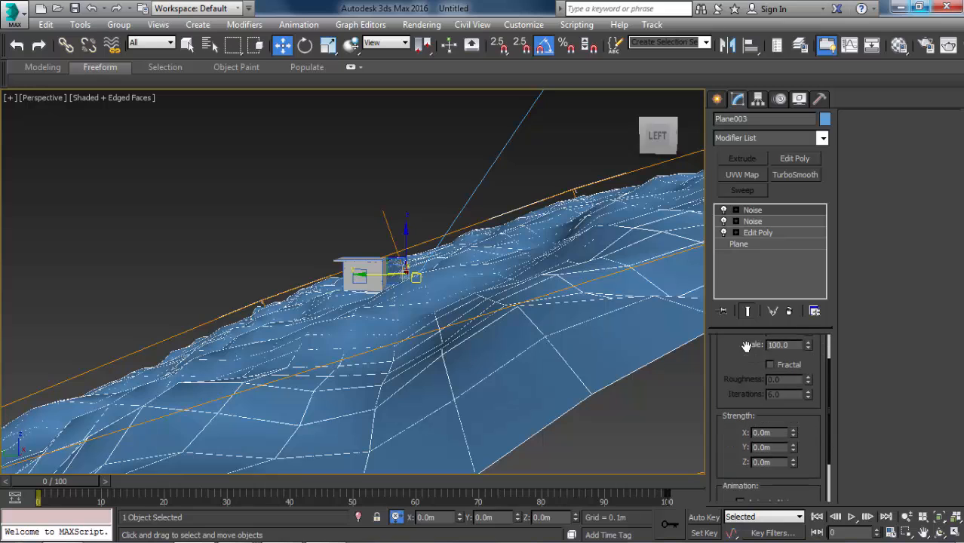
drag(770, 465, 661, 28)
drag(778, 460, 688, 459)
text(.5)
key(Return)
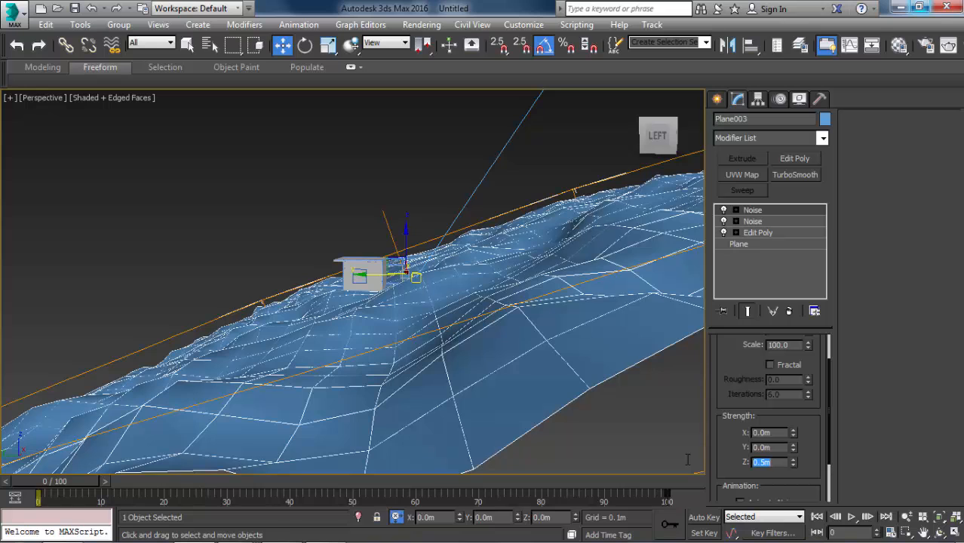
text(5)
key(Return)
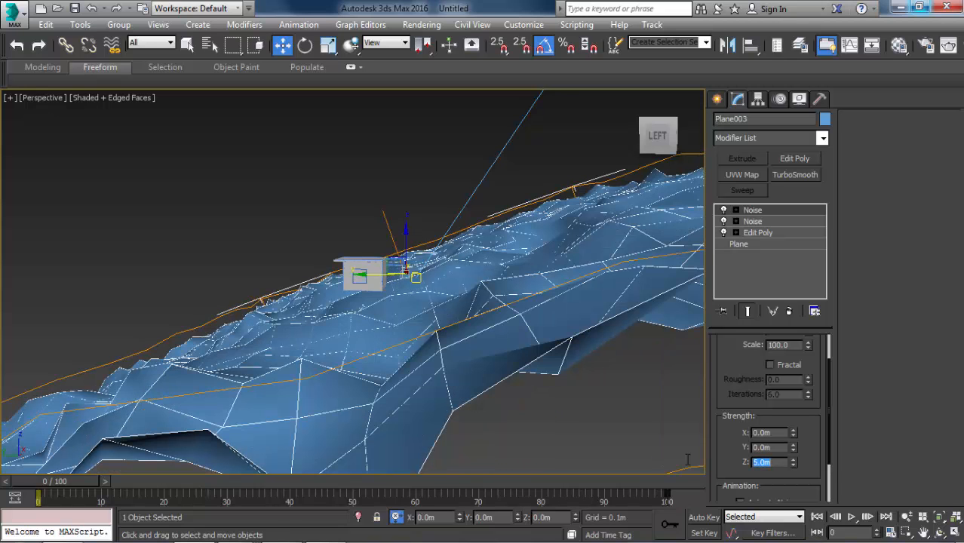
text(2)
key(Return)
text(1)
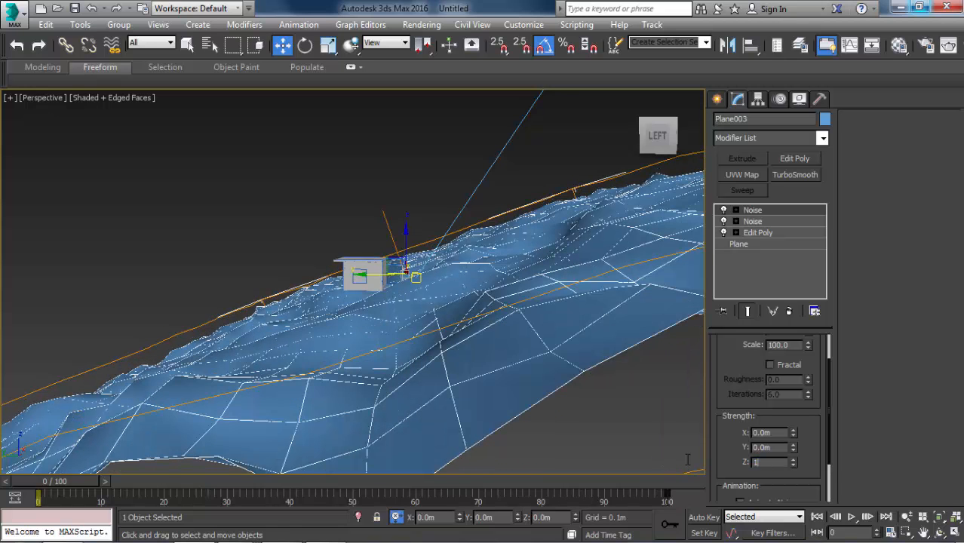
key(Return)
Reposition the terrain plane from its Edit Poly level in the V-Ray camera view, shifting it sideways and slightly down outside the windows.
scroll(609, 456, down, 3)
scroll(547, 400, down, 3)
alt+middle_drag(546, 401, 484, 342)
scroll(521, 405, up, 3)
scroll(521, 406, up, 2)
key(c)
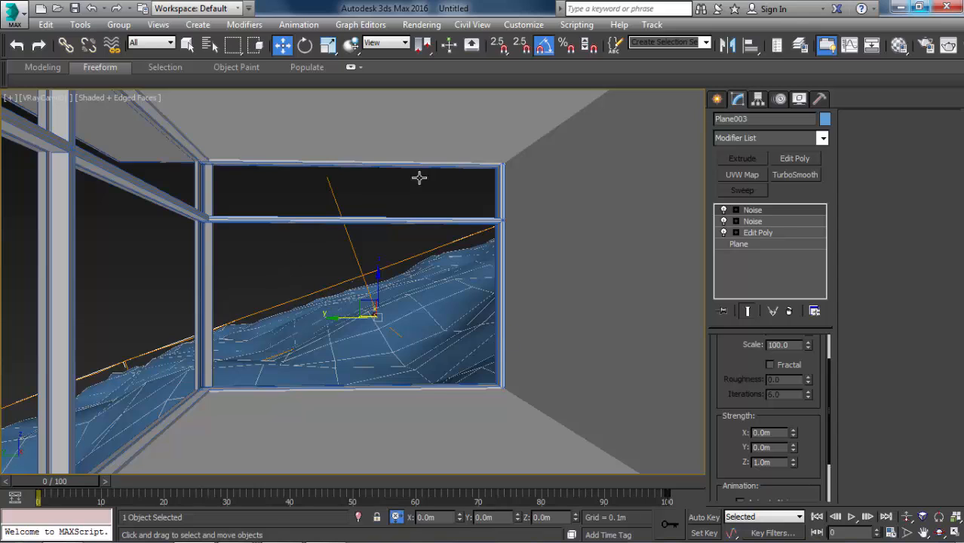
click(763, 234)
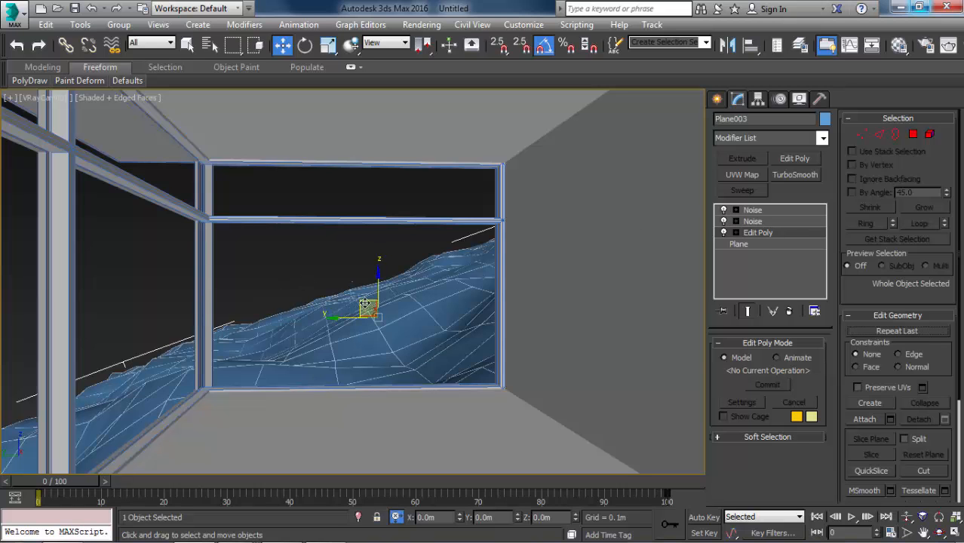
drag(364, 302, 273, 349)
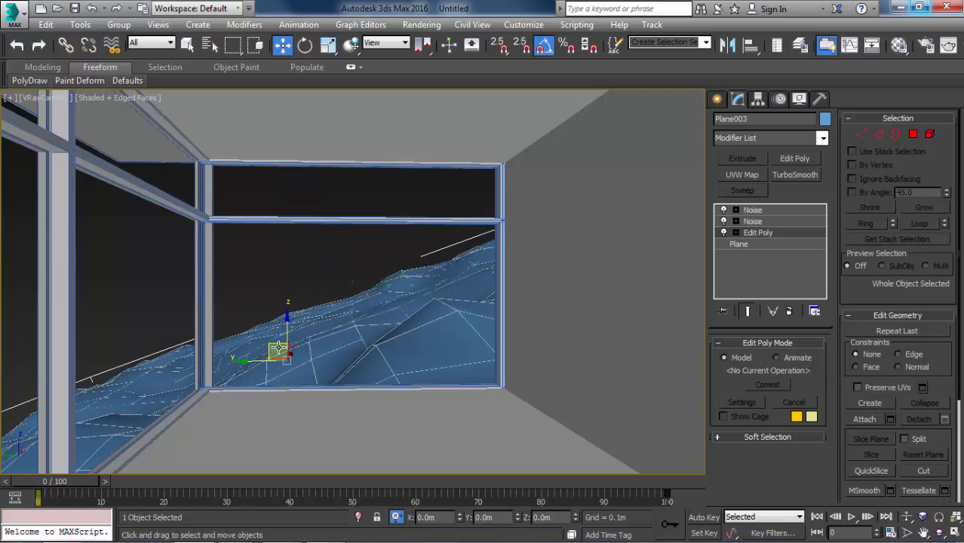
drag(278, 348, 215, 354)
Shift the terrain plane slightly in the wireframe top view and return to the shaded V-Ray camera view.
key(t)
scroll(302, 307, down, 10)
key(F3)
scroll(236, 333, up, 5)
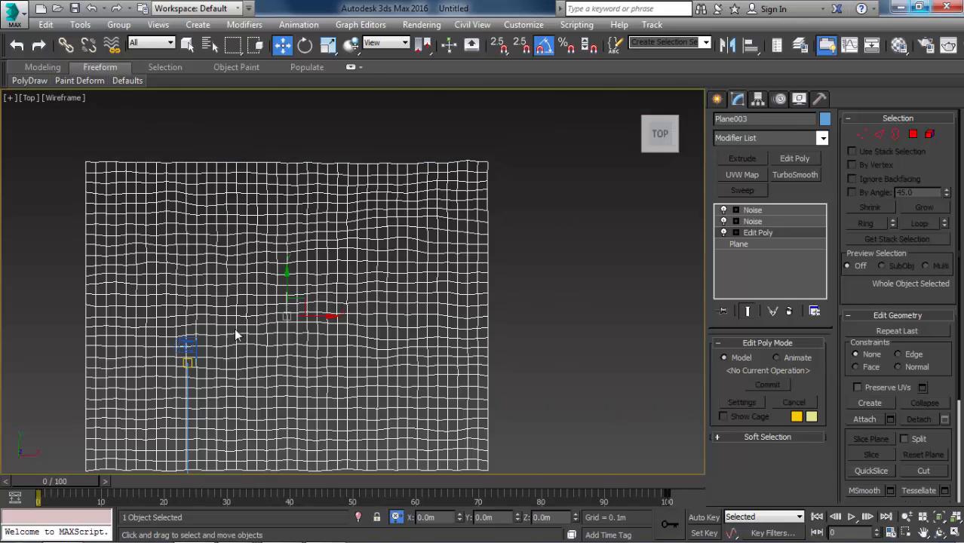
drag(355, 296, 401, 281)
key(c)
key(F3)
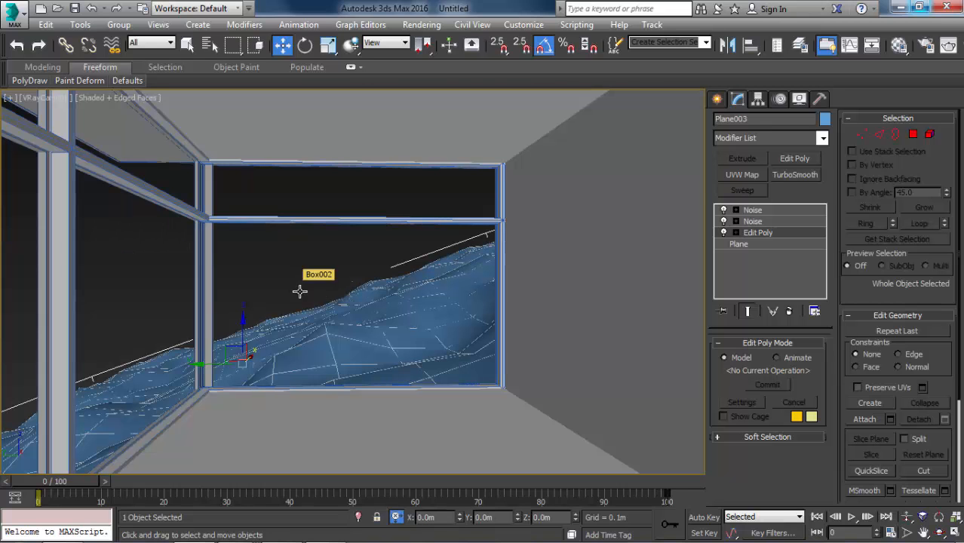
Set the lower Noise modifier's Z strength to 4.5 m.
click(754, 221)
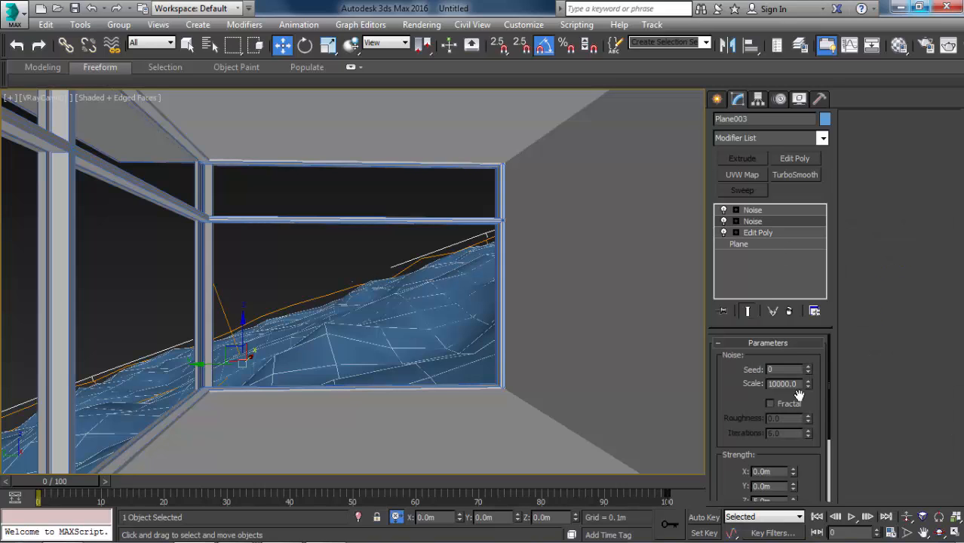
scroll(757, 432, down, 2)
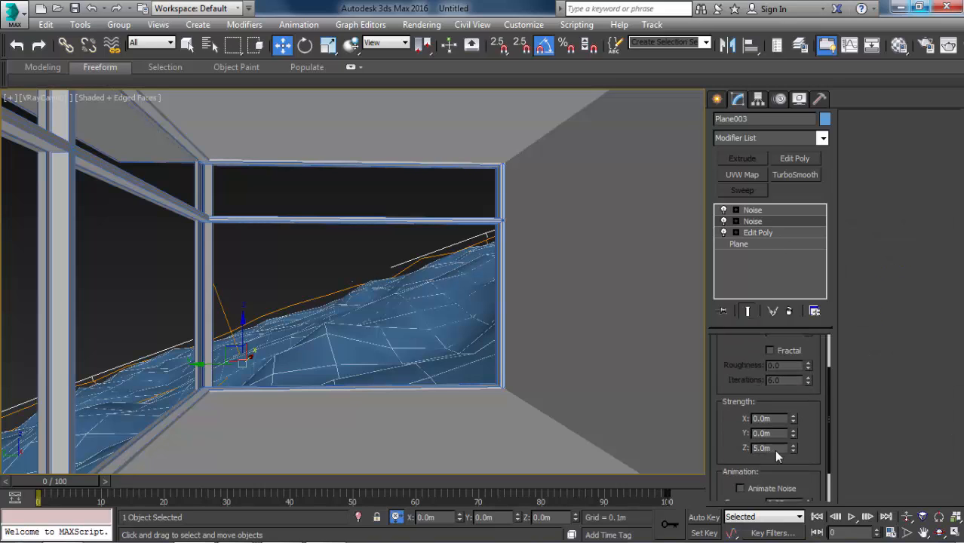
text(4.5)
key(Return)
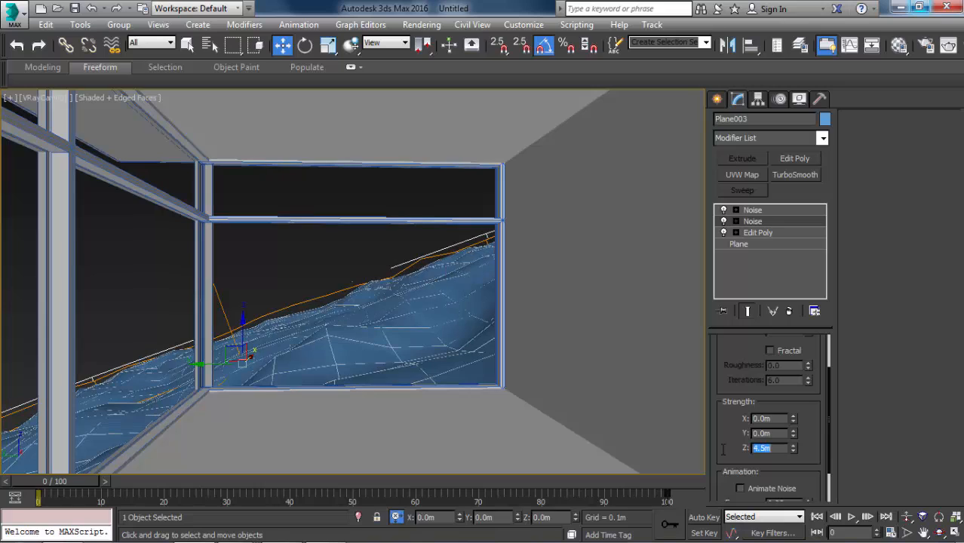
Apply TurboSmooth above both Noise modifiers with edge display hidden, removing and reapplying it to compare the surface.
click(787, 210)
click(803, 175)
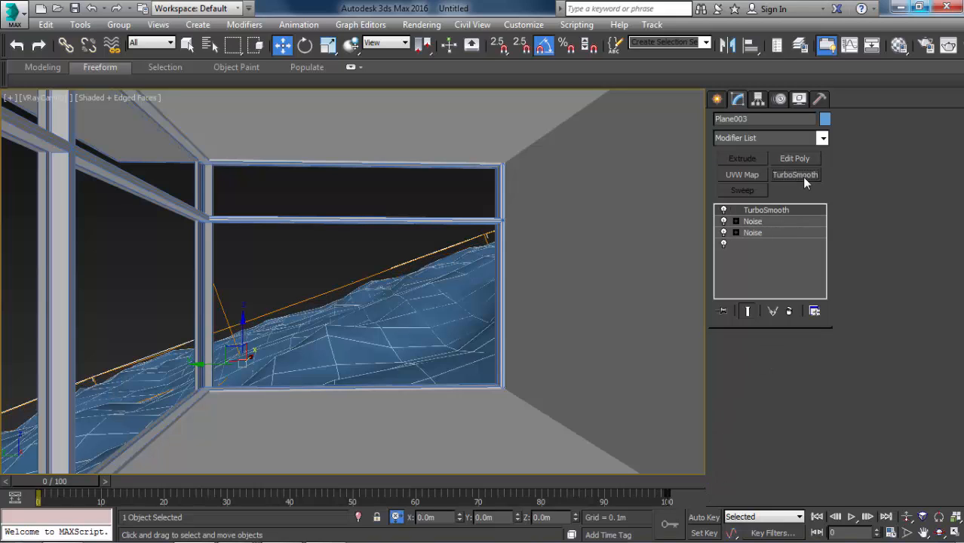
key(F4)
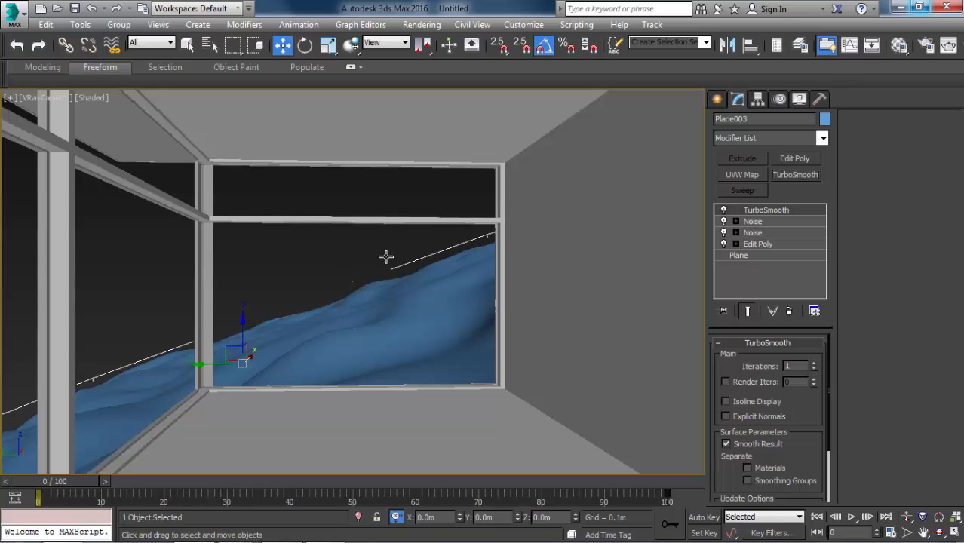
click(786, 309)
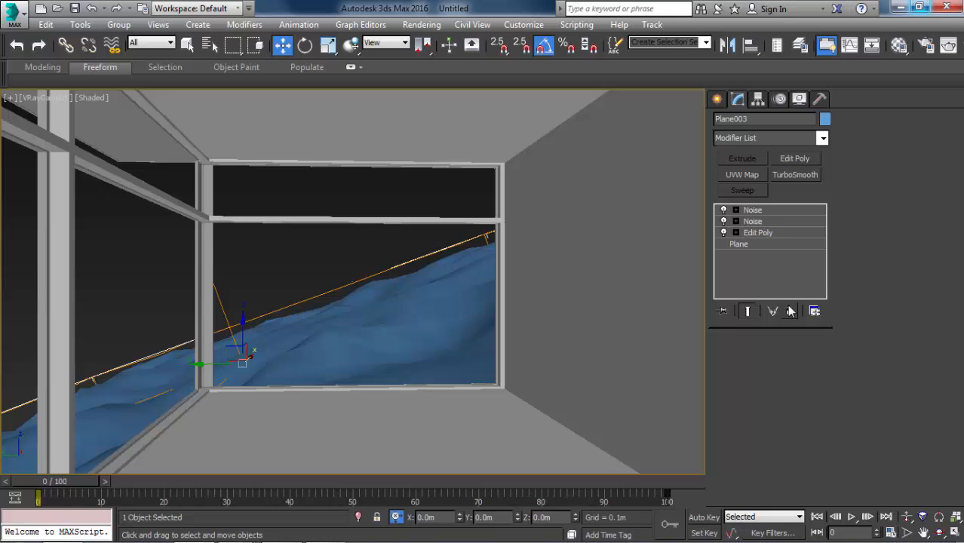
click(795, 175)
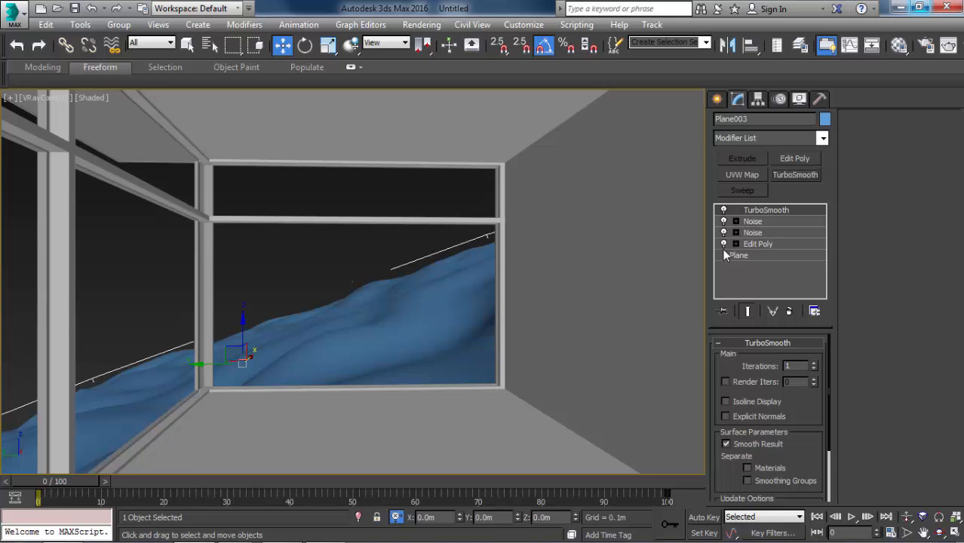
Consult the reference render 6.jpg and show the Itoo Software object types for creating geometry.
key(alt+Tab)
key(alt+Tab)
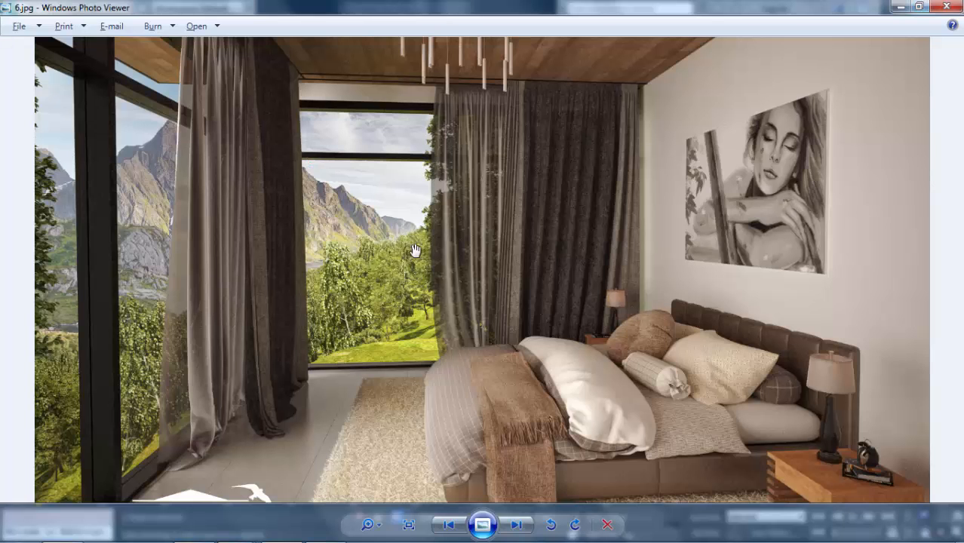
scroll(403, 235, up, 1)
key(alt+Tab)
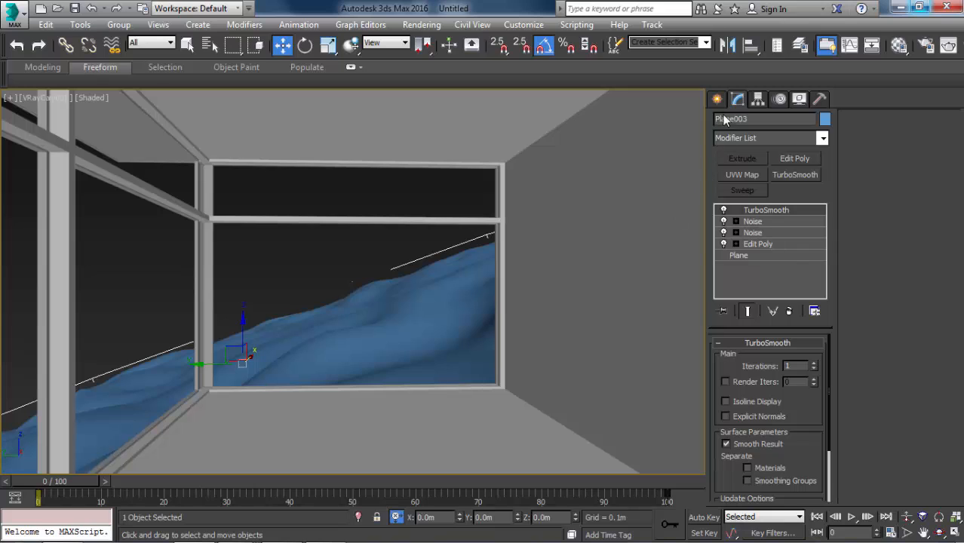
click(717, 101)
click(762, 141)
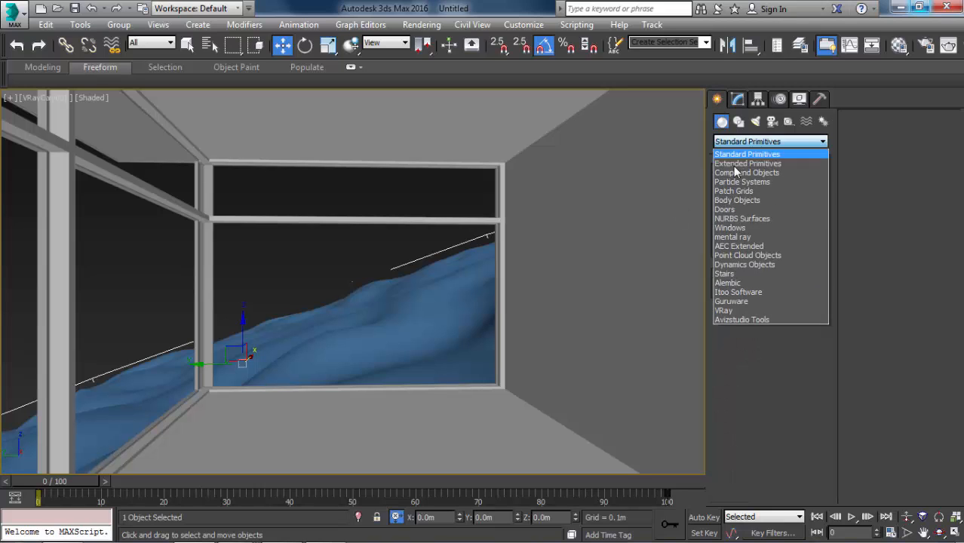
click(731, 292)
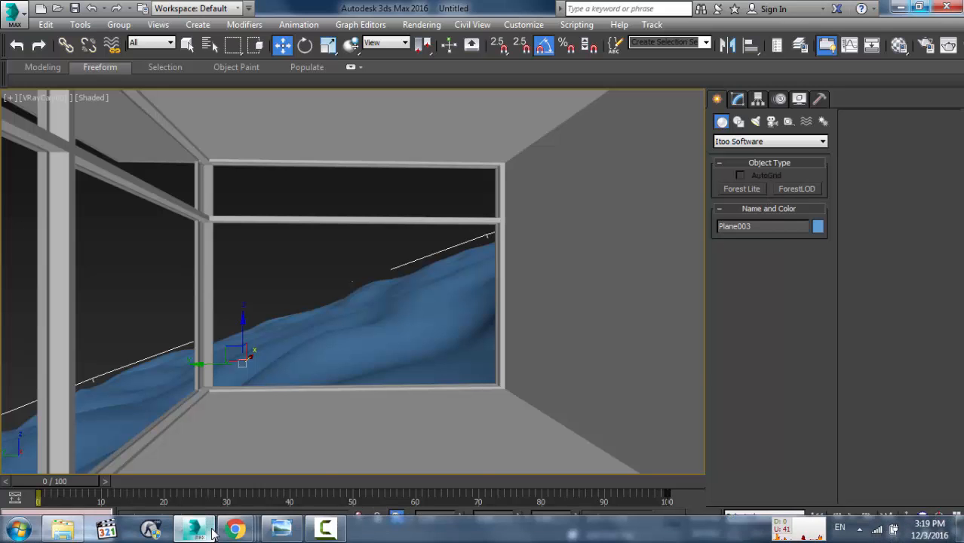
Switch to Chrome and examine the Itoo Software Forest Pack page for its Pro and Lite versions and rendering features.
mouse_move(233, 527)
click(129, 457)
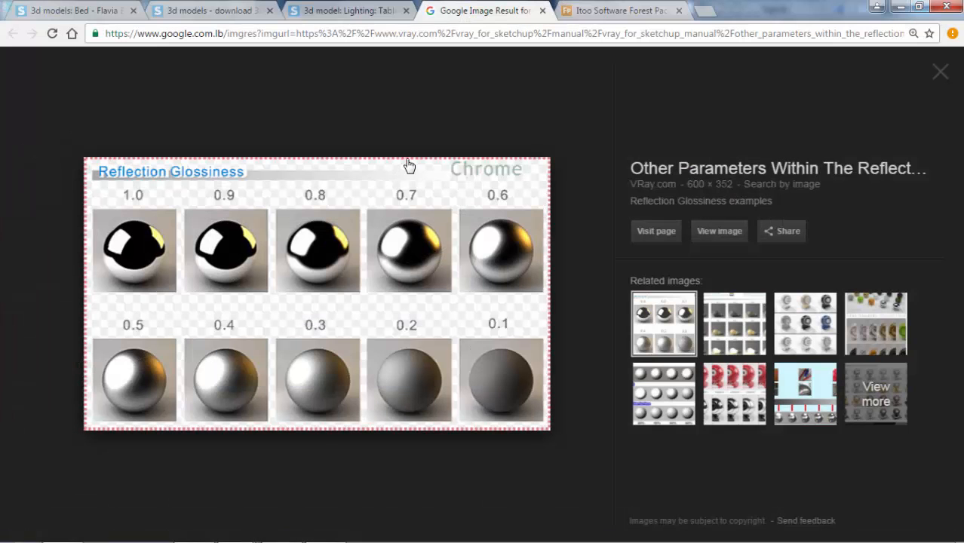
click(591, 7)
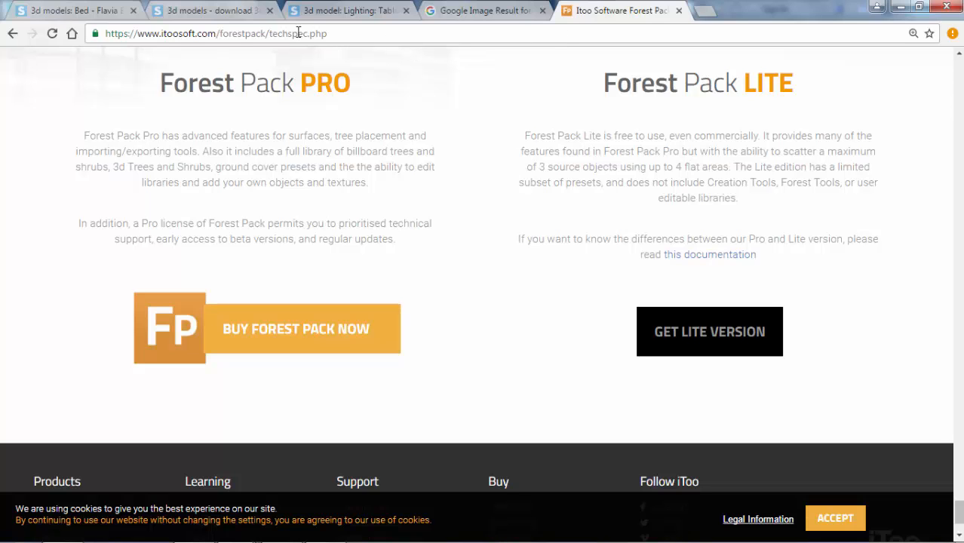
scroll(359, 88, up, 3)
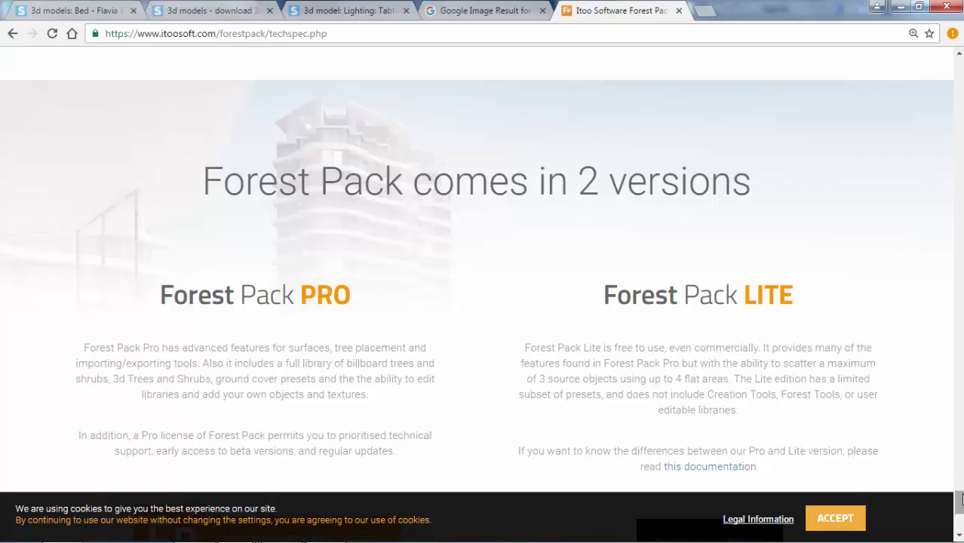
drag(959, 498, 958, 524)
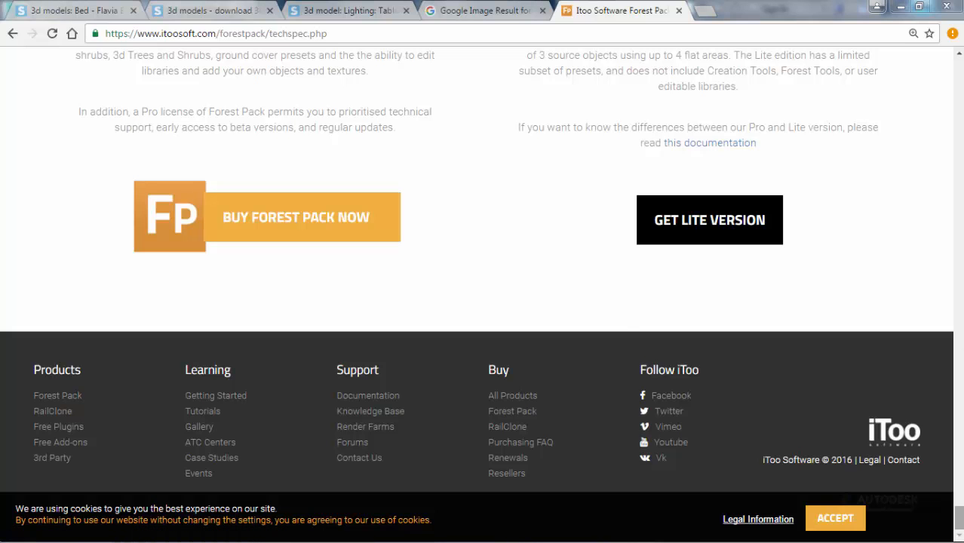
drag(959, 517, 958, 67)
scroll(721, 192, down, 6)
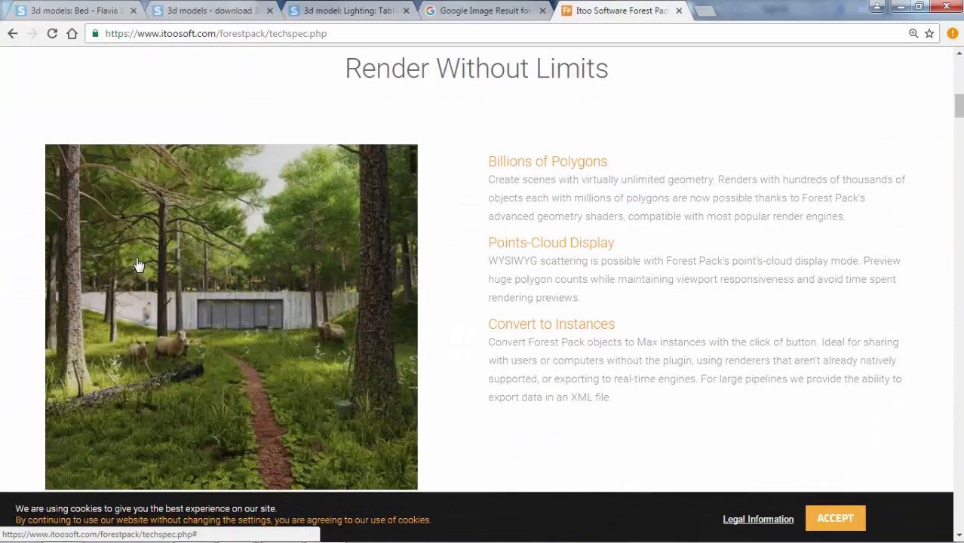
scroll(219, 298, down, 1)
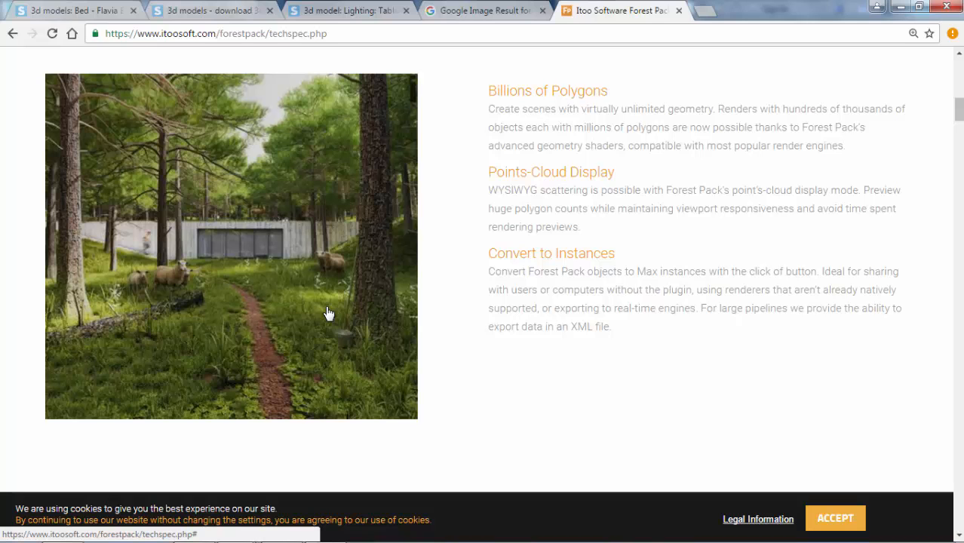
Examine the Forest Pack feature page's sections on scatter patterns, cluster maps, boundary control and material optimization.
scroll(327, 315, down, 10)
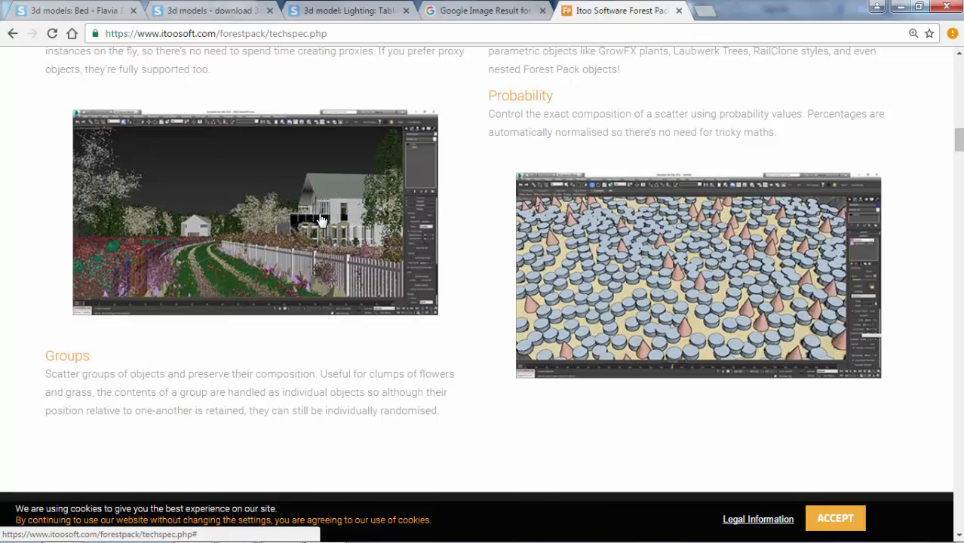
scroll(251, 227, down, 14)
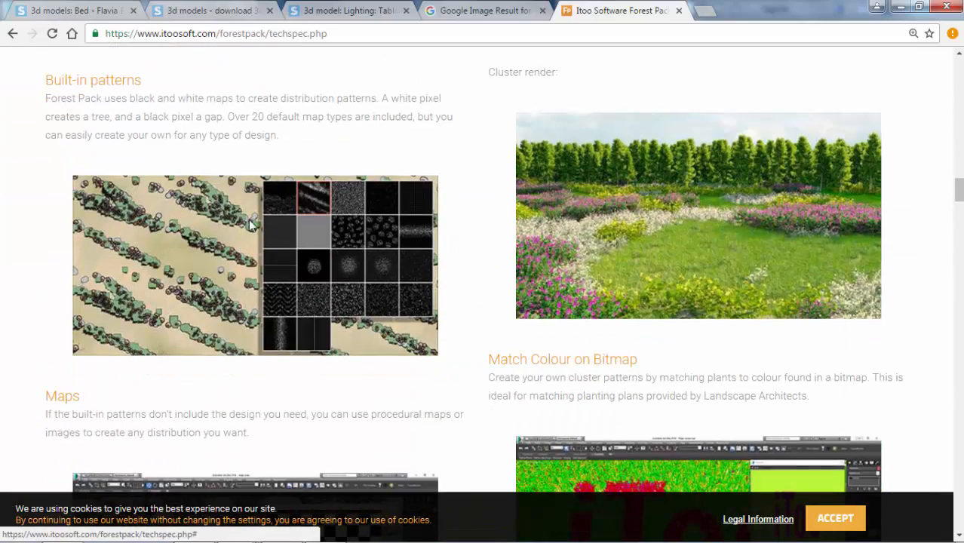
scroll(550, 222, down, 2)
scroll(484, 188, up, 2)
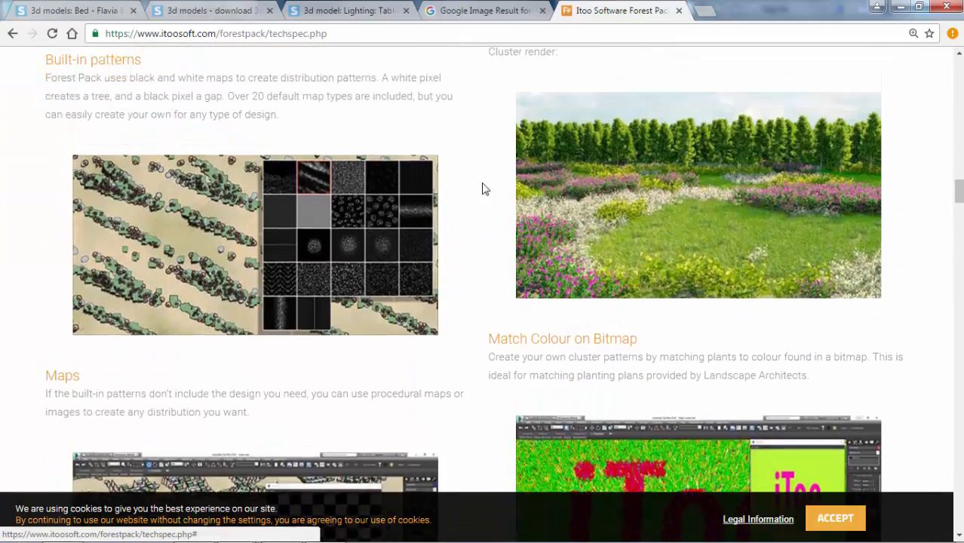
scroll(588, 75, down, 2)
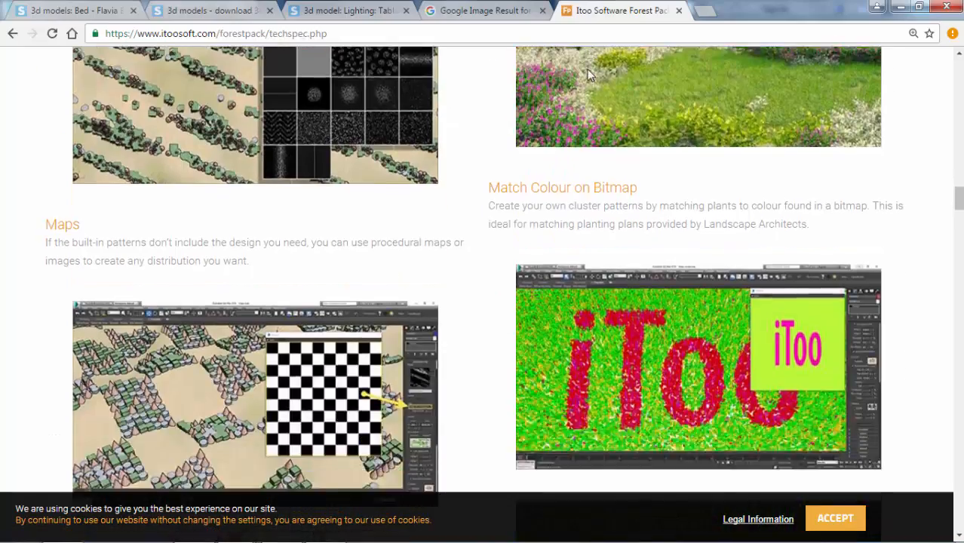
scroll(587, 75, down, 10)
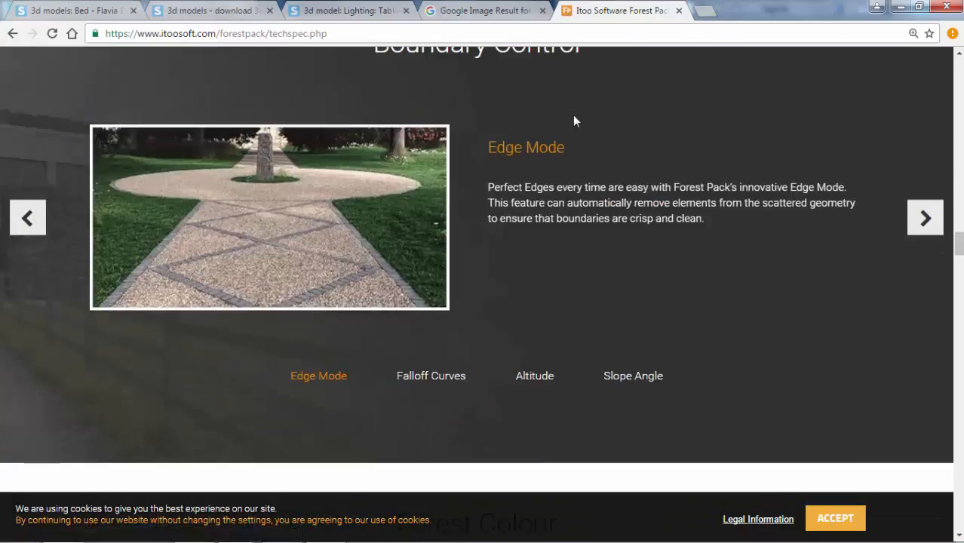
scroll(573, 121, down, 8)
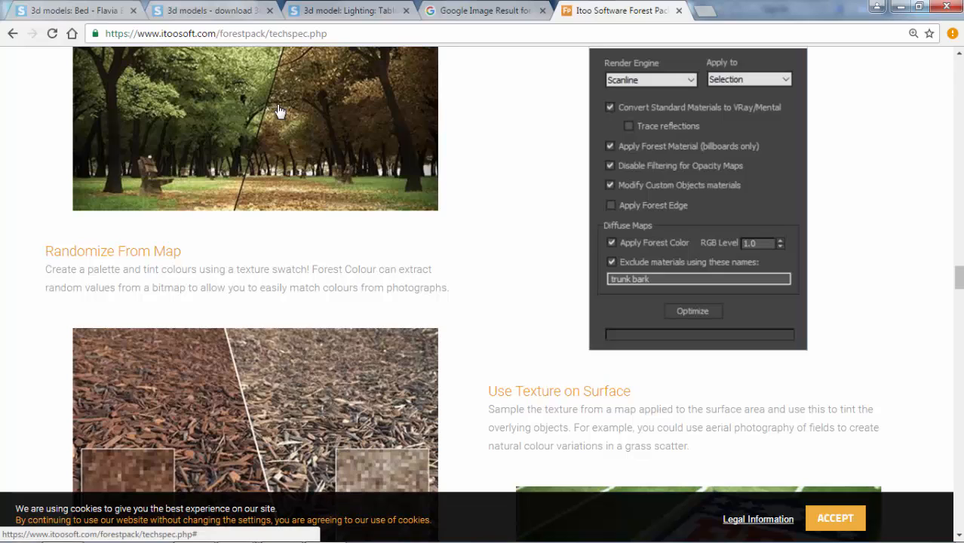
scroll(279, 111, up, 2)
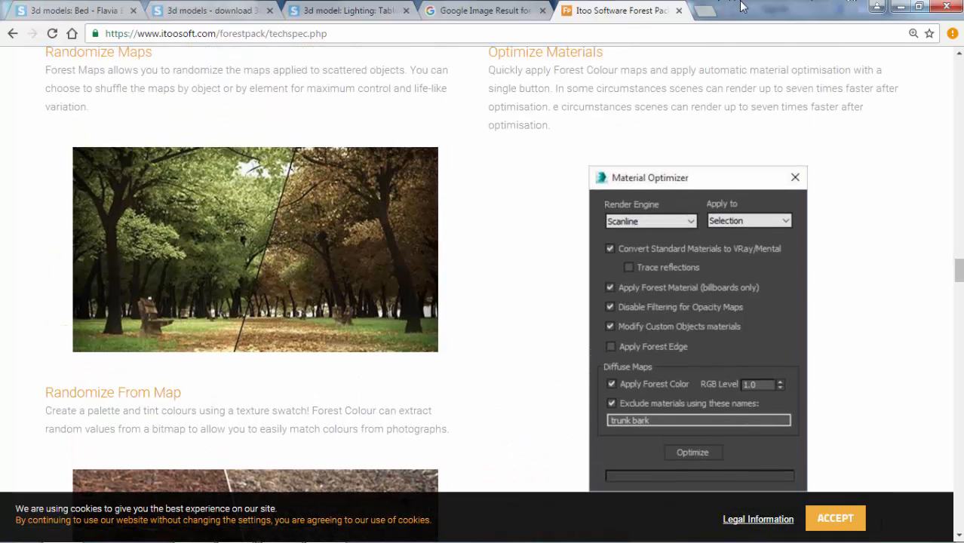
Switch back to 3ds Max and enter Border level of the terrain plane's Edit Poly modifier in the Top view.
click(900, 6)
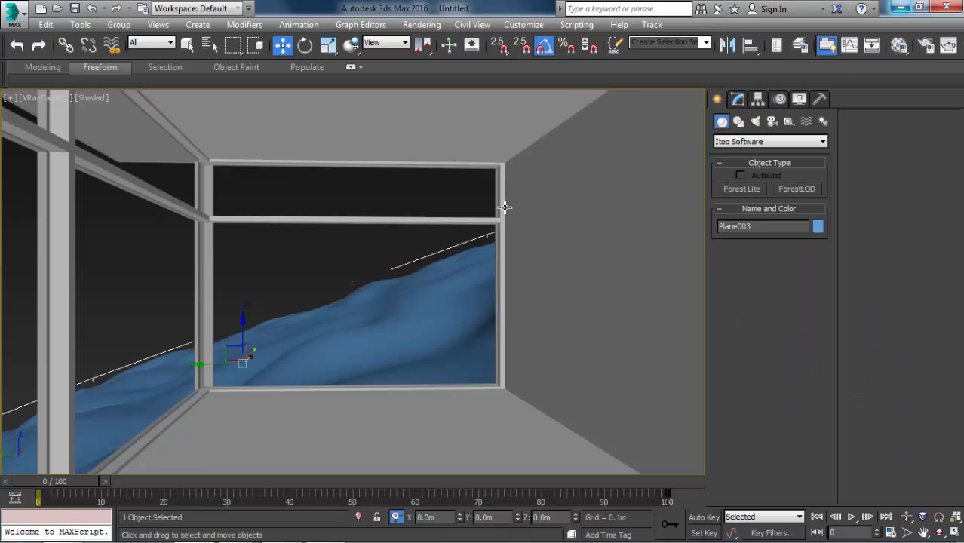
right_click(365, 242)
click(308, 197)
key(p)
scroll(310, 207, down, 5)
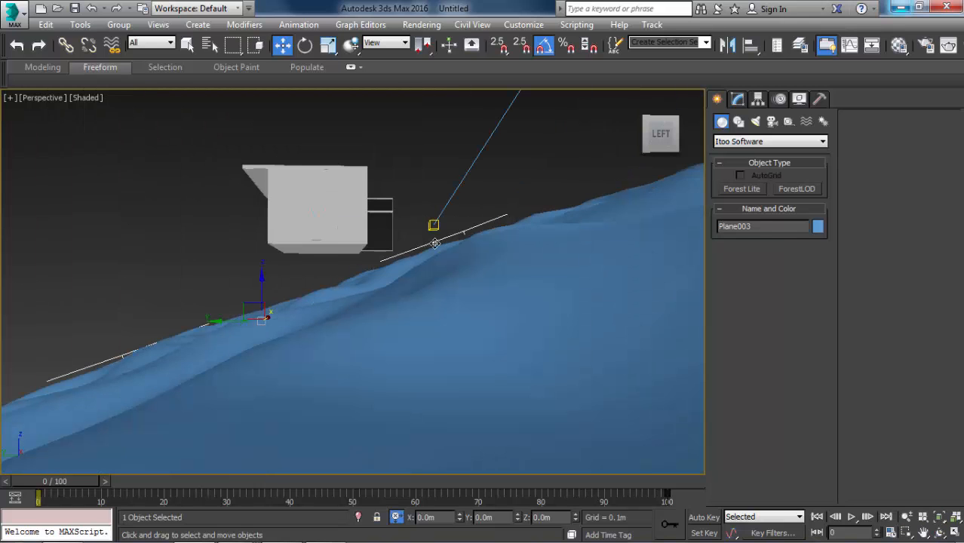
scroll(471, 240, down, 3)
key(t)
key(z)
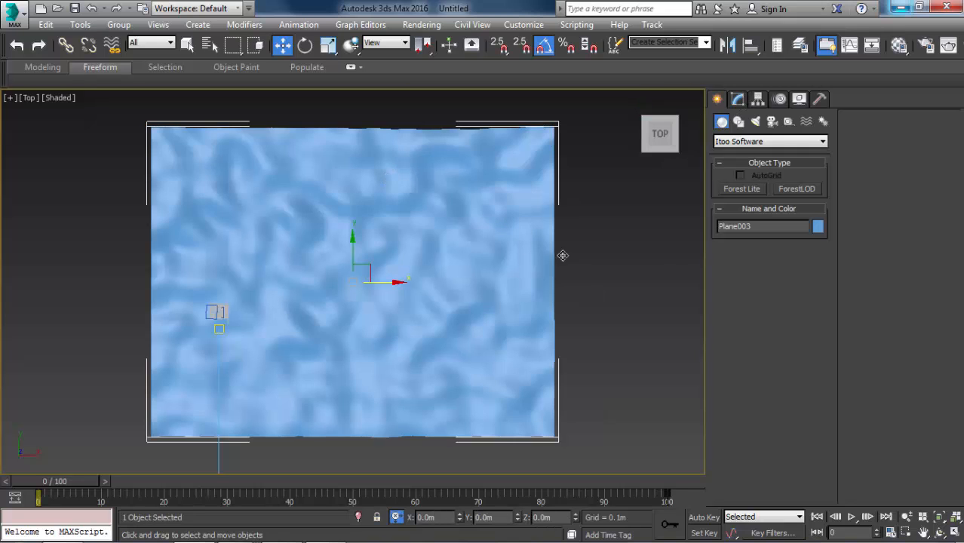
click(738, 99)
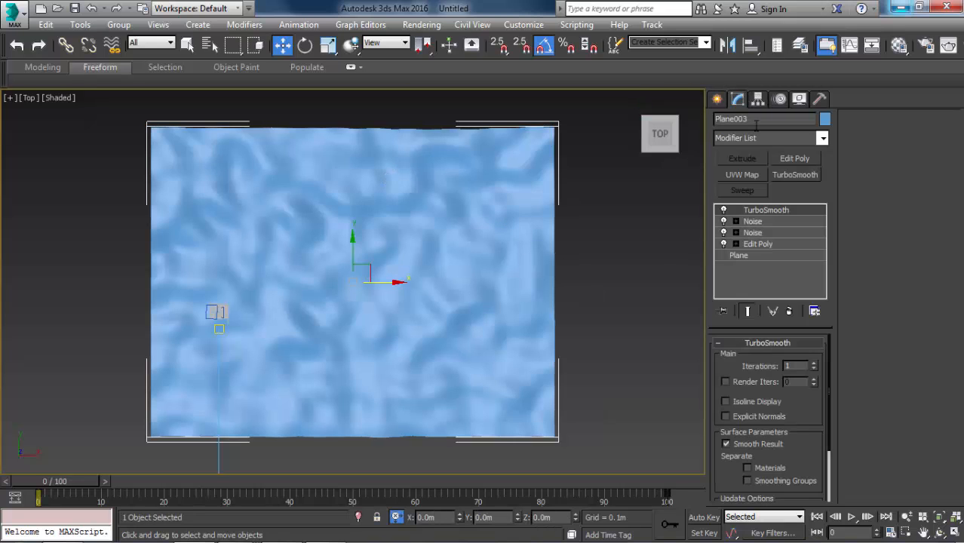
click(758, 243)
key(2)
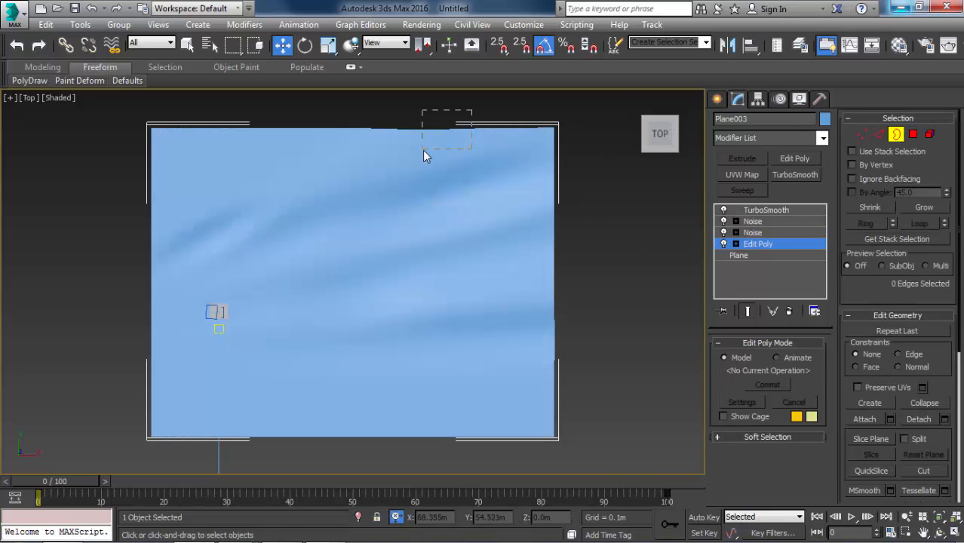
Select the terrain plane's outer border and create a linear shape named Shape001 from it.
drag(422, 150, 422, 150)
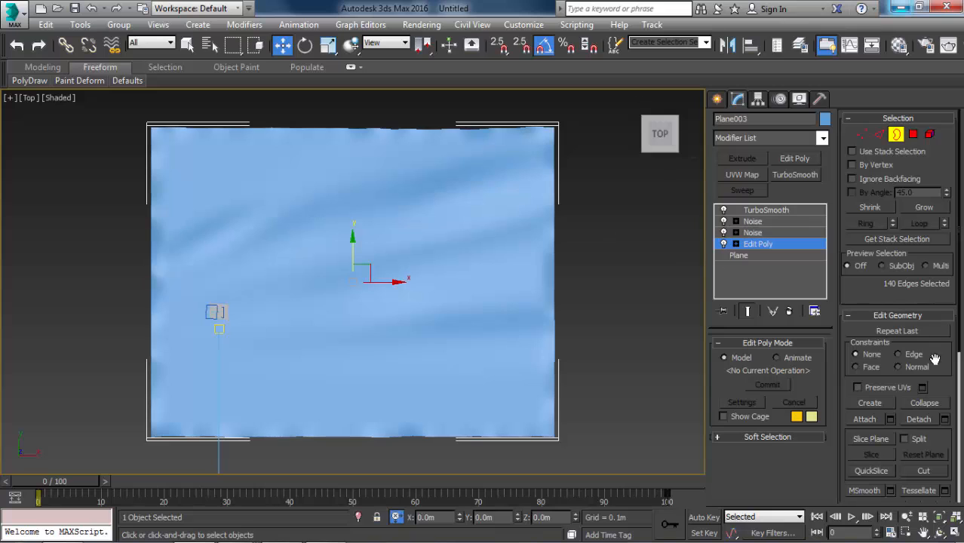
drag(923, 444, 918, 309)
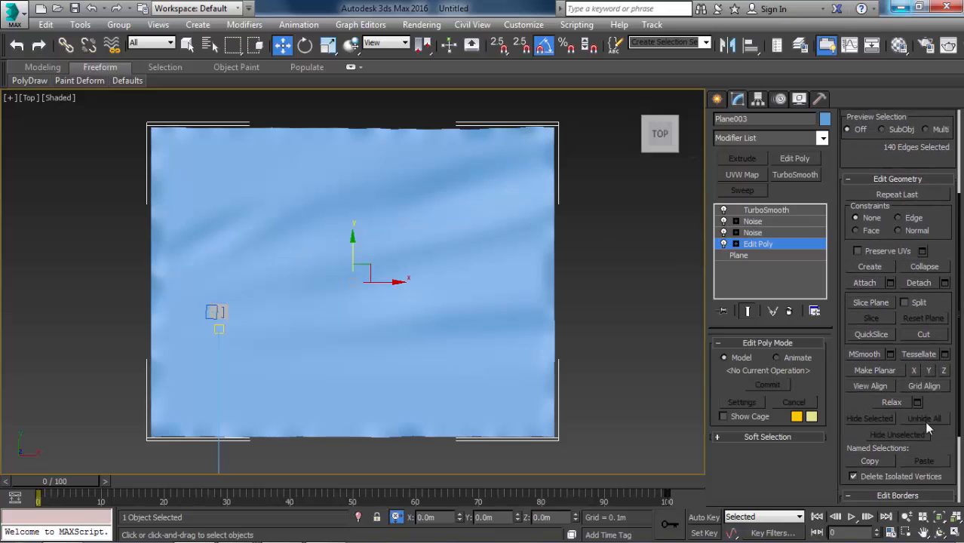
scroll(928, 445, down, 4)
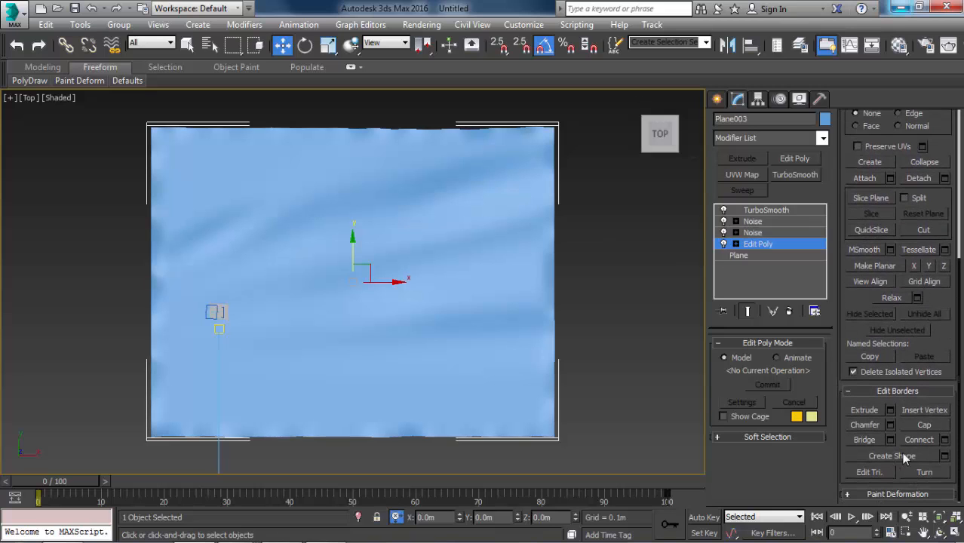
click(944, 455)
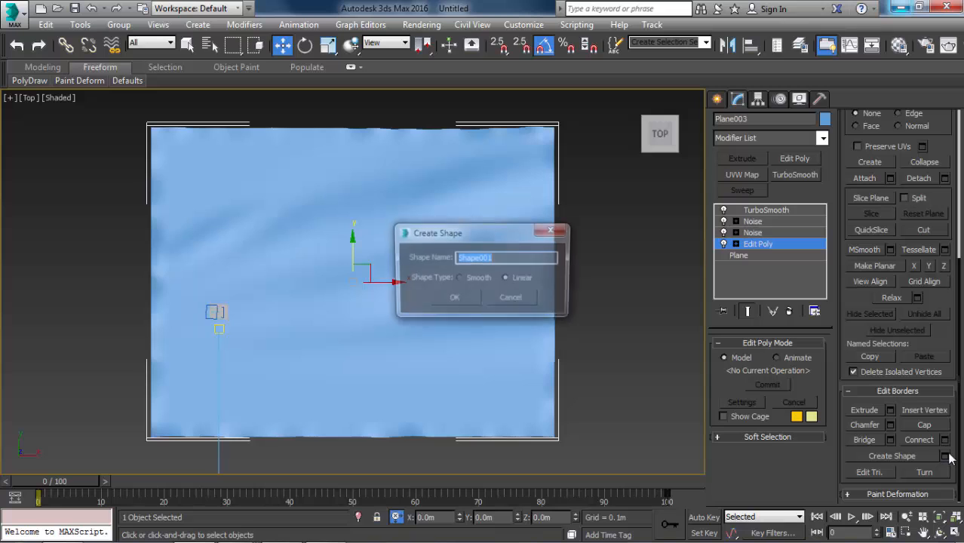
click(453, 298)
Leave the terrain's sub-object editing and isolate the extracted border shape.
click(758, 244)
click(601, 227)
drag(601, 226, 510, 203)
alt+middle_drag(495, 227, 548, 180)
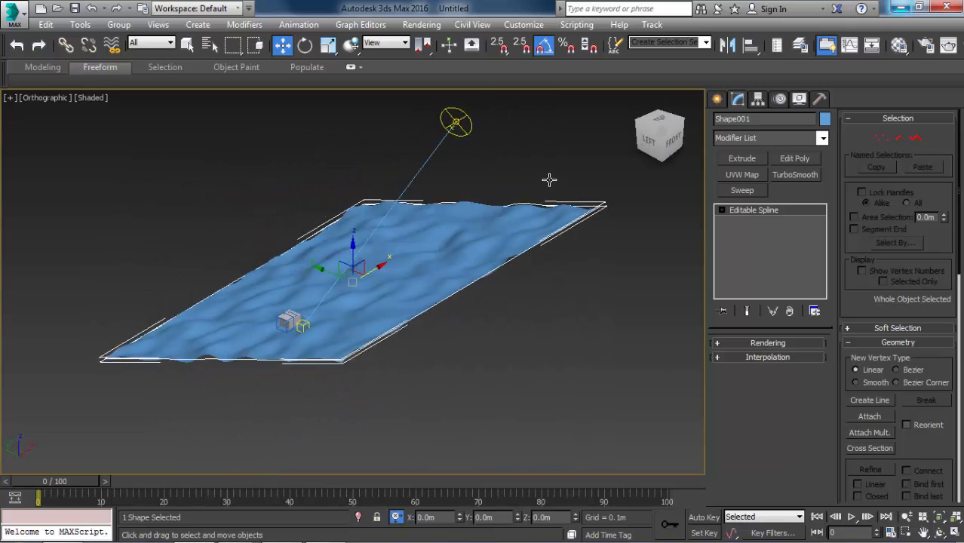
scroll(528, 203, up, 1)
scroll(479, 226, up, 1)
scroll(445, 255, up, 2)
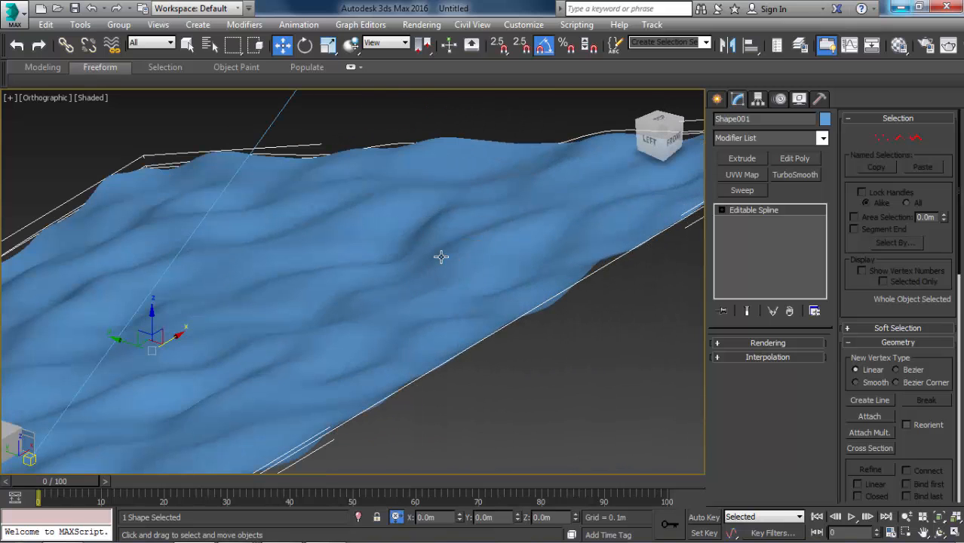
key(alt+q)
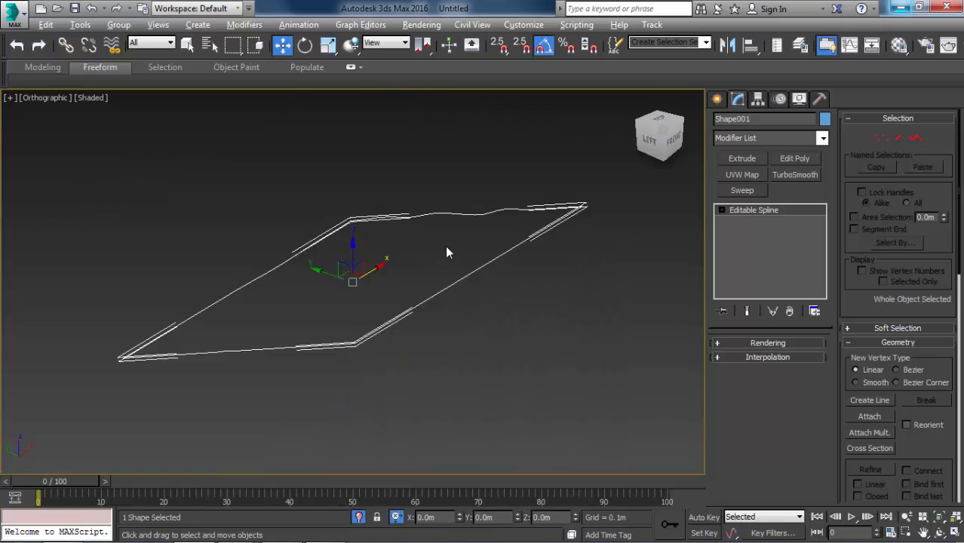
Inspect the isolated border outline's waviness from the Left view and in Perspective.
scroll(486, 220, up, 3)
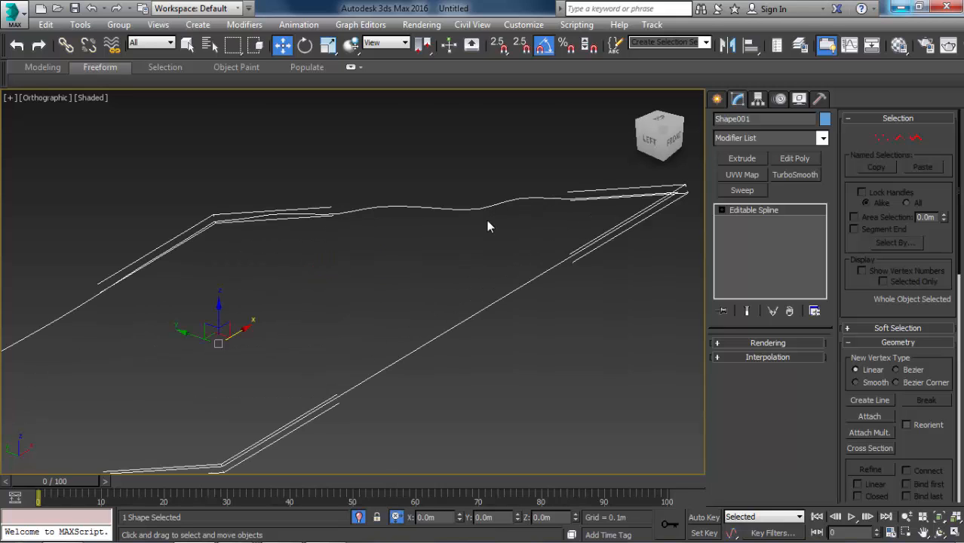
scroll(486, 220, down, 3)
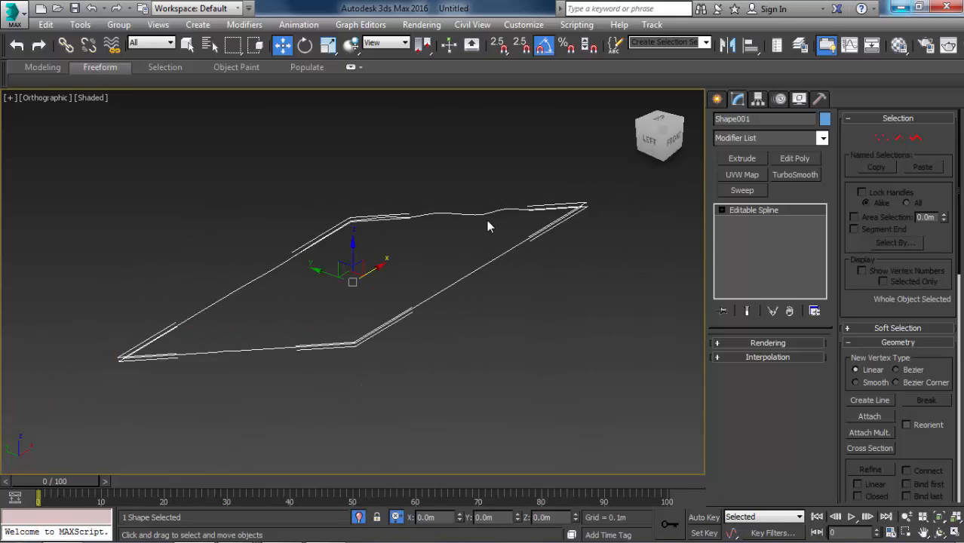
click(575, 266)
key(f)
key(l)
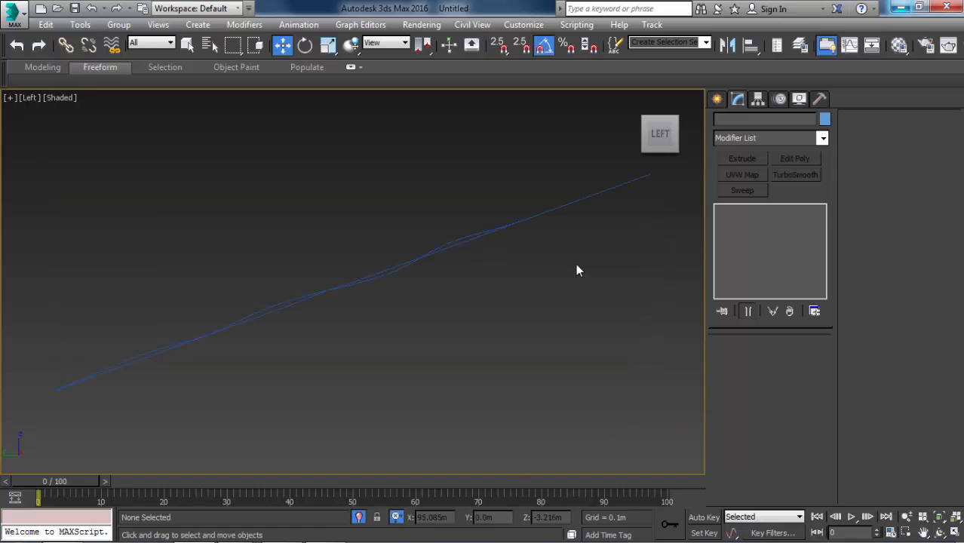
drag(558, 175, 493, 280)
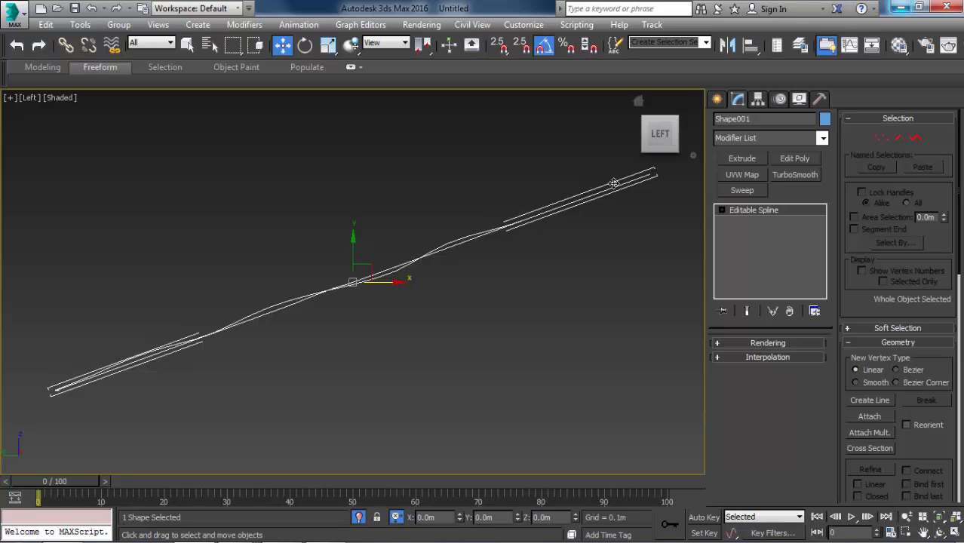
alt+middle_drag(581, 196, 572, 204)
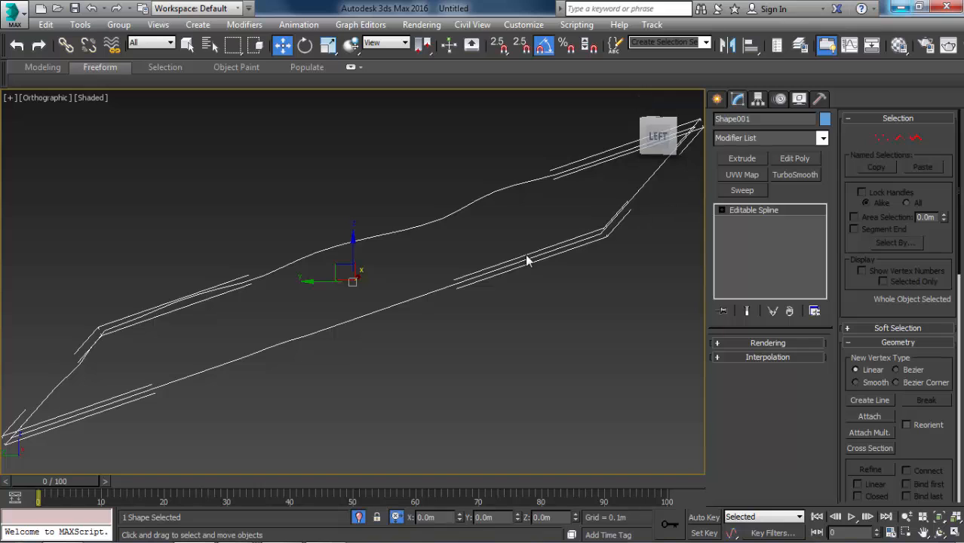
key(p)
alt+middle_drag(526, 241, 565, 245)
click(565, 245)
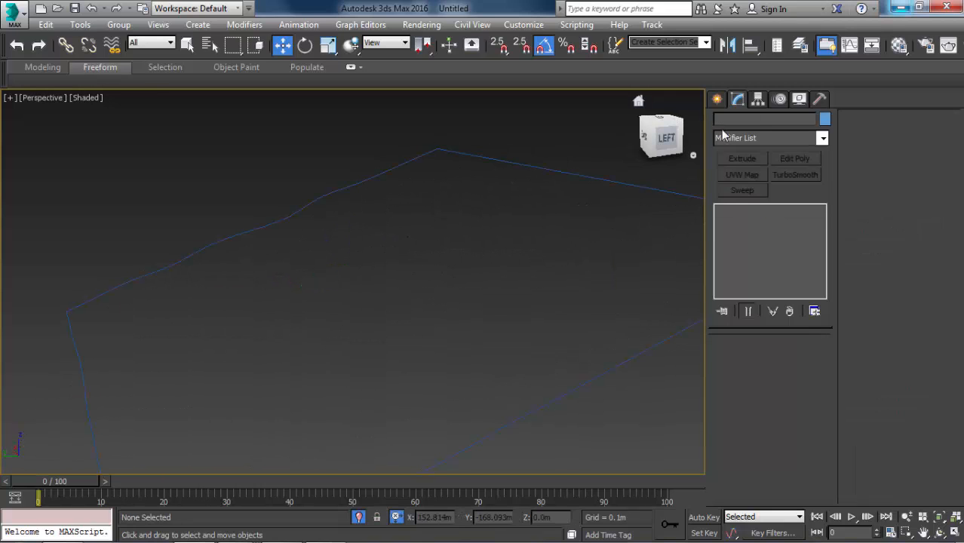
Turn on 2.5D snapping with the Line tool active to test vertex snapping on the border outline.
click(717, 99)
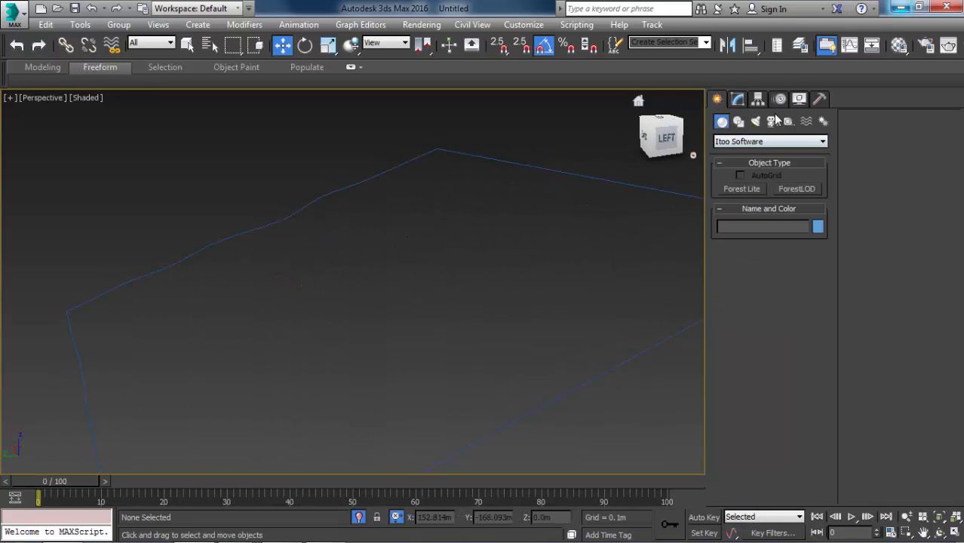
click(772, 121)
click(739, 120)
click(738, 202)
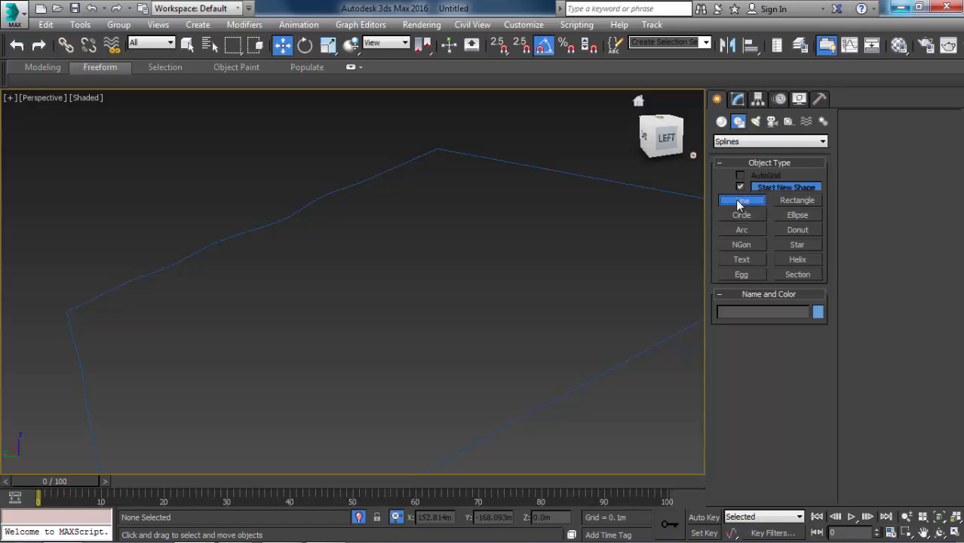
scroll(487, 206, down, 1)
middle_drag(454, 143, 420, 135)
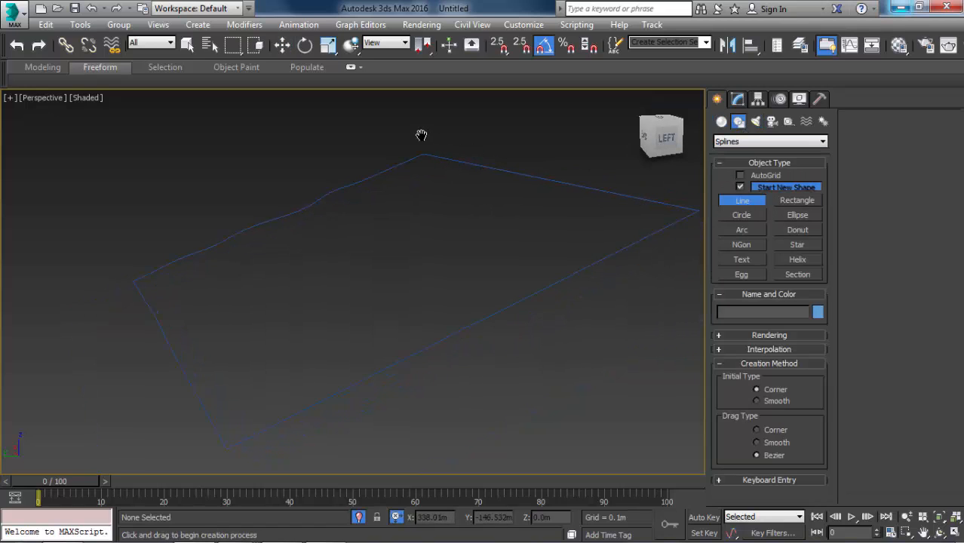
key(s)
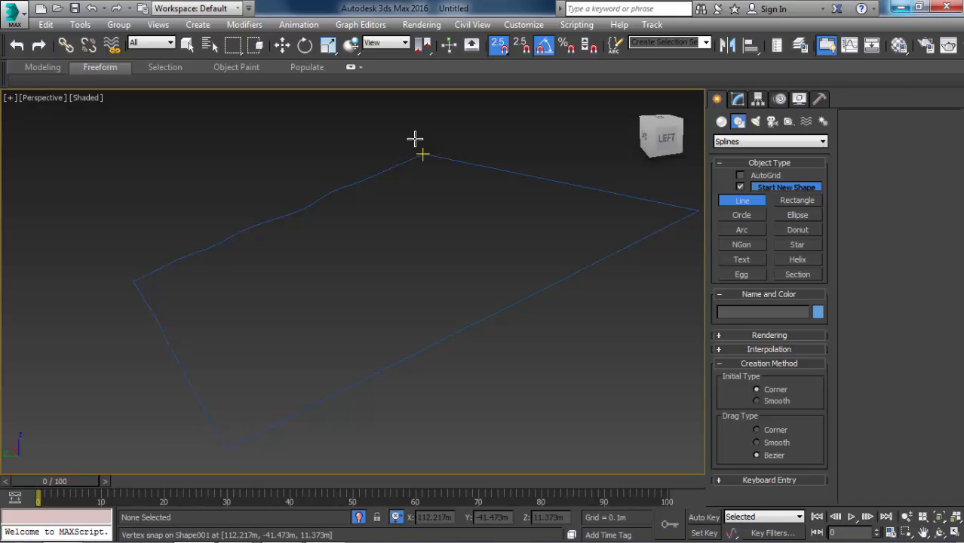
right_click(468, 191)
click(776, 202)
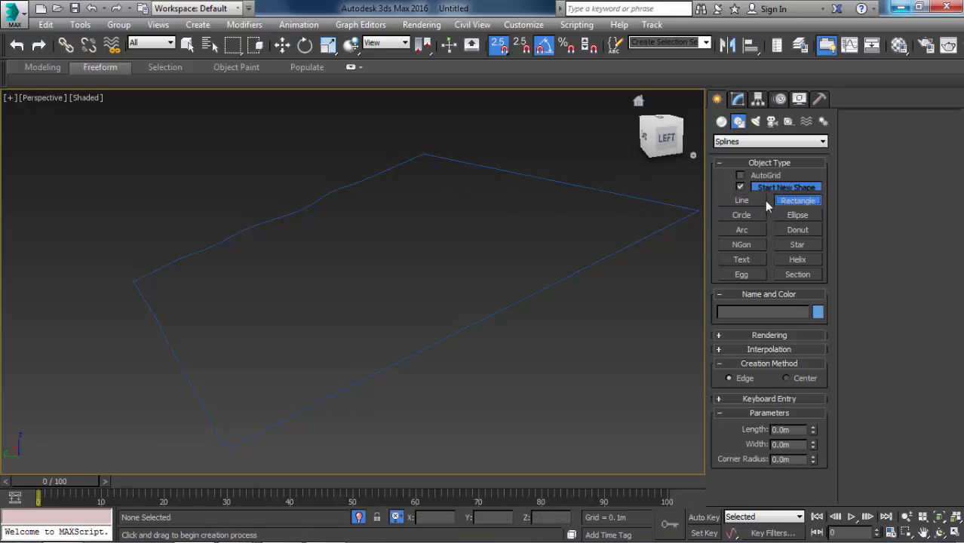
key(t)
key(z)
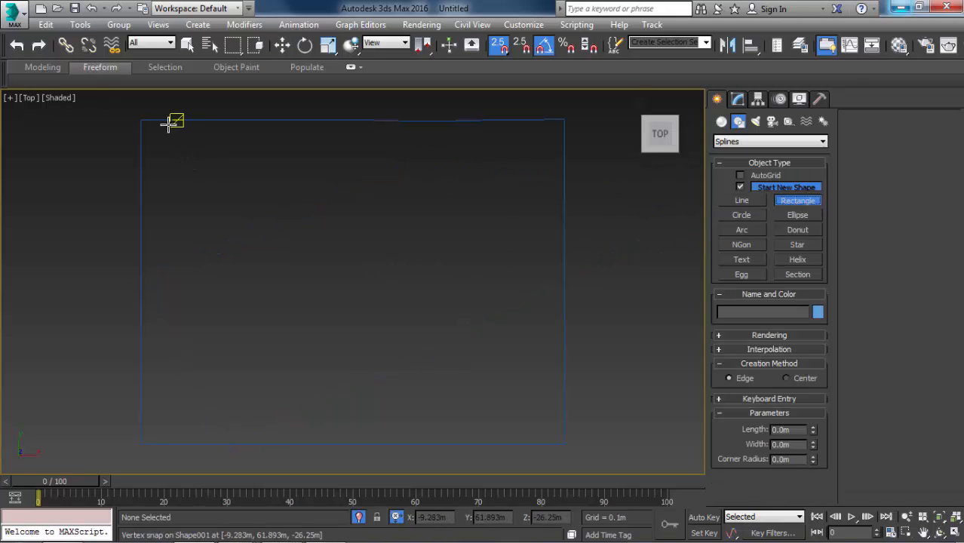
click(144, 114)
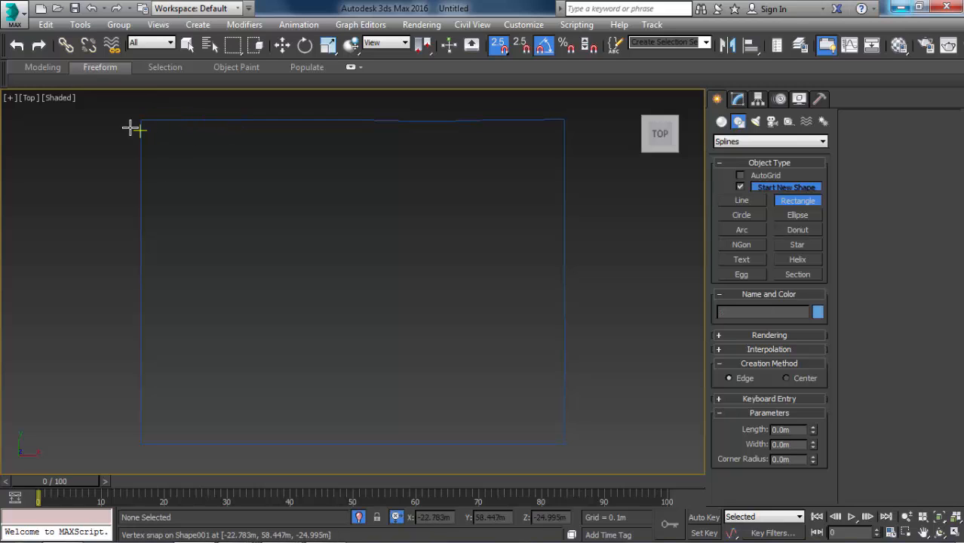
right_click(609, 232)
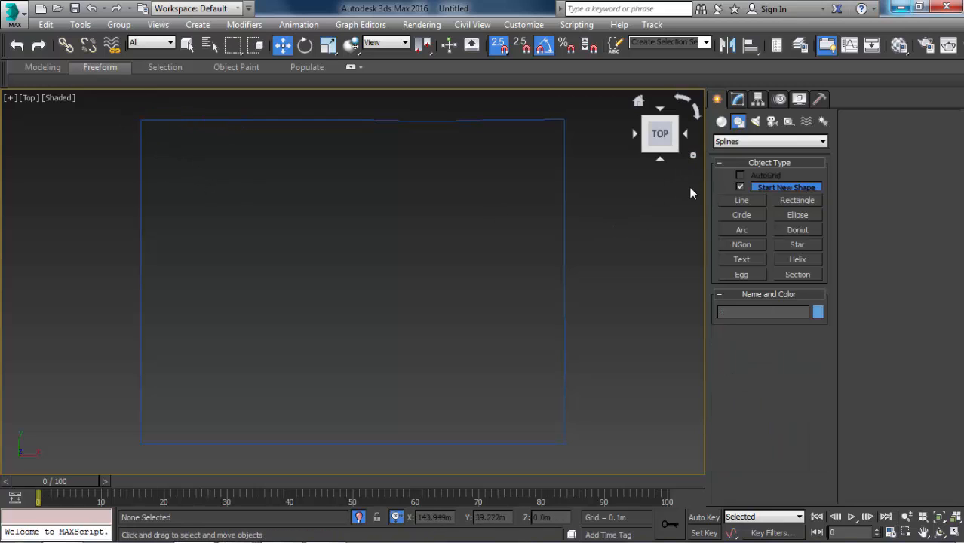
Start the Line tool and switch snapping from 2.5D to full 3D.
click(721, 121)
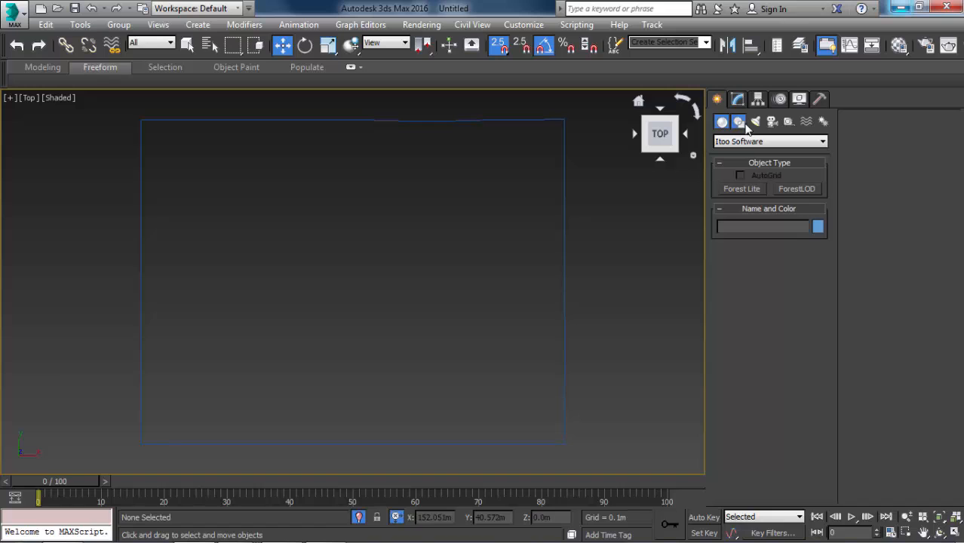
click(740, 123)
click(742, 200)
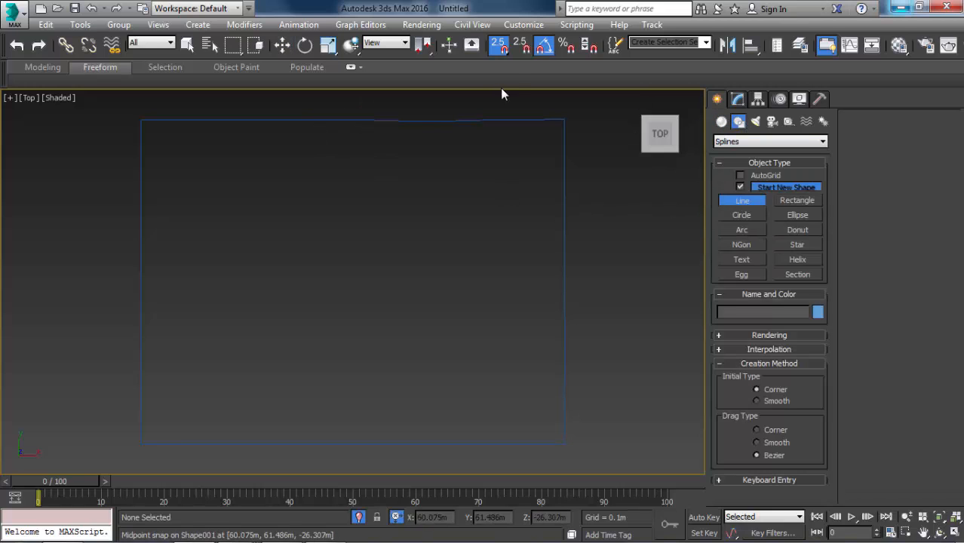
drag(505, 51, 500, 111)
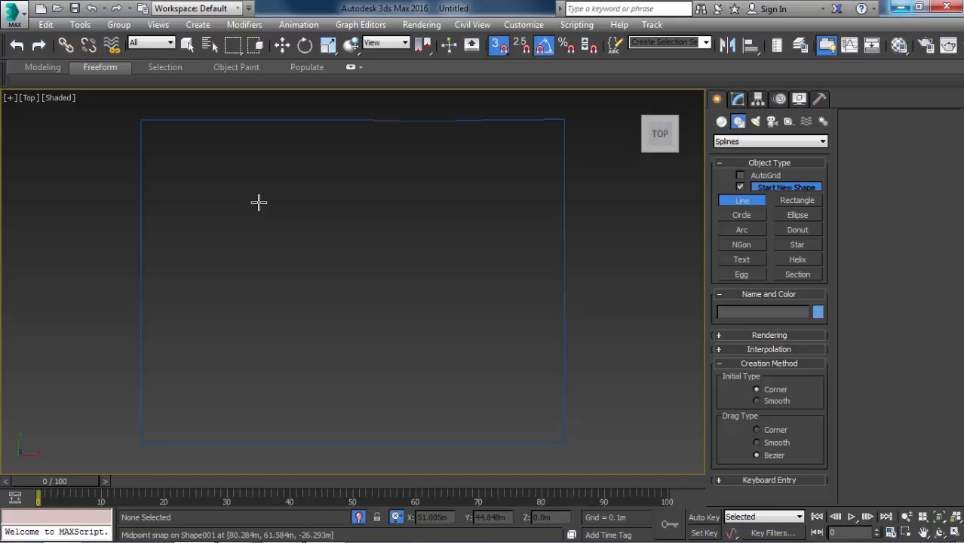
click(129, 106)
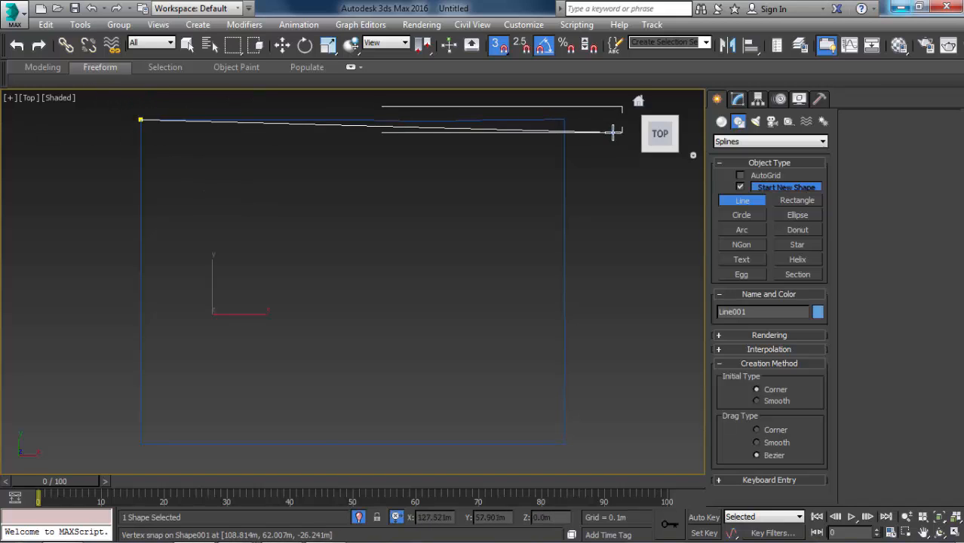
click(577, 108)
right_click(577, 108)
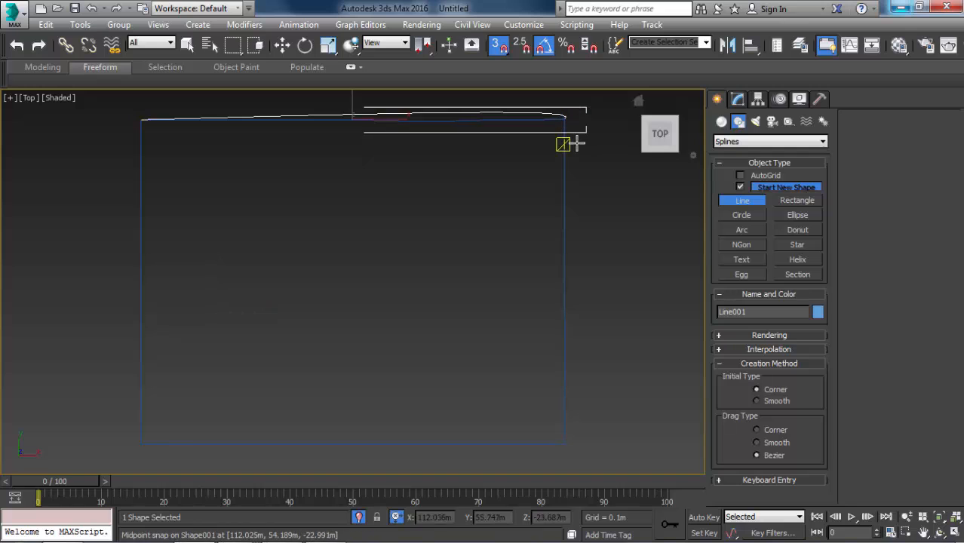
key(ctrl+z)
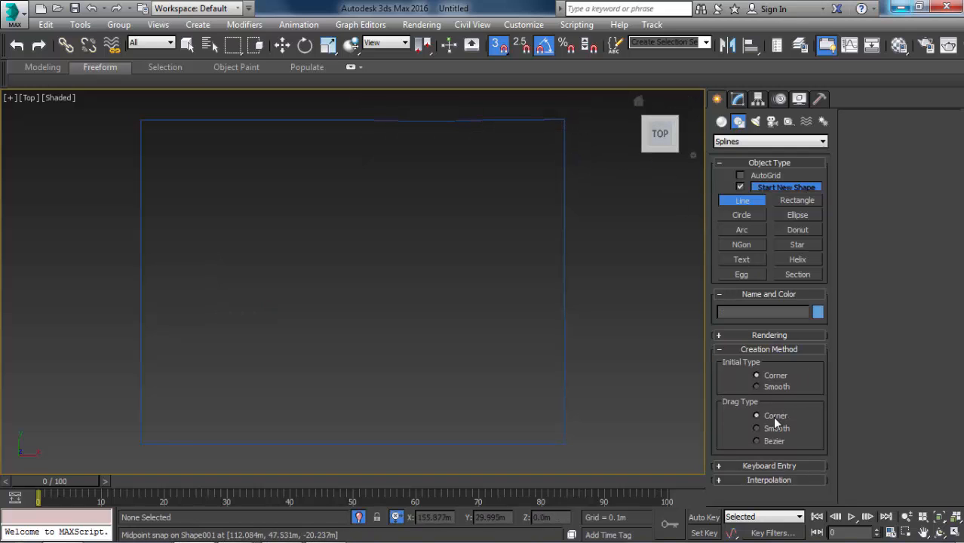
Trace a closed four-corner line with Corner drag type in the Top view, snapping to the terrain border outline's corner vertices.
click(139, 115)
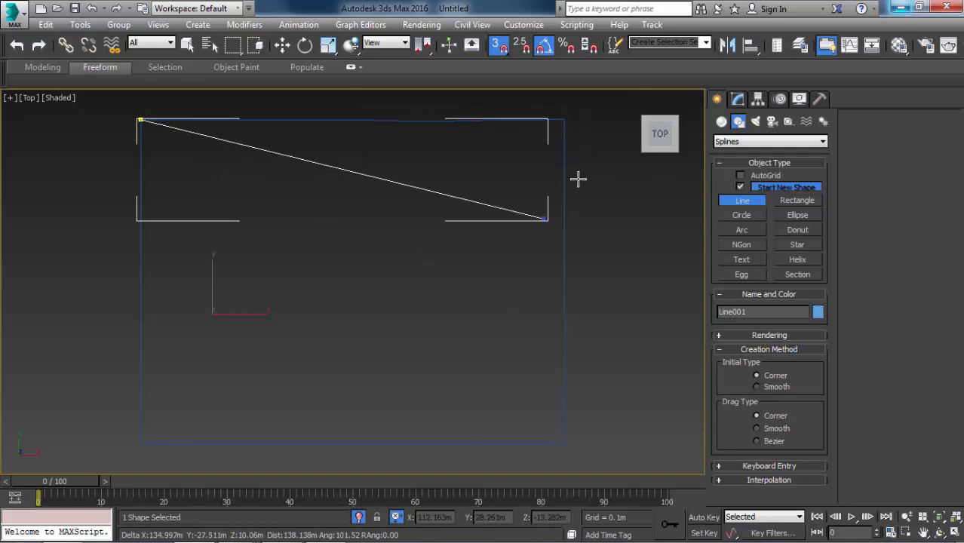
click(578, 113)
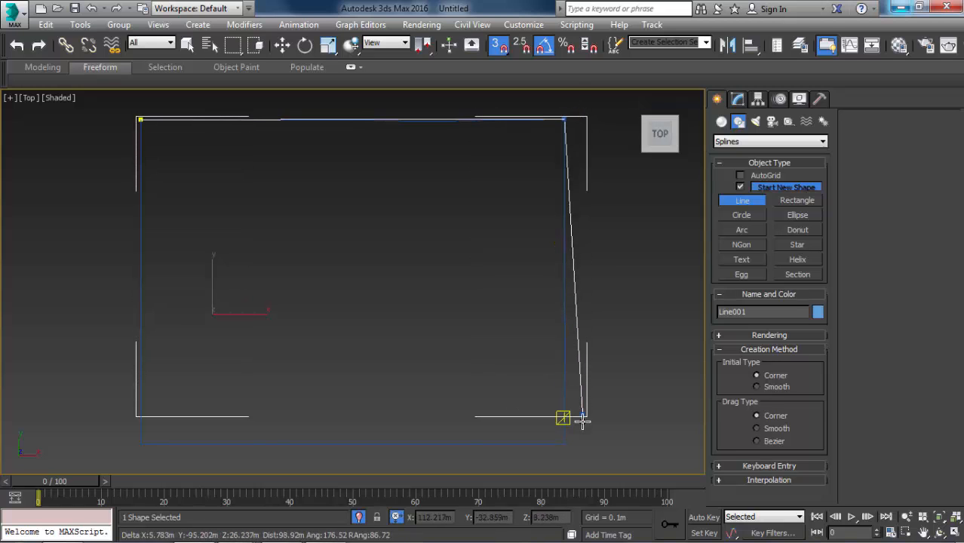
click(571, 445)
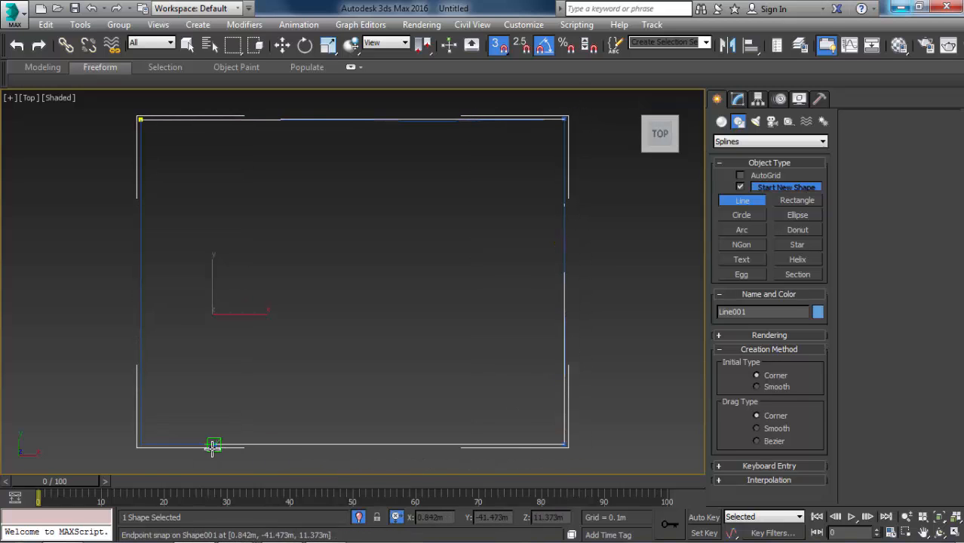
key(c)
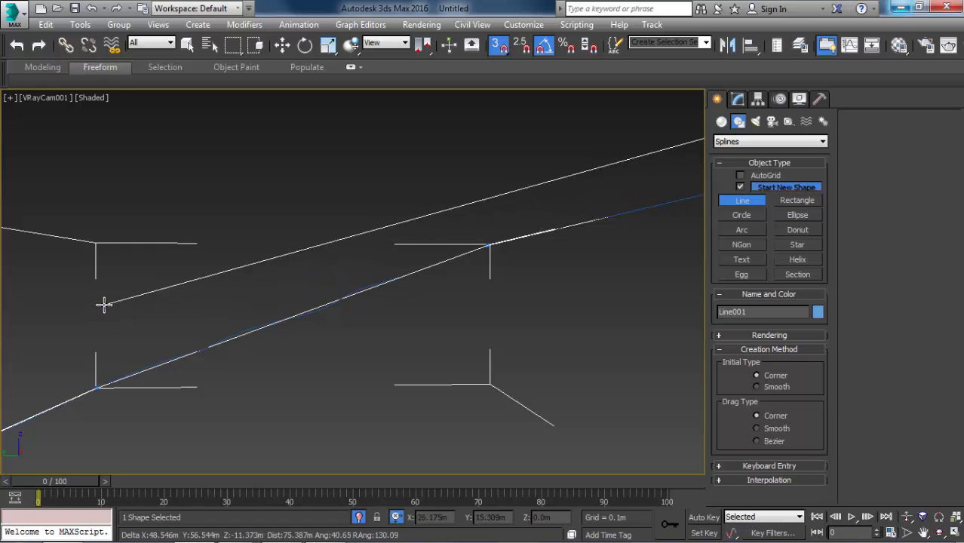
key(t)
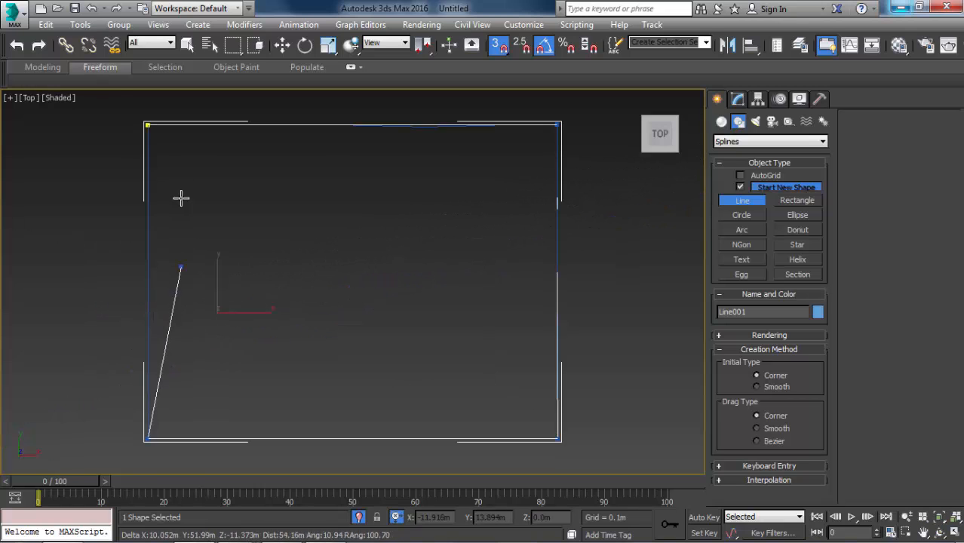
click(135, 119)
click(462, 323)
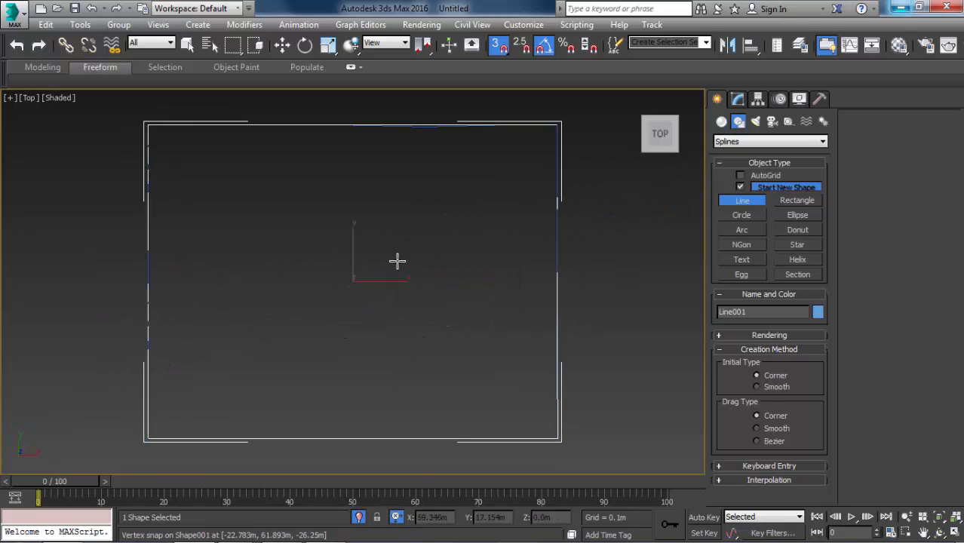
Leave isolation, isolate only the traced four-corner boundary line and turn snapping off.
key(w)
alt+middle_drag(525, 260, 433, 239)
click(433, 233)
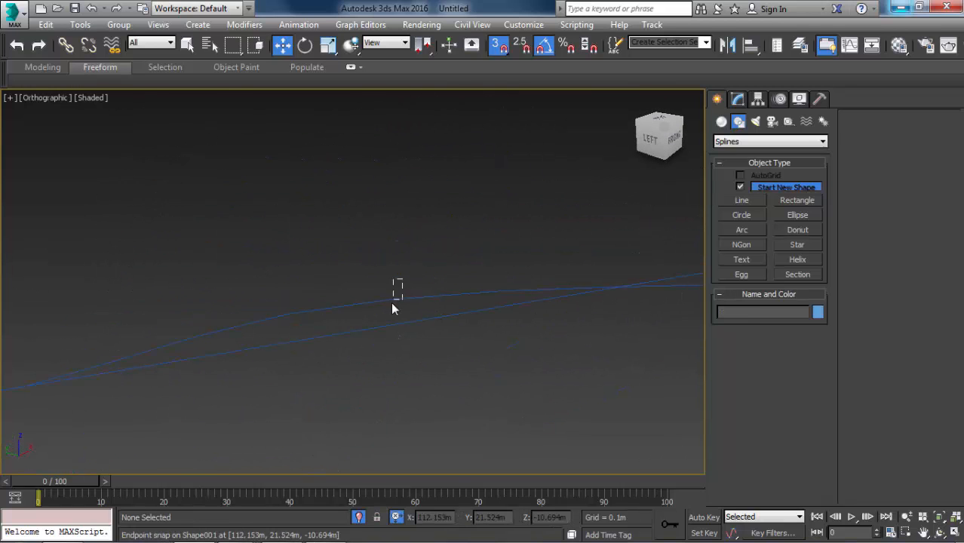
click(390, 300)
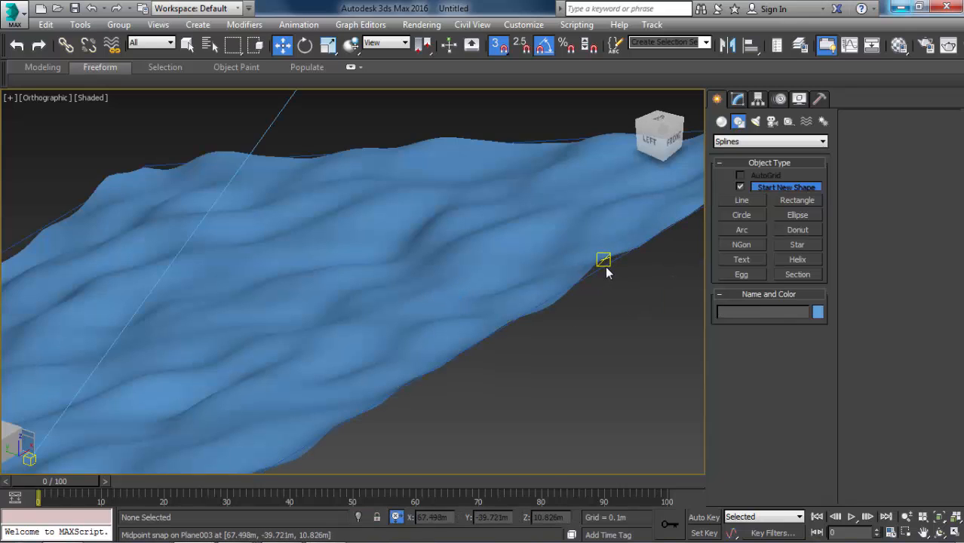
click(605, 270)
key(alt+q)
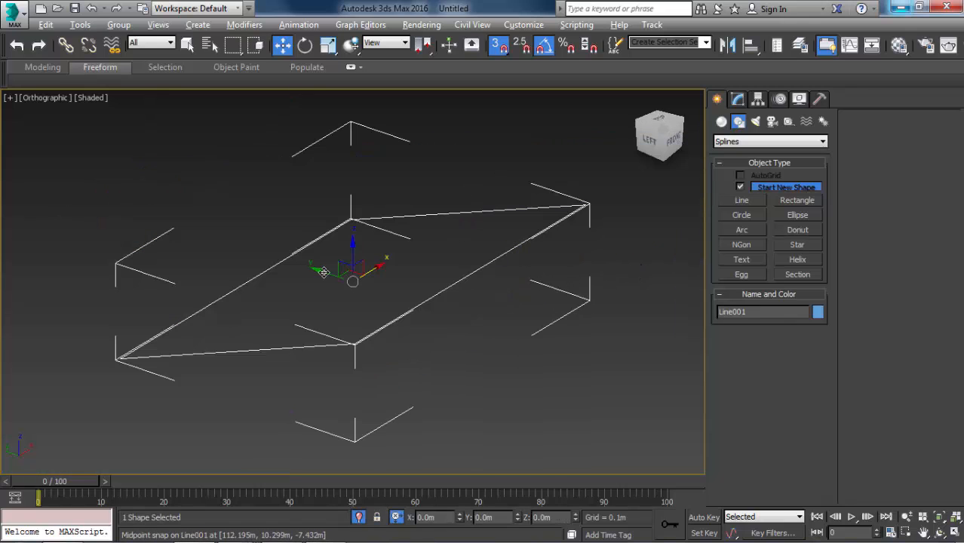
key(p)
alt+middle_drag(433, 289, 528, 251)
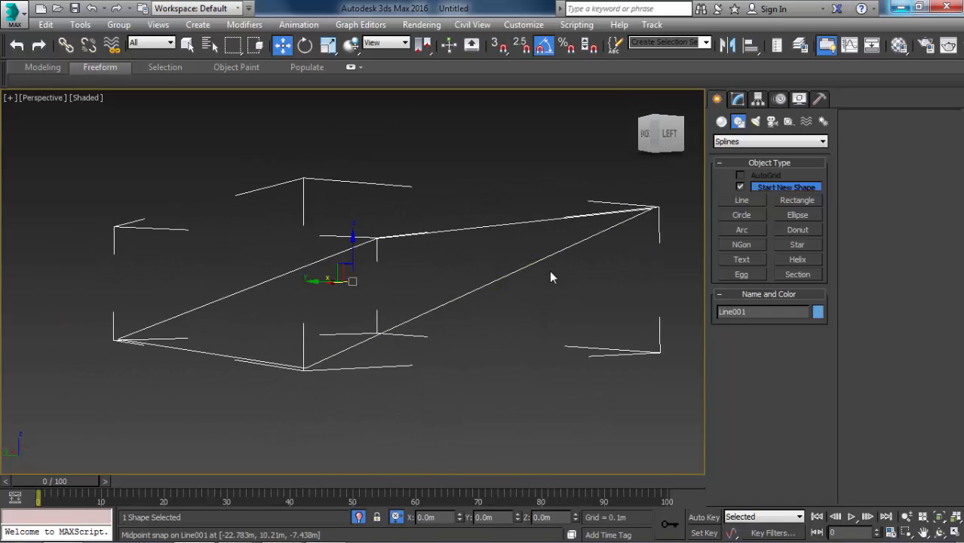
Start a Forest Lite object and import the Birch, Bonsai Pine and Maple models from the HQPlants Free library.
click(723, 141)
click(736, 194)
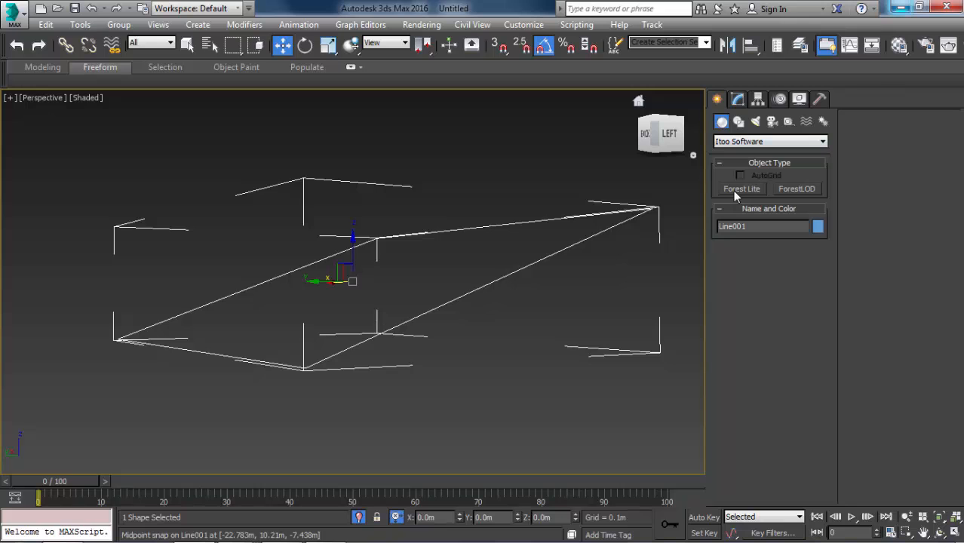
click(735, 195)
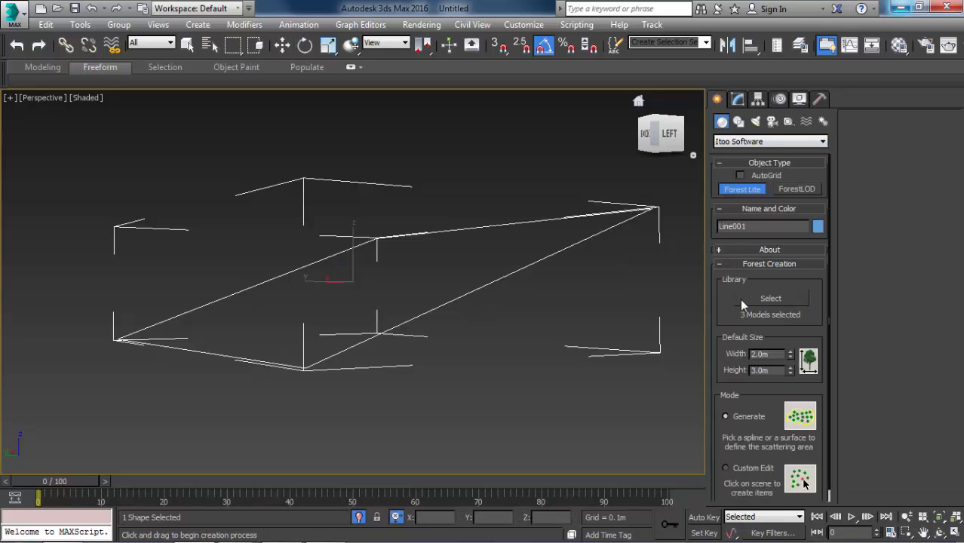
click(742, 302)
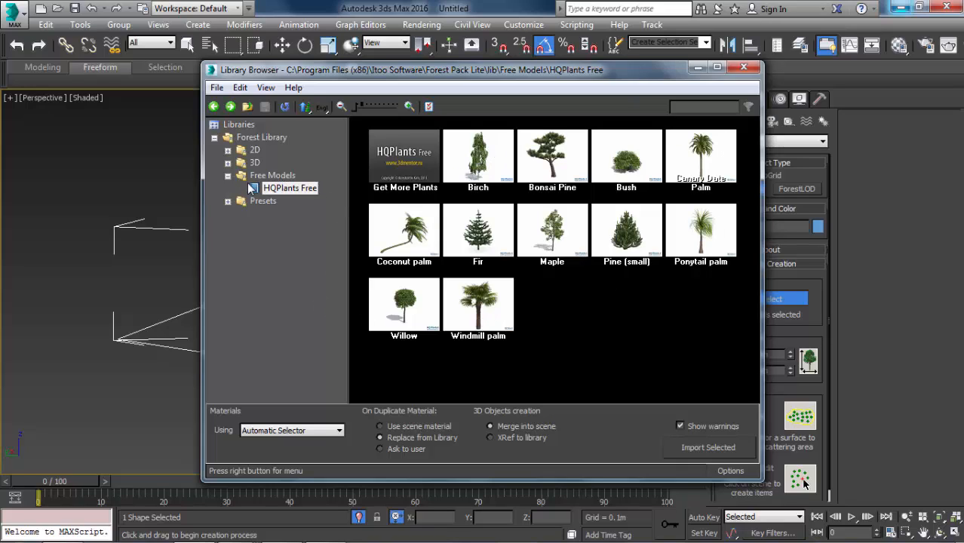
click(504, 165)
ctrl+click(532, 165)
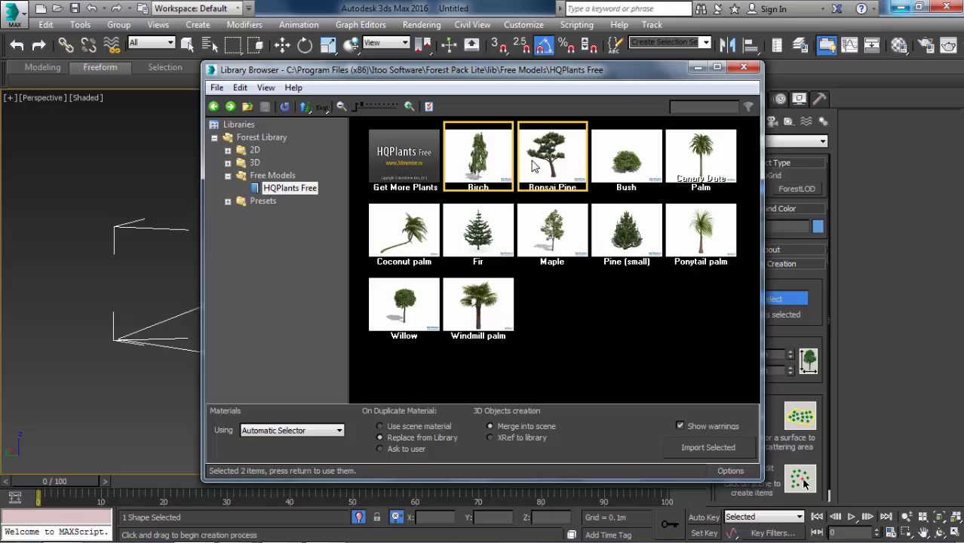
ctrl+click(561, 244)
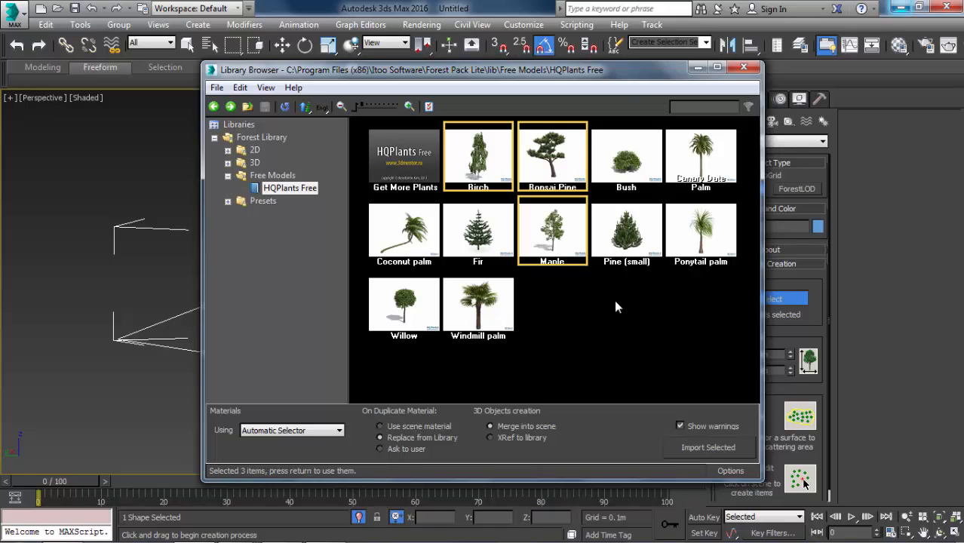
click(708, 448)
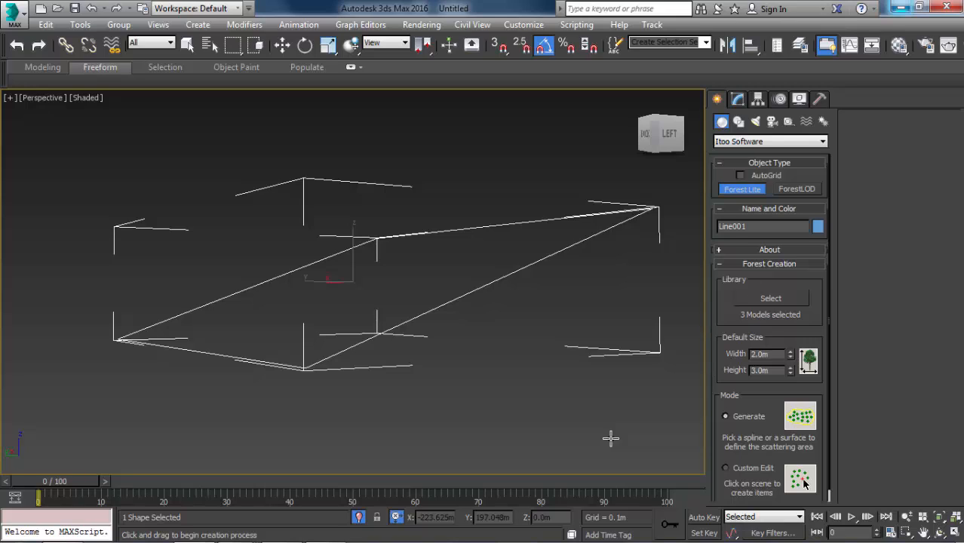
Scatter the forest inside the boundary line, enabling Limit to visibility and rescaling the XRef objects to the system unit.
click(564, 244)
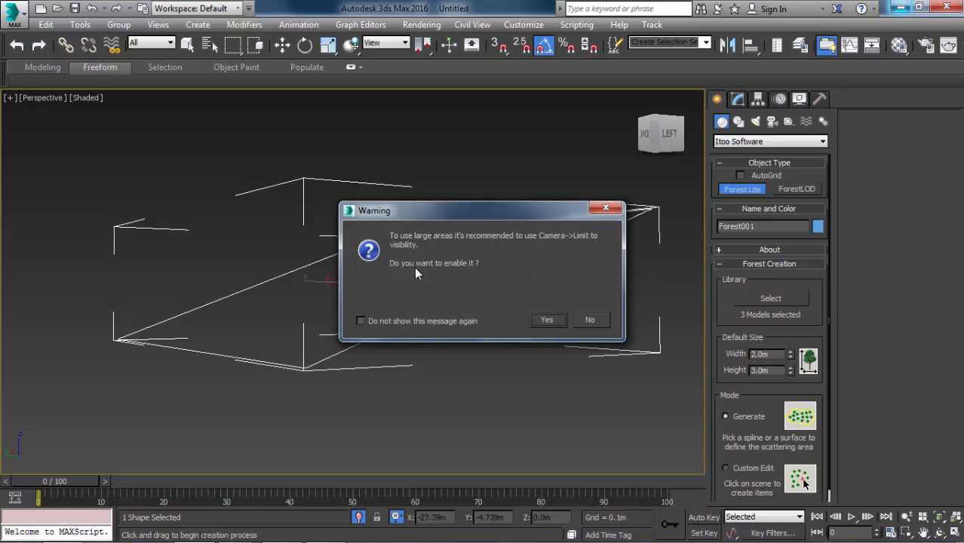
click(553, 325)
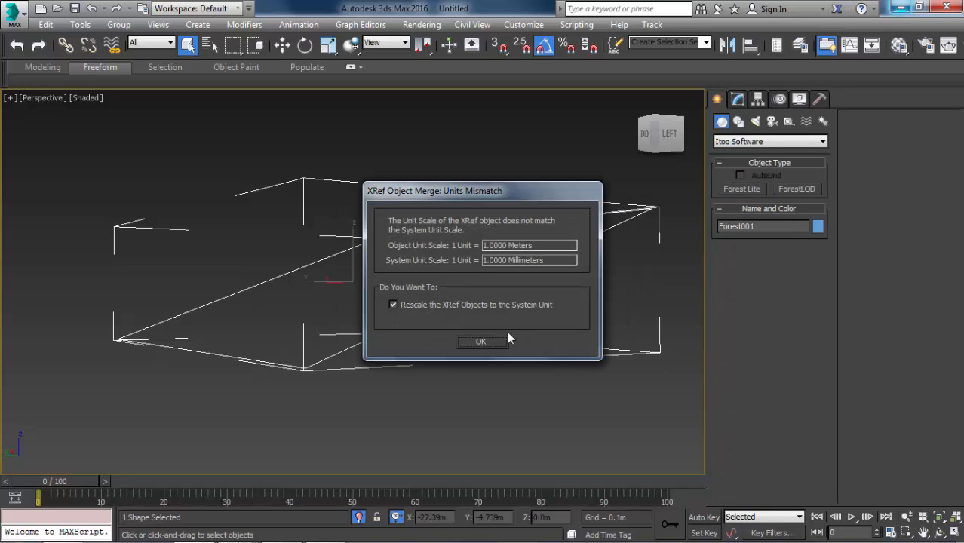
click(482, 342)
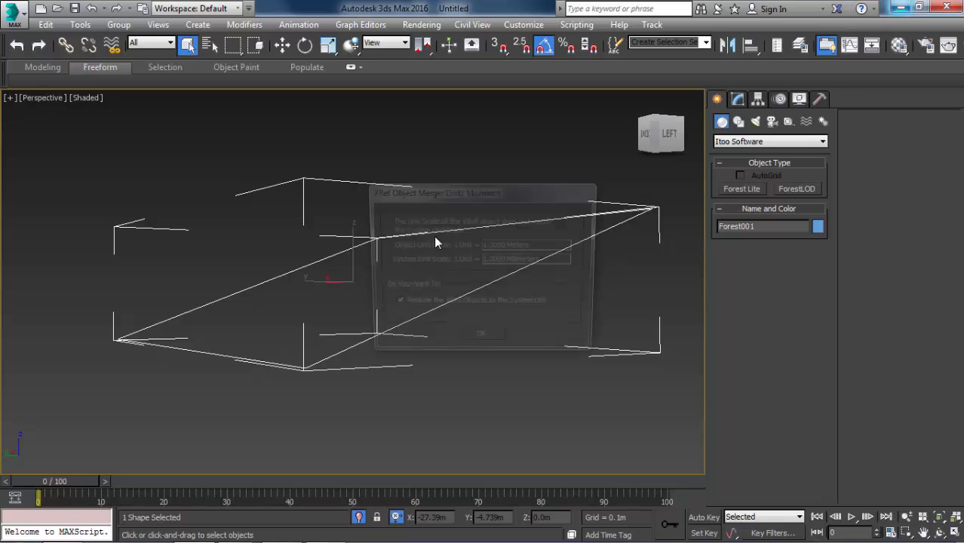
click(479, 341)
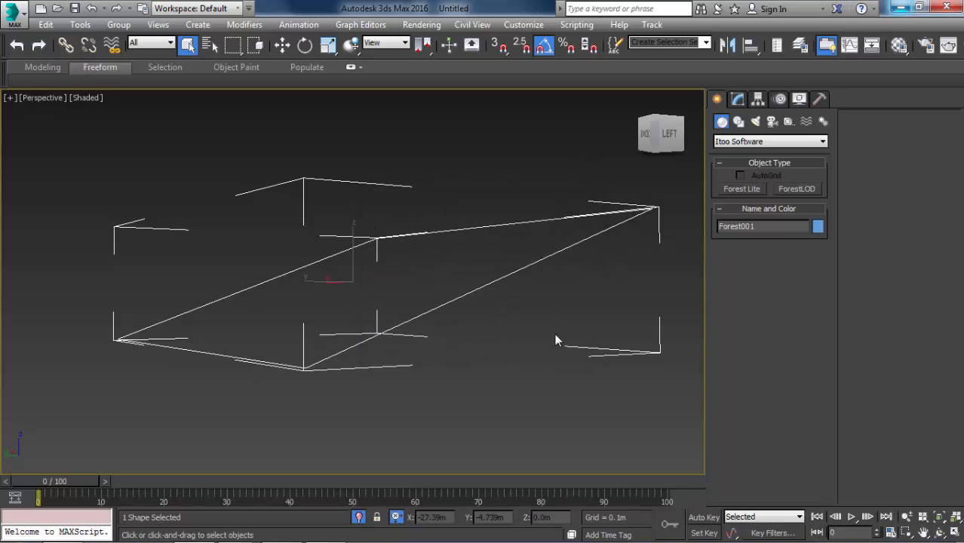
click(463, 341)
Rotate the forest object in the Left view until its base lies along the sloping boundary line.
alt+middle_drag(400, 269, 361, 282)
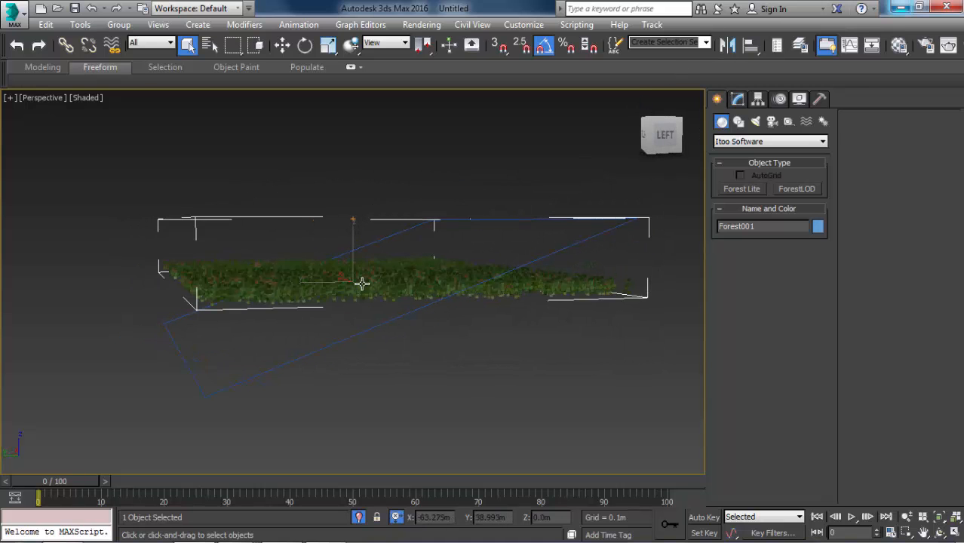
alt+middle_drag(477, 253, 464, 261)
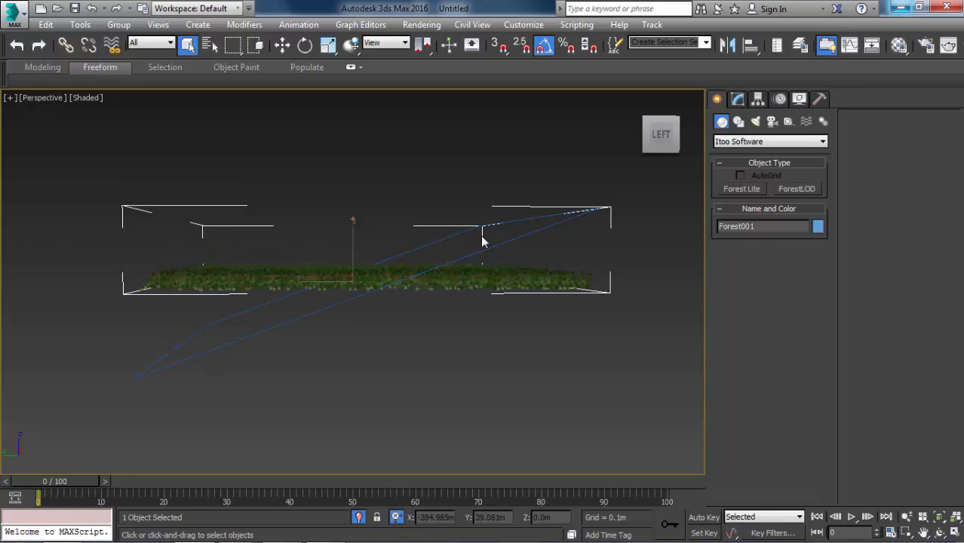
key(l)
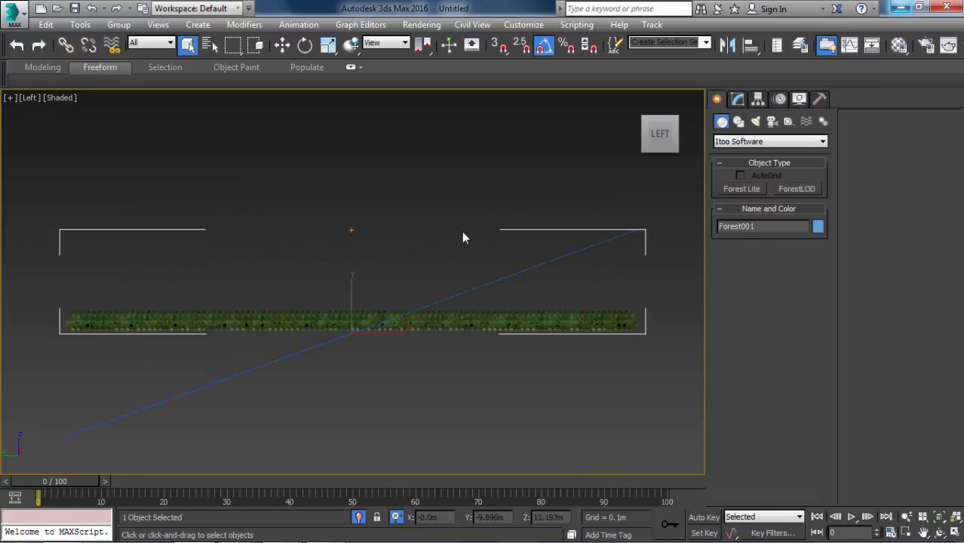
key(e)
drag(373, 302, 376, 321)
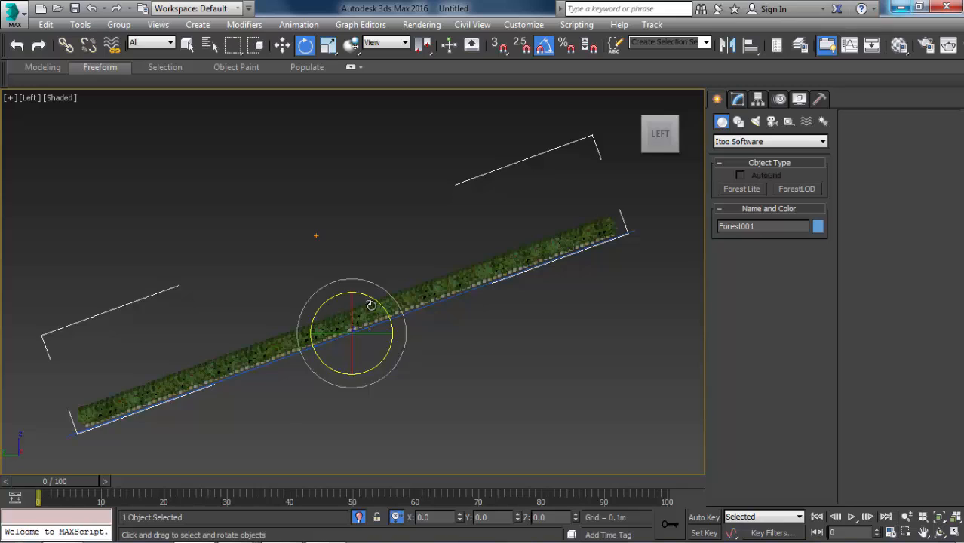
Examine how the tree trunks sit along the sloping boundary line in the Left view.
scroll(371, 305, up, 4)
scroll(370, 305, up, 6)
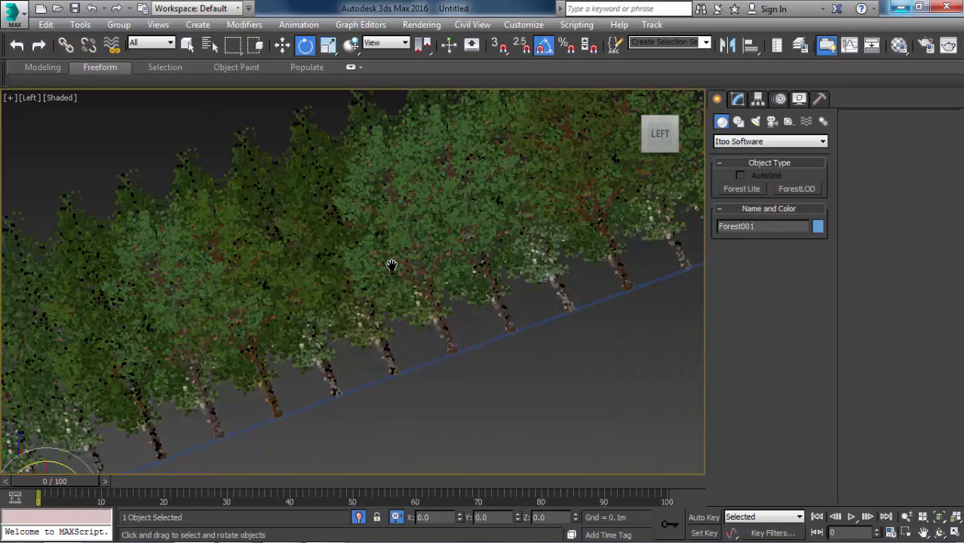
scroll(391, 254, down, 5)
scroll(325, 211, up, 5)
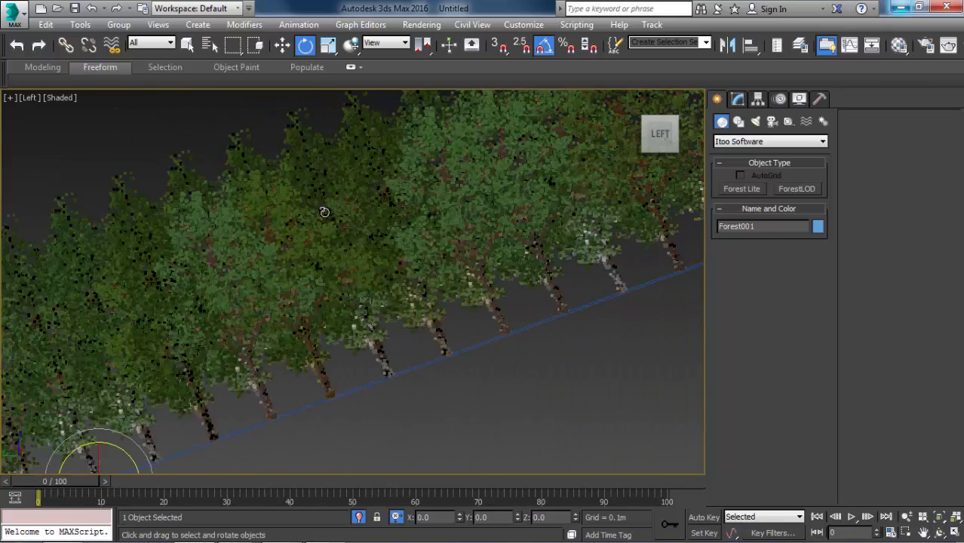
scroll(348, 272, down, 2)
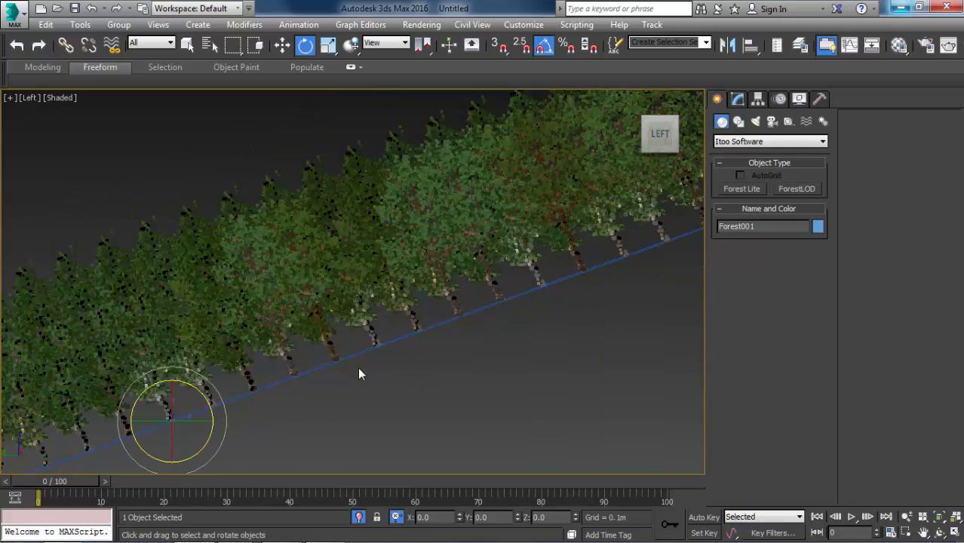
scroll(359, 373, down, 5)
scroll(570, 273, up, 2)
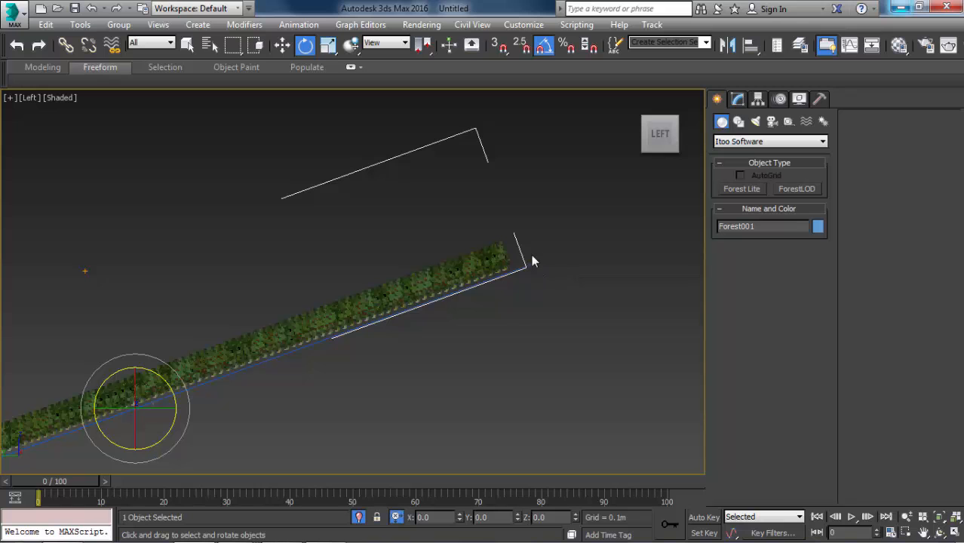
scroll(477, 266, up, 3)
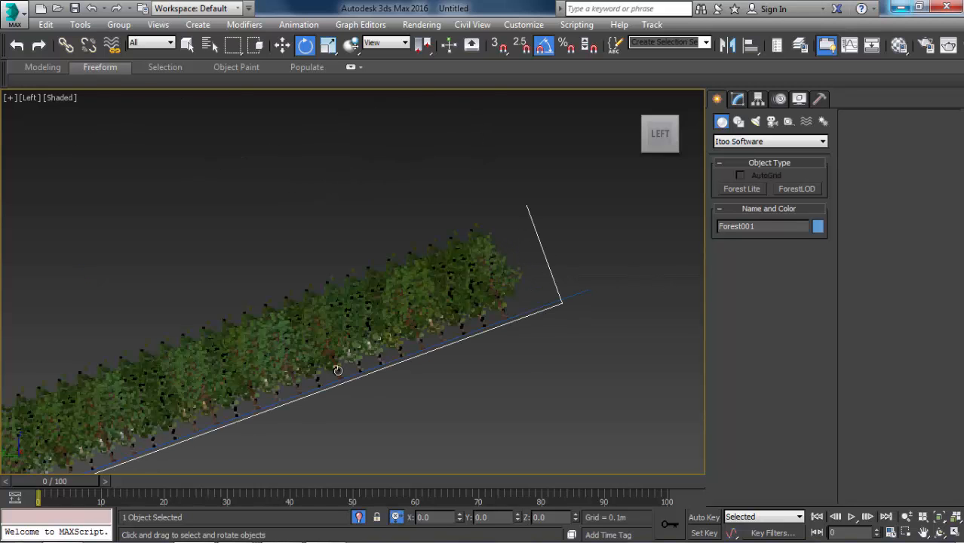
Switch to the reference render 6.jpg in Windows Photo Viewer and examine the trees outside the window, keeping the file.
scroll(453, 302, down, 4)
scroll(234, 402, up, 6)
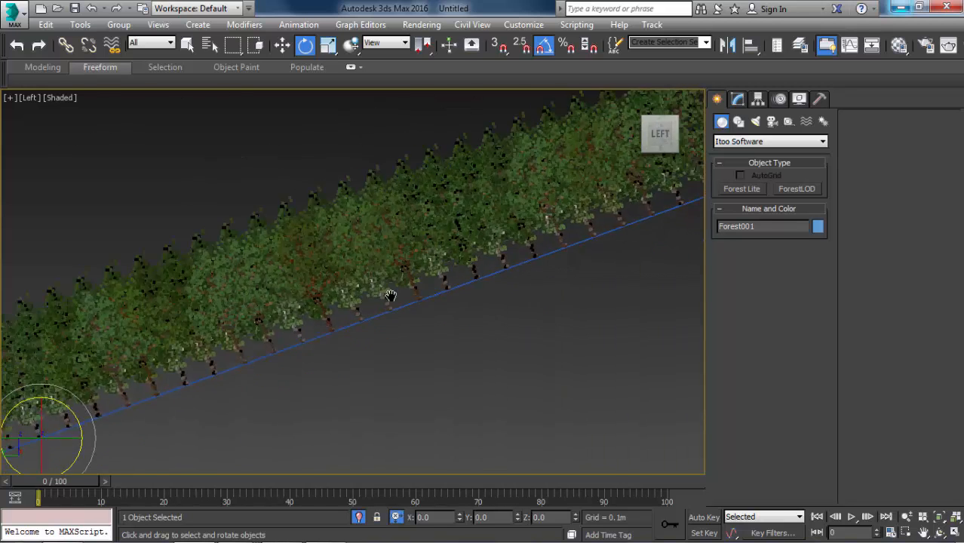
key(alt+Tab)
key(alt+Tab)
key(alt+Tab)
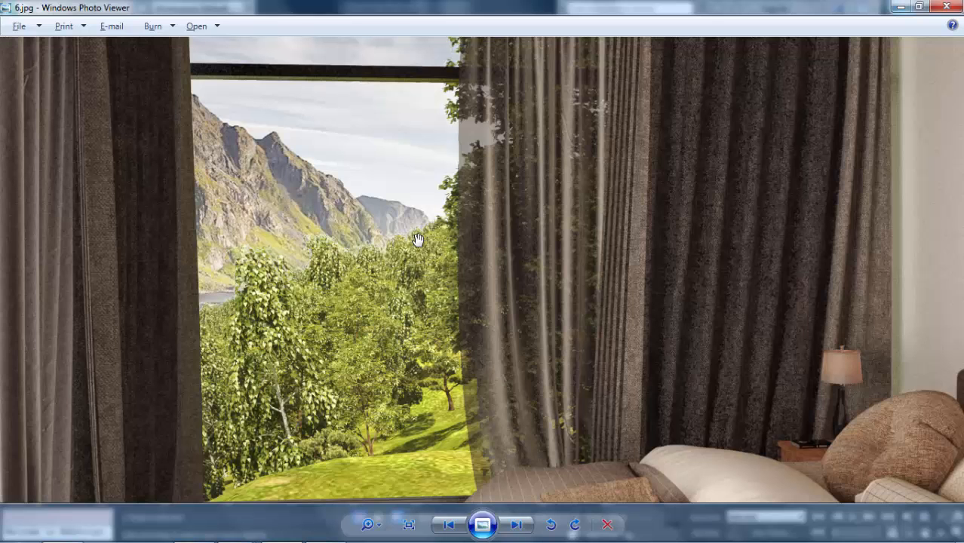
scroll(404, 279, down, 3)
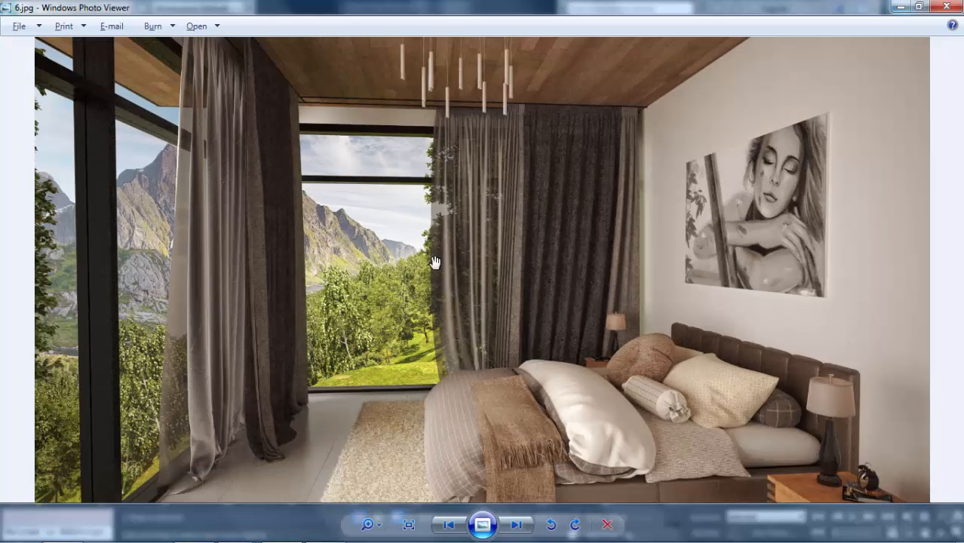
scroll(414, 332, up, 1)
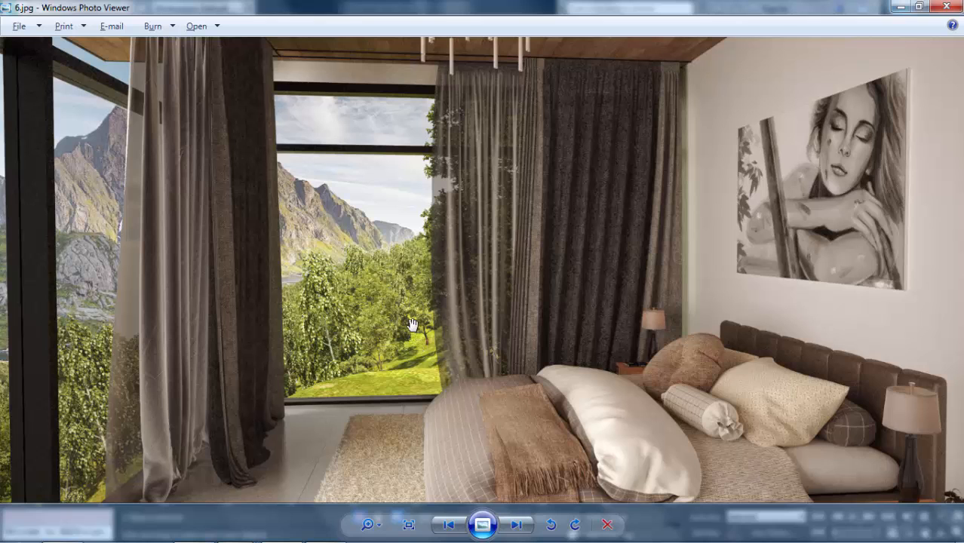
key(Delete)
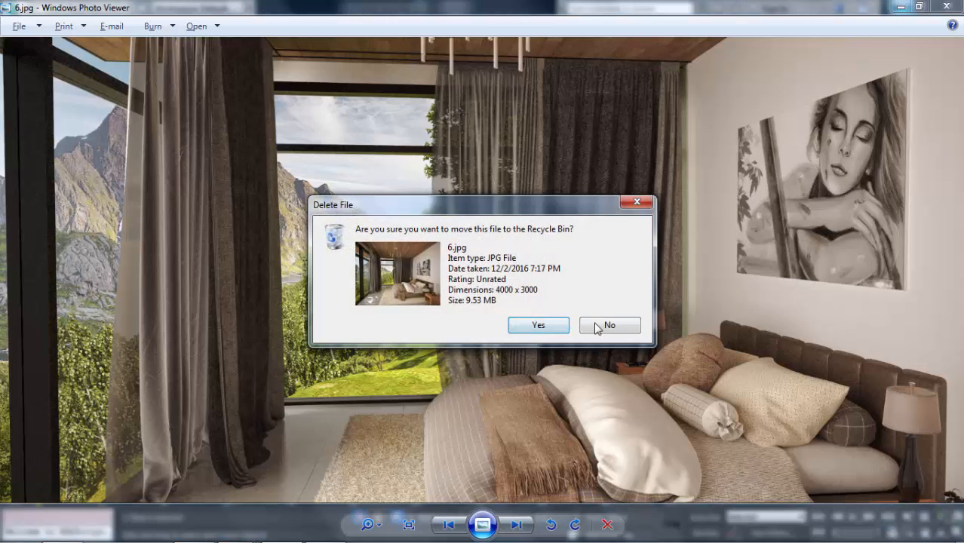
click(597, 328)
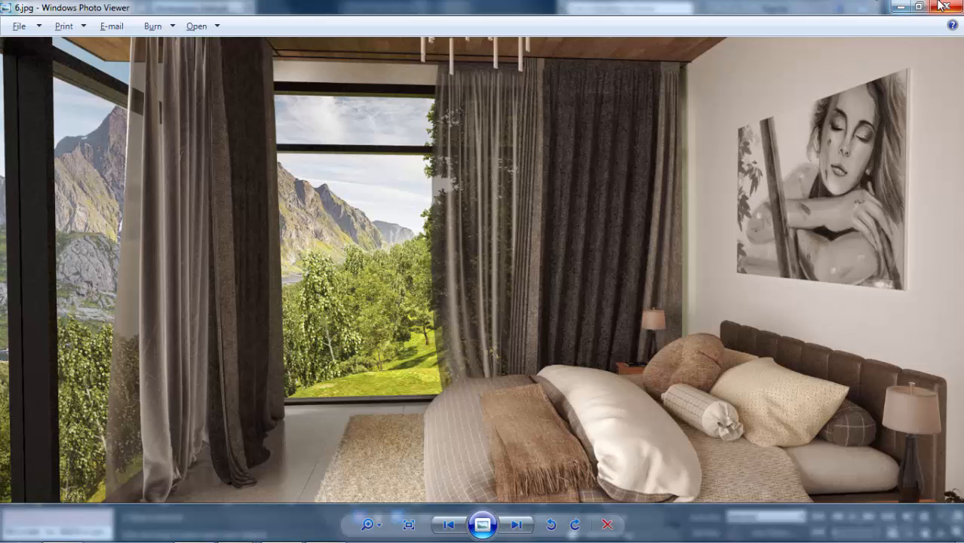
Switch back to 3ds Max and set the Birch model's scale to 120% in the forest object's geometry settings.
key(alt+Tab)
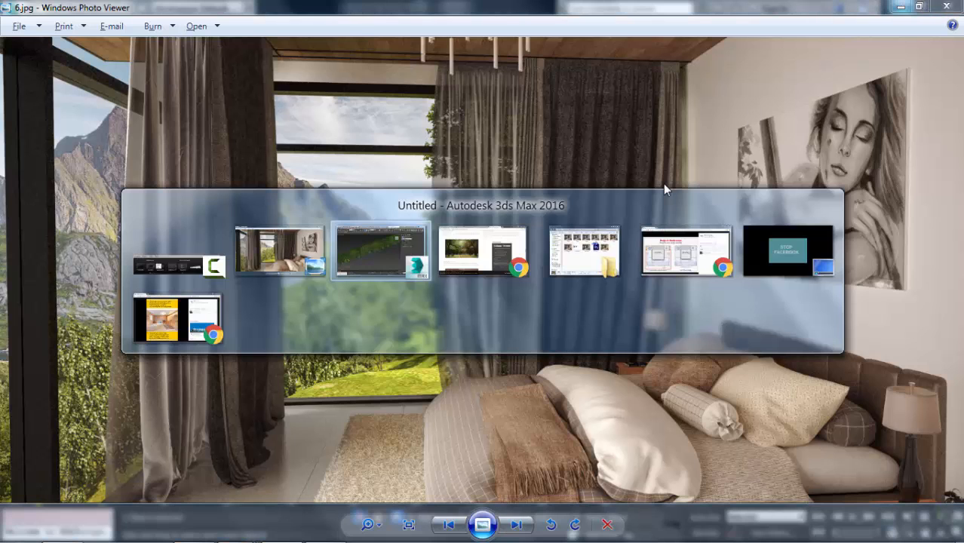
click(426, 223)
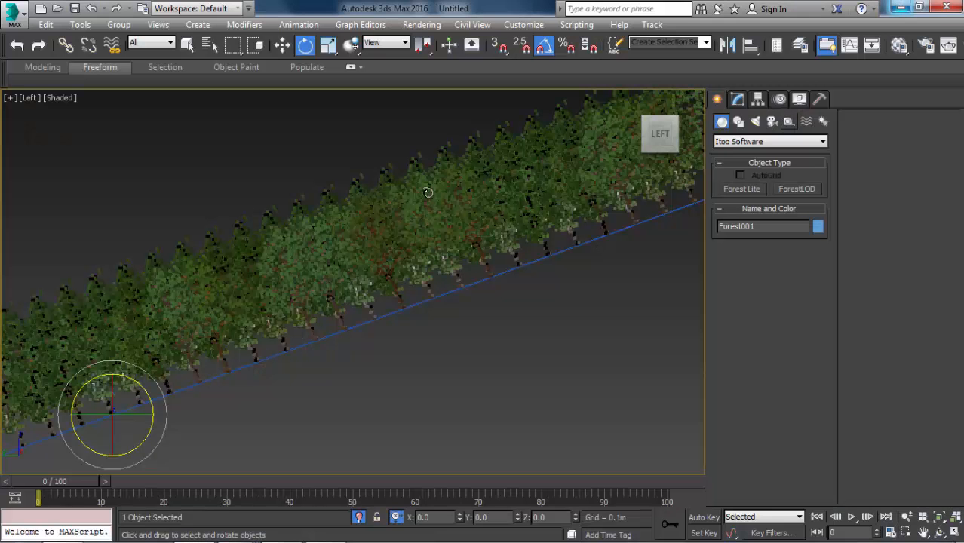
click(738, 100)
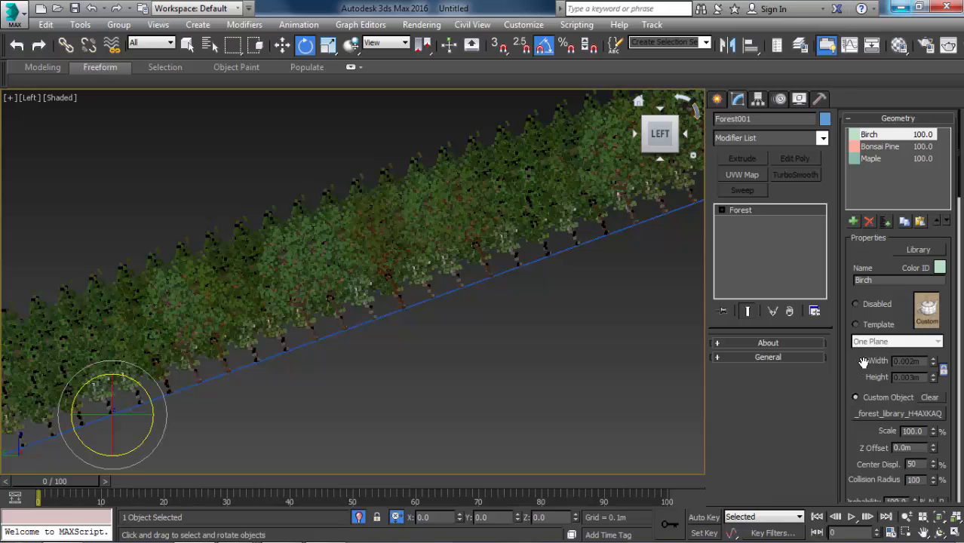
scroll(867, 368, down, 1)
drag(917, 406, 892, 407)
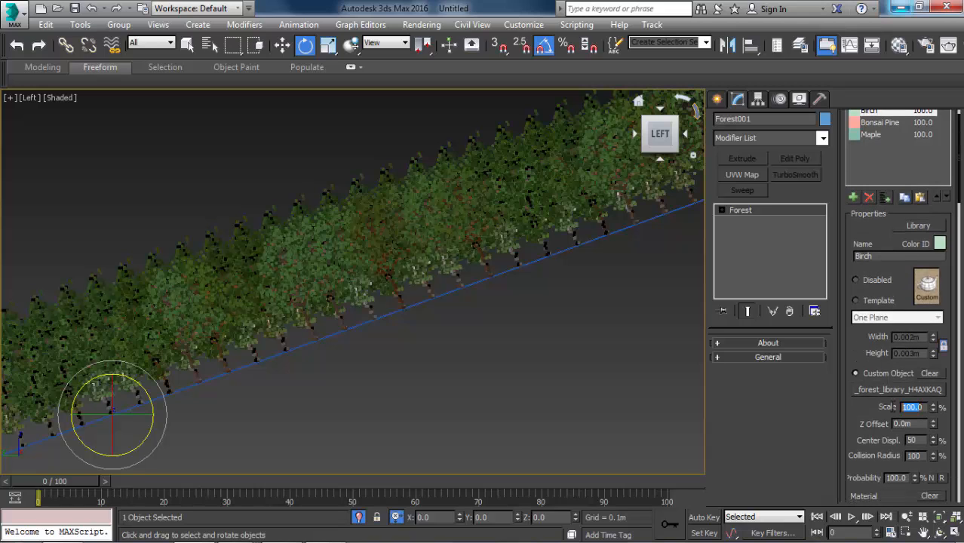
text(120)
key(Return)
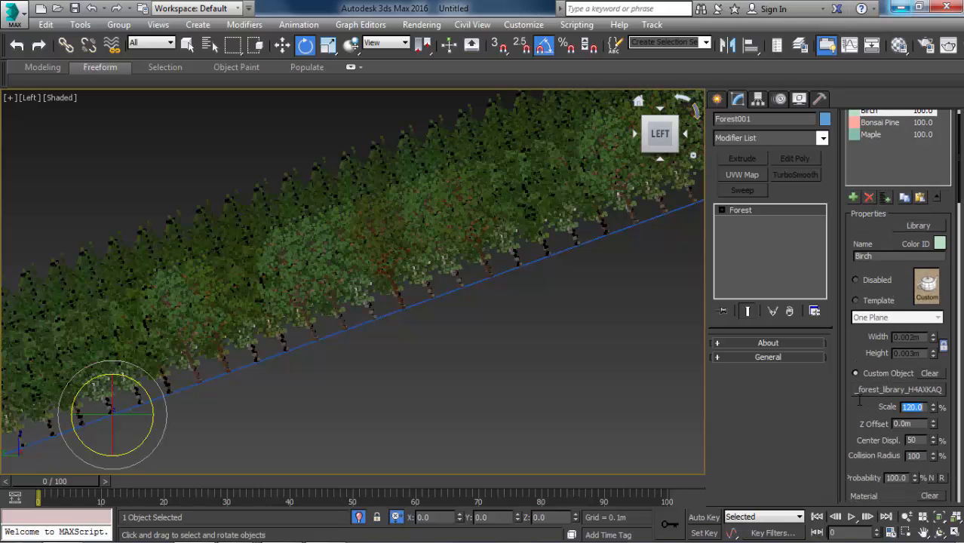
Enable random rotation in the forest object's transform settings.
key(c)
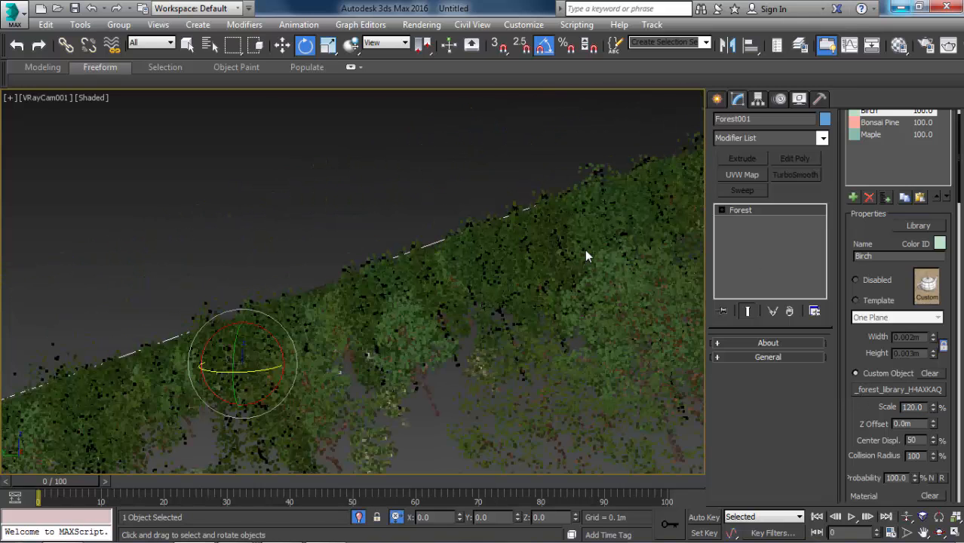
key(p)
scroll(438, 285, down, 7)
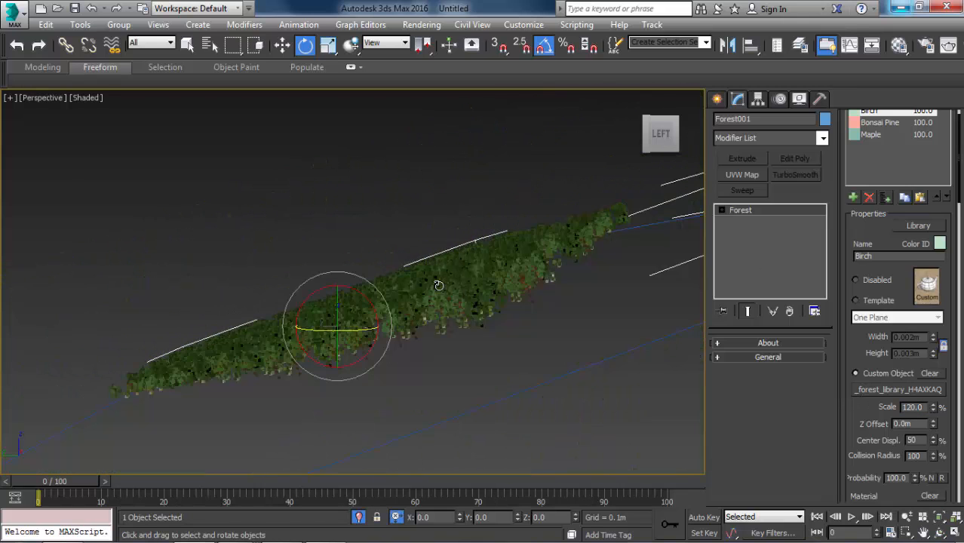
scroll(438, 285, up, 3)
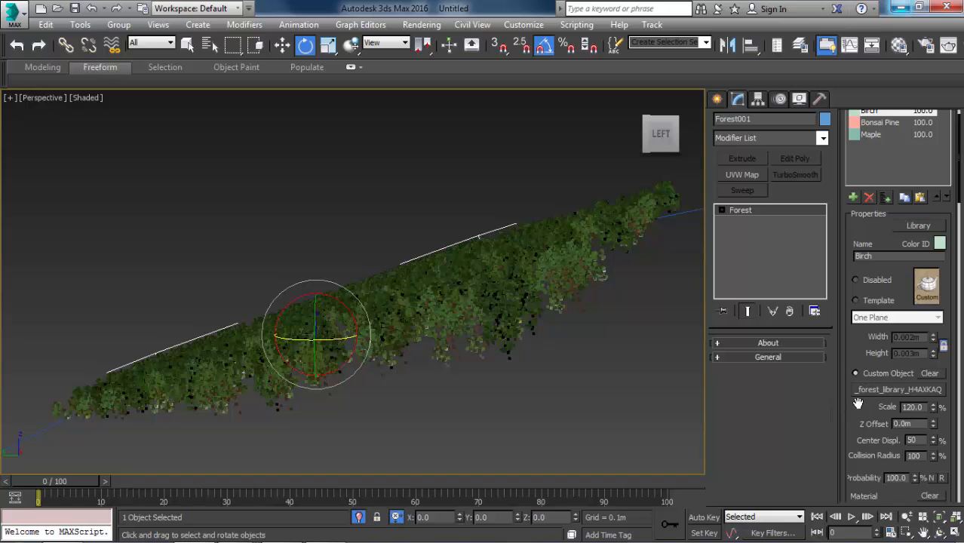
scroll(857, 403, down, 8)
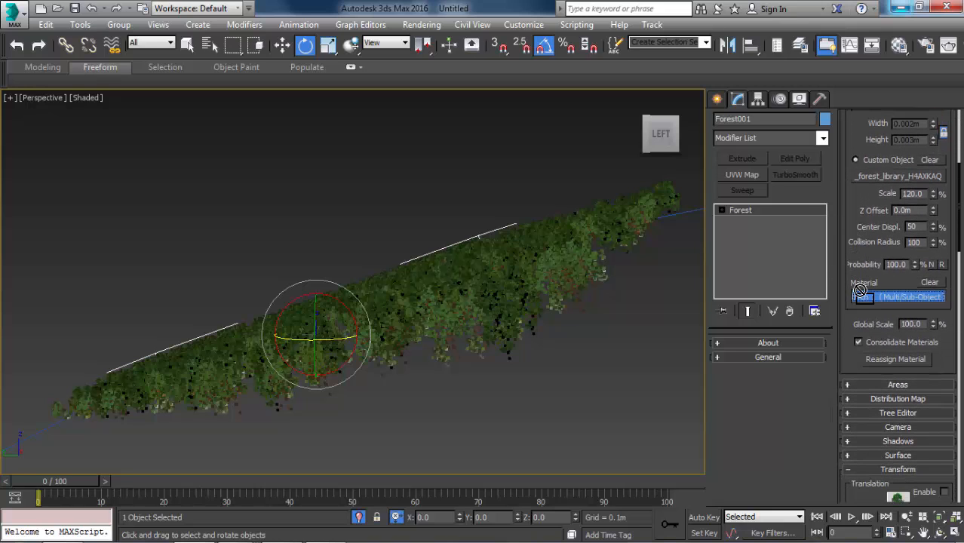
drag(865, 323, 862, 185)
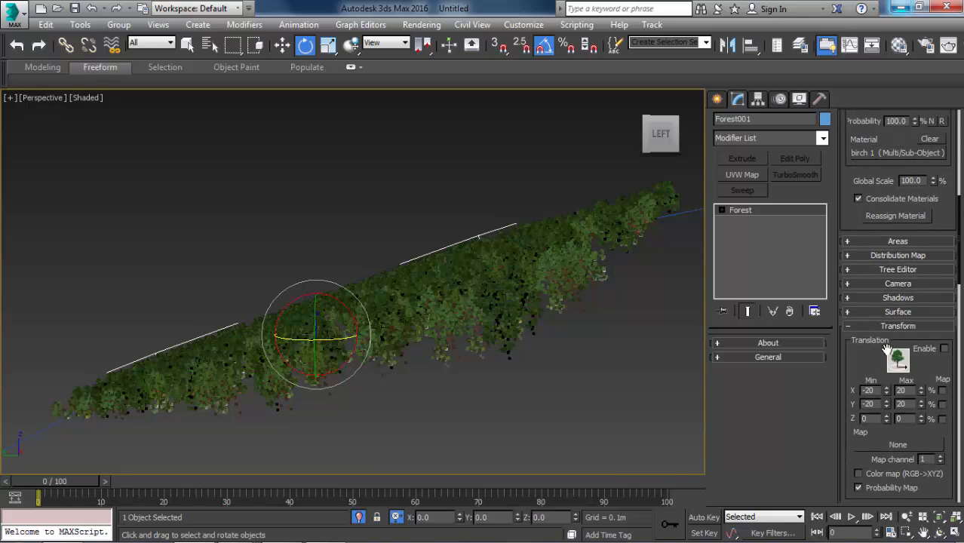
scroll(854, 362, down, 8)
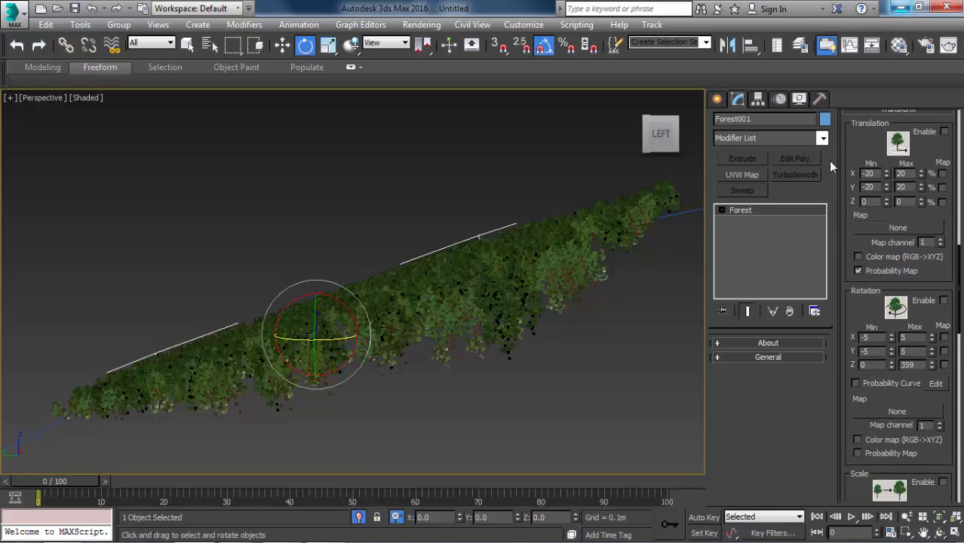
click(944, 300)
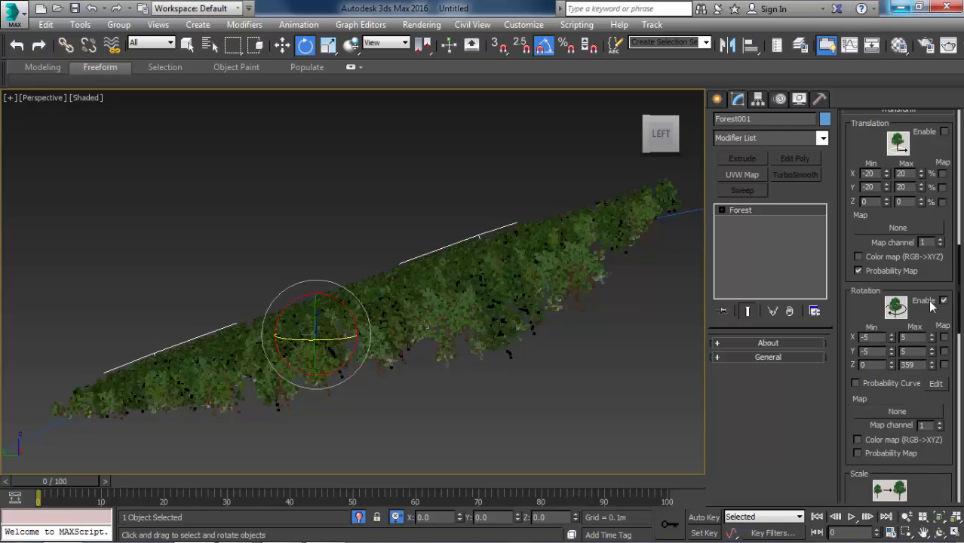
Raise the minimum X rotation of the forest's trees to 21, checking the trunks in the Left view.
middle_drag(529, 304, 504, 226)
key(f)
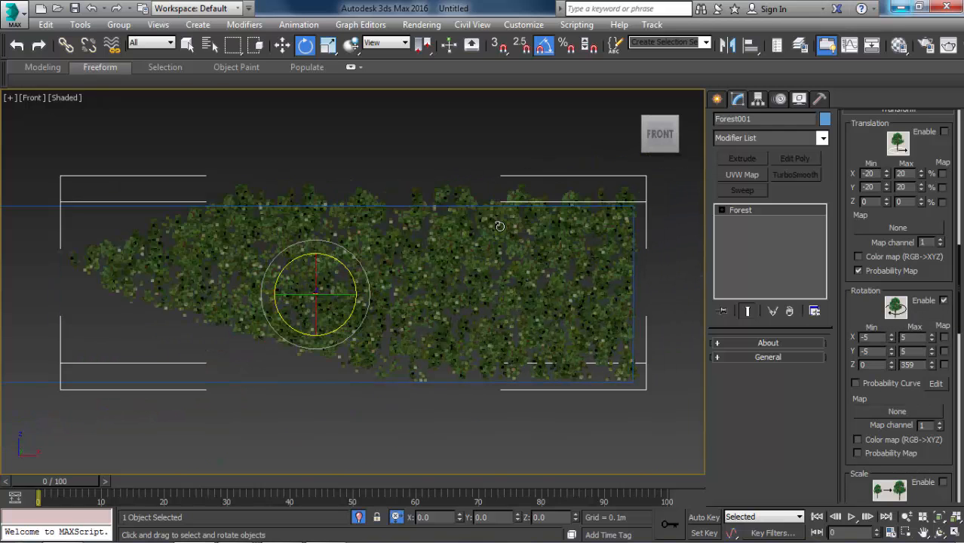
key(l)
scroll(240, 332, up, 4)
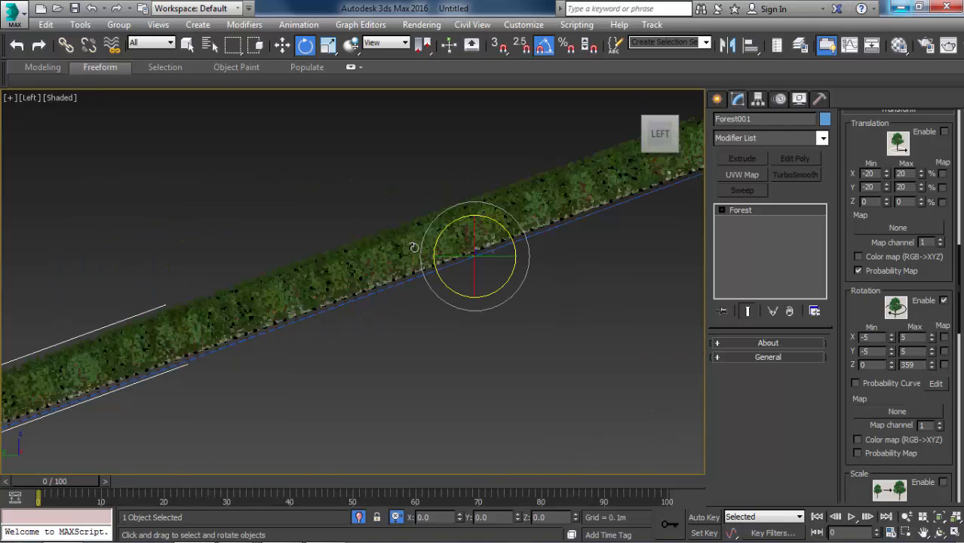
scroll(413, 247, up, 3)
middle_drag(572, 286, 466, 238)
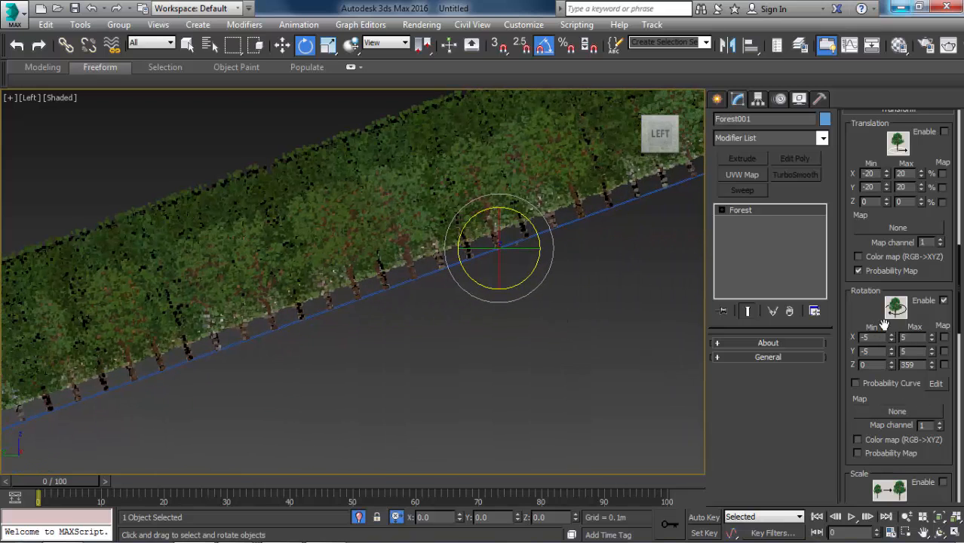
drag(891, 339, 881, 320)
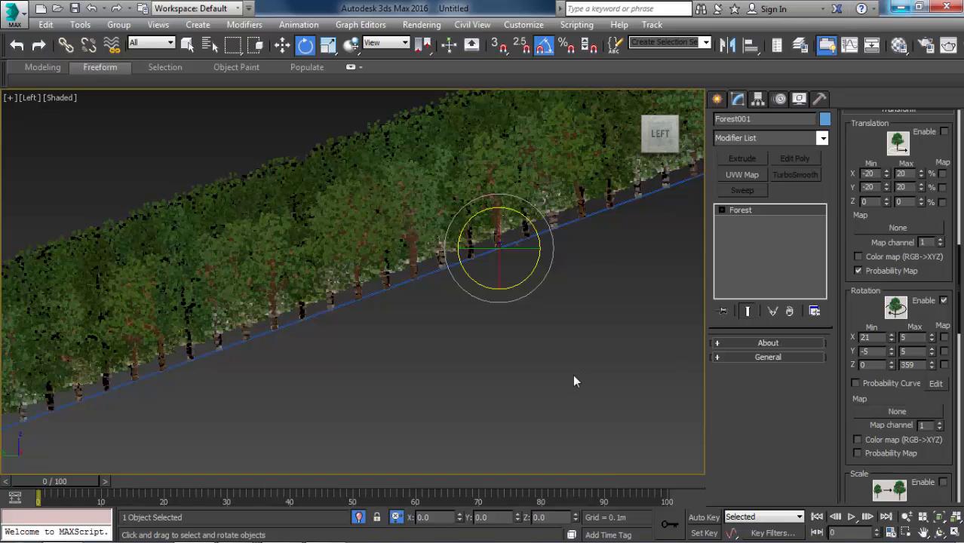
Examine the tilt of the rotated trees against the sloping boundary line in the Left view.
scroll(574, 381, down, 2)
middle_drag(542, 383, 452, 389)
scroll(452, 389, down, 3)
scroll(604, 294, up, 6)
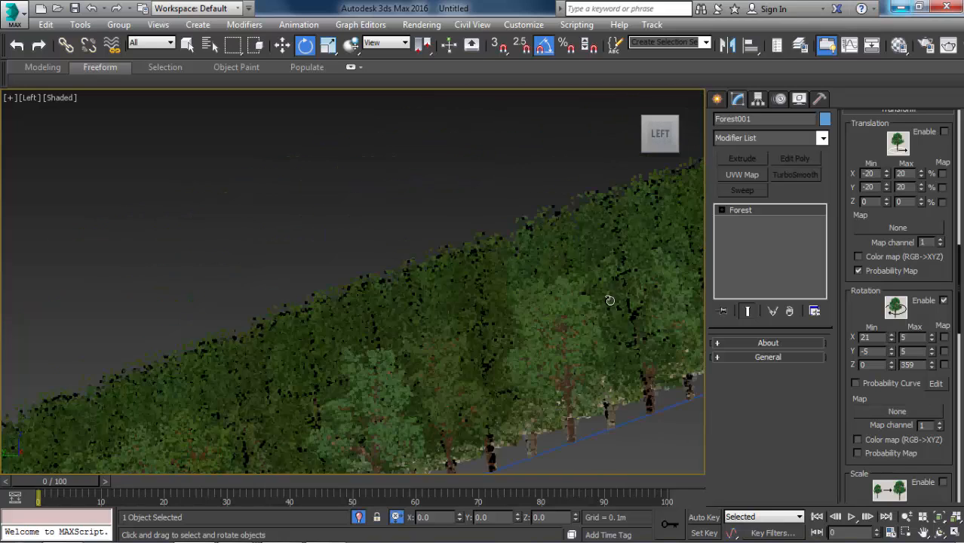
scroll(456, 235, down, 2)
scroll(450, 314, down, 2)
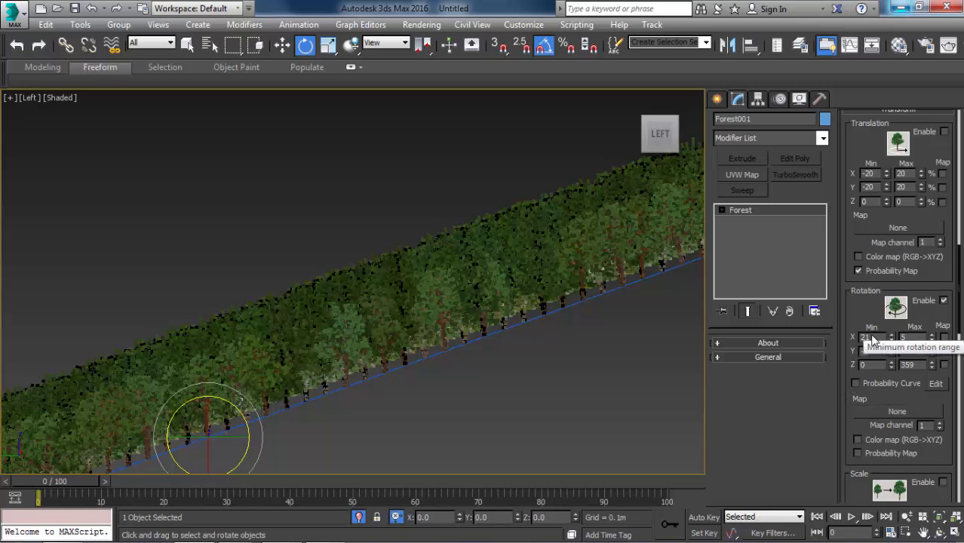
scroll(527, 249, up, 5)
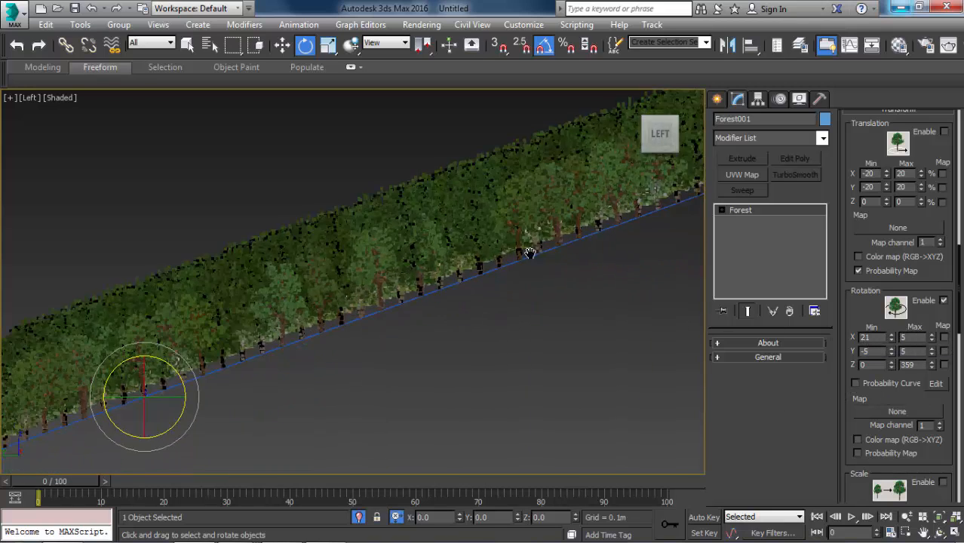
scroll(477, 166, up, 3)
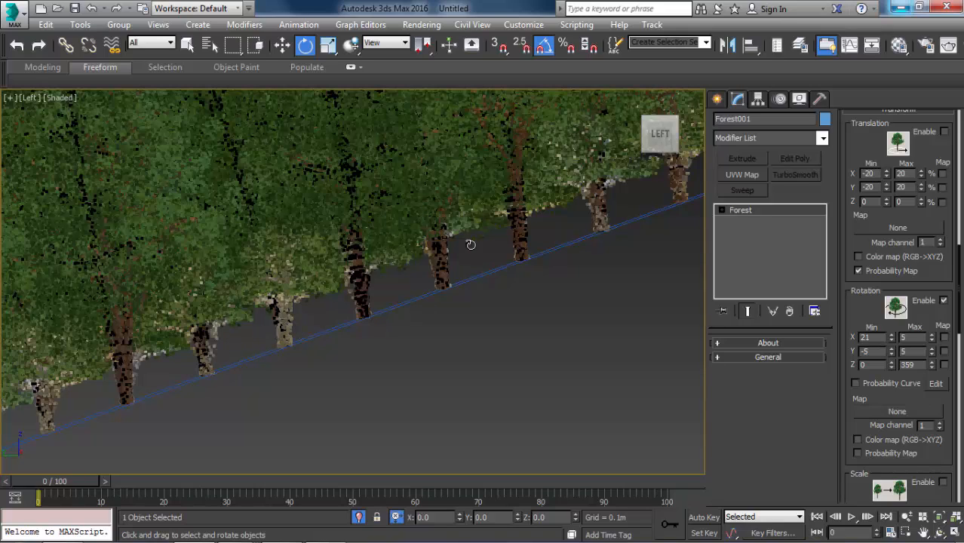
scroll(545, 249, down, 5)
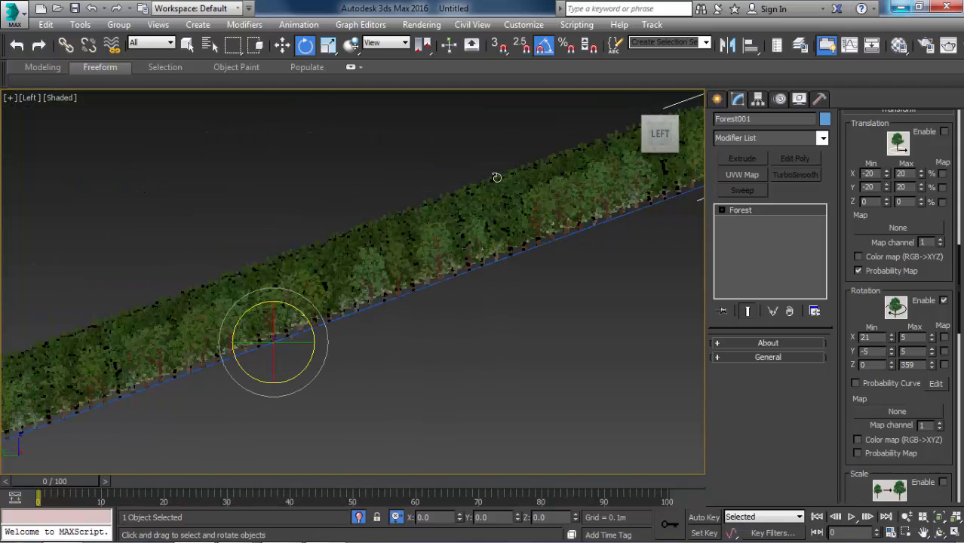
middle_drag(383, 247, 510, 174)
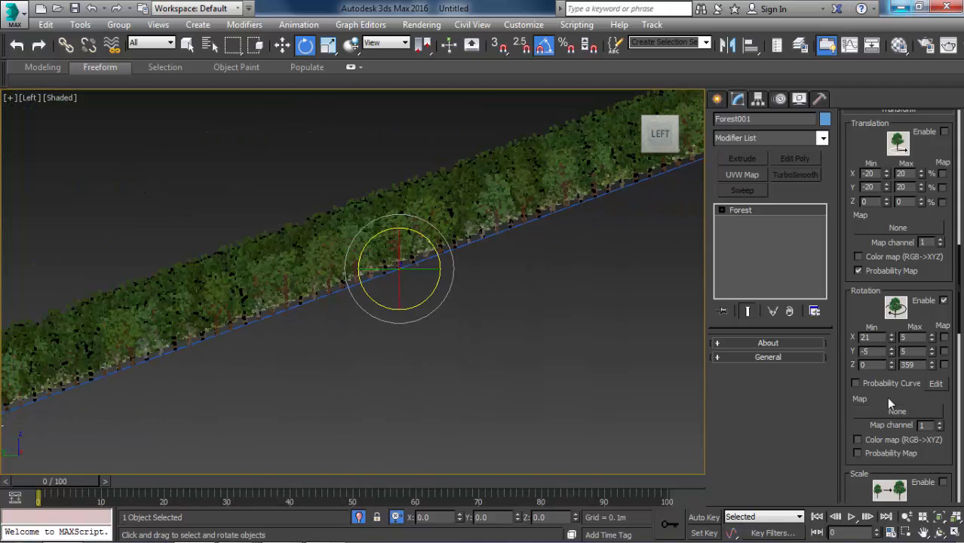
Enable random scaling for the forest's trees with a maximum X scale of 150% and check the size variation in perspective.
drag(887, 397, 886, 209)
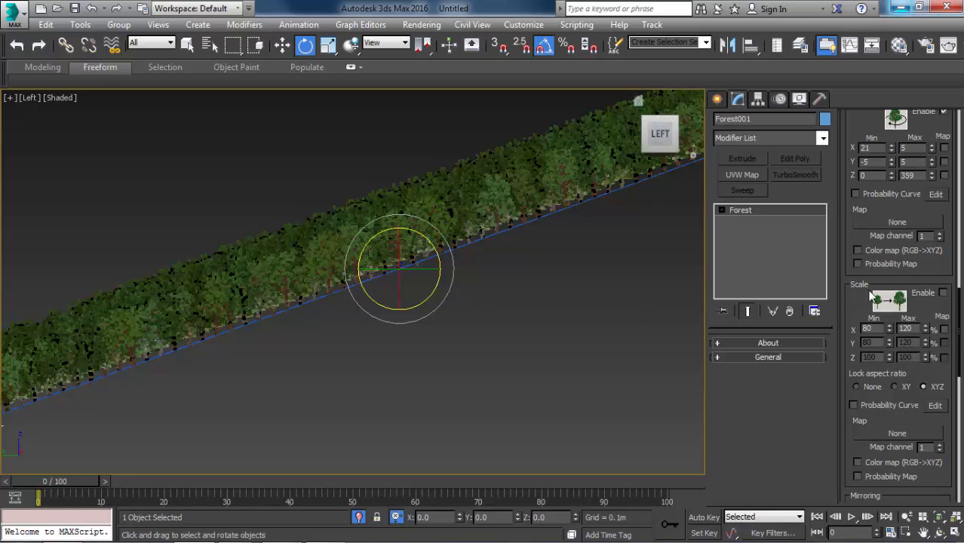
click(918, 298)
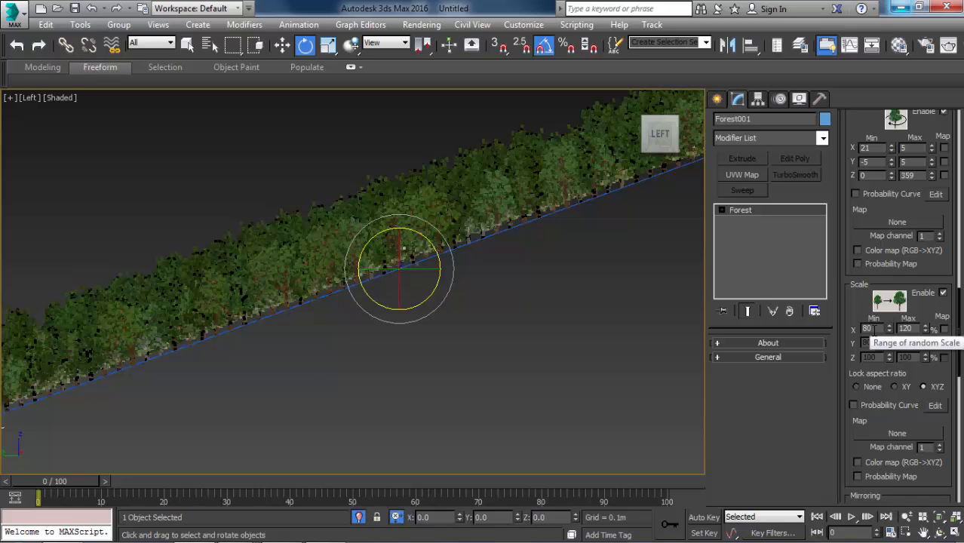
double_click(907, 329)
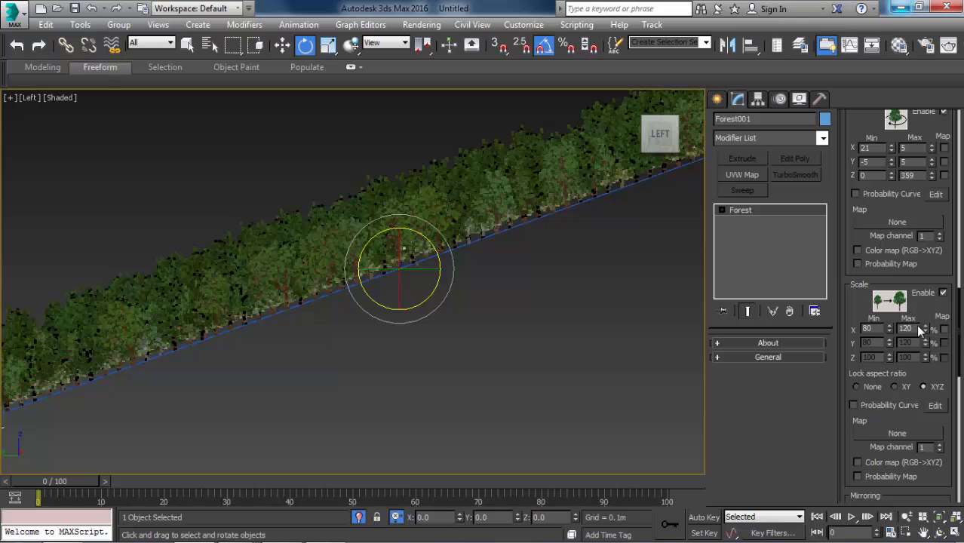
text(15)
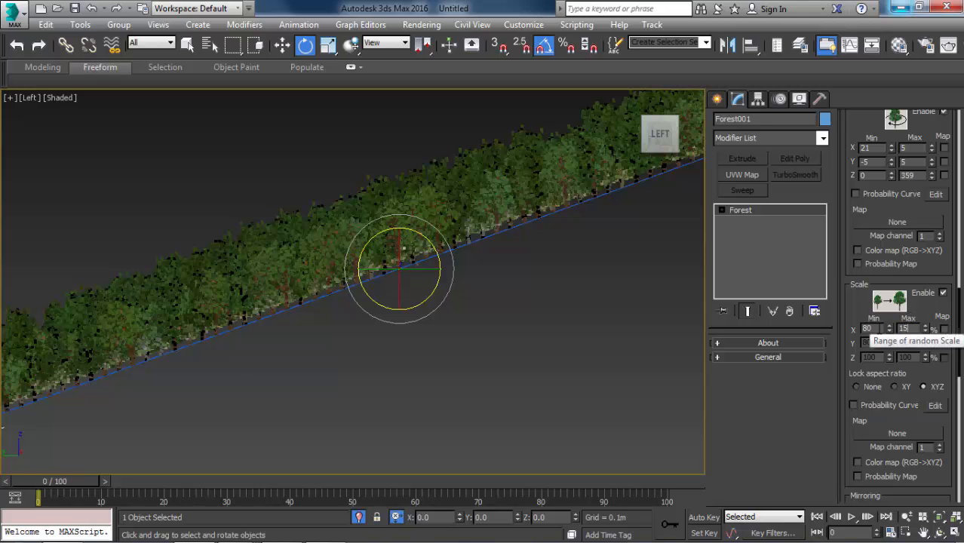
text(0)
key(Return)
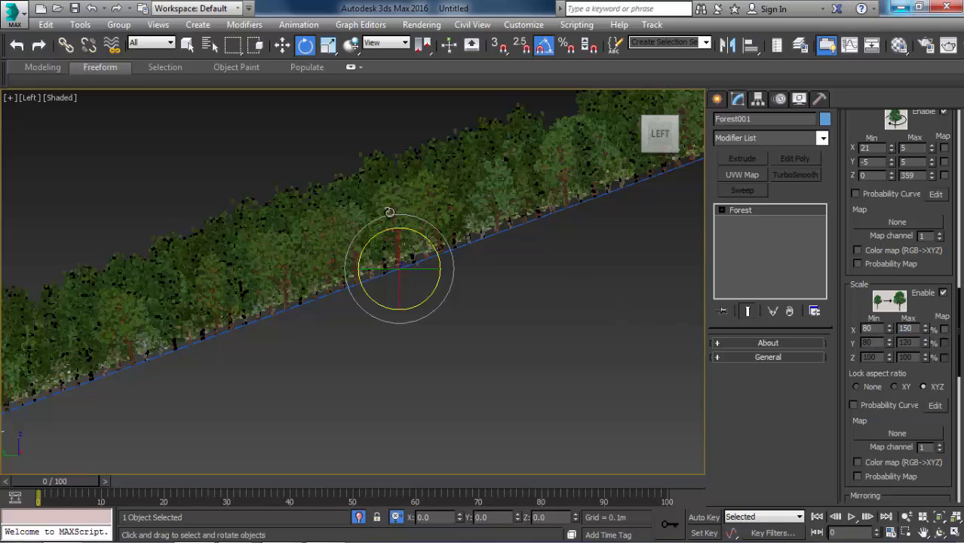
alt+middle_drag(430, 263, 526, 235)
alt+middle_drag(512, 327, 403, 293)
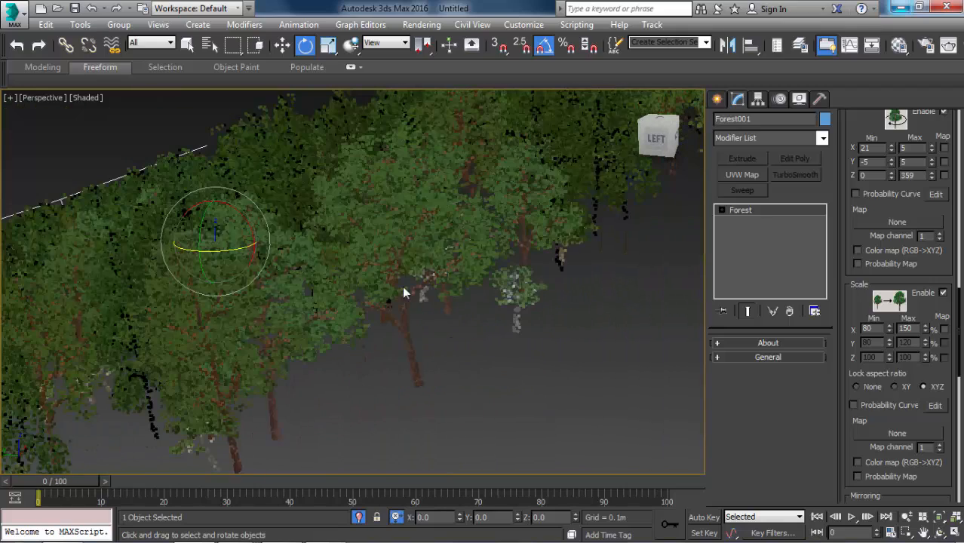
alt+middle_drag(370, 179, 372, 132)
alt+middle_drag(433, 150, 418, 203)
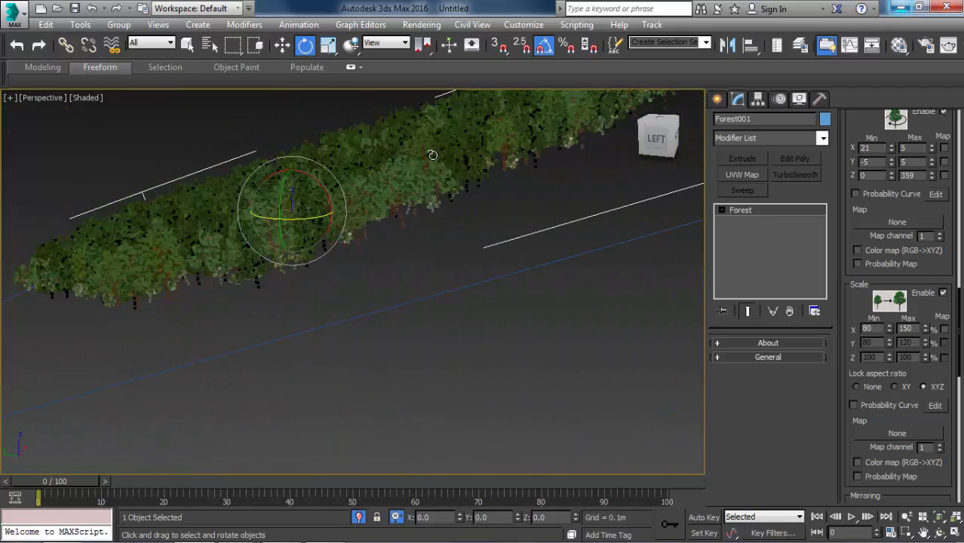
Check the forest from the VRayCam001 camera and end its isolation so the whole scene is displayed.
key(c)
key(shift+f)
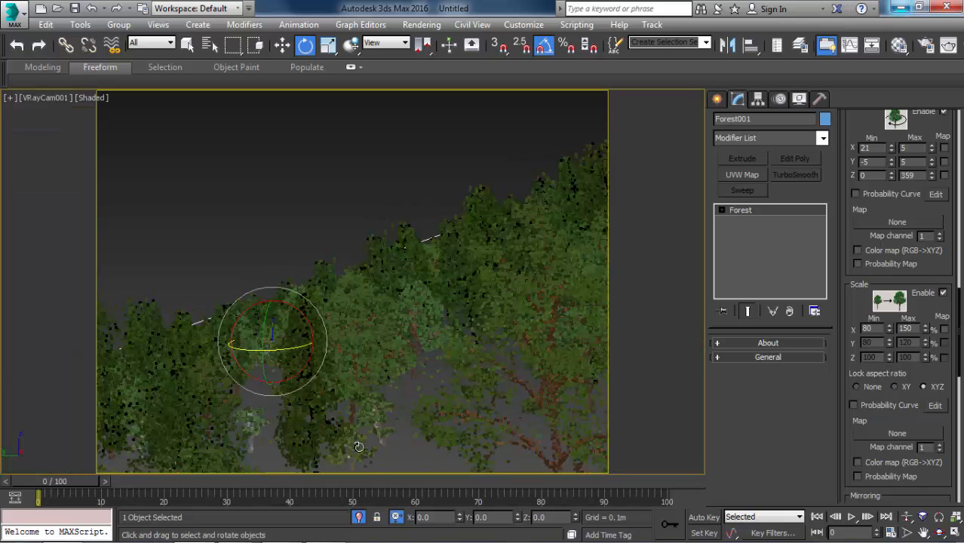
click(359, 518)
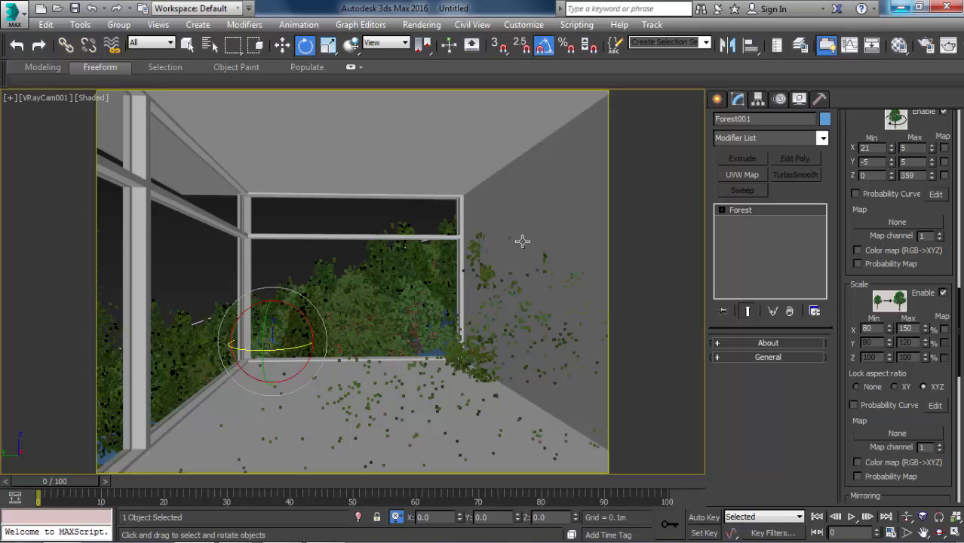
Select the forest together with its boundary line and move both about 28.85 m along X over the terrain.
key(p)
alt+middle_drag(478, 300, 484, 344)
scroll(303, 288, down, 3)
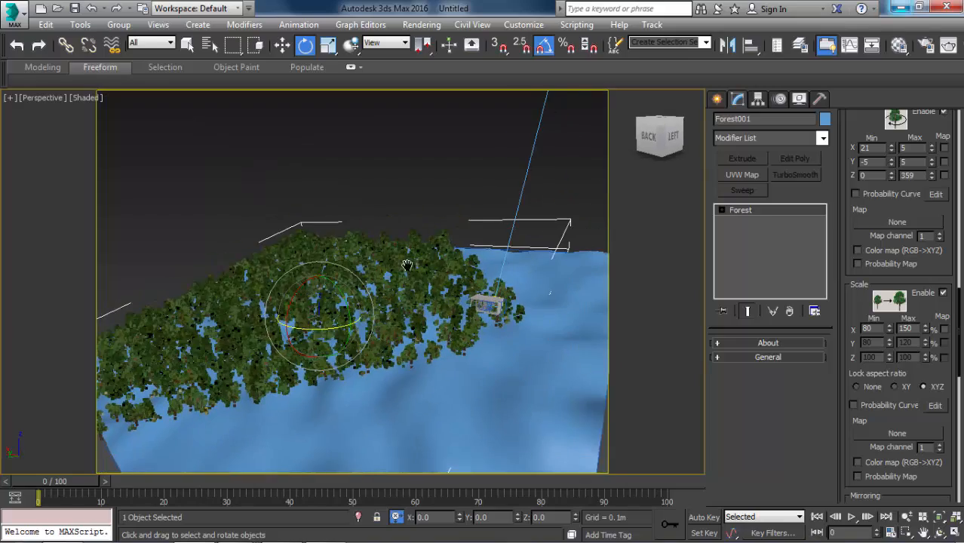
middle_drag(551, 230, 482, 224)
scroll(483, 224, up, 4)
scroll(486, 254, up, 1)
click(478, 254)
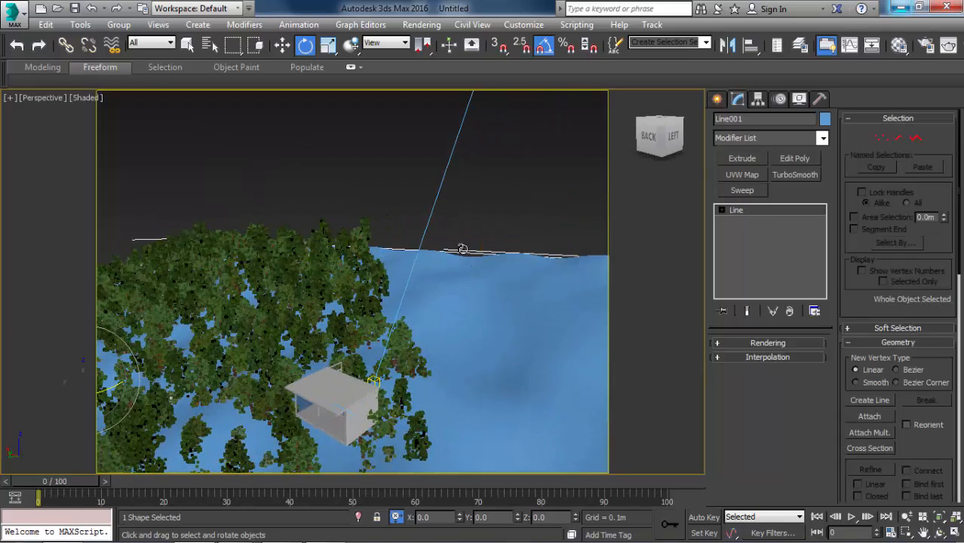
scroll(472, 253, down, 4)
ctrl+click(349, 273)
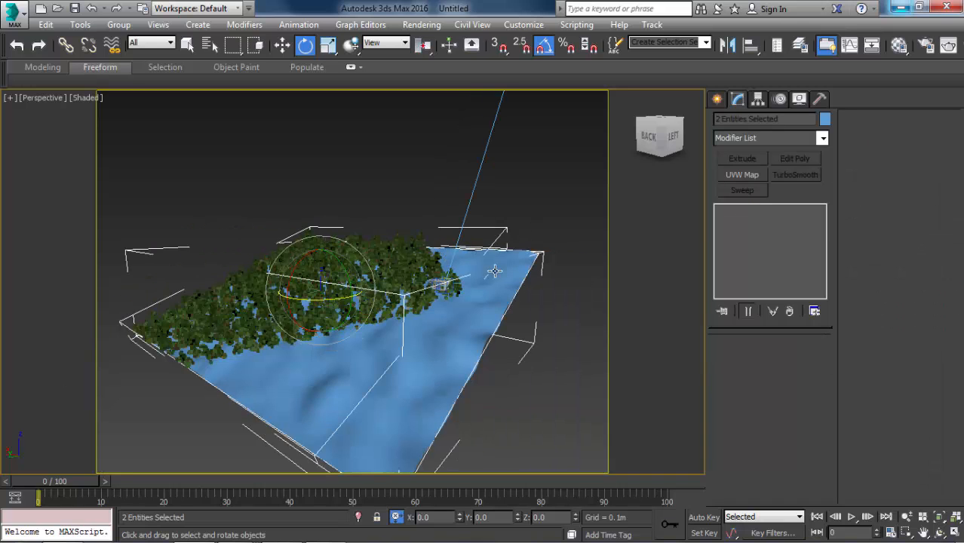
key(w)
drag(294, 283, 249, 264)
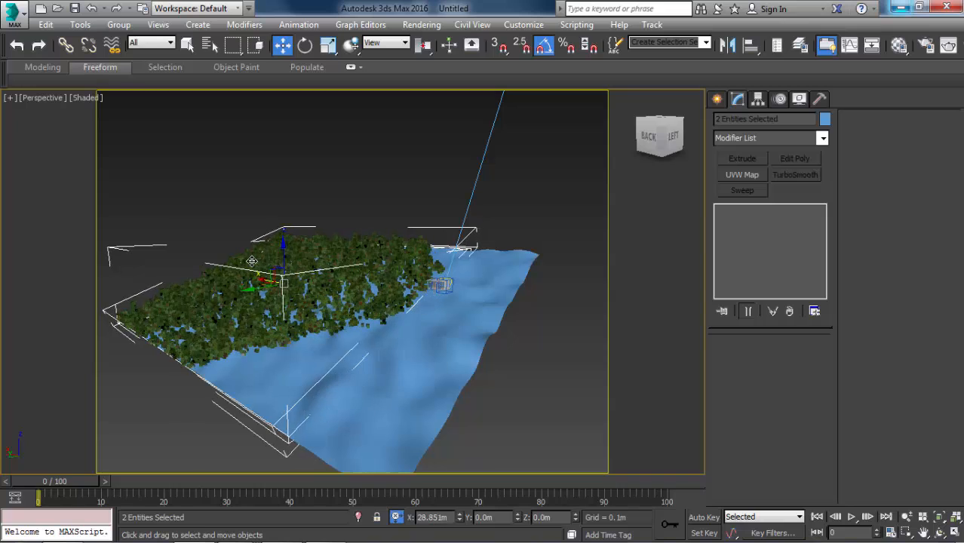
Shift the forest and boundary line about 10.35 m more along X, judging the trees through the camera's window view.
key(c)
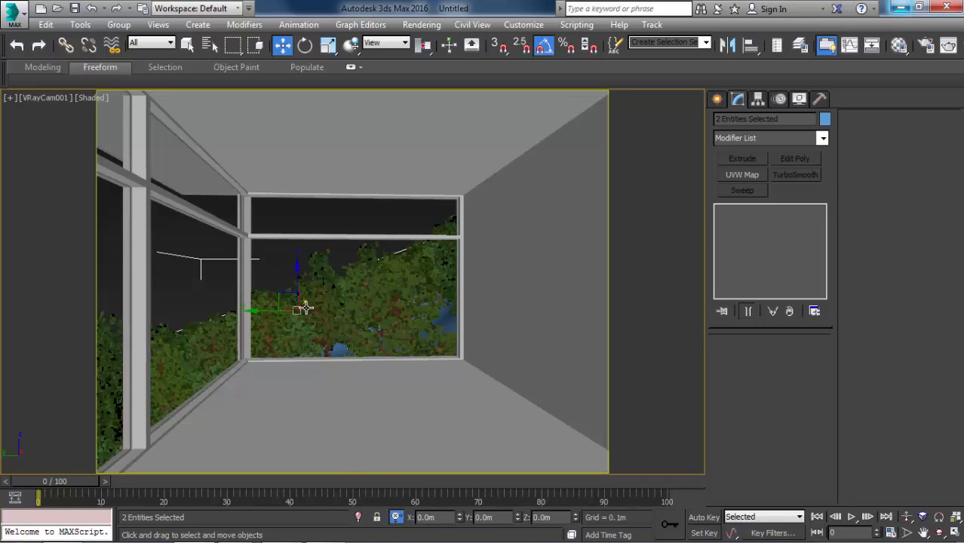
drag(303, 303, 310, 307)
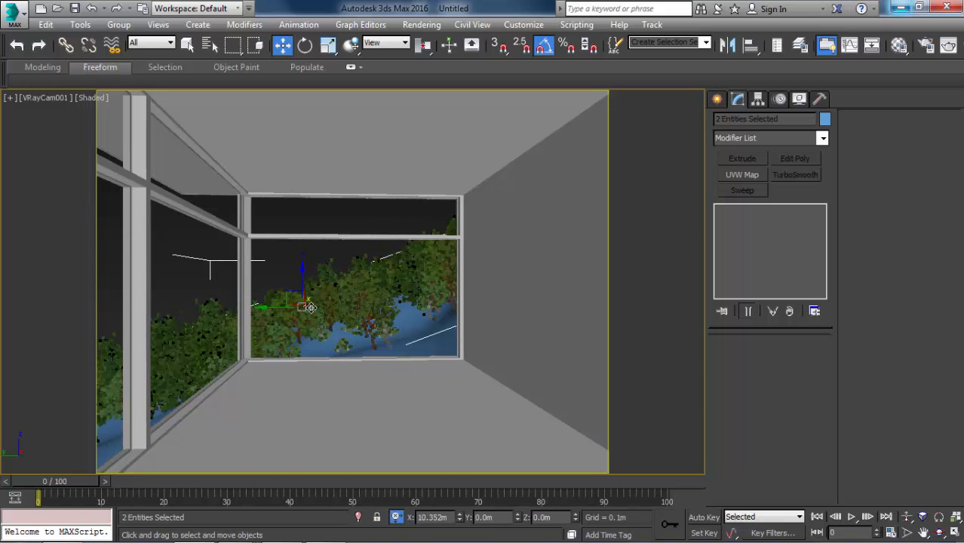
key(shift+f)
key(shift+f)
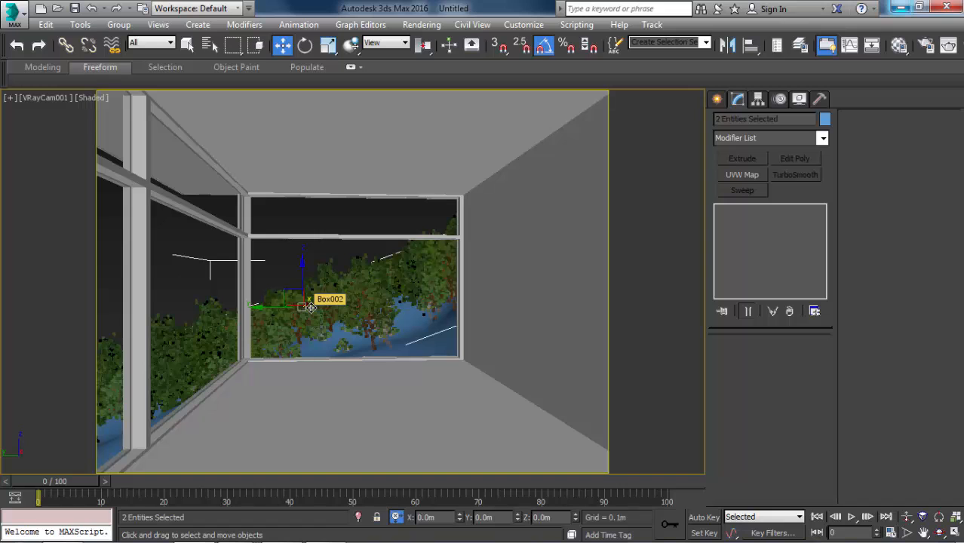
Deselect everything and examine the room's placement against the trees and terrain in perspective, ending in the camera view.
key(p)
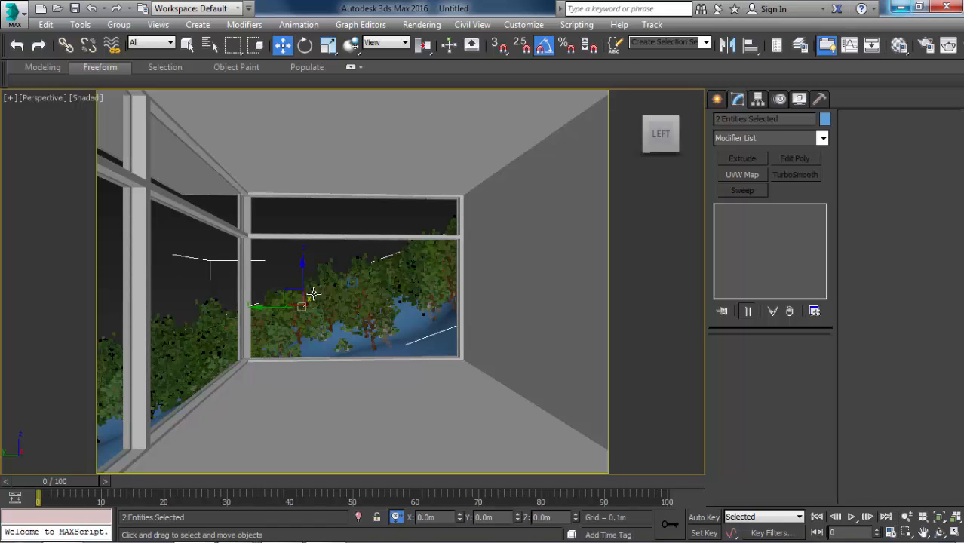
scroll(324, 324, down, 6)
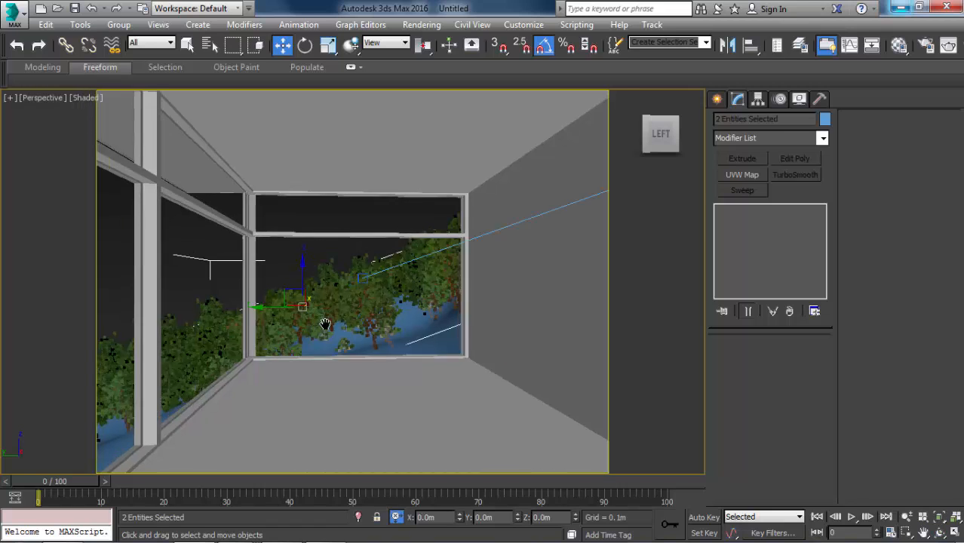
click(292, 233)
alt+middle_drag(295, 277, 363, 291)
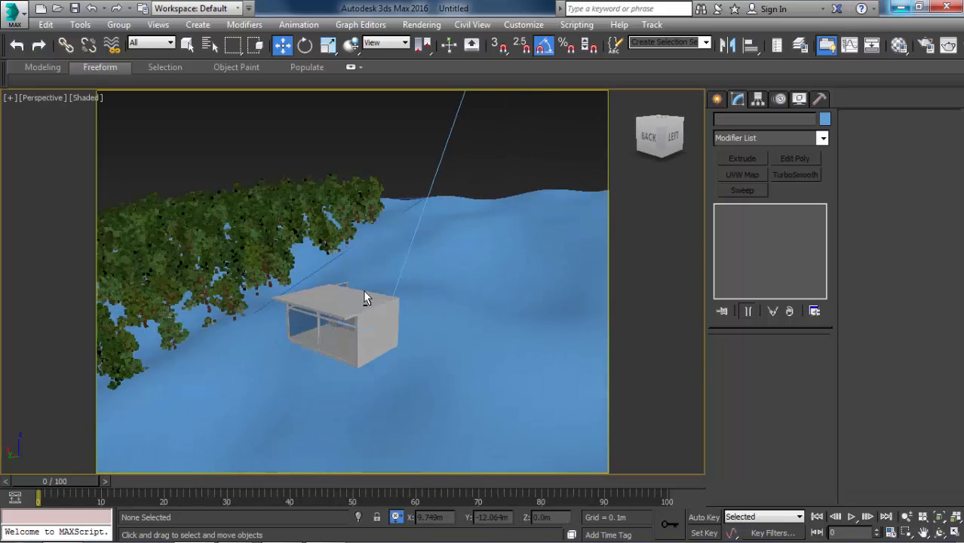
scroll(370, 292, down, 9)
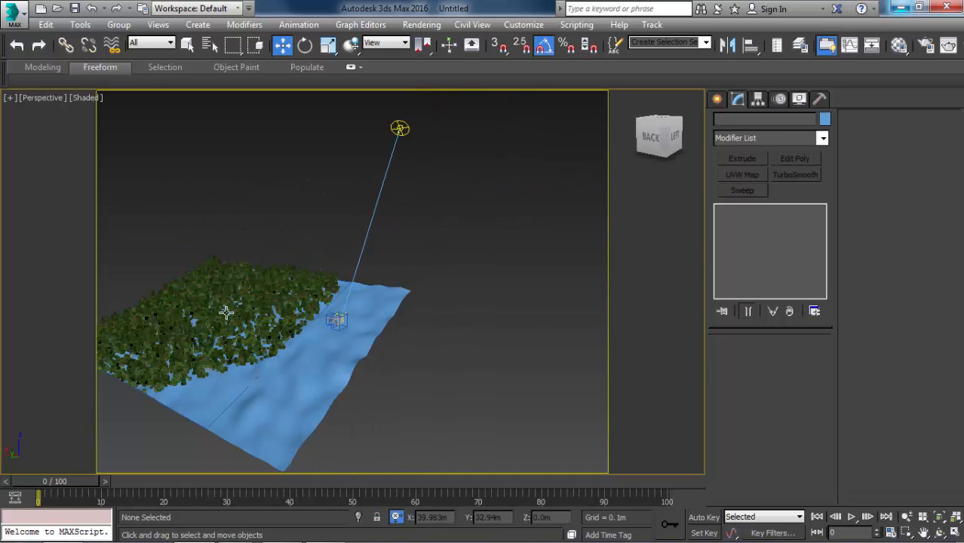
scroll(294, 341, up, 6)
scroll(519, 267, up, 3)
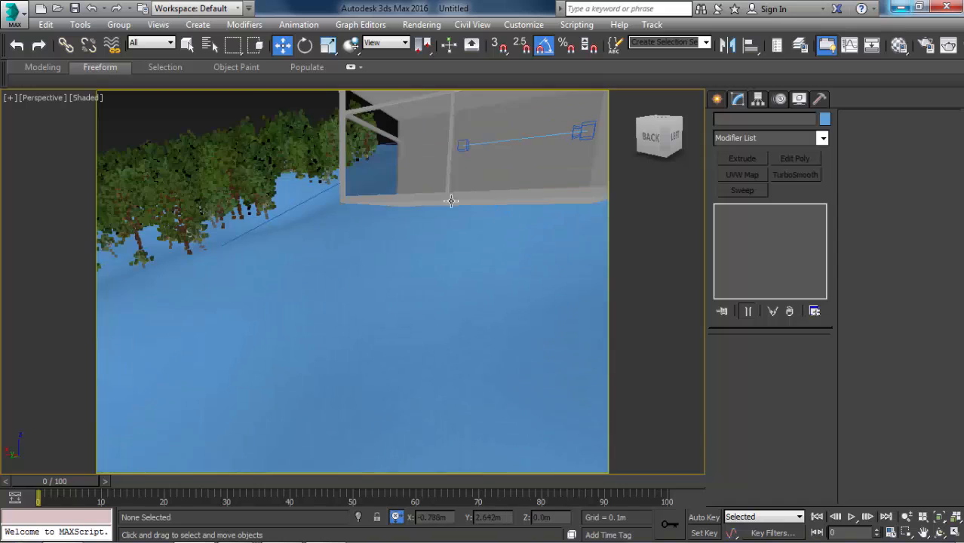
middle_drag(451, 201, 389, 253)
alt+middle_drag(468, 196, 344, 187)
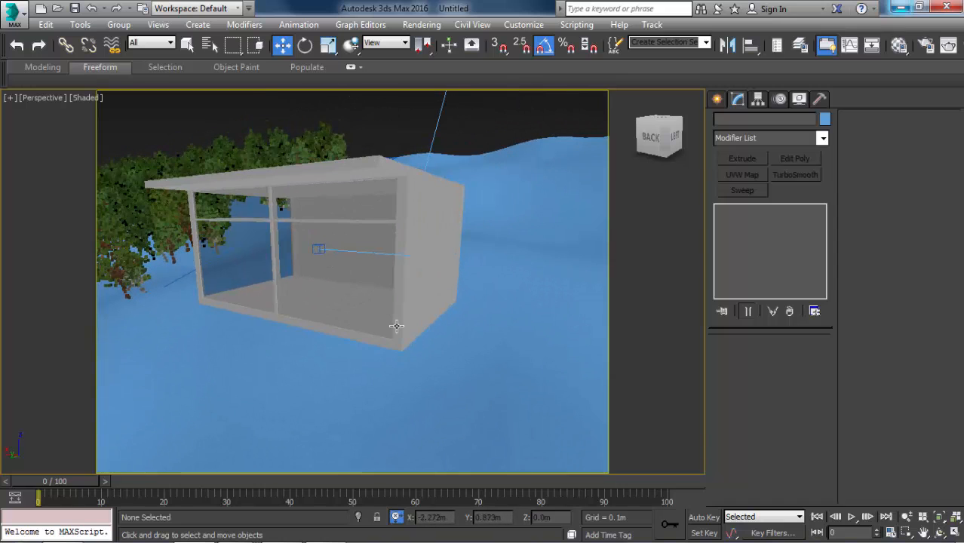
key(alt)
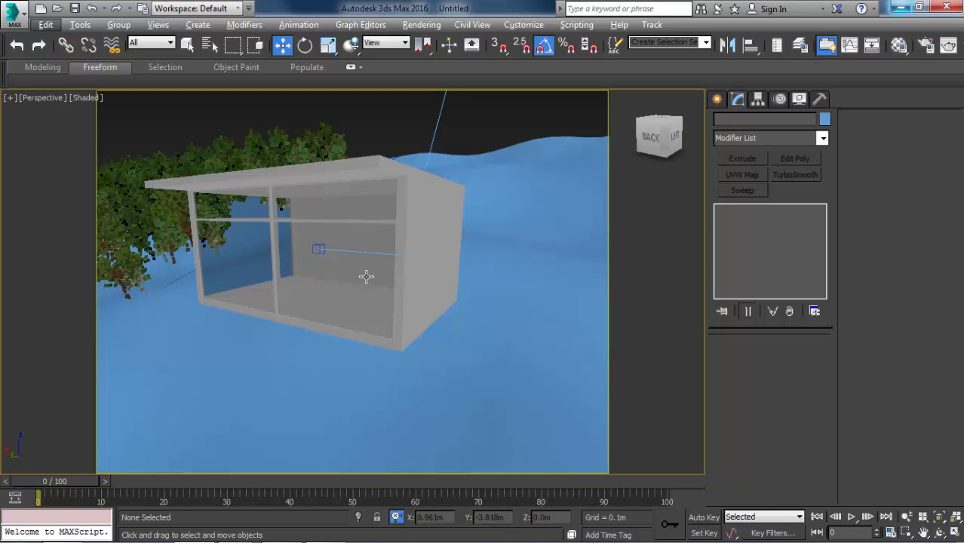
key(c)
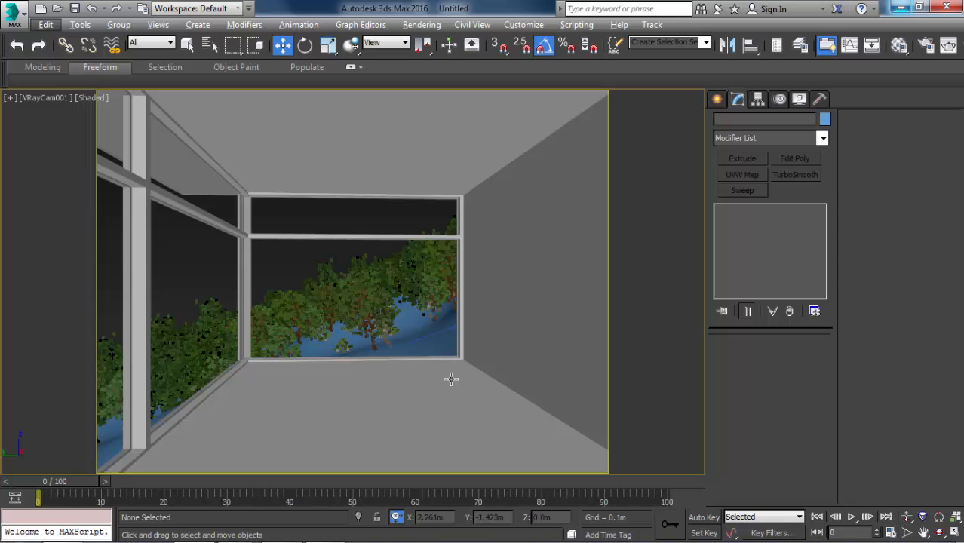
Open the Material Editor and rename the unused Material #3 as Floor.
key(m)
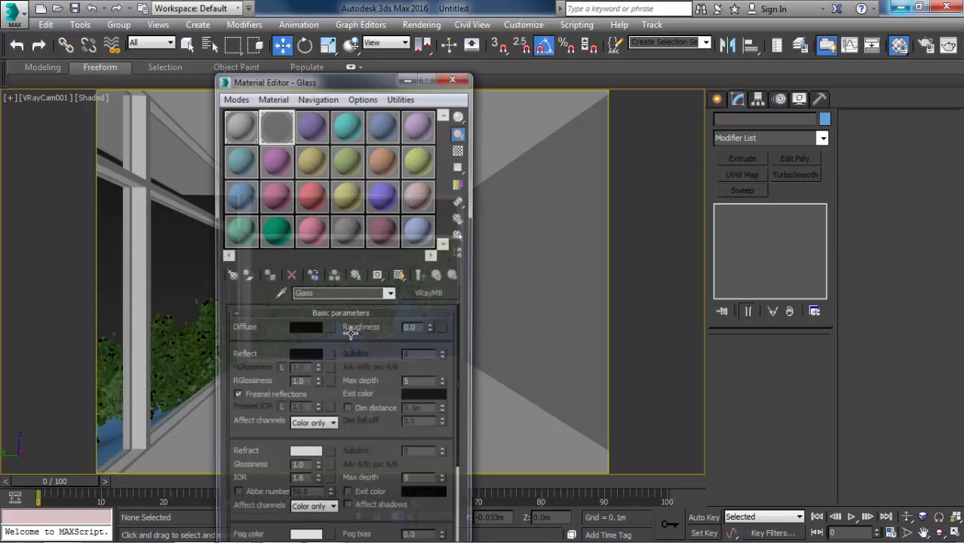
click(318, 139)
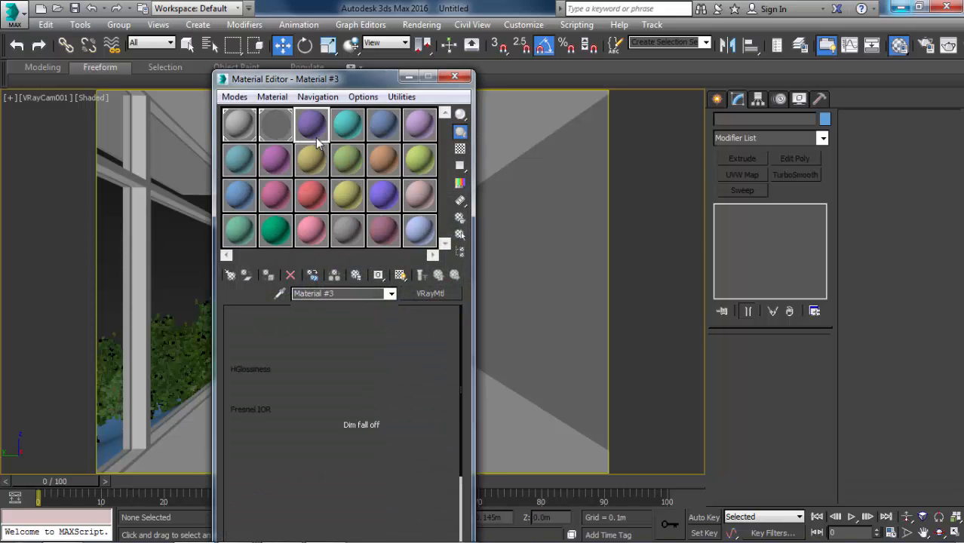
click(314, 293)
text(Floor)
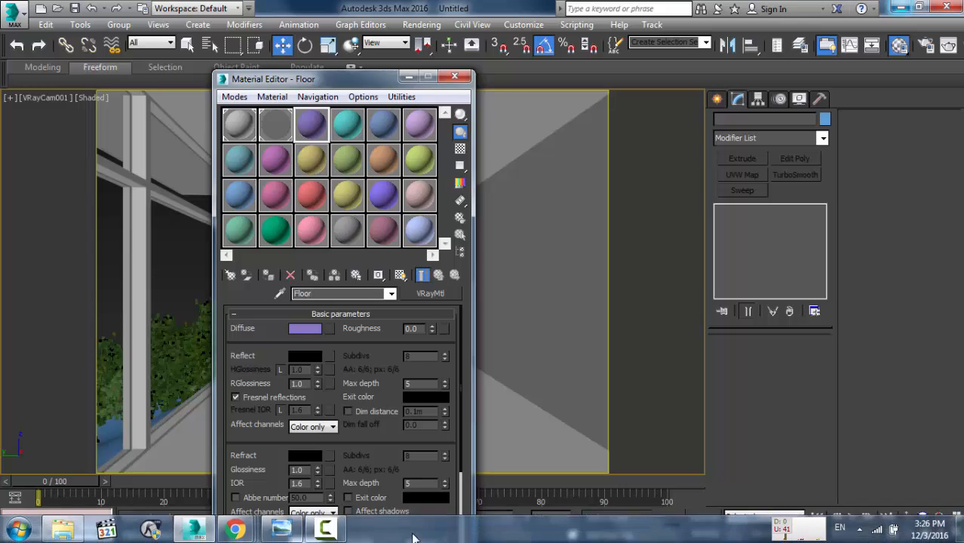
Assign a Mix map to the Floor material's diffuse channel.
click(331, 355)
click(747, 456)
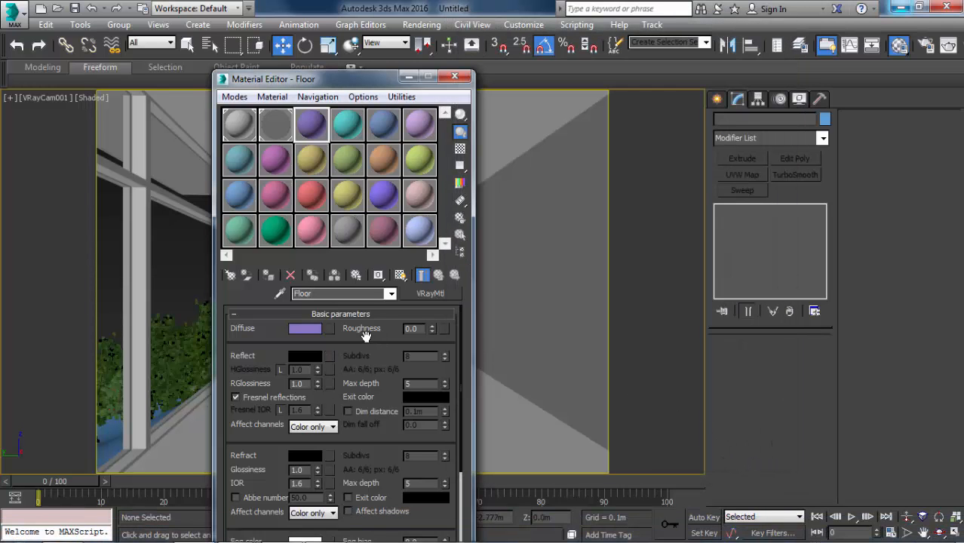
click(329, 328)
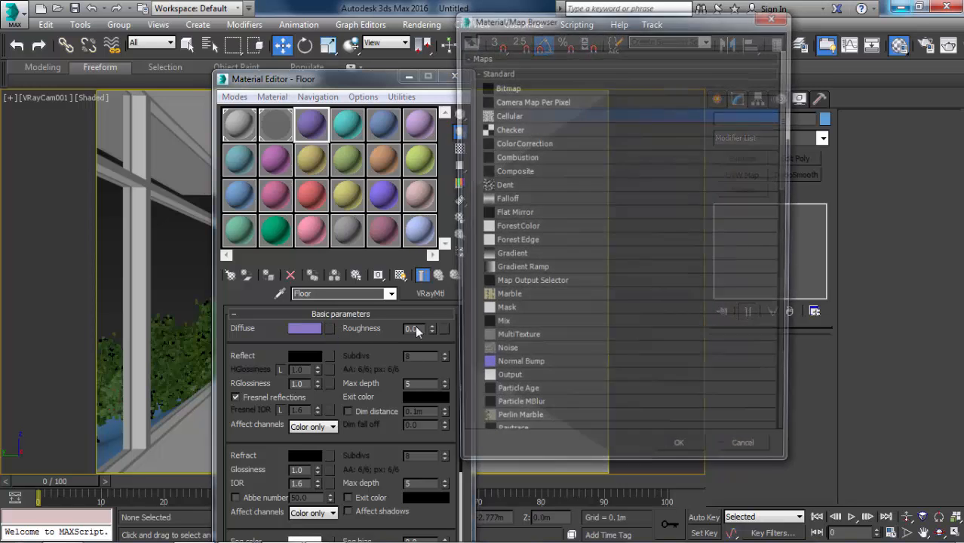
scroll(528, 181, down, 2)
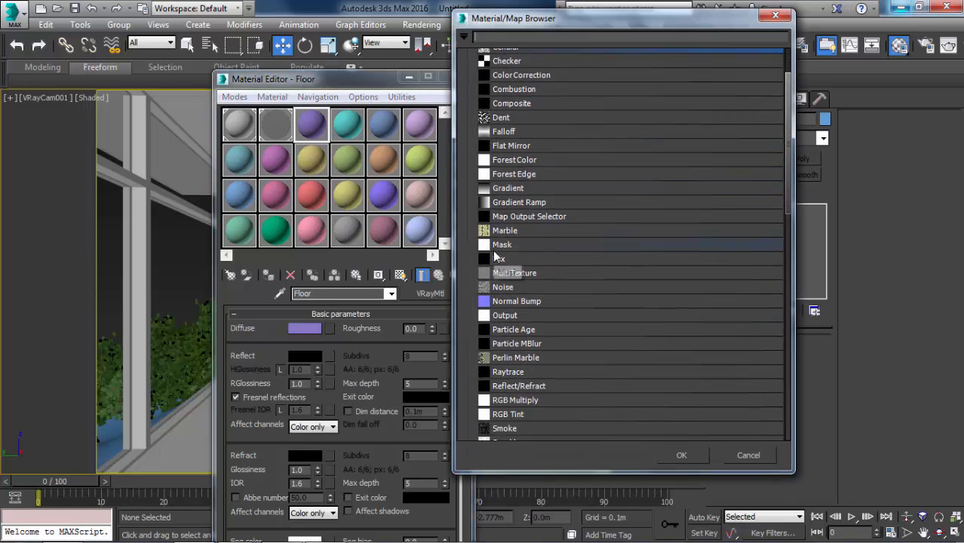
double_click(499, 275)
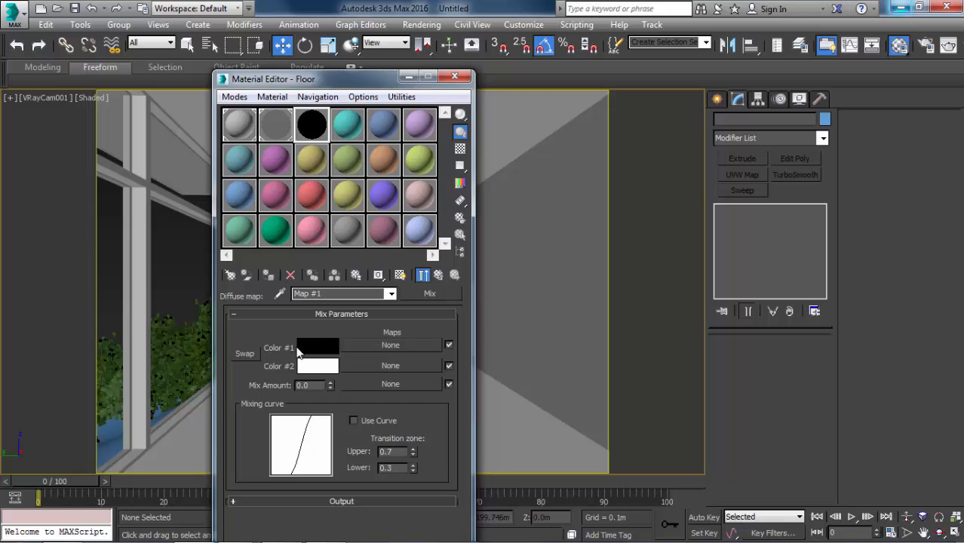
Assign a VRayColor map to the Mix map's Color #1.
click(394, 345)
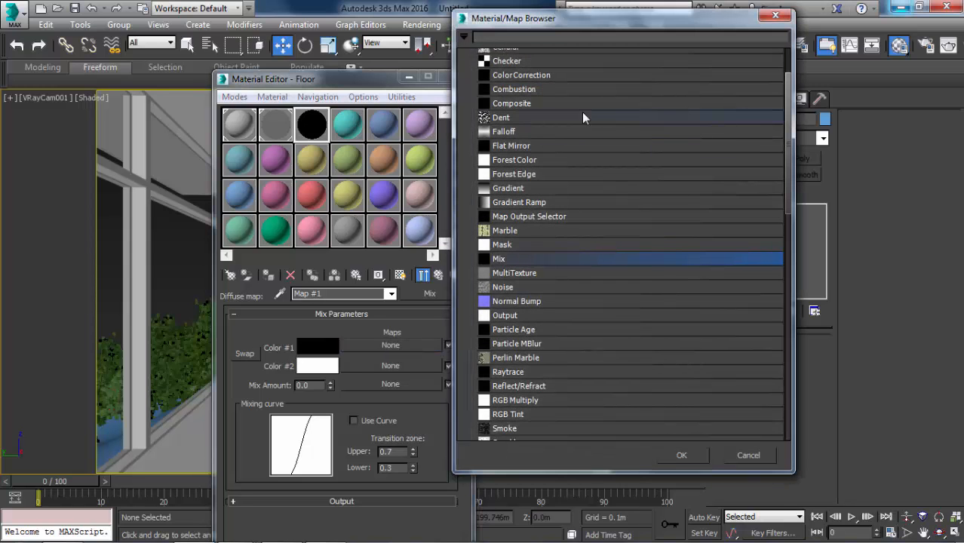
scroll(577, 121, up, 2)
scroll(575, 127, down, 8)
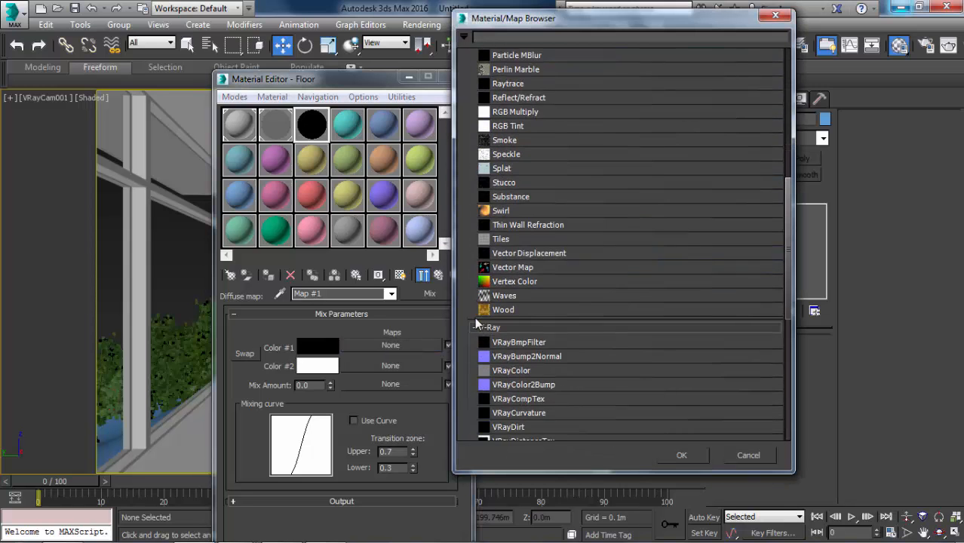
scroll(474, 316, down, 2)
double_click(512, 285)
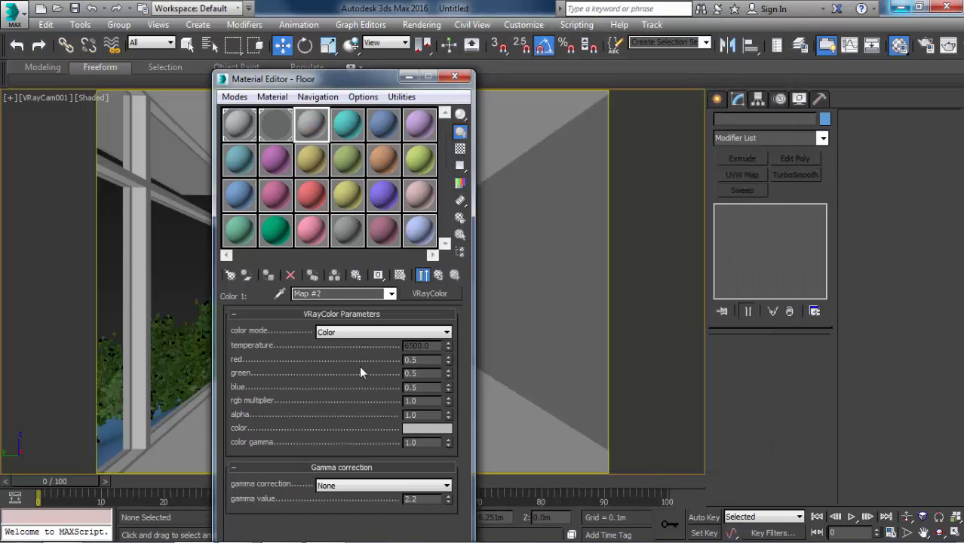
Set the VRayColor map's color to red 136, green 141 and blue 142.
click(427, 428)
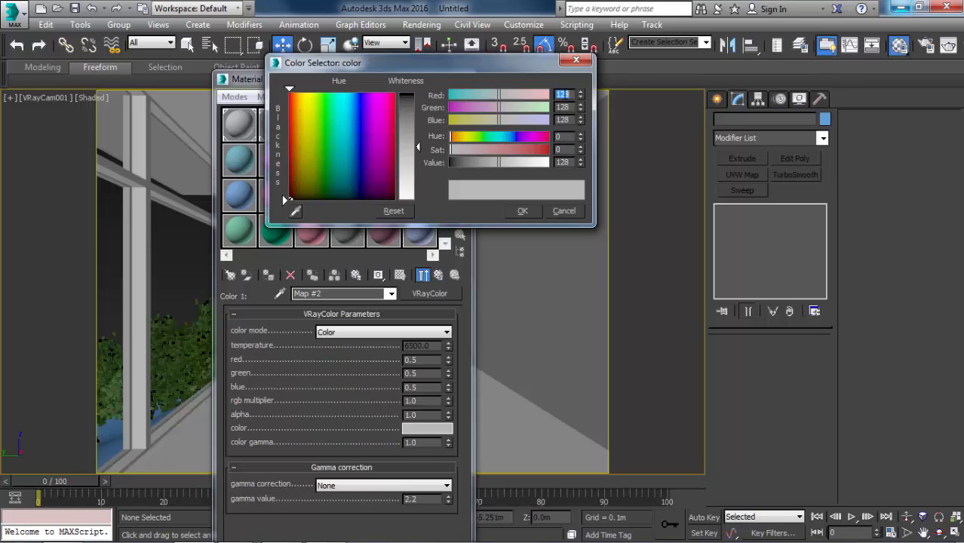
text(136)
key(Tab)
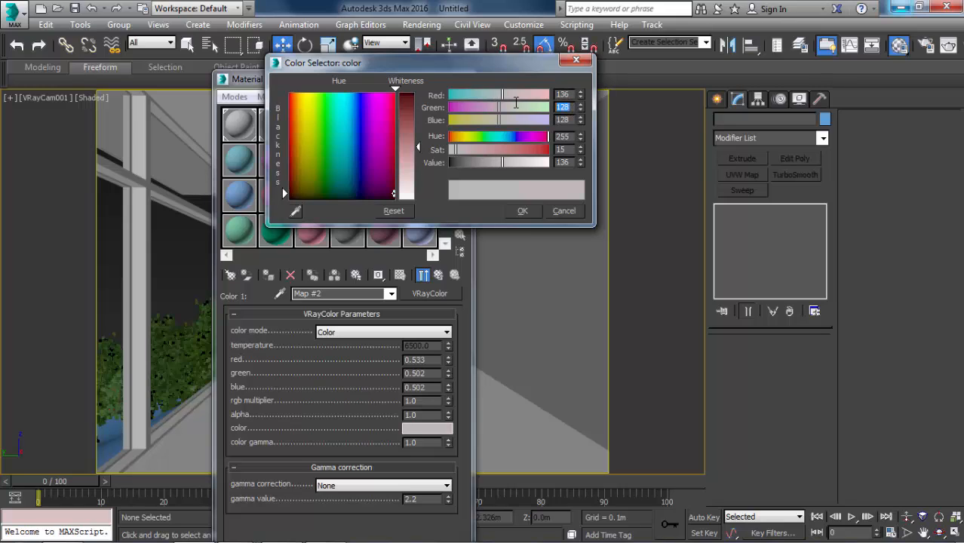
text(141)
key(Tab)
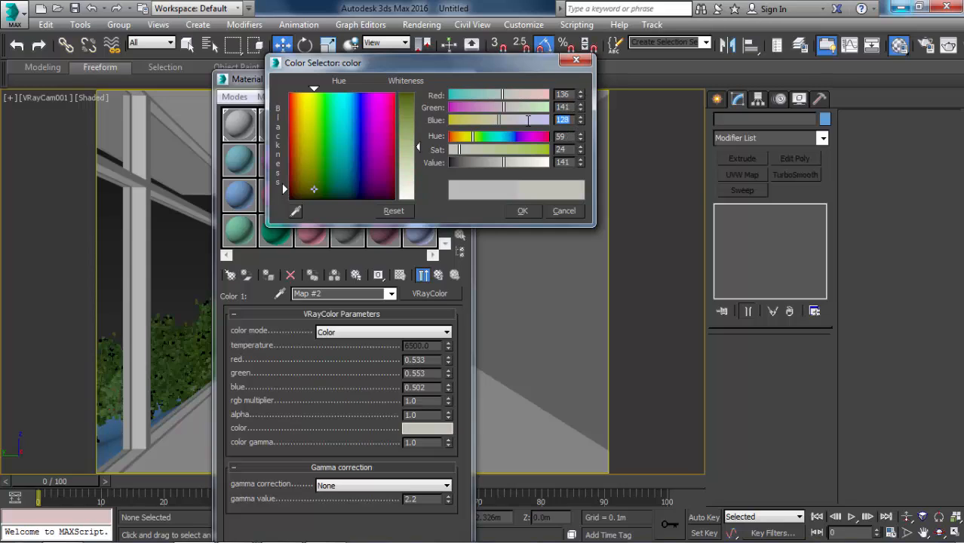
text(142)
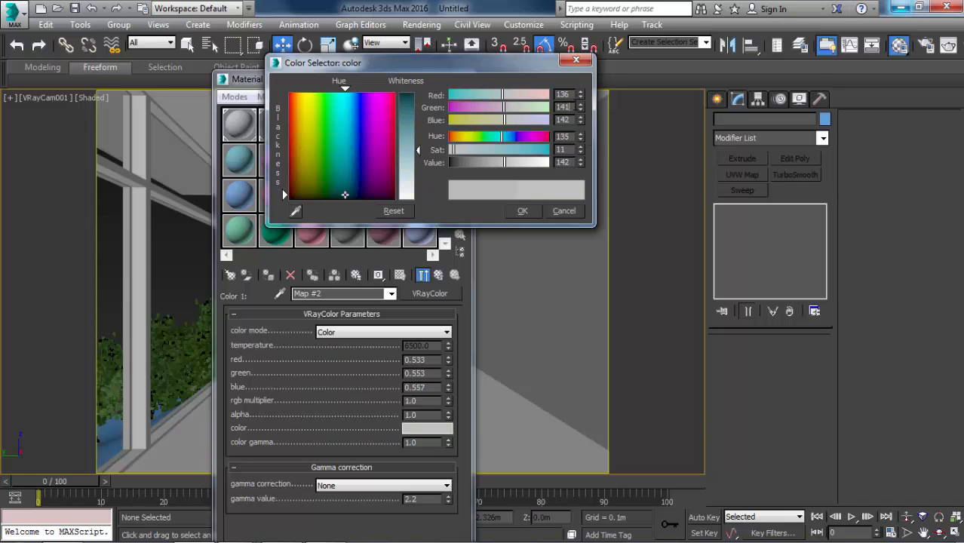
key(Return)
click(531, 208)
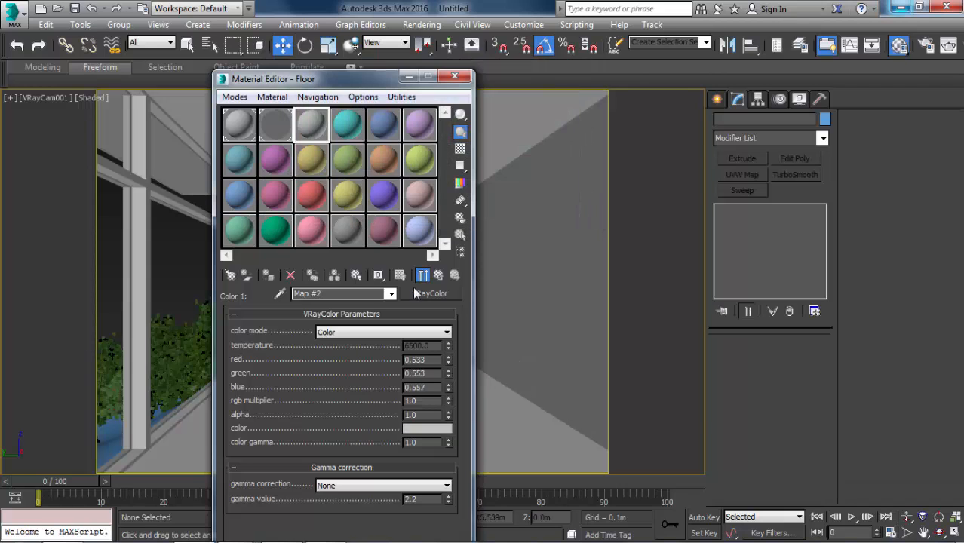
Copy the VRayColor map from Color #1 to Color #2 of the Mix map using the Copy method, and open the copy's parameters.
click(437, 275)
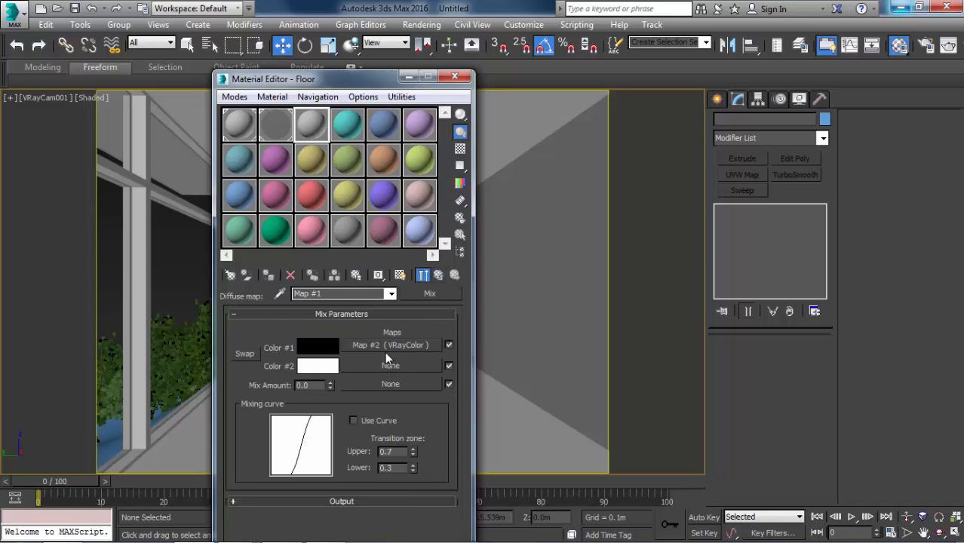
drag(387, 351, 399, 383)
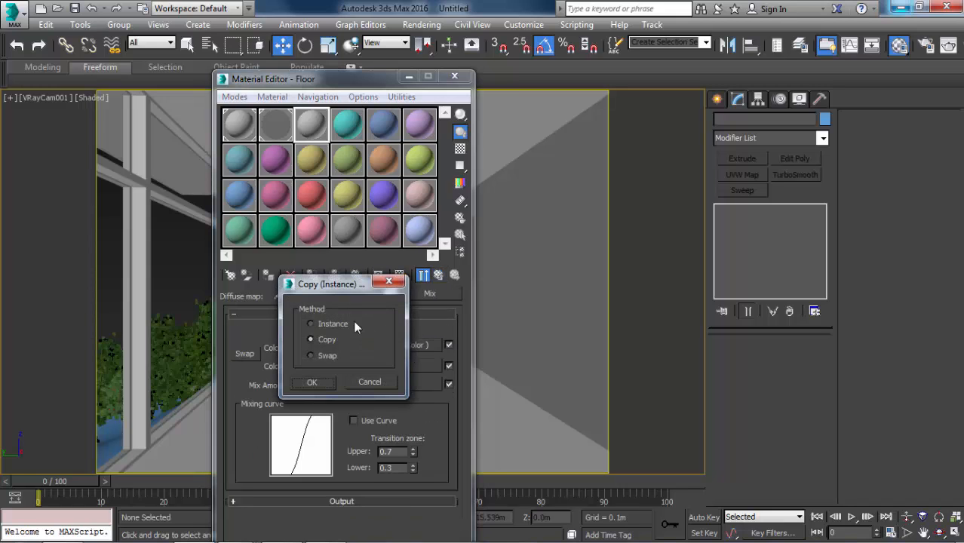
click(323, 381)
click(375, 365)
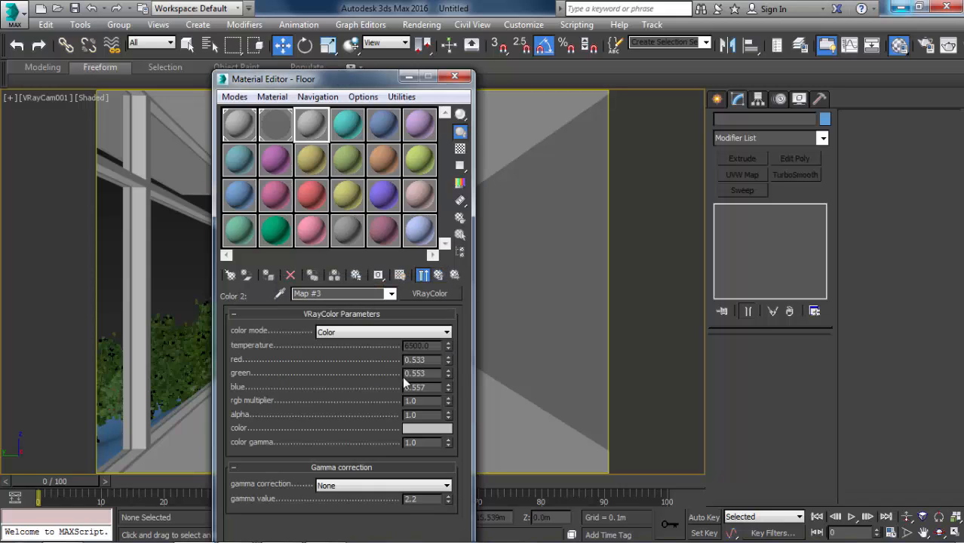
Set the Color #2 VRayColor map's color to red 107, green 115 and blue 111, and return to the Mix map.
click(424, 427)
text(107)
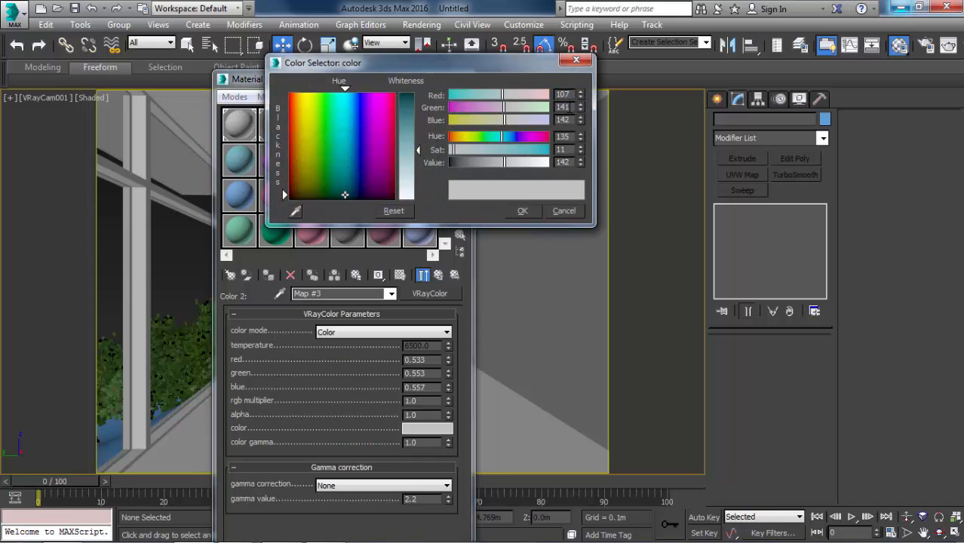
key(Tab)
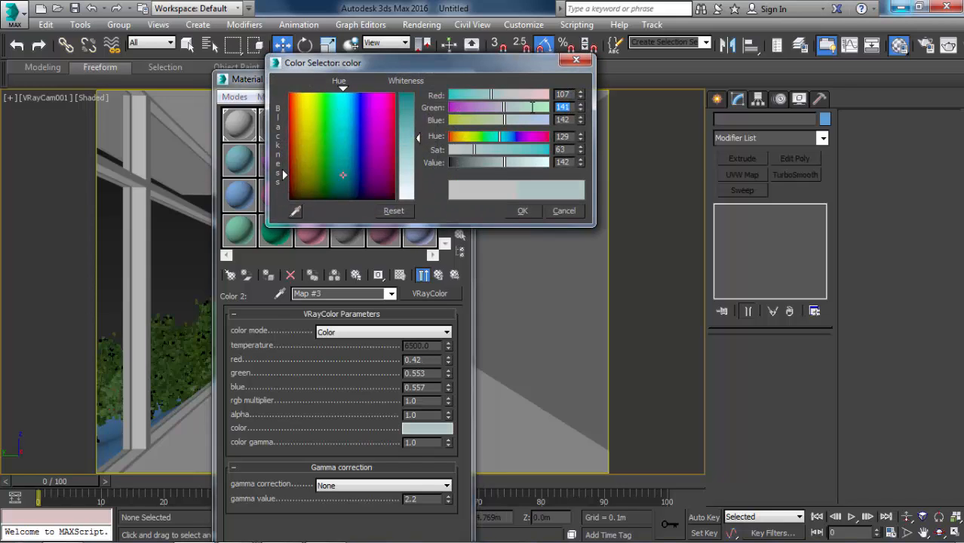
text(115)
key(Tab)
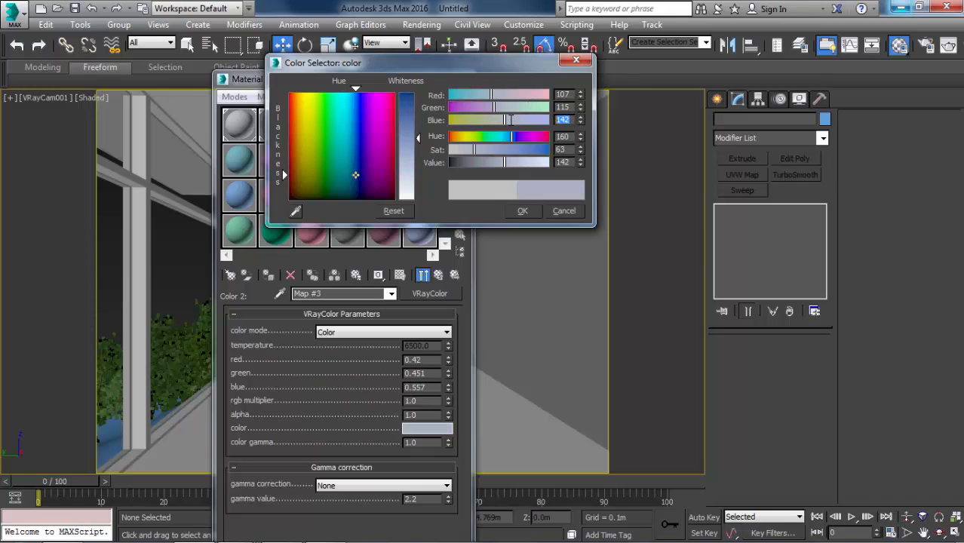
text(111)
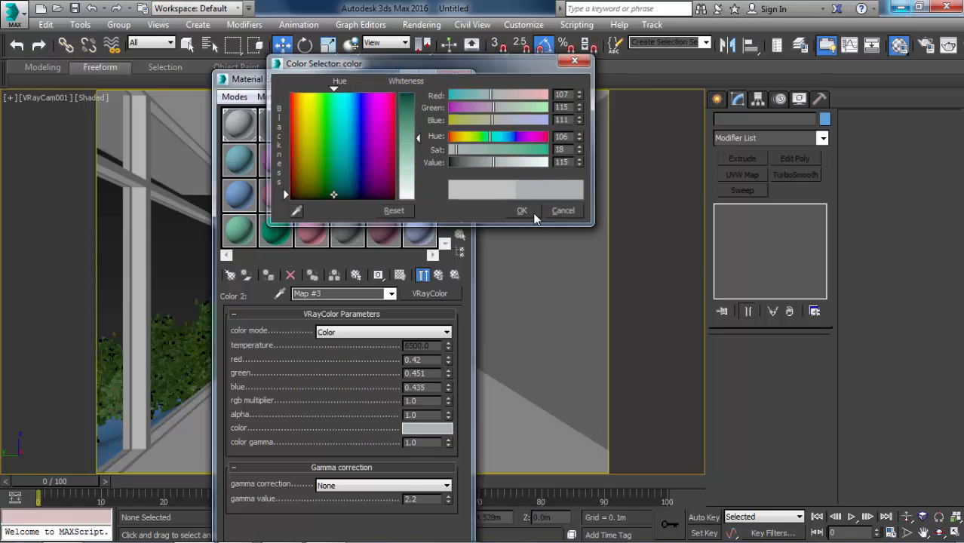
click(532, 212)
click(439, 275)
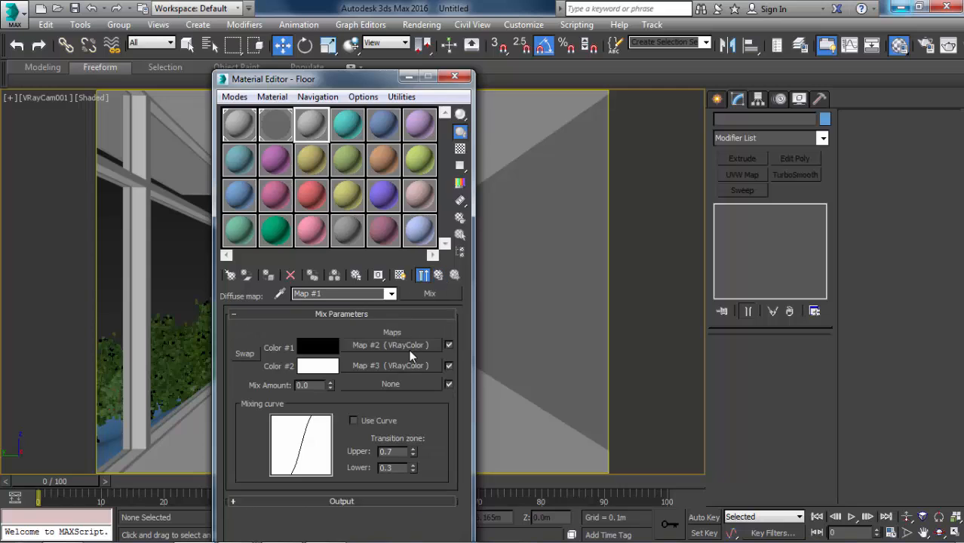
Assign a Cellular map to the Mix map's Mix Amount slot.
click(361, 385)
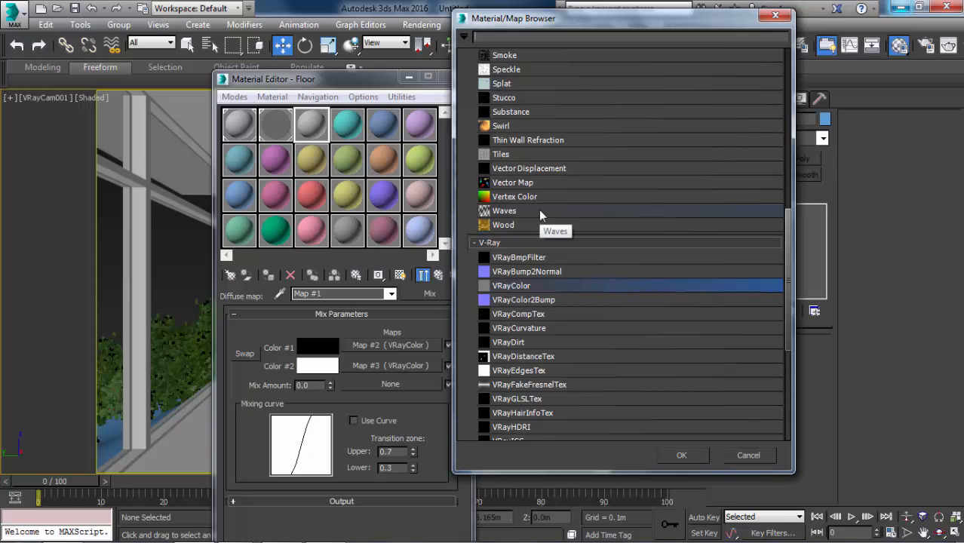
scroll(538, 210, up, 9)
scroll(526, 220, up, 3)
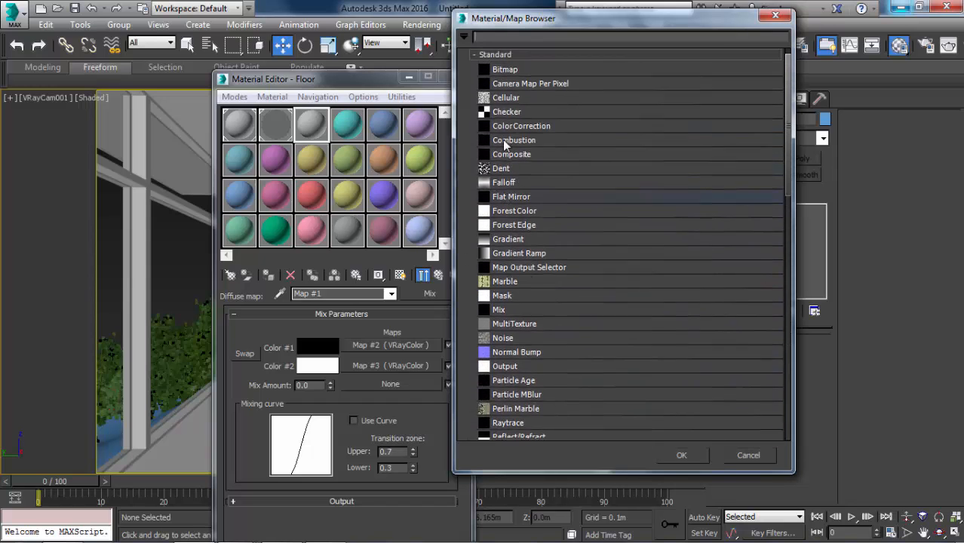
click(506, 120)
double_click(506, 120)
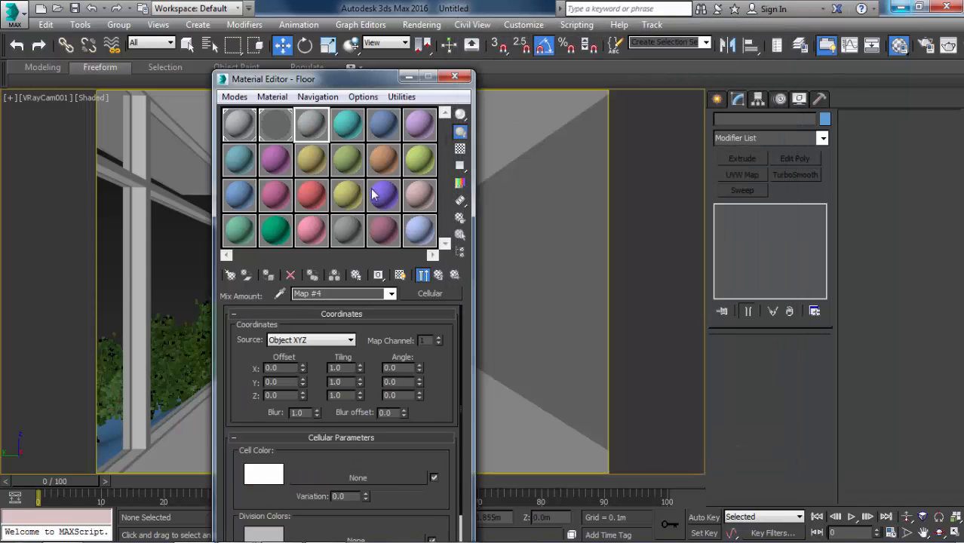
Show an enlarged preview of the Floor sample and set the Cellular map's cell size to 10.
drag(324, 79, 336, 11)
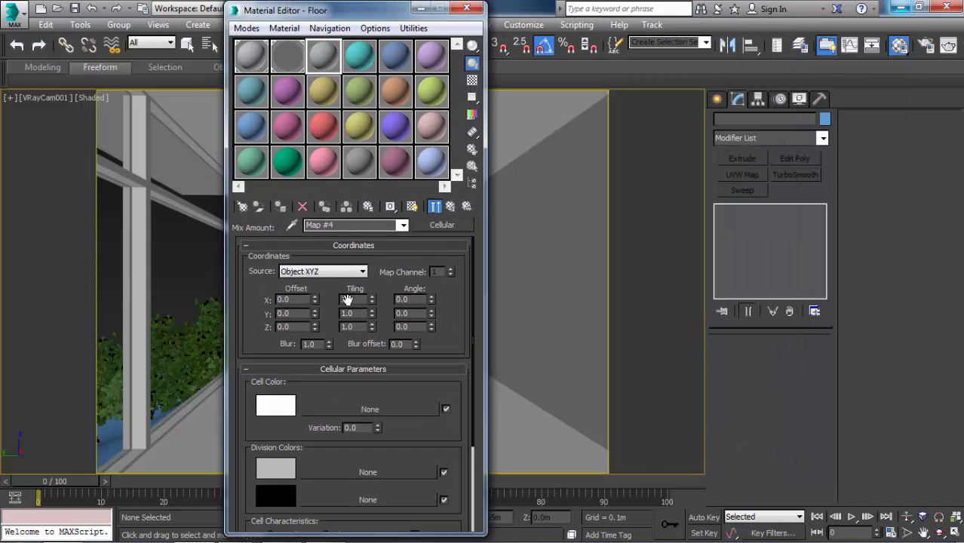
scroll(325, 380, down, 3)
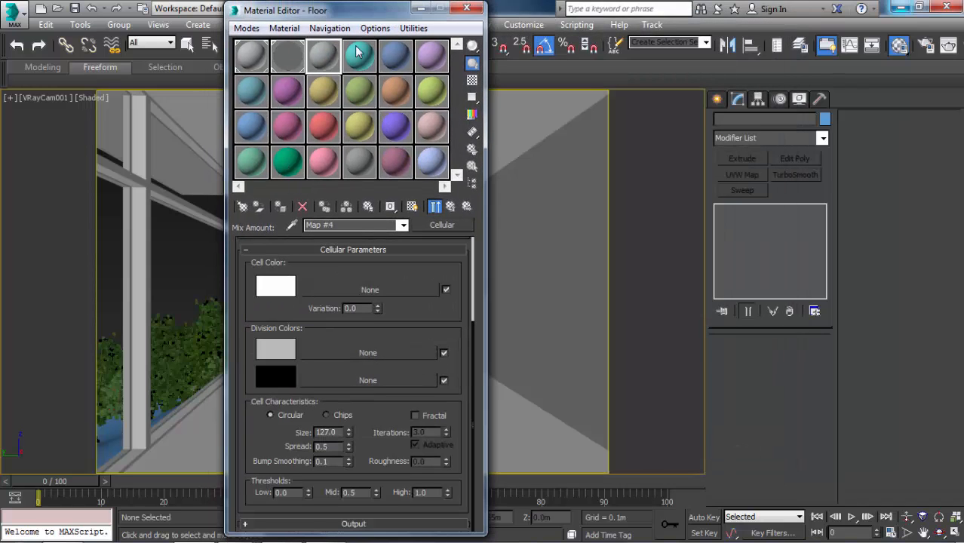
double_click(323, 55)
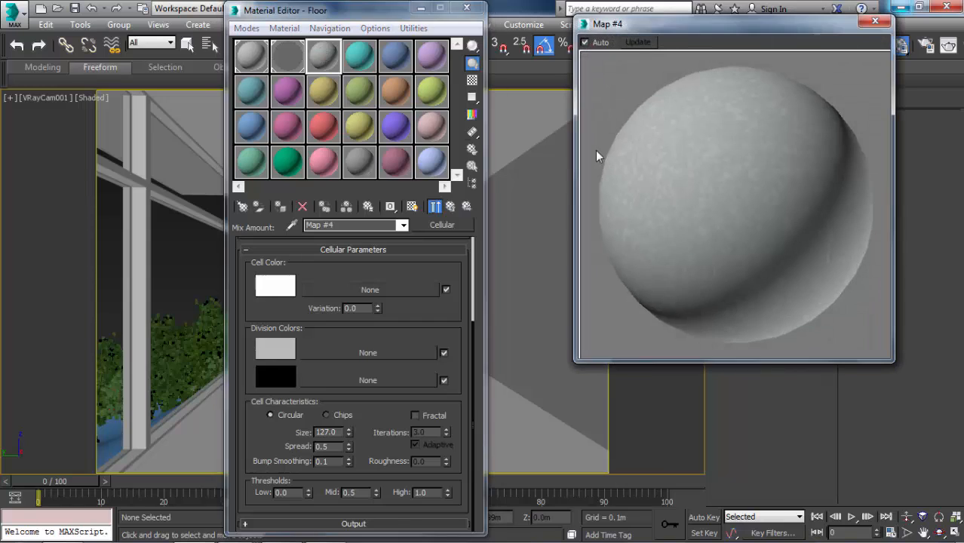
drag(348, 425, 429, 350)
double_click(325, 435)
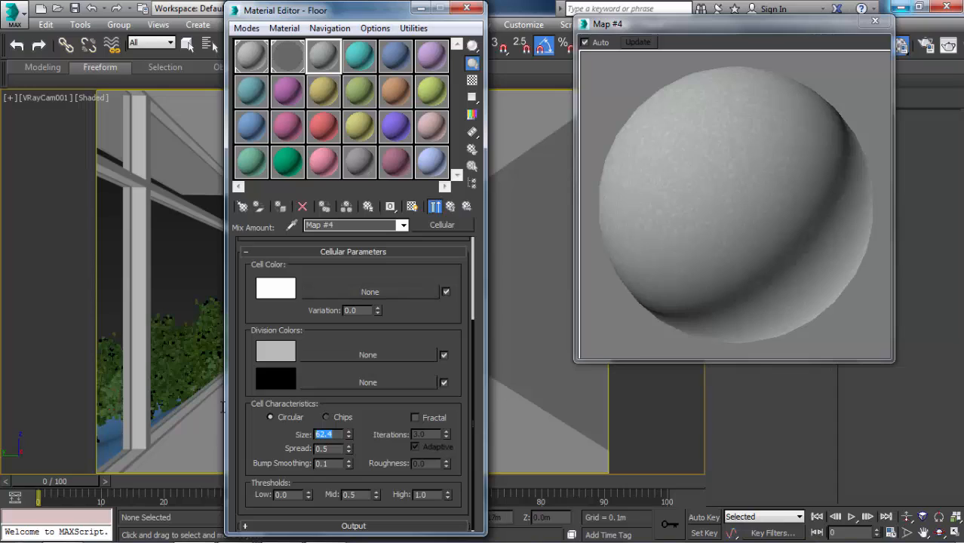
text(10)
key(Return)
Reopen the enlarged Floor preview, enable its checkered background, and go back up to the Floor material's basic parameters.
click(875, 20)
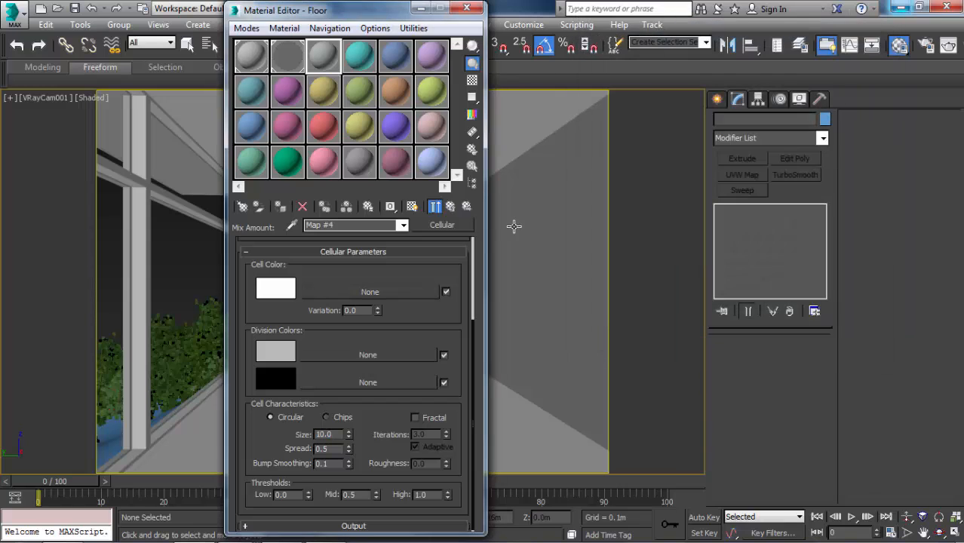
double_click(325, 66)
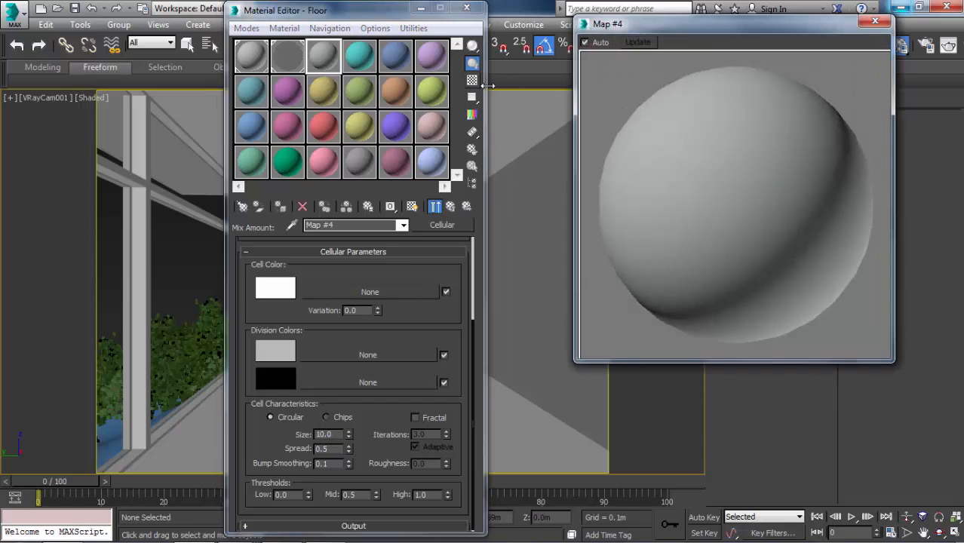
click(471, 80)
click(452, 206)
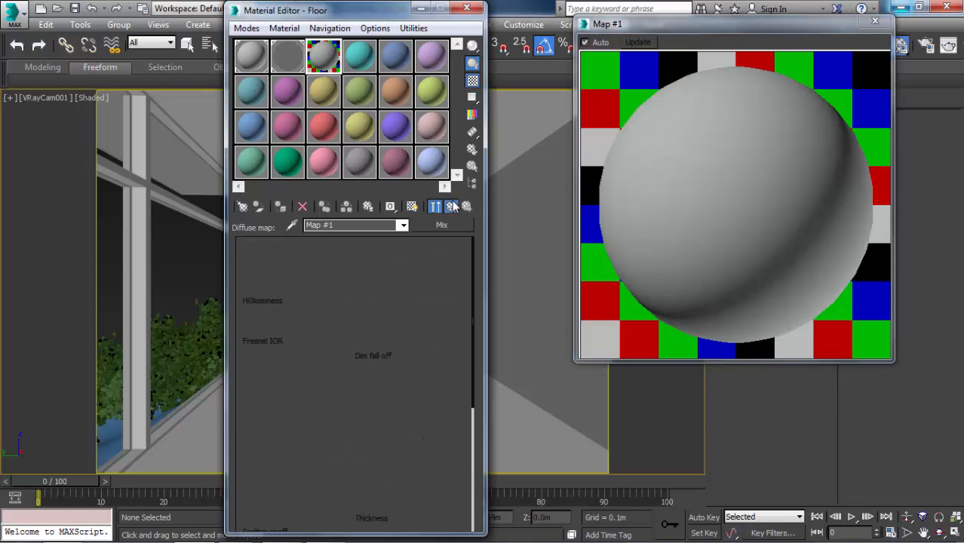
Set the Floor material's reflection color to gray 143.
click(312, 288)
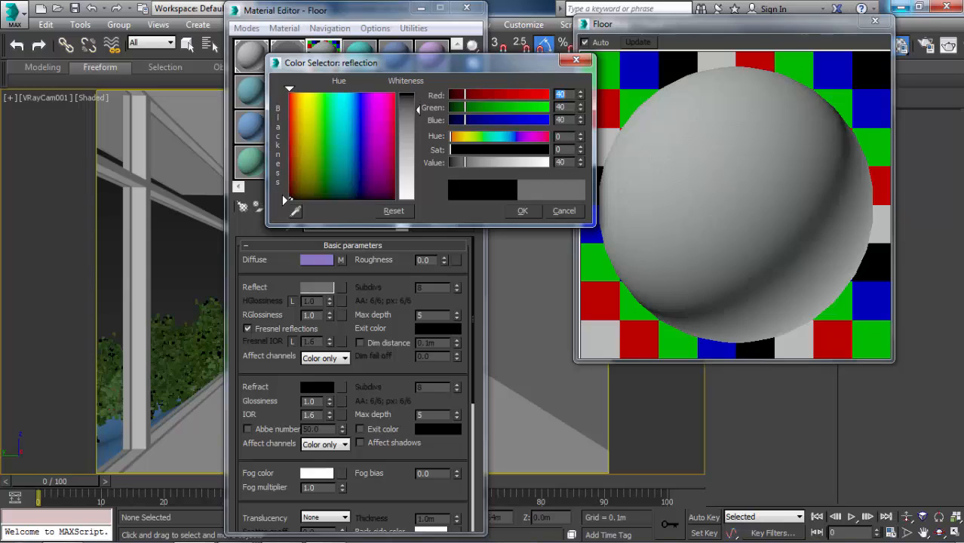
drag(418, 94, 418, 153)
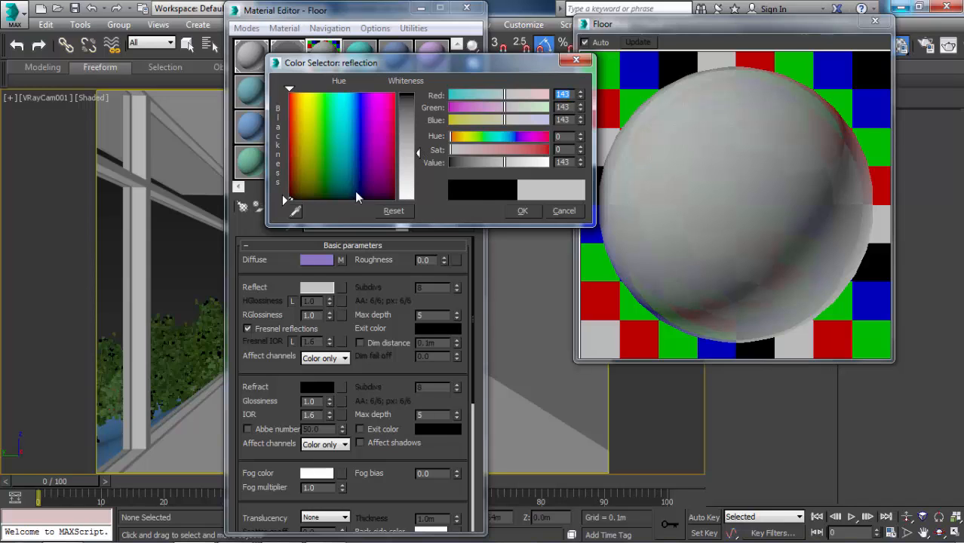
click(514, 210)
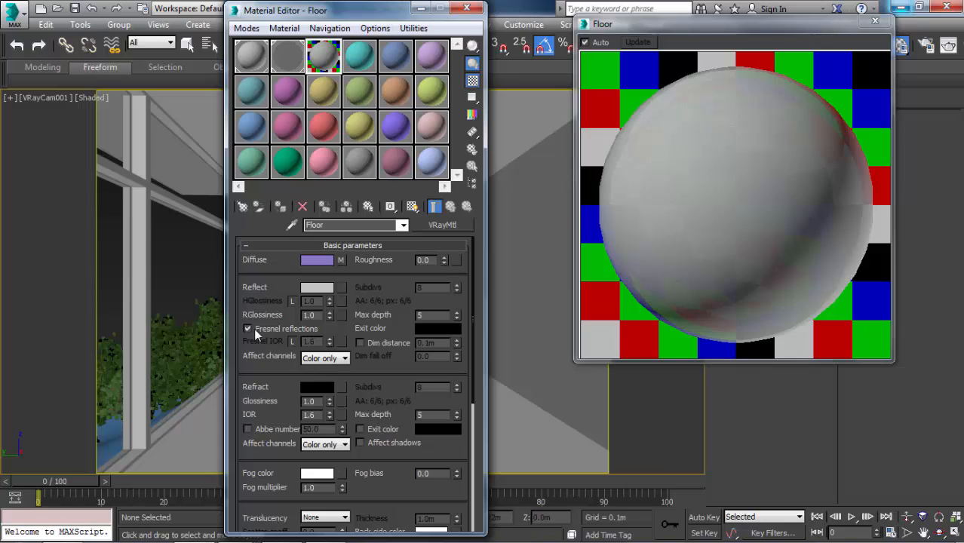
Unlock the Floor material's Fresnel IOR and set it to 3.
click(291, 342)
click(310, 342)
text(3)
key(Return)
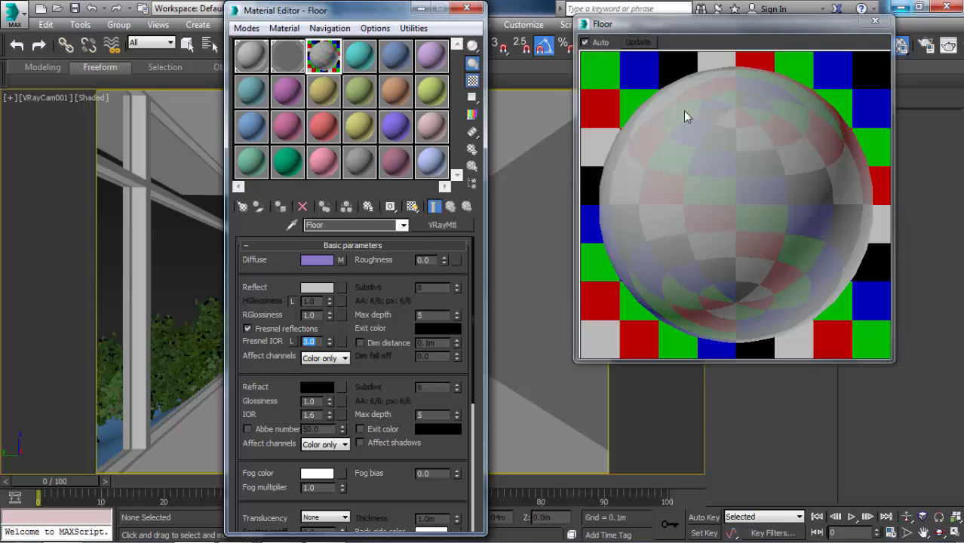
Set the Floor material's reflection glossiness to 0.85.
click(280, 345)
drag(321, 315, 281, 304)
text(0.9)
key(Return)
text(0.)
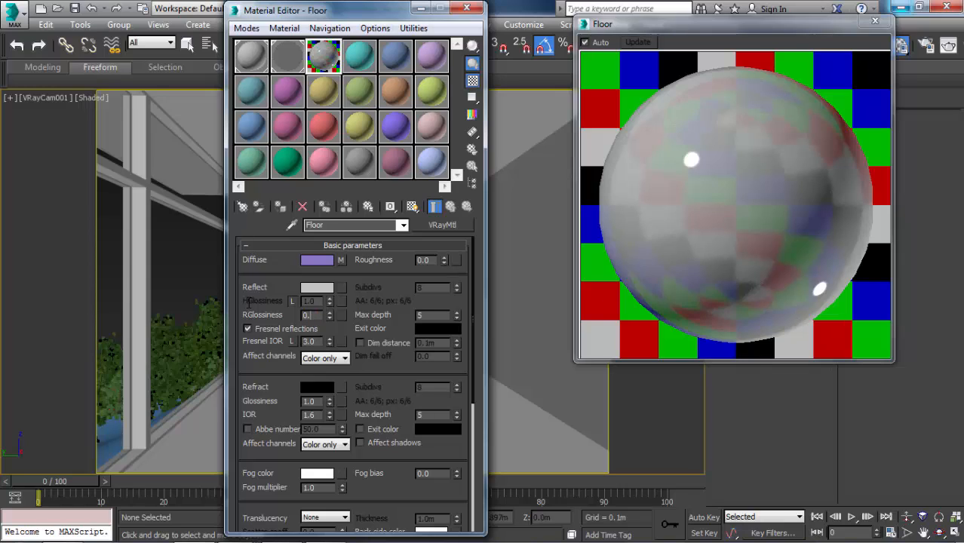
text(985)
key(Return)
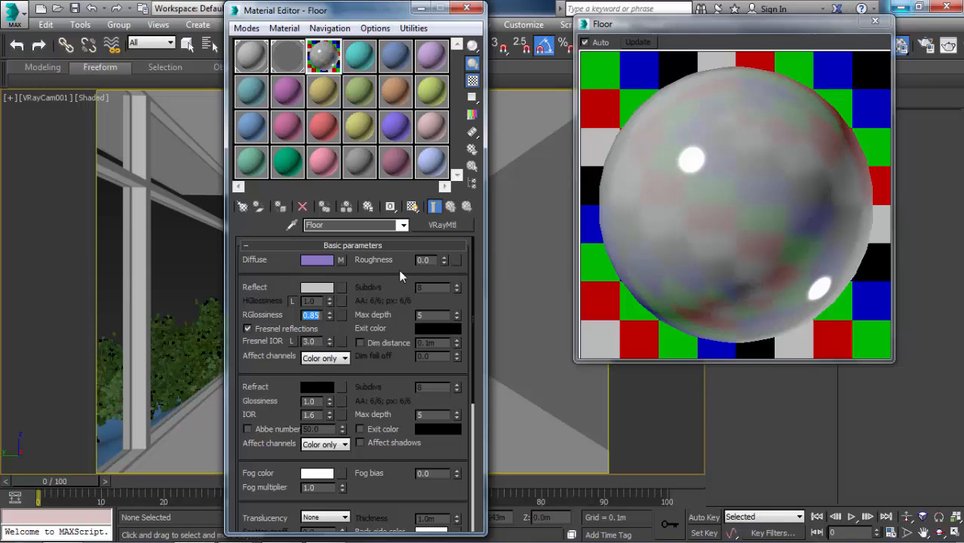
Display the Floor material's list of map slots.
scroll(397, 273, down, 8)
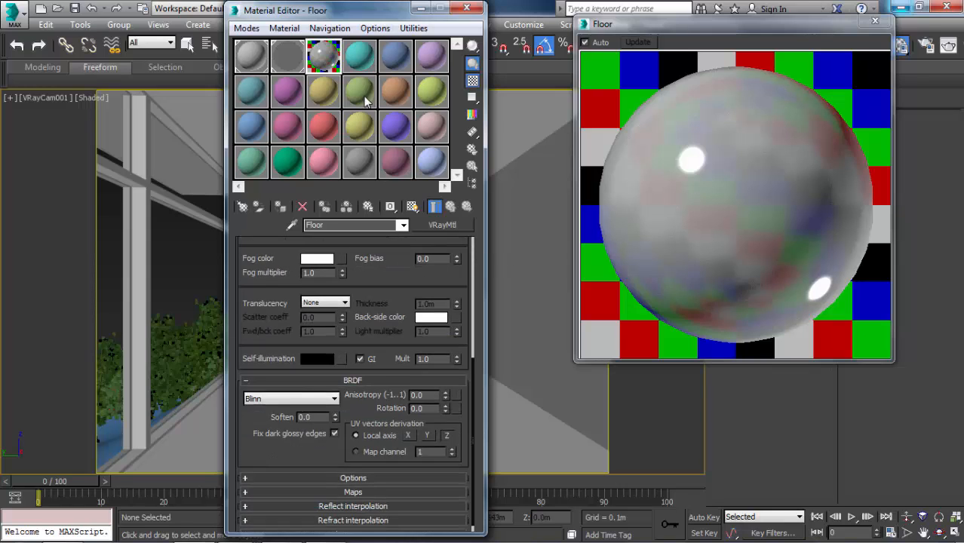
click(324, 482)
scroll(329, 447, down, 8)
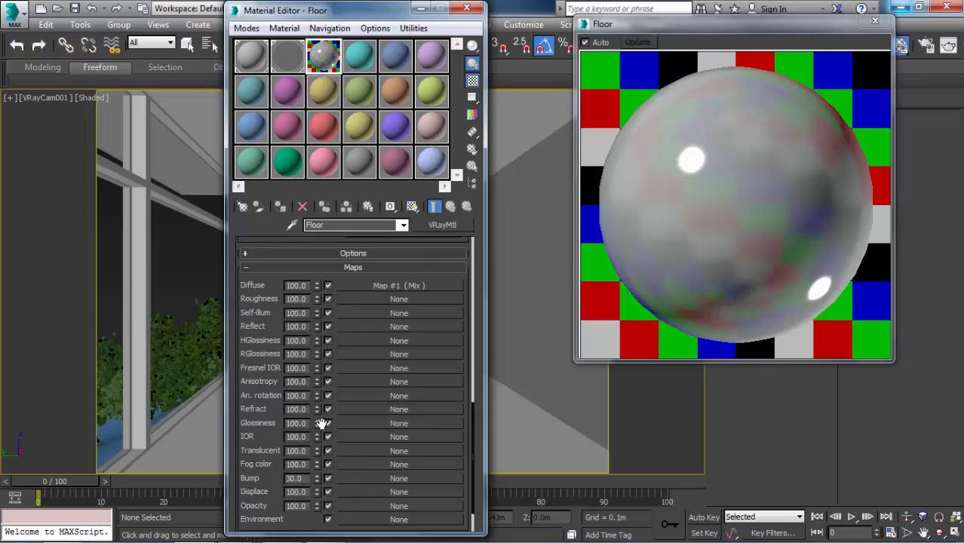
Switch to the reference render 6.jpg in Windows Photo Viewer, examine the floor's tile joints up close, and return to 3ds Max.
key(alt+Tab)
scroll(290, 408, up, 2)
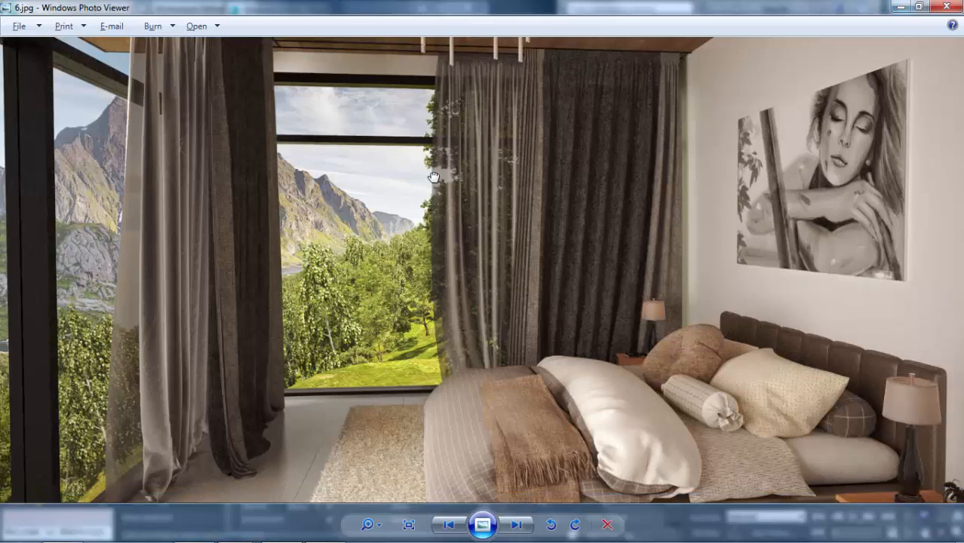
scroll(289, 408, up, 4)
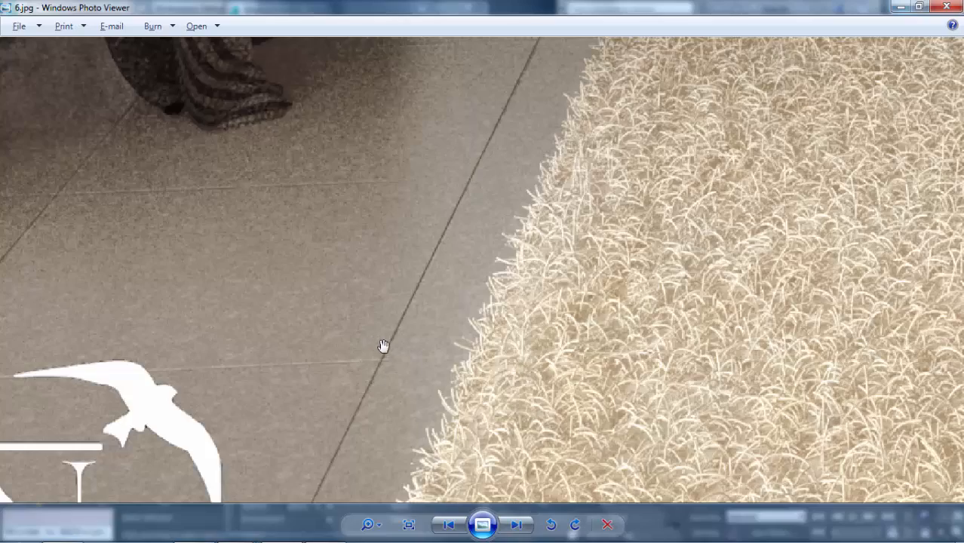
drag(68, 334, 386, 196)
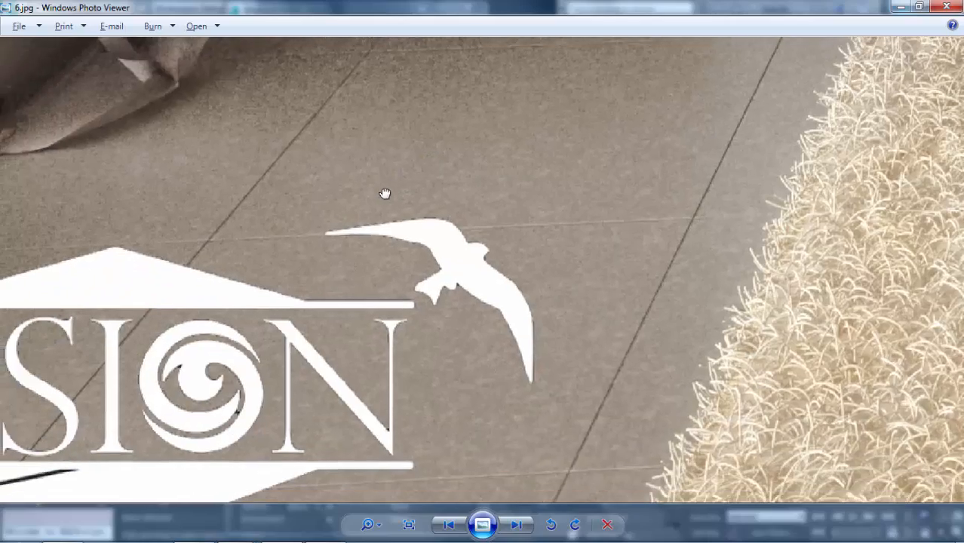
scroll(359, 222, down, 6)
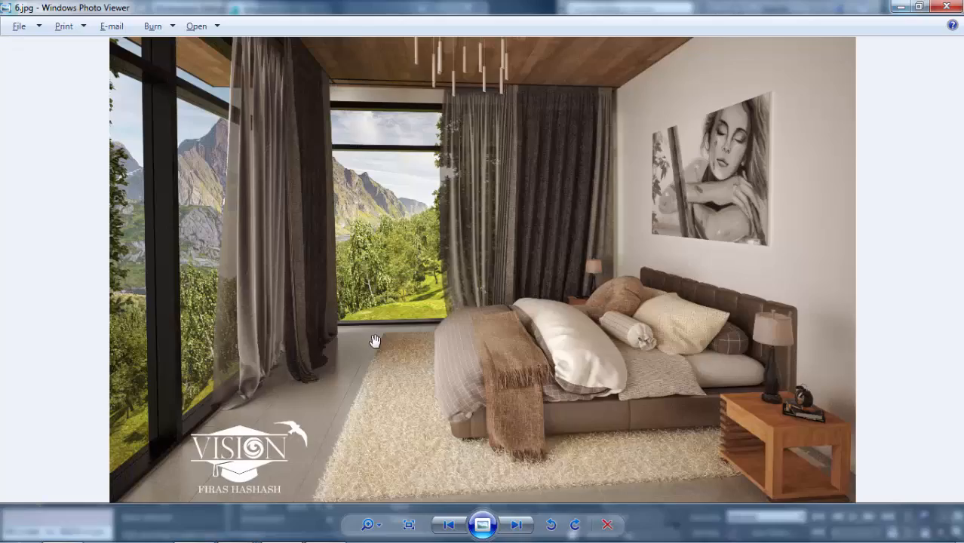
key(alt+Tab)
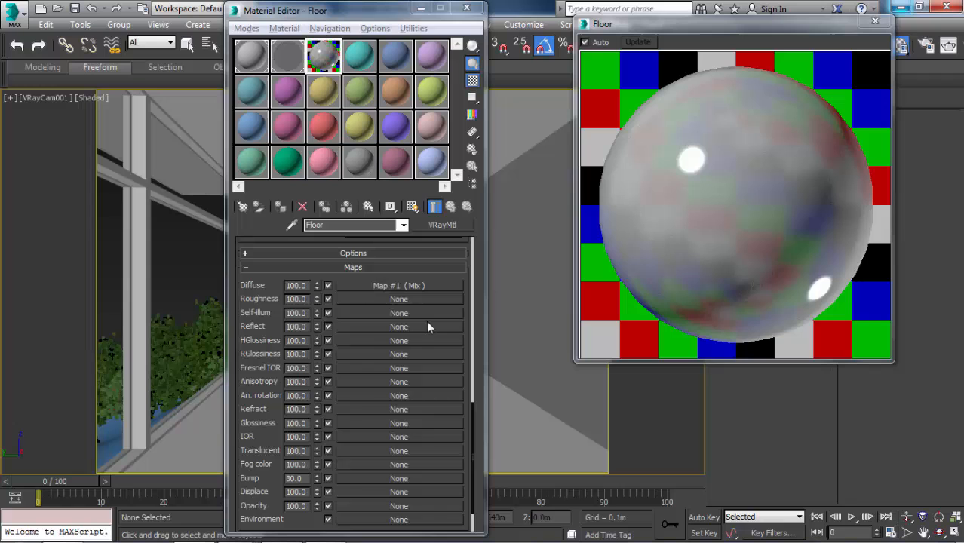
Assign a Tiles map to the Floor material's bump channel.
click(356, 475)
scroll(466, 180, down, 7)
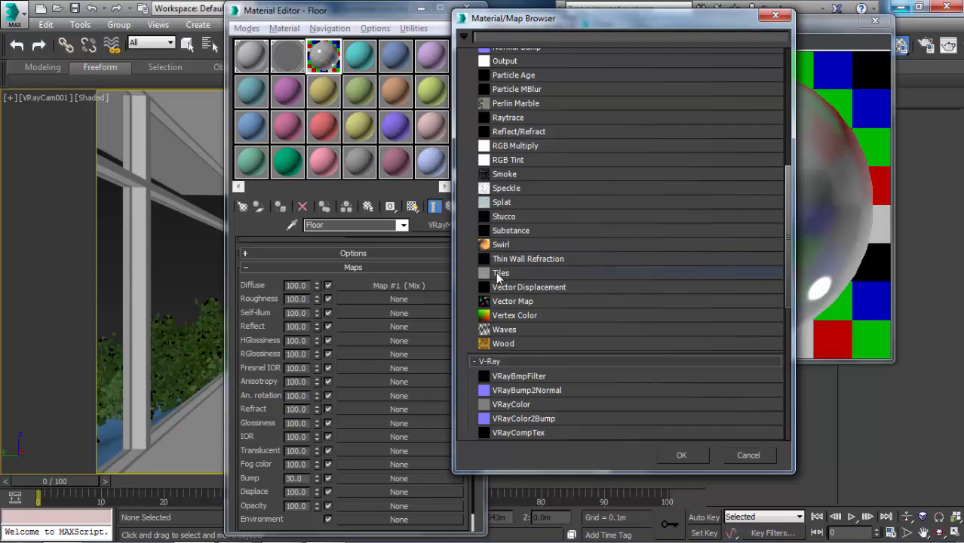
double_click(498, 275)
Set the Tiles map's tile texture color to white (255, 255, 255).
drag(312, 252, 287, 303)
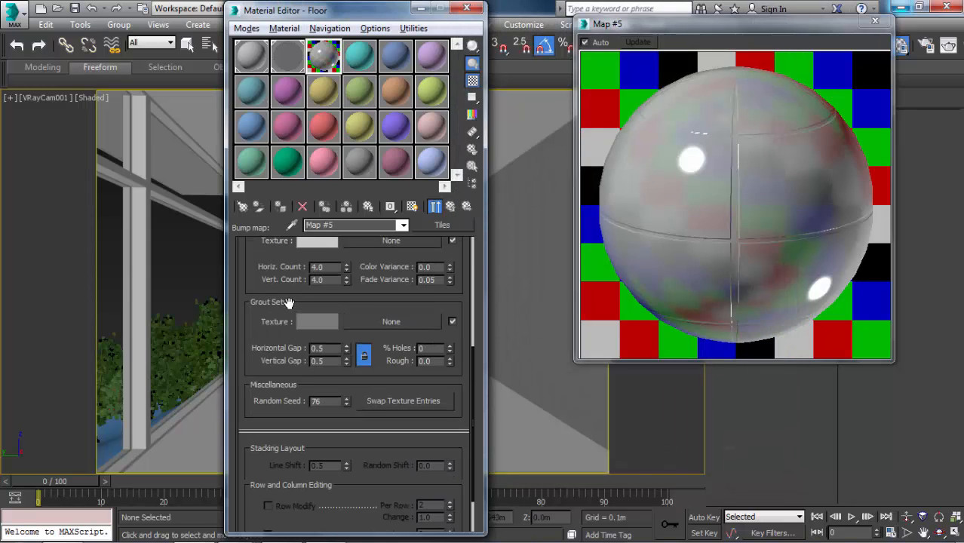
scroll(288, 303, up, 1)
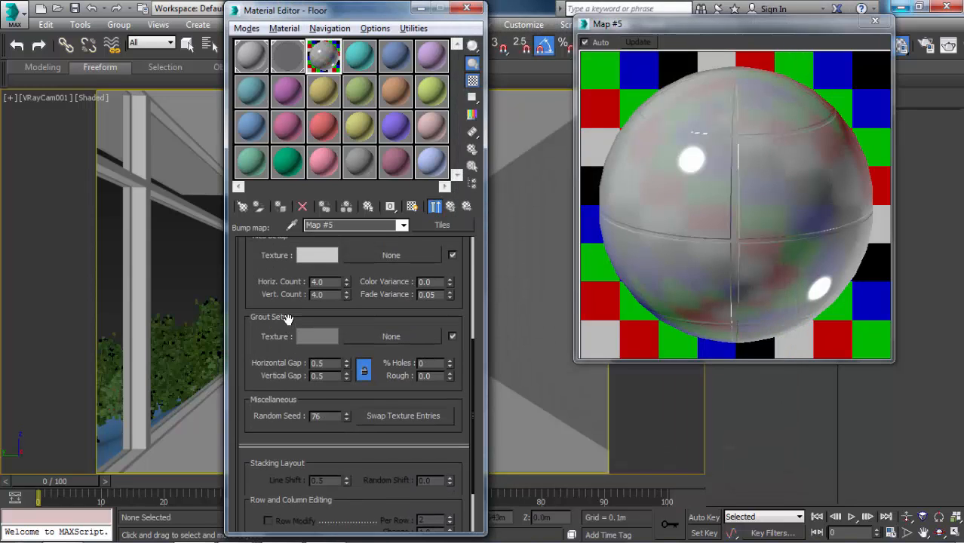
drag(275, 257, 309, 282)
click(309, 281)
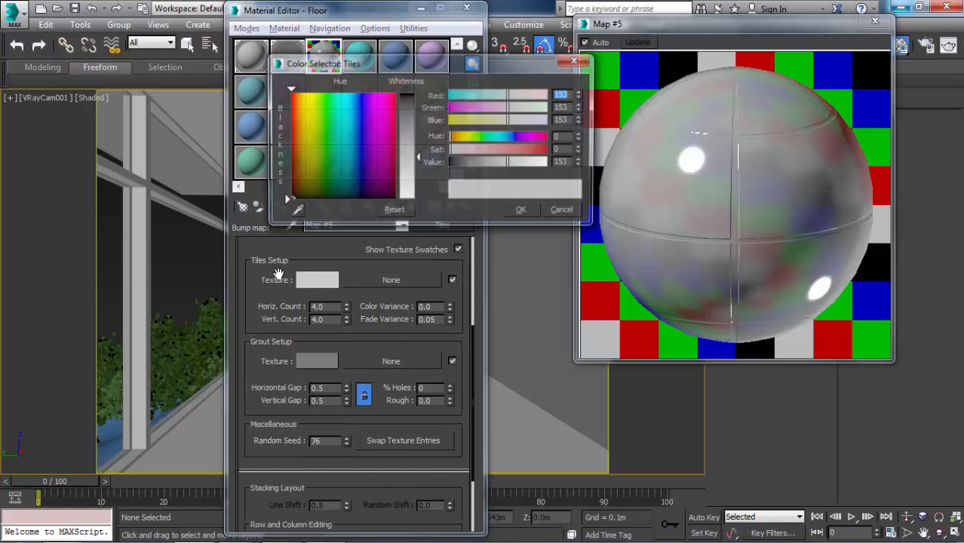
drag(417, 156, 418, 200)
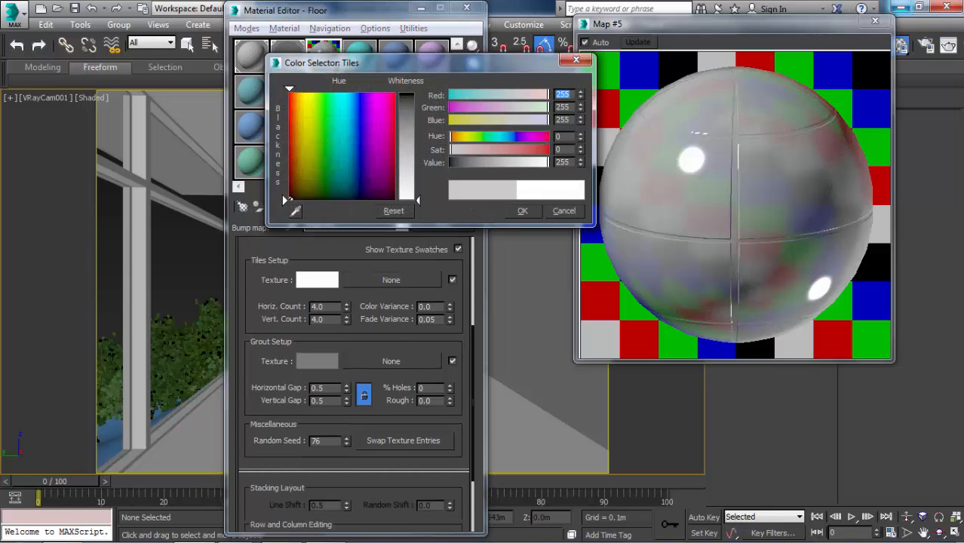
click(520, 211)
Set the Tiles map's grout color to black (0, 0, 0).
click(316, 362)
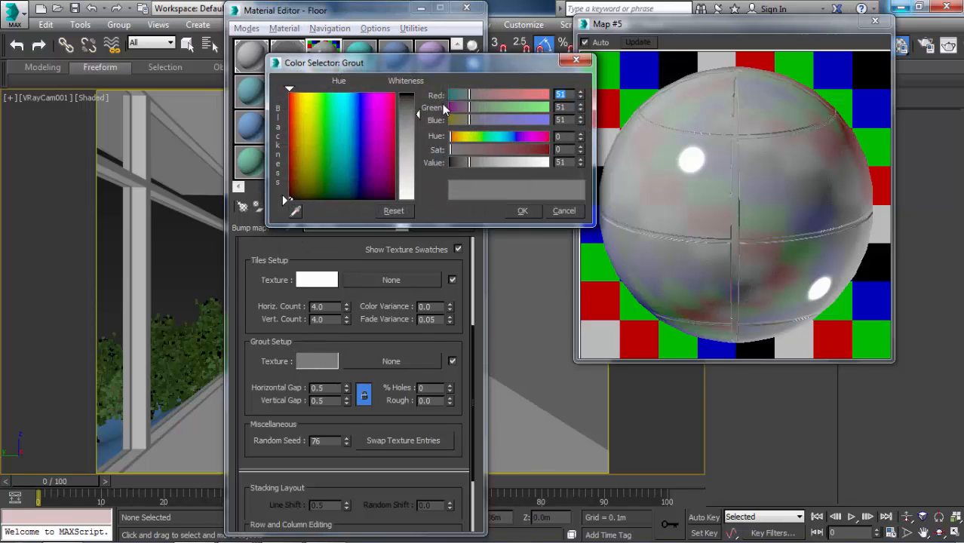
drag(418, 115, 419, 92)
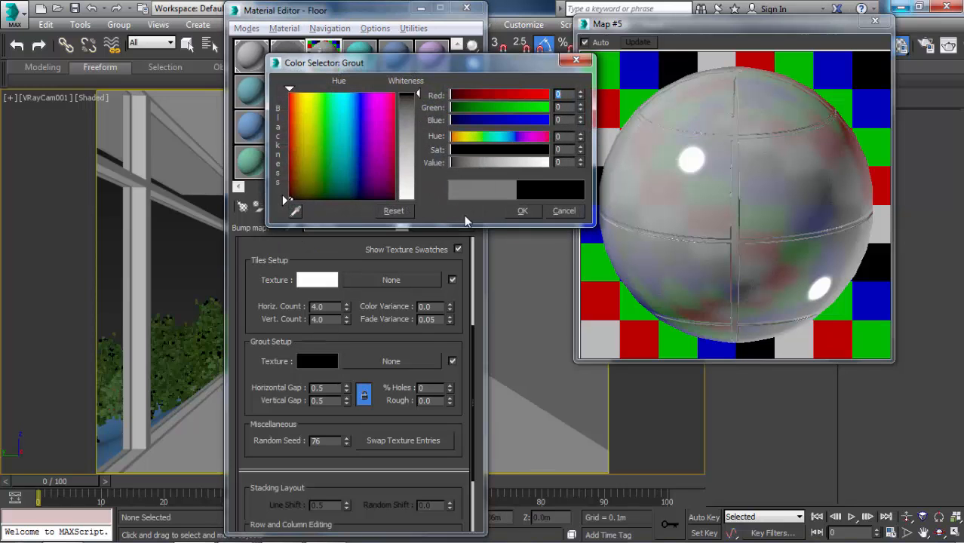
click(517, 212)
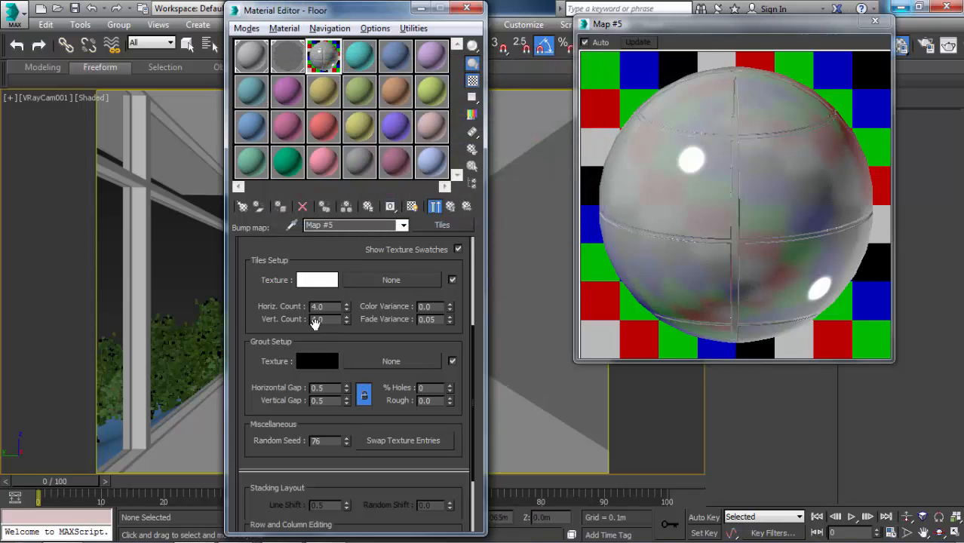
scroll(307, 324, up, 5)
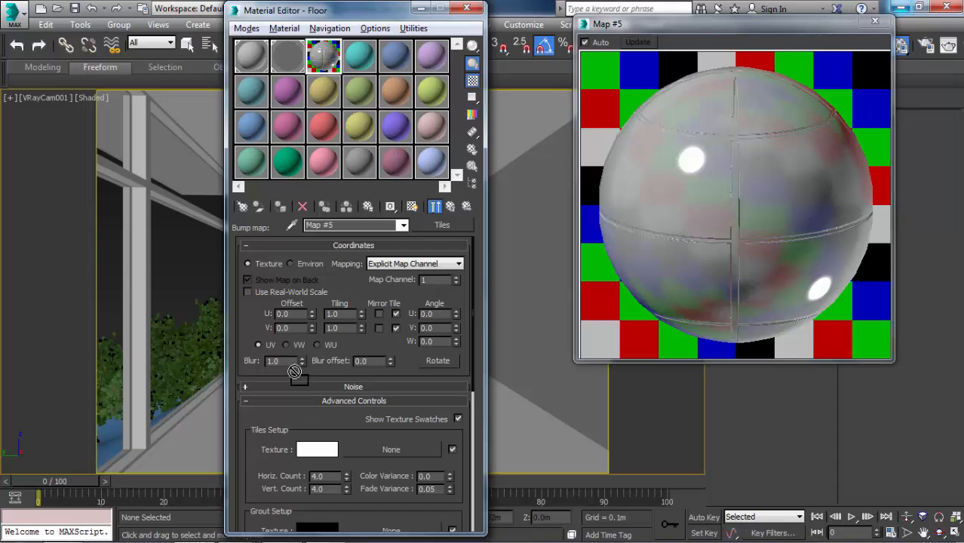
click(310, 448)
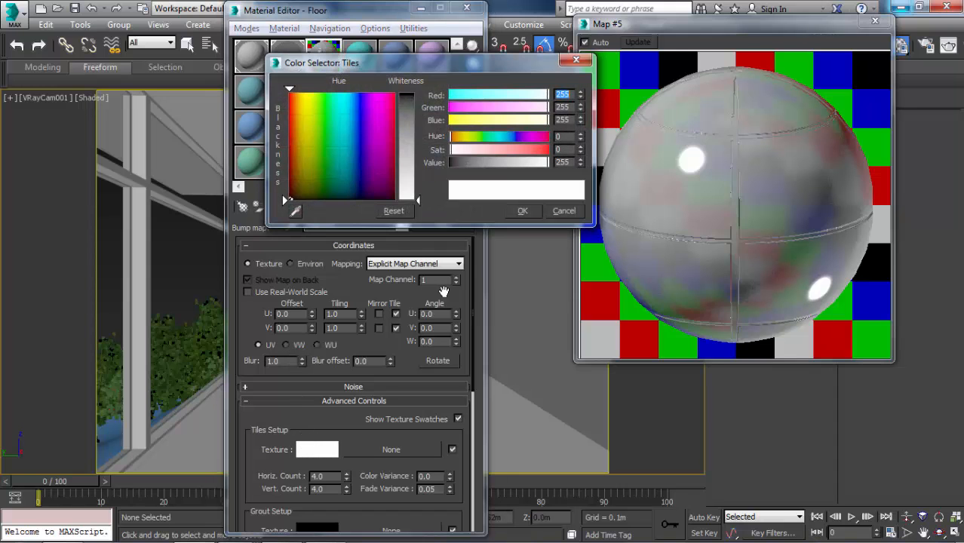
click(563, 211)
Set the Tiles map's horizontal and vertical counts to 1 and both grout gaps to 0.1.
scroll(316, 407, down, 4)
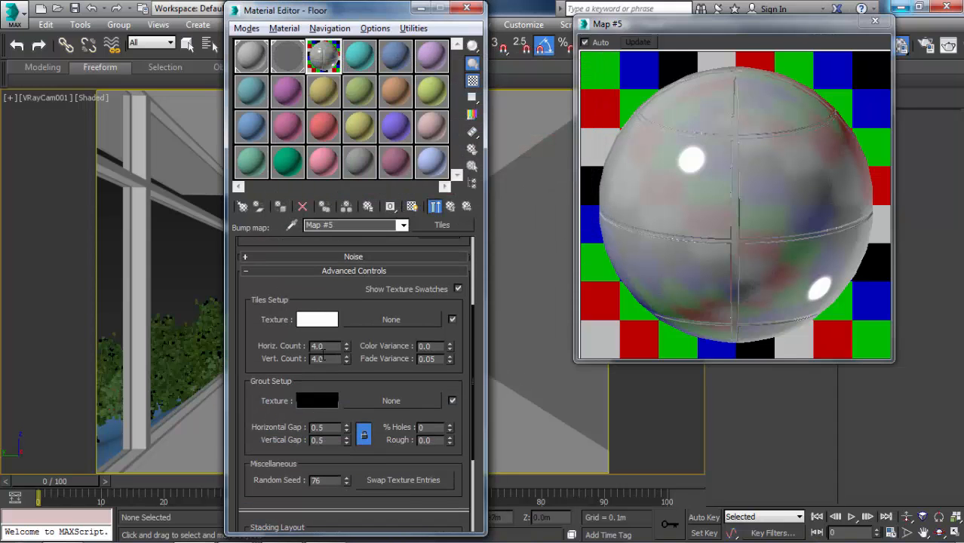
drag(324, 347, 267, 340)
text(1)
key(Tab)
text(1)
key(Tab)
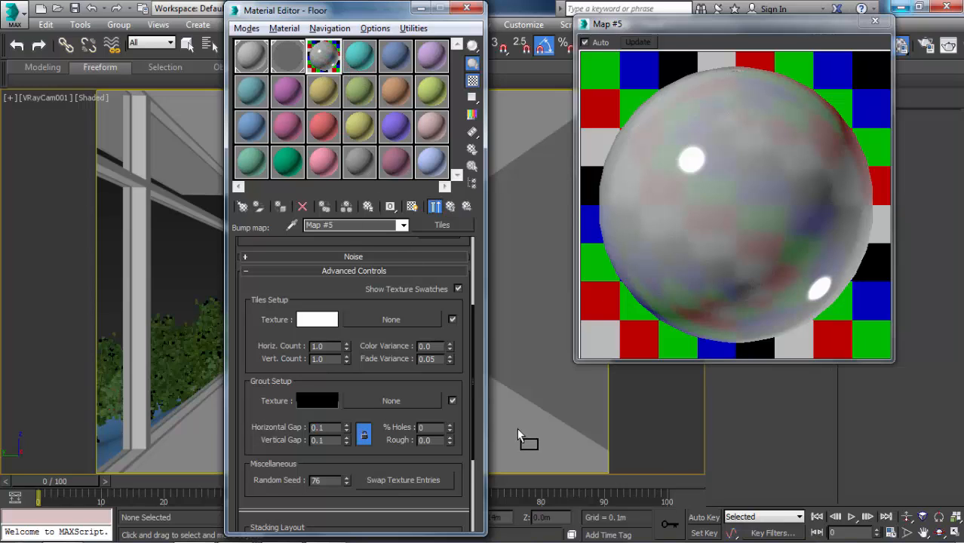
Show the Tiles map shaded in the viewport and frame the selected floor slab in the top view.
click(411, 208)
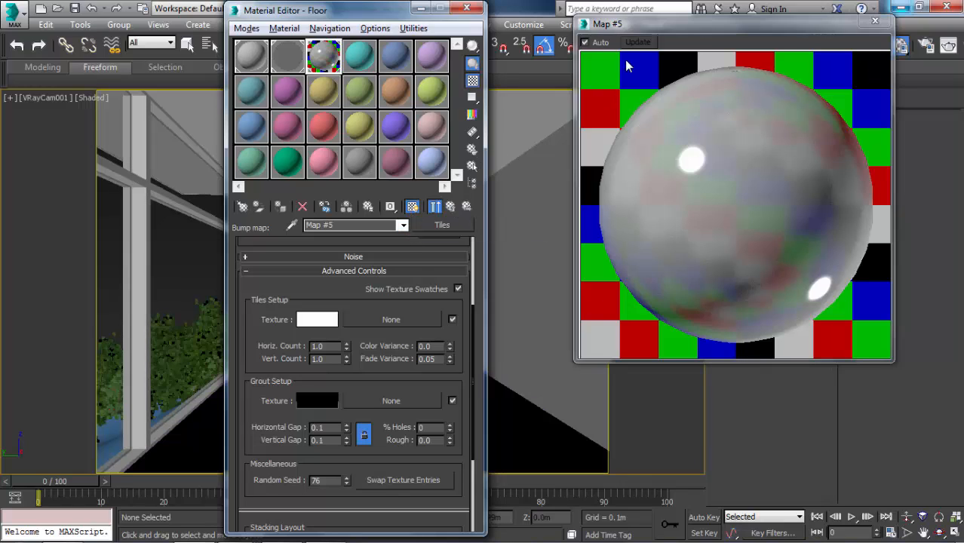
click(466, 7)
click(380, 399)
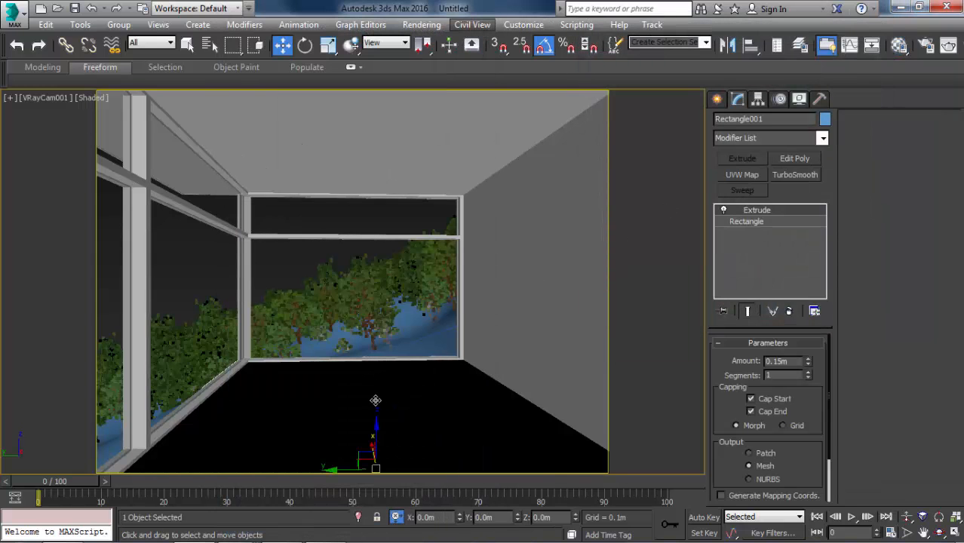
key(t)
key(z)
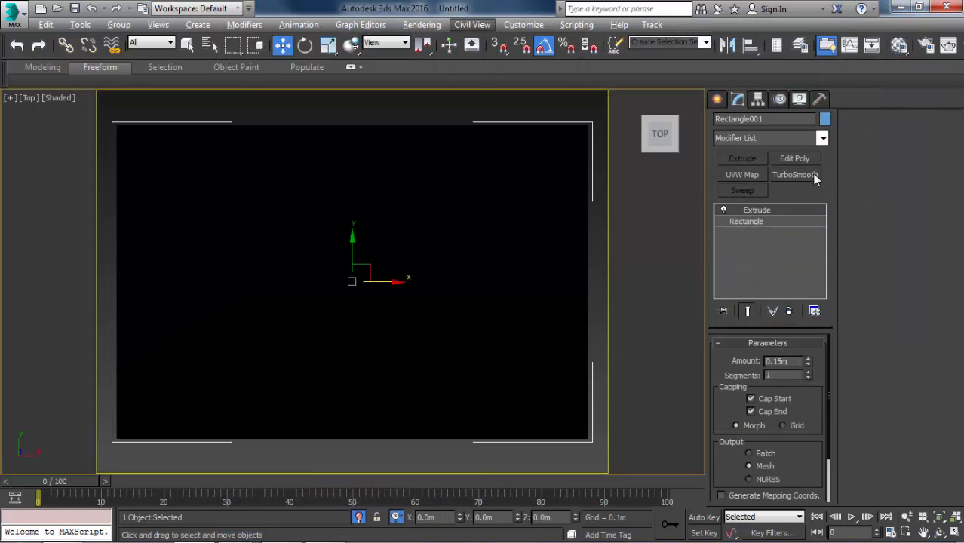
Add a UVW Map modifier with Box mapping to the floor slab.
click(789, 138)
click(789, 138)
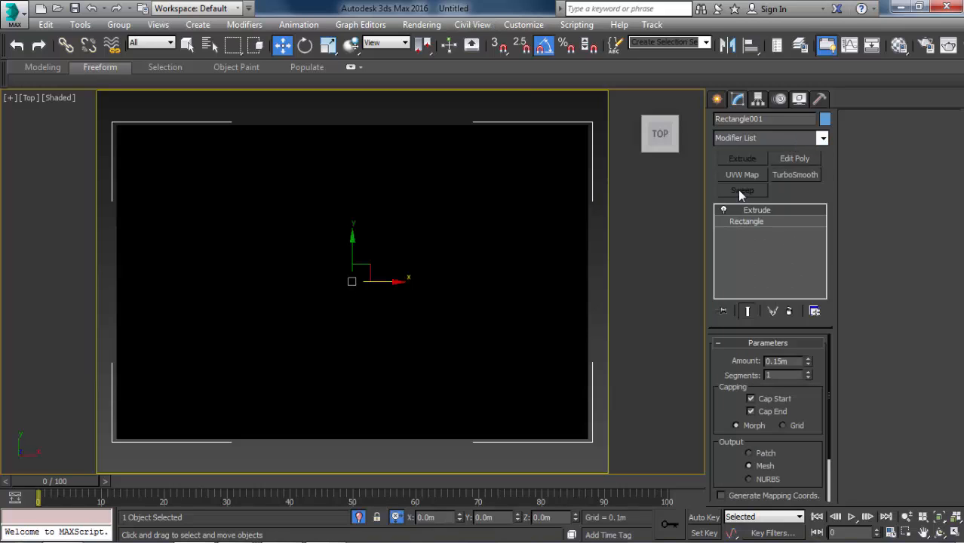
click(740, 175)
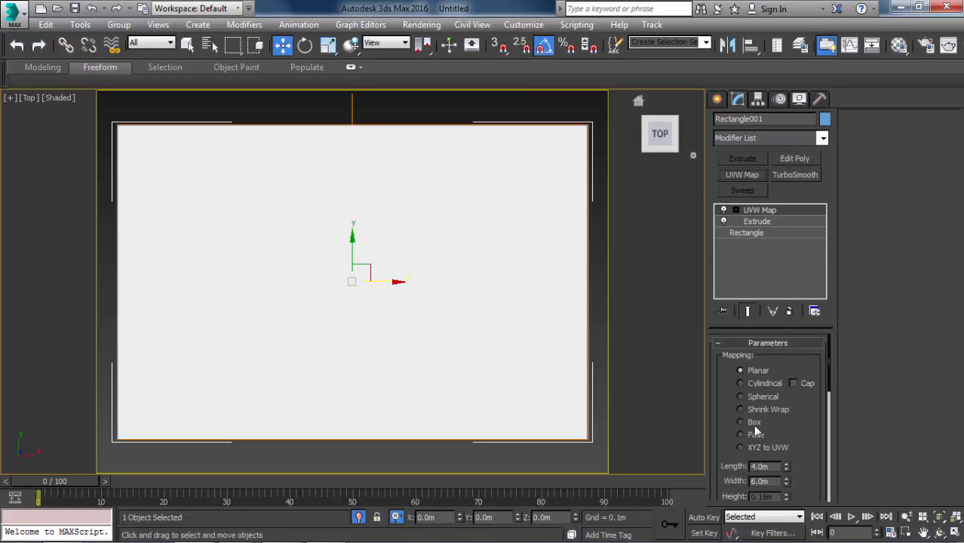
click(740, 423)
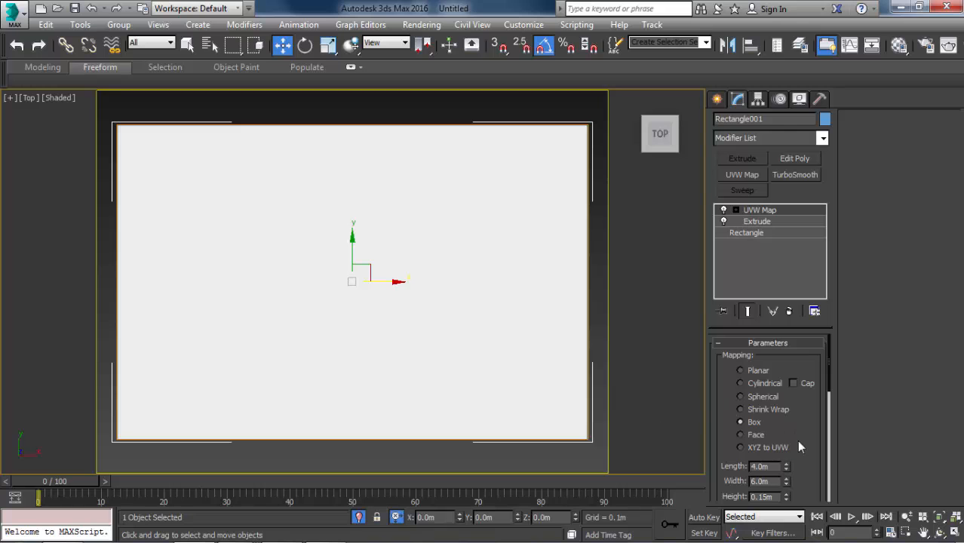
drag(812, 446, 804, 347)
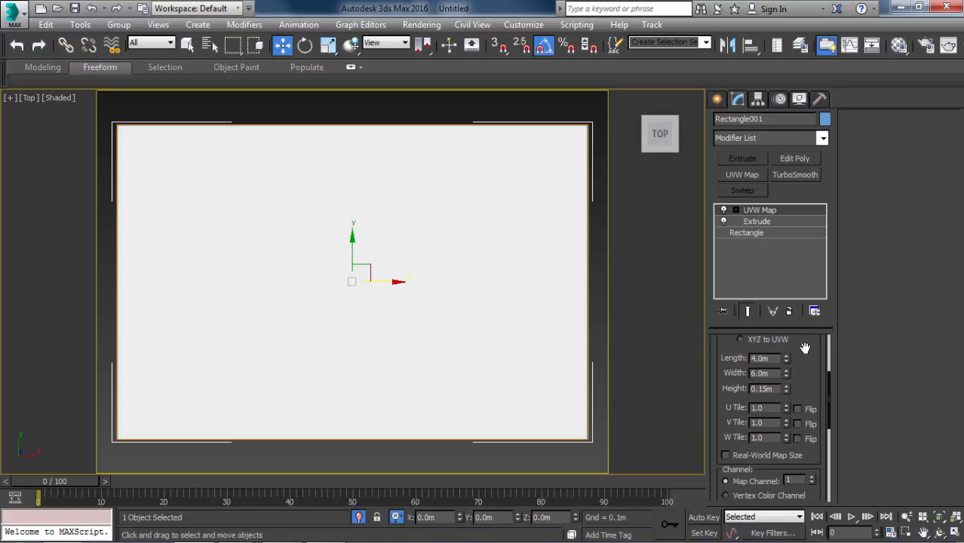
Set the Tiles bump map's U and V tiling to 0.1.
key(m)
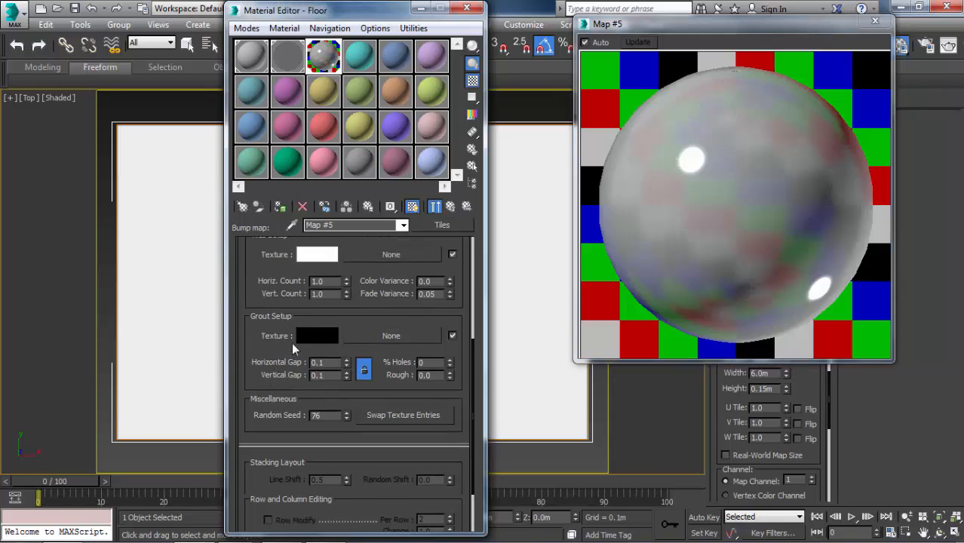
scroll(303, 283, up, 2)
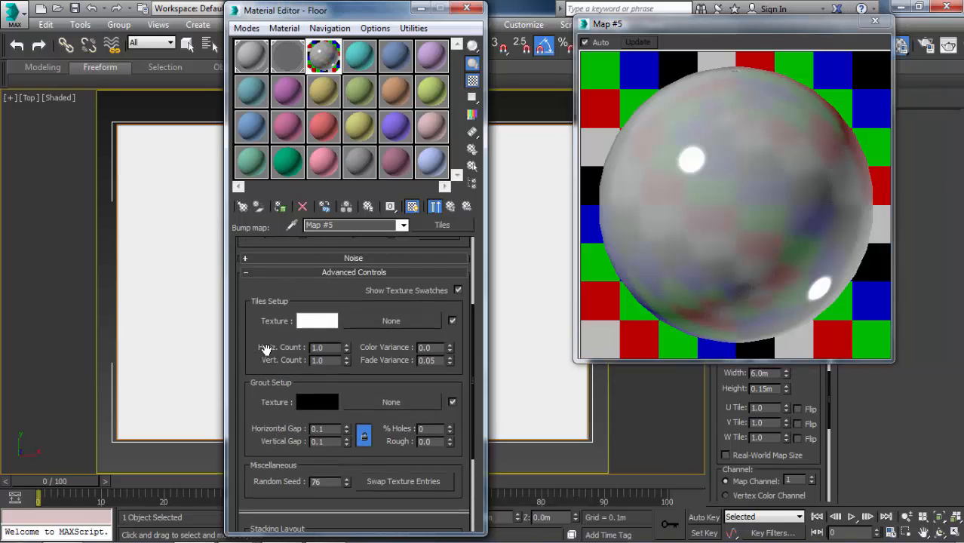
scroll(302, 283, up, 3)
drag(338, 294, 251, 284)
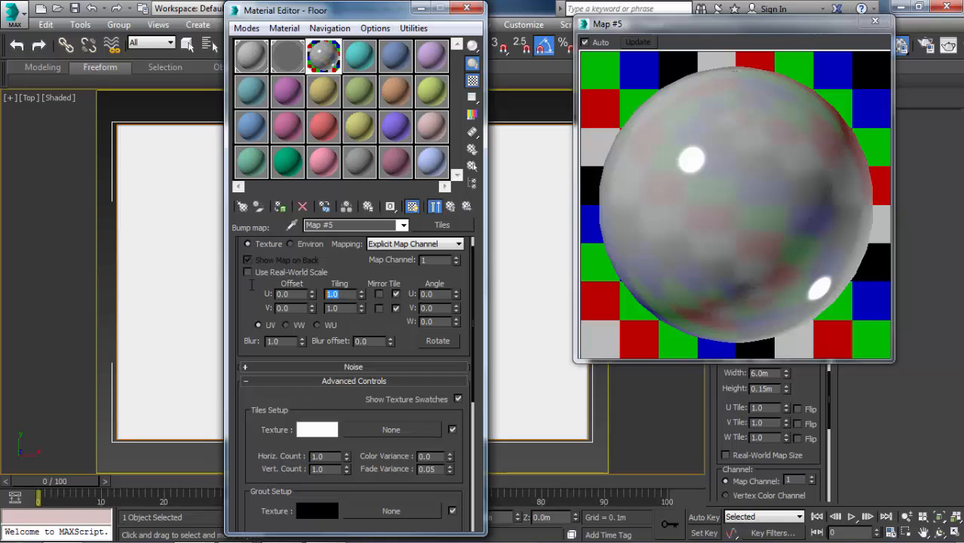
text(0.1)
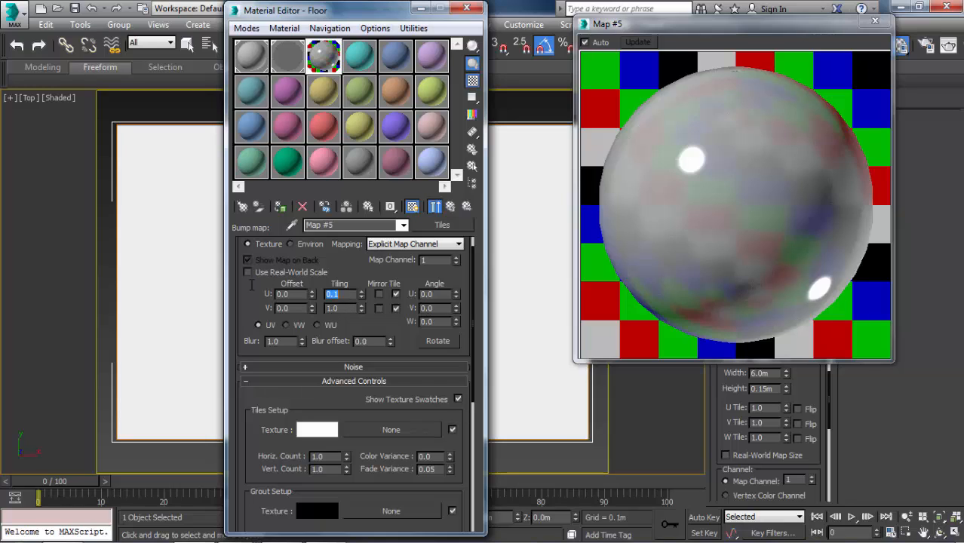
key(Tab)
text(0.1)
key(Return)
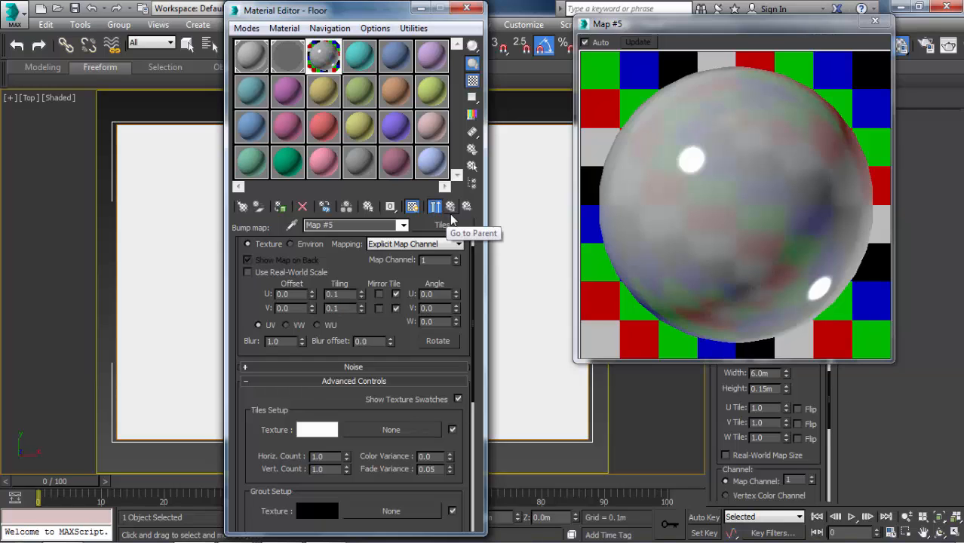
Examine the Tiles map's grout and coordinate settings and how the pattern displays on the floor slab from several angles.
click(450, 207)
click(415, 479)
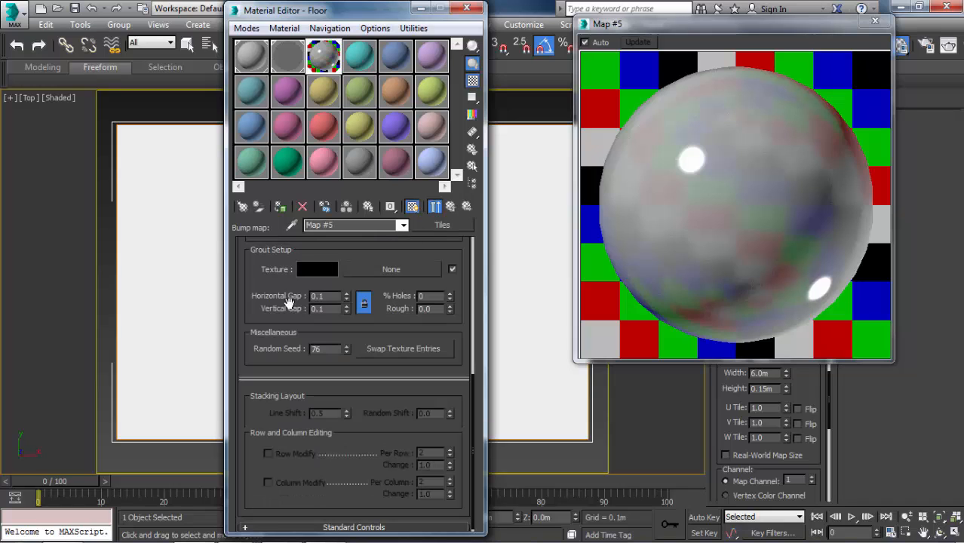
scroll(251, 325, up, 3)
scroll(313, 348, up, 1)
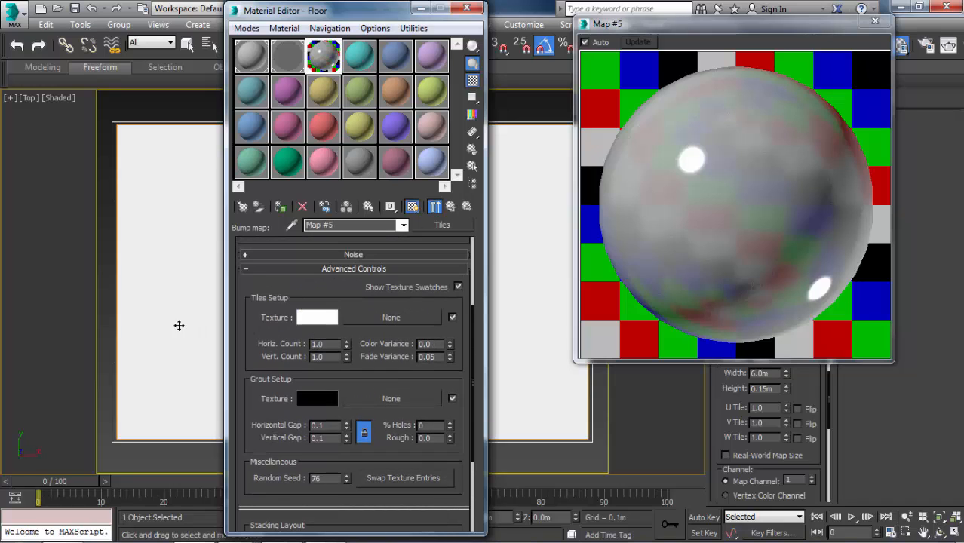
alt+middle_drag(172, 326, 210, 290)
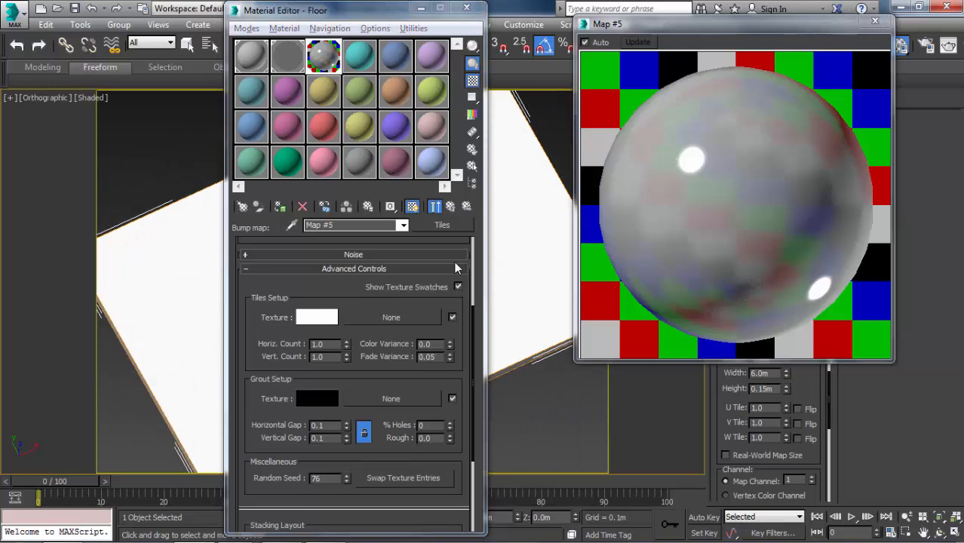
scroll(362, 450, up, 5)
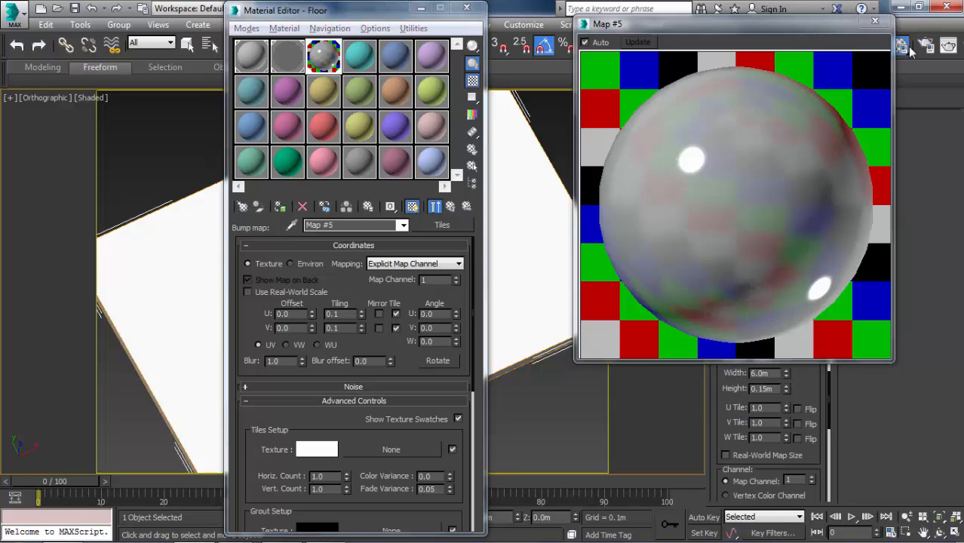
click(875, 20)
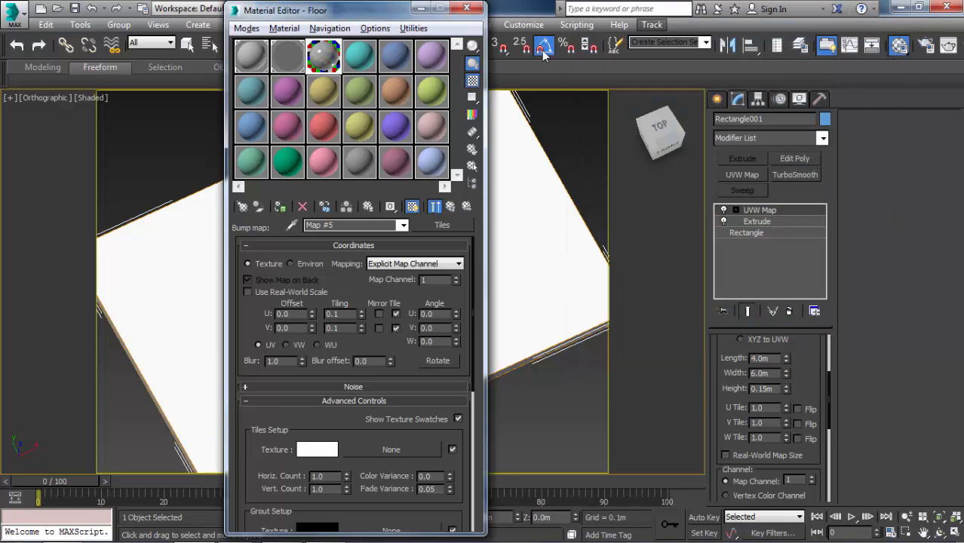
click(467, 8)
alt+middle_drag(475, 175, 502, 124)
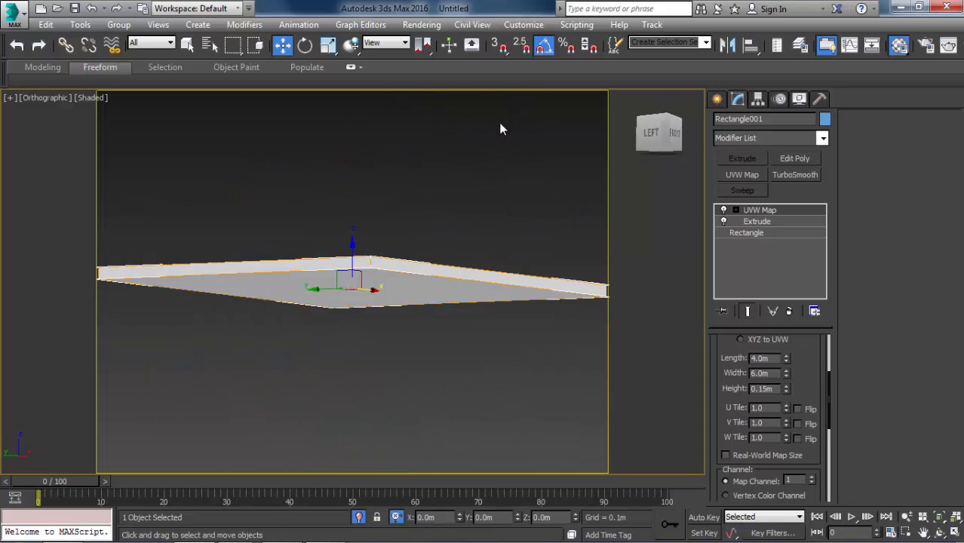
key(m)
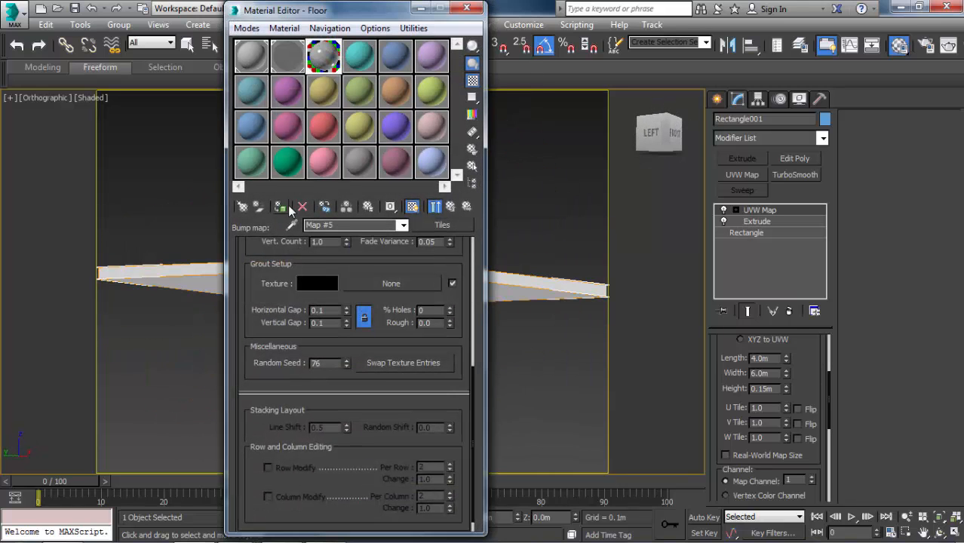
click(468, 7)
alt+middle_drag(404, 232, 401, 272)
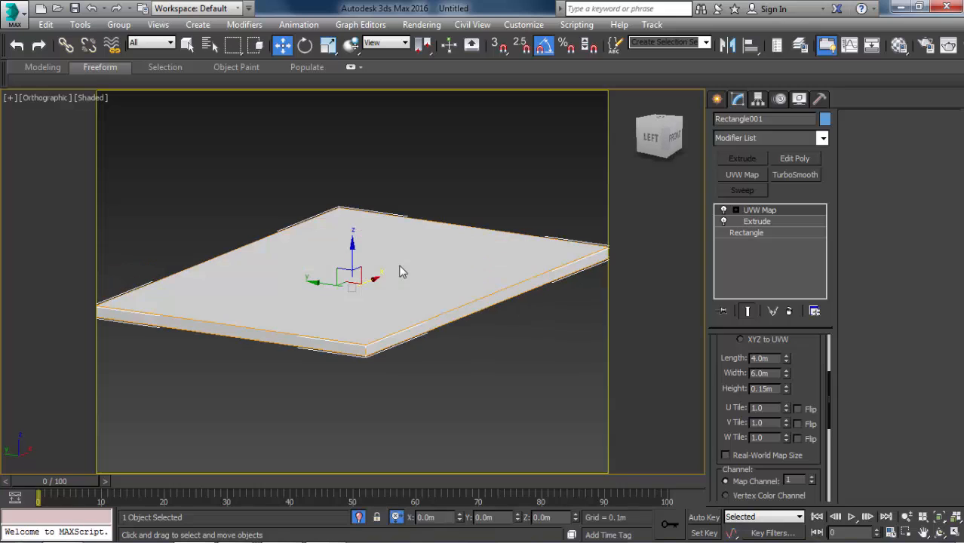
Set the floor slab's UVW Map length, width and height to 1 m each.
scroll(438, 304, up, 2)
scroll(784, 408, up, 3)
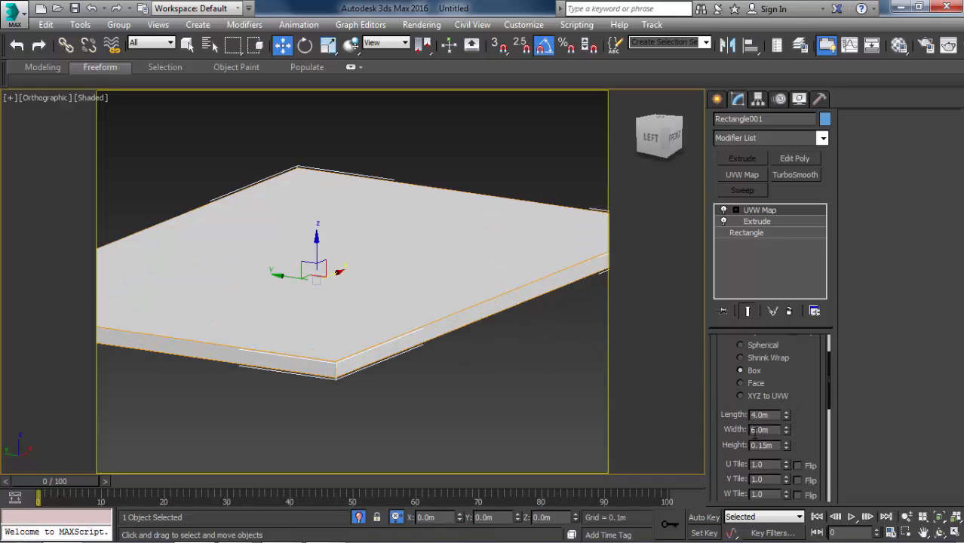
double_click(760, 415)
text(1)
drag(772, 430, 650, 445)
text(11)
key(Return)
Turn on edged faces to examine the tile joints across the floor slab, and reopen the Material Editor.
scroll(632, 426, up, 2)
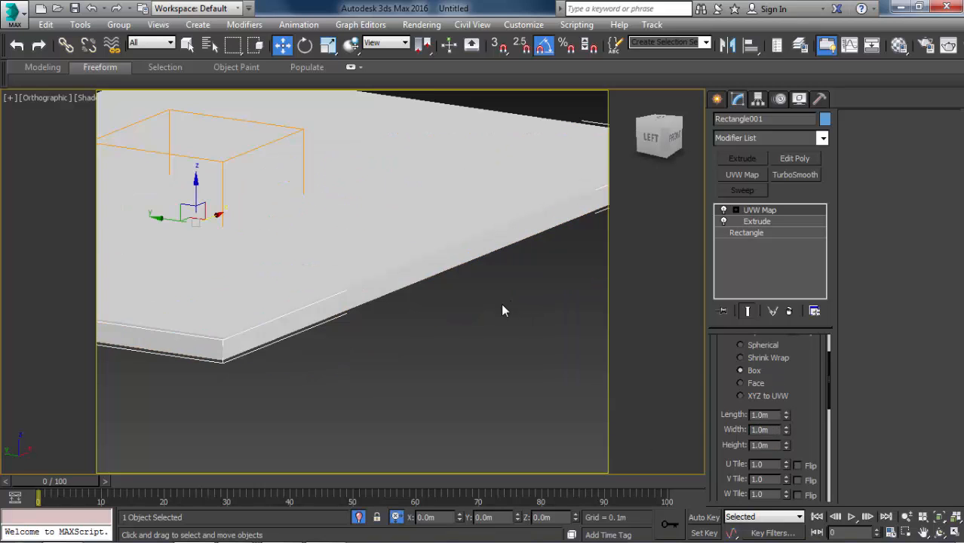
middle_drag(425, 274, 450, 302)
key(F4)
drag(789, 464, 778, 317)
alt+middle_drag(509, 398, 544, 324)
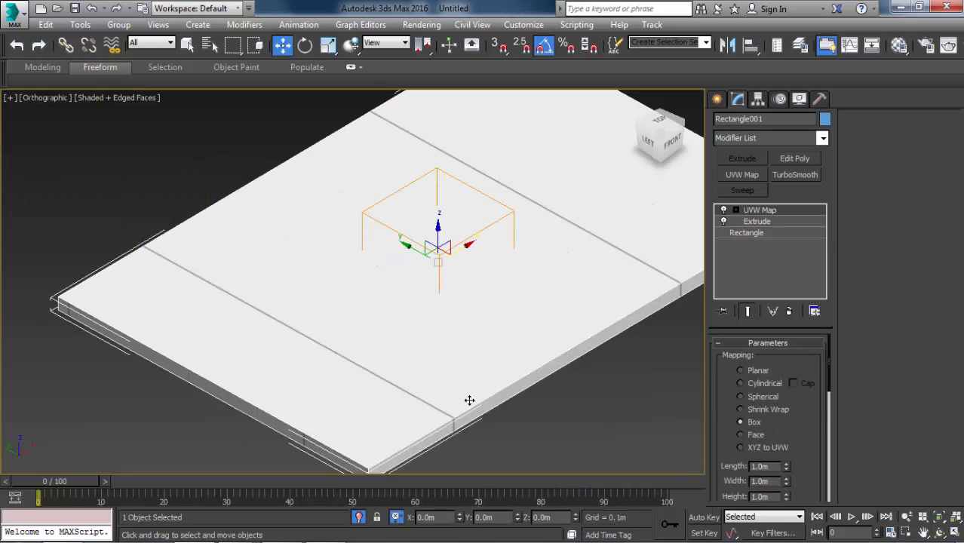
key(m)
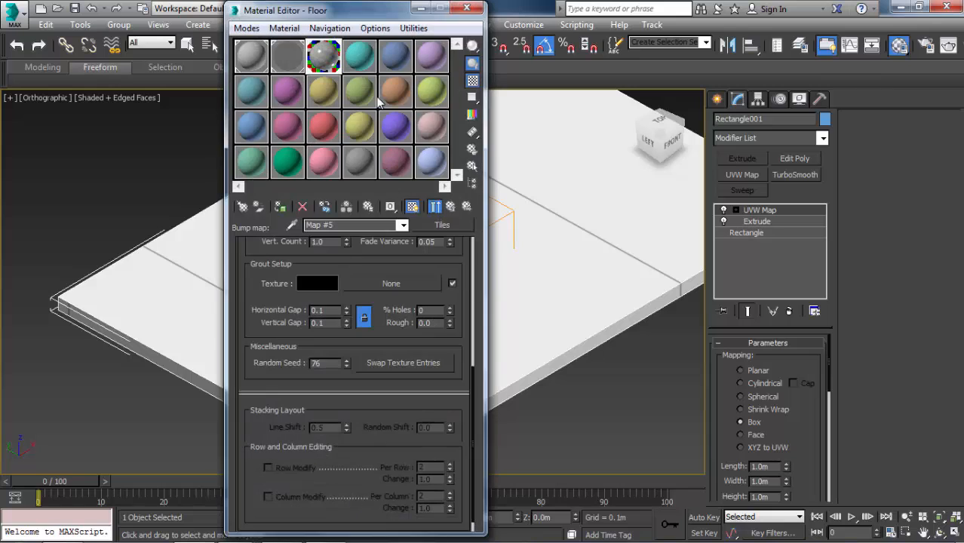
Display the Floor material's diffuse Mix map on the slab and examine its pattern in the Top view.
click(441, 207)
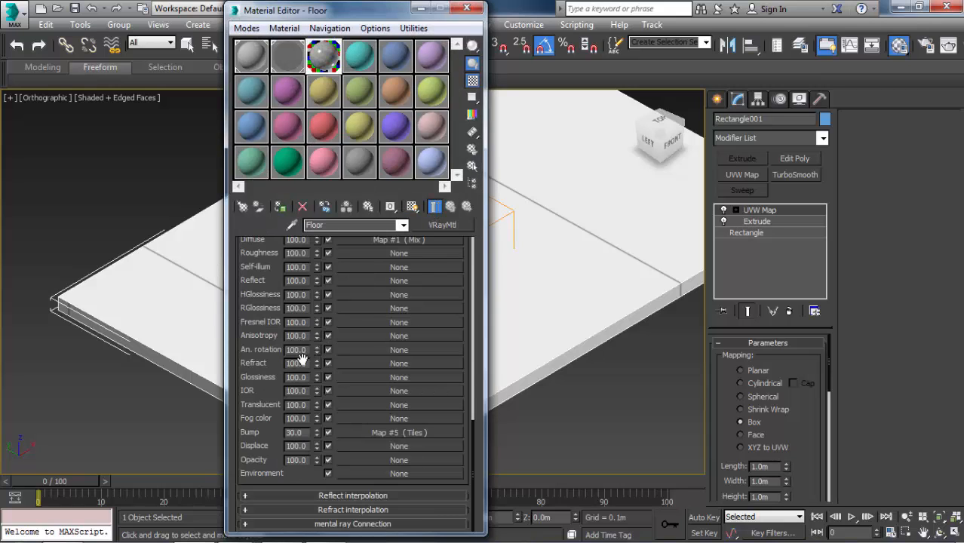
scroll(262, 284, up, 3)
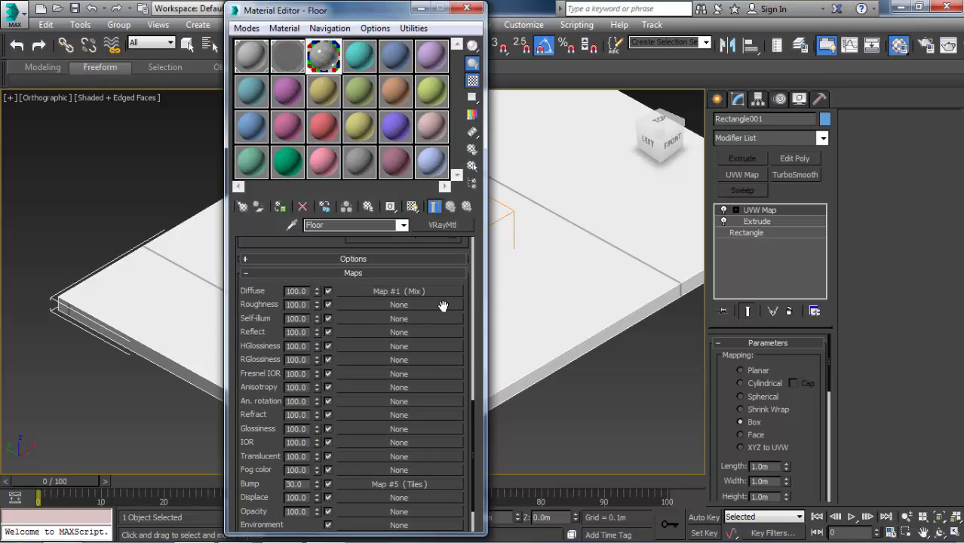
click(422, 291)
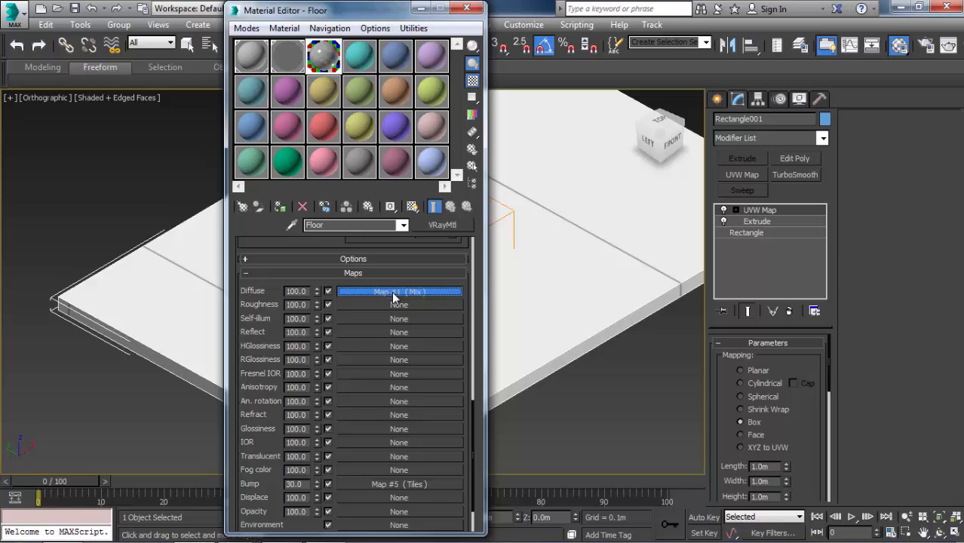
click(412, 207)
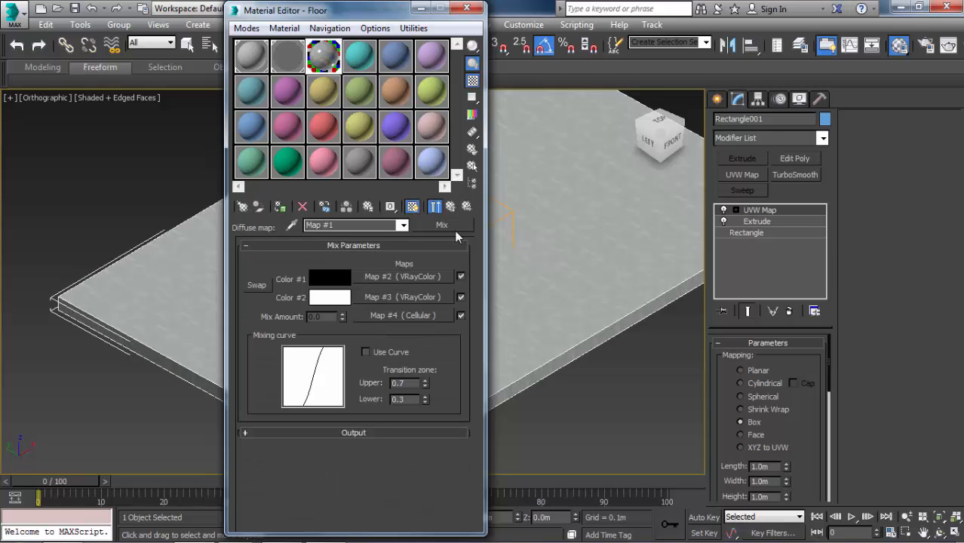
click(473, 8)
key(t)
key(z)
middle_drag(407, 227, 433, 211)
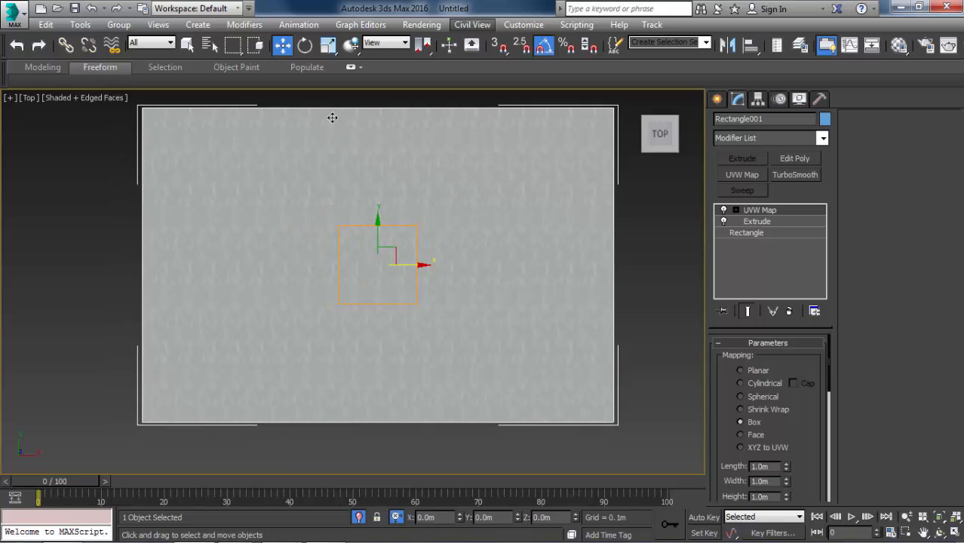
scroll(340, 230, up, 3)
scroll(439, 164, up, 2)
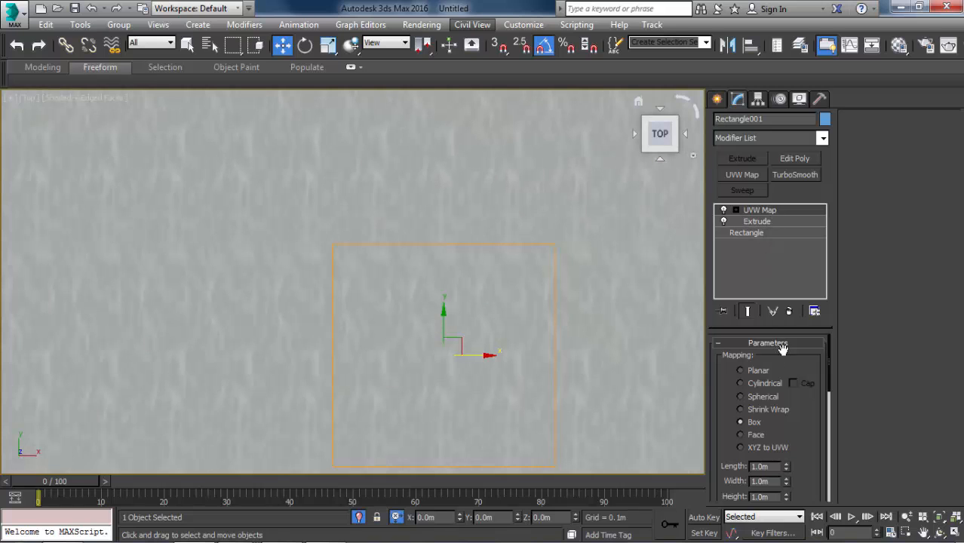
Set the floor slab's UVW Map length, width and height to 0.1 m each.
drag(787, 355, 775, 223)
scroll(491, 218, down, 3)
scroll(472, 140, up, 1)
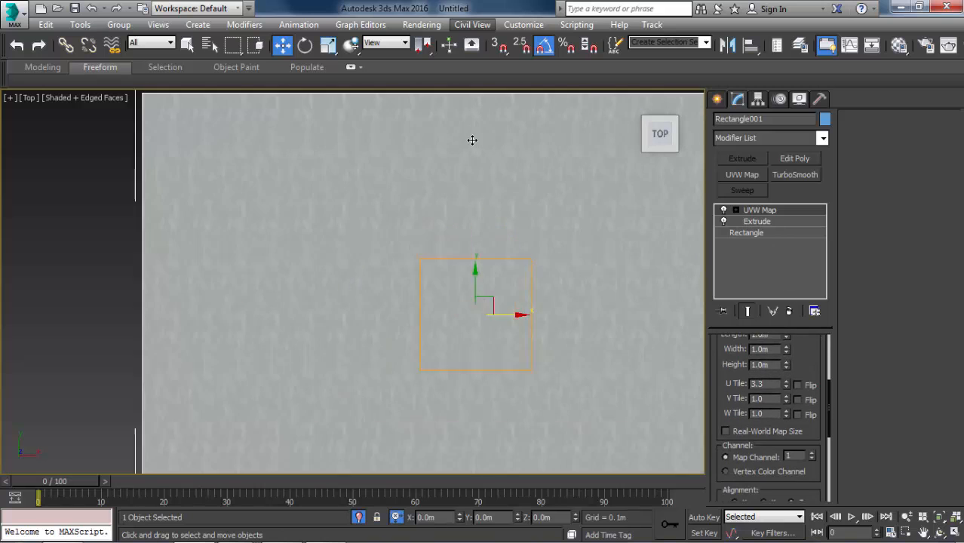
scroll(472, 140, up, 3)
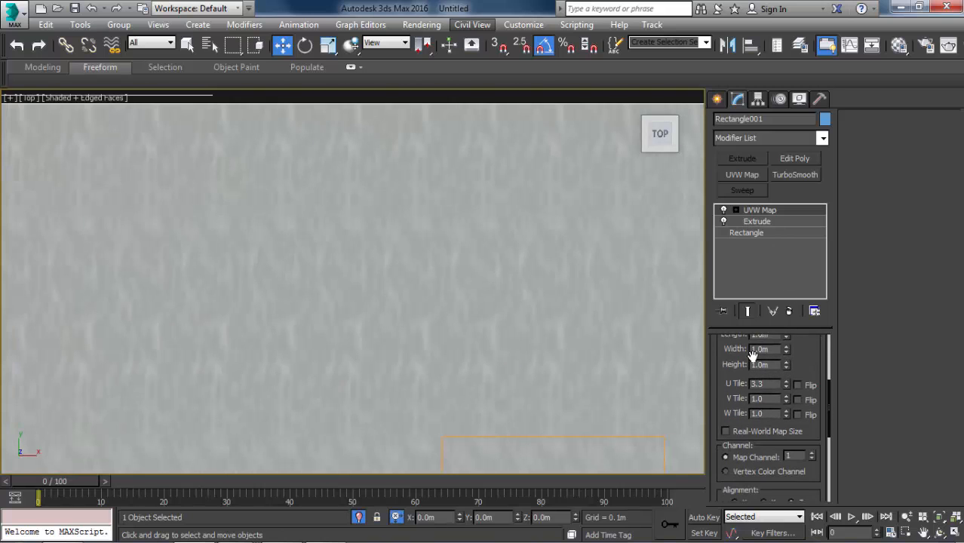
scroll(775, 365, up, 2)
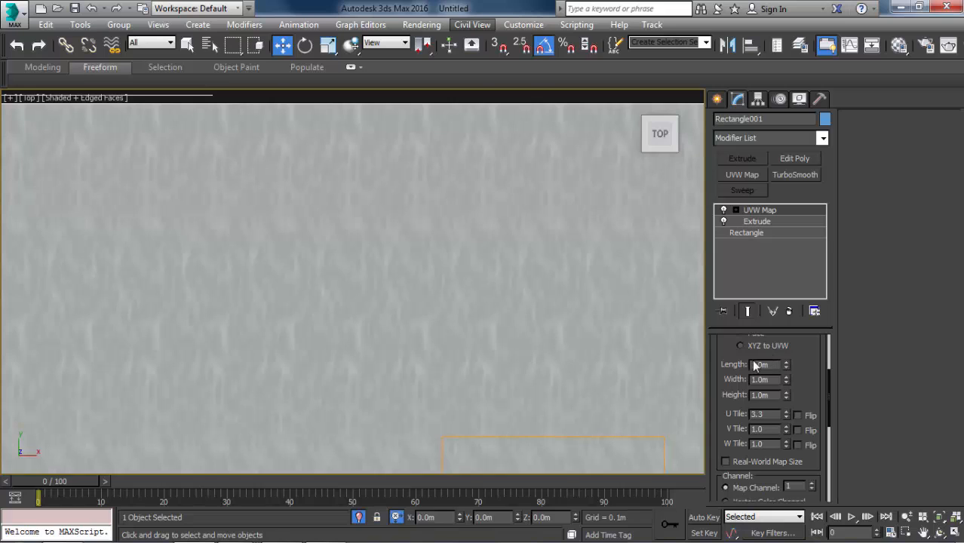
double_click(755, 365)
text(0.1)
key(Tab)
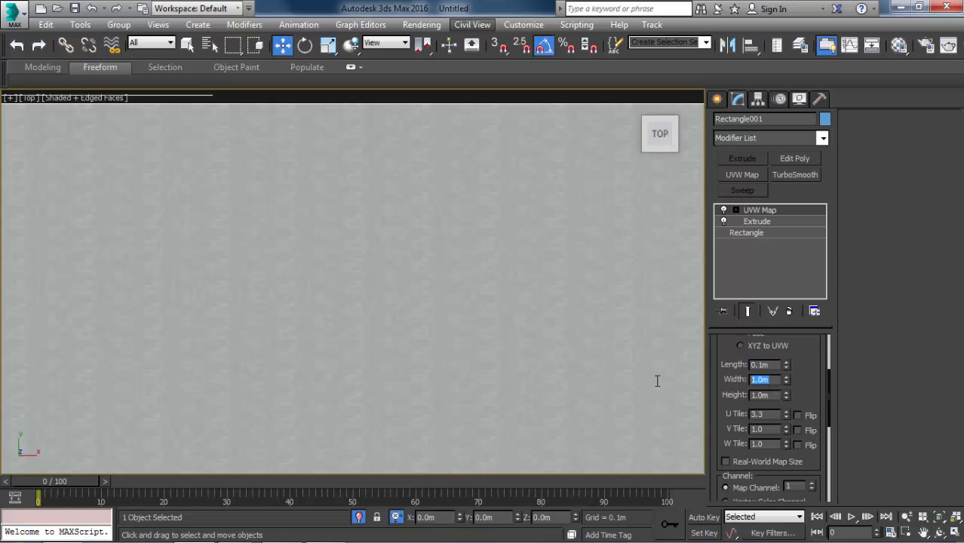
text(0.1)
key(Tab)
text(0.1)
key(Return)
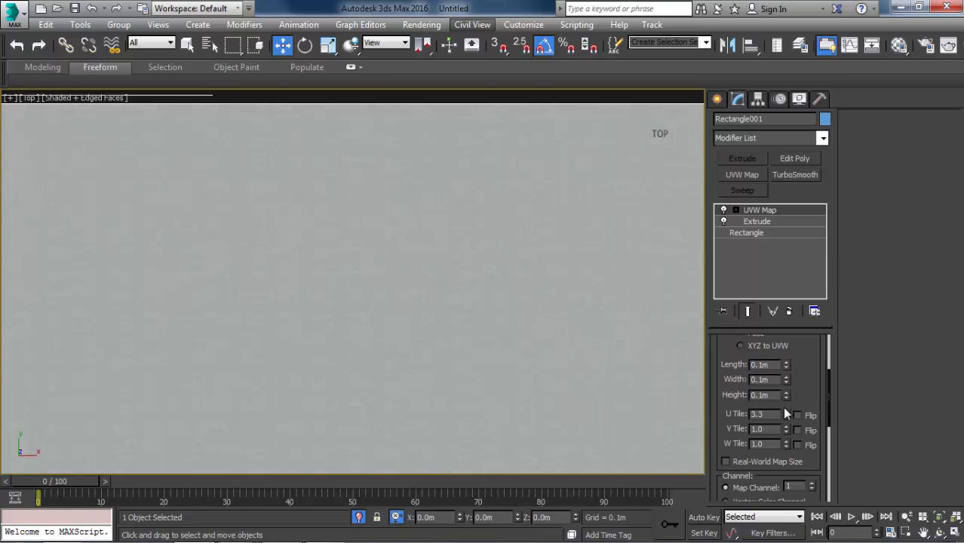
Set the UVW Map's U Tile and V Tile to 2 and check the pattern across the slab.
drag(771, 415, 651, 422)
text(2)
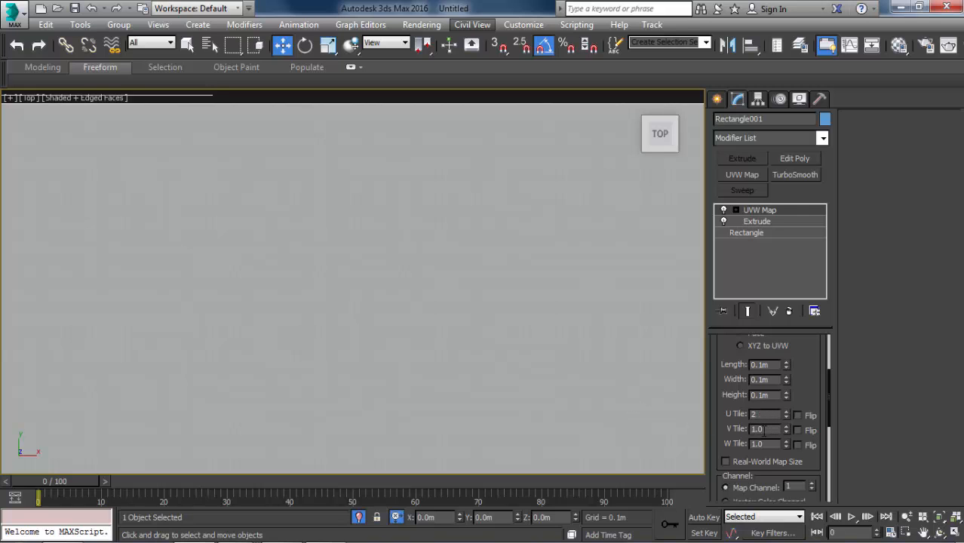
drag(764, 430, 733, 428)
text(2)
key(Return)
scroll(557, 336, down, 3)
scroll(458, 295, up, 6)
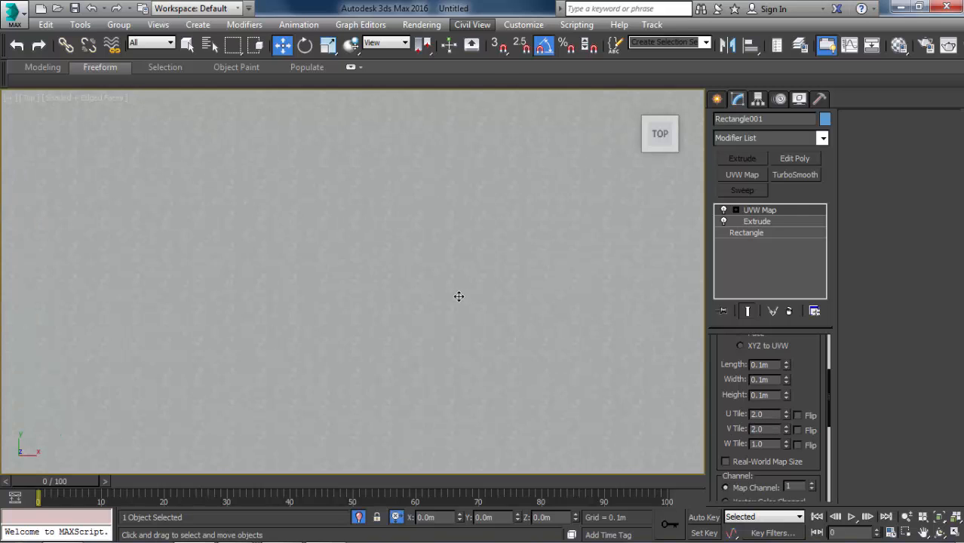
scroll(290, 270, down, 3)
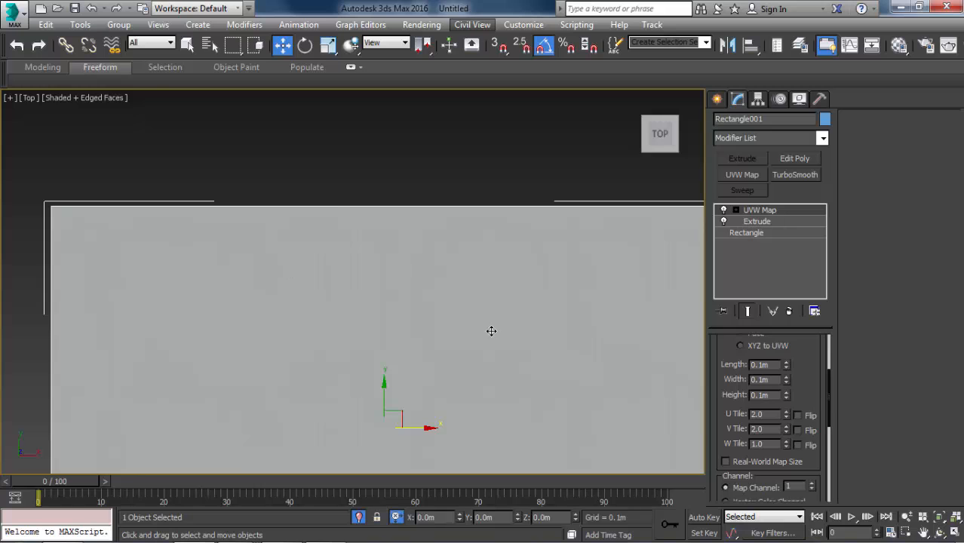
alt+middle_drag(491, 331, 602, 296)
middle_drag(524, 288, 579, 252)
Display the Floor material's Tiles bump map on the slab in the viewport again.
key(m)
click(451, 207)
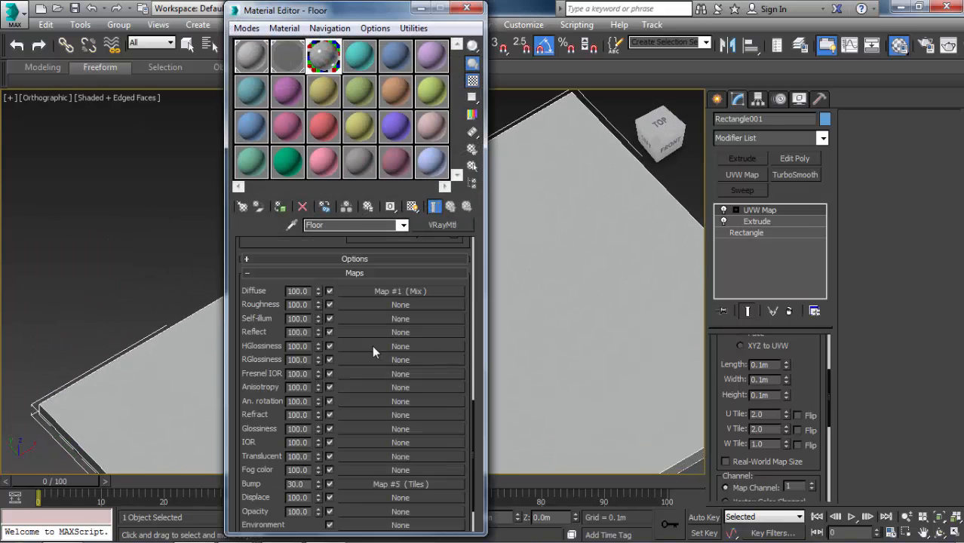
click(358, 484)
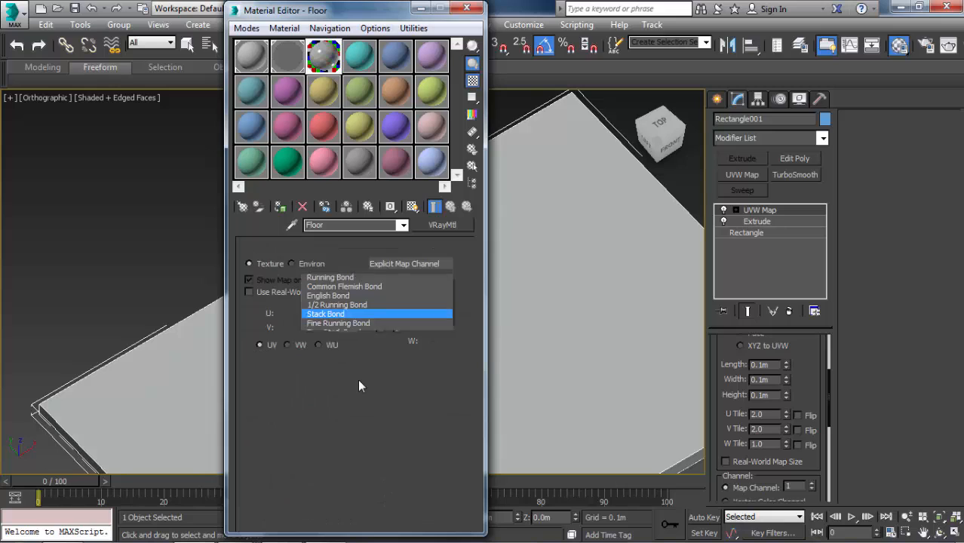
click(411, 207)
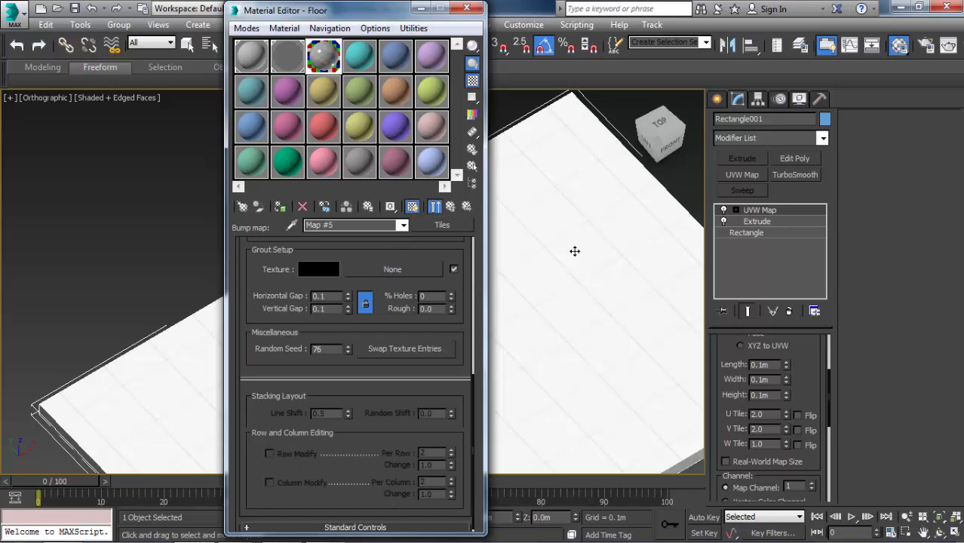
middle_drag(576, 158, 580, 120)
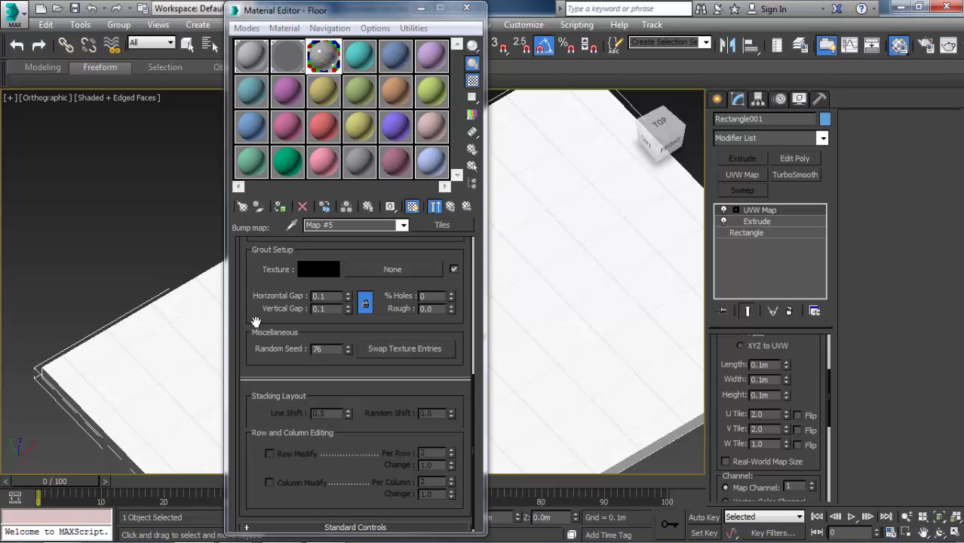
Try a U and V tiling of 1 on the Tiles bump map and check the joints without edged faces.
scroll(254, 321, up, 5)
scroll(257, 374, up, 3)
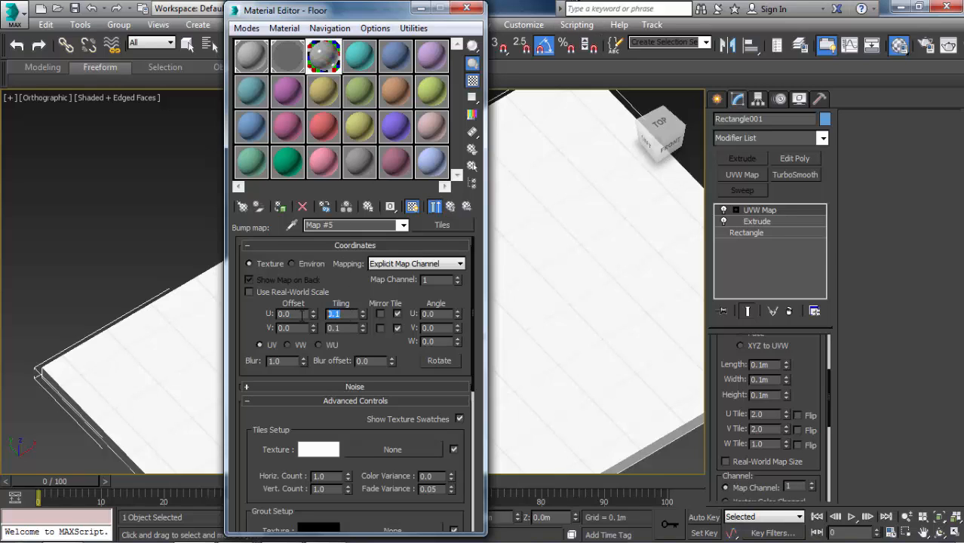
double_click(345, 328)
text(1)
middle_drag(614, 276, 607, 234)
key(F4)
mouse_move(584, 278)
alt+middle_down()
mouse_move(559, 371)
mouse_move(565, 295)
alt+middle_up()
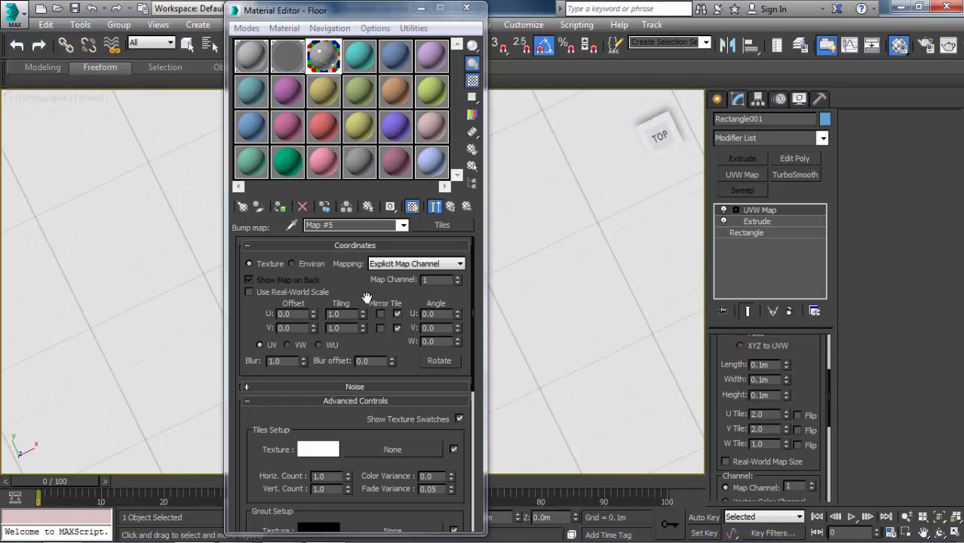
Set the Tiles bump map's U and V tiling to 0.1, close the Material Editor and inspect the tile joints on the slab.
click(333, 313)
double_click(332, 313)
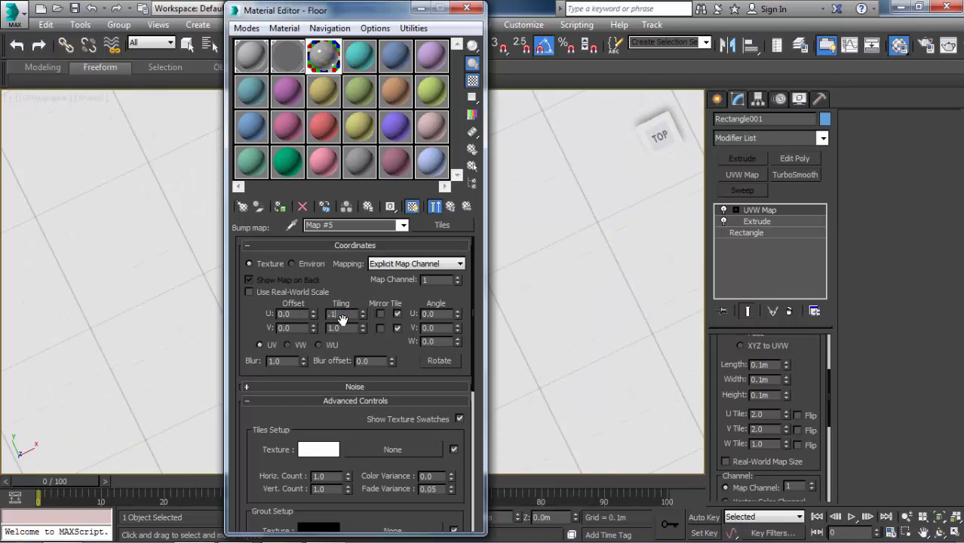
text(.1)
key(Tab)
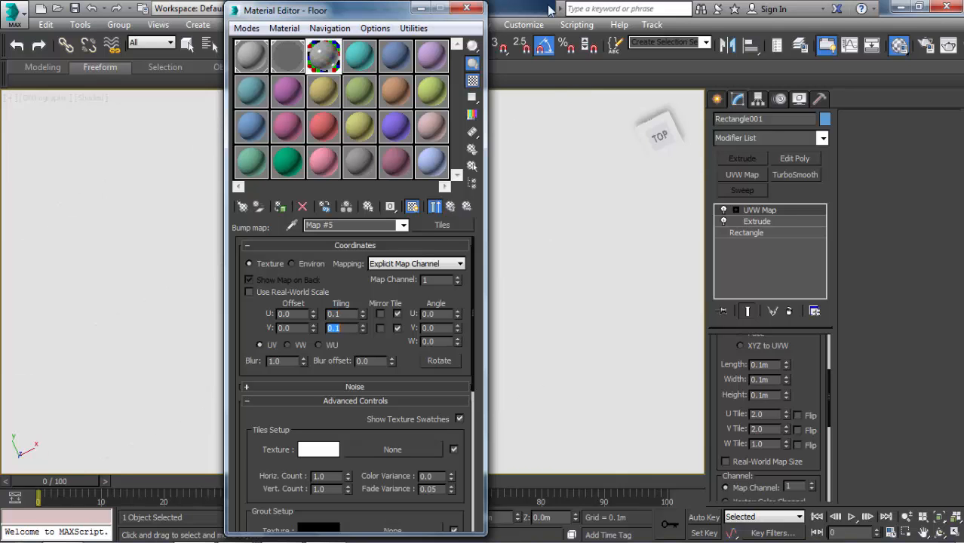
click(467, 7)
scroll(457, 161, down, 8)
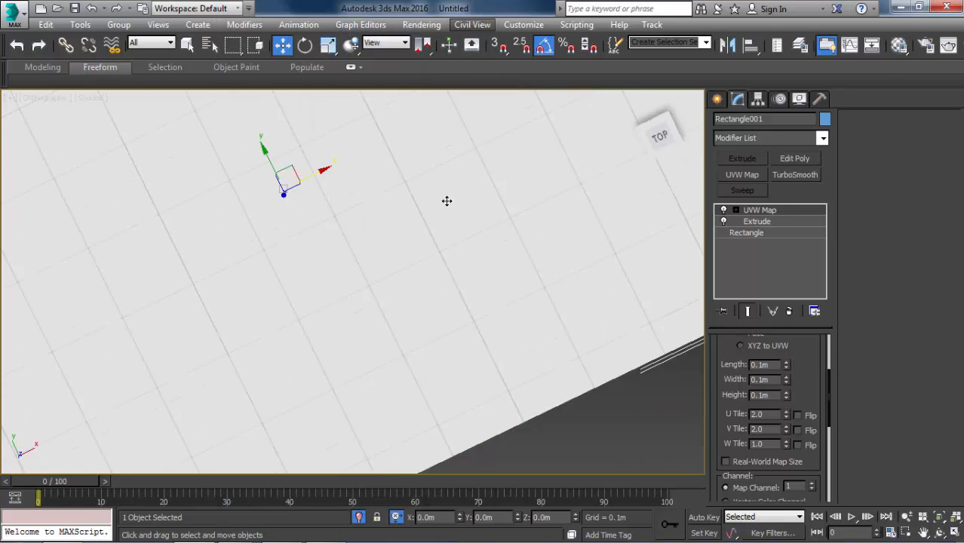
alt+middle_drag(367, 164, 406, 123)
scroll(241, 202, up, 8)
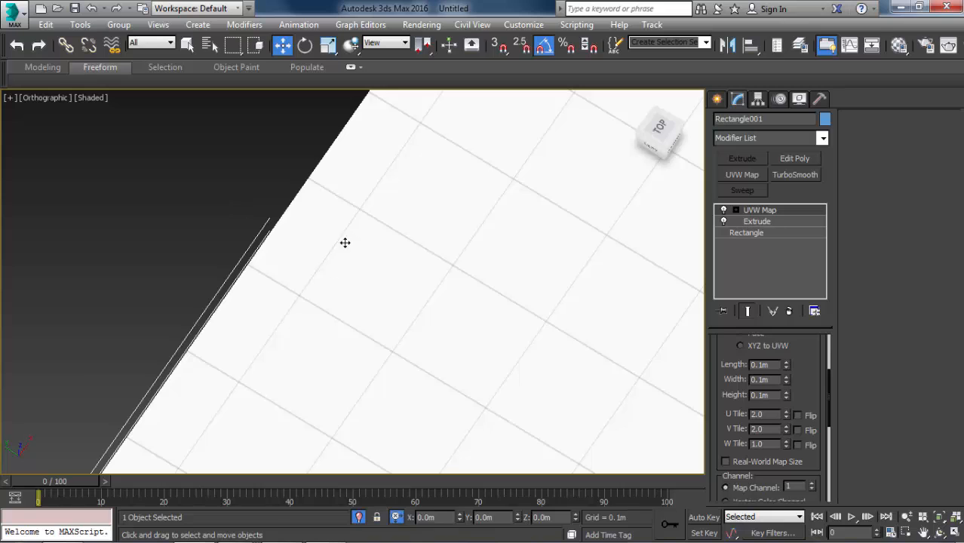
scroll(424, 252, down, 4)
scroll(424, 252, down, 2)
middle_drag(424, 252, 313, 217)
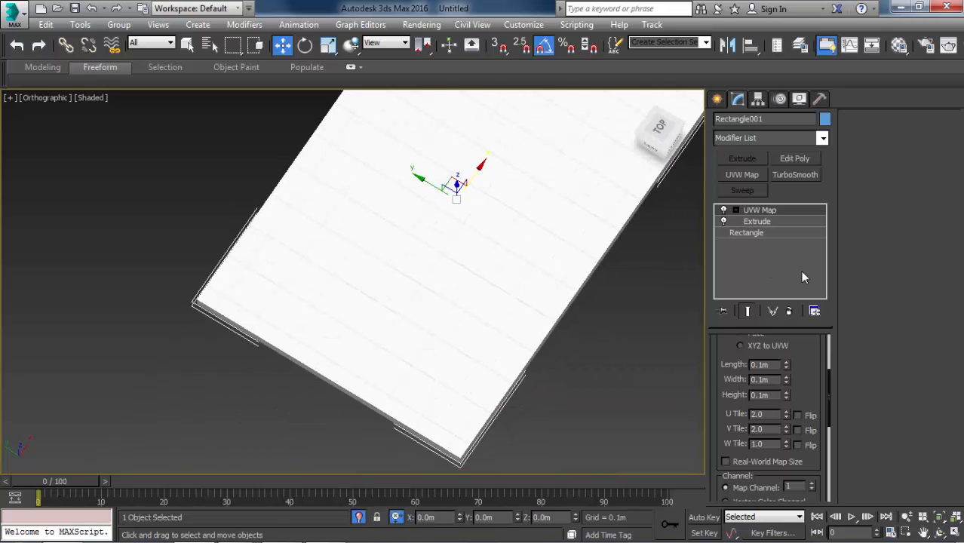
Move the UVW Map gizmo along Y in the Top view so a tile joint lines up with the slab's back edge.
click(735, 210)
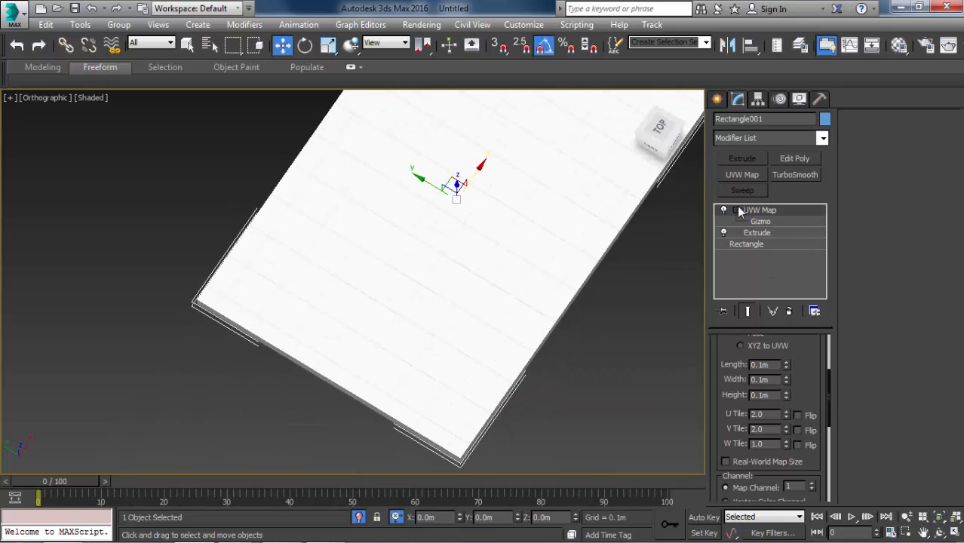
click(760, 221)
key(t)
key(z)
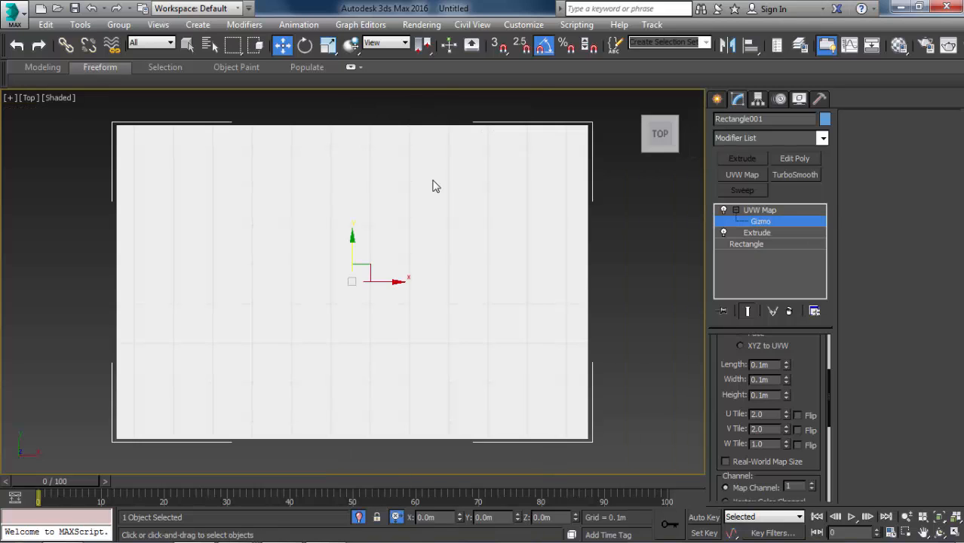
scroll(368, 143, up, 5)
scroll(429, 232, up, 3)
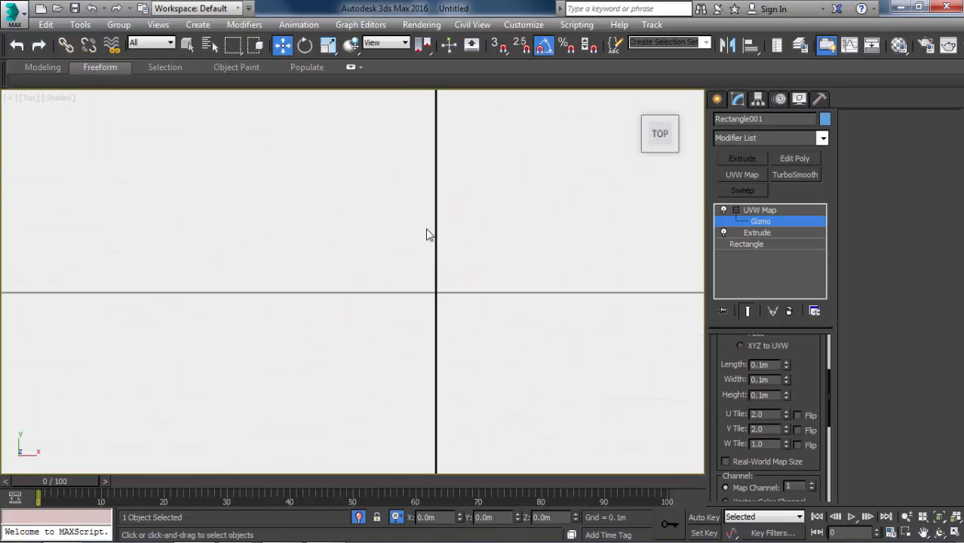
scroll(434, 298, down, 3)
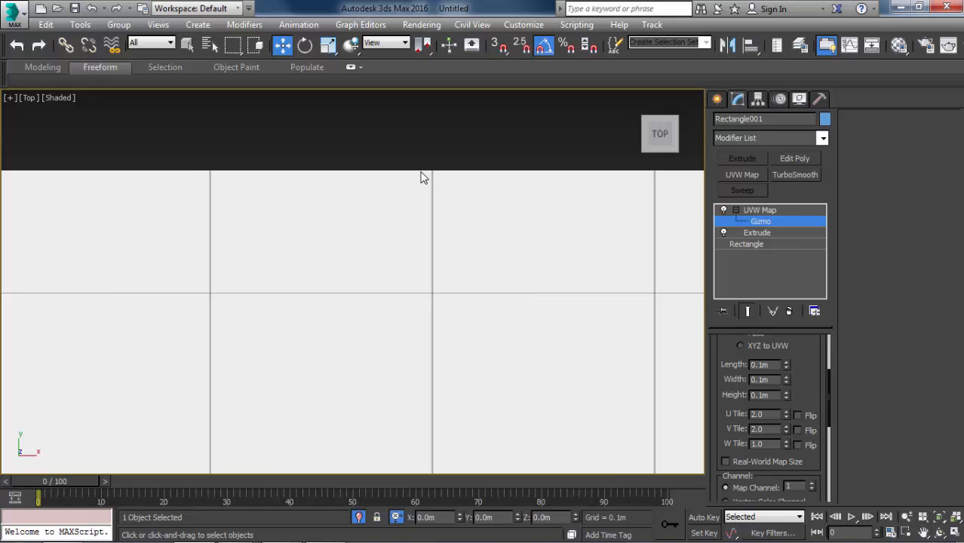
scroll(413, 249, down, 3)
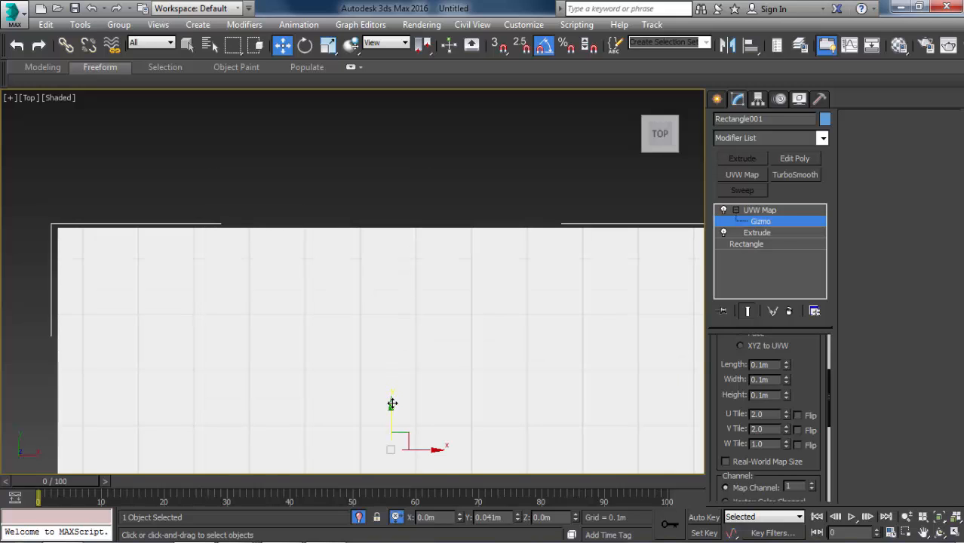
drag(392, 401, 402, 379)
scroll(385, 243, up, 2)
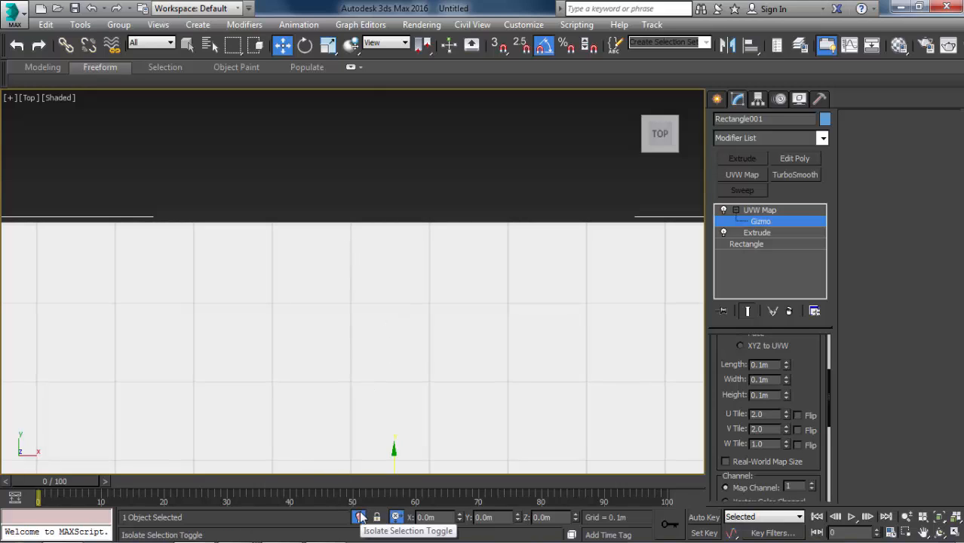
End the slab's isolation, show the whole room in wireframe and leave the UVW Map gizmo level.
key(F3)
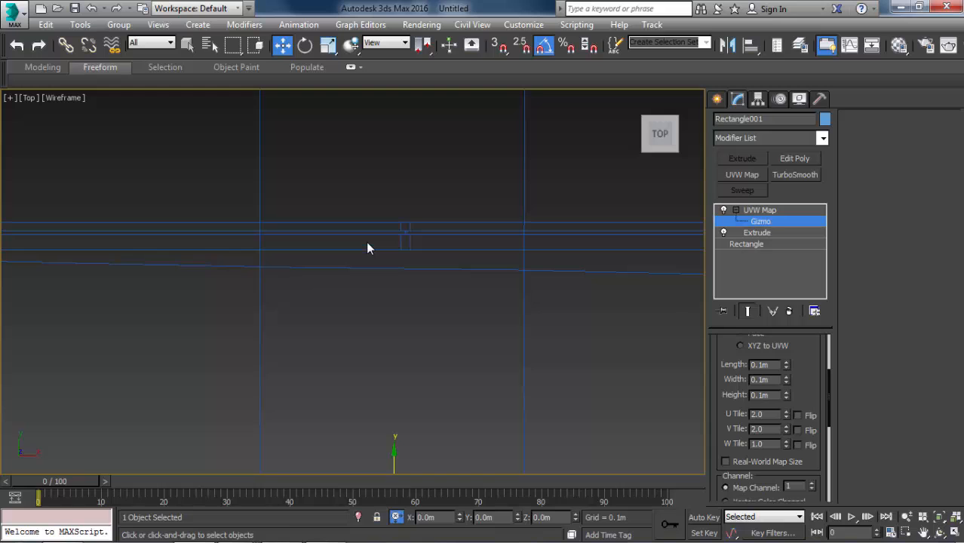
scroll(366, 241, down, 4)
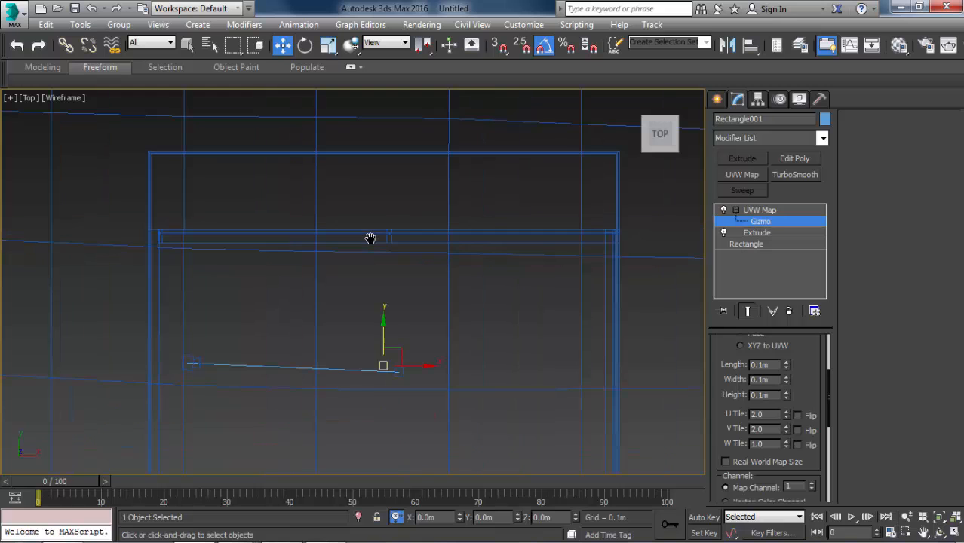
click(756, 221)
alt+middle_drag(588, 207, 338, 209)
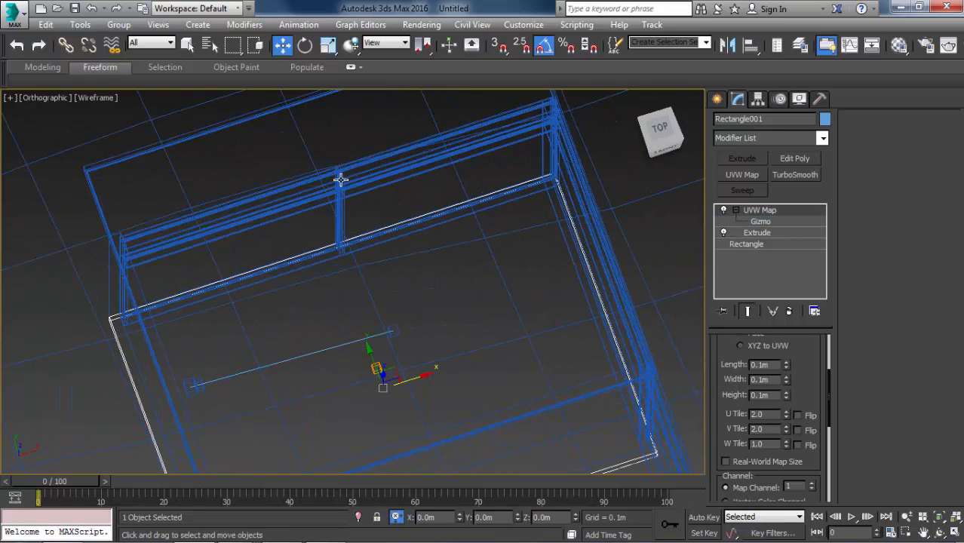
Add the frame with the middle post along the slab's back edge to the selection and isolate both in the Top view.
ctrl+click(341, 180)
key(alt+q)
key(t)
key(z)
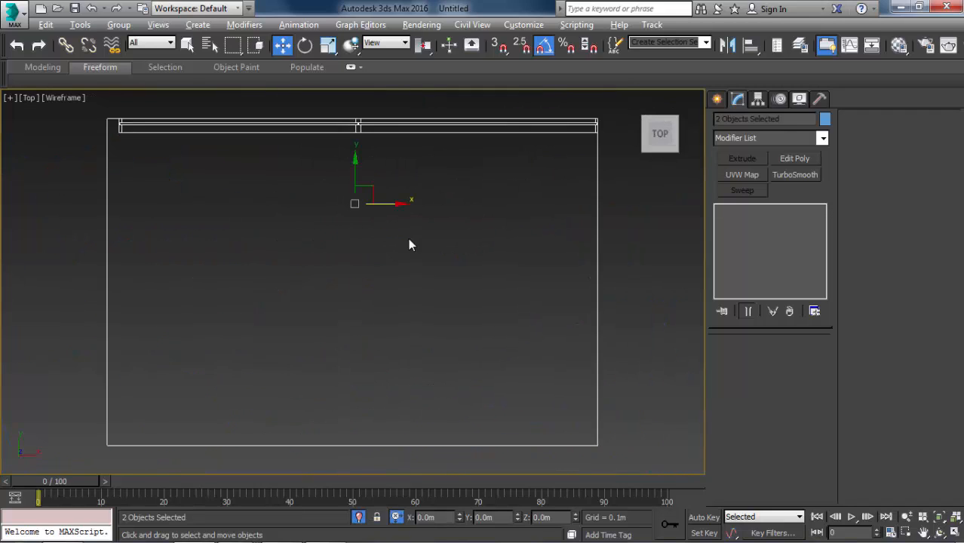
Move the slab's UVW Map gizmo along Y so a tile joint meets the back frame's inner edge, then end the isolation and leave the gizmo level.
key(F3)
click(602, 225)
click(547, 216)
key(F3)
scroll(272, 127, up, 4)
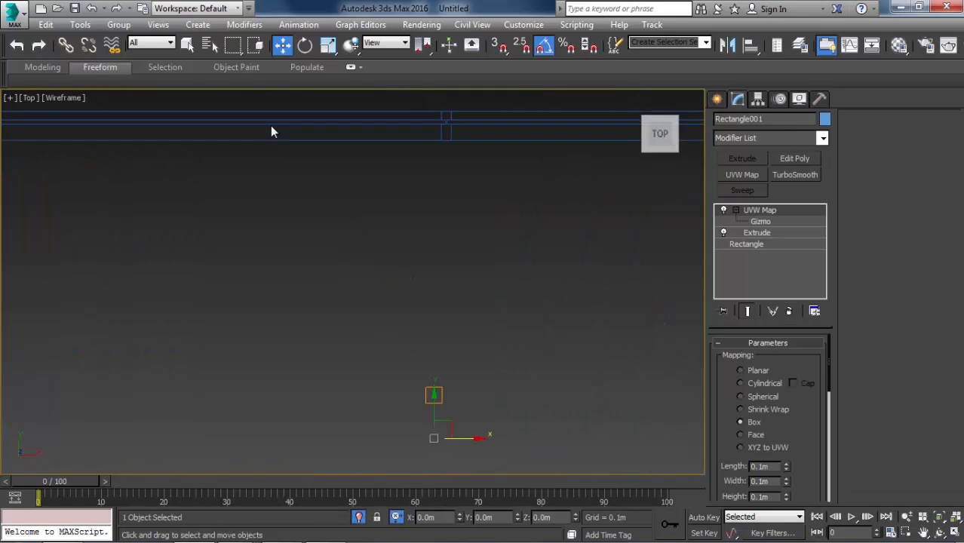
key(F3)
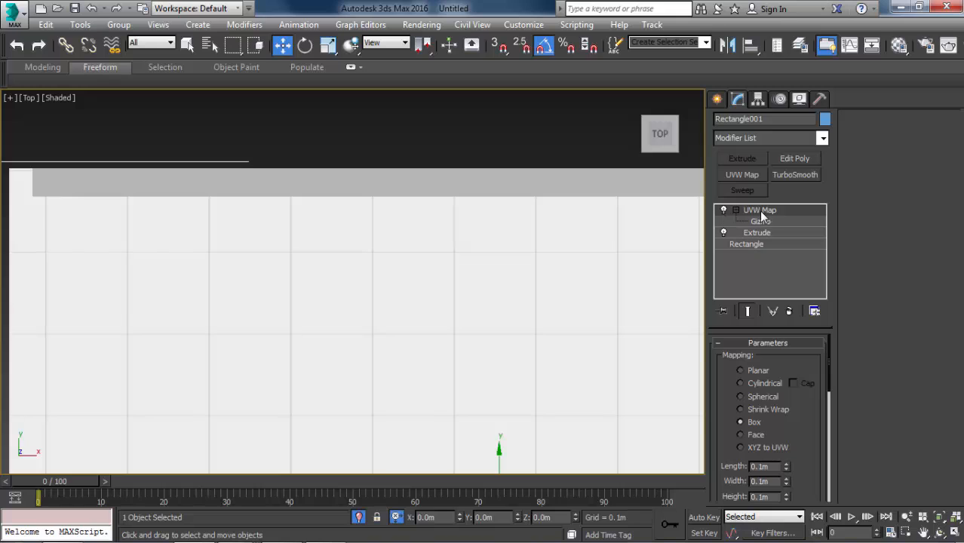
click(760, 221)
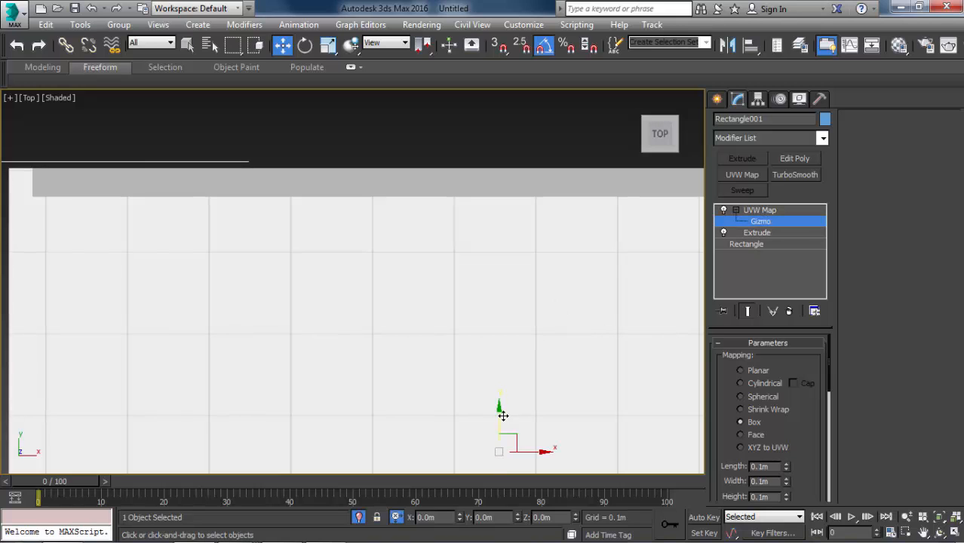
scroll(60, 134, up, 5)
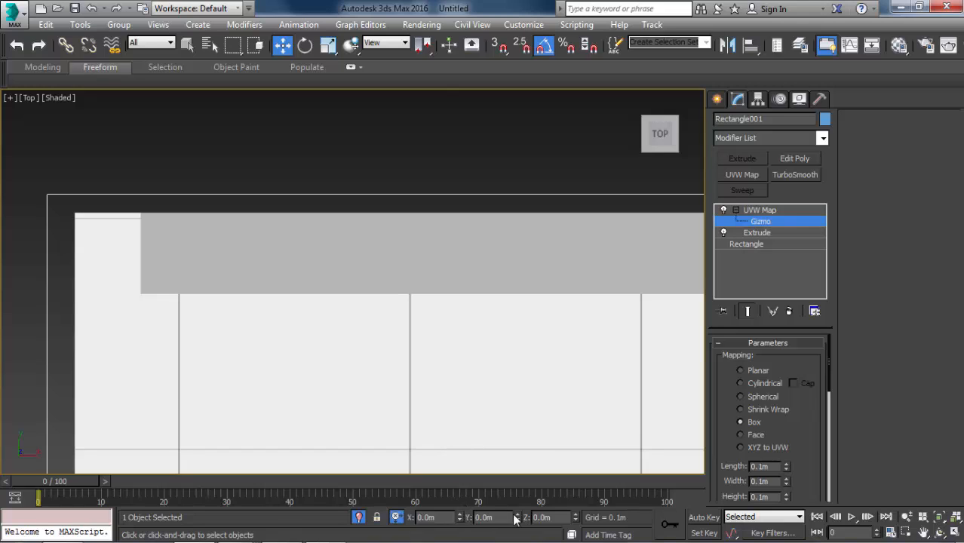
drag(515, 517, 536, 66)
scroll(267, 216, down, 6)
scroll(306, 225, up, 3)
scroll(306, 225, down, 3)
scroll(602, 229, up, 3)
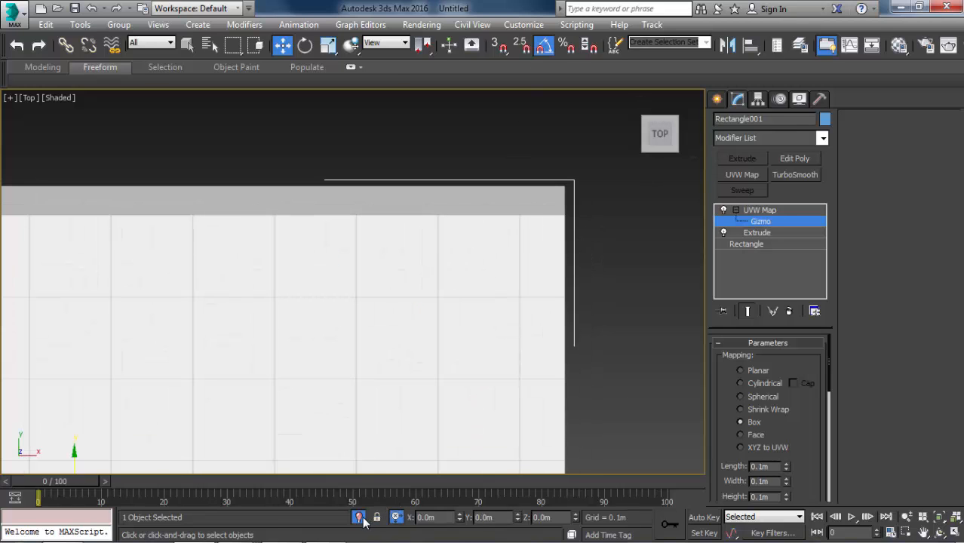
alt+middle_drag(377, 452, 548, 353)
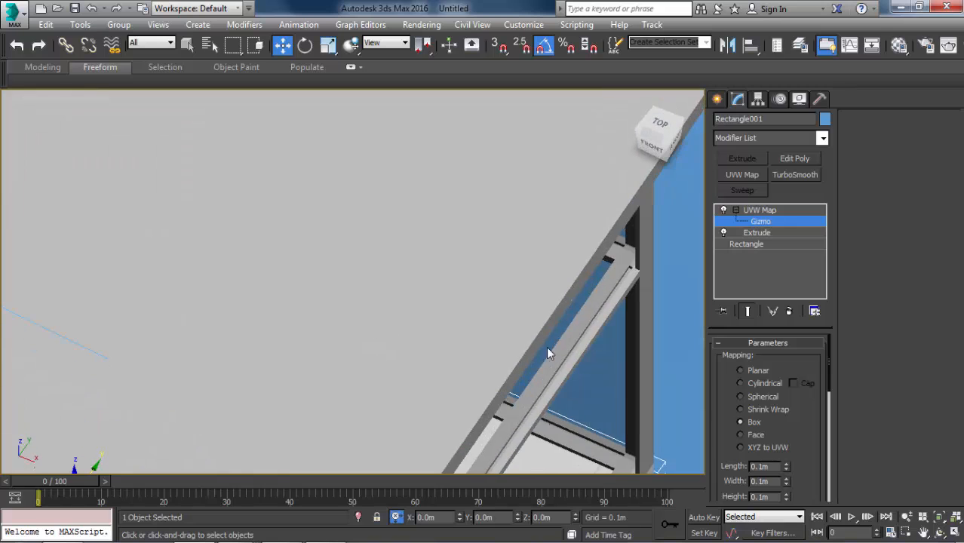
click(760, 210)
ctrl+click(622, 269)
key(alt+q)
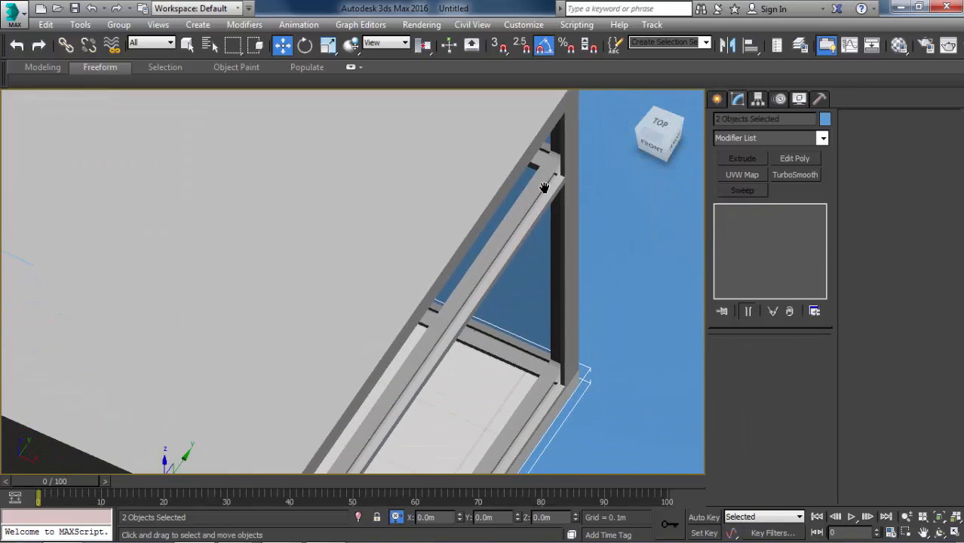
click(360, 518)
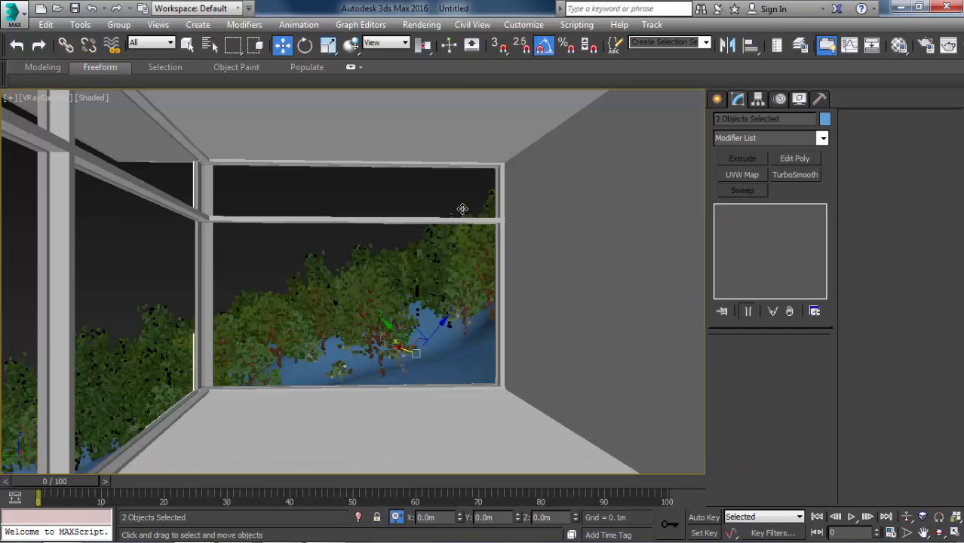
Select the window frame facing the camera together with the floor slab and isolate both in the Top view.
click(454, 223)
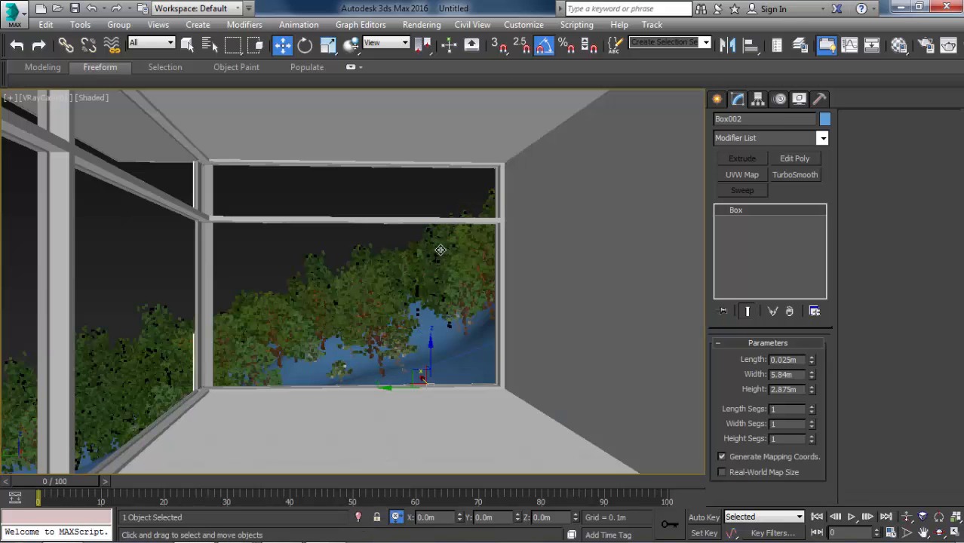
key(F3)
click(344, 220)
key(F3)
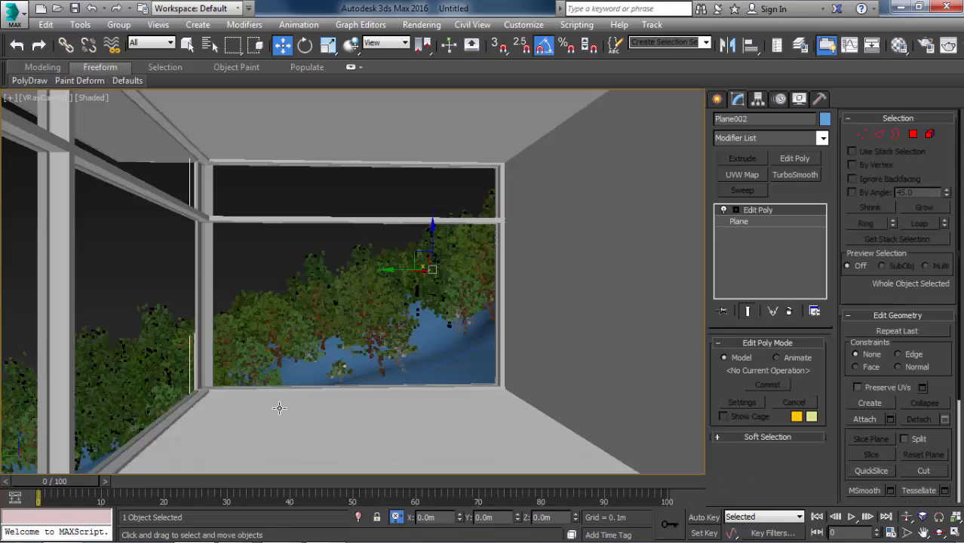
ctrl+click(279, 410)
key(alt+q)
key(t)
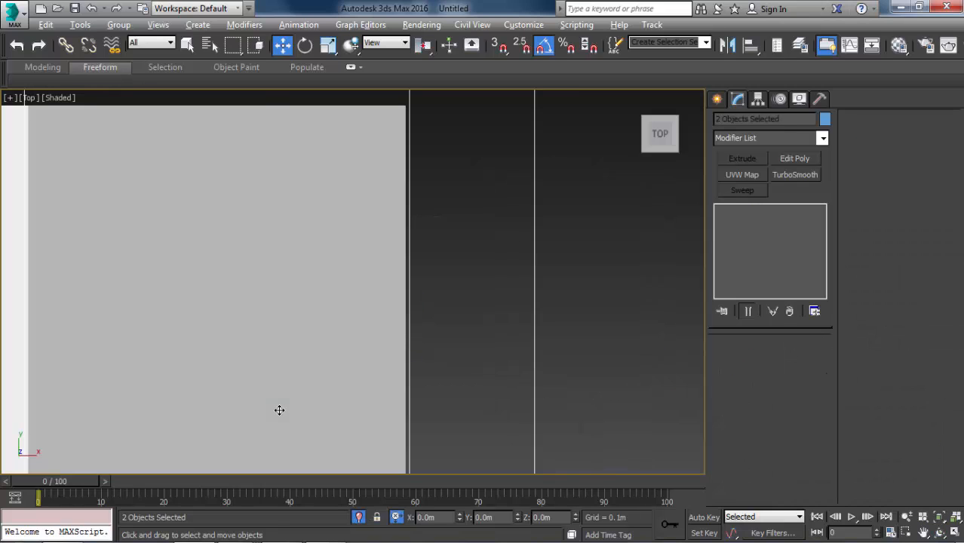
key(z)
Move the slab's UVW Map gizmo along X so a tile joint lines up with the side frame's inner edge, and check the joints across the slab.
click(471, 157)
key(F3)
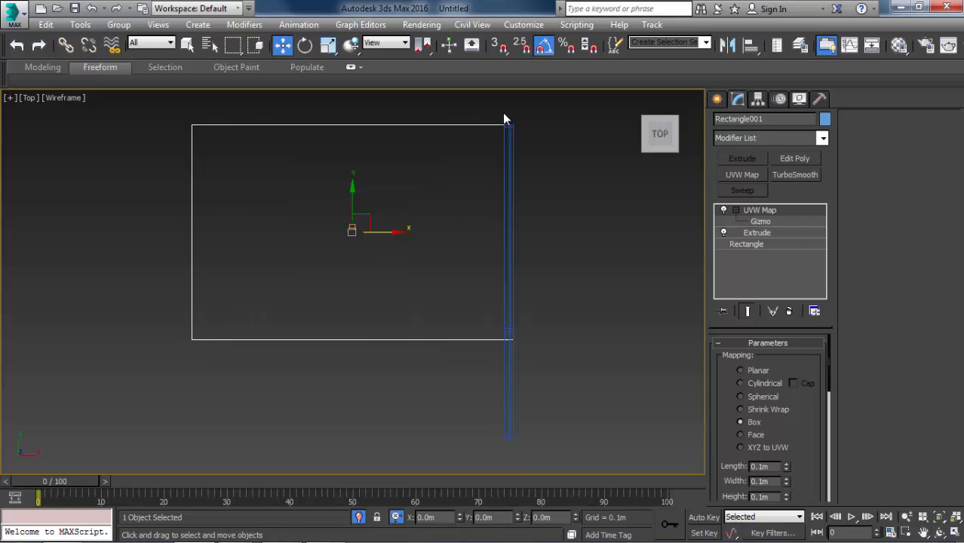
key(F3)
key(z)
scroll(517, 120, up, 6)
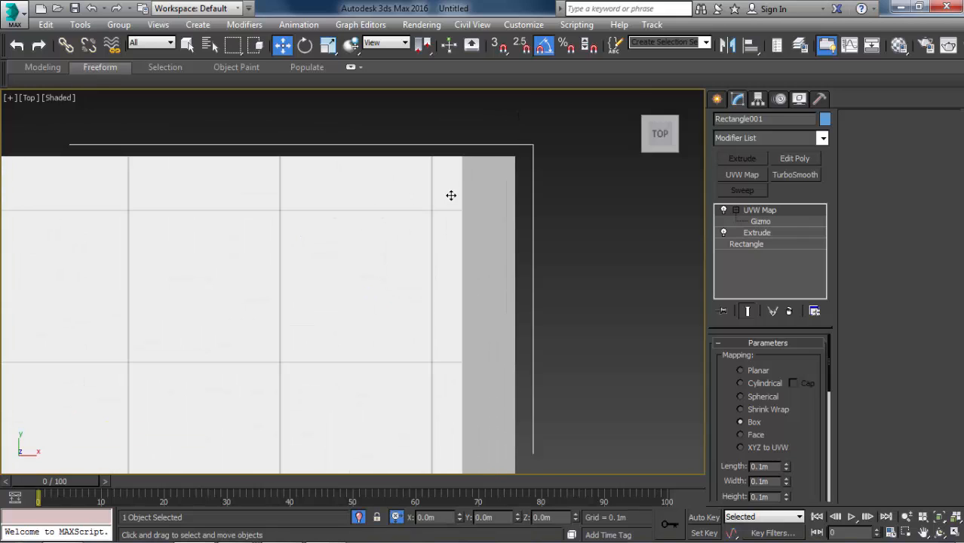
click(759, 221)
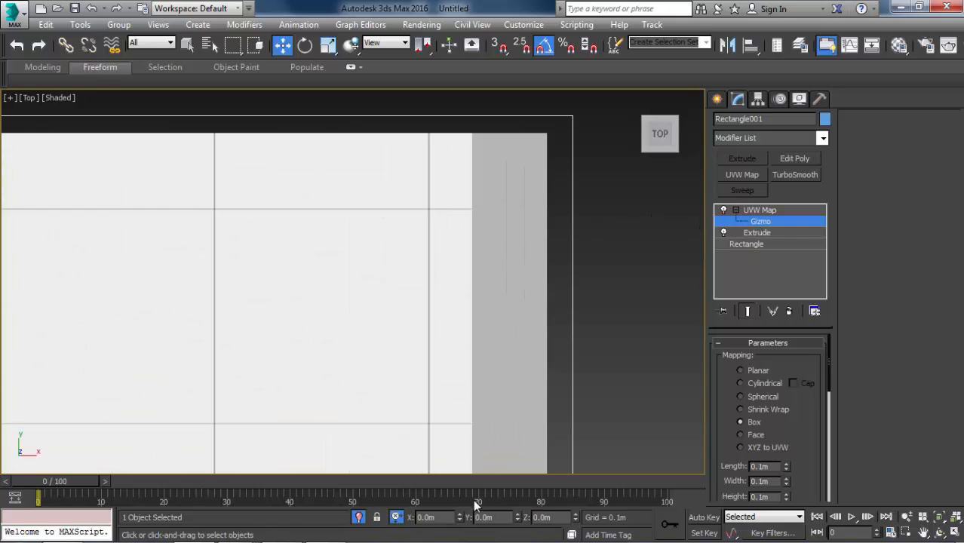
drag(460, 517, 450, 441)
scroll(357, 283, down, 4)
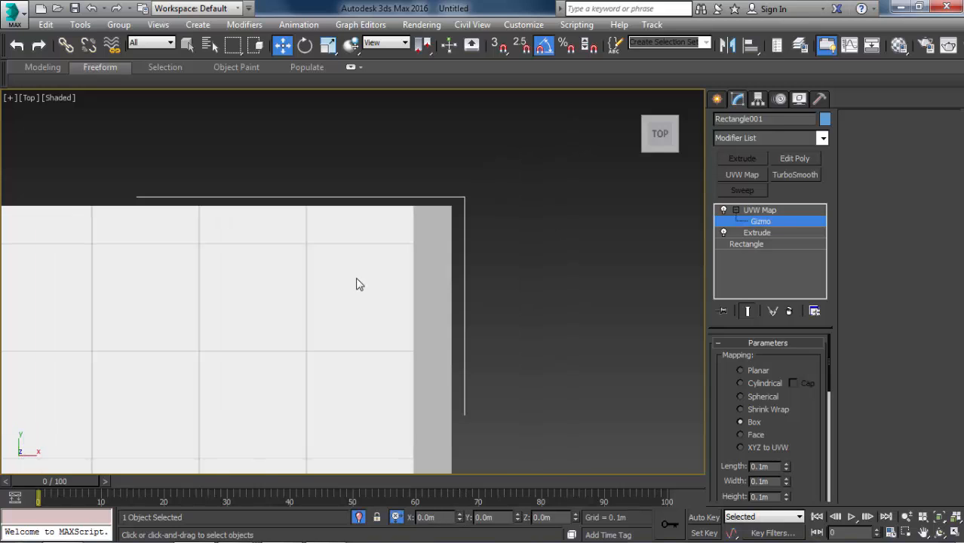
scroll(358, 222, down, 3)
scroll(404, 241, up, 4)
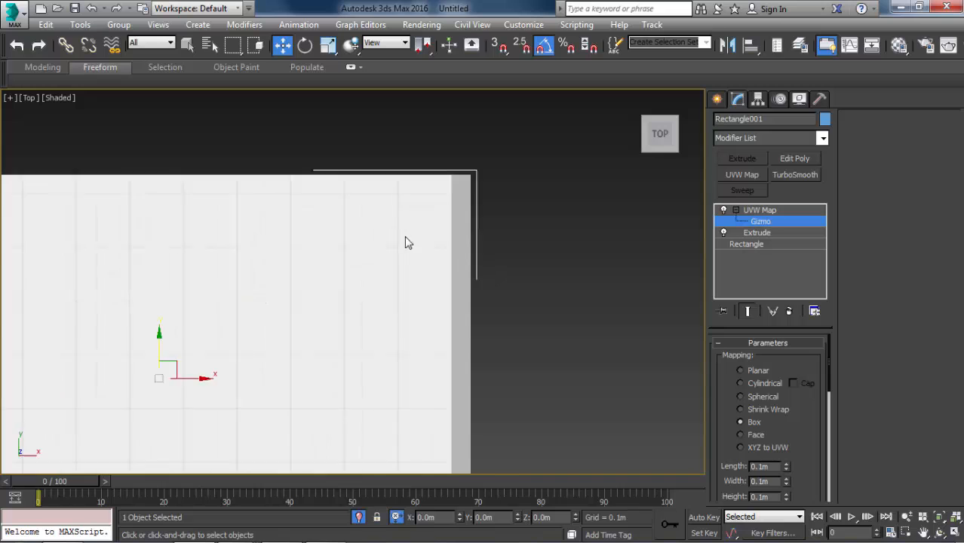
scroll(472, 193, down, 4)
scroll(211, 223, up, 4)
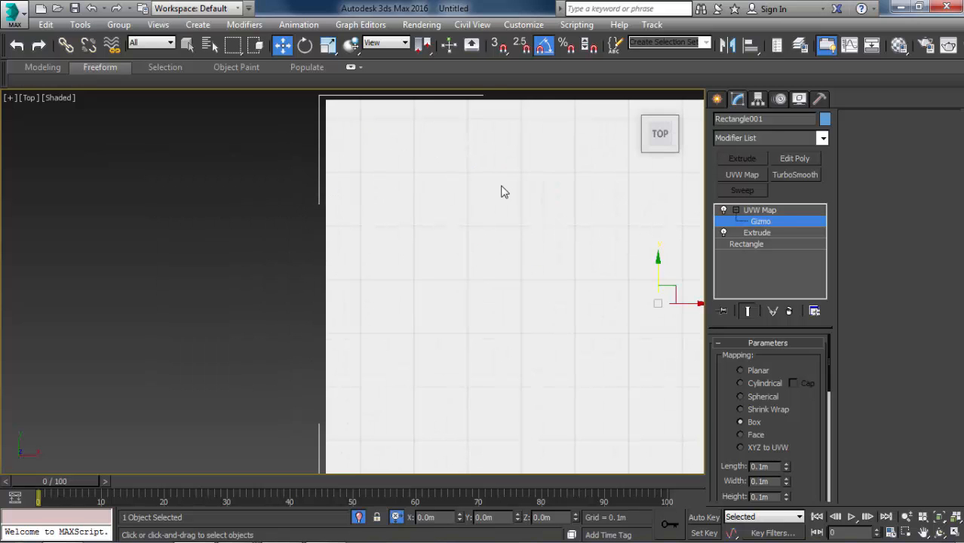
scroll(504, 191, down, 4)
scroll(609, 212, up, 4)
Deselect everything, return to the VRayCam001 view and end the isolation to show the whole room.
click(657, 248)
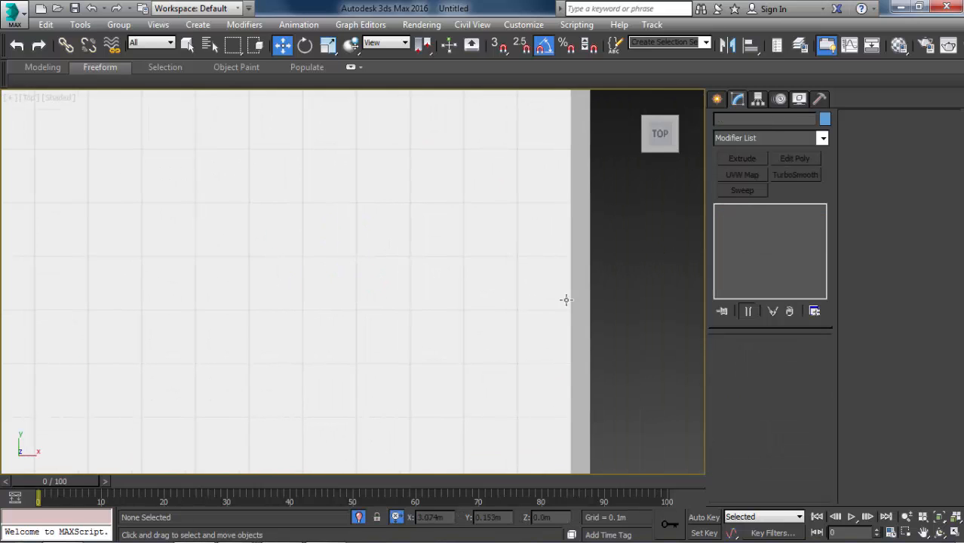
key(c)
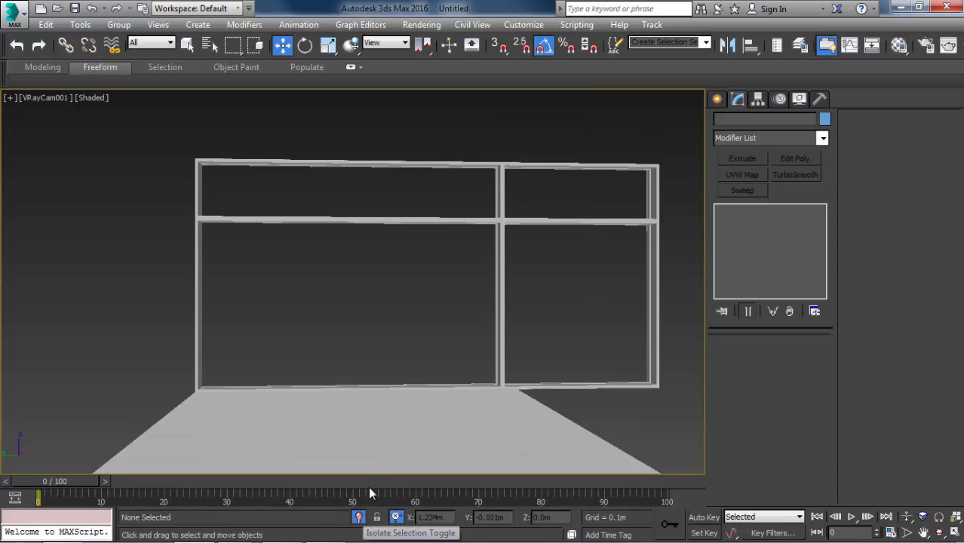
click(359, 517)
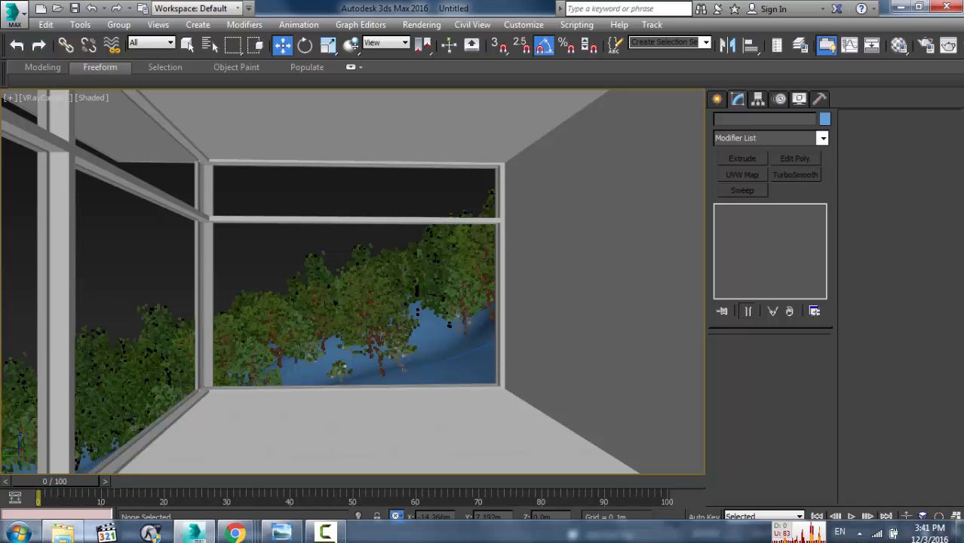
click(324, 531)
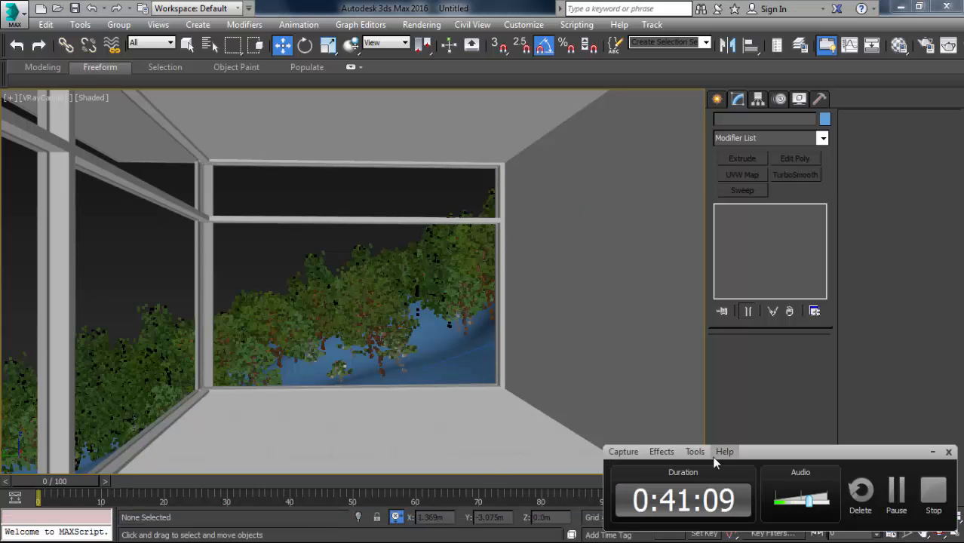